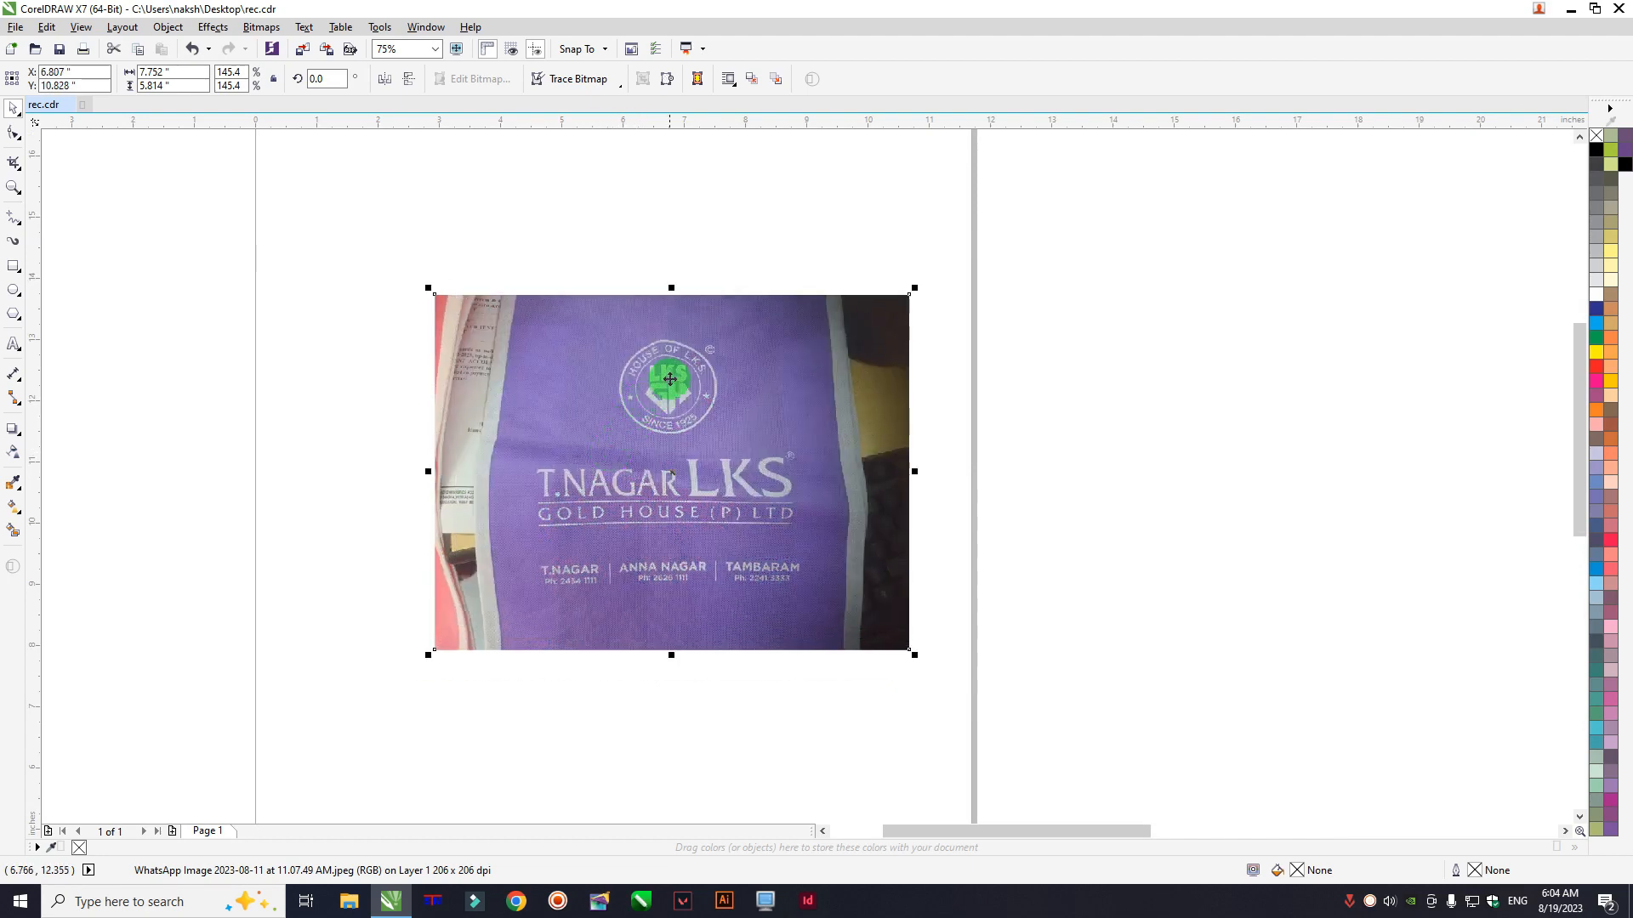
# Step: Move the purple bag reference photo off the page into the empty area to the right of it
pyautogui.scroll(5, 670, 379)
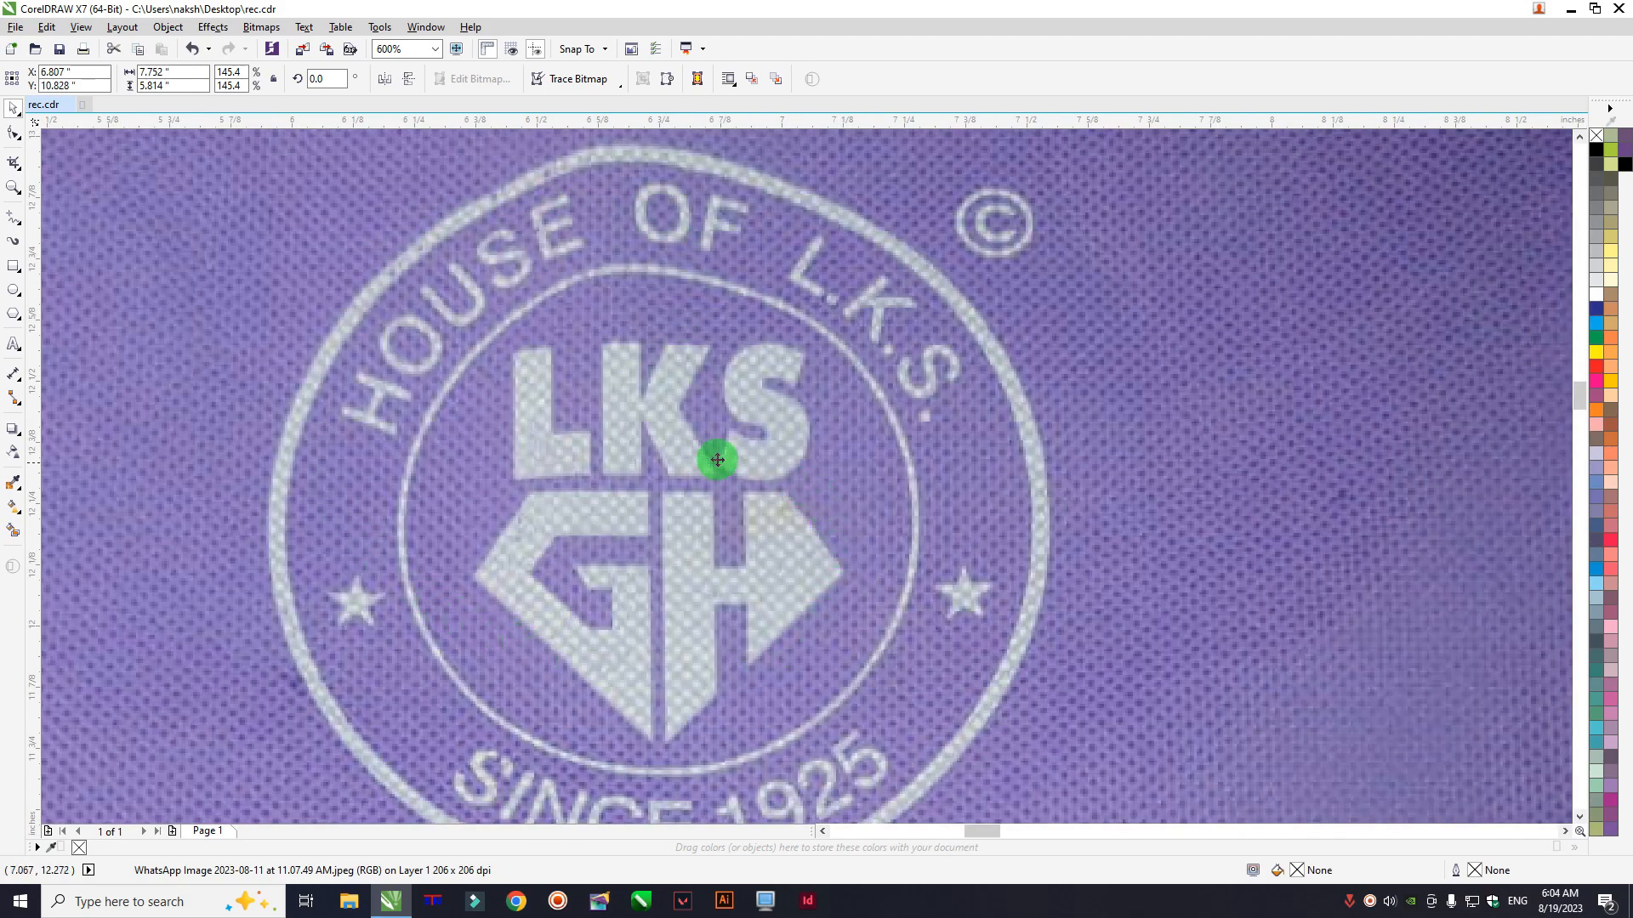
pyautogui.scroll(-3, 802, 495)
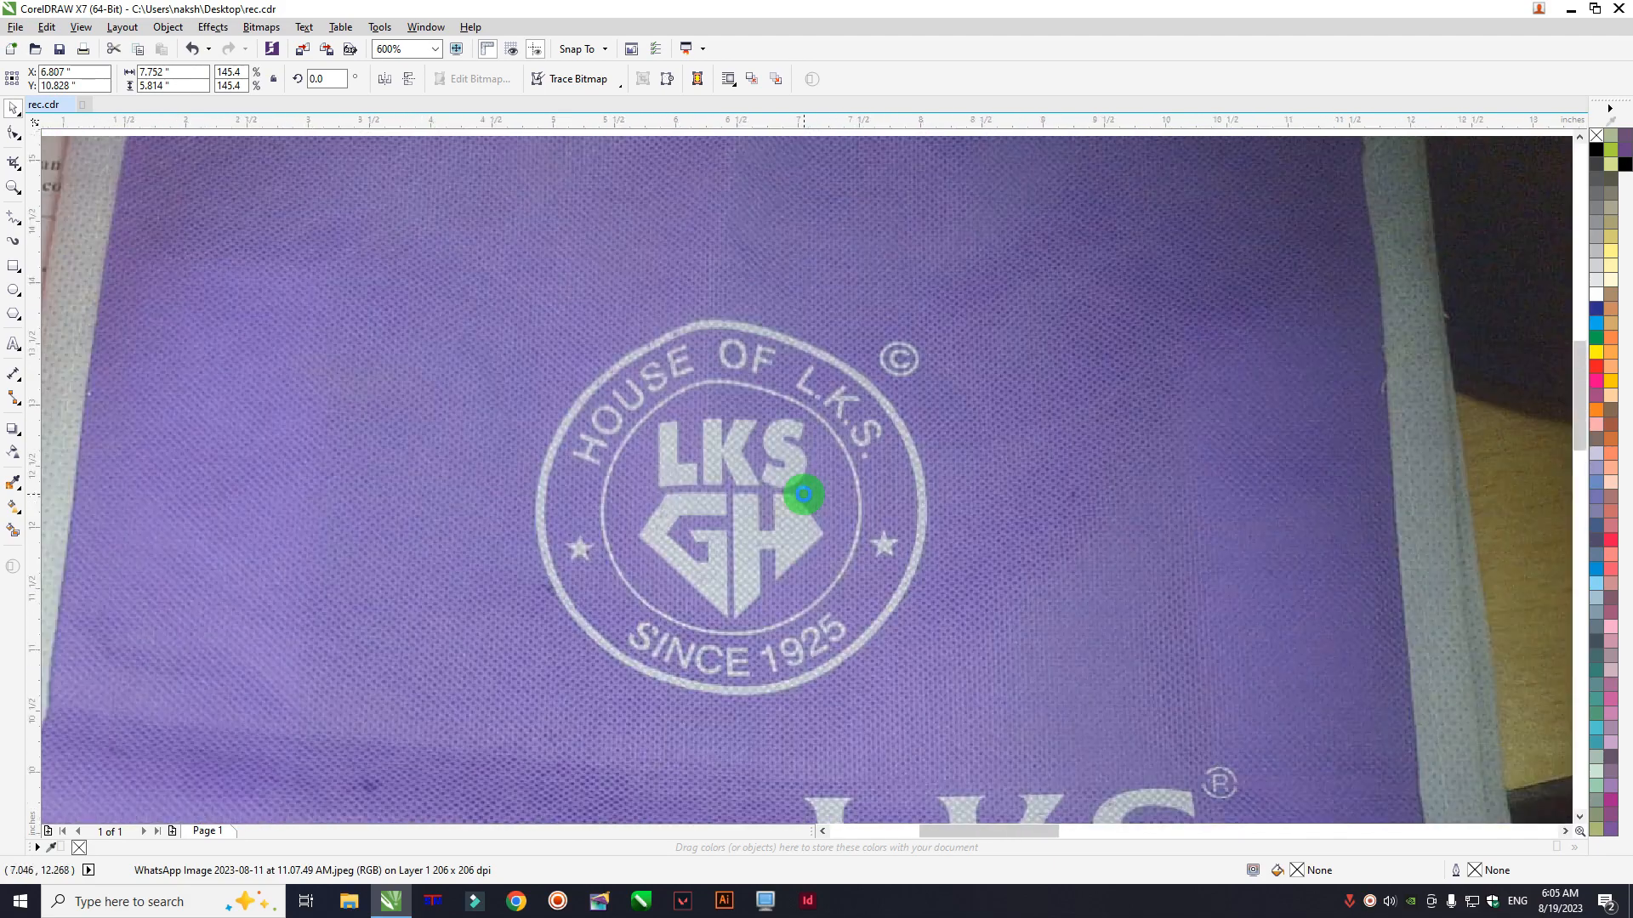
pyautogui.scroll(-6, 804, 495)
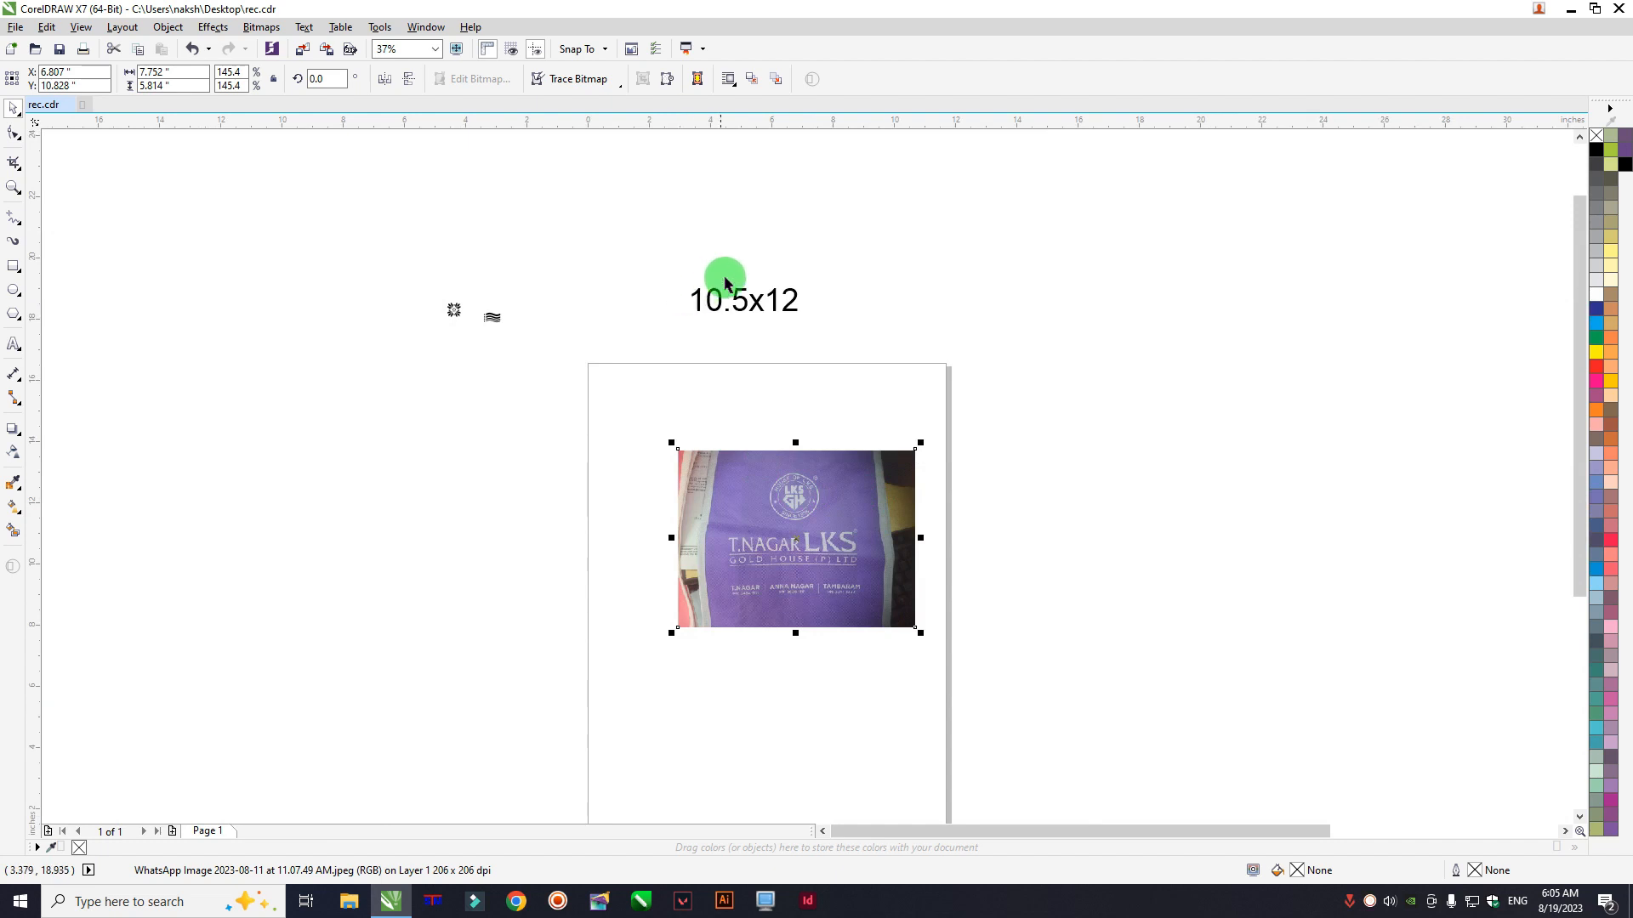
pyautogui.scroll(3, 744, 301)
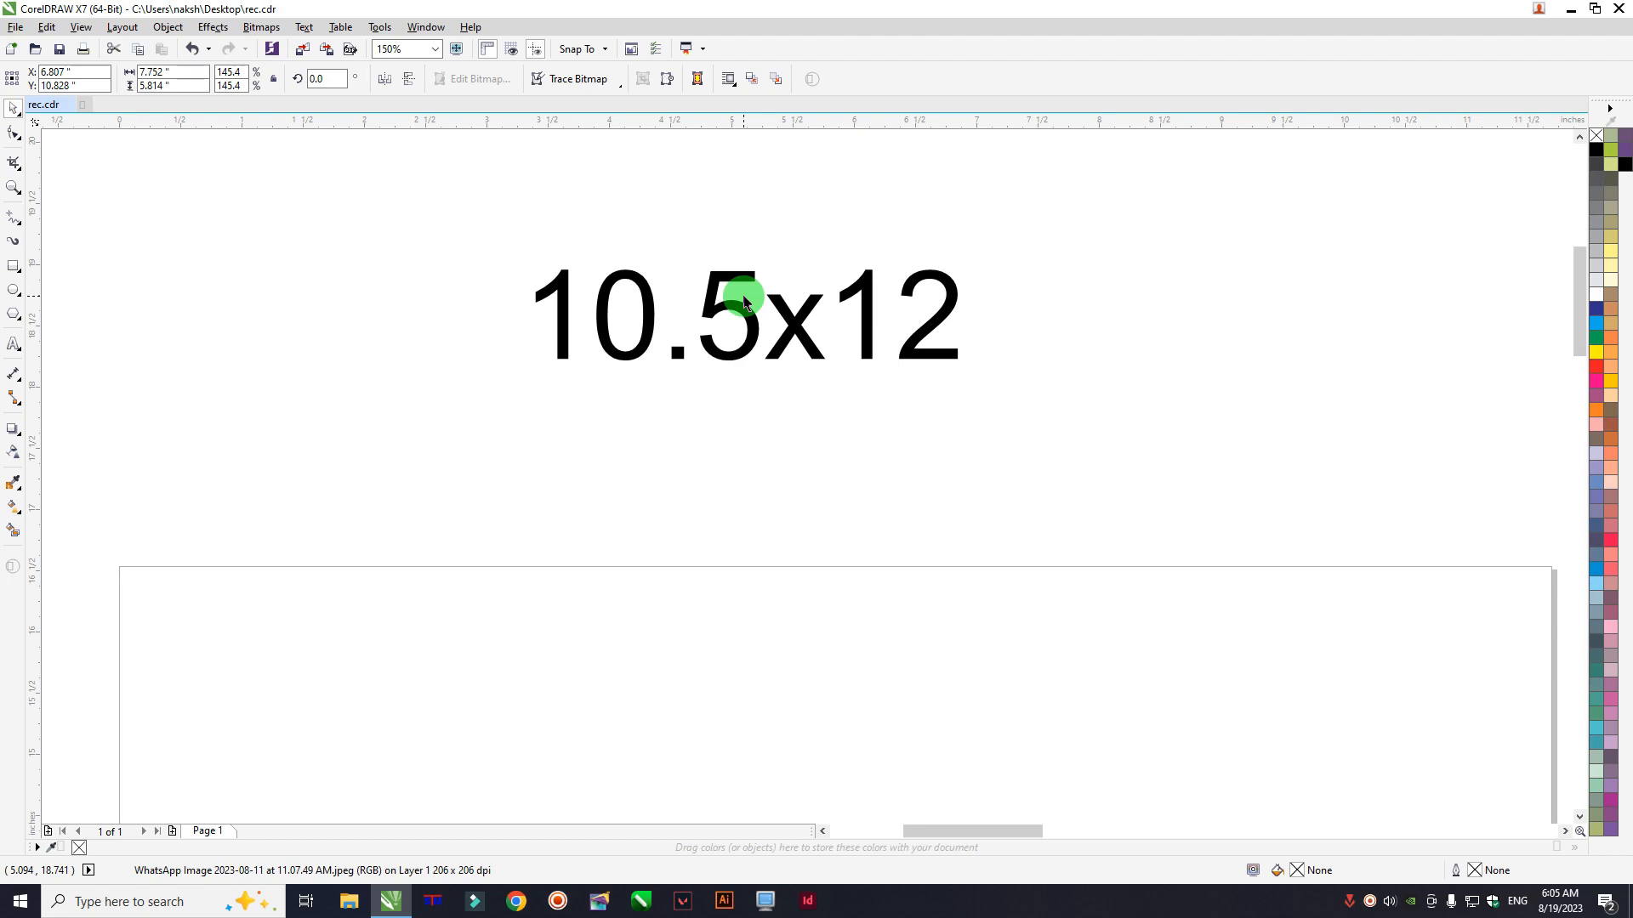
pyautogui.scroll(-6, 538, 237)
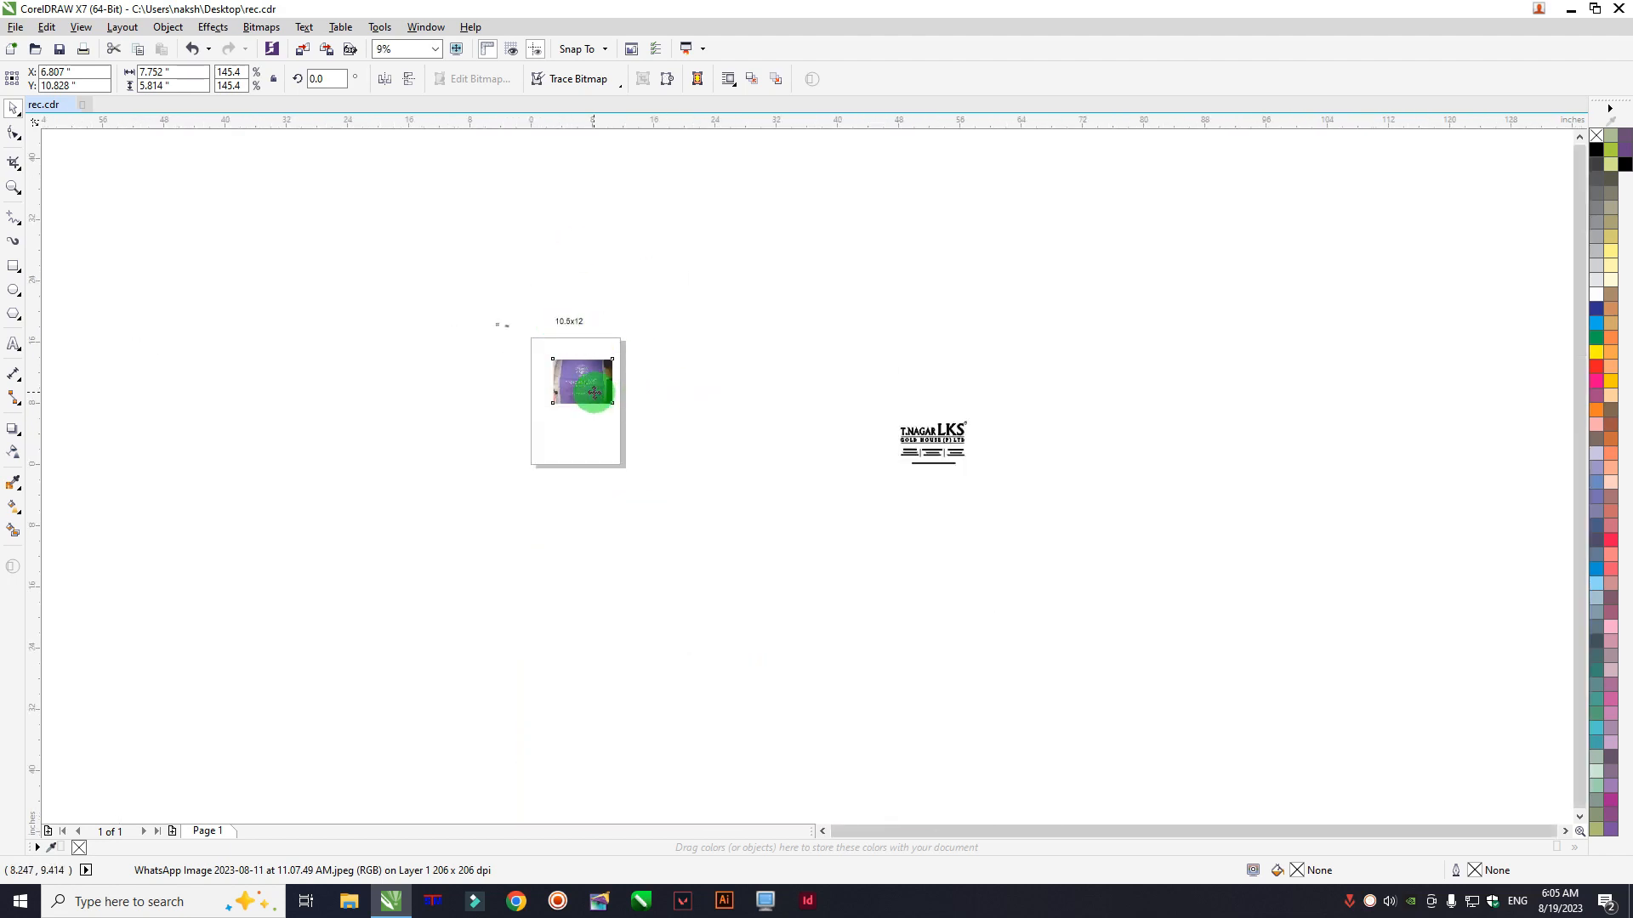
pyautogui.moveTo(594, 393); pyautogui.dragTo(730, 368)
pyautogui.scroll(2, 524, 378)
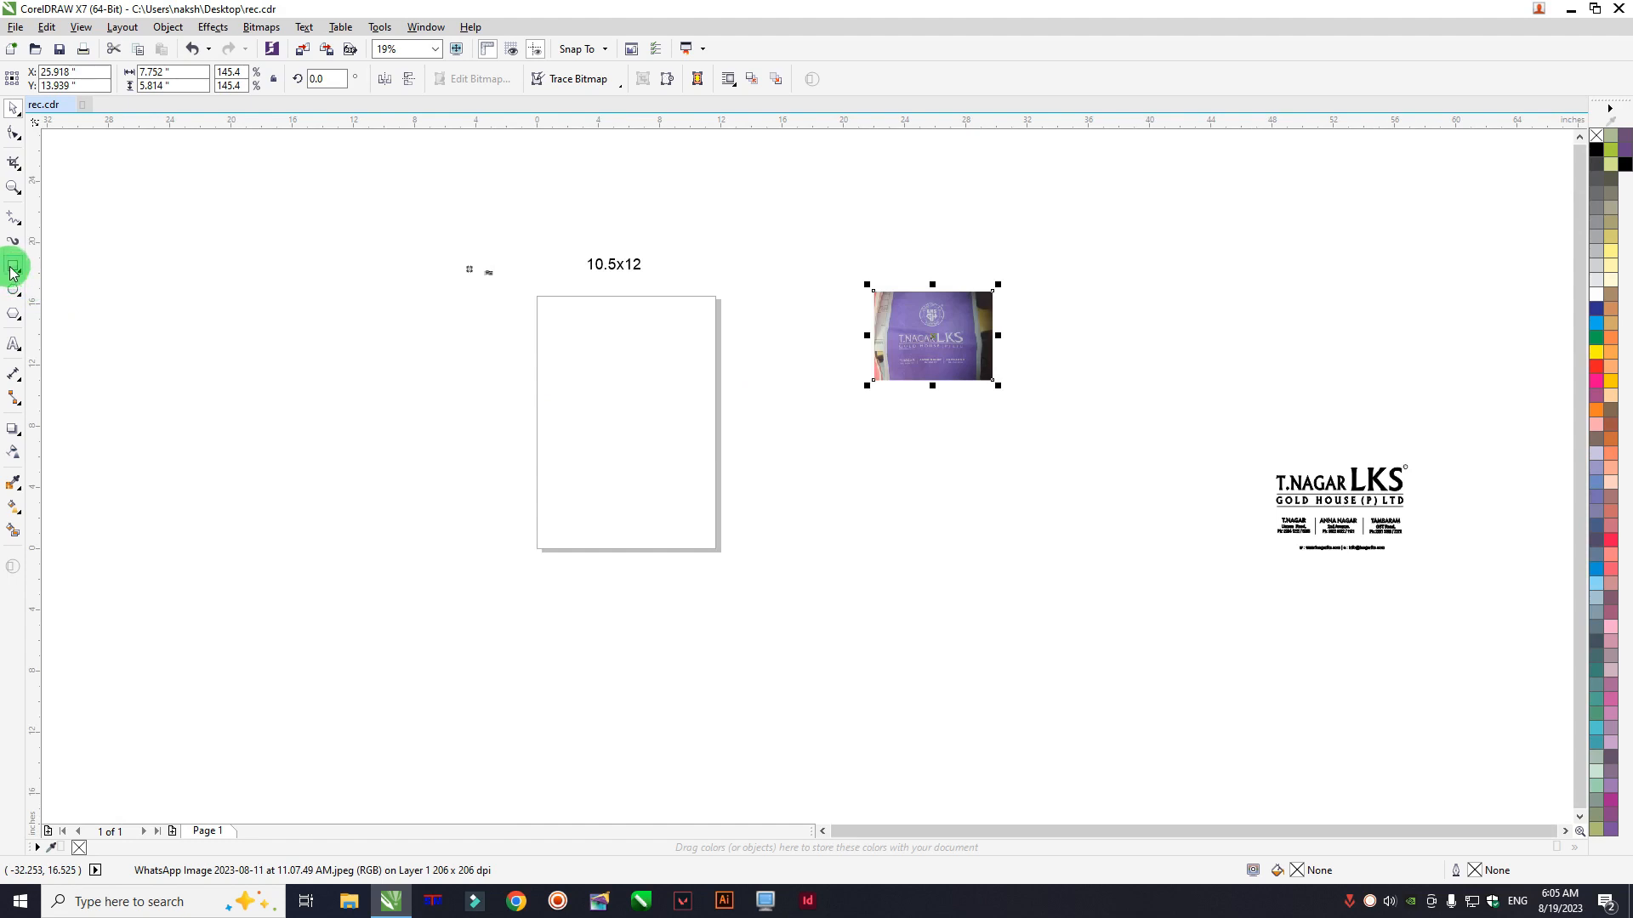
# Step: Draw a rectangle on the page and set its size to 10.5 inches wide by 12 inches high
pyautogui.click(13, 270)
pyautogui.moveTo(546, 314); pyautogui.dragTo(701, 516)
pyautogui.scroll(4, 594, 320)
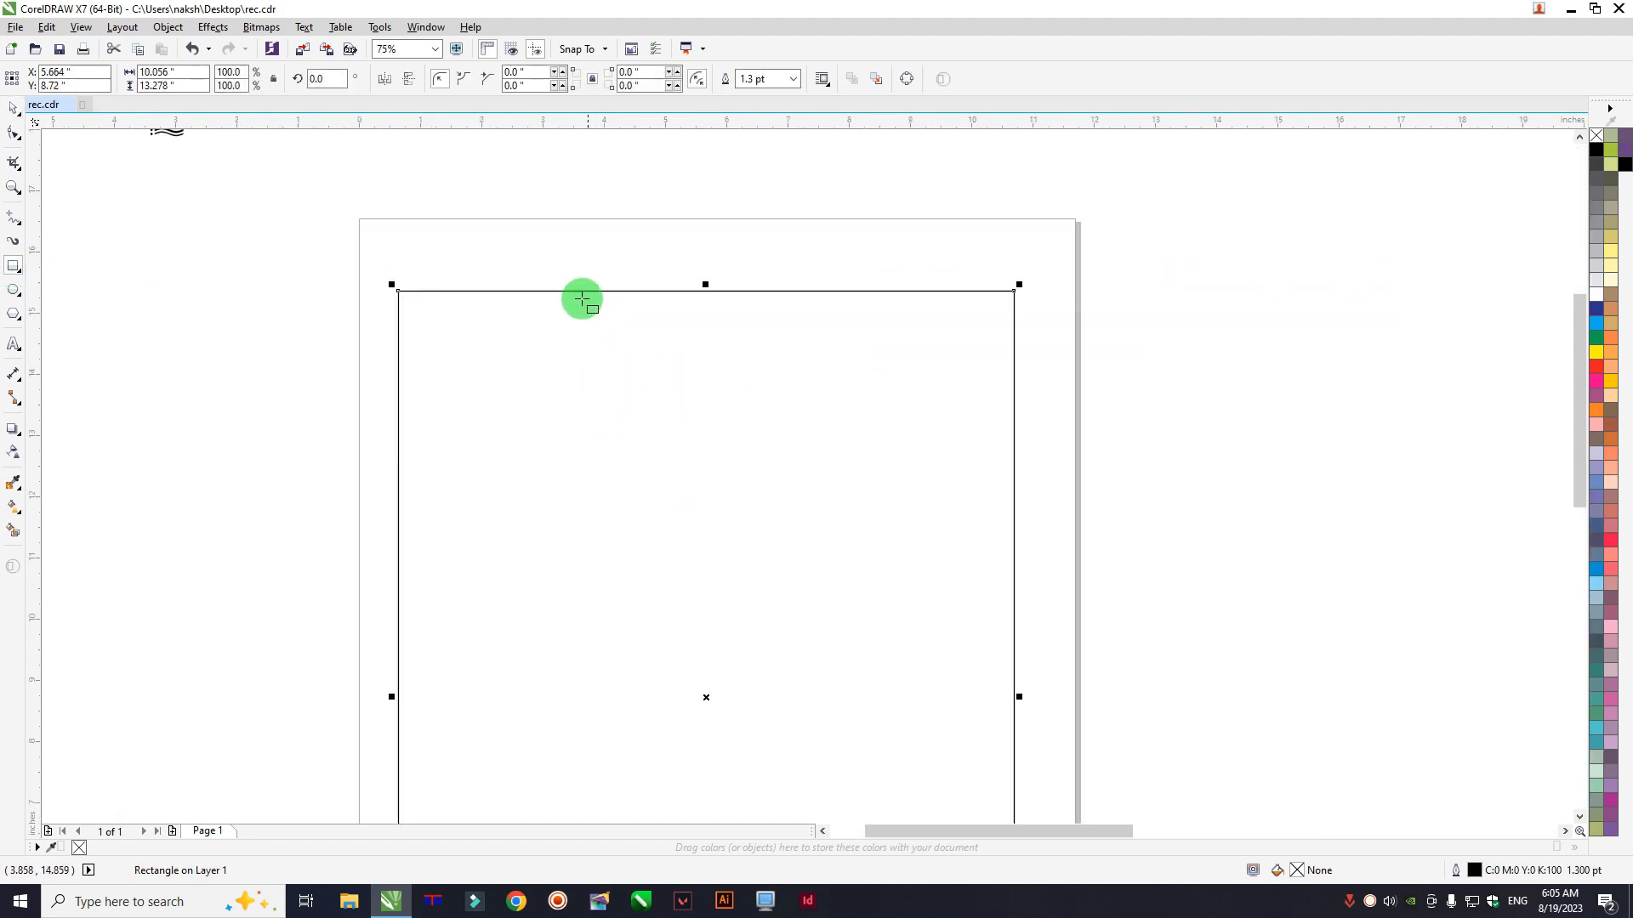
pyautogui.doubleClick(174, 73)
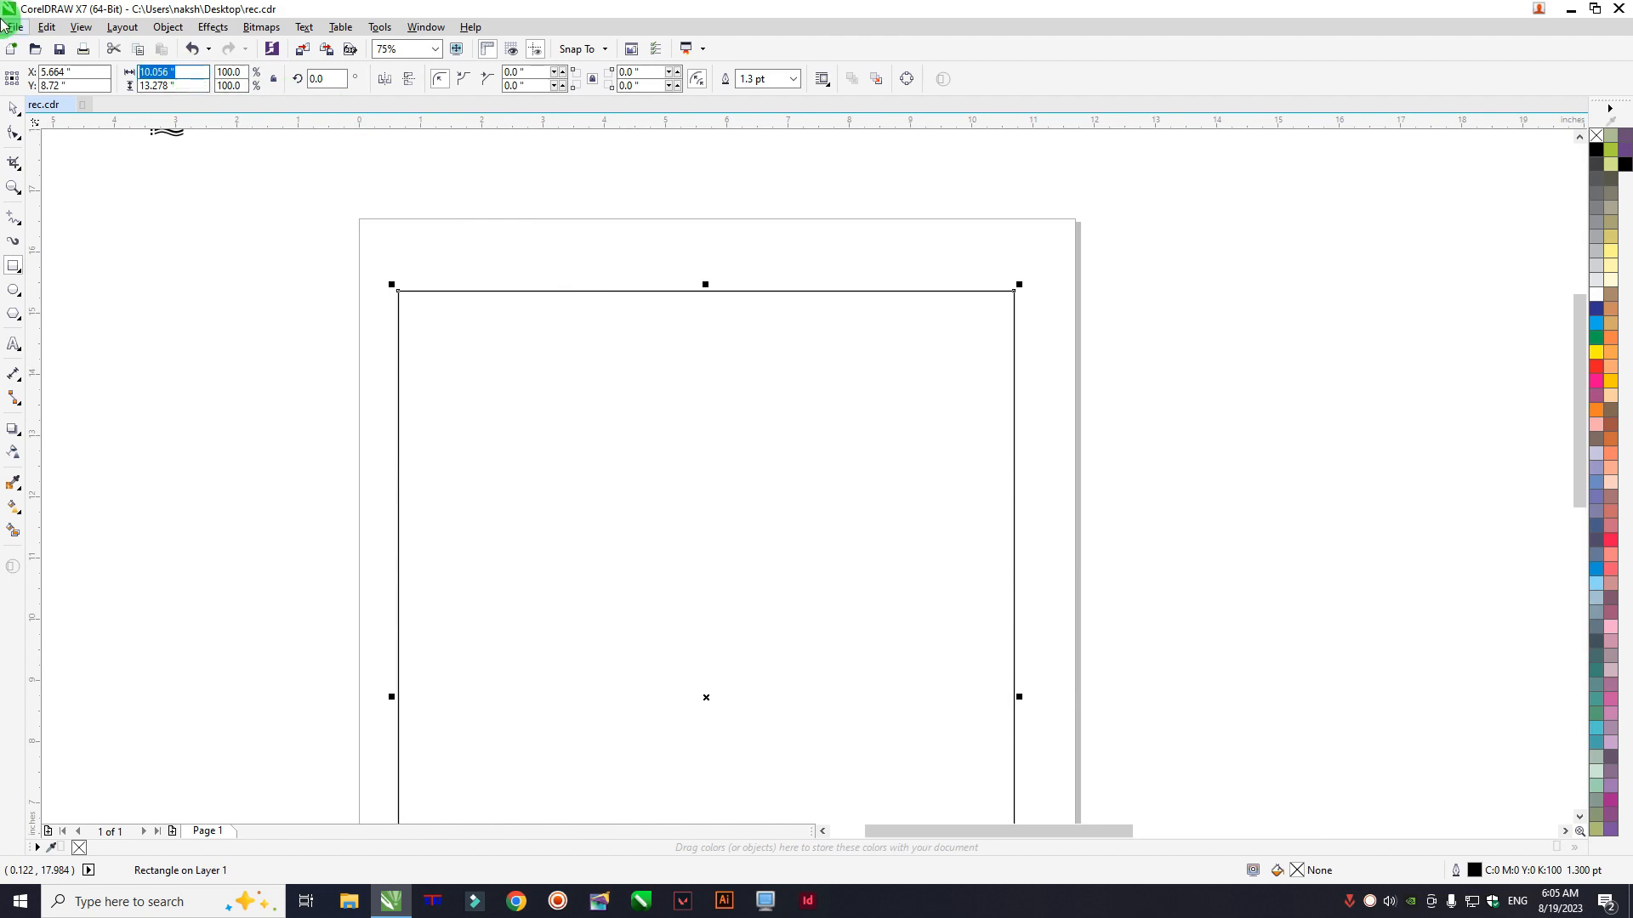
pyautogui.press('Tab')
pyautogui.write('12')
pyautogui.press('Return')
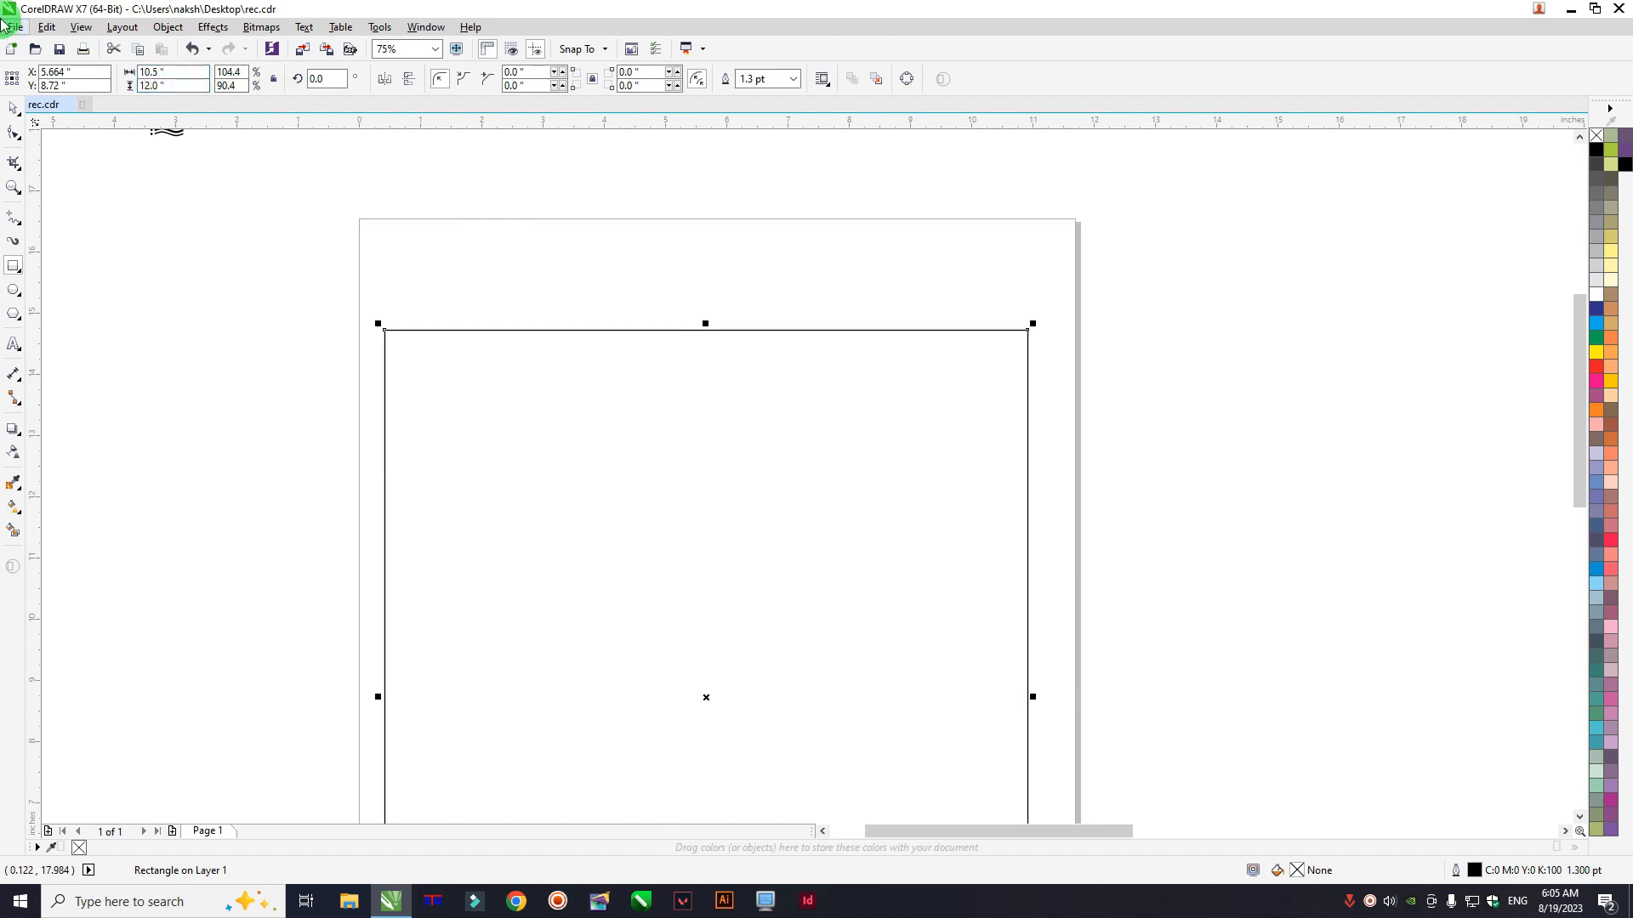
# Step: Center the 10.5 by 12 inch rectangle on the page and deselect it
pyautogui.click(13, 108)
pyautogui.click(206, 231)
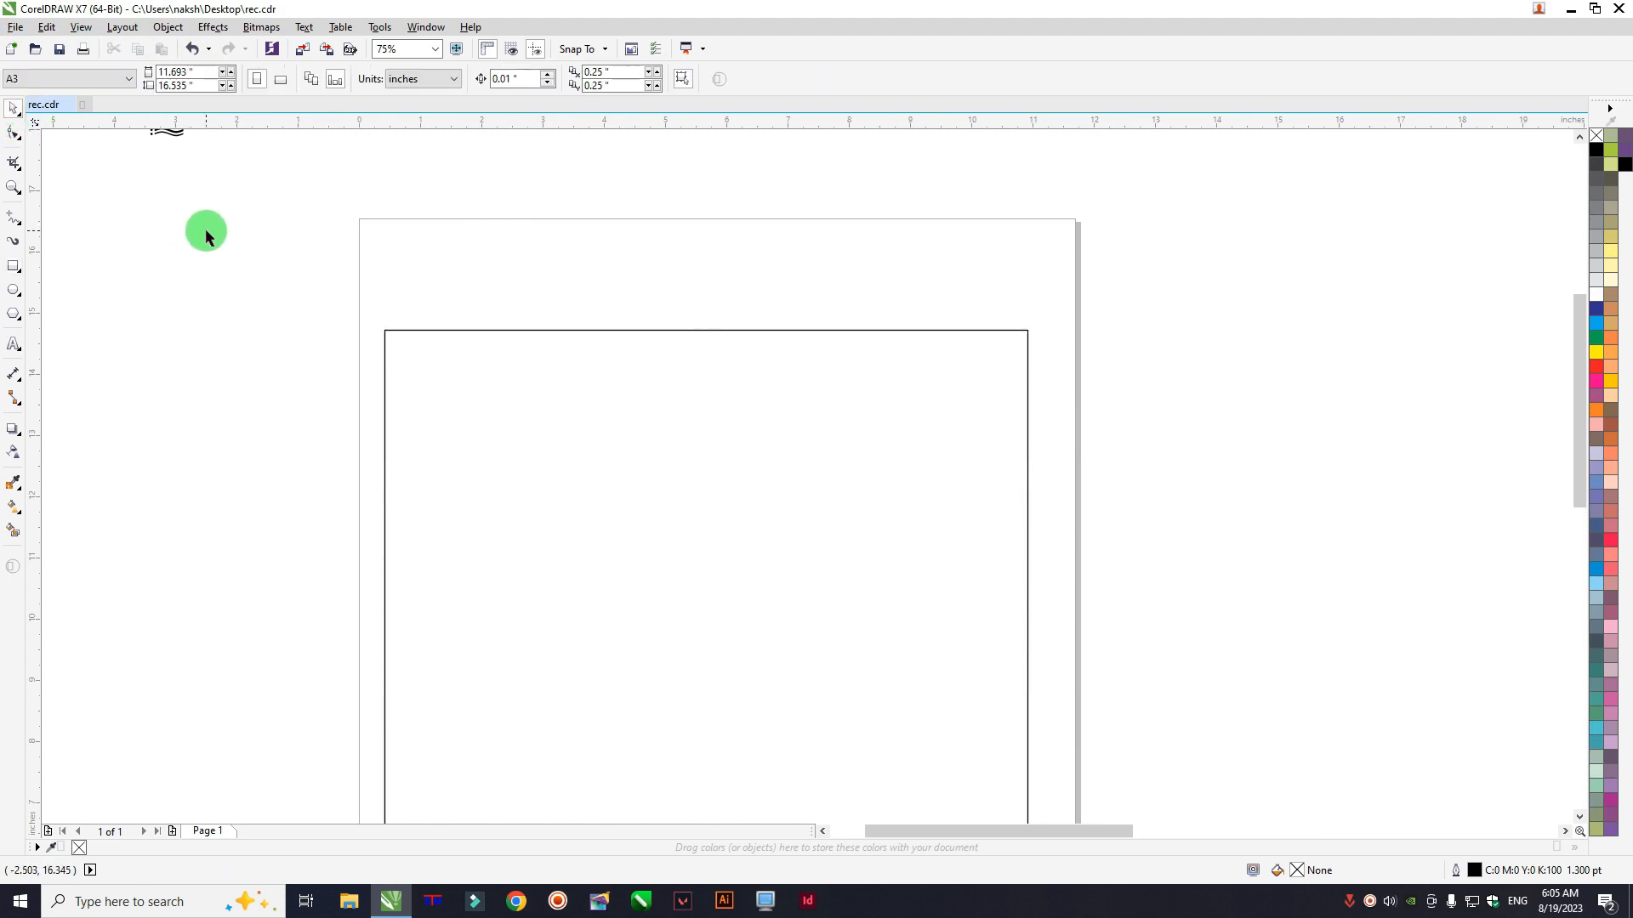
pyautogui.scroll(-1, 206, 231)
pyautogui.click(423, 315)
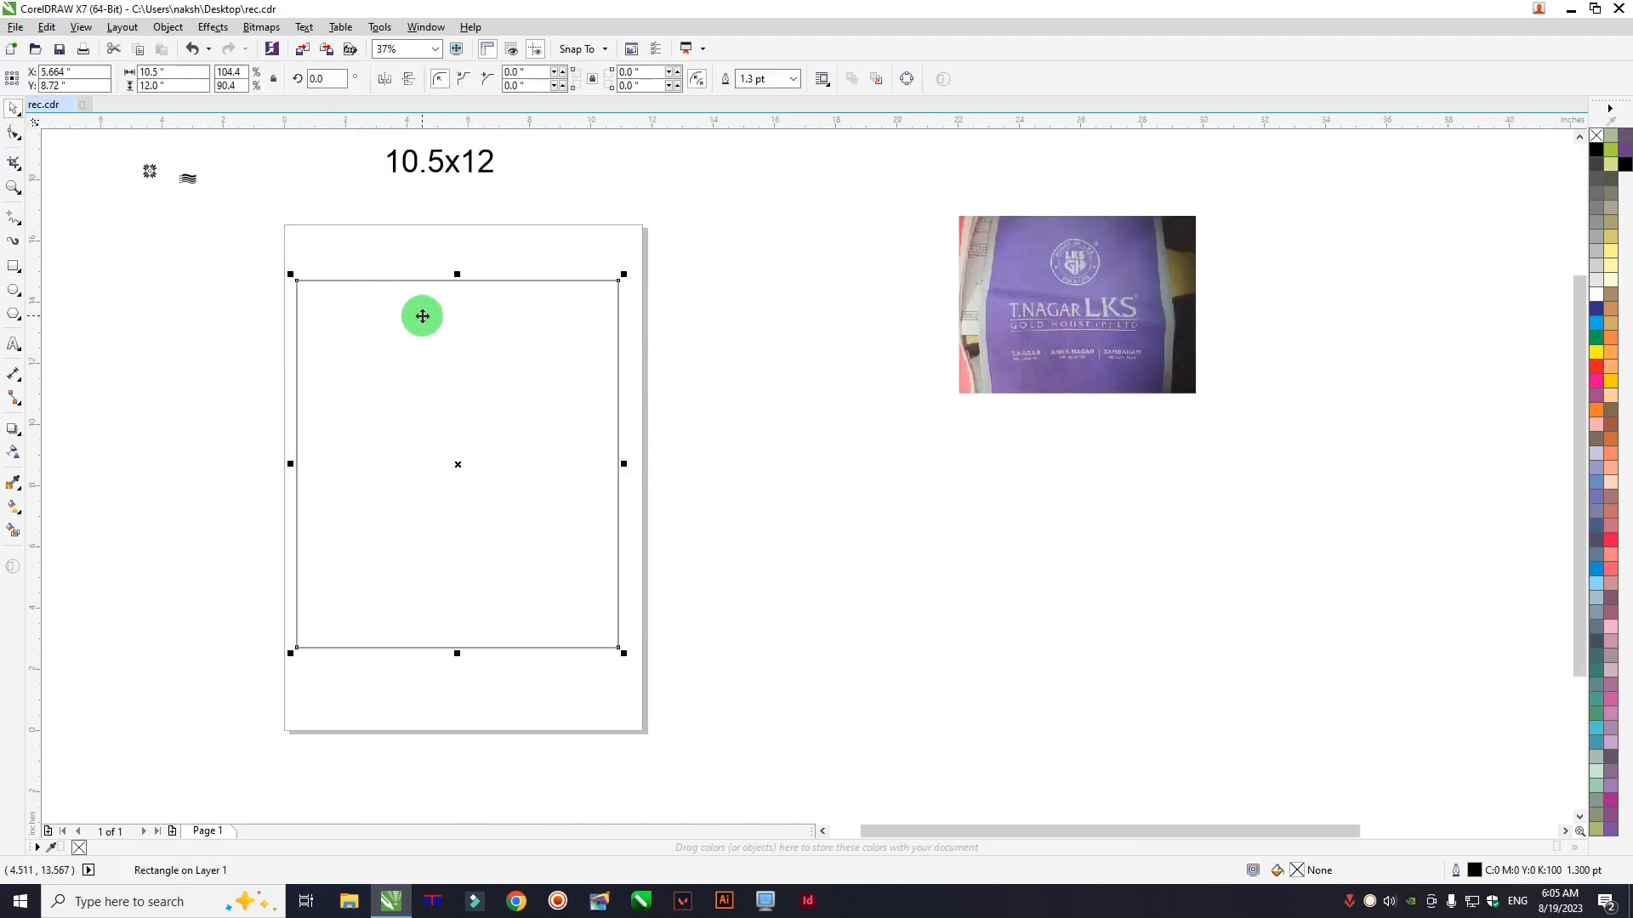
pyautogui.press('p')
pyautogui.click(809, 423)
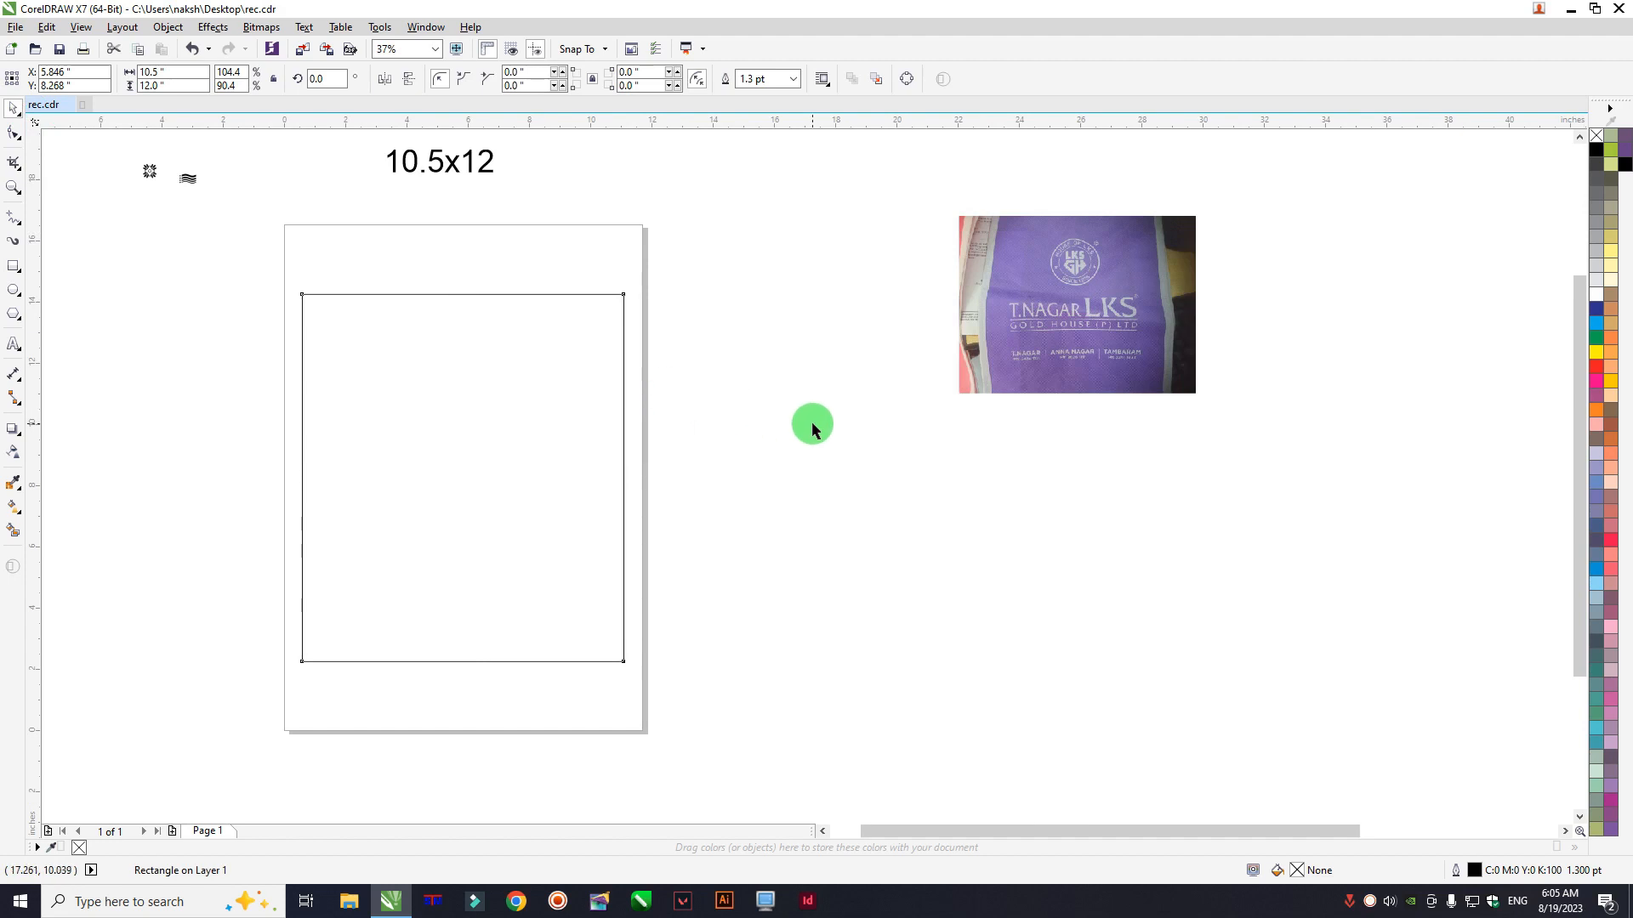
# Step: Shift the floral ornament and the wavy-line ornament slightly within the empty area beside the page
pyautogui.scroll(5, 116, 161)
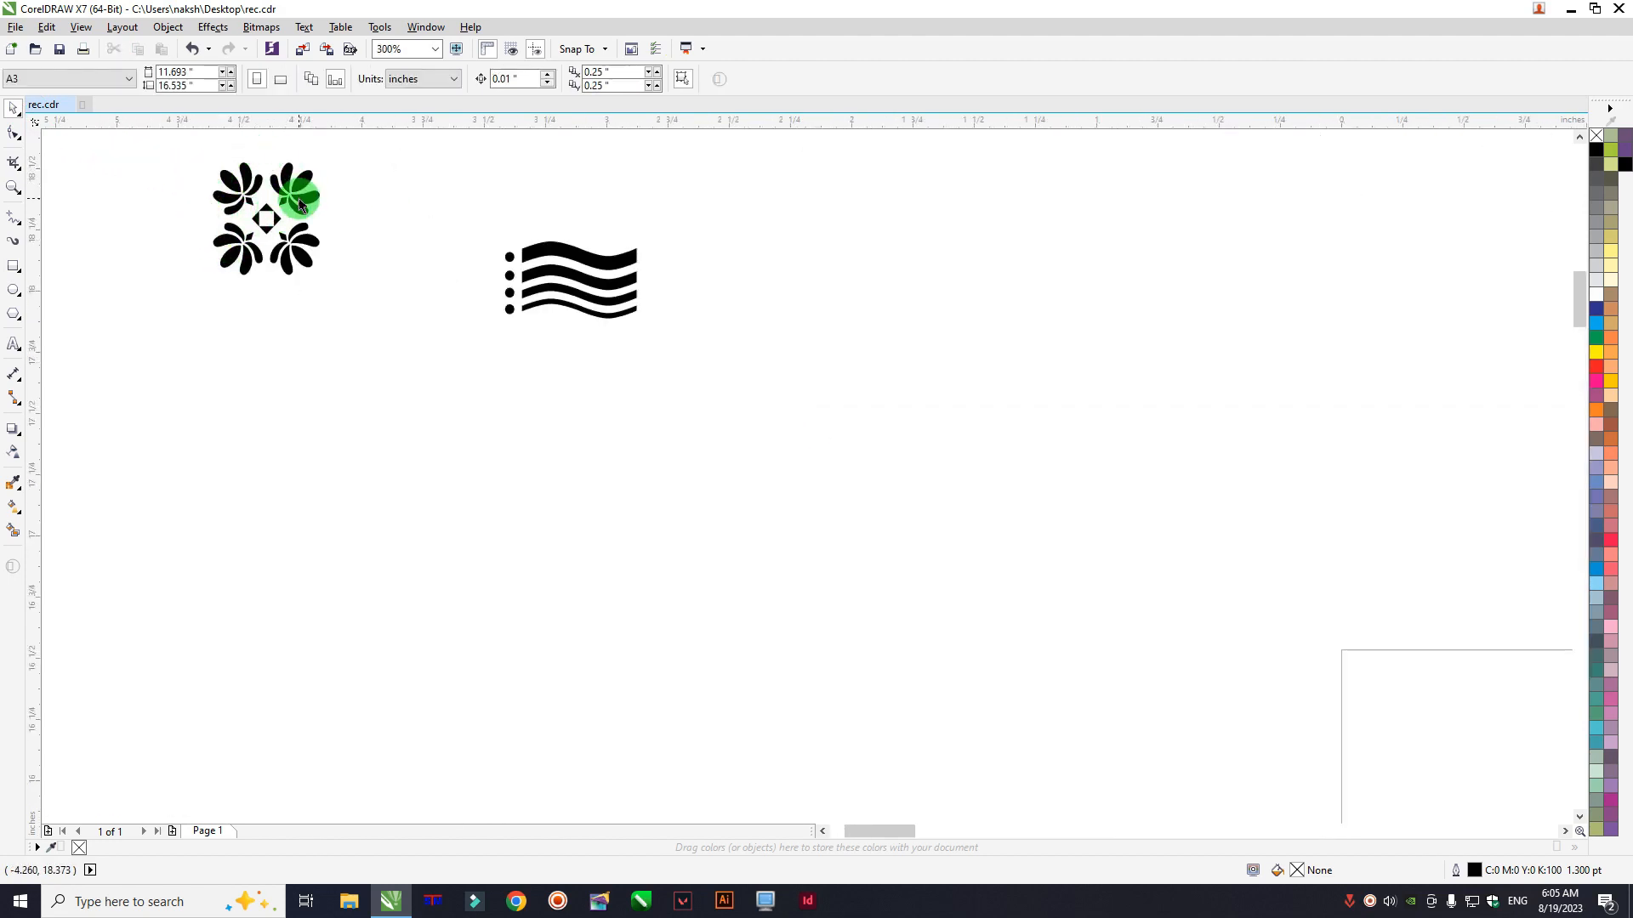
pyautogui.moveTo(296, 197); pyautogui.dragTo(342, 345)
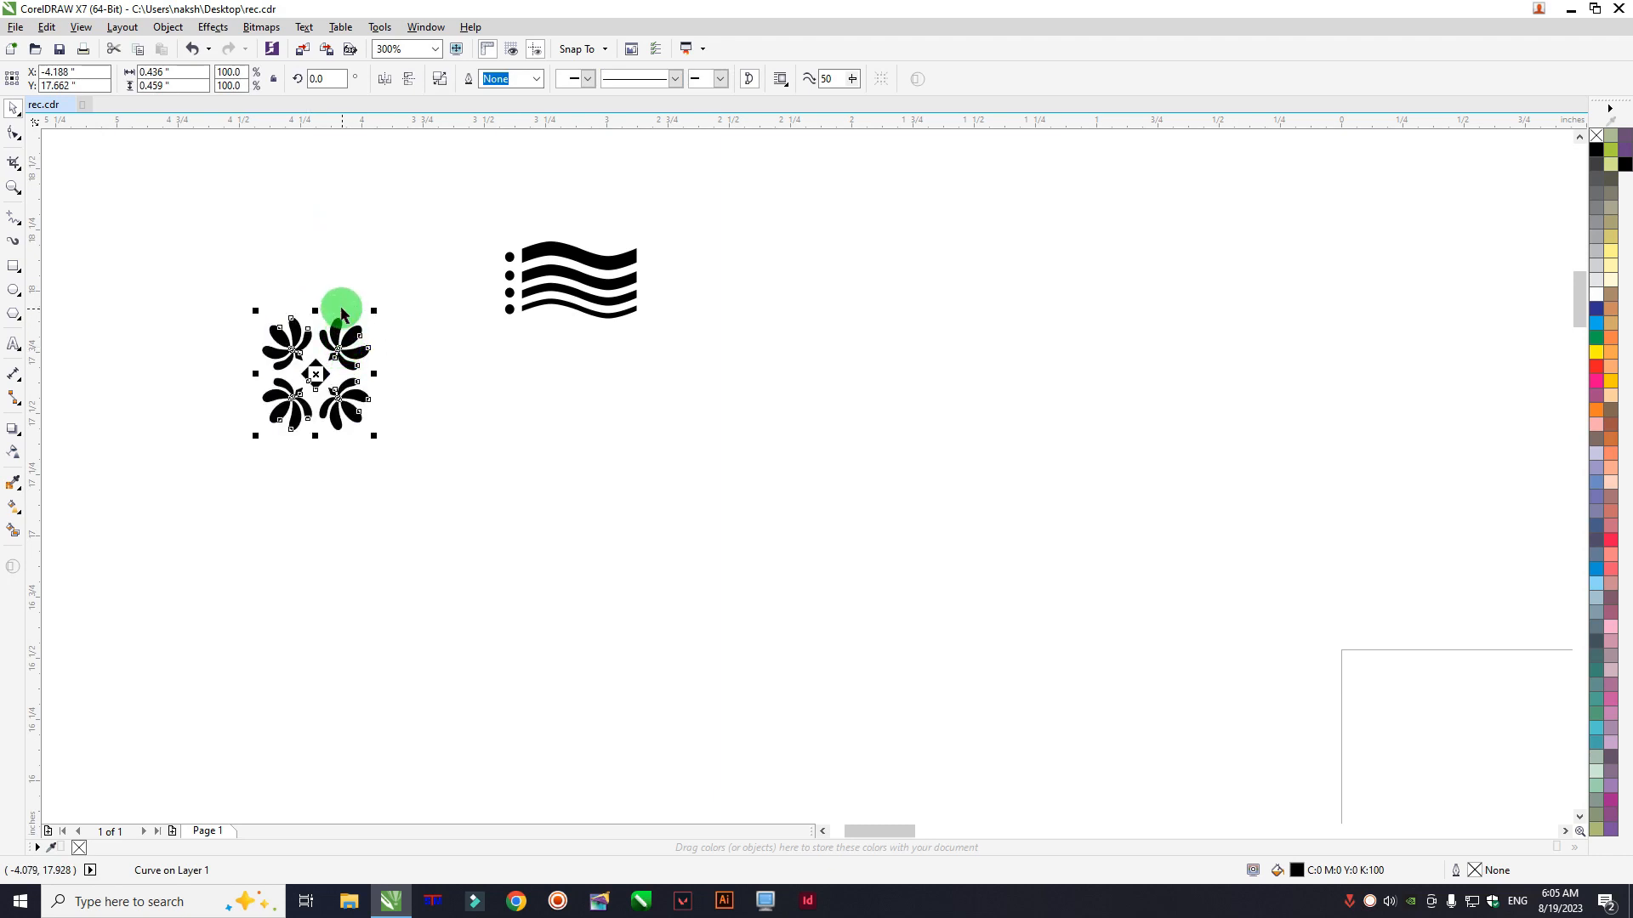
pyautogui.moveTo(591, 253); pyautogui.dragTo(535, 285)
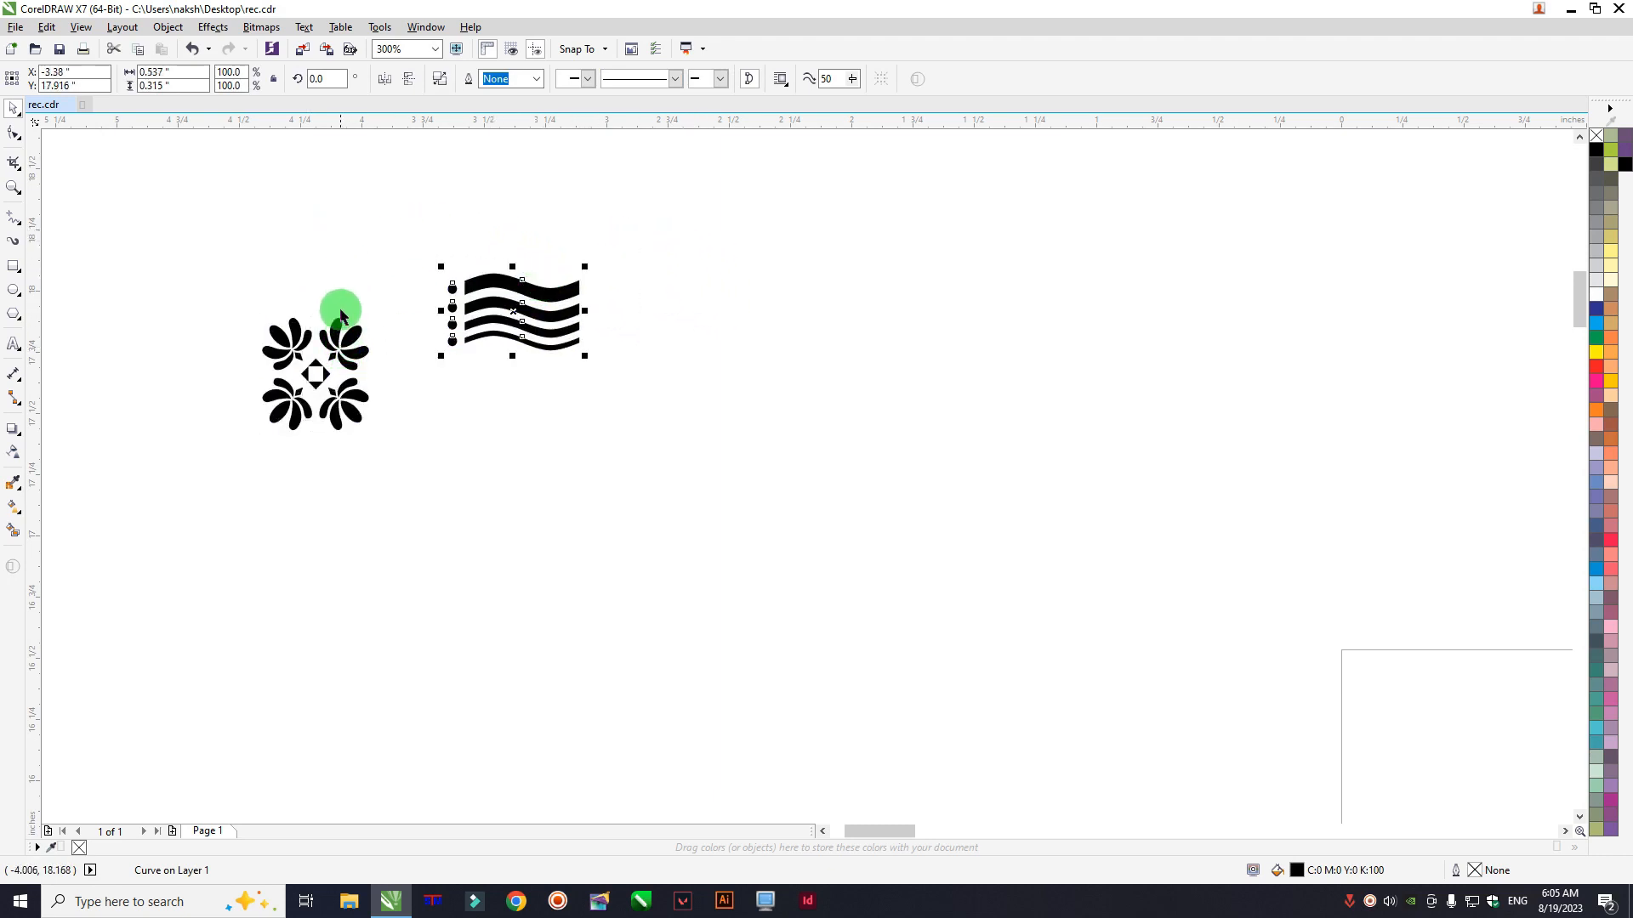
# Step: Move the floral ornament into the rectangle and align it to the rectangle's top and left edges
pyautogui.scroll(-4, 264, 283)
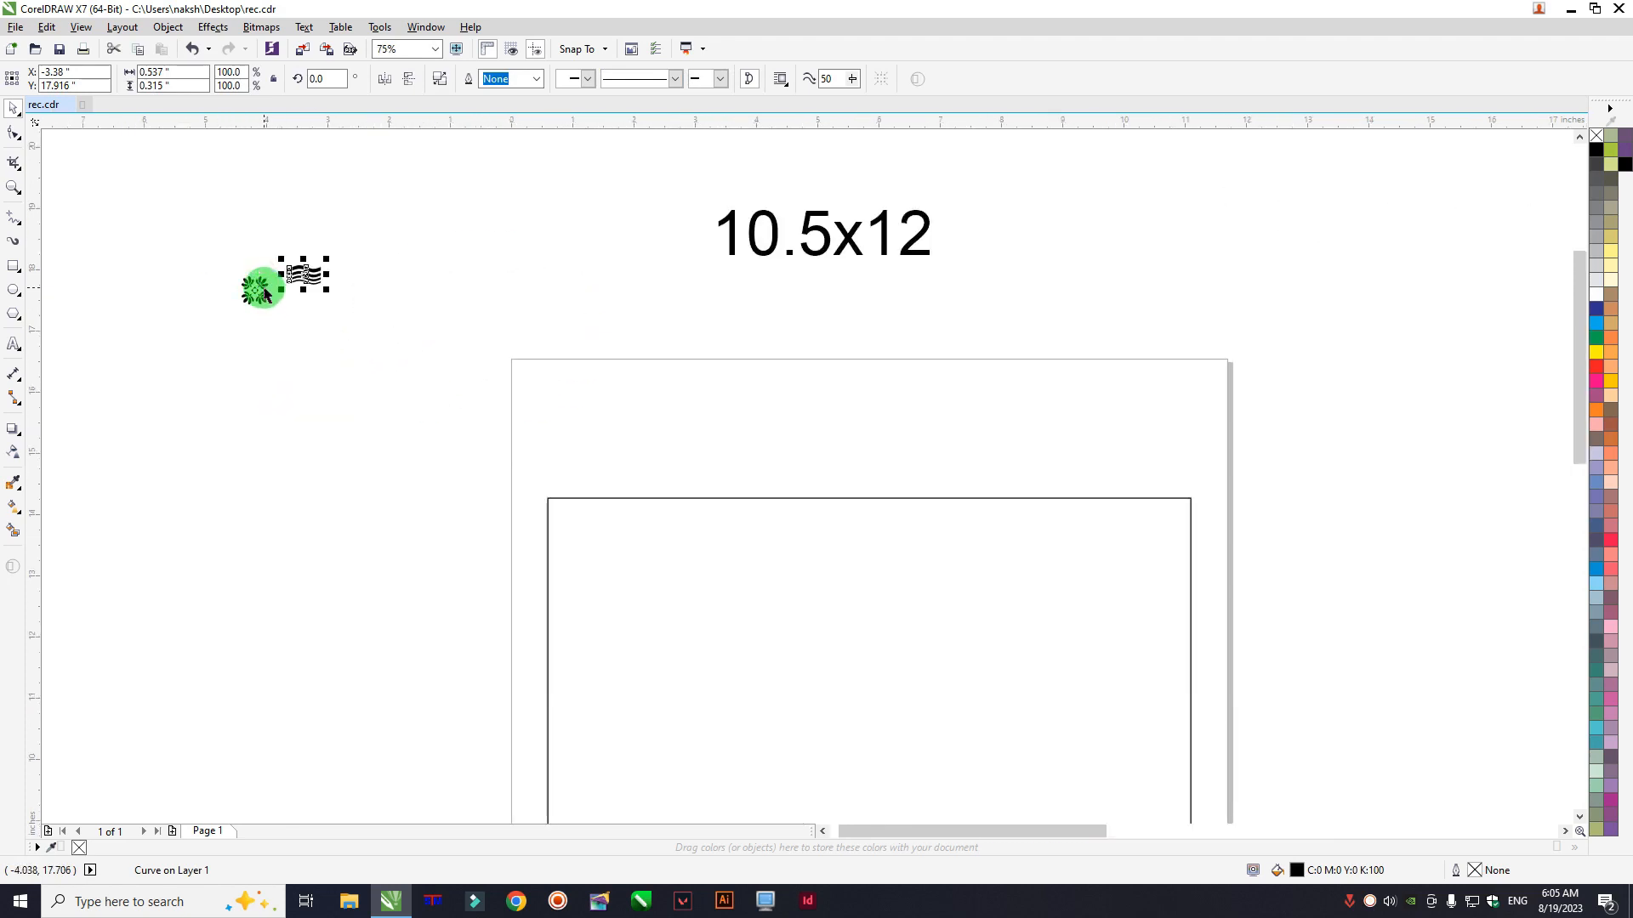
pyautogui.moveTo(263, 294); pyautogui.dragTo(619, 557)
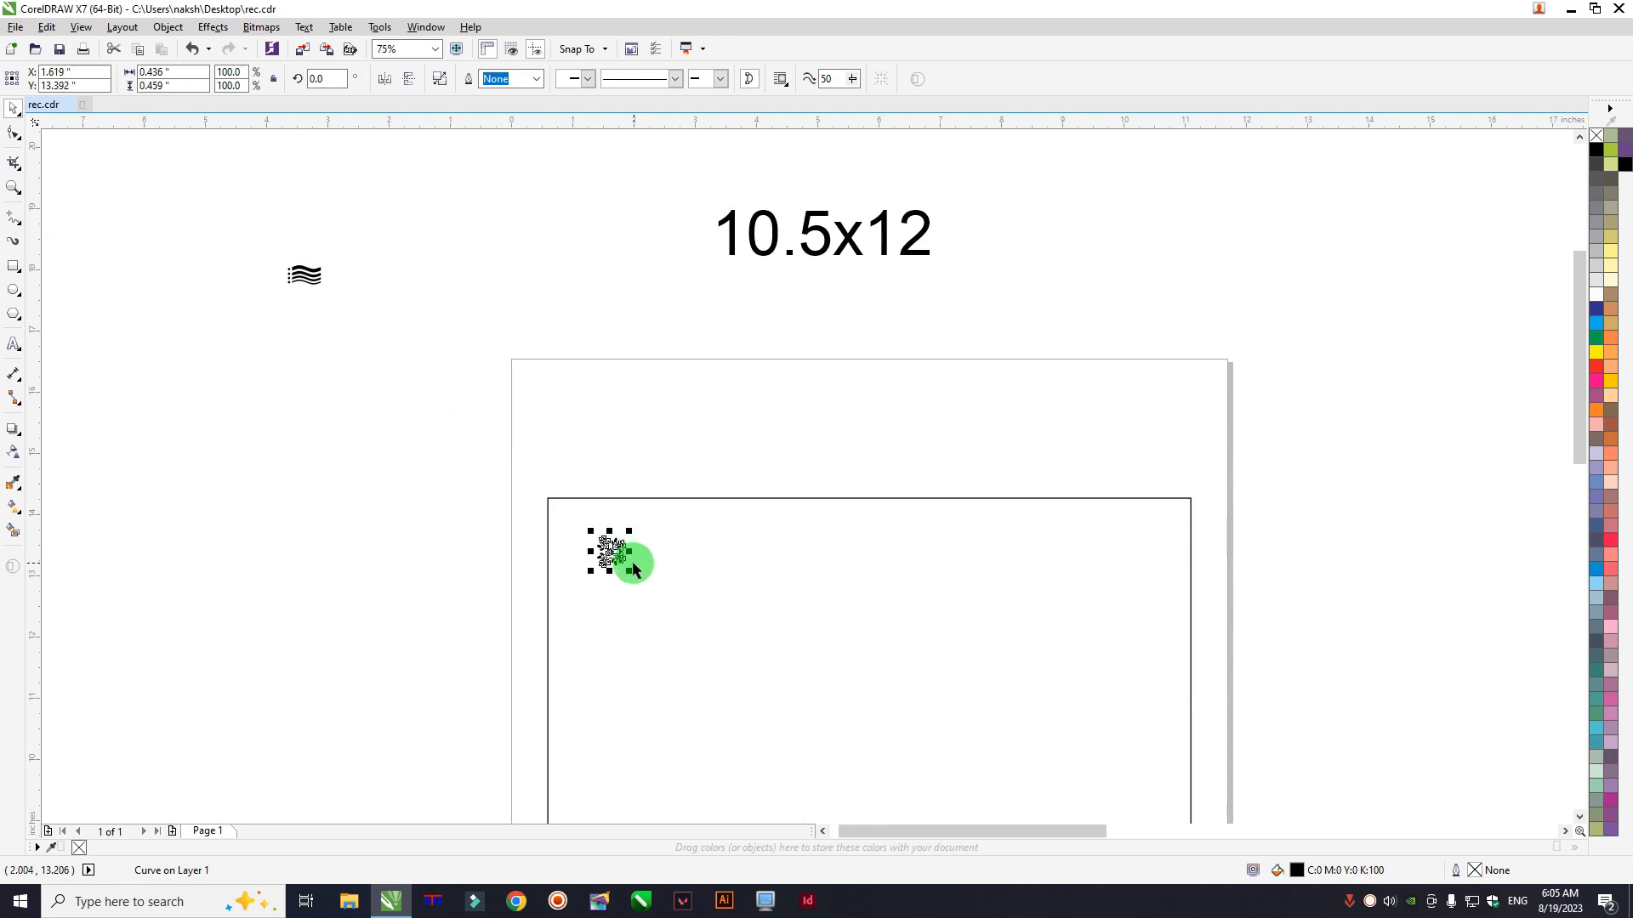
pyautogui.scroll(2, 609, 558)
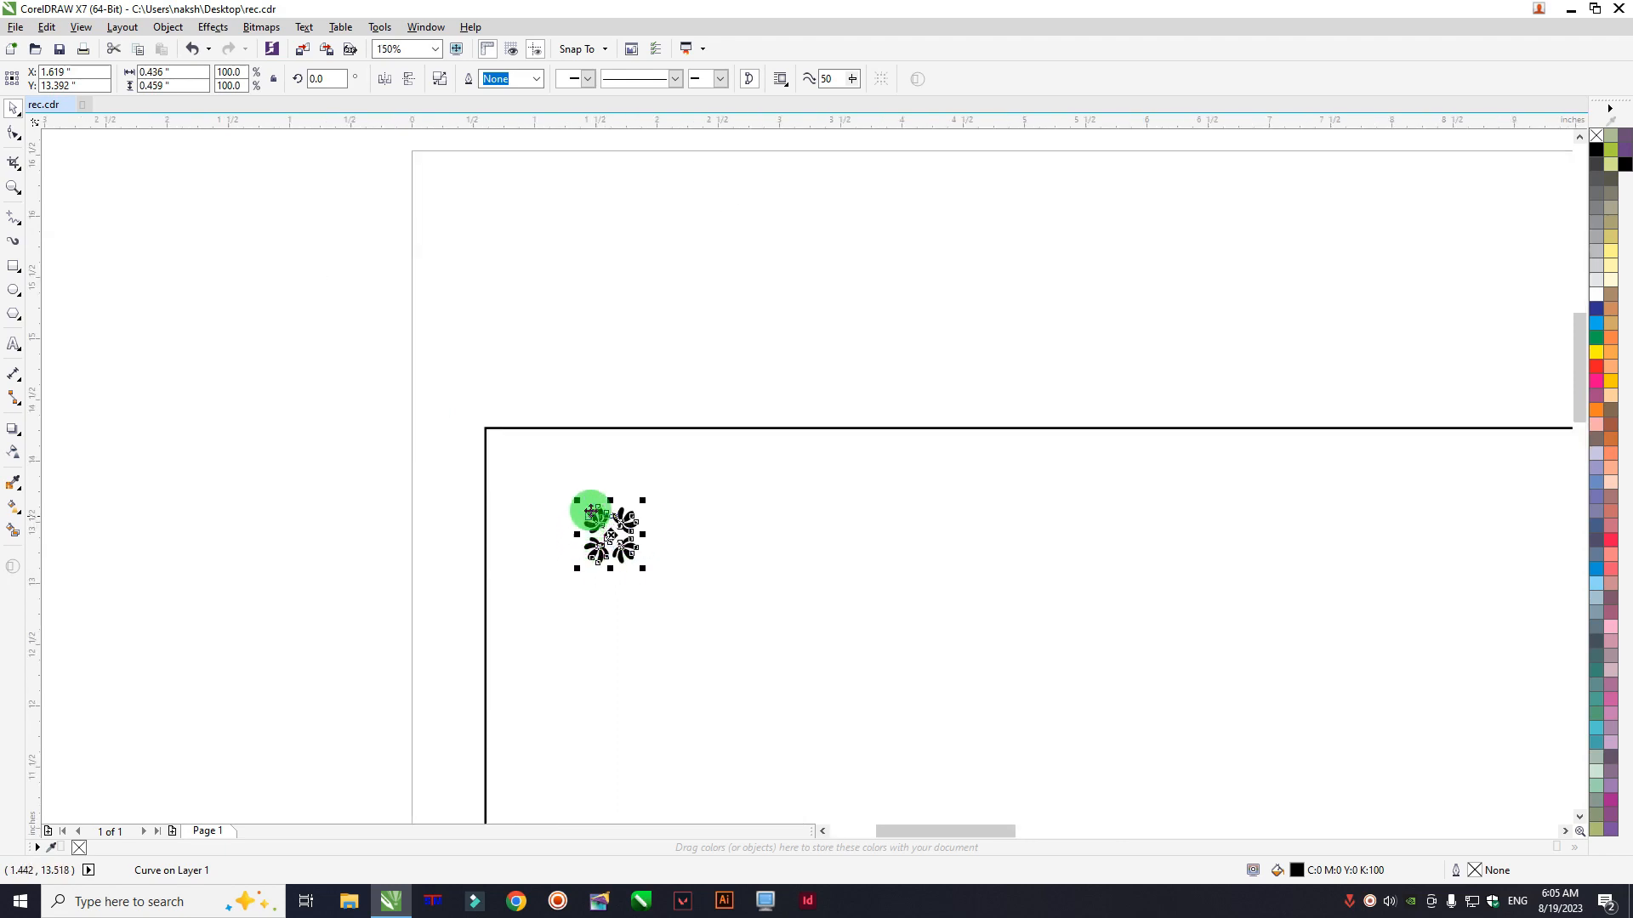
pyautogui.keyDown('shift'); pyautogui.click(568, 430); pyautogui.keyUp('shift')
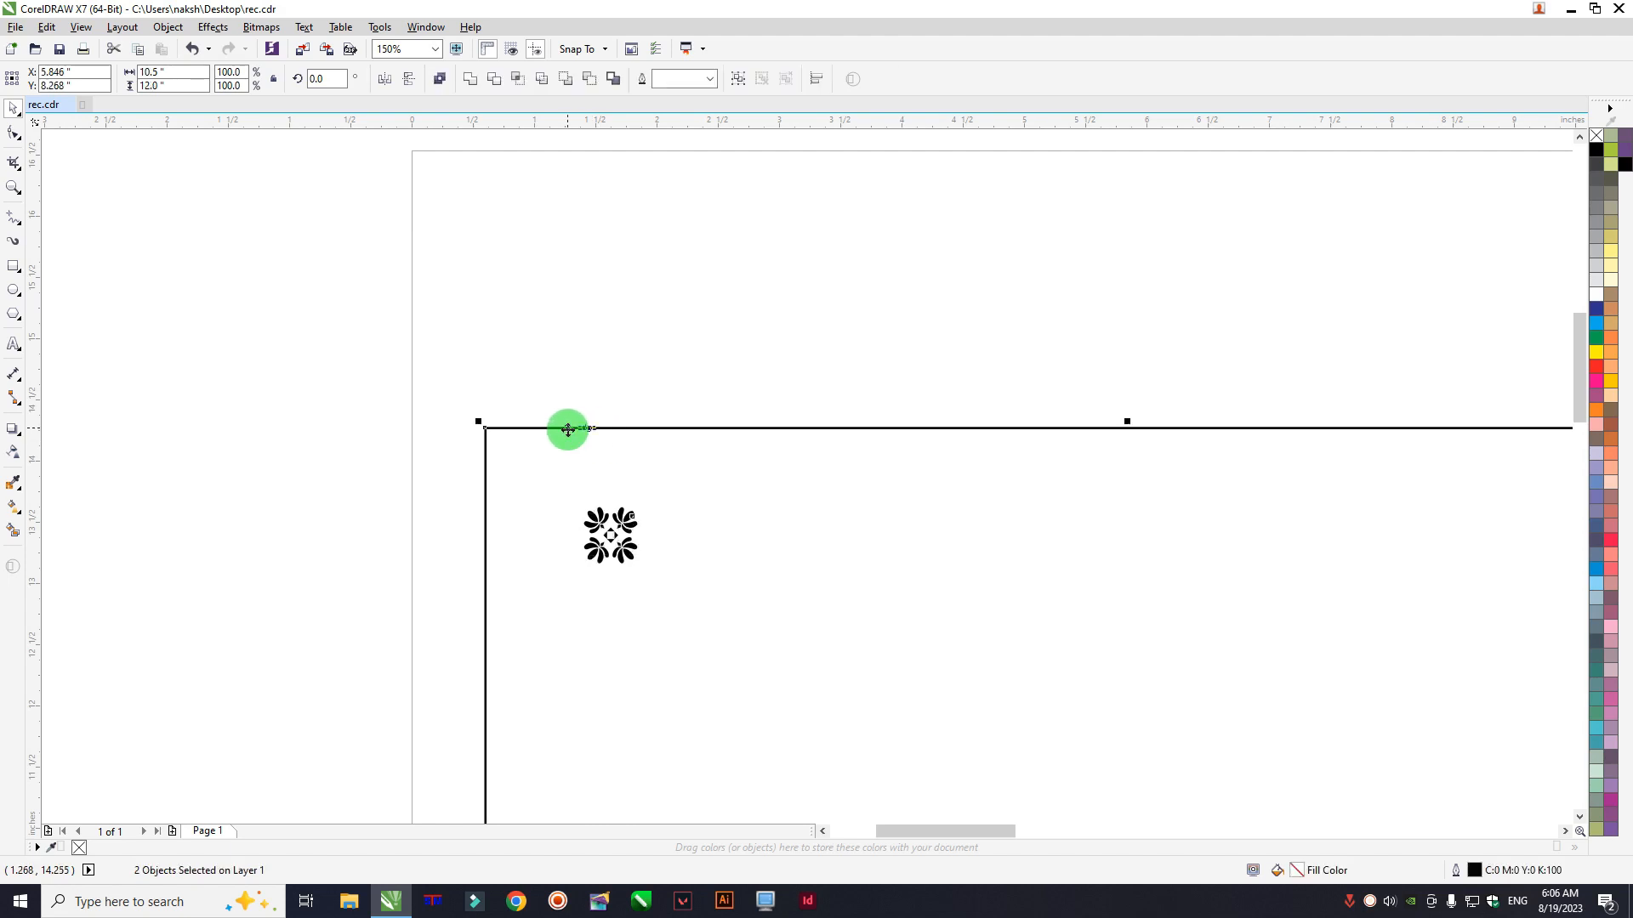
pyautogui.press('t')
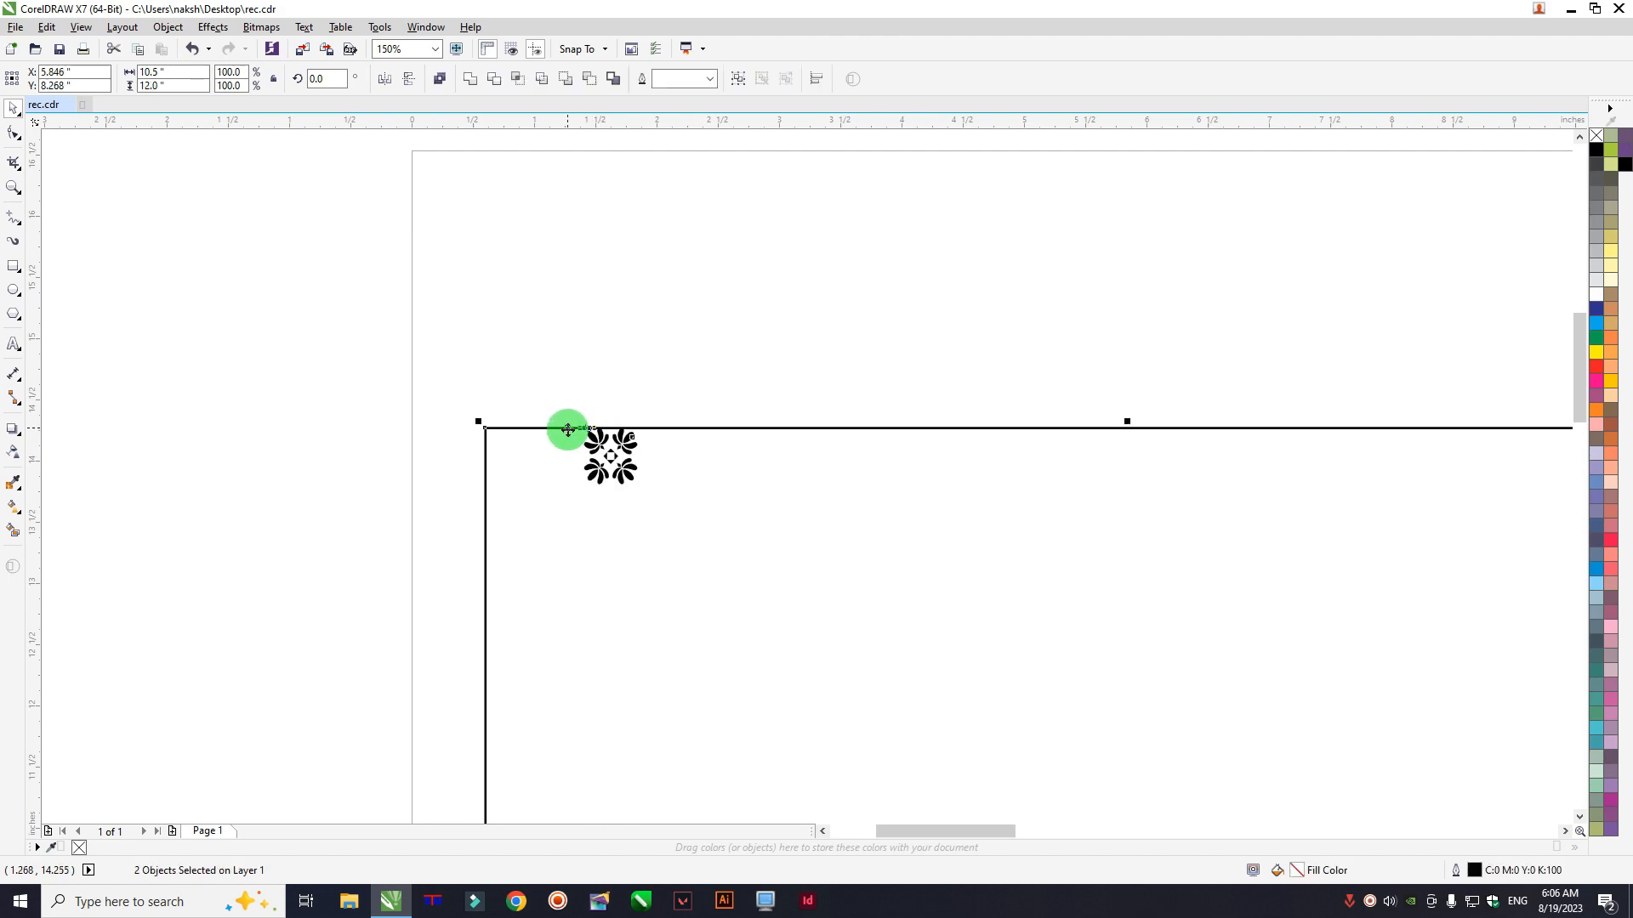
pyautogui.press('l')
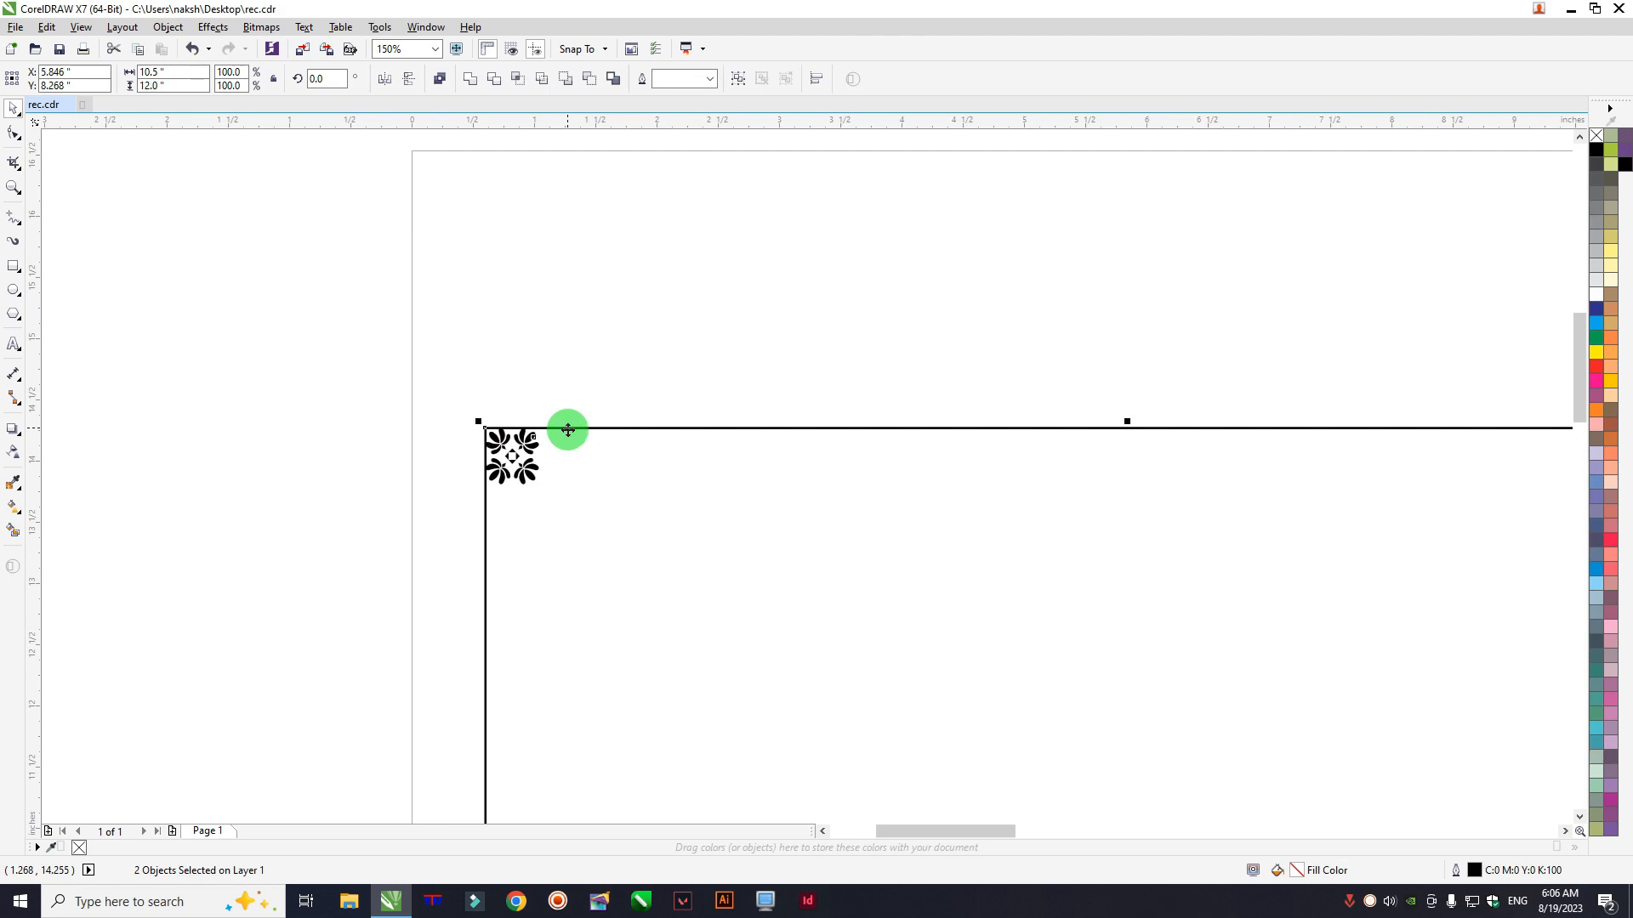
# Step: Duplicate the corner floral ornament and align one to the rectangle's right edge, in the upper-right corner
pyautogui.scroll(-4, 411, 375)
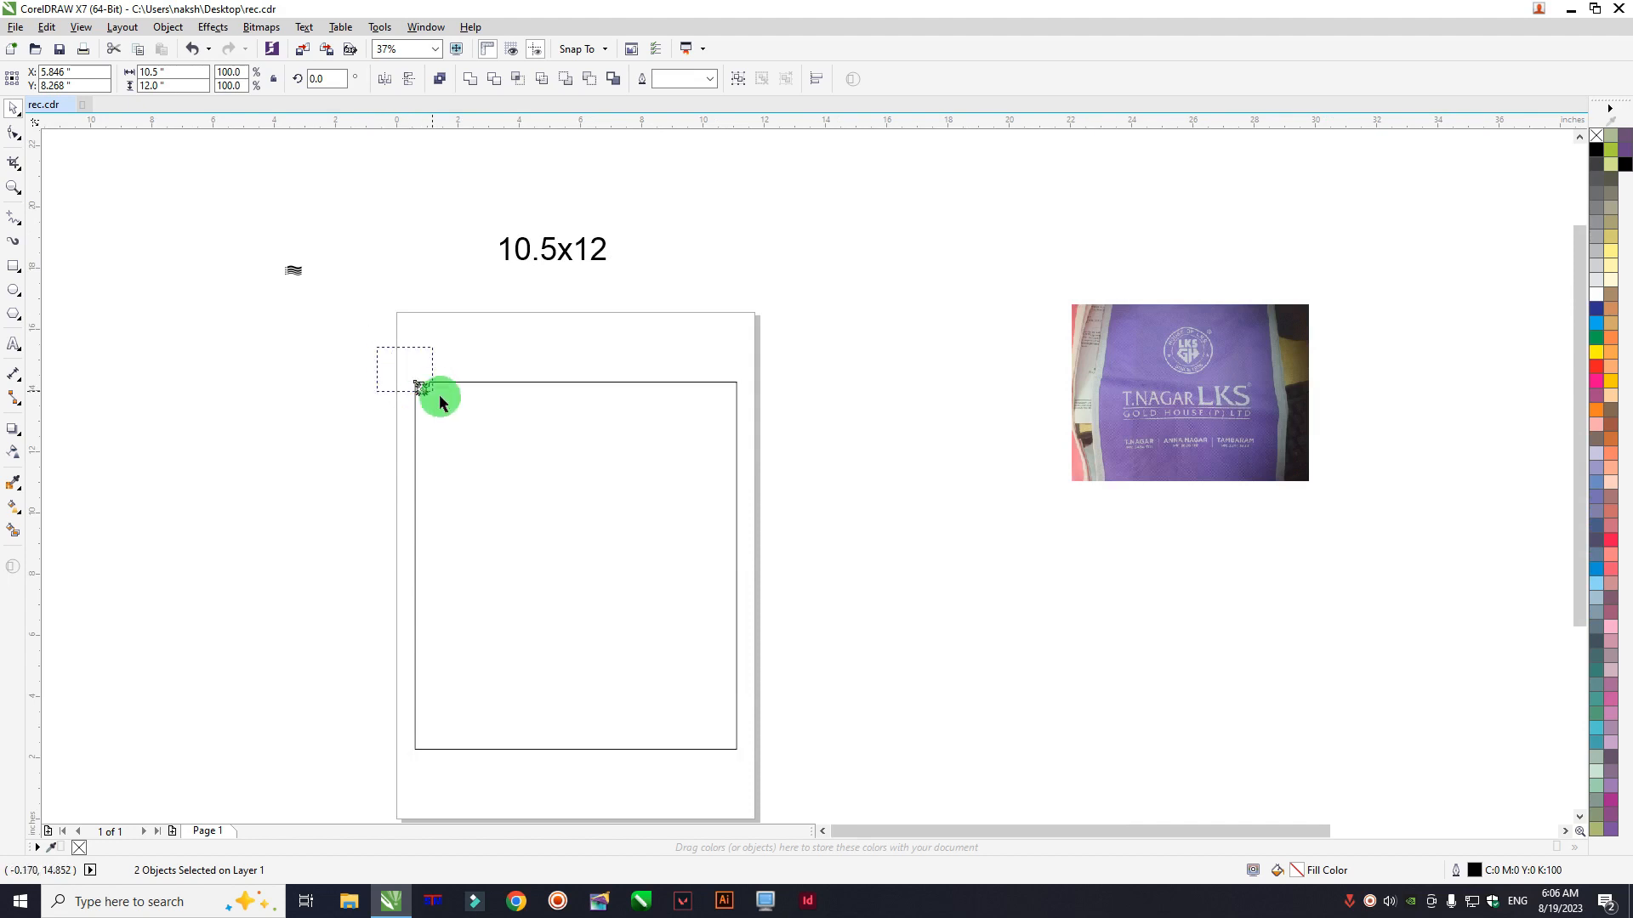
pyautogui.moveTo(438, 395); pyautogui.dragTo(431, 386)
pyautogui.scroll(4, 421, 384)
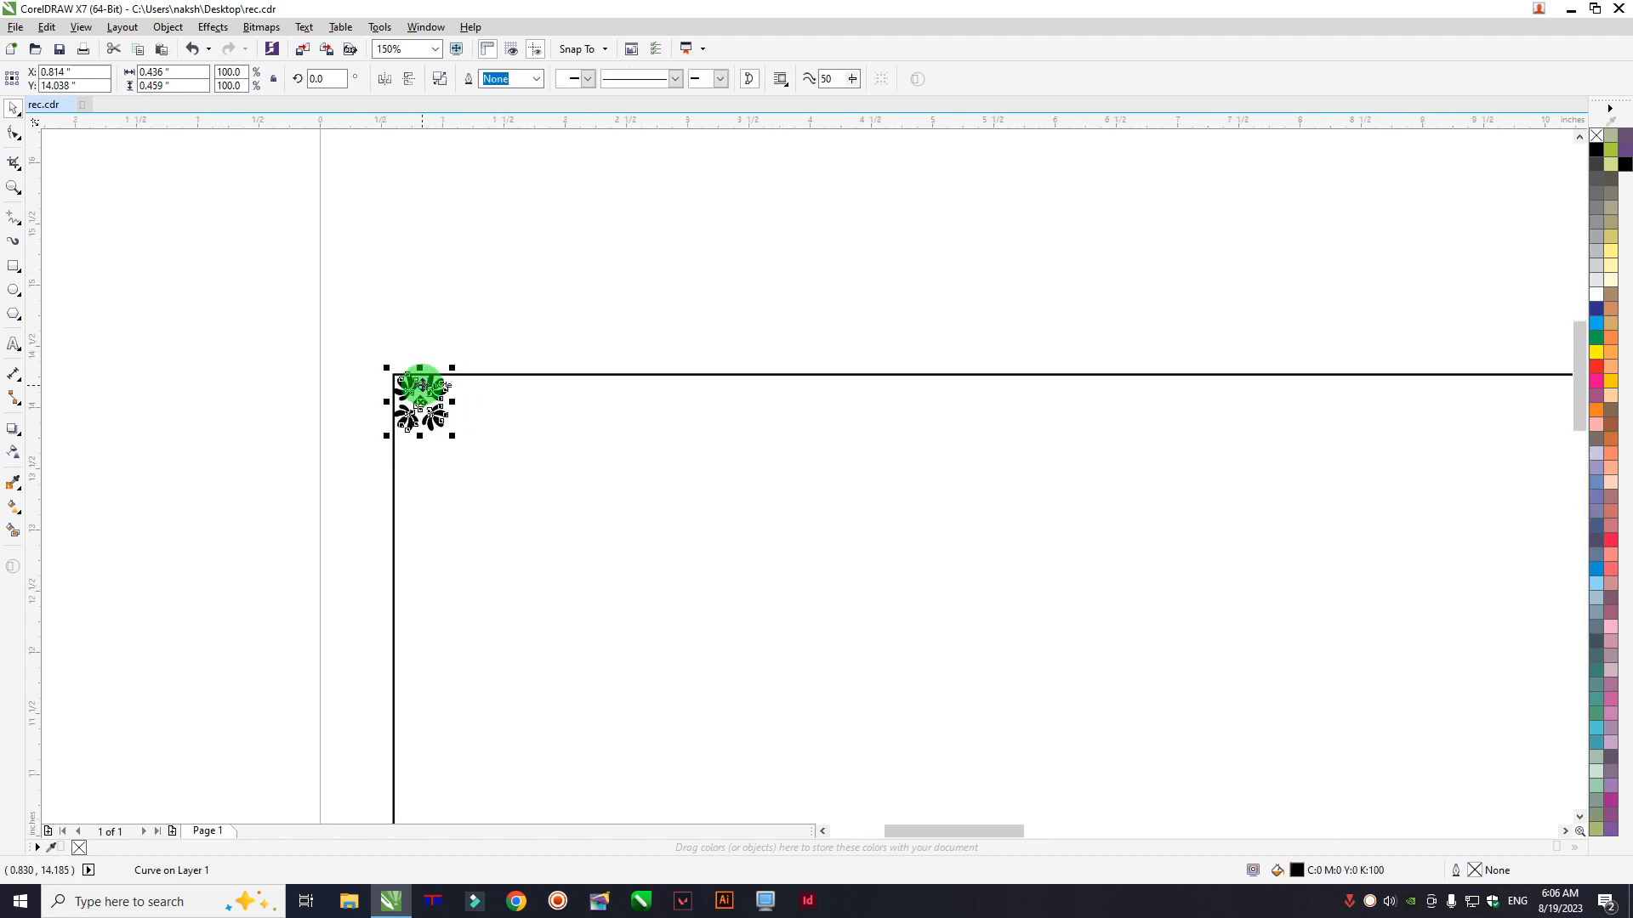
pyautogui.scroll(-2, 371, 379)
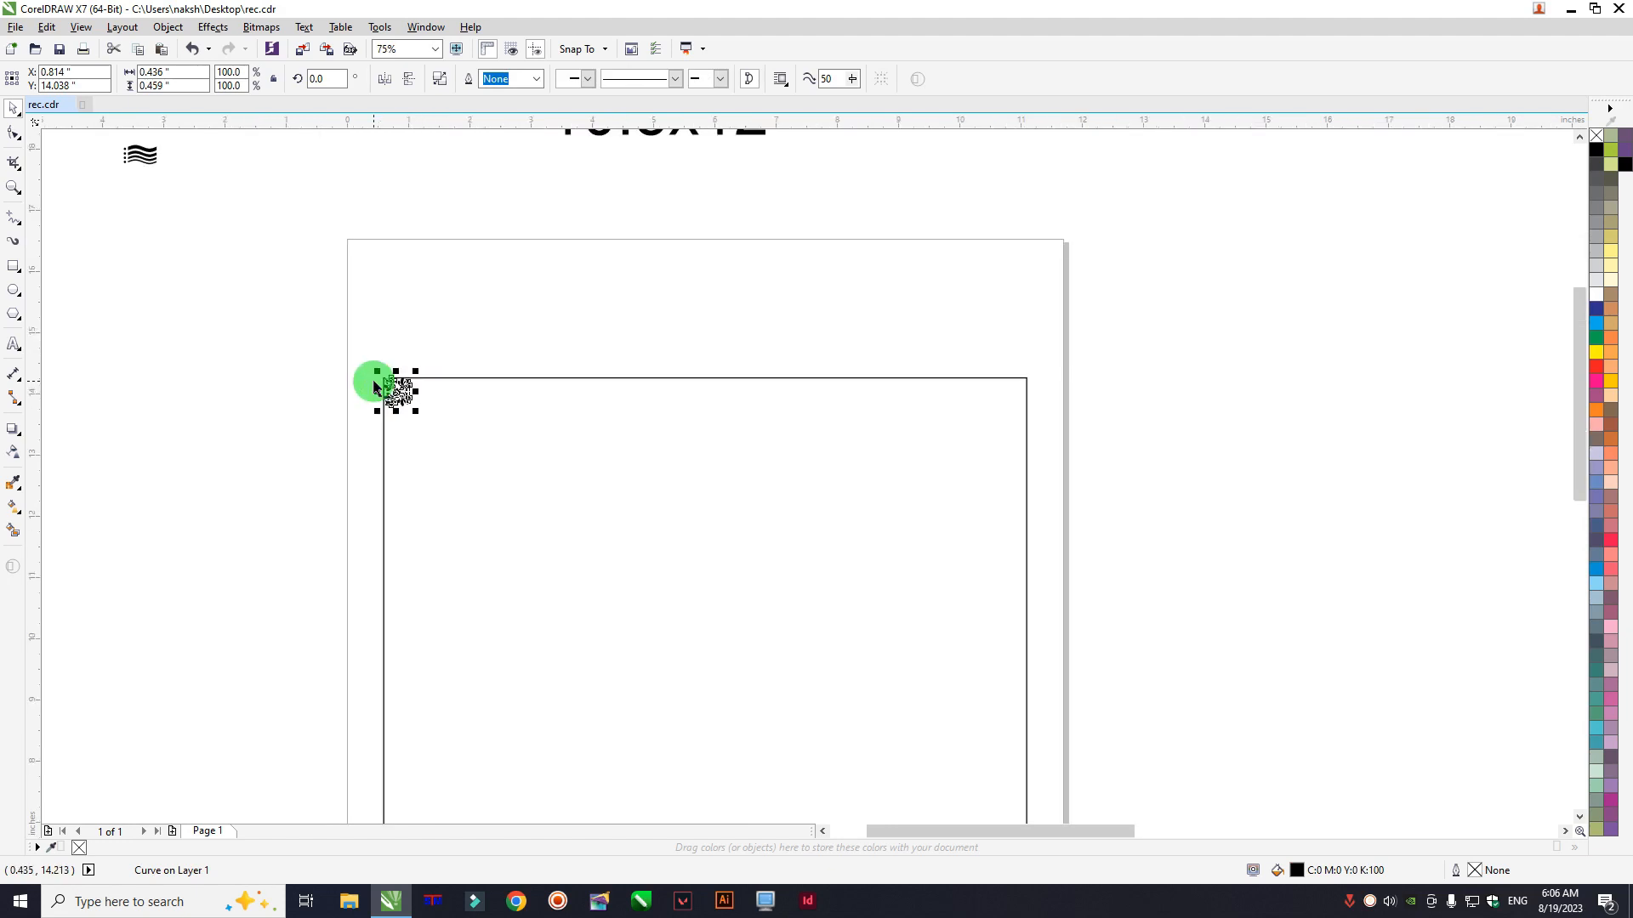
pyautogui.keyDown('shift'); pyautogui.click(589, 426); pyautogui.keyUp('shift')
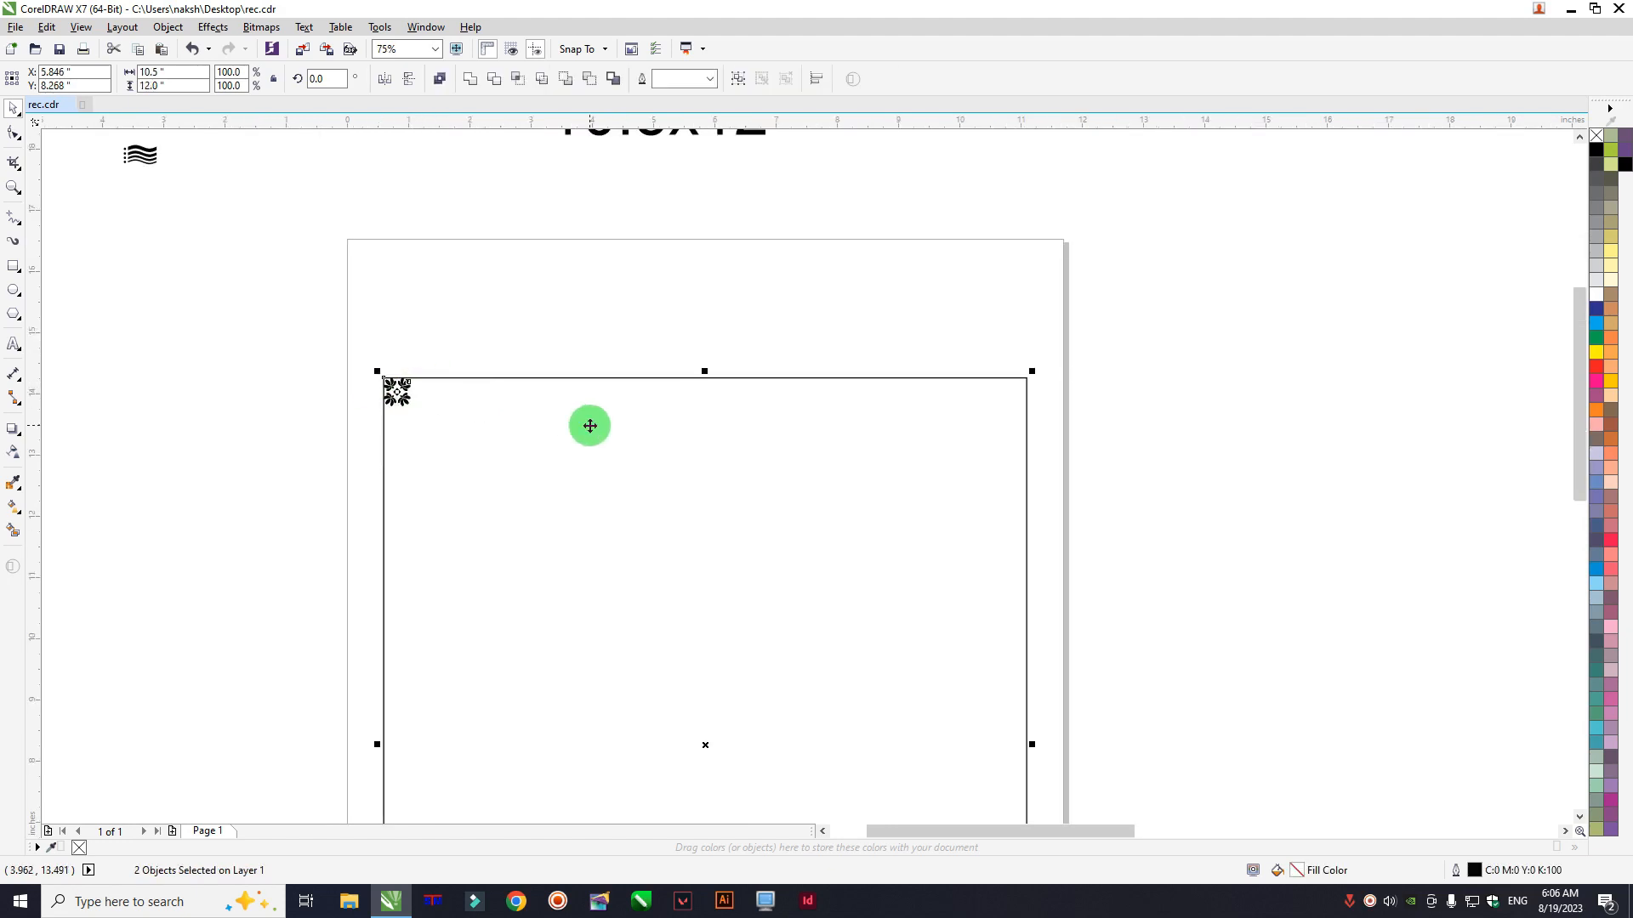
pyautogui.press('r')
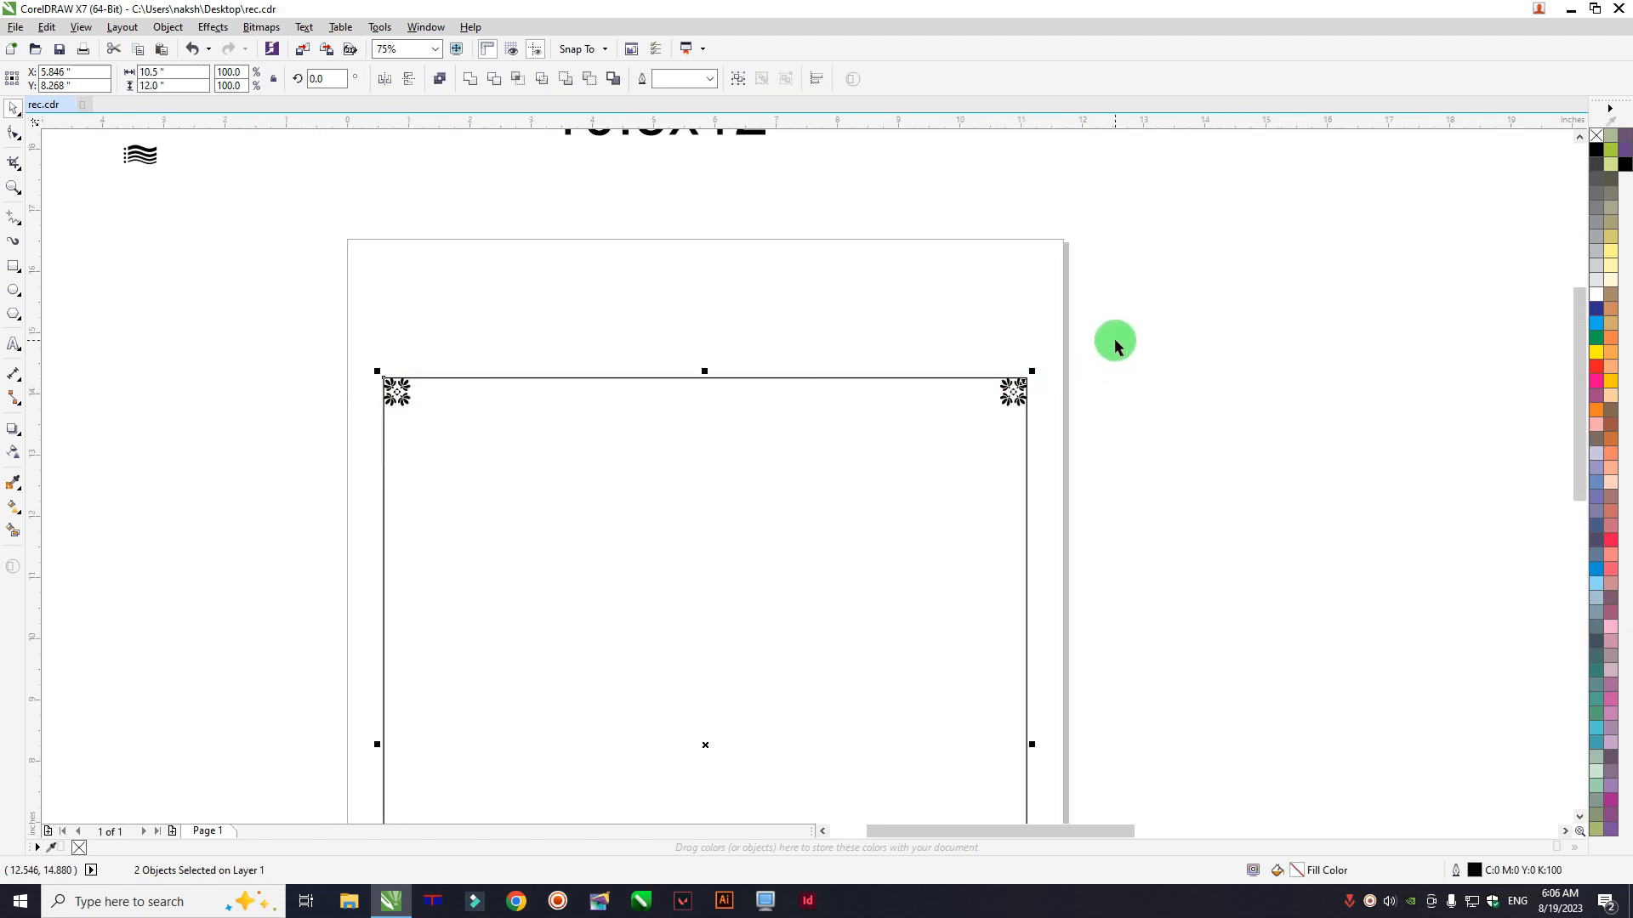
# Step: Duplicate both upper corner ornaments and align one pair to the rectangle's bottom edge, filling the lower corners
pyautogui.moveTo(1116, 341); pyautogui.dragTo(302, 434)
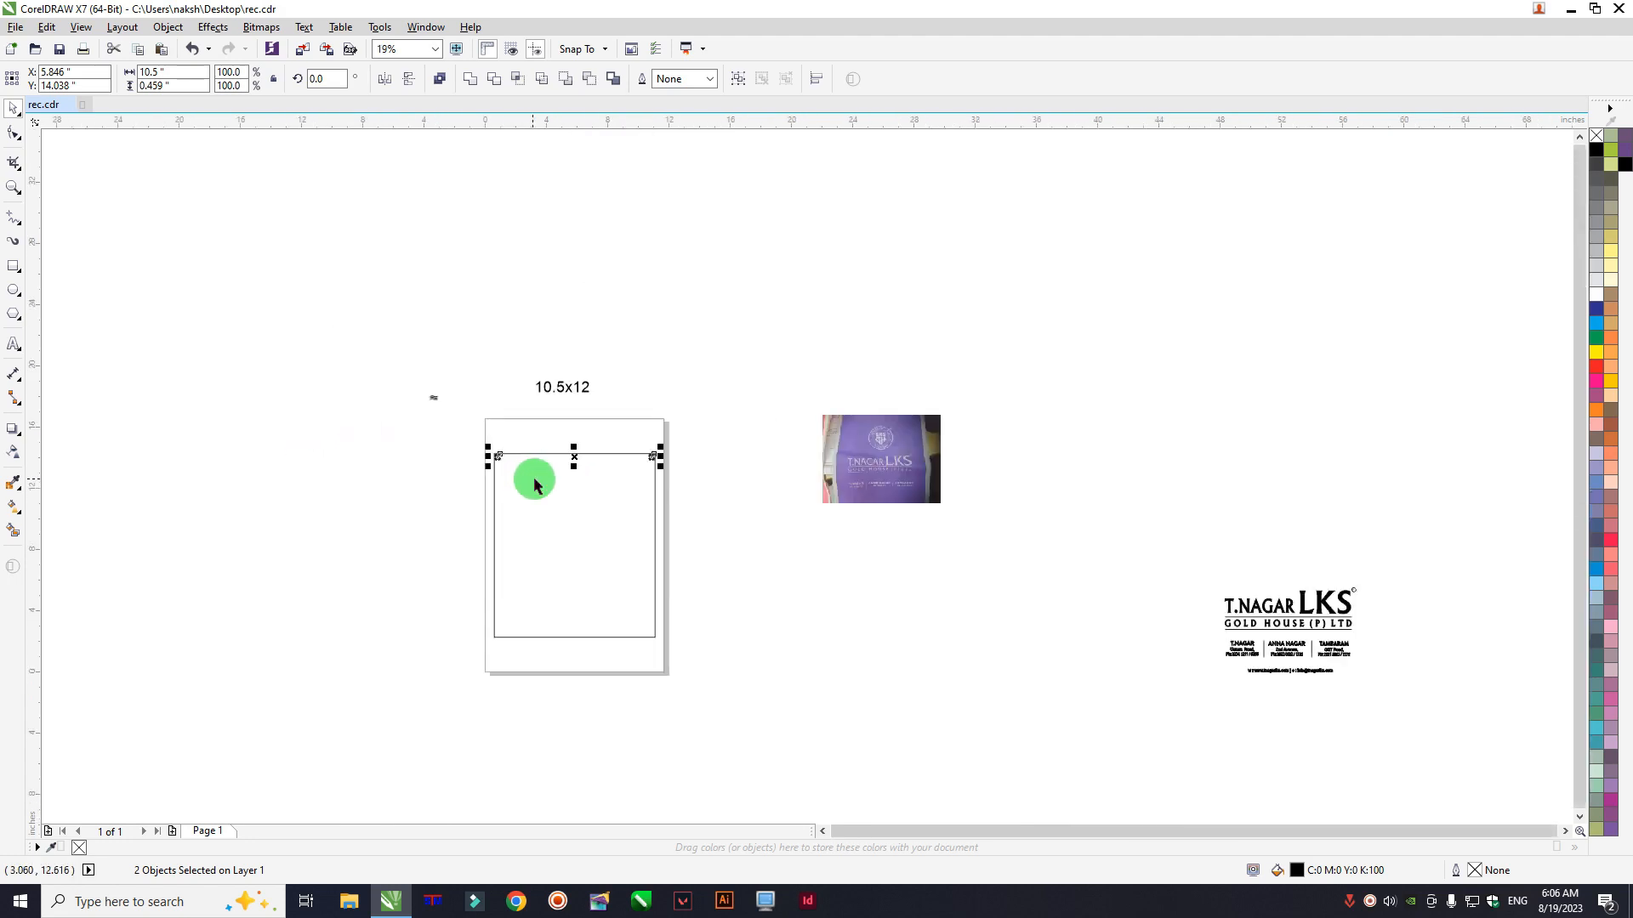
pyautogui.scroll(-3, 530, 477)
pyautogui.scroll(1, 517, 580)
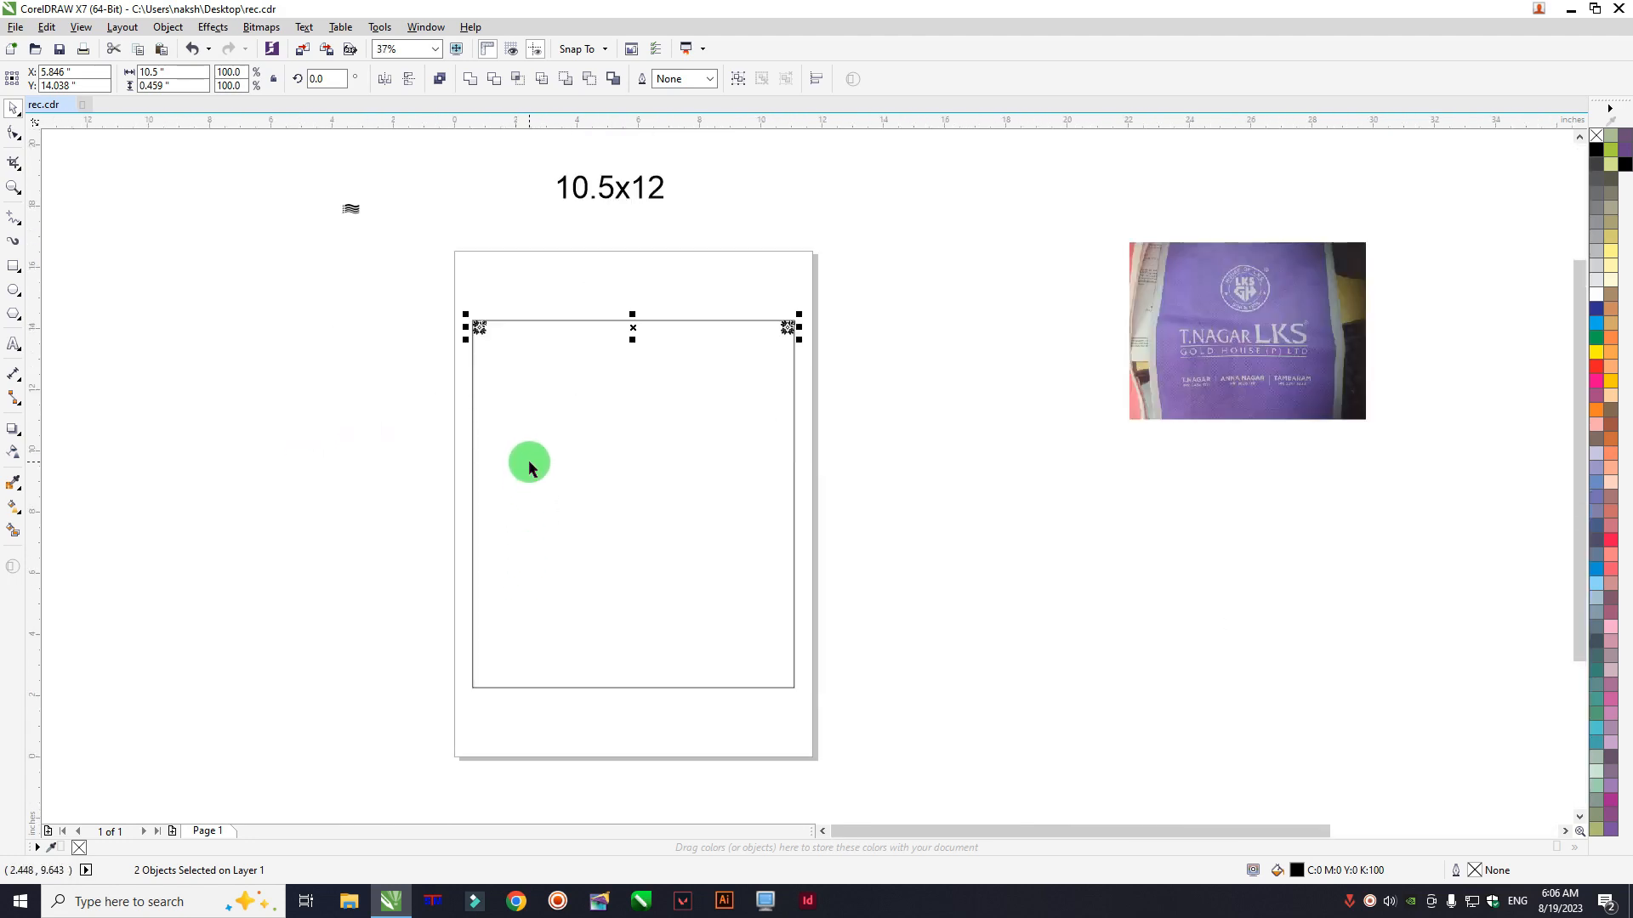
pyautogui.keyDown('shift'); pyautogui.click(529, 463); pyautogui.keyUp('shift')
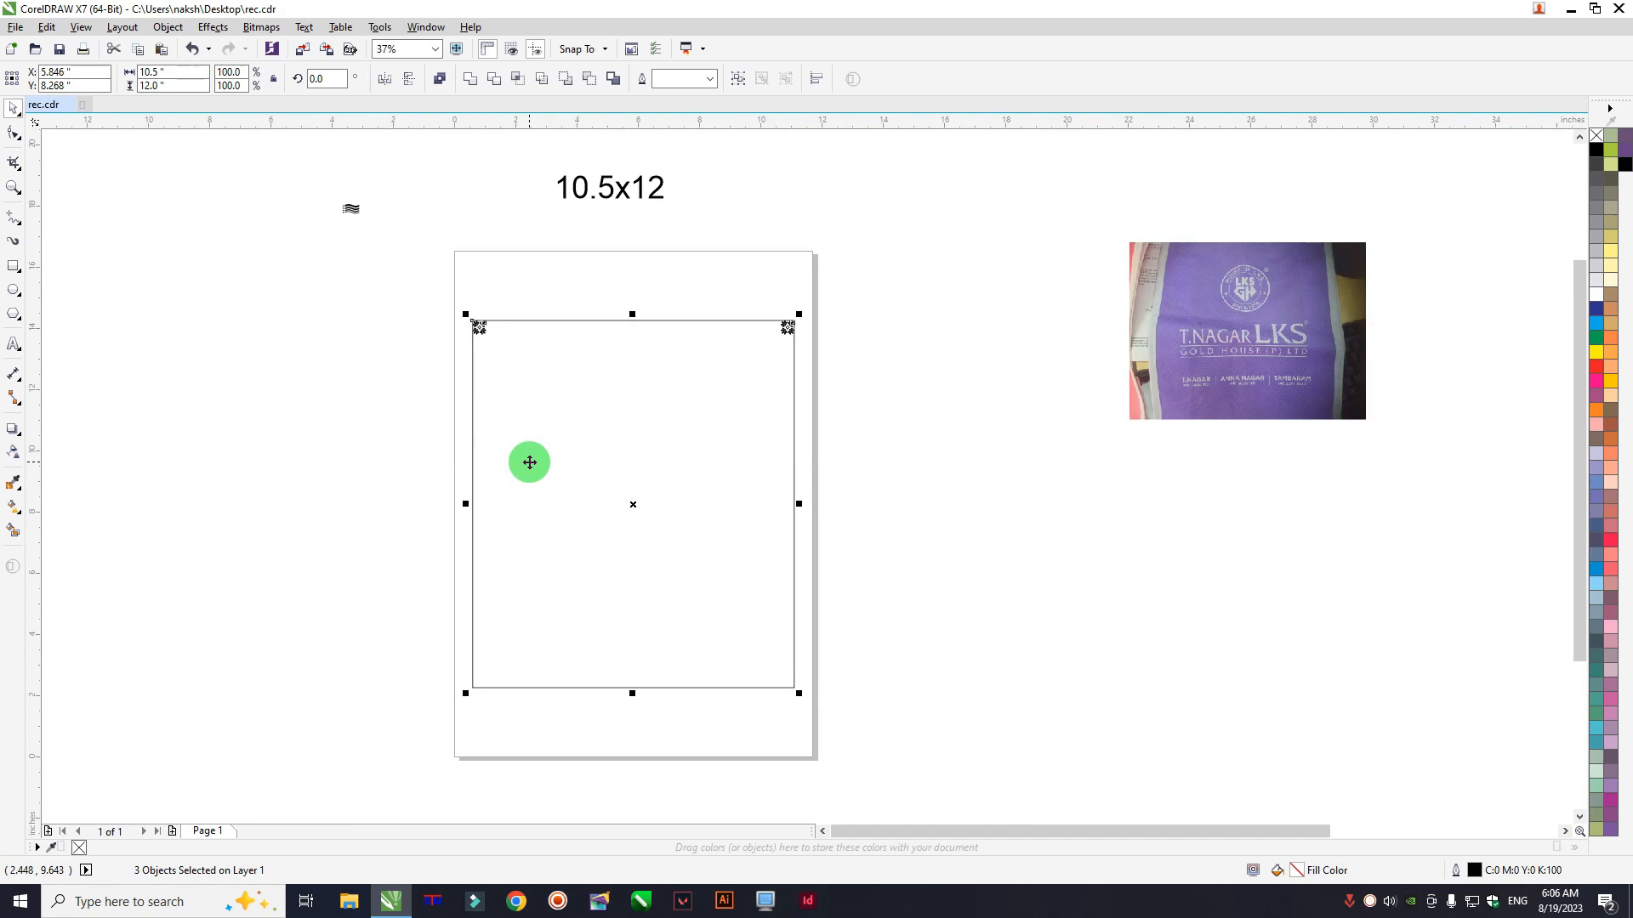
pyautogui.press('b')
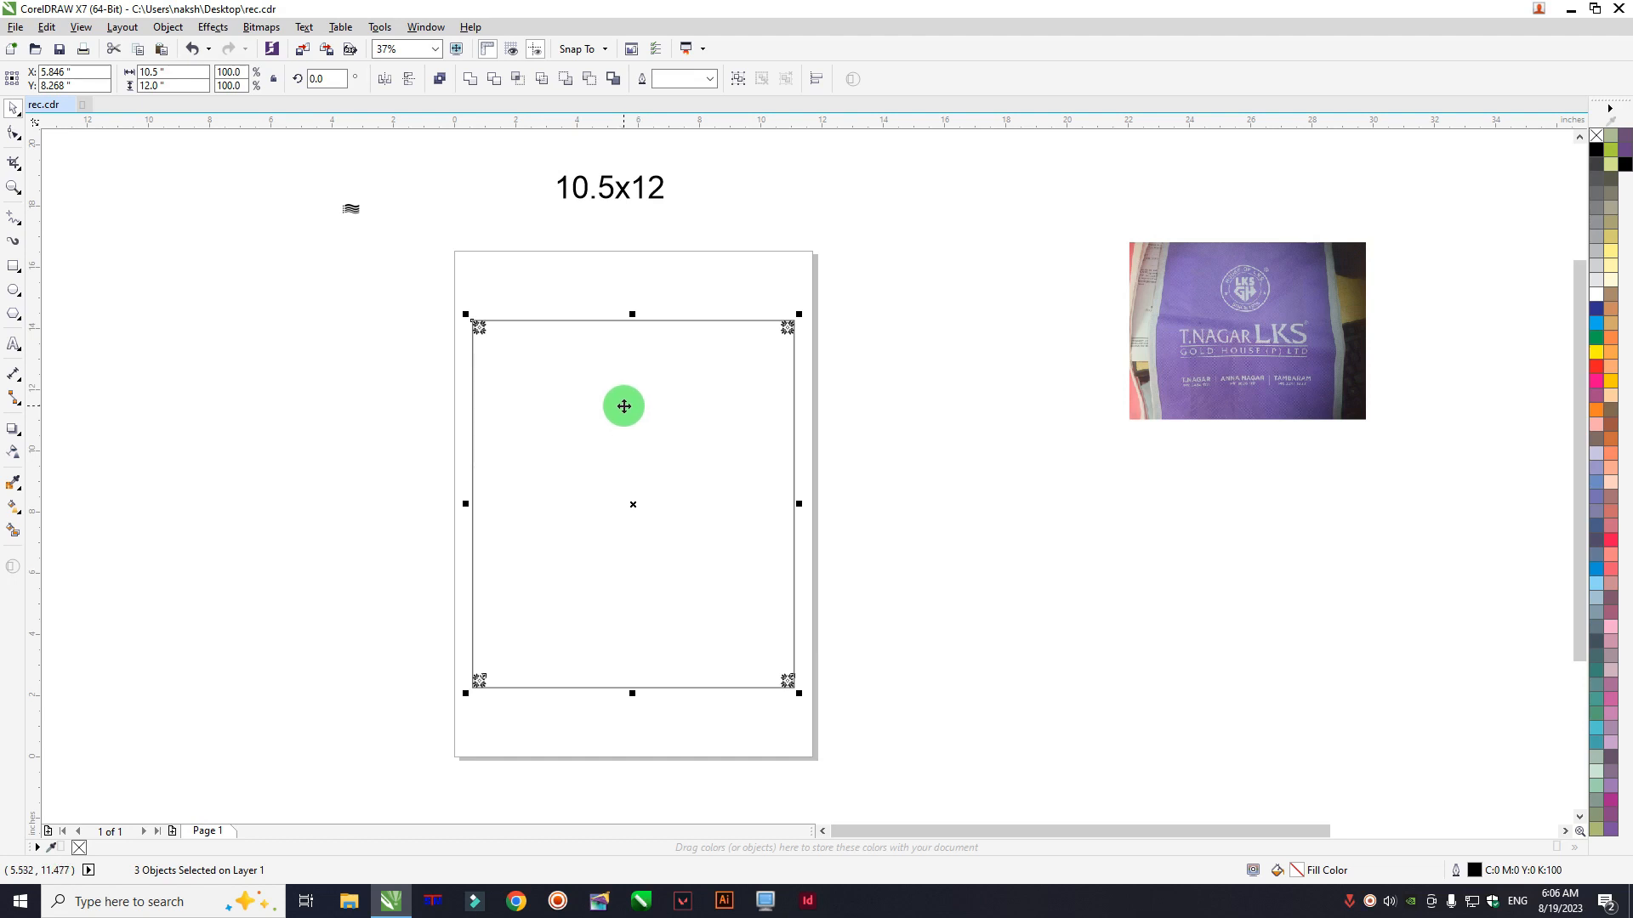
# Step: Move the wavy-line ornament into the rectangle, directly beside the floral ornament in the upper-left corner
pyautogui.click(277, 237)
pyautogui.moveTo(284, 153); pyautogui.dragTo(523, 337)
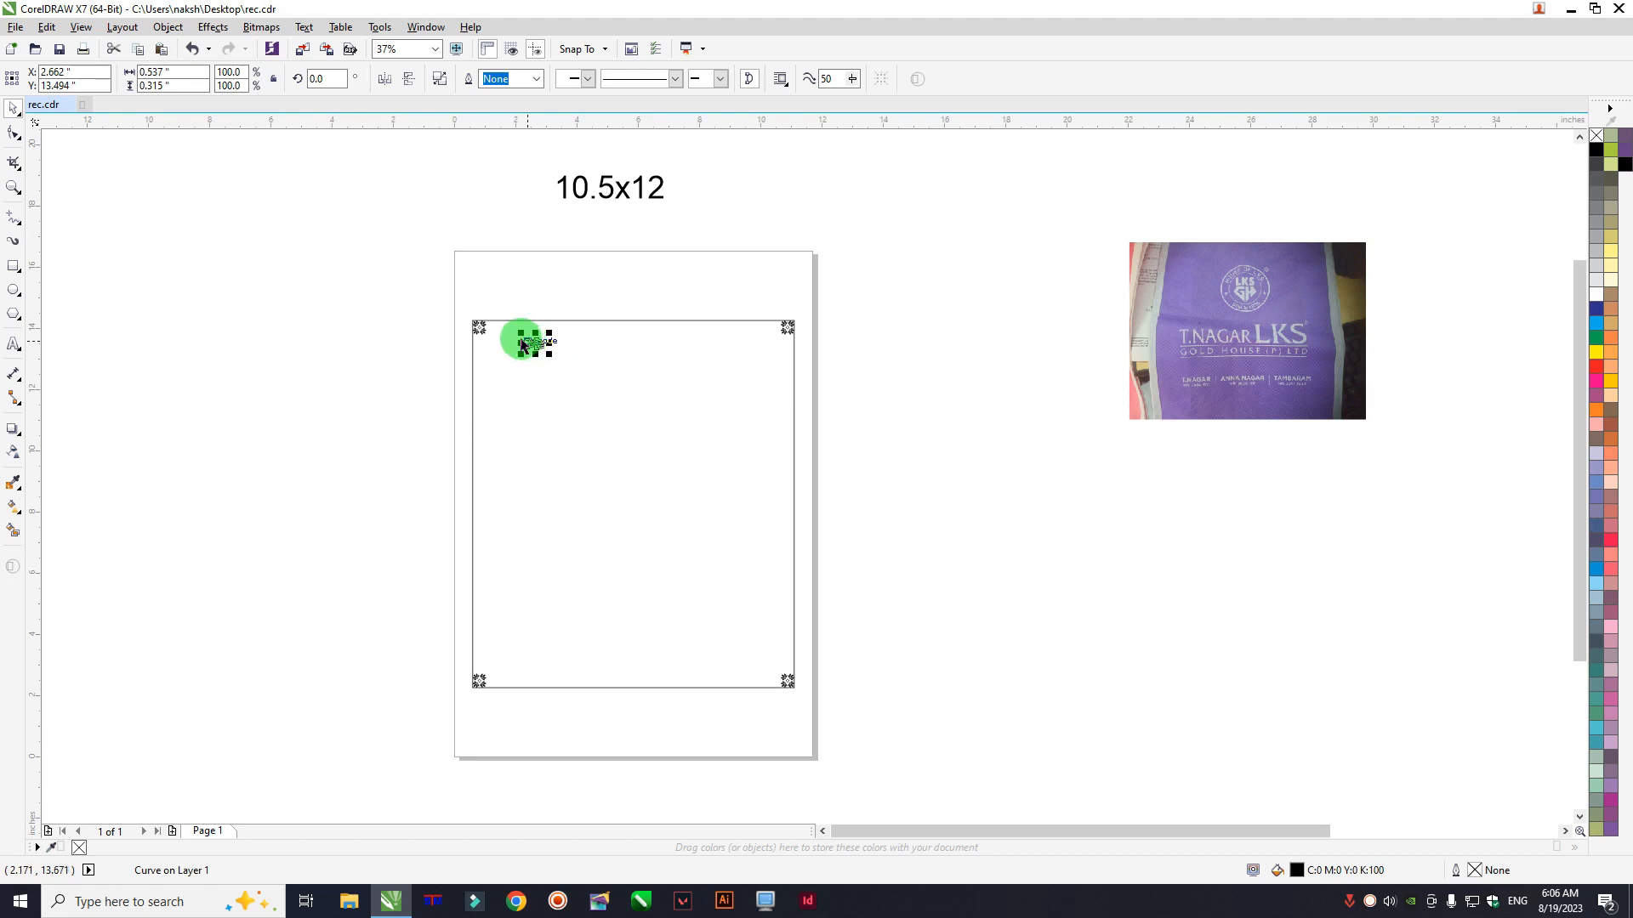
pyautogui.scroll(2, 521, 333)
pyautogui.scroll(2, 528, 319)
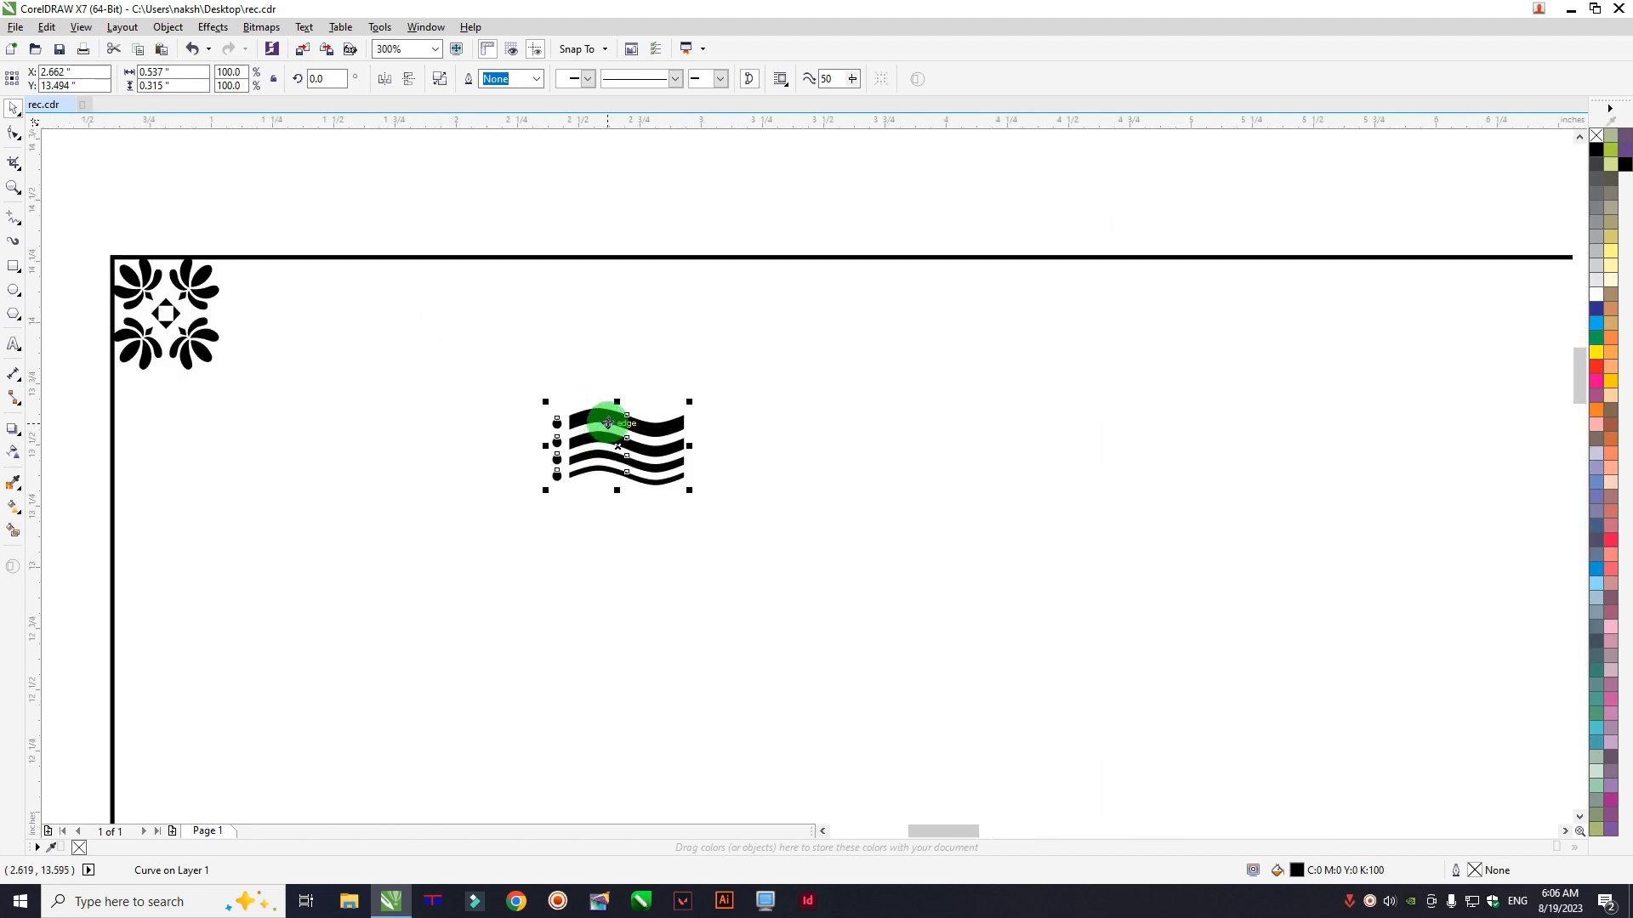
pyautogui.moveTo(612, 421)
pyautogui.mouseDown()
pyautogui.moveTo(303, 278)
pyautogui.moveTo(292, 288)
pyautogui.mouseUp()
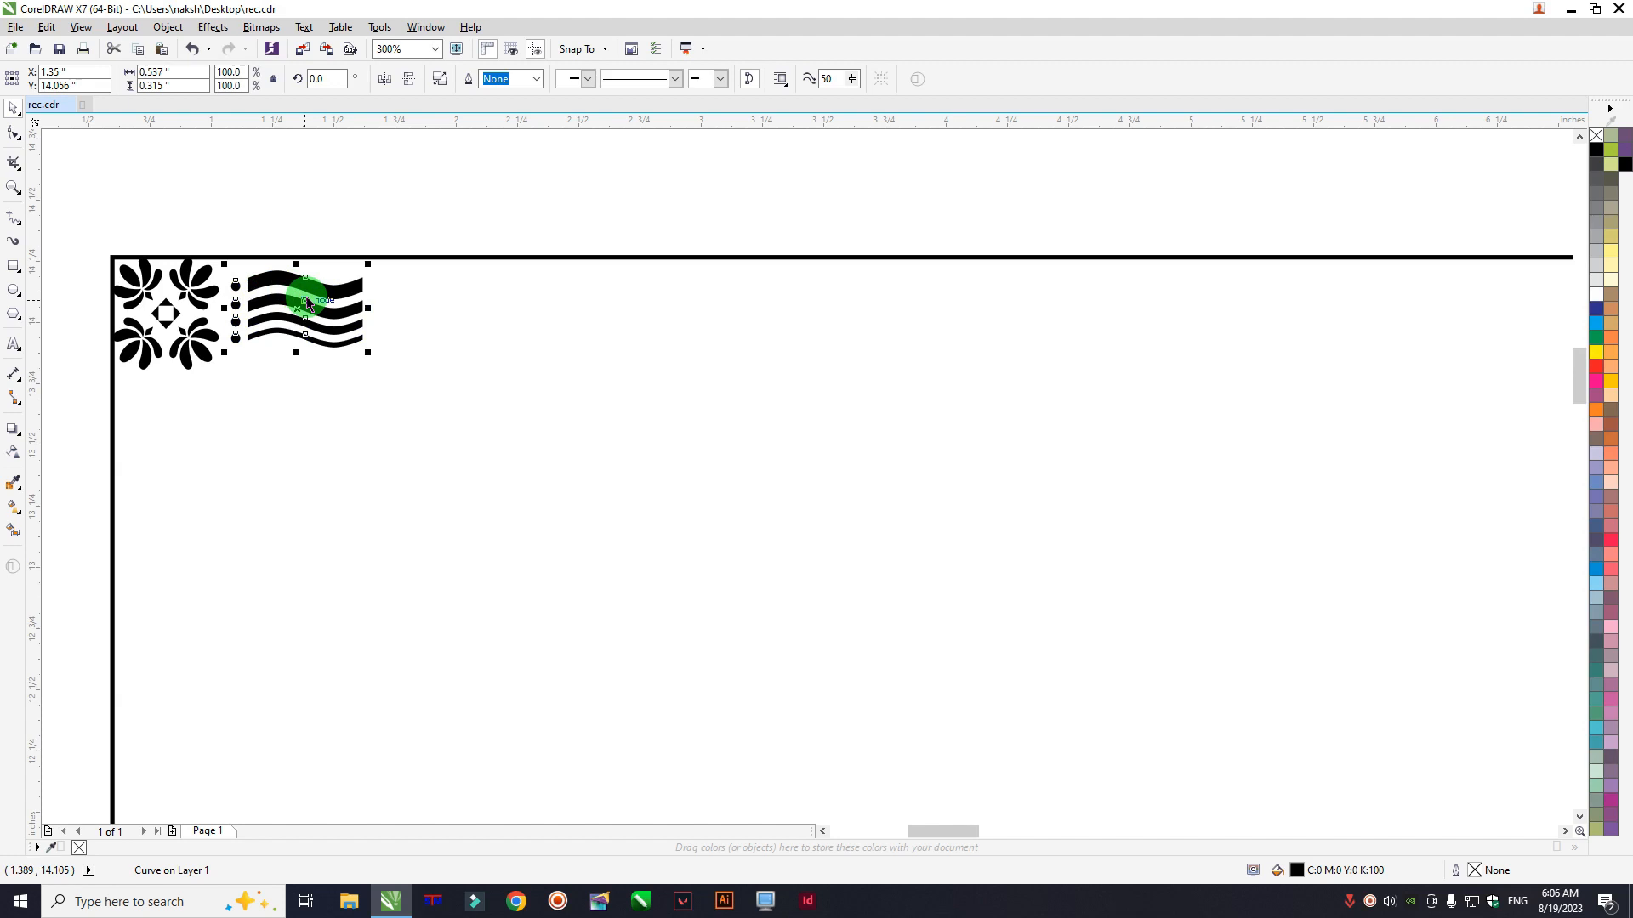
# Step: Open the position transformation settings and change the document units to millimeters
pyautogui.hotkey('alt', 'F7')
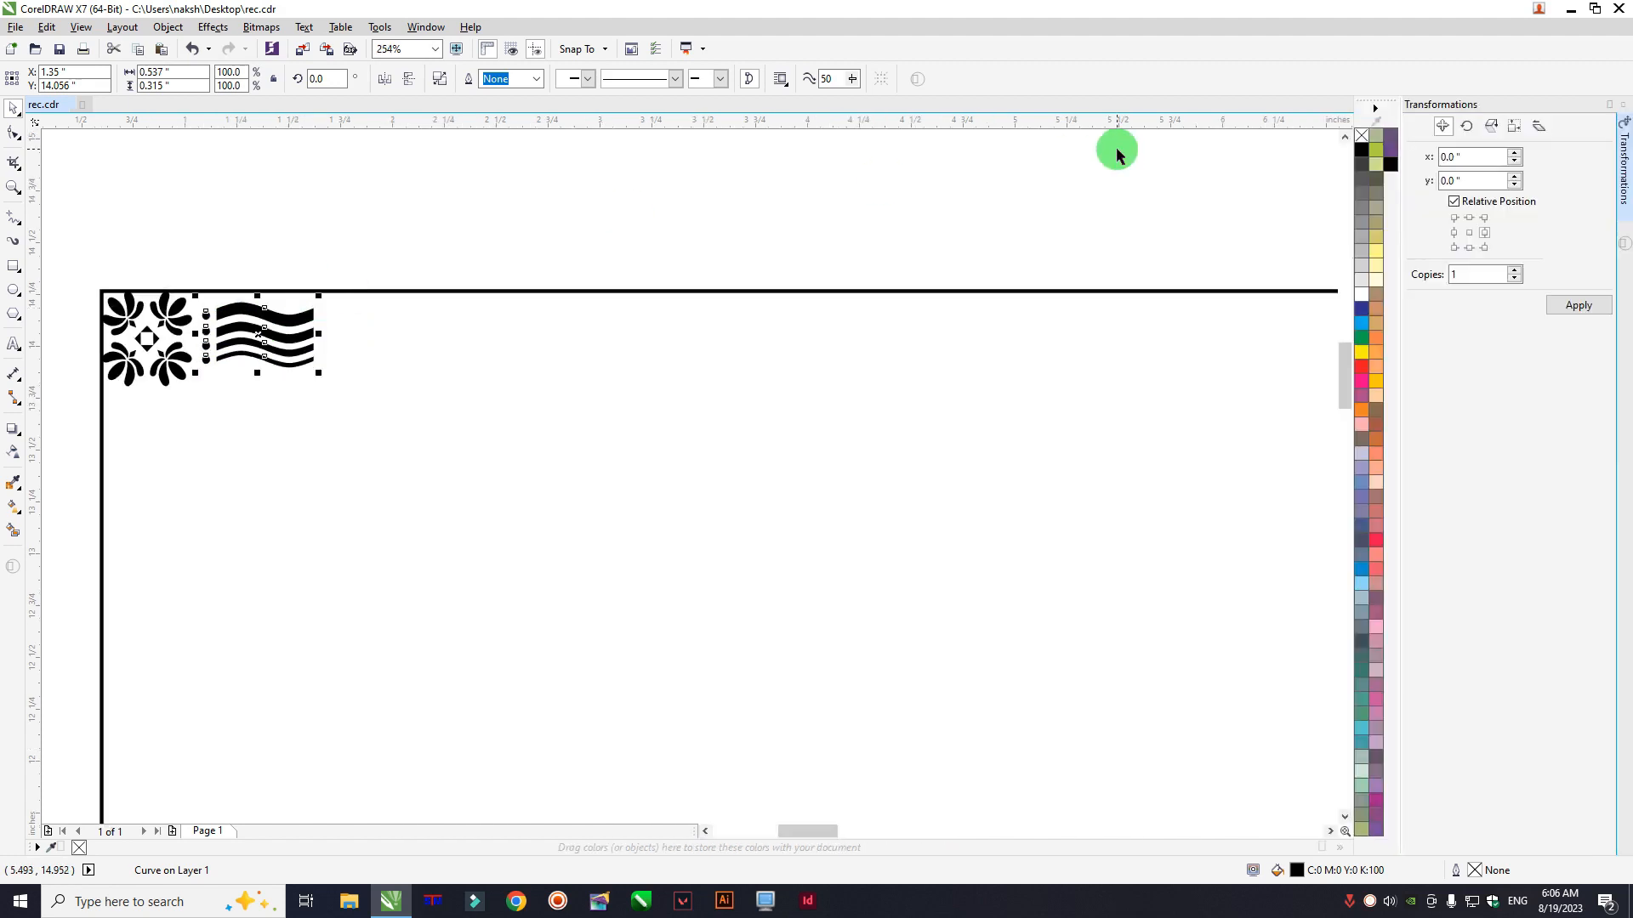
pyautogui.click(698, 194)
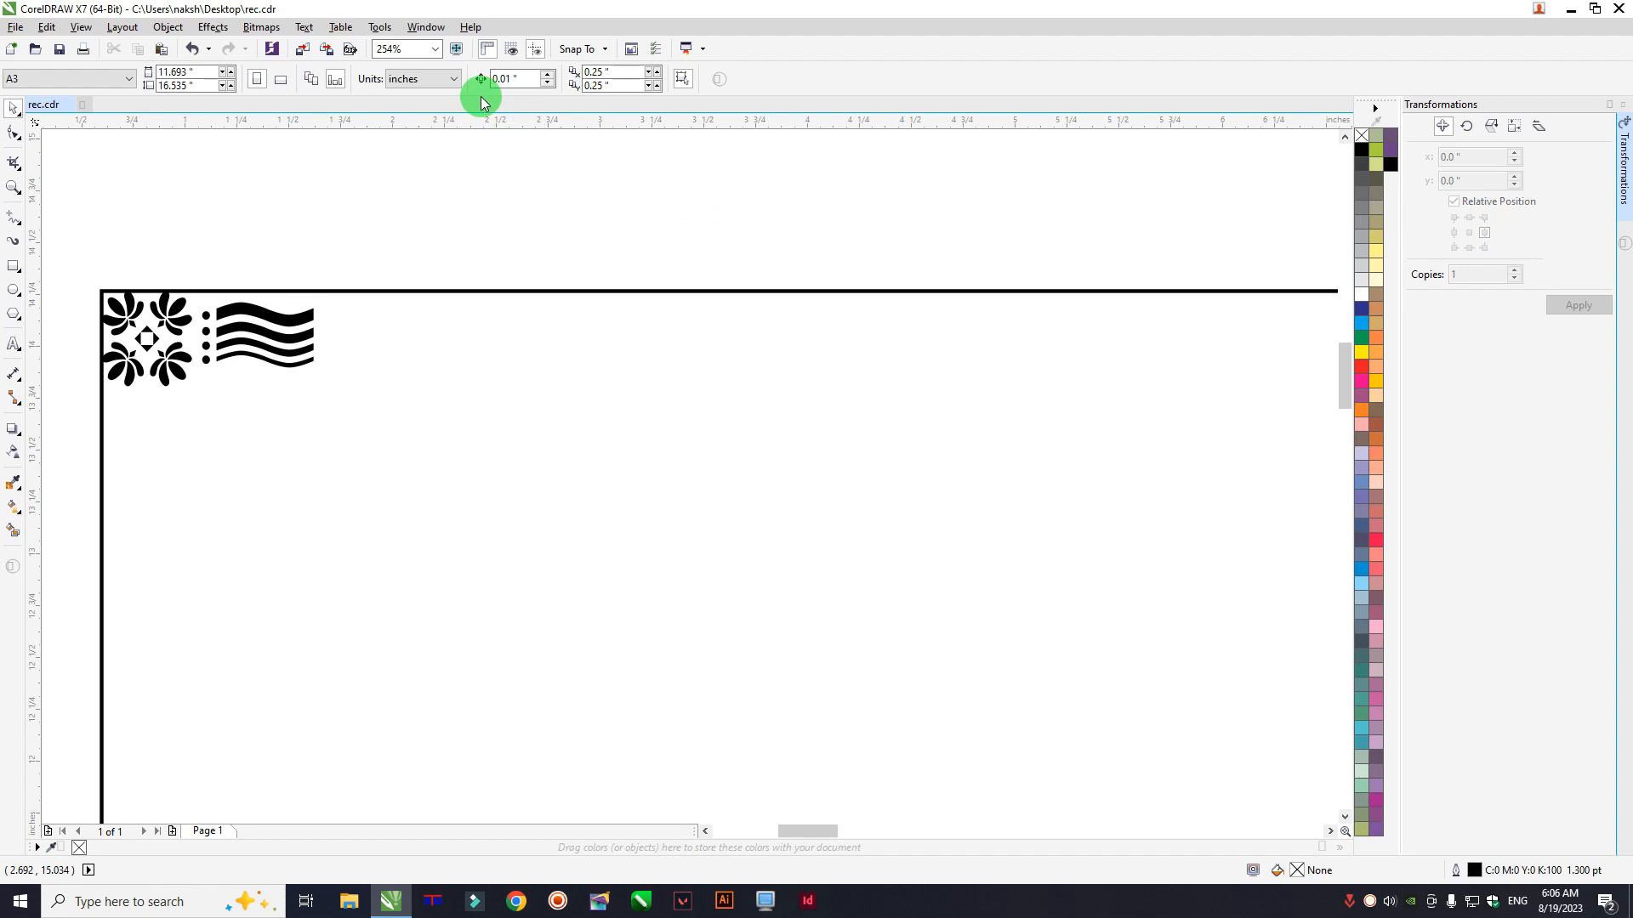
pyautogui.click(440, 85)
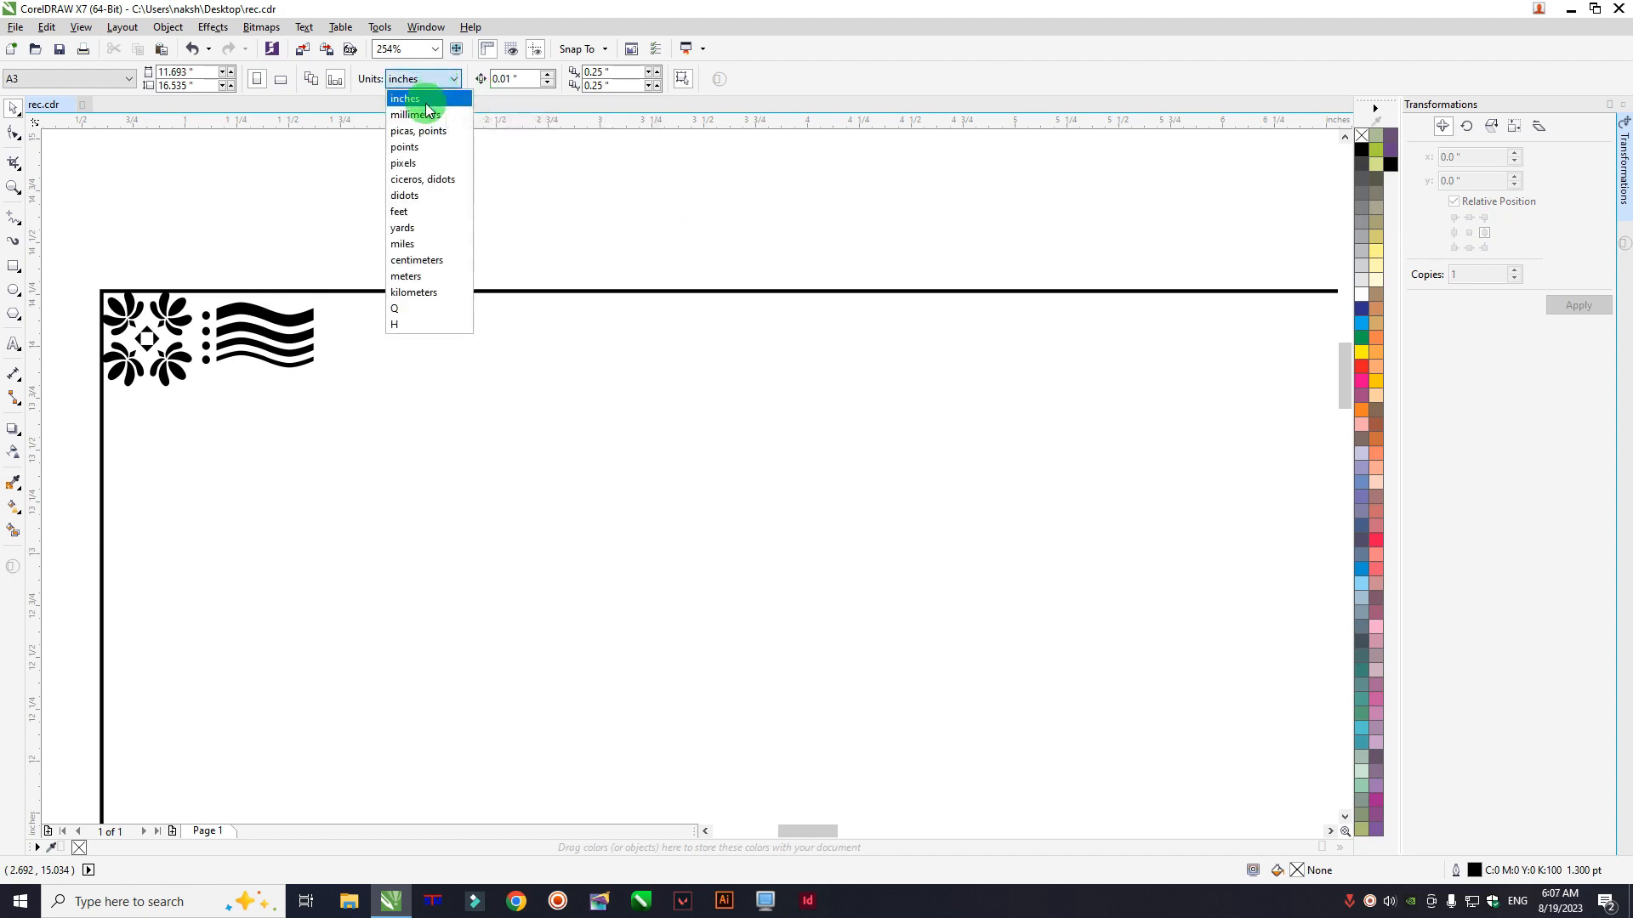
pyautogui.click(413, 116)
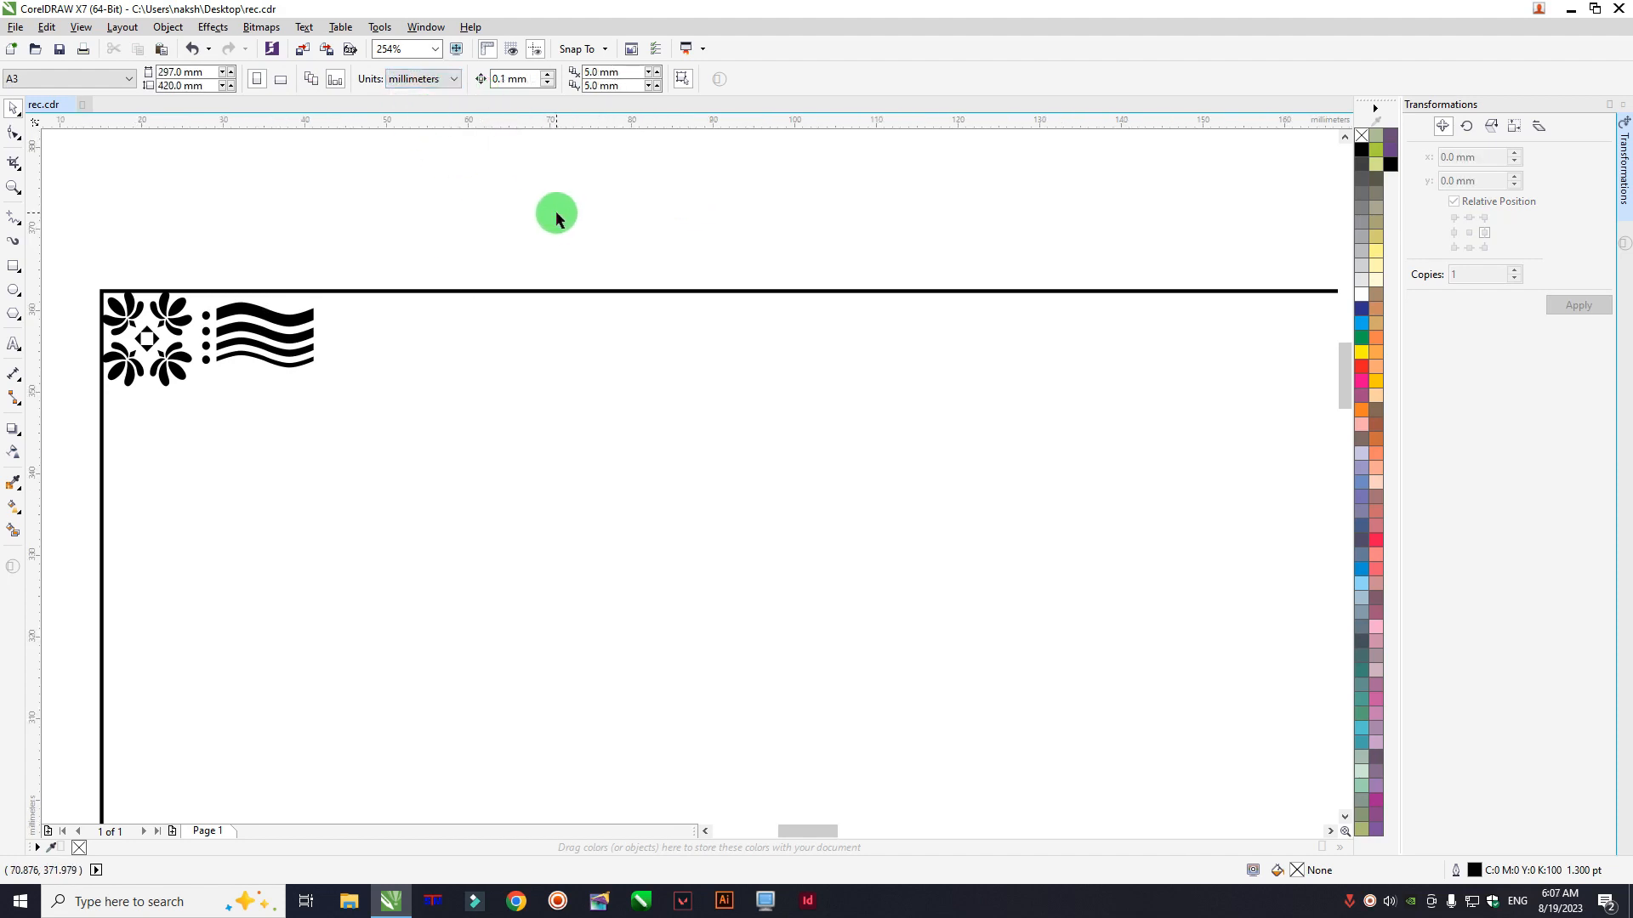
# Step: Try duplicating the wavy-line ornament once with a 16 mm horizontal offset, and undo the copy
pyautogui.click(270, 319)
pyautogui.moveTo(521, 221)
pyautogui.mouseDown()
pyautogui.moveTo(324, 353)
pyautogui.moveTo(172, 410)
pyautogui.mouseUp()
pyautogui.click(1488, 293)
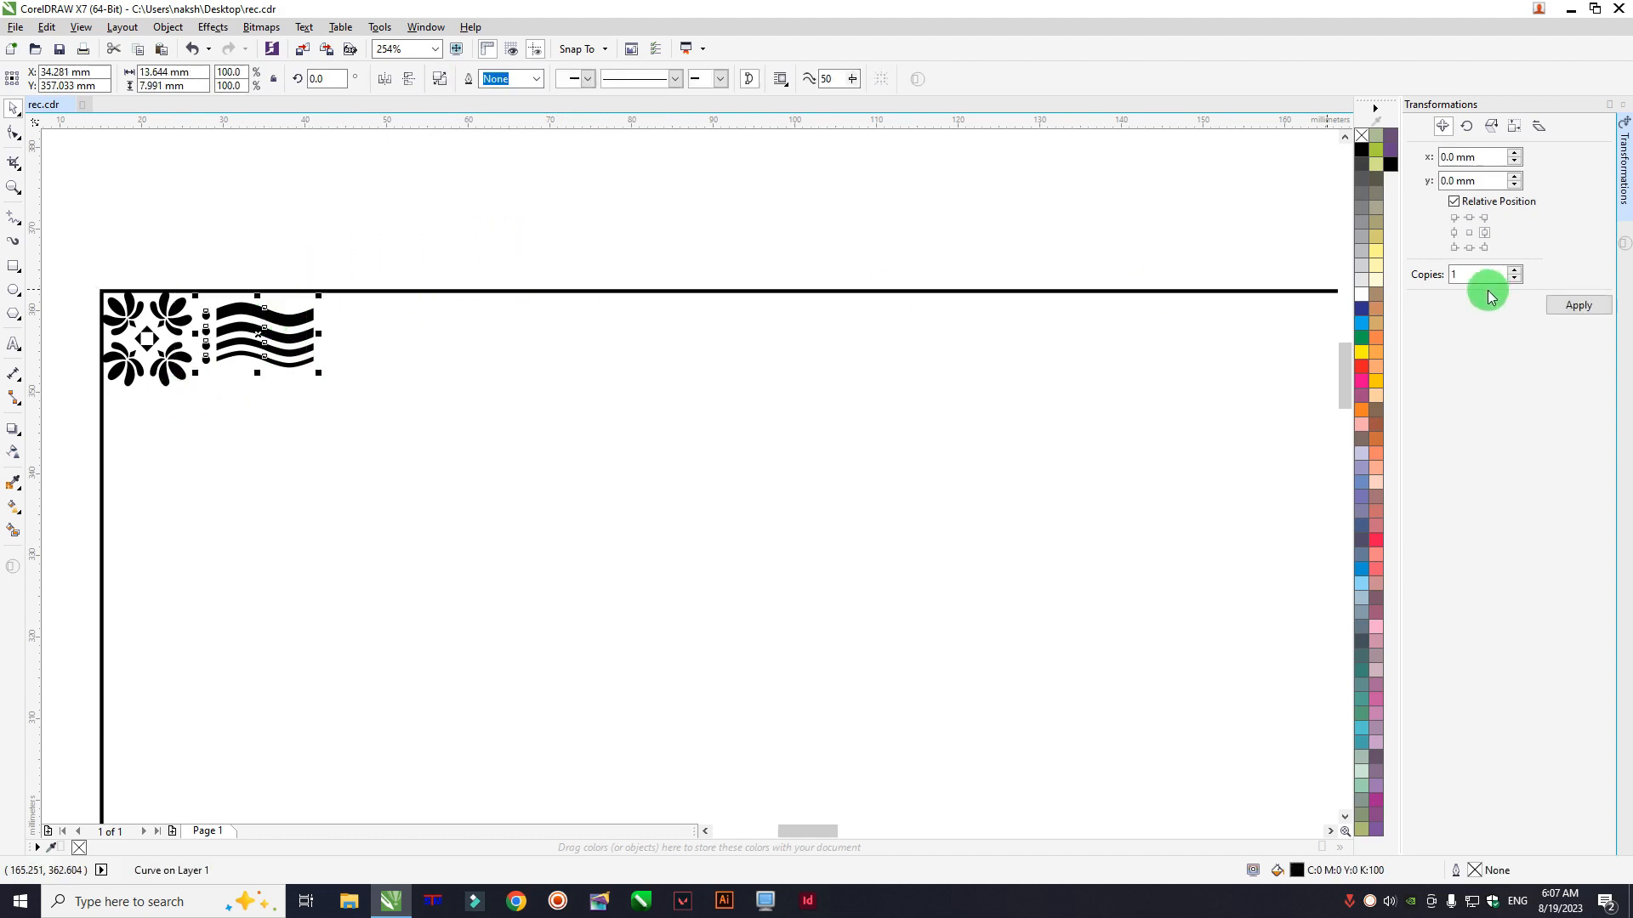
pyautogui.click(1455, 232)
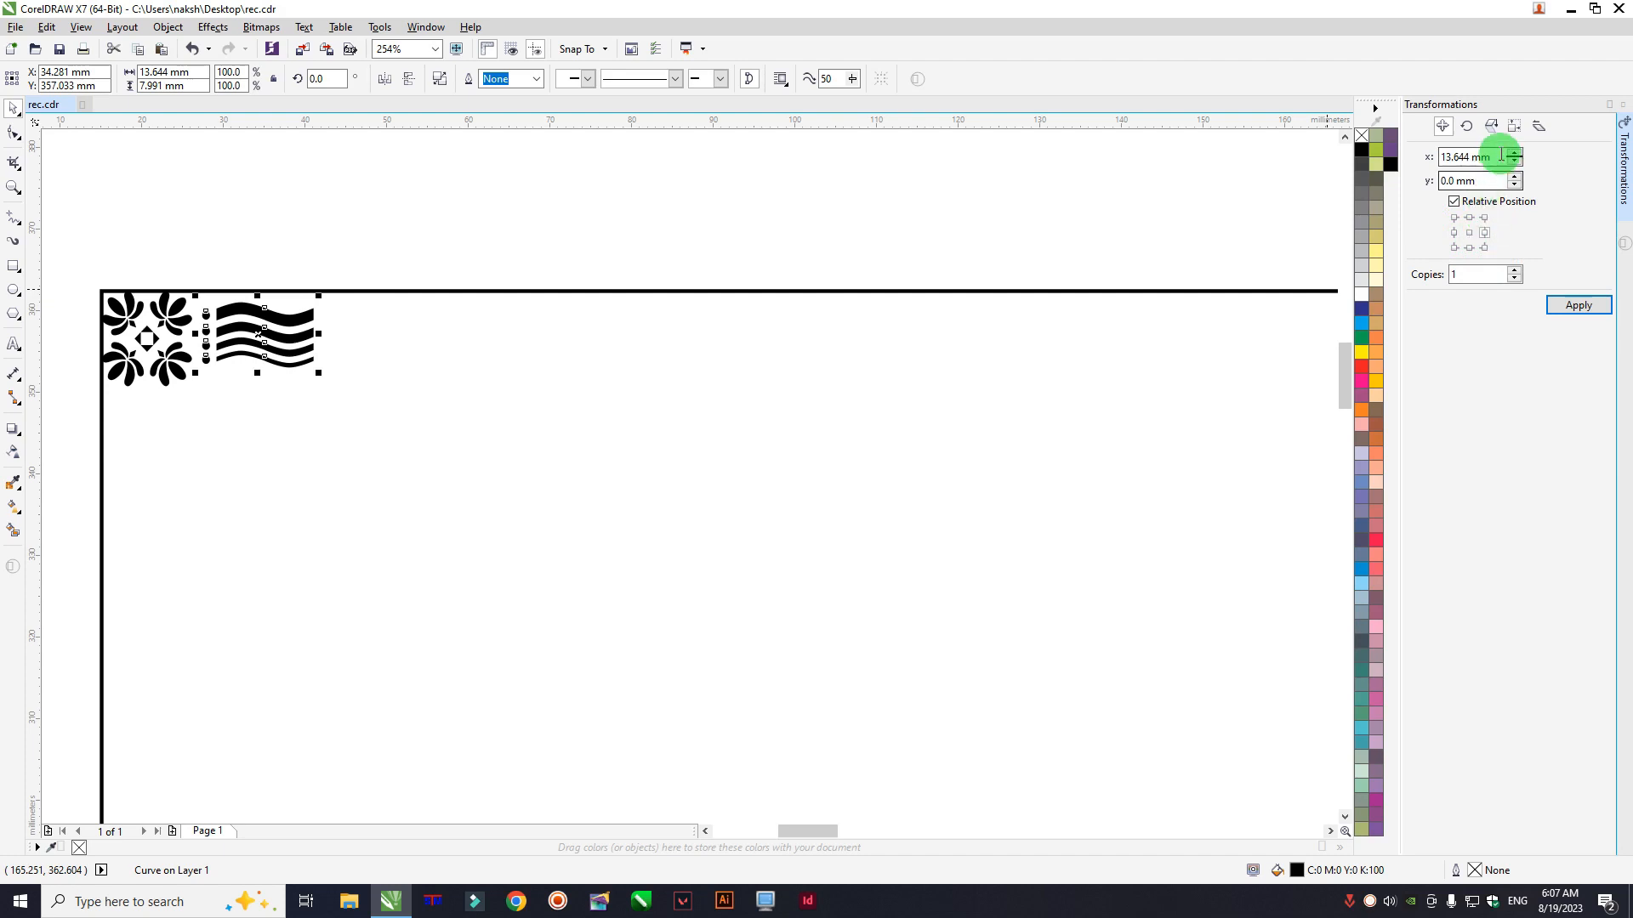
pyautogui.moveTo(1504, 157); pyautogui.dragTo(1357, 140)
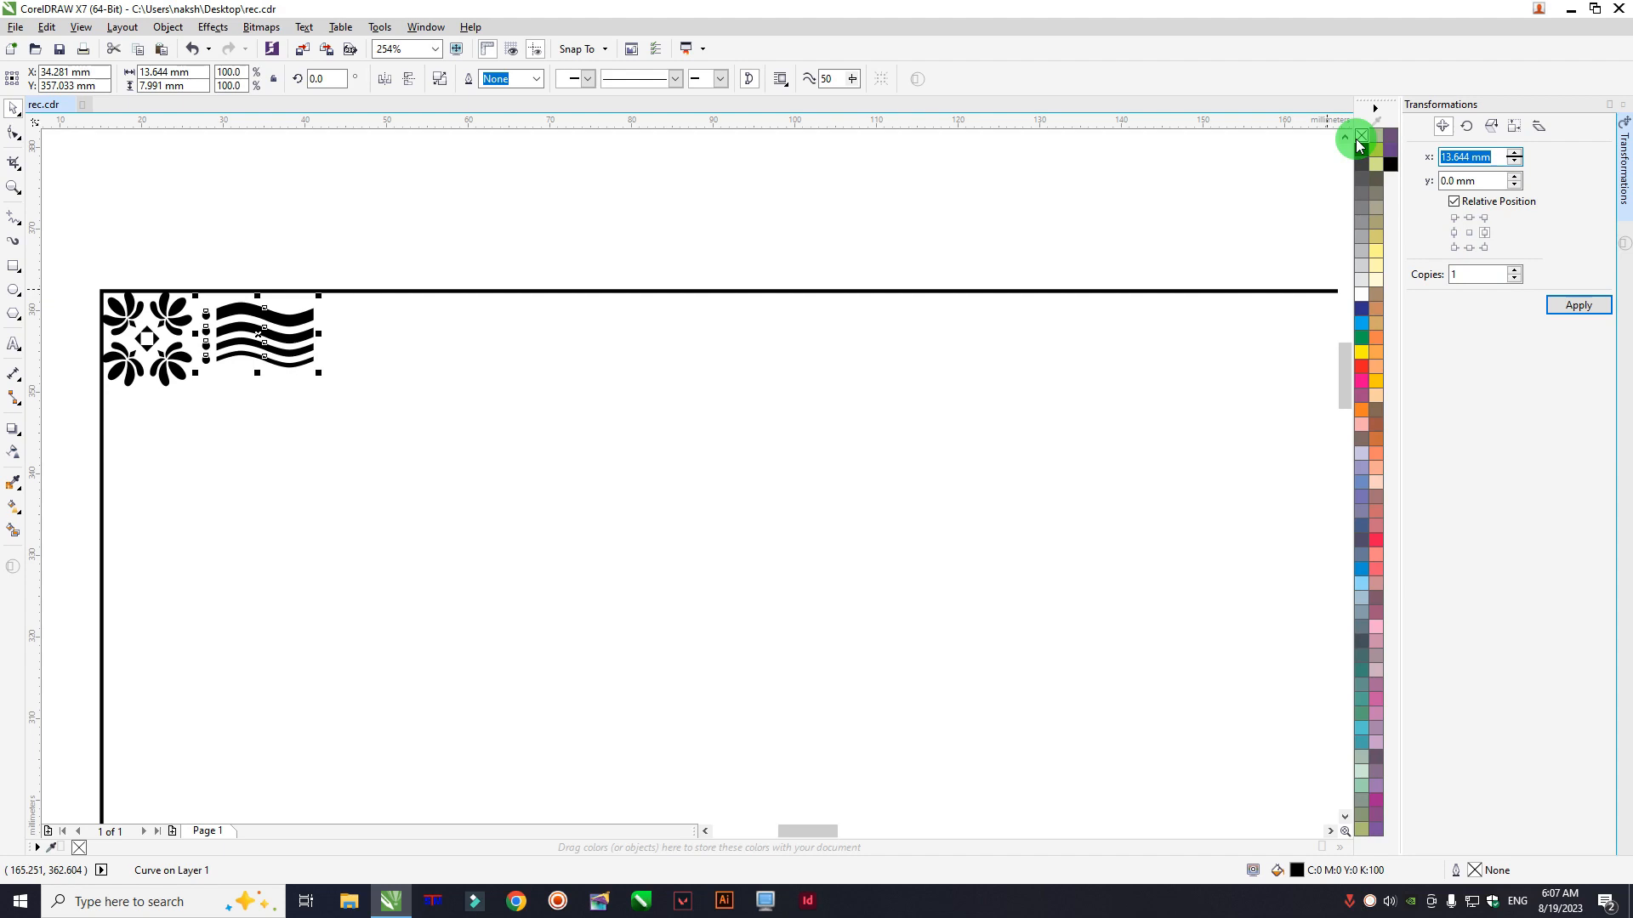
pyautogui.write('1')
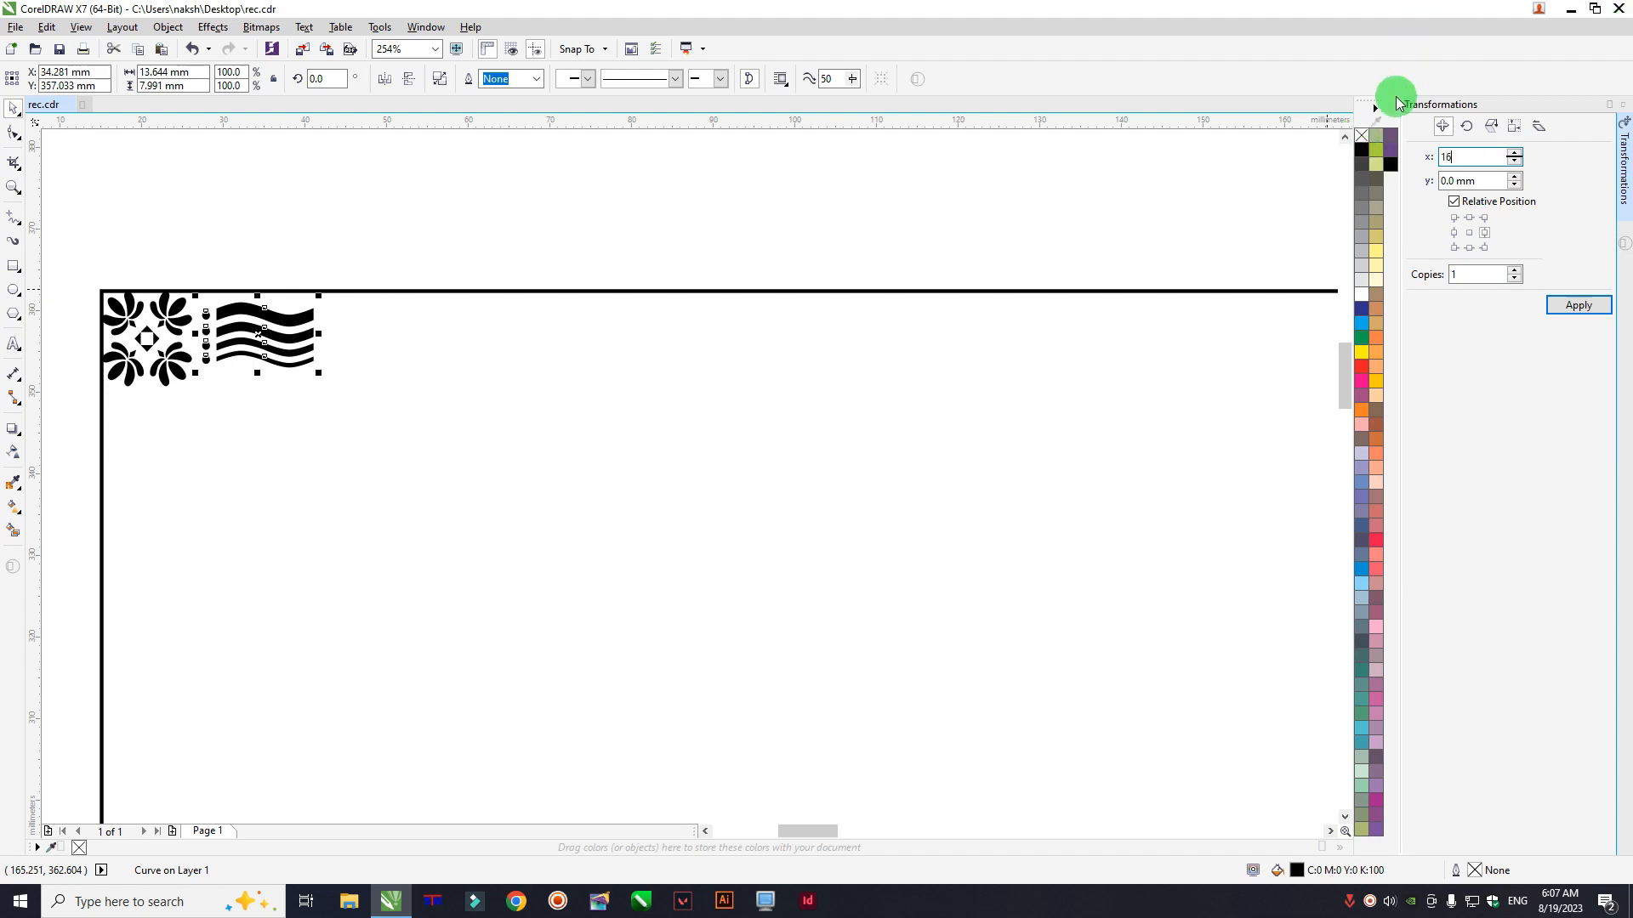
pyautogui.write('6')
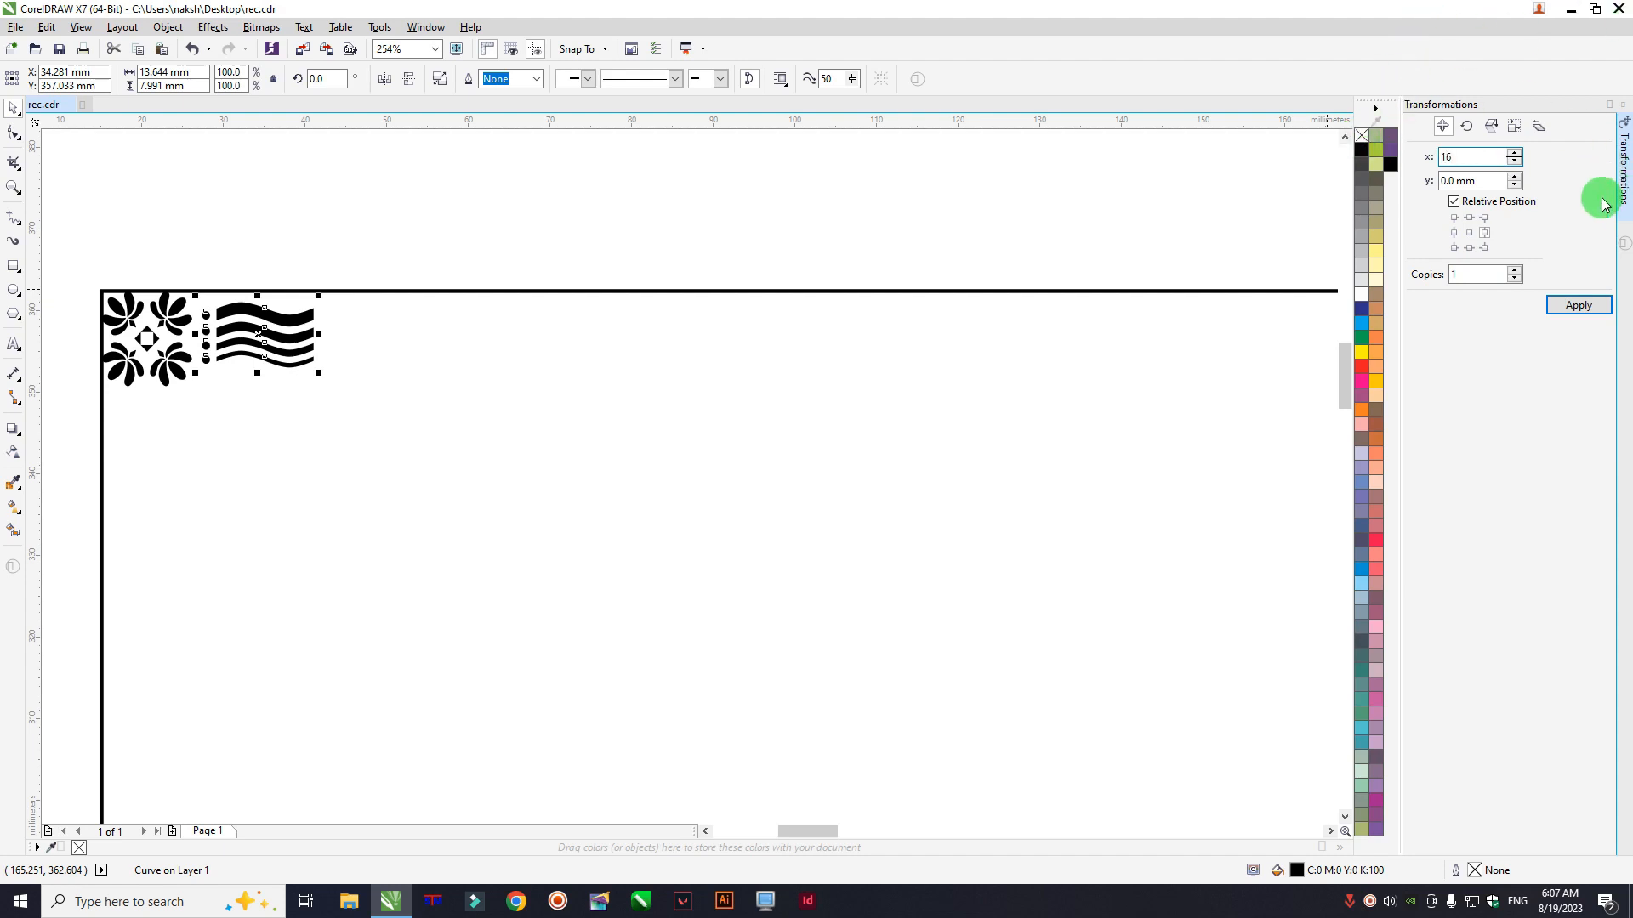
pyautogui.click(1576, 305)
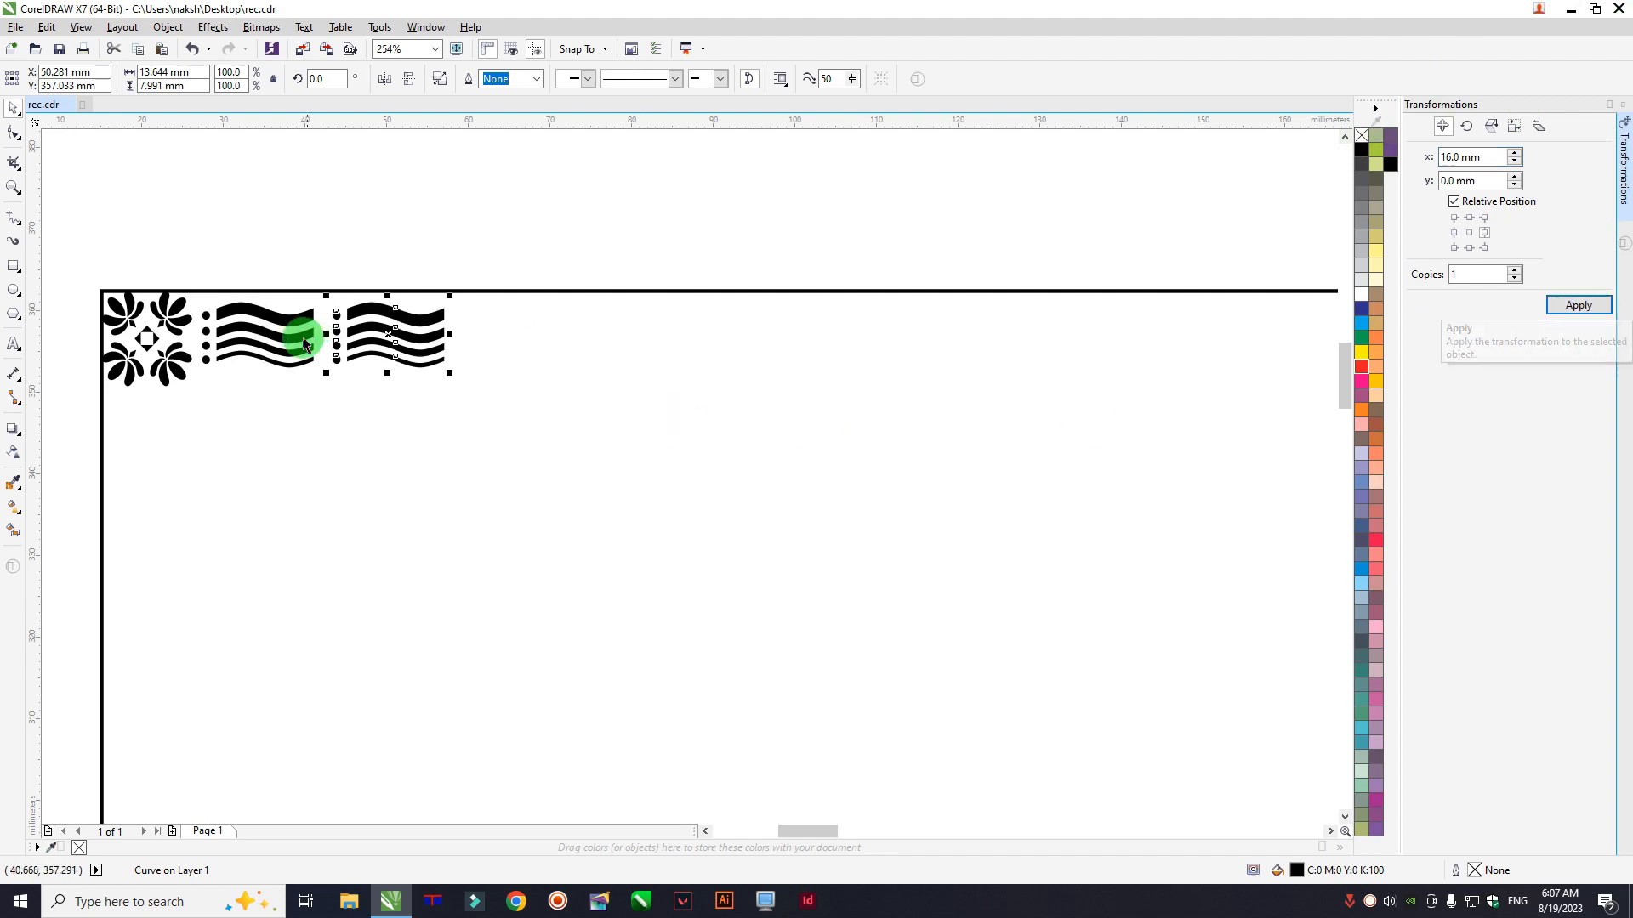
pyautogui.scroll(4, 315, 331)
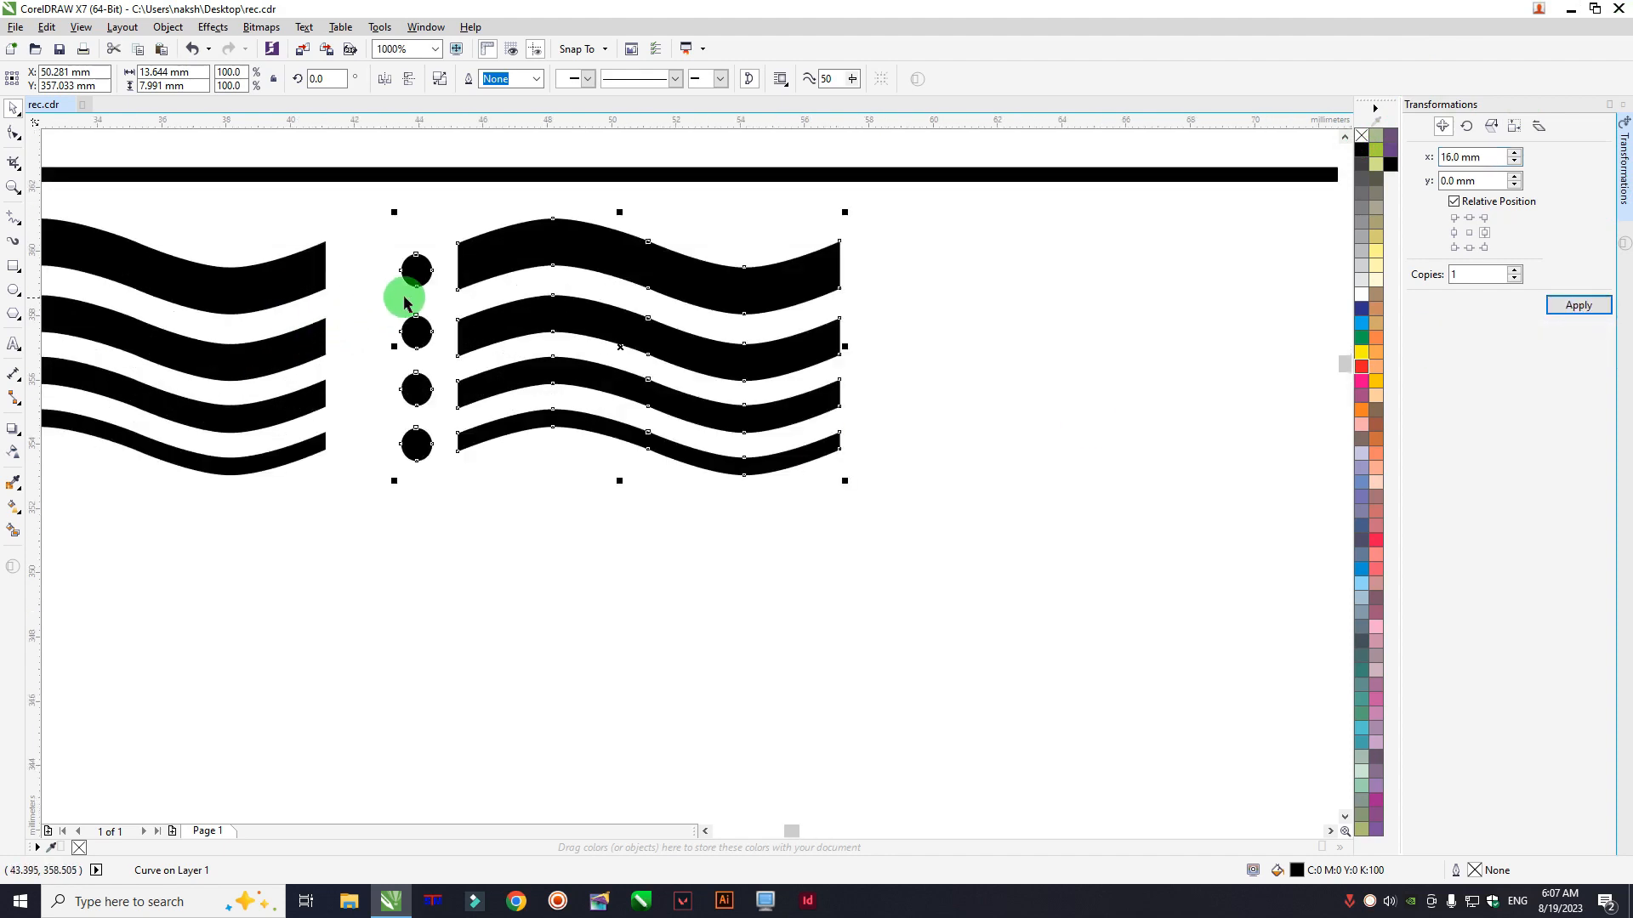
pyautogui.scroll(-2, 405, 298)
pyautogui.hotkey('ctrl', 'z')
pyautogui.click(483, 196)
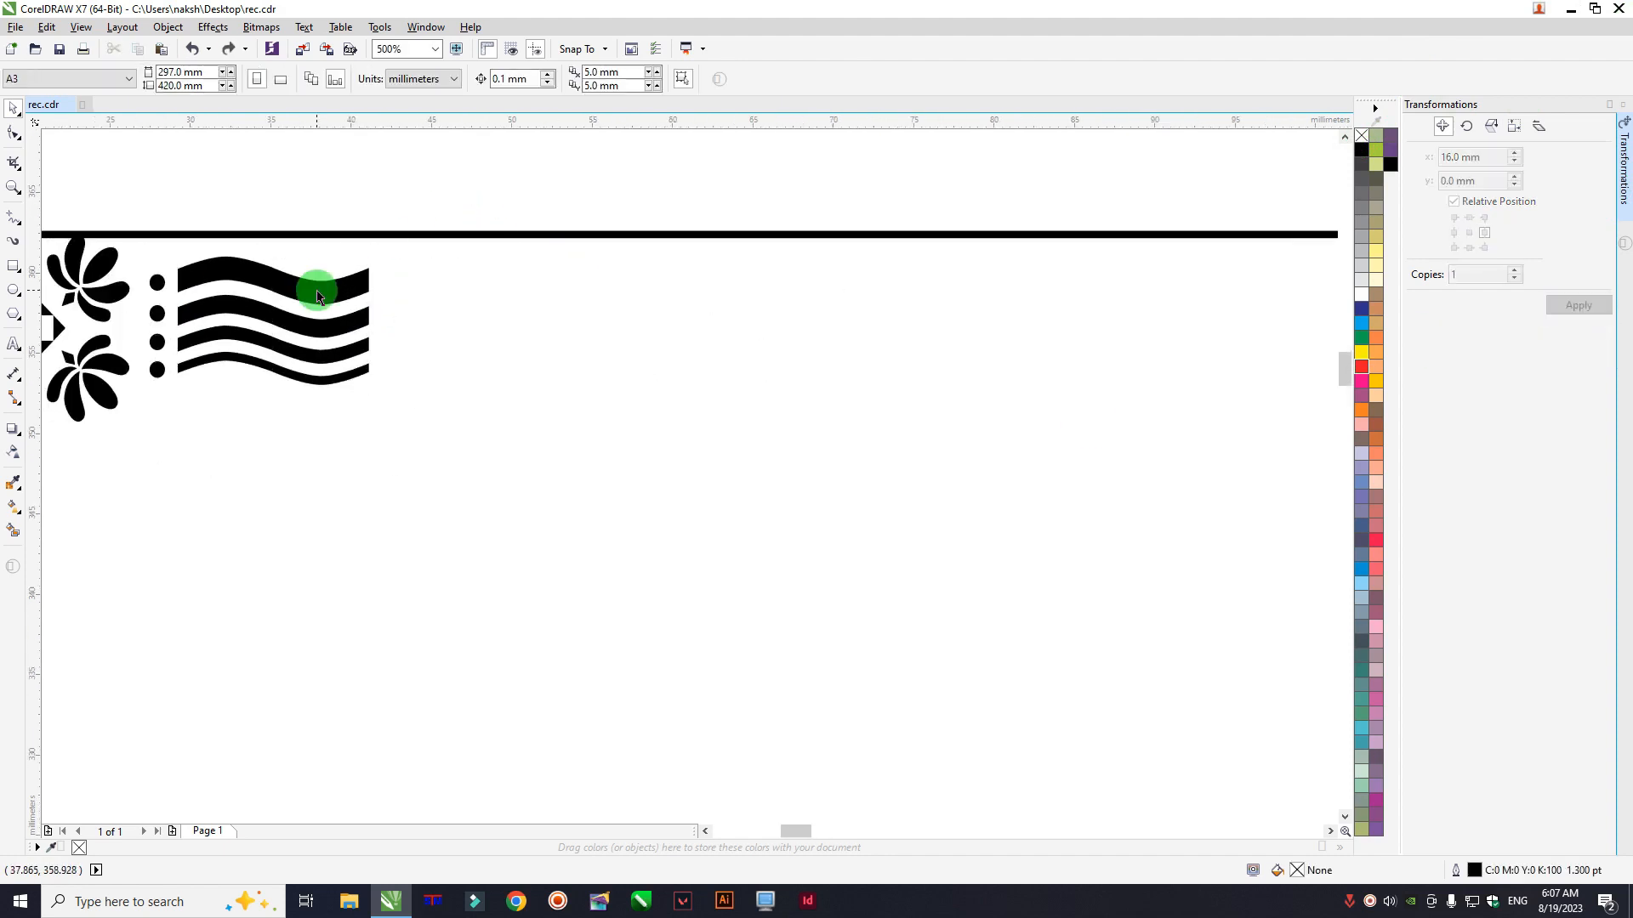
# Step: Try duplicating the wavy-line ornament with a 14 mm horizontal offset, and undo the copy
pyautogui.click(326, 289)
pyautogui.moveTo(638, 166); pyautogui.dragTo(102, 392)
pyautogui.click(1469, 288)
pyautogui.doubleClick(1477, 159)
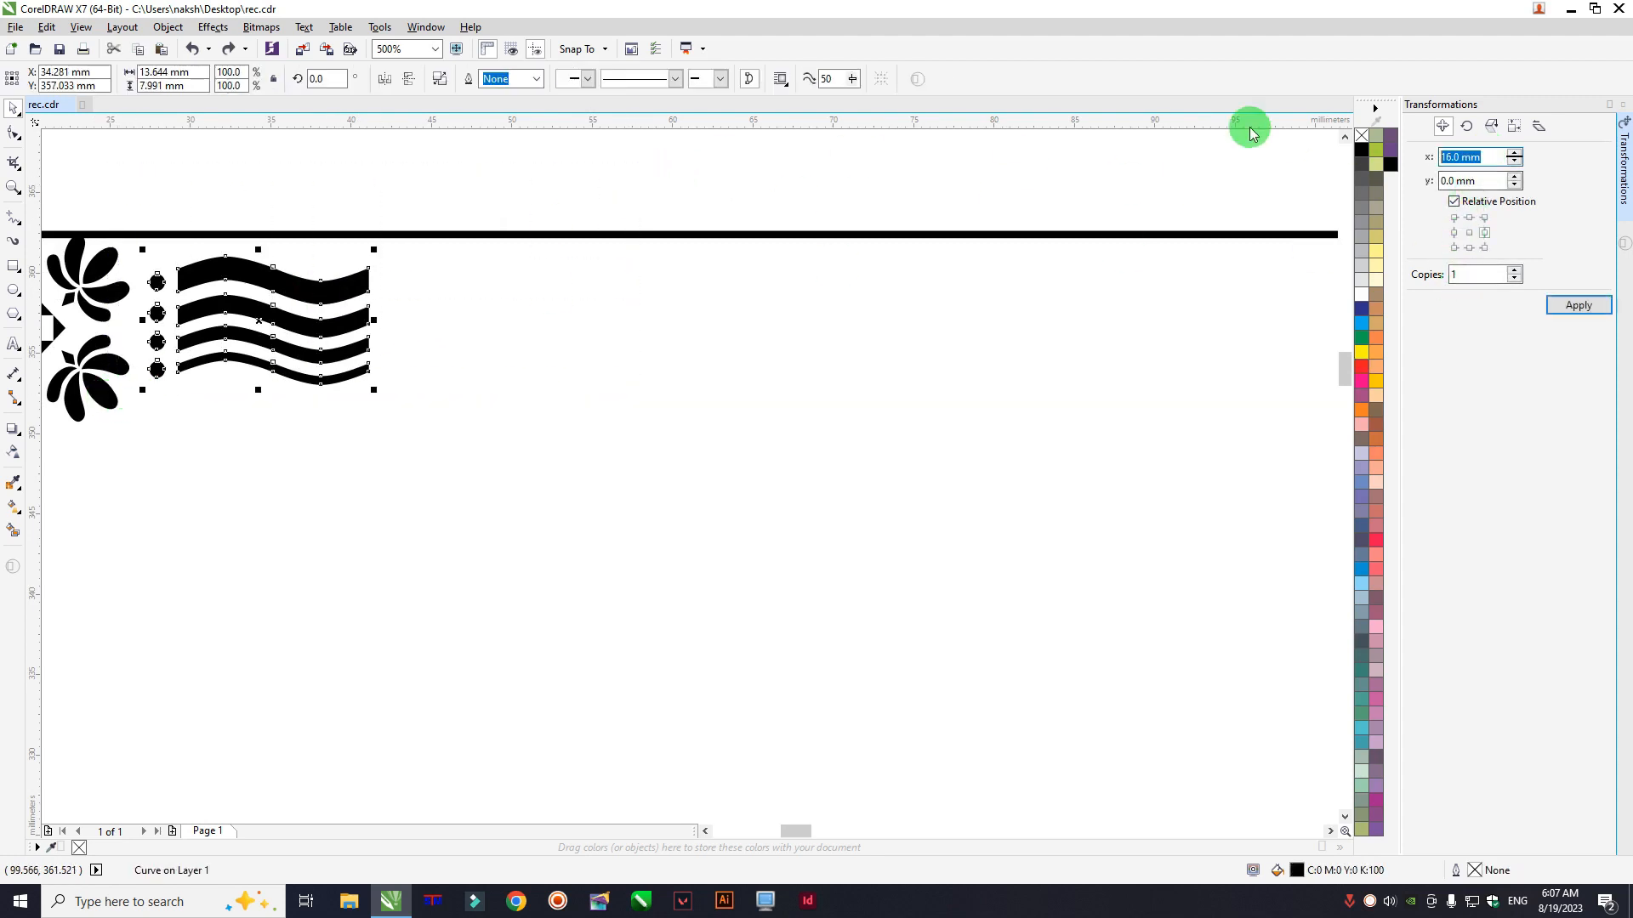
pyautogui.write('14')
pyautogui.press('Return')
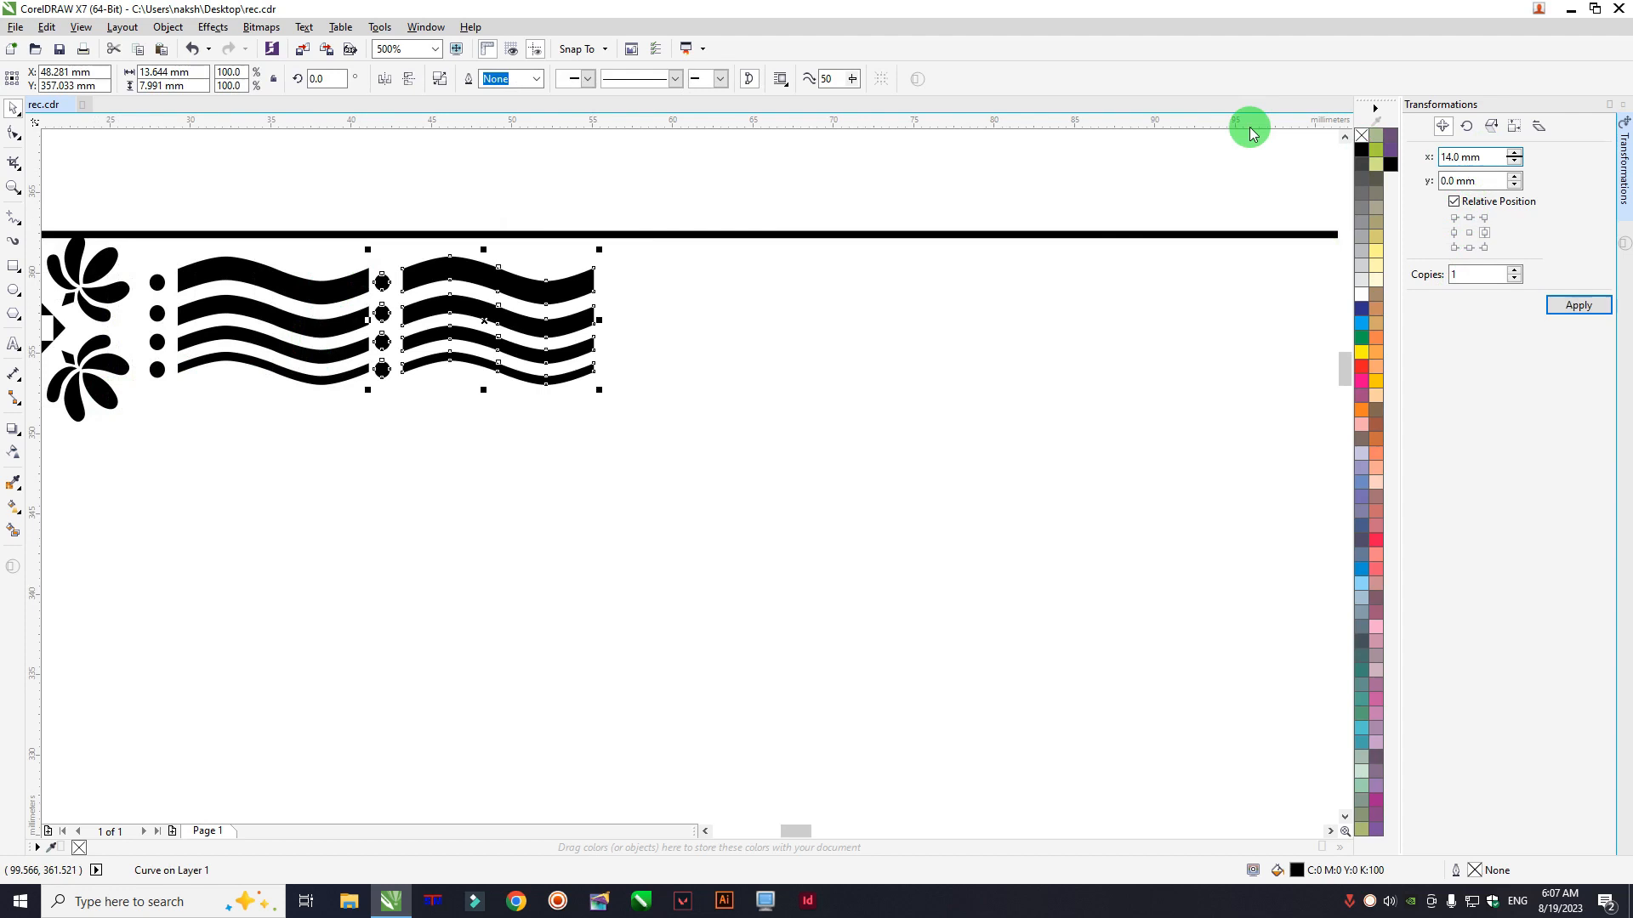
pyautogui.hotkey('ctrl', 'z')
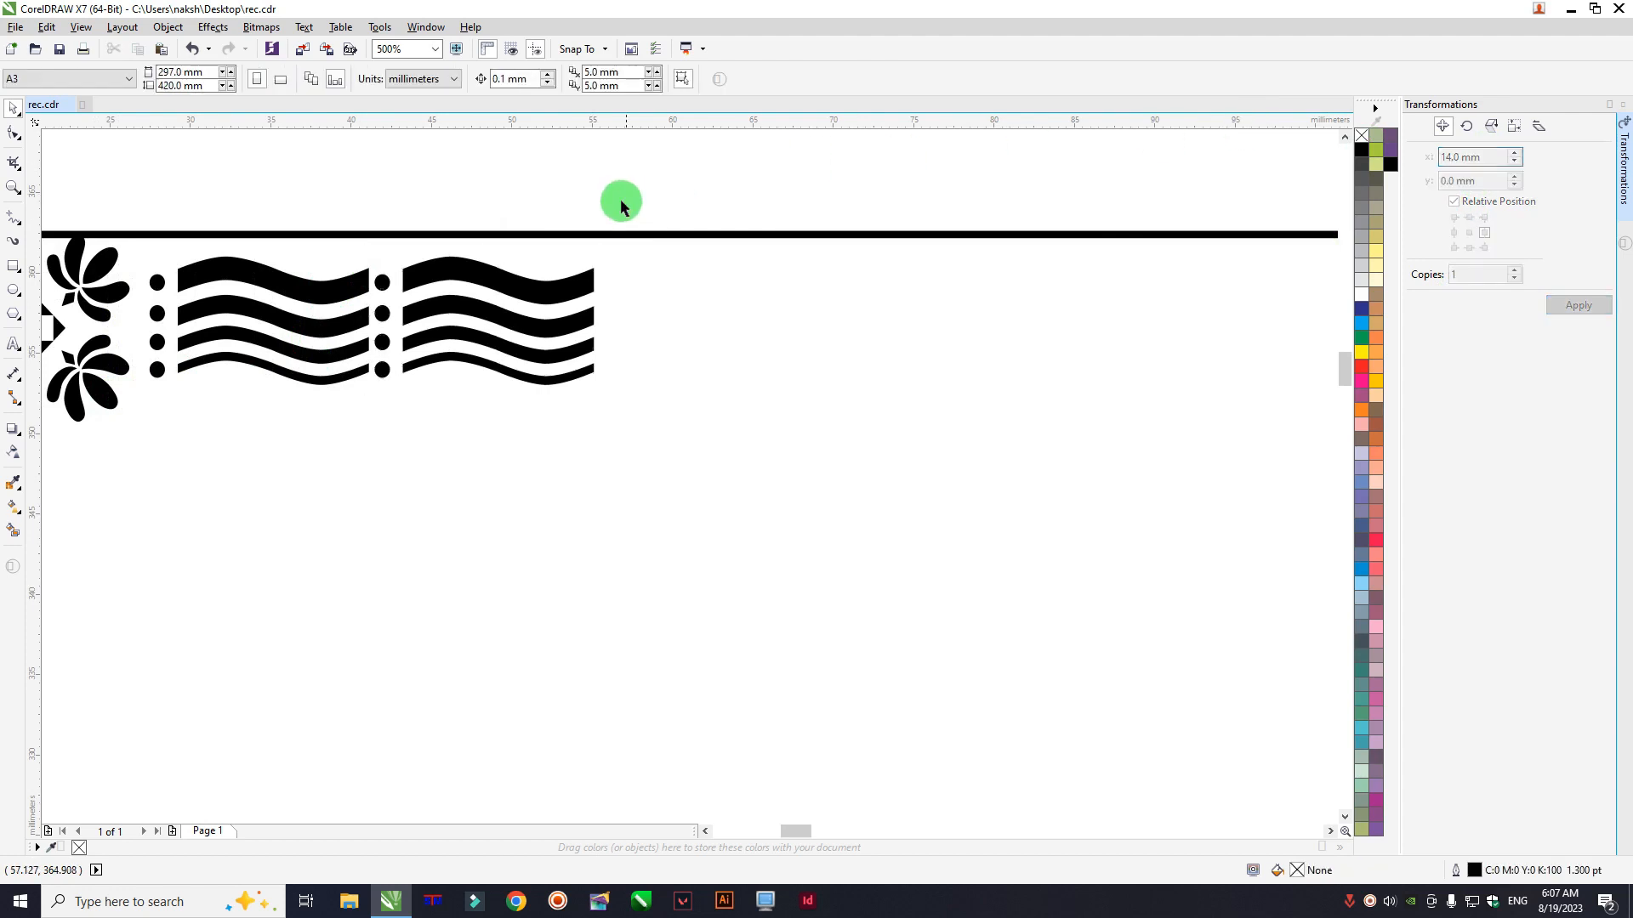
# Step: Duplicate the wavy-line ornament once with a 15 mm horizontal offset
pyautogui.moveTo(561, 173); pyautogui.dragTo(111, 434)
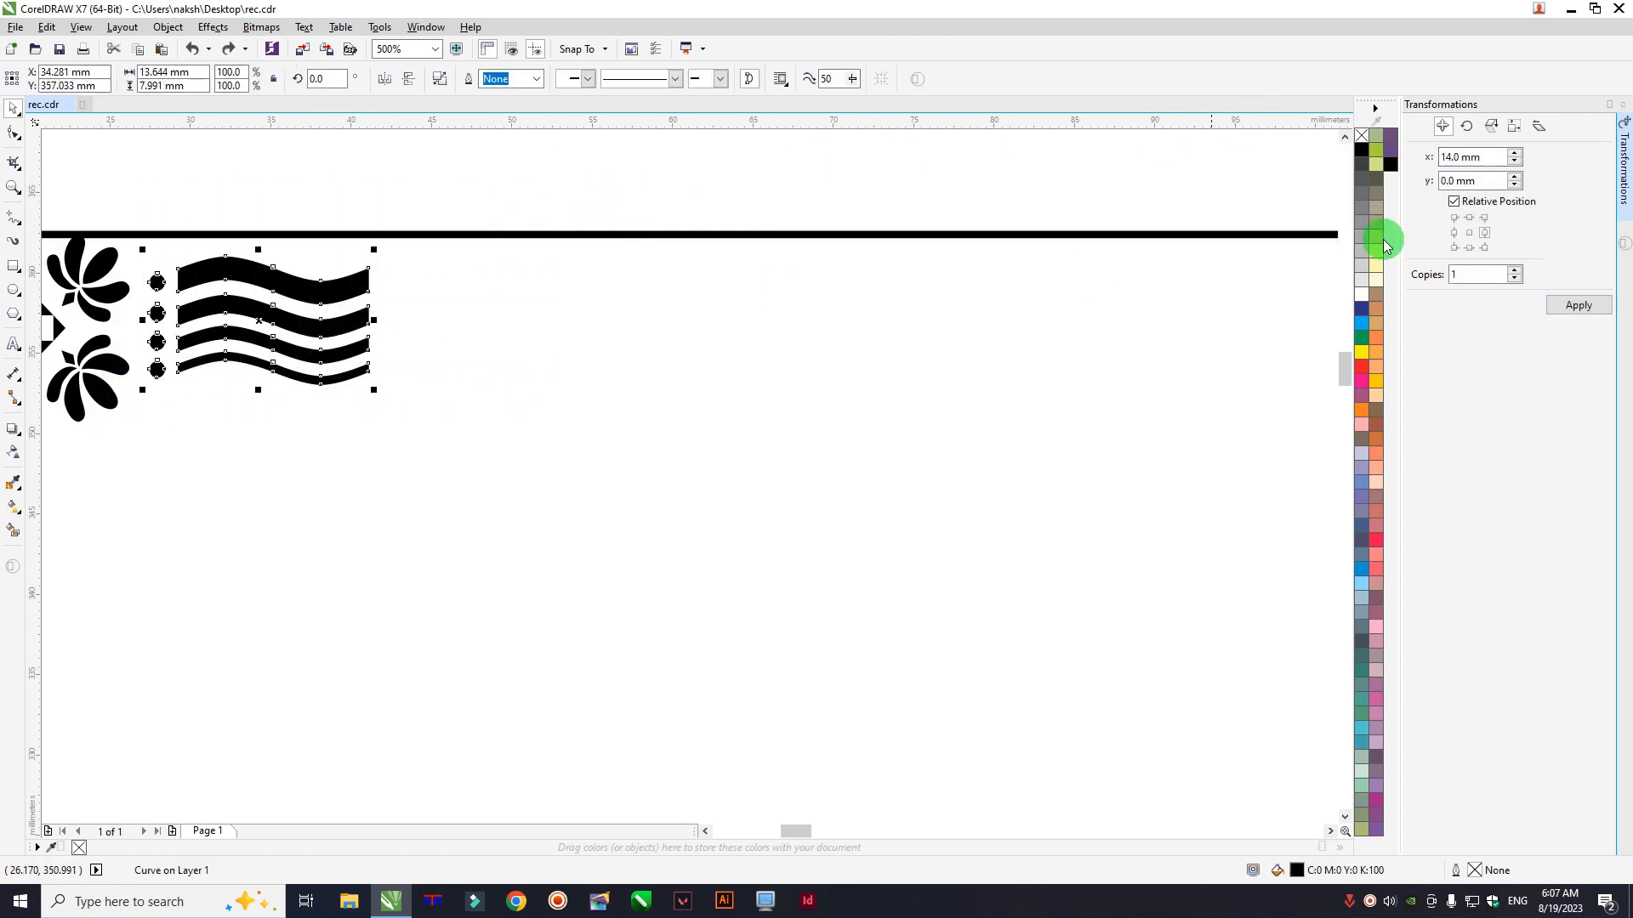
pyautogui.click(1461, 156)
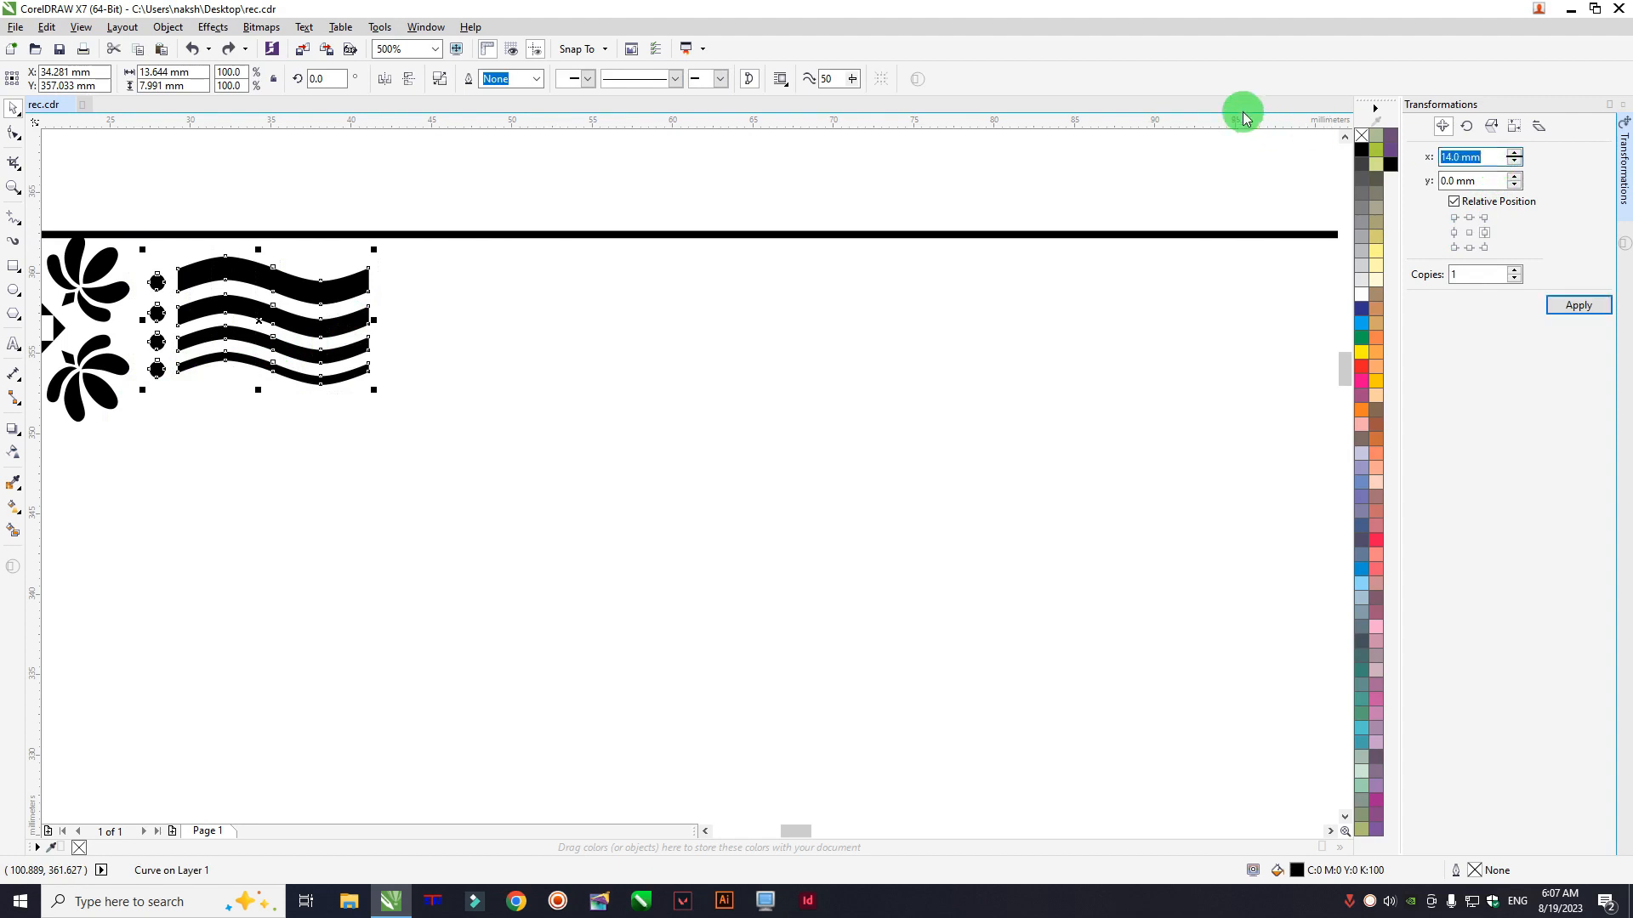
pyautogui.write('15')
pyautogui.press('Return')
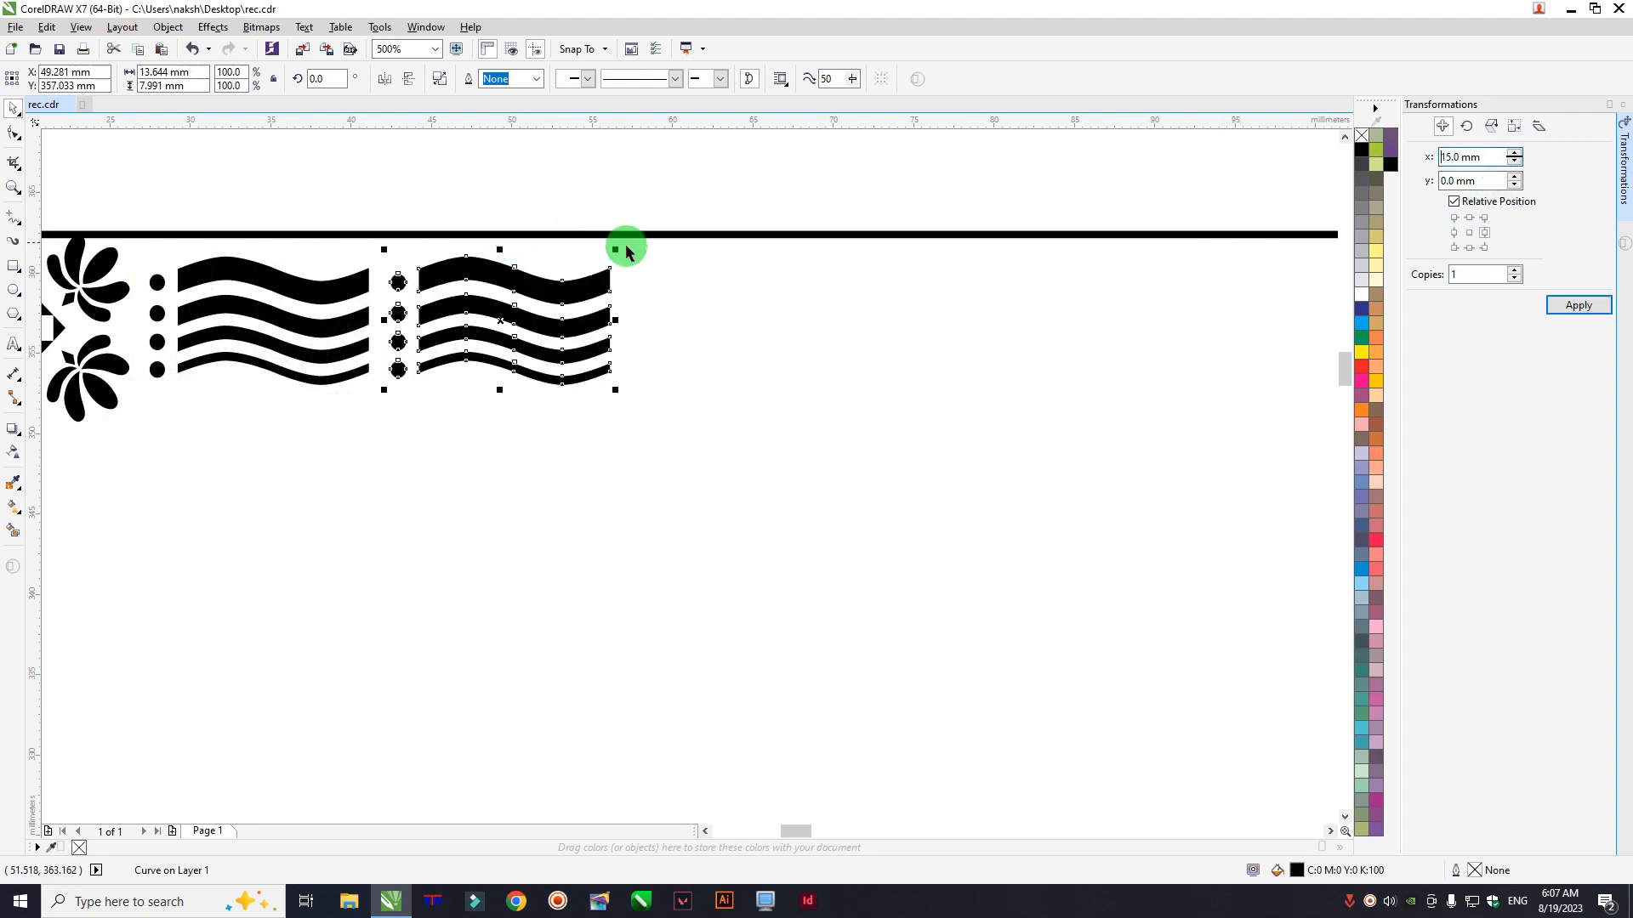
# Step: Repeat the 15 mm offset copy of the wavy-line ornament along the rectangle's top edge up to the upper-right floral ornament
pyautogui.scroll(-6, 620, 244)
pyautogui.scroll(-2, 623, 232)
pyautogui.scroll(4, 729, 219)
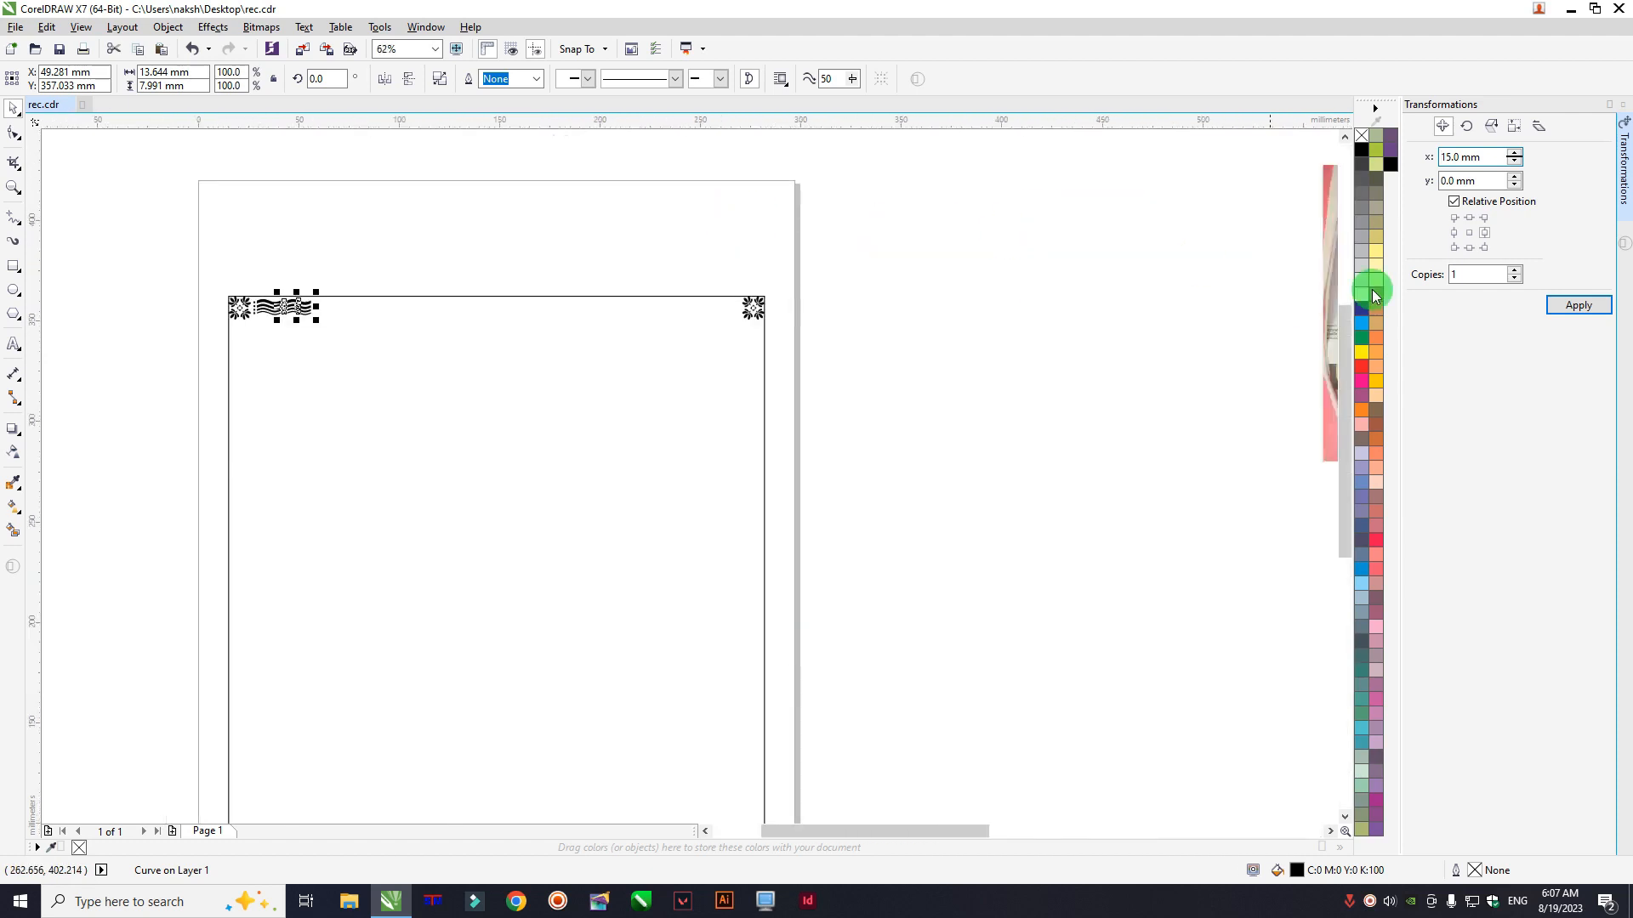
pyautogui.click(1574, 307)
pyautogui.click(1574, 307)
pyautogui.click(1574, 307)
pyautogui.click(1574, 306)
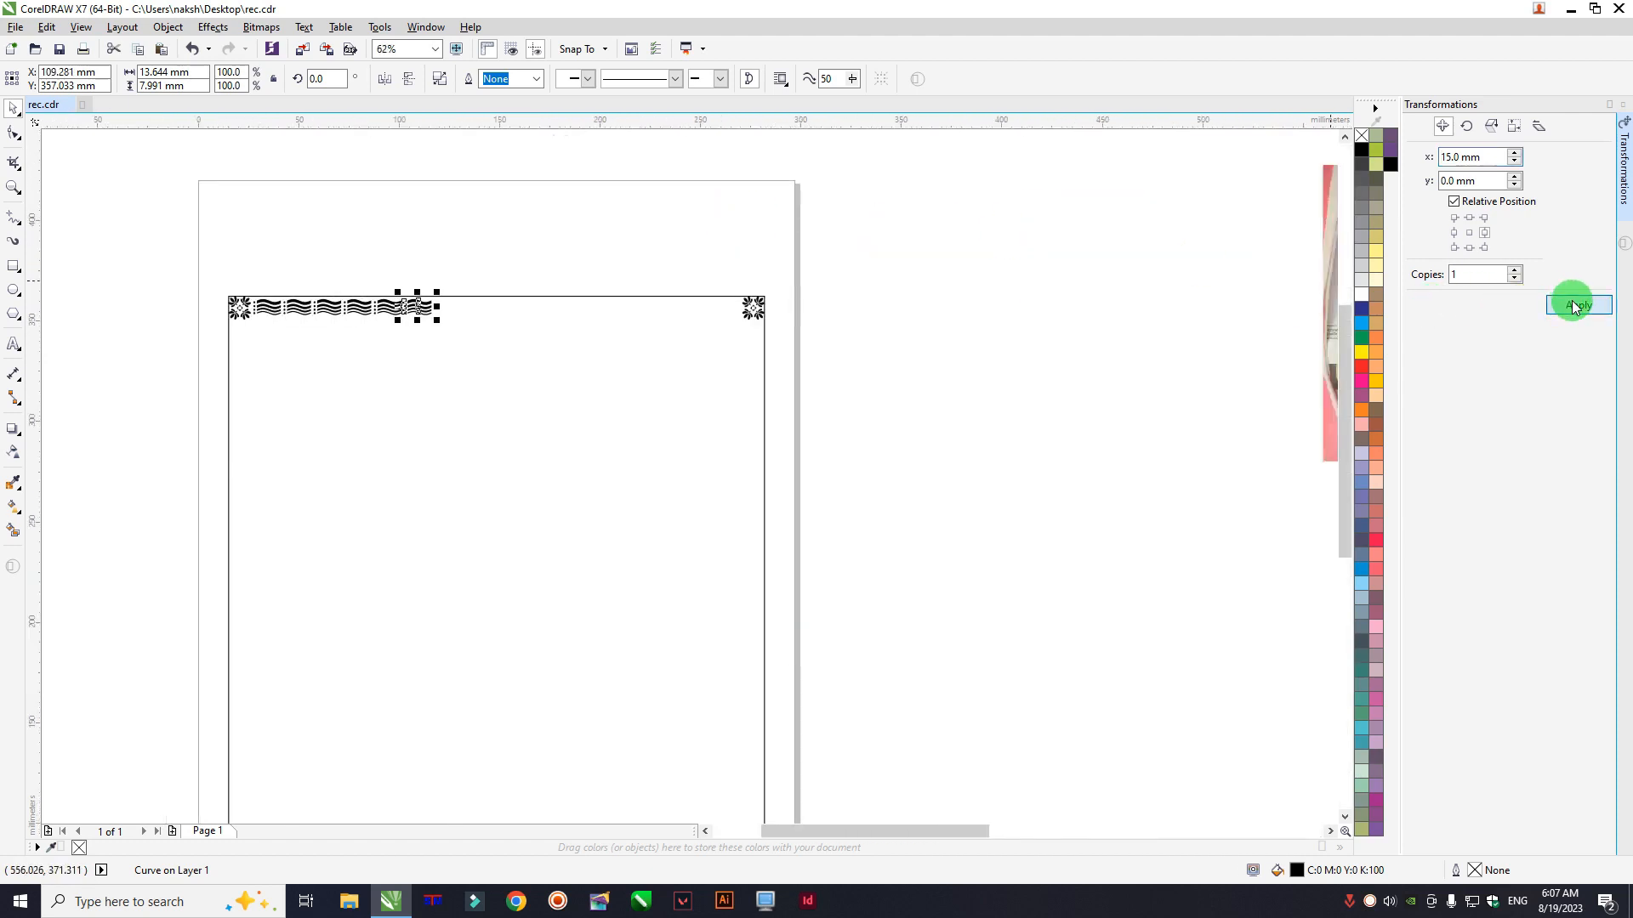
pyautogui.click(1574, 307)
pyautogui.click(1574, 307)
pyautogui.click(1574, 307)
pyautogui.click(1574, 307)
pyautogui.click(1574, 307)
pyautogui.click(1574, 307)
pyautogui.click(1574, 307)
pyautogui.click(1574, 307)
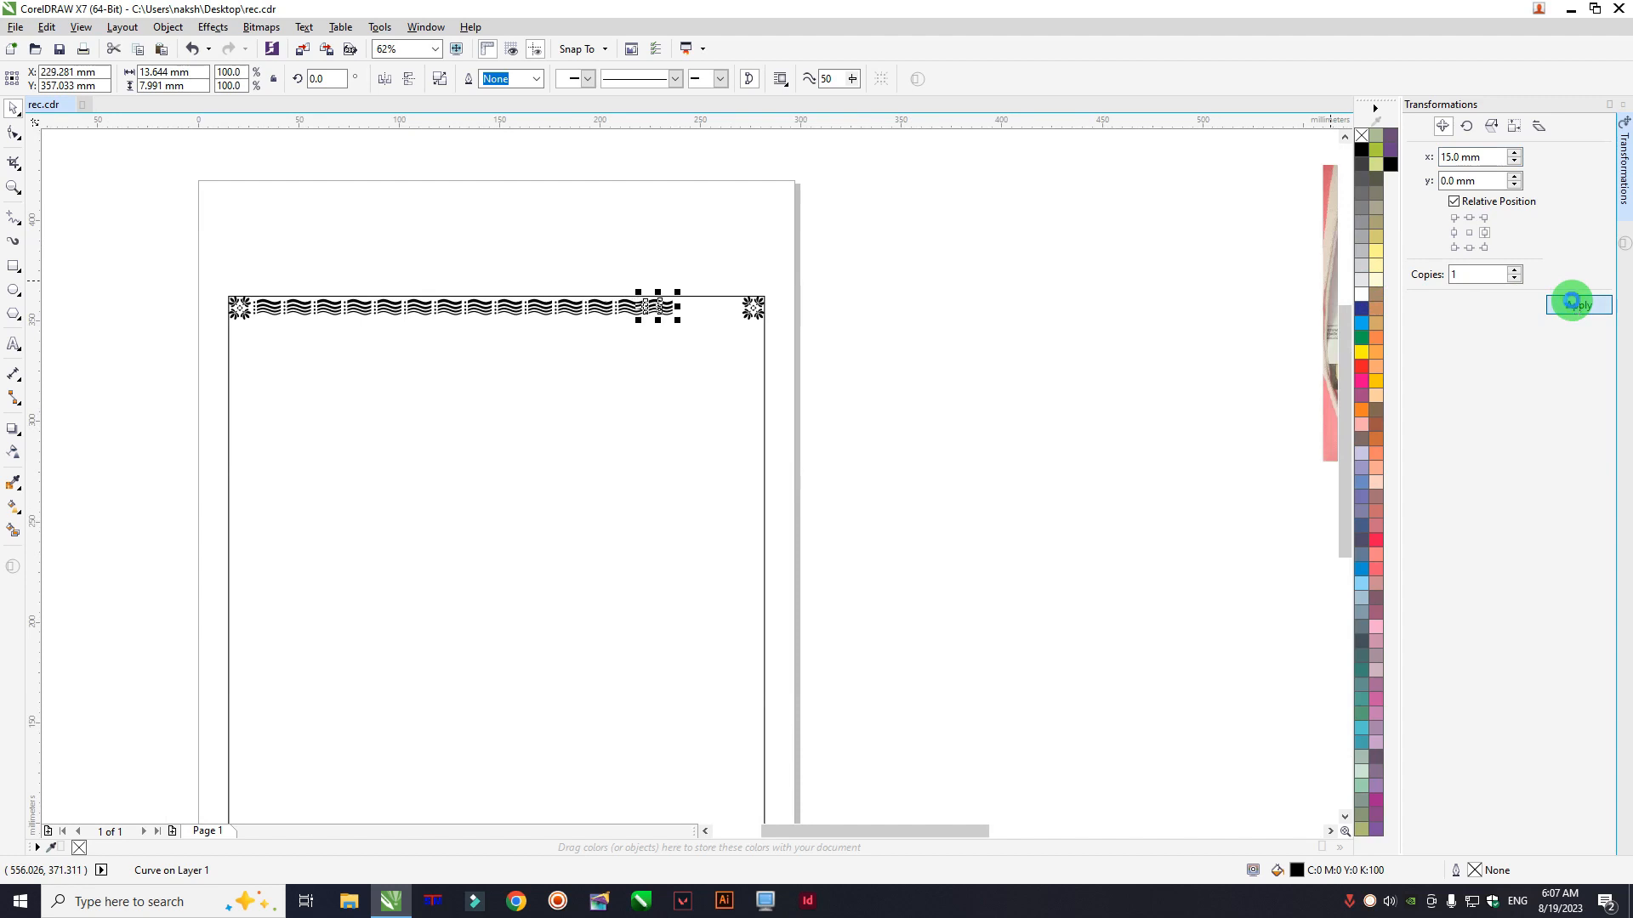
pyautogui.click(1574, 307)
pyautogui.click(1574, 307)
# Step: Stretch the whole row of wavy-line ornaments to about 241.4 mm wide, toward the upper-right floral ornament, and group it
pyautogui.click(190, 270)
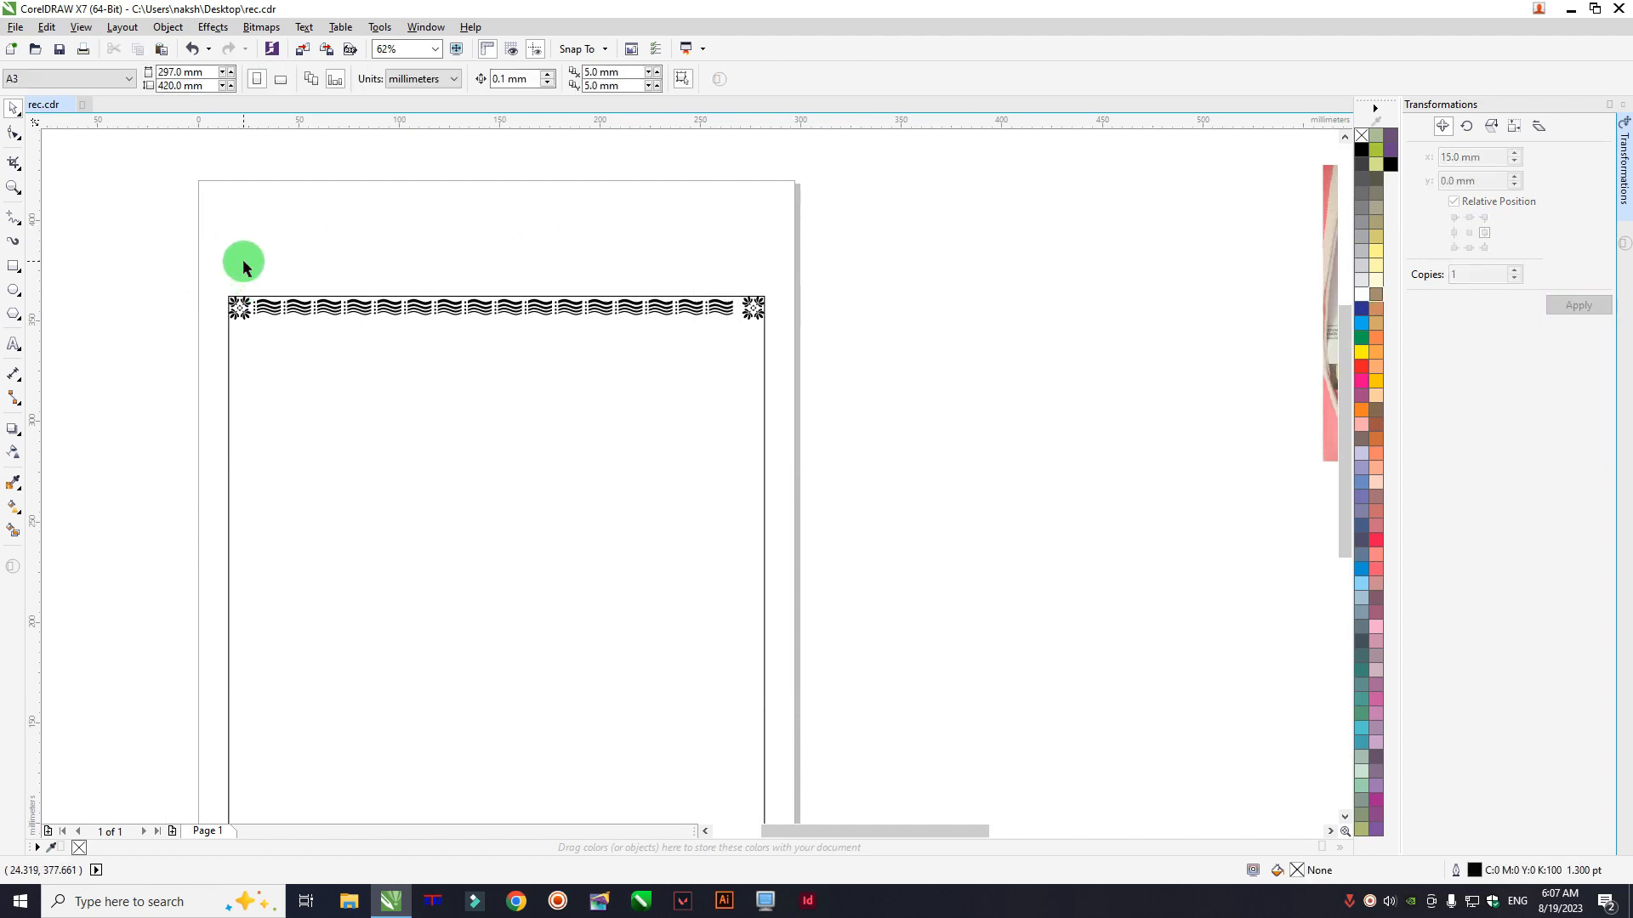
pyautogui.moveTo(243, 261); pyautogui.dragTo(750, 323)
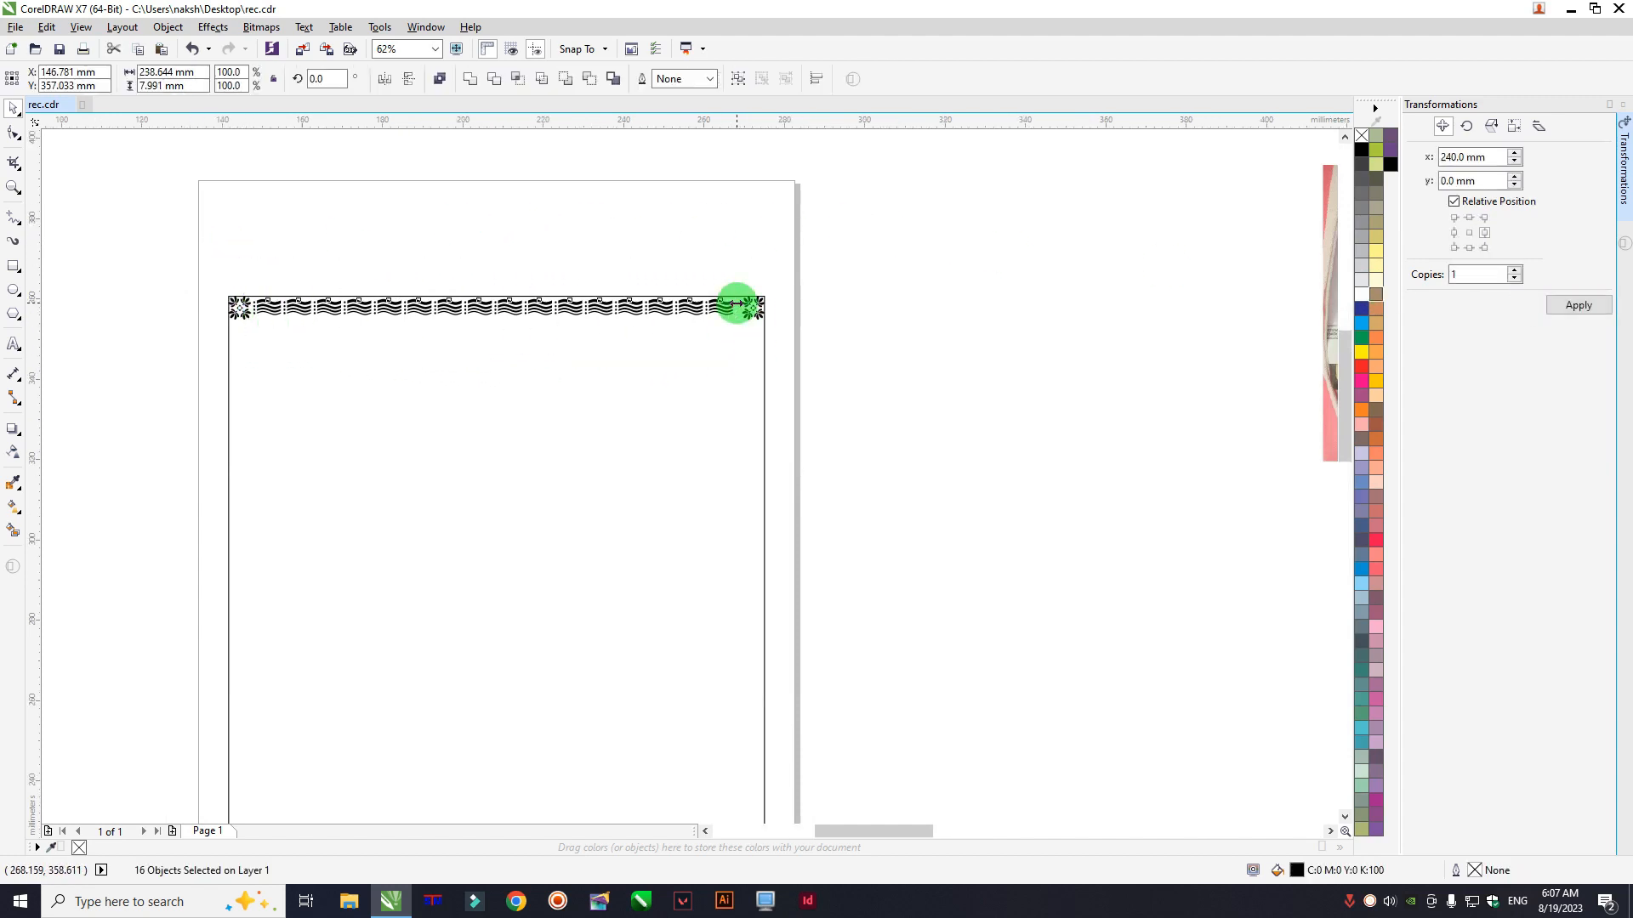
pyautogui.scroll(5, 732, 308)
pyautogui.scroll(2, 732, 308)
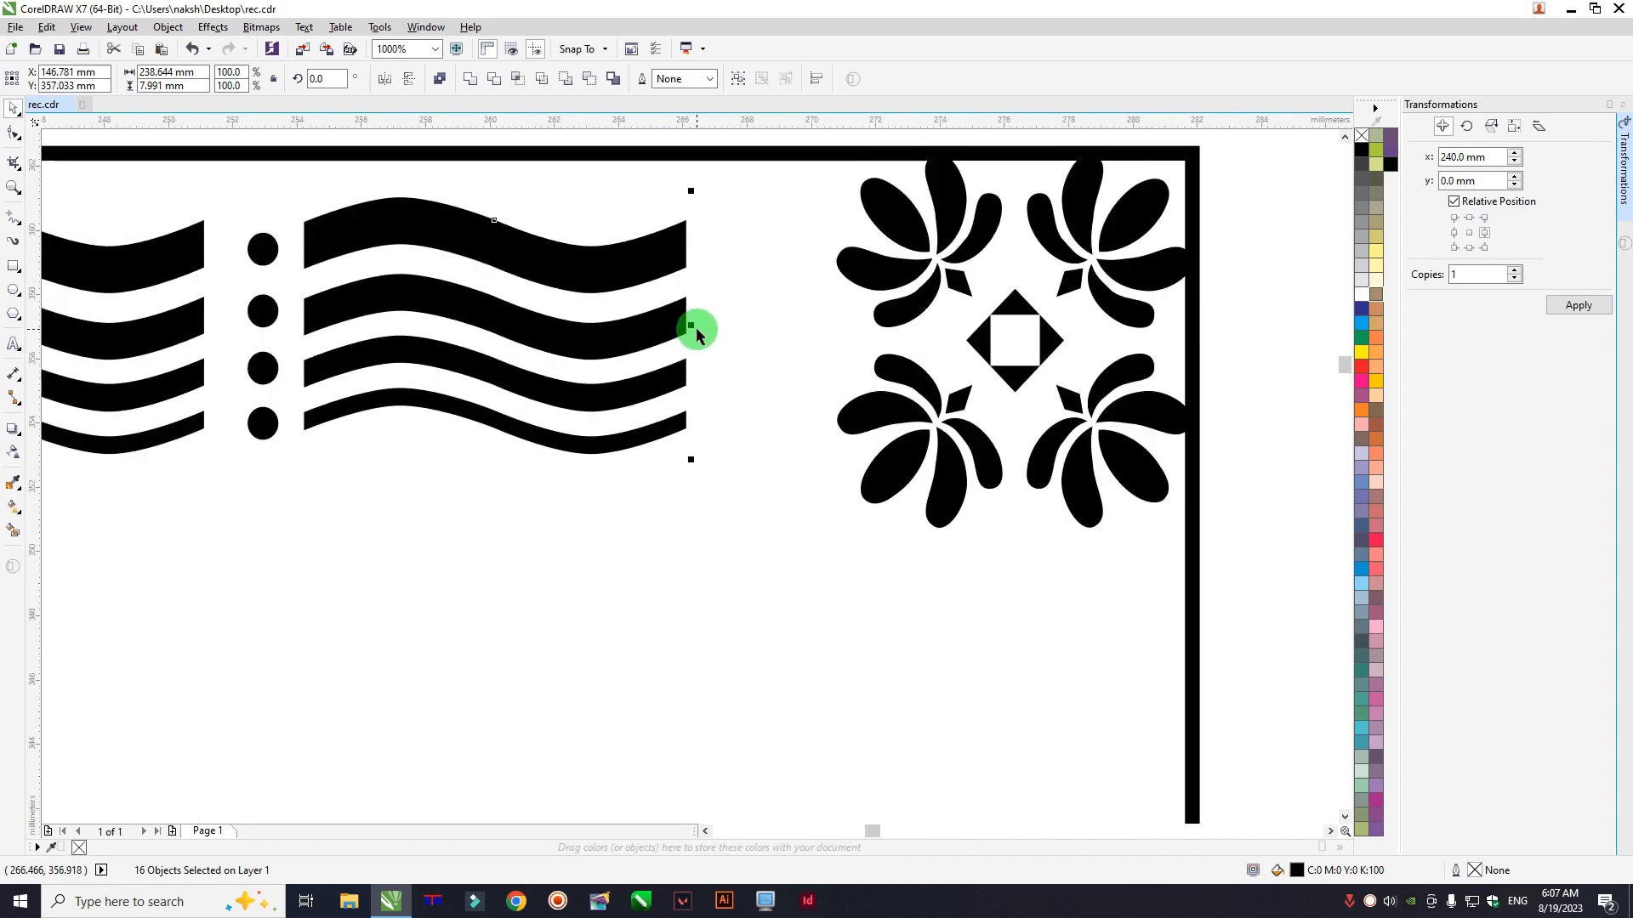
pyautogui.moveTo(692, 330); pyautogui.dragTo(779, 335)
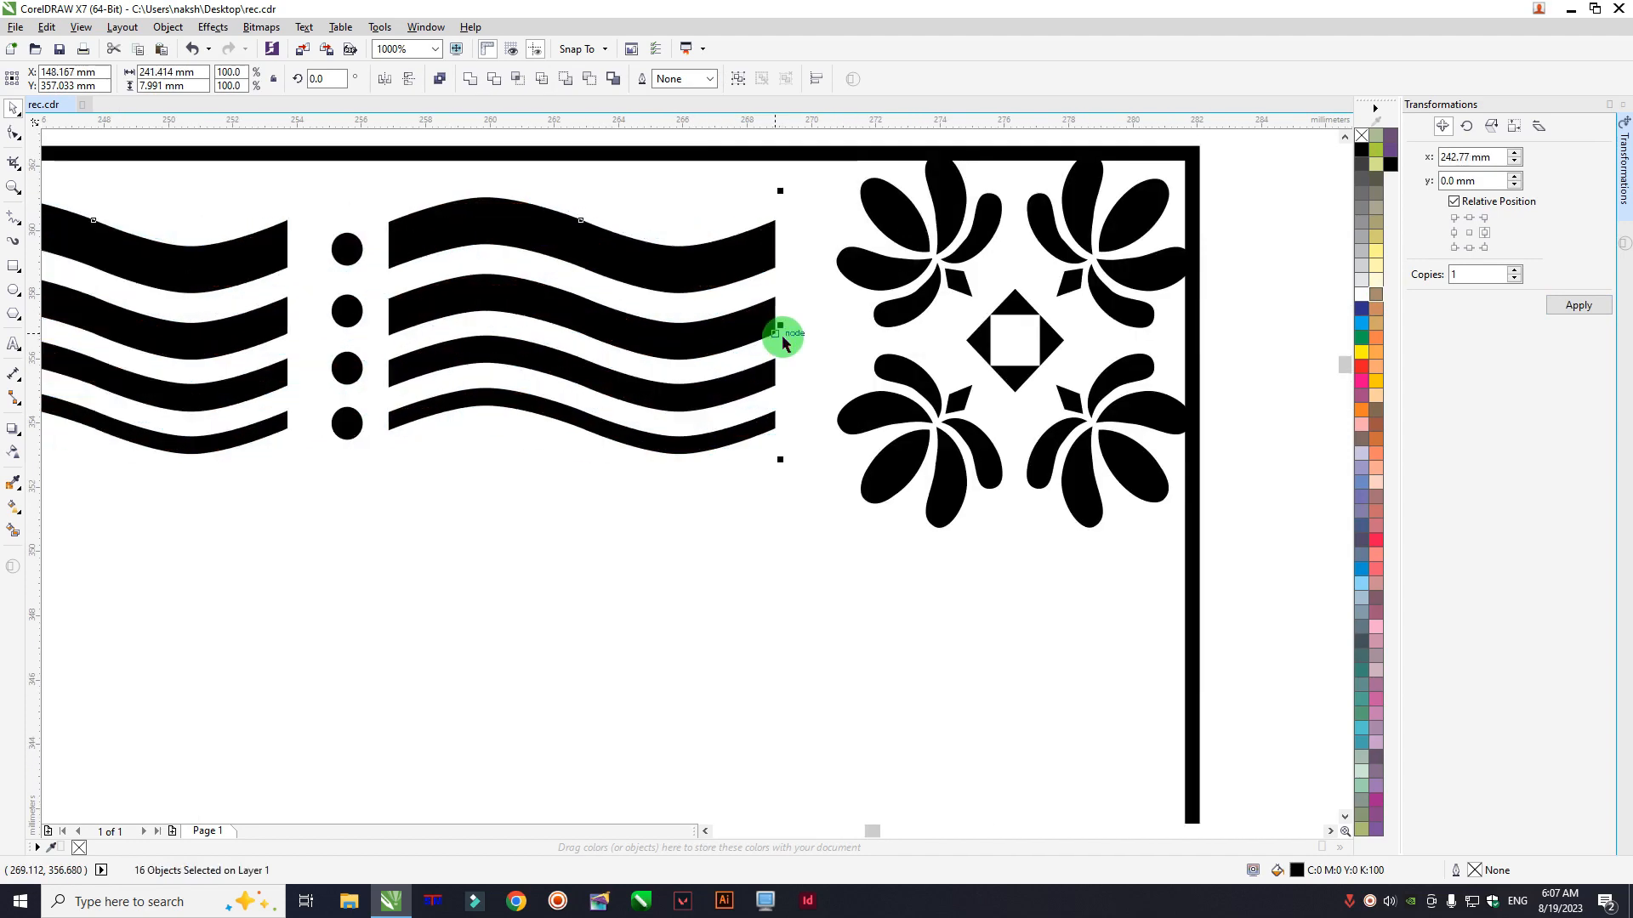
pyautogui.scroll(-7, 780, 335)
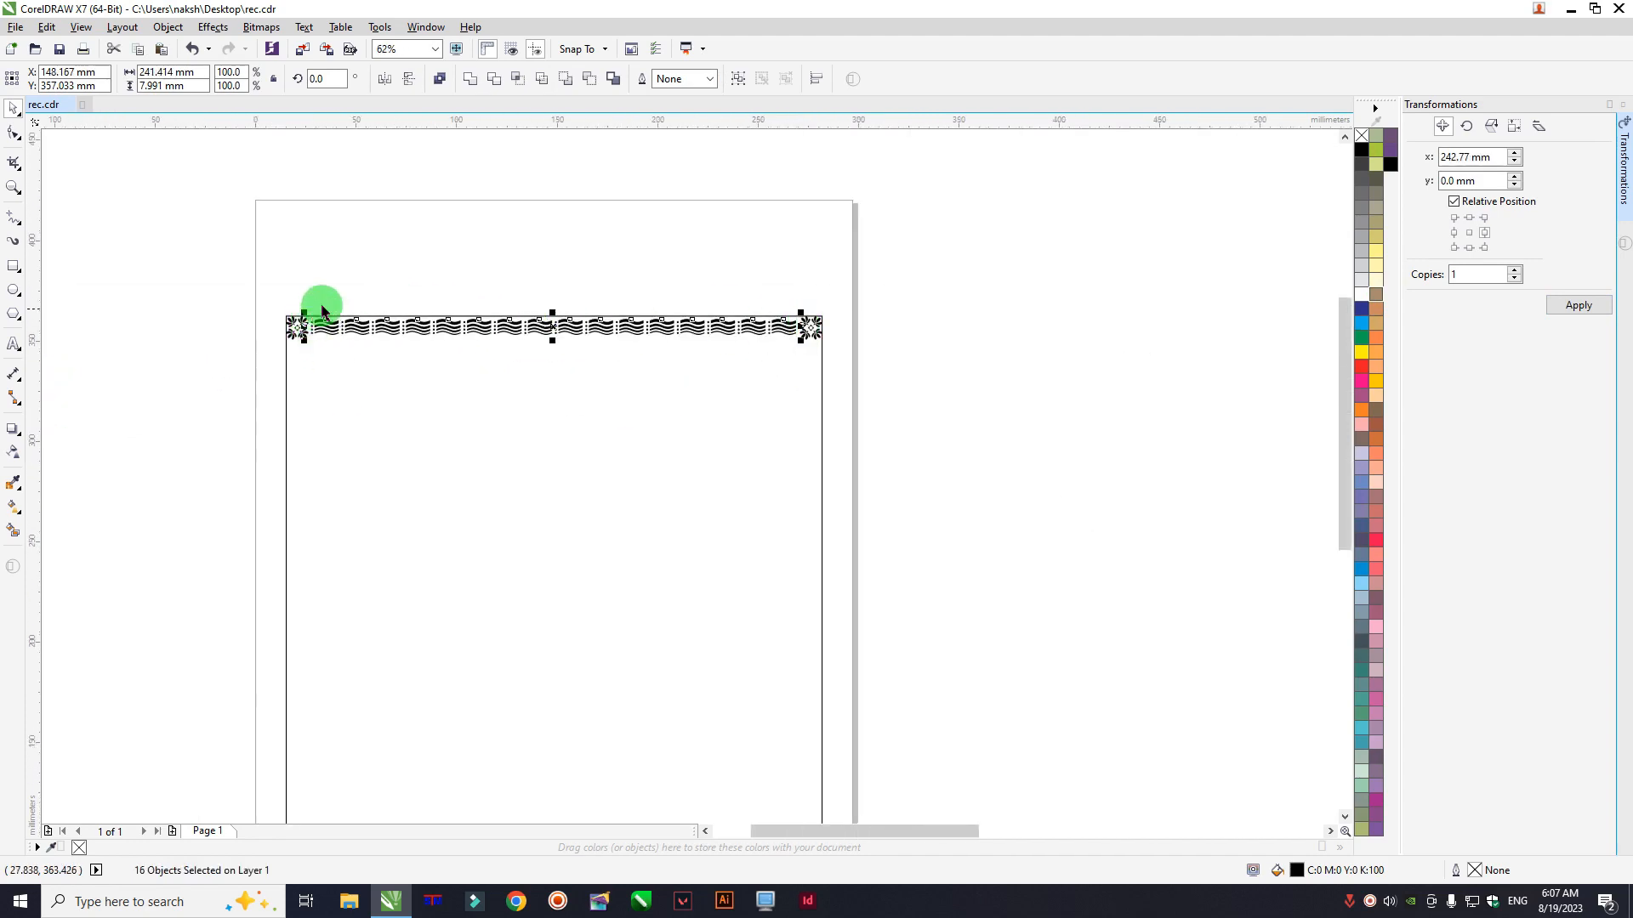
pyautogui.scroll(2, 332, 349)
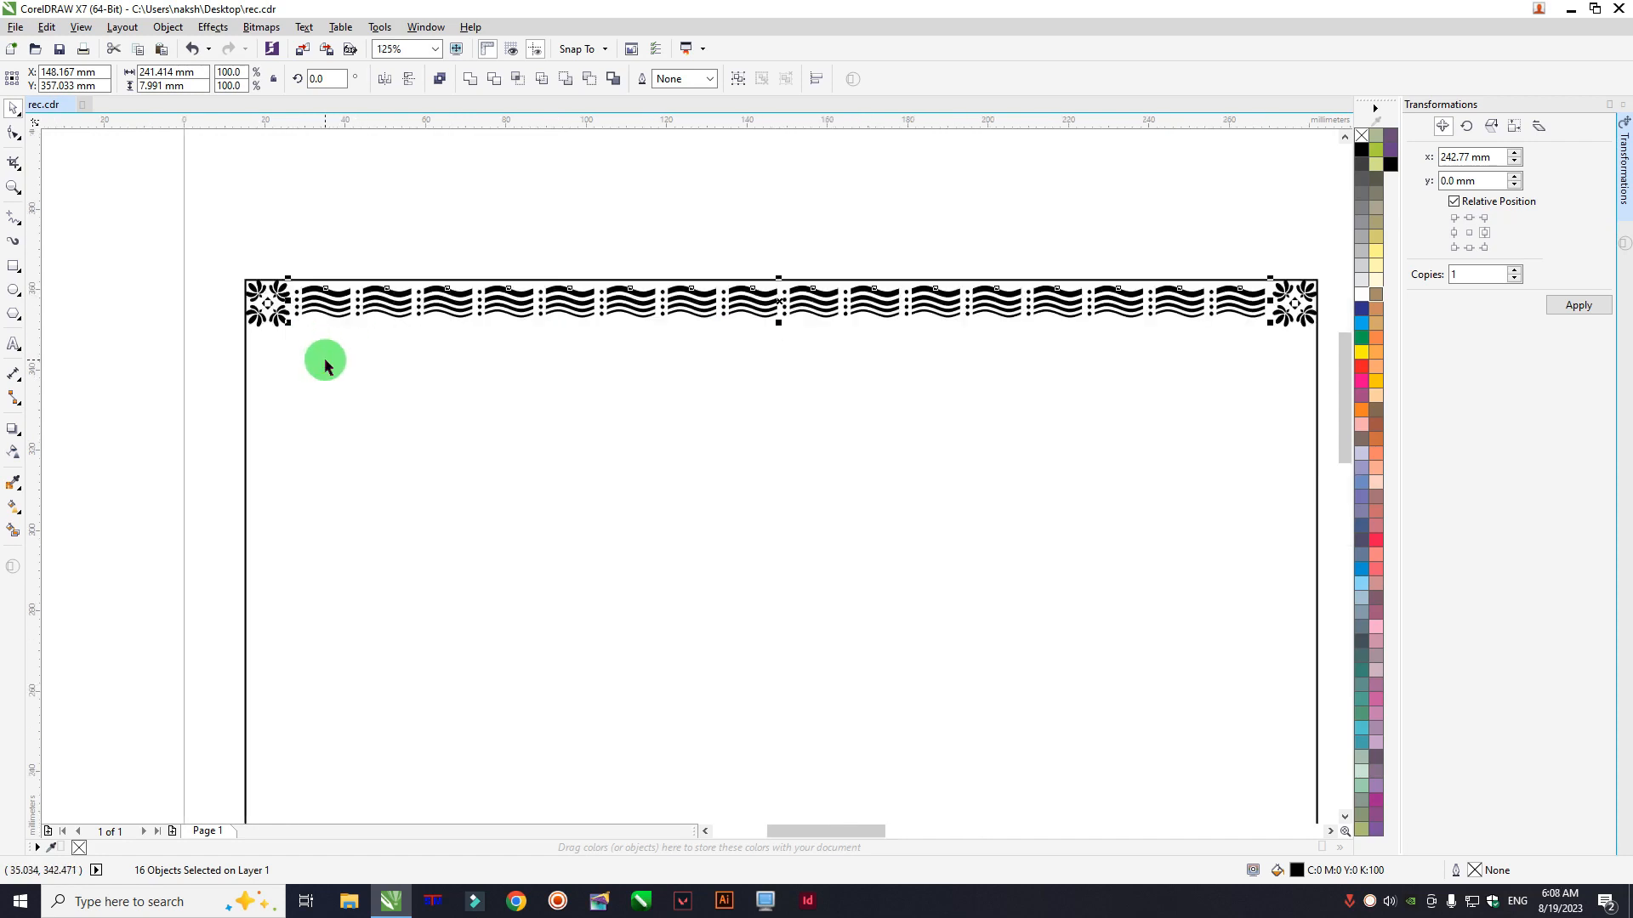
pyautogui.hotkey('ctrl', 'g')
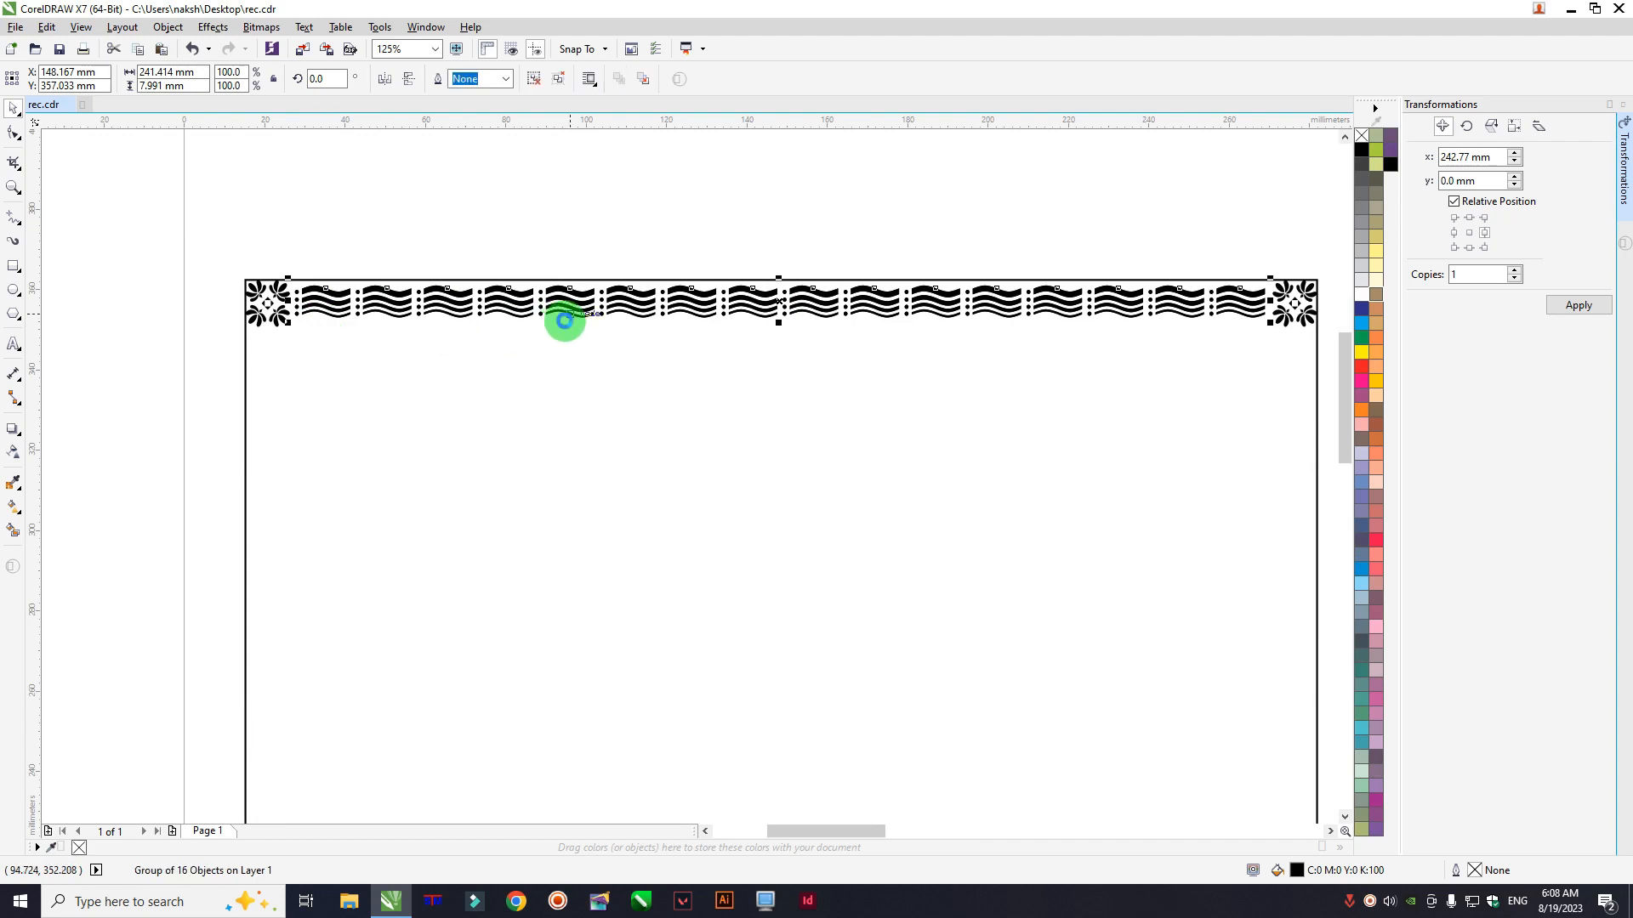
# Step: Duplicate the grouped wavy-line row and align the copy to the rectangle's bottom edge
pyautogui.scroll(-6, 564, 321)
pyautogui.scroll(2, 565, 462)
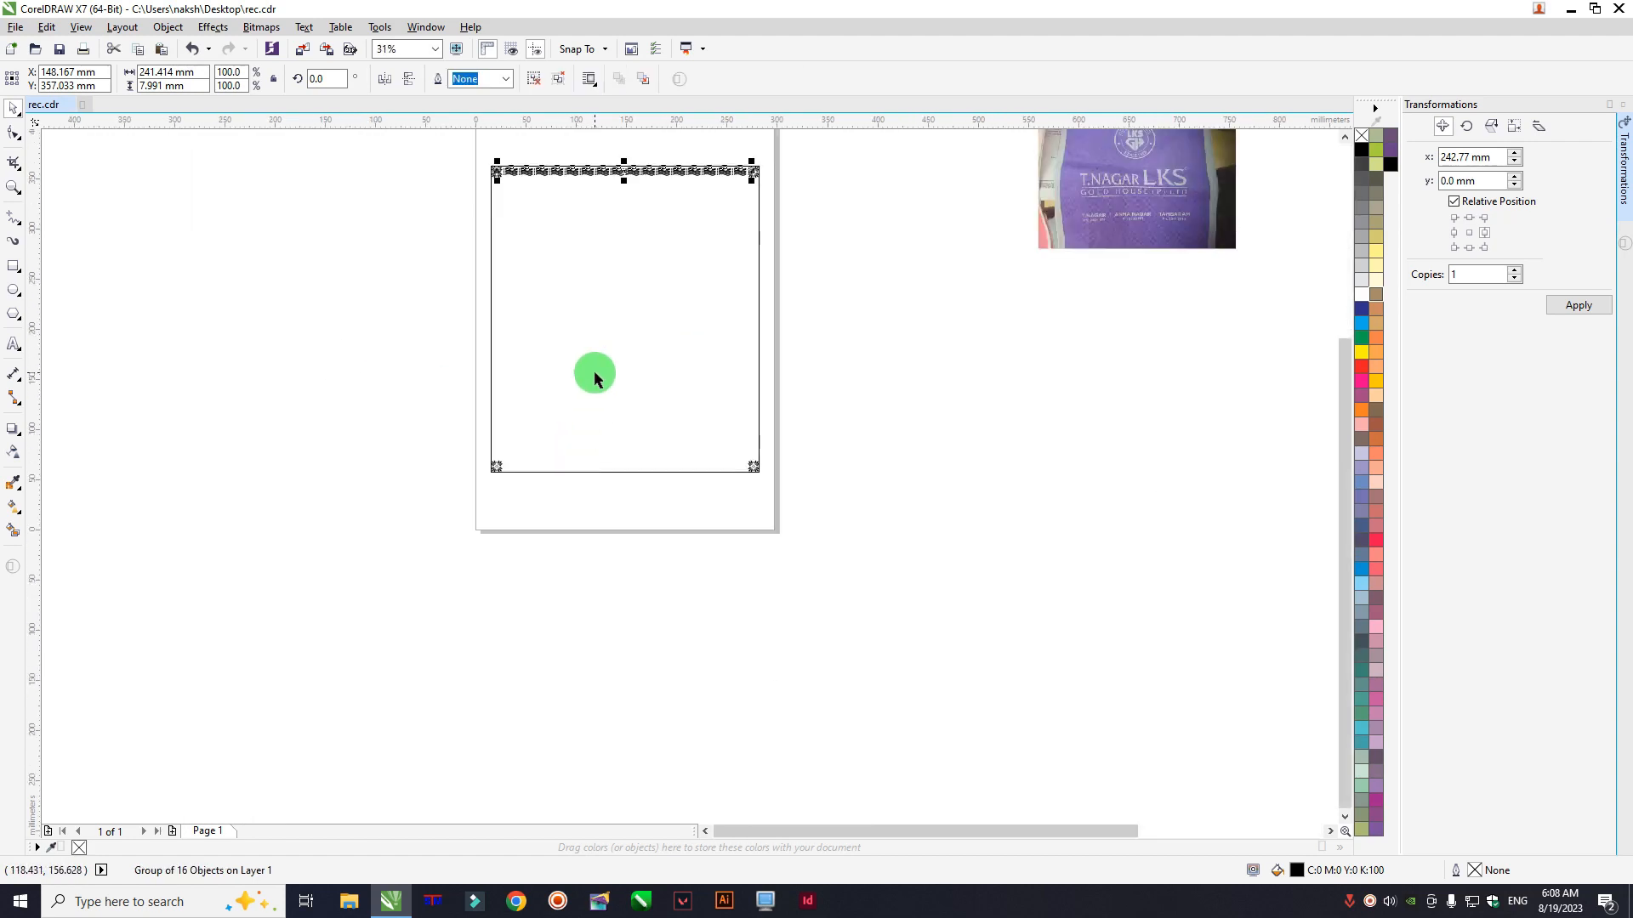
pyautogui.keyDown('shift'); pyautogui.click(594, 373); pyautogui.keyUp('shift')
pyautogui.press('b')
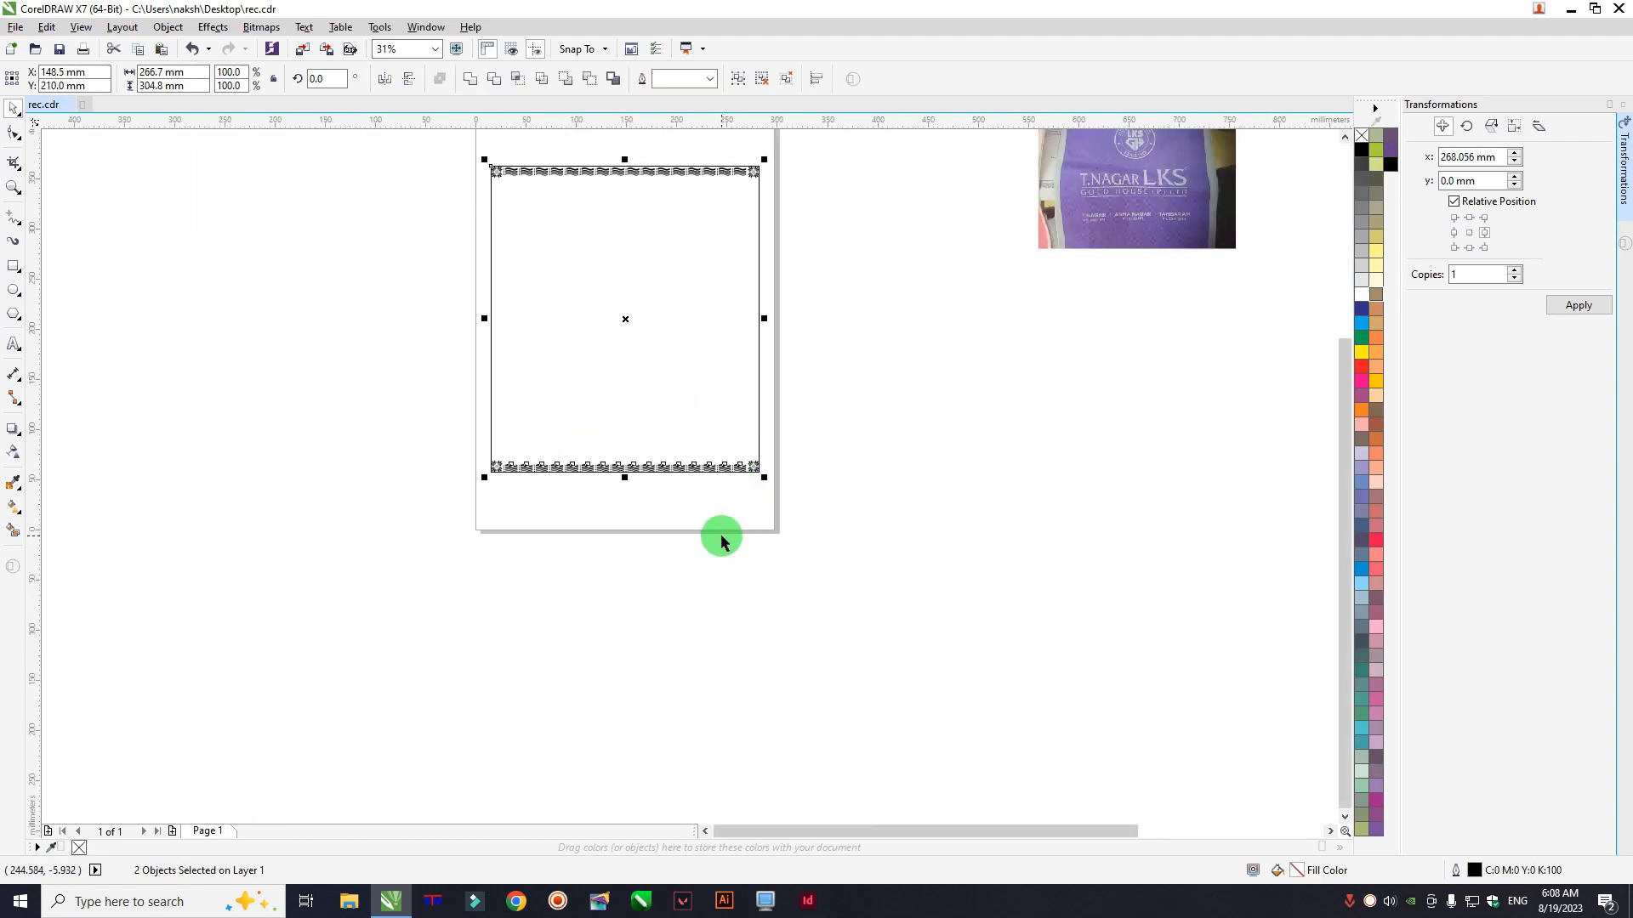
pyautogui.click(721, 541)
# Step: Nudge the lower wavy-line row up to a Y position of 63.096 mm, centering it vertically between the lower floral ornaments
pyautogui.scroll(6, 529, 476)
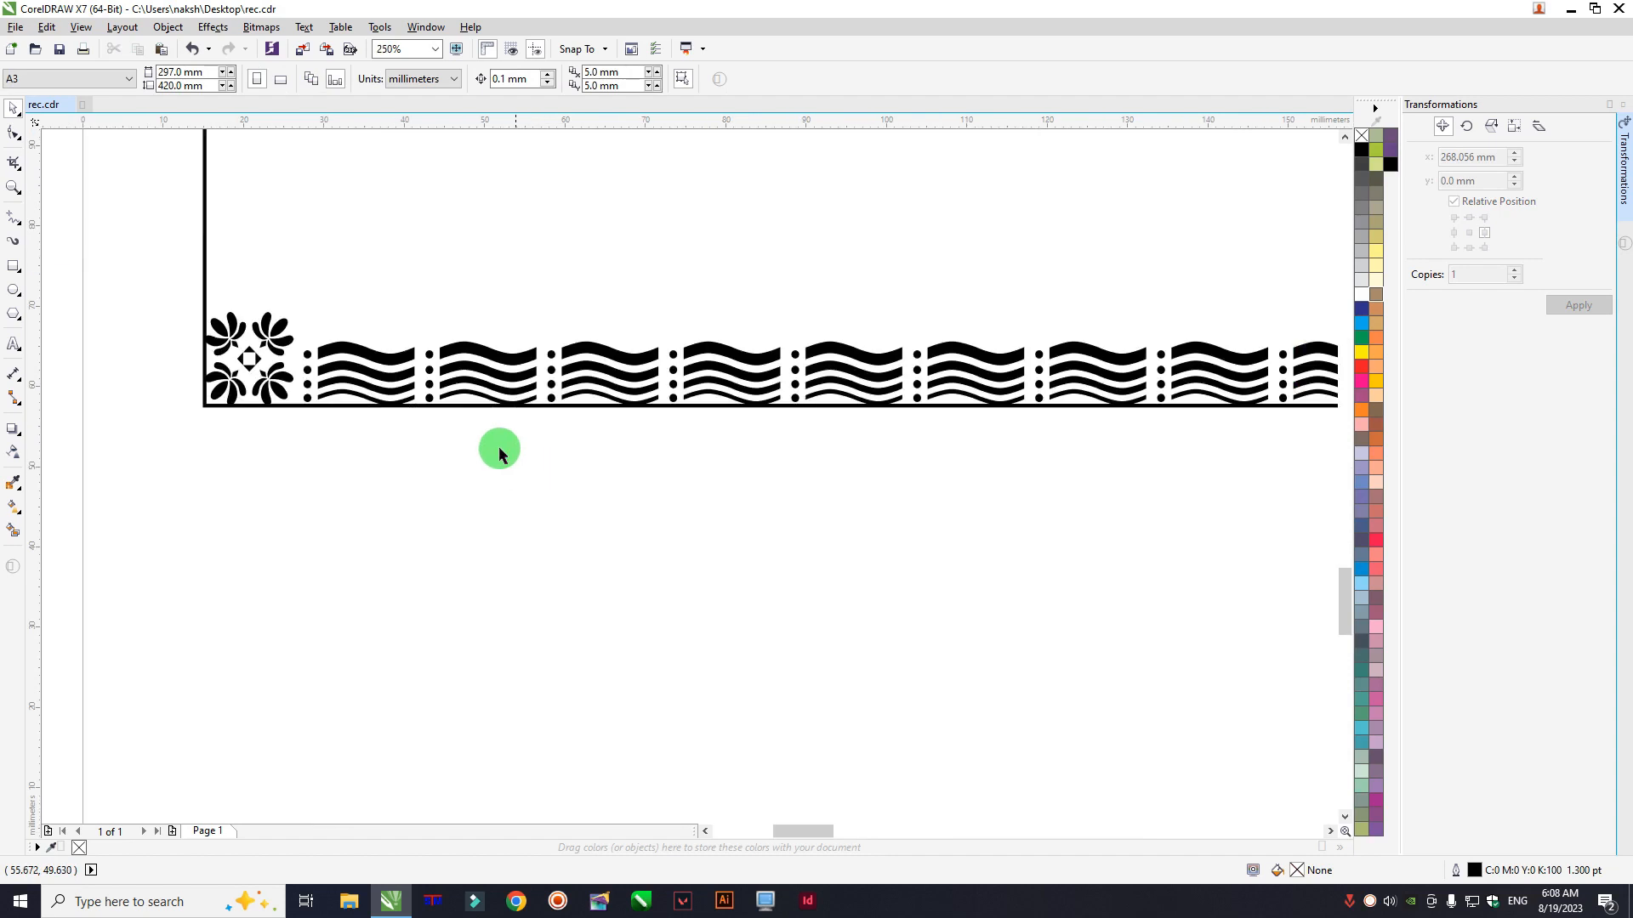
pyautogui.click(349, 358)
pyautogui.scroll(2, 262, 335)
pyautogui.press('Up')
pyautogui.press('Up')
pyautogui.press('Up')
pyautogui.press('Up')
pyautogui.press('Up')
pyautogui.press('Up')
pyautogui.press('Up')
pyautogui.press('Up')
pyautogui.press('Up')
pyautogui.press('Up')
pyautogui.press('Up')
pyautogui.press('Up')
pyautogui.press('Up')
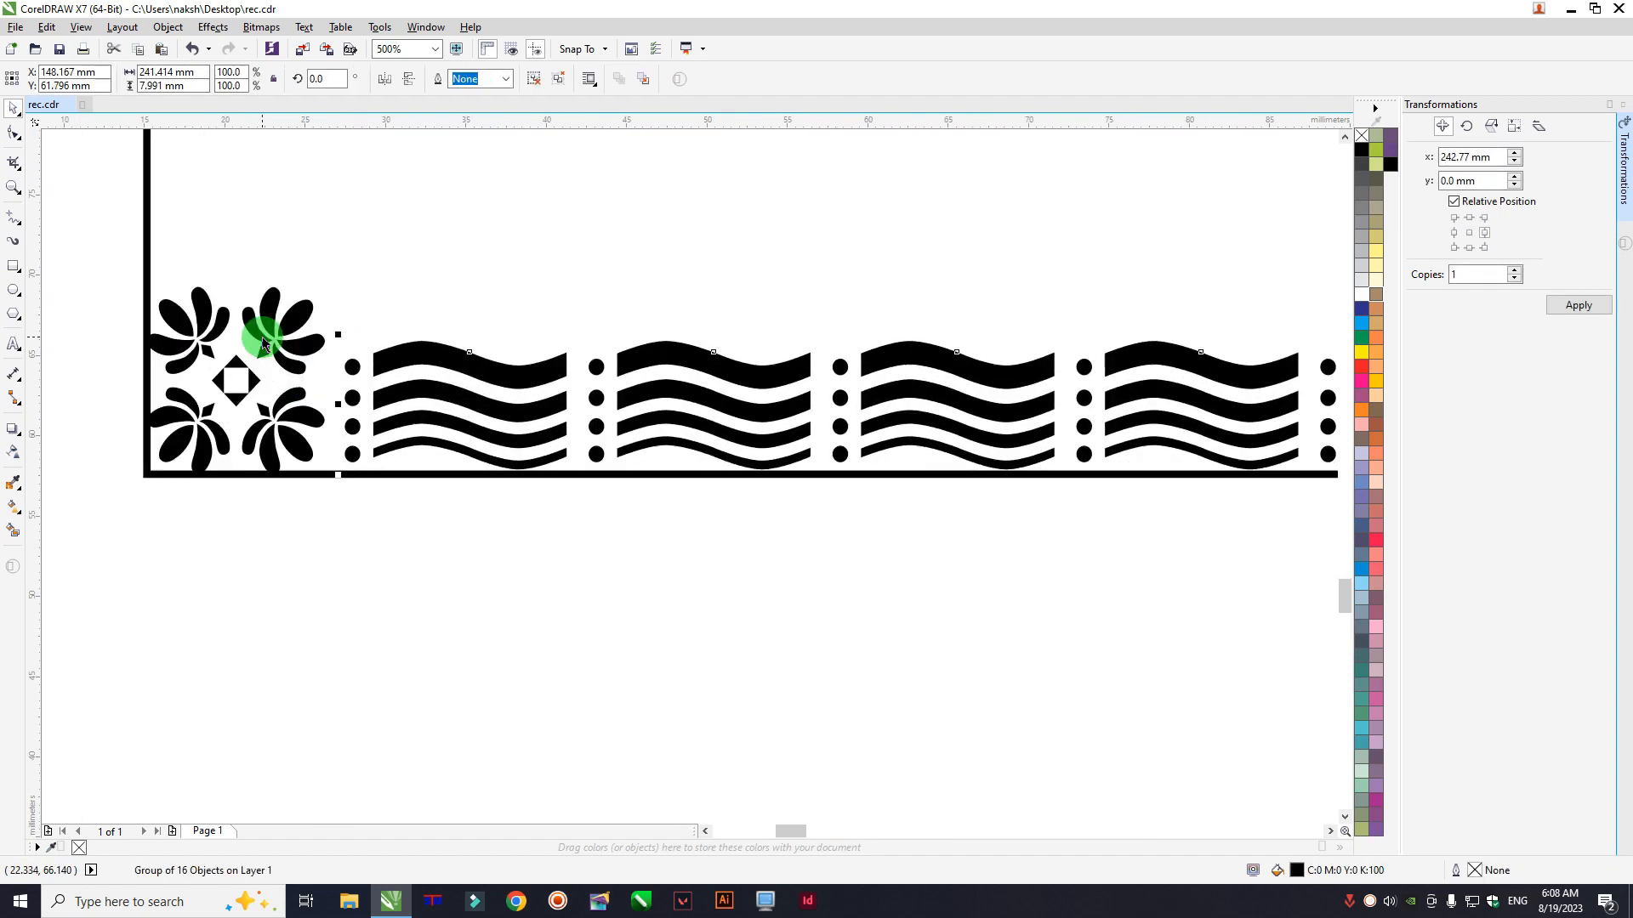
pyautogui.press('Up')
pyautogui.scroll(-6, 495, 366)
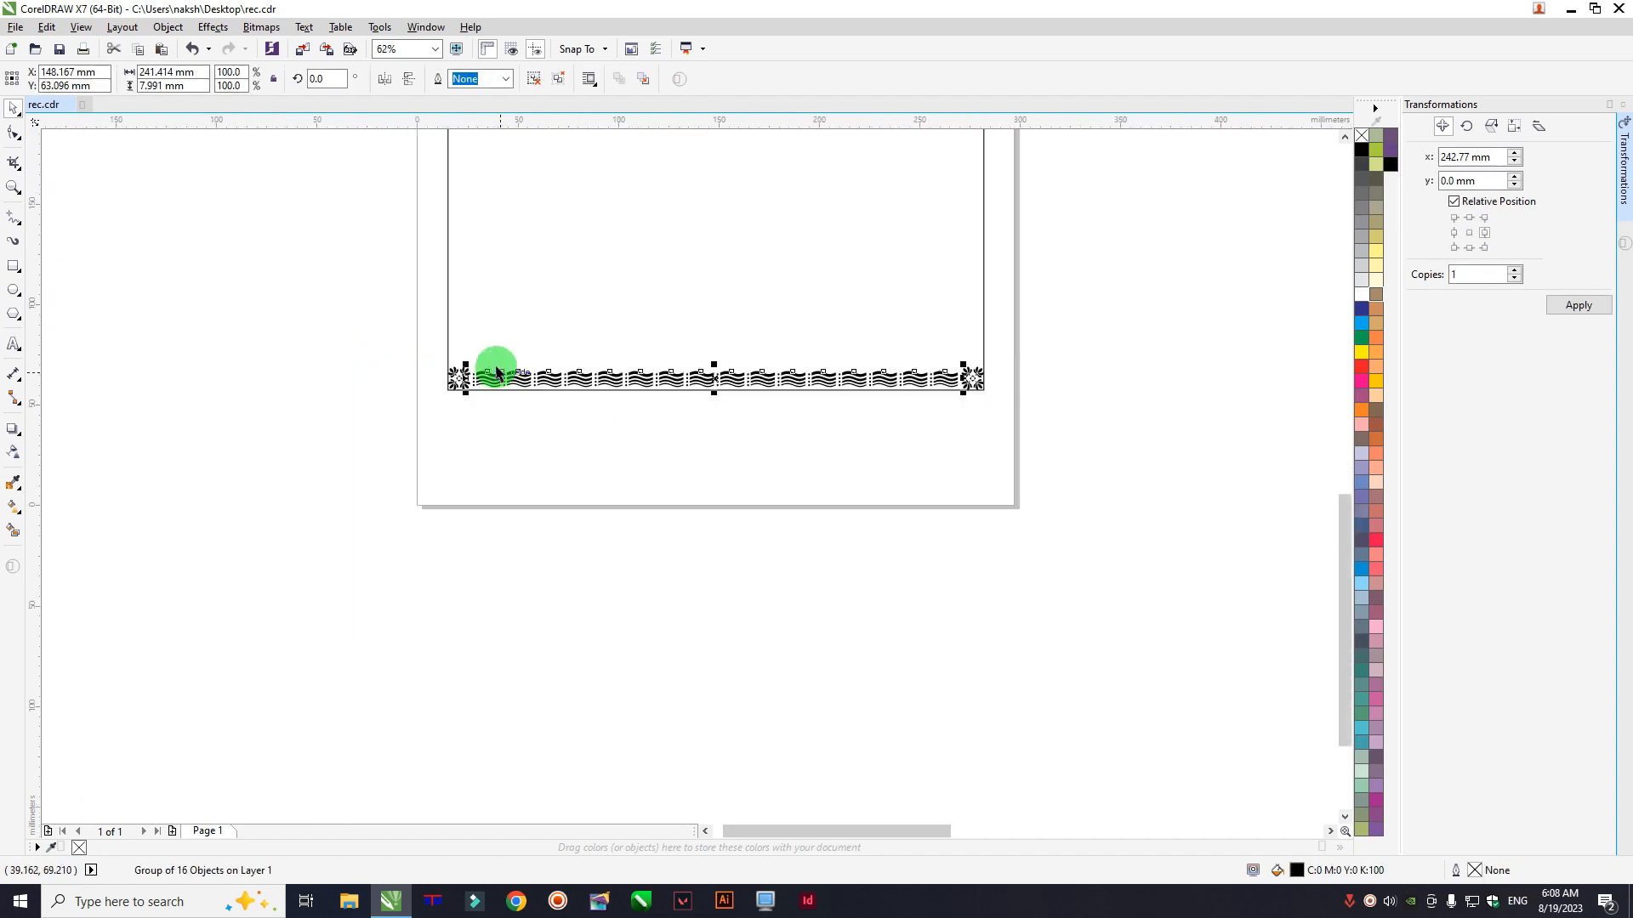
pyautogui.scroll(3, 491, 293)
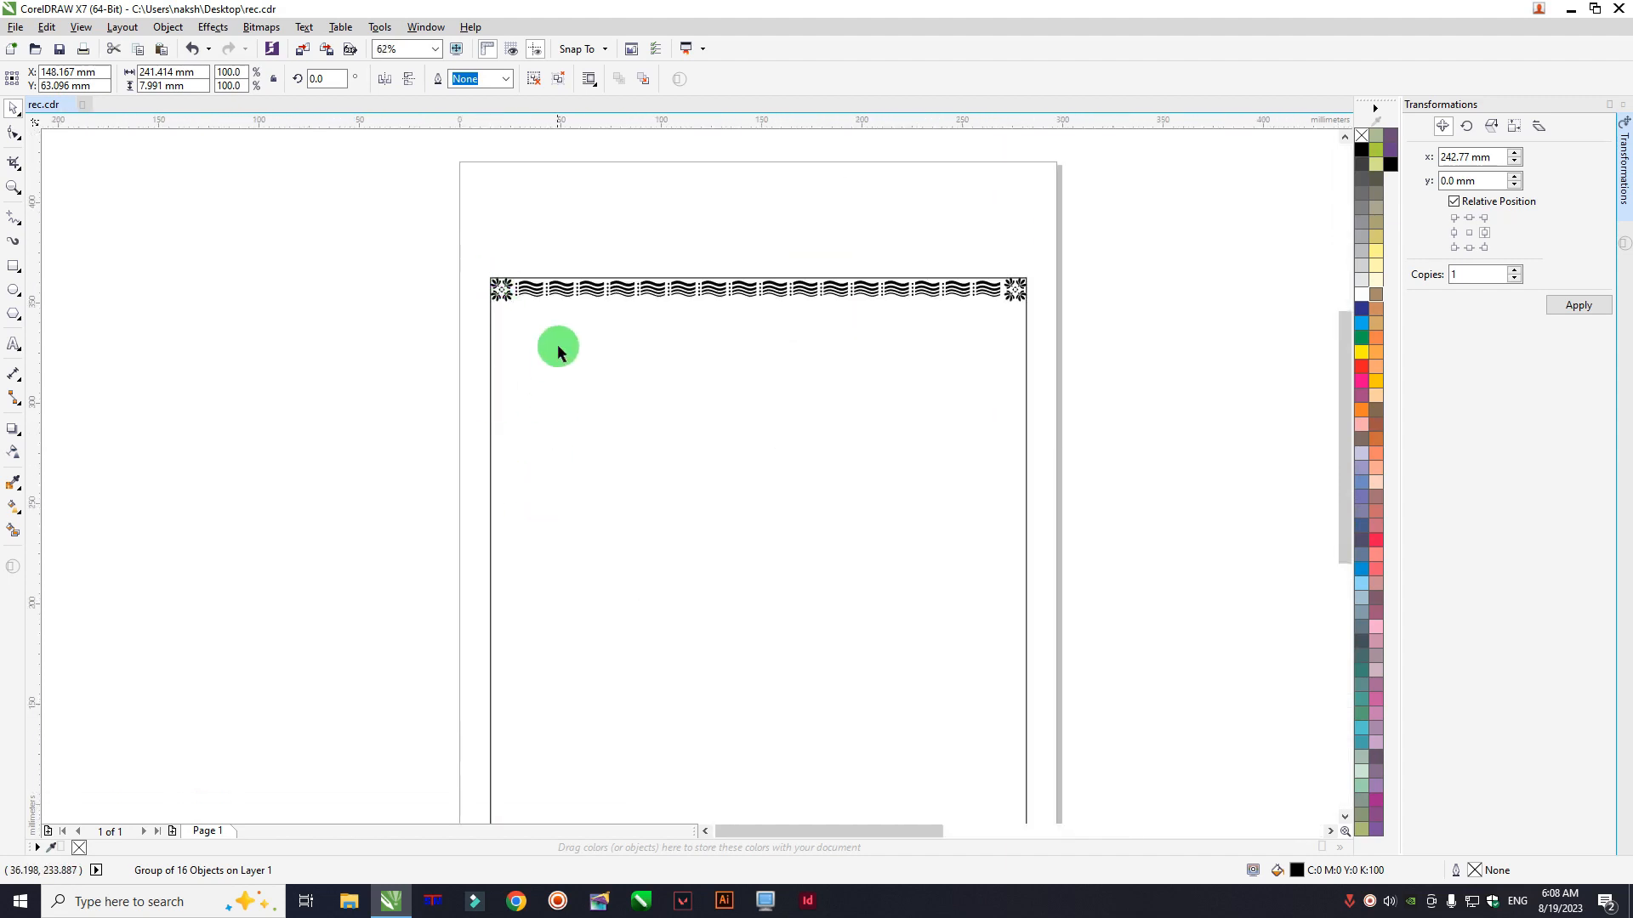
pyautogui.scroll(-1, 562, 357)
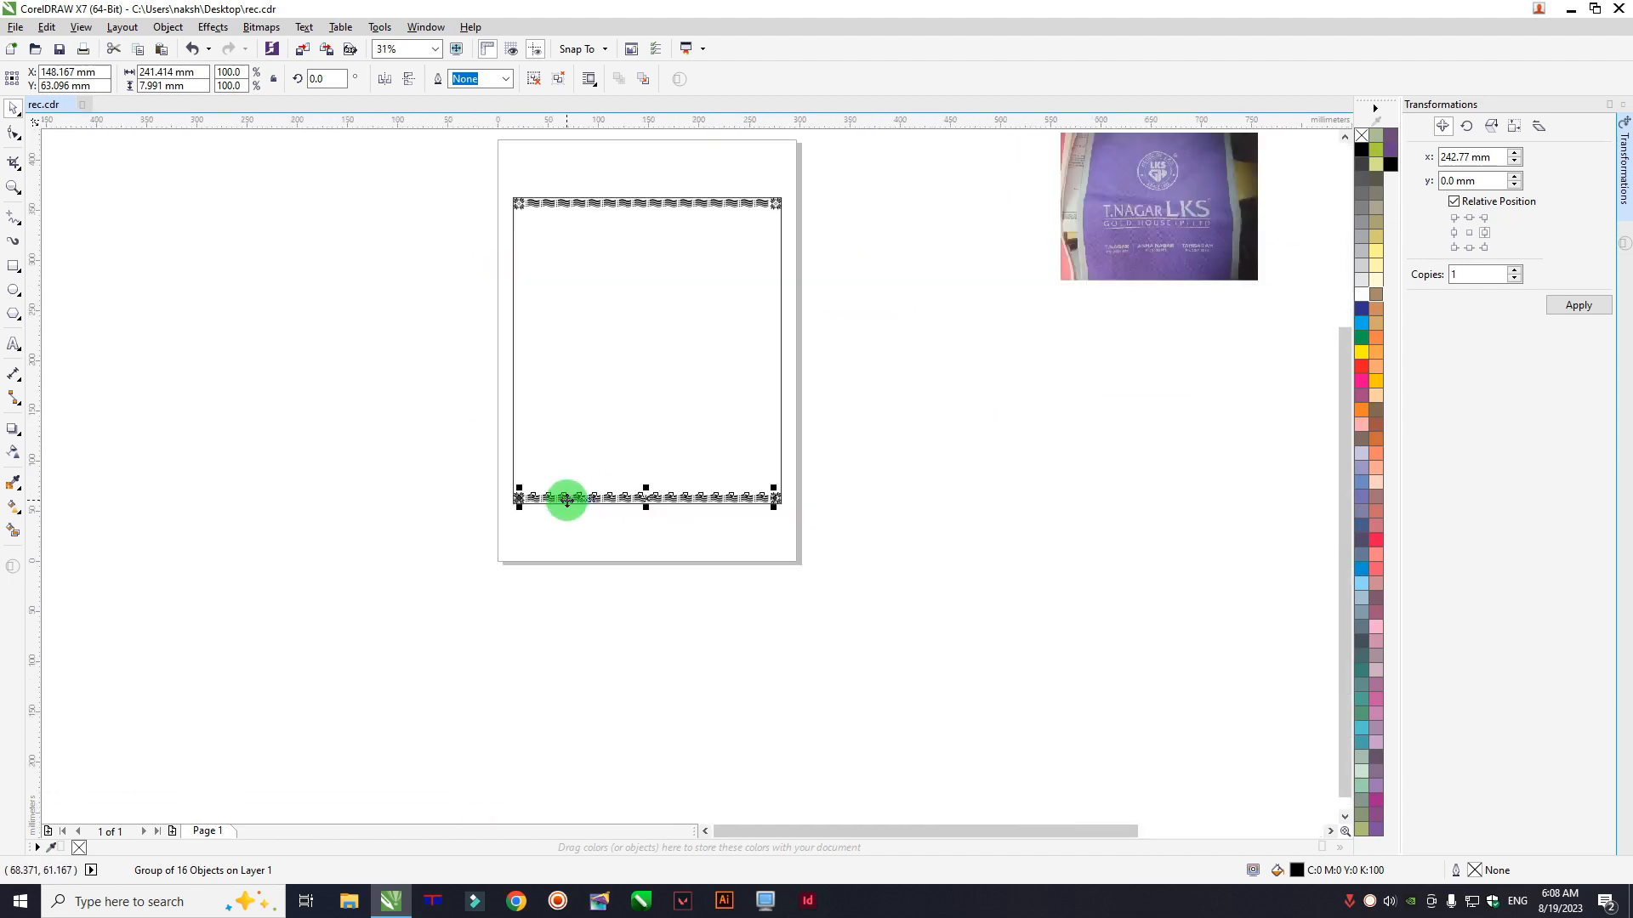
# Step: Place a copy of the lower wavy-line row in the middle of the layout and rotate it 90 degrees
pyautogui.moveTo(568, 500); pyautogui.dragTo(513, 303)
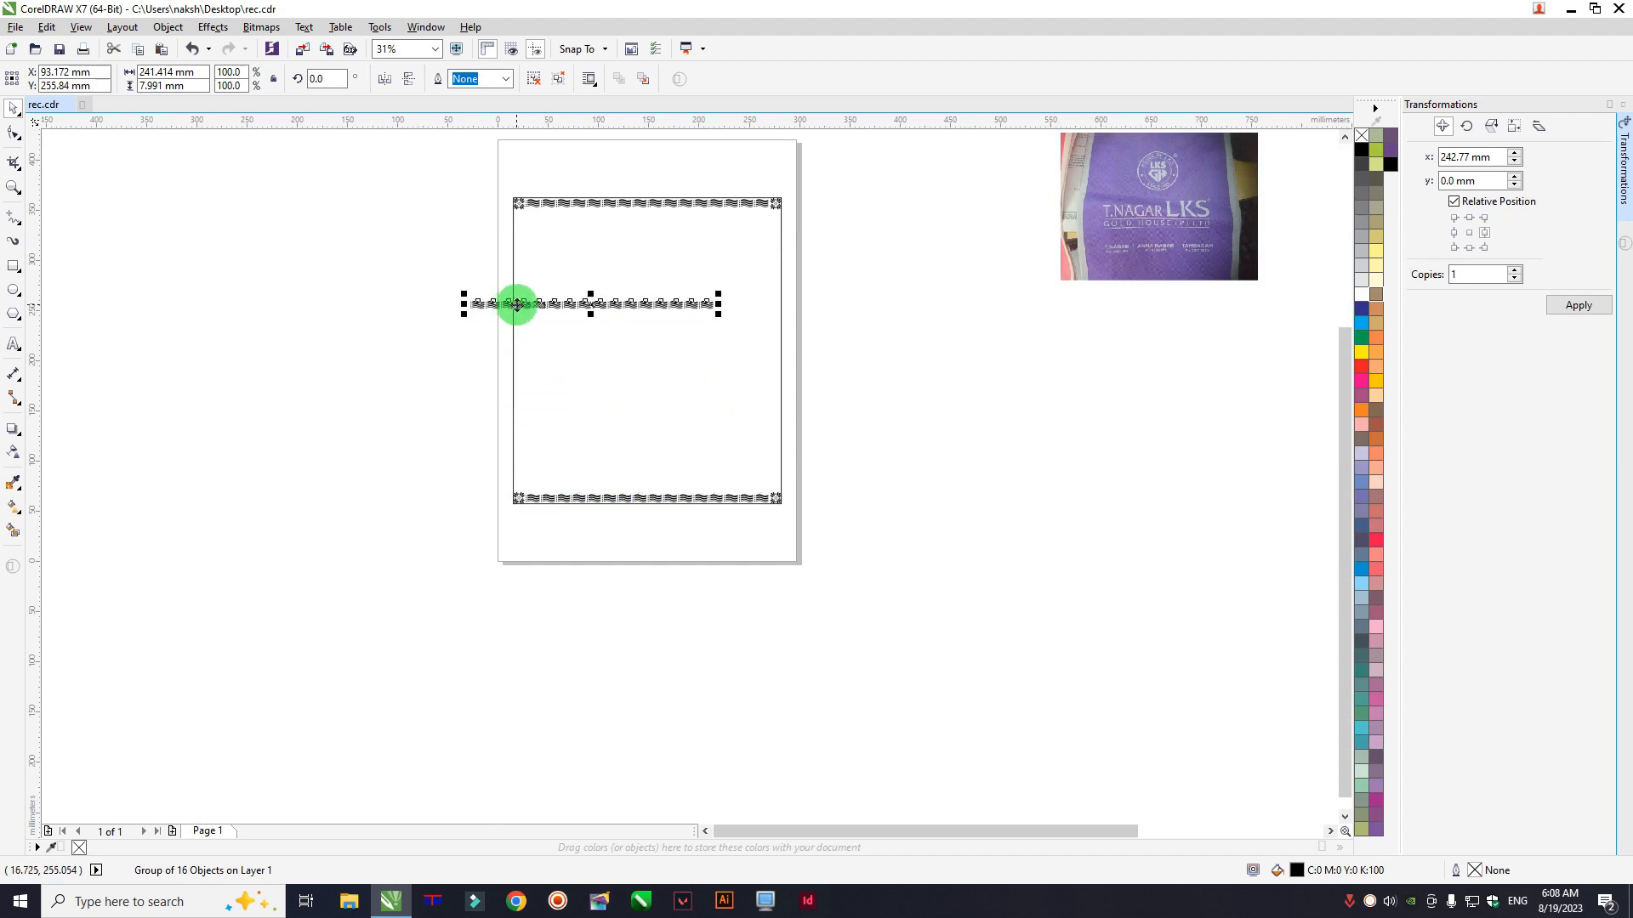
pyautogui.scroll(3, 515, 303)
pyautogui.click(328, 78)
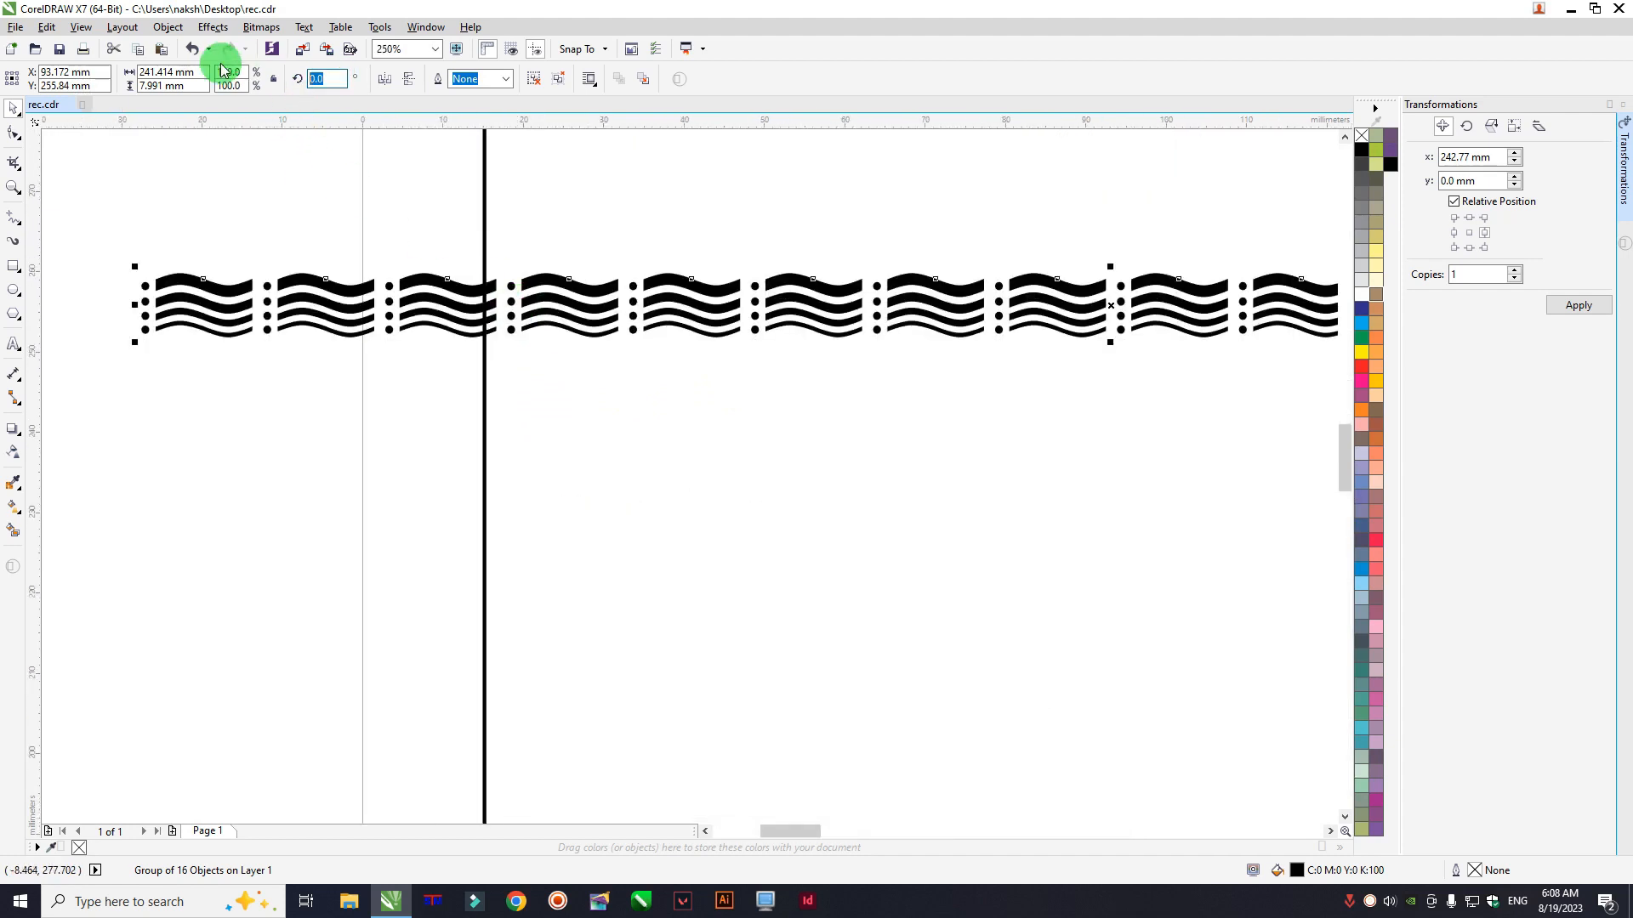
pyautogui.write('90')
pyautogui.press('Return')
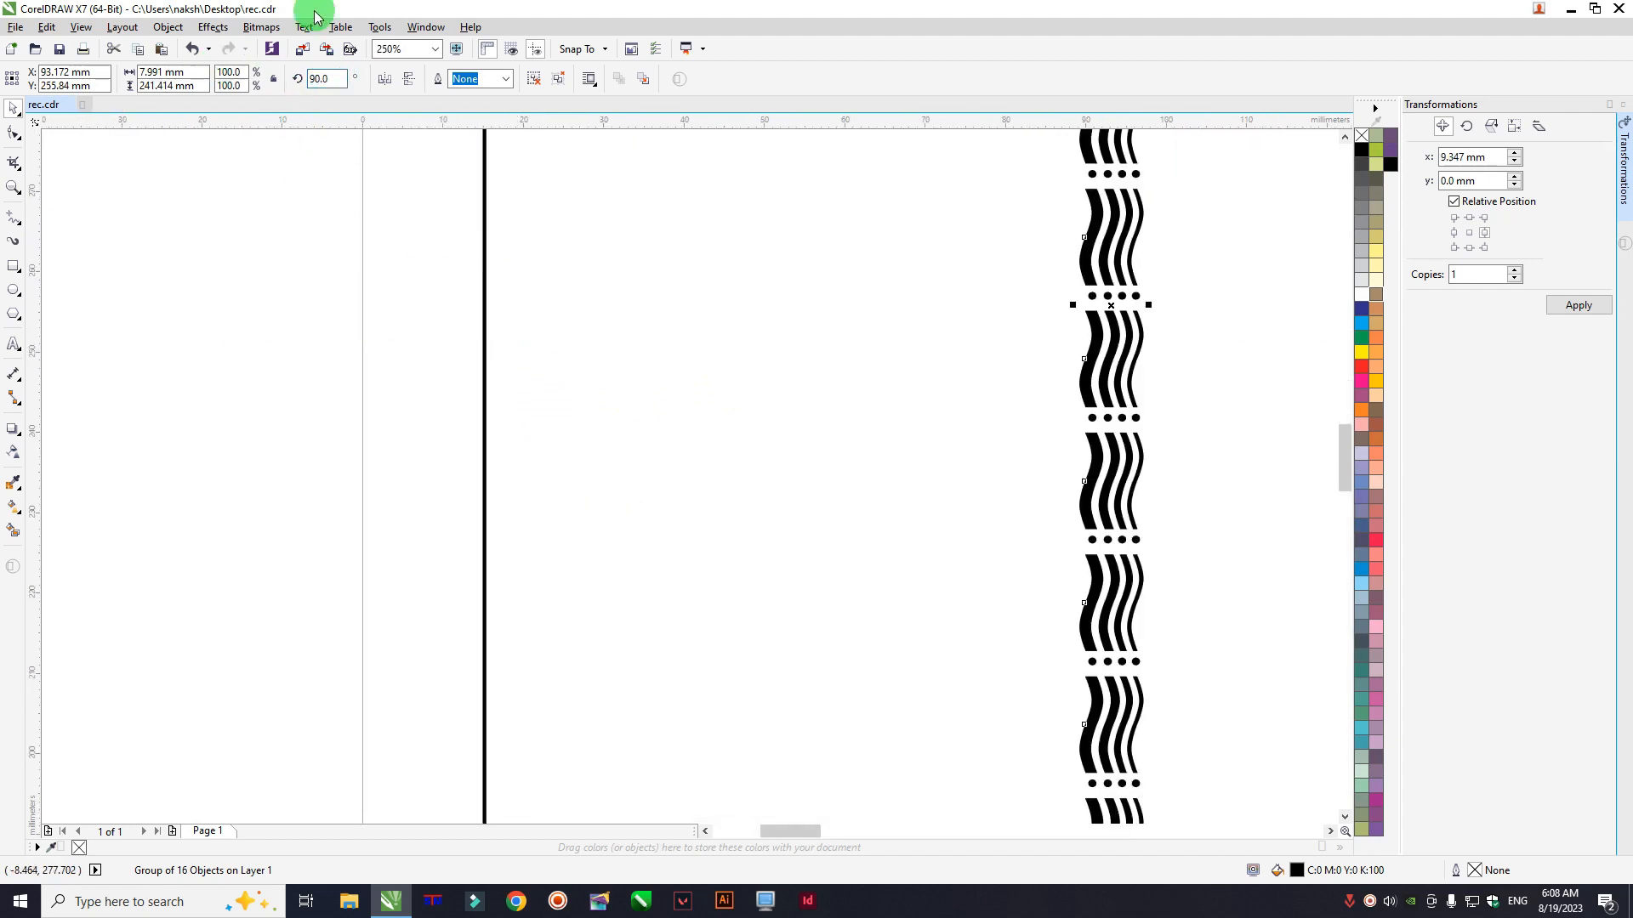
# Step: Position the rotated row beneath the upper-left floral ornament at X 20.271 mm and mirror it vertically so its dots face that ornament
pyautogui.scroll(-4, 605, 327)
pyautogui.scroll(3, 631, 279)
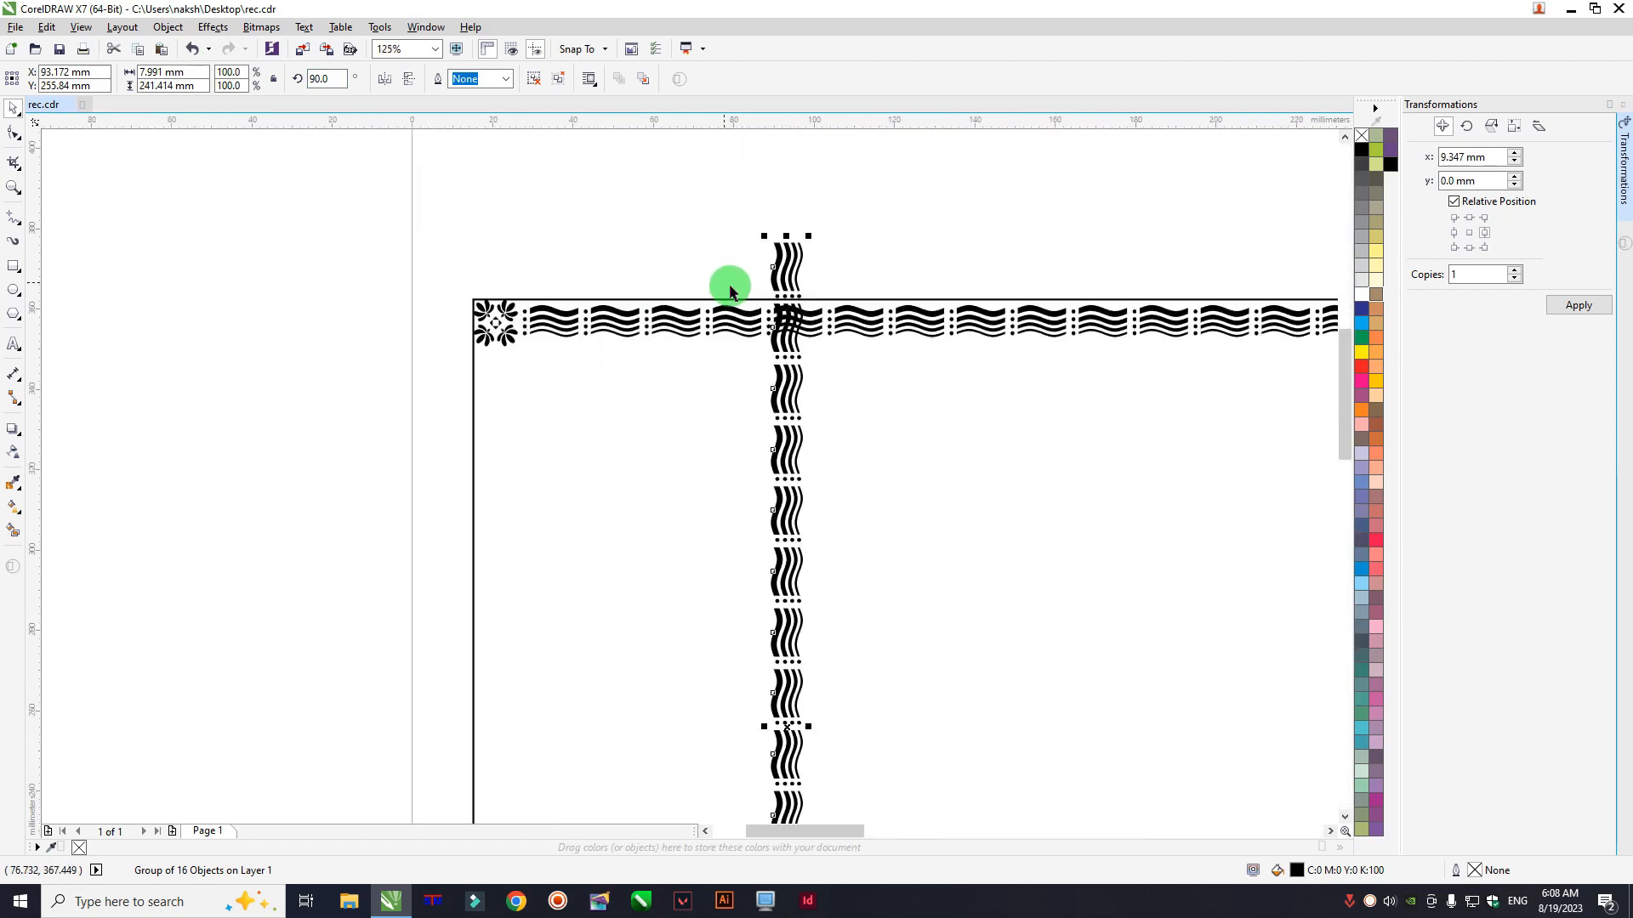
pyautogui.moveTo(786, 259); pyautogui.dragTo(495, 364)
pyautogui.scroll(2, 494, 364)
pyautogui.scroll(3, 494, 364)
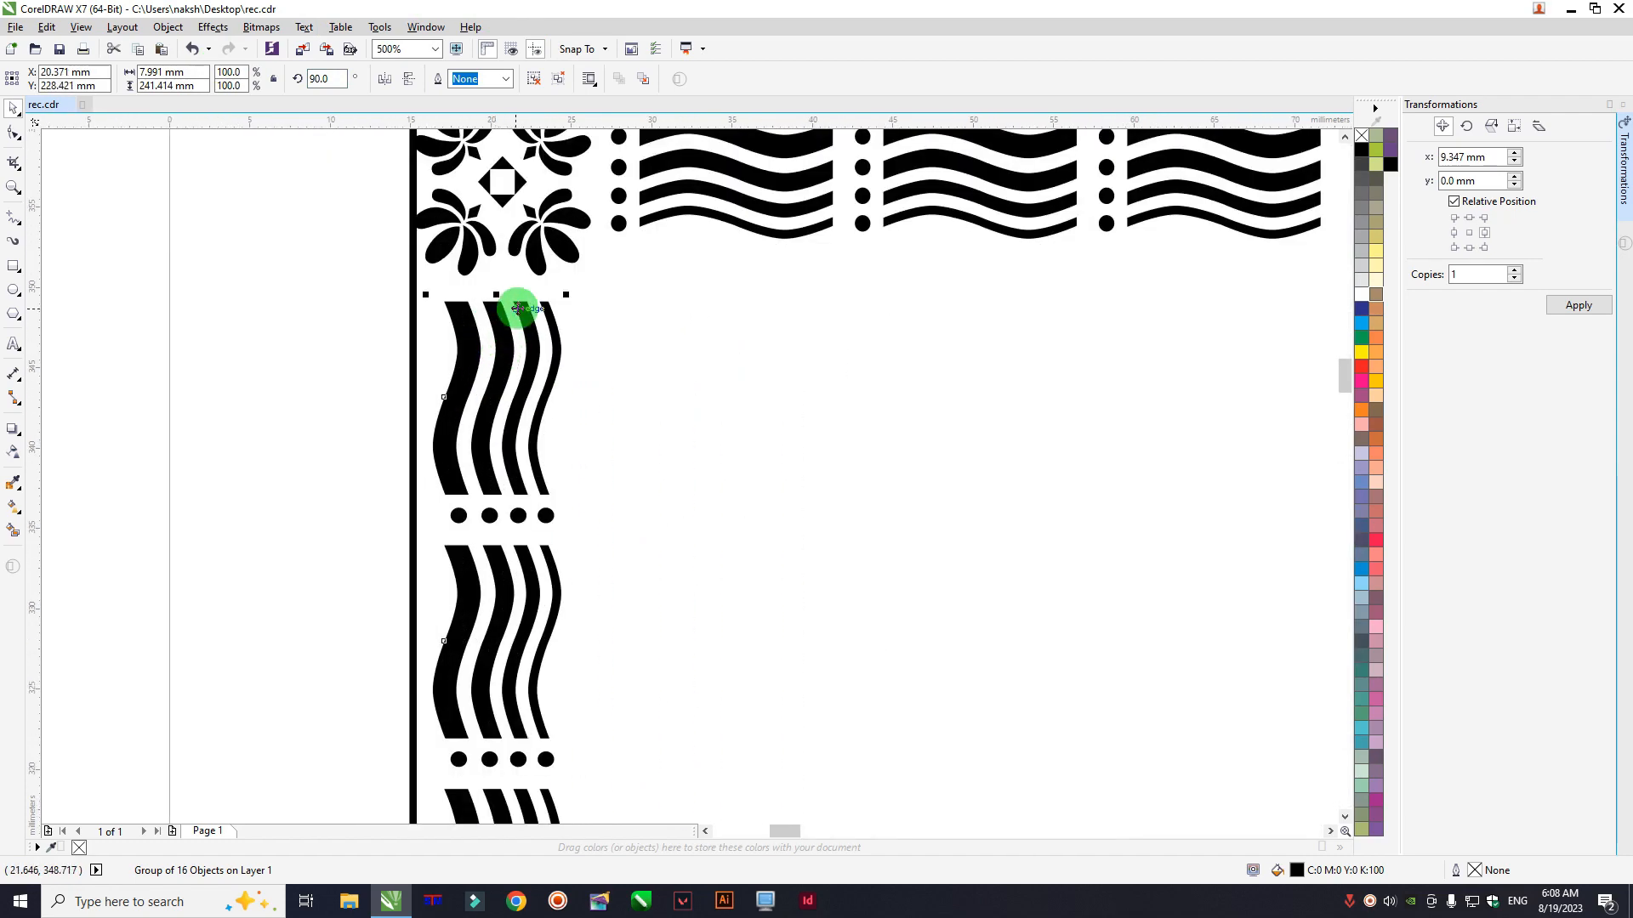
pyautogui.moveTo(518, 308); pyautogui.dragTo(510, 309)
pyautogui.scroll(-2, 580, 303)
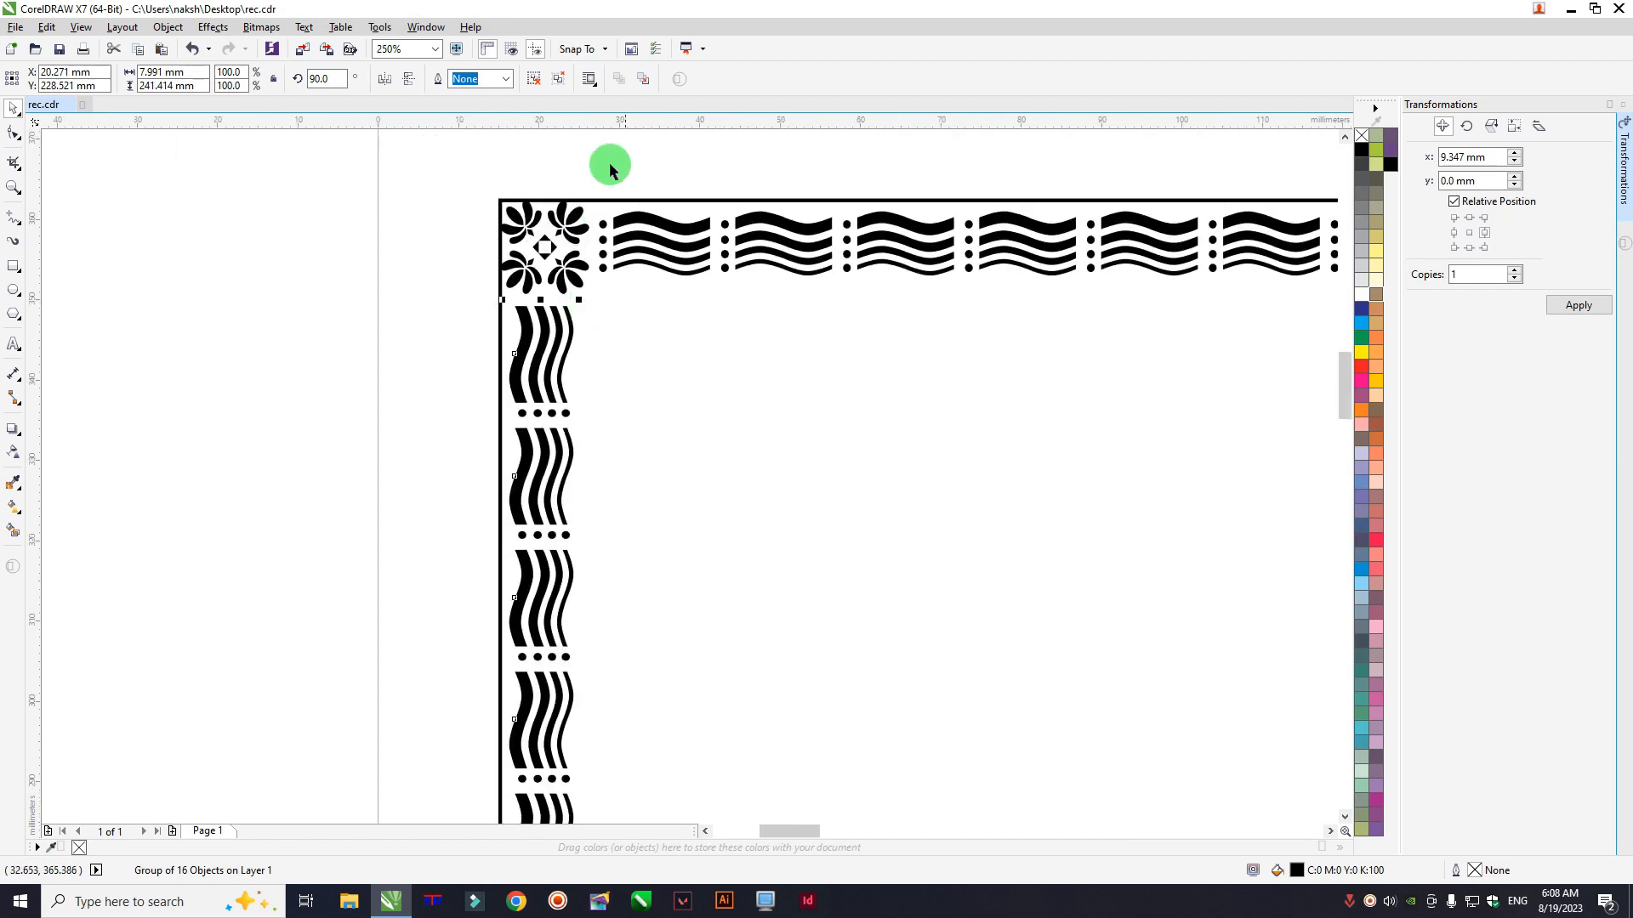
pyautogui.click(403, 81)
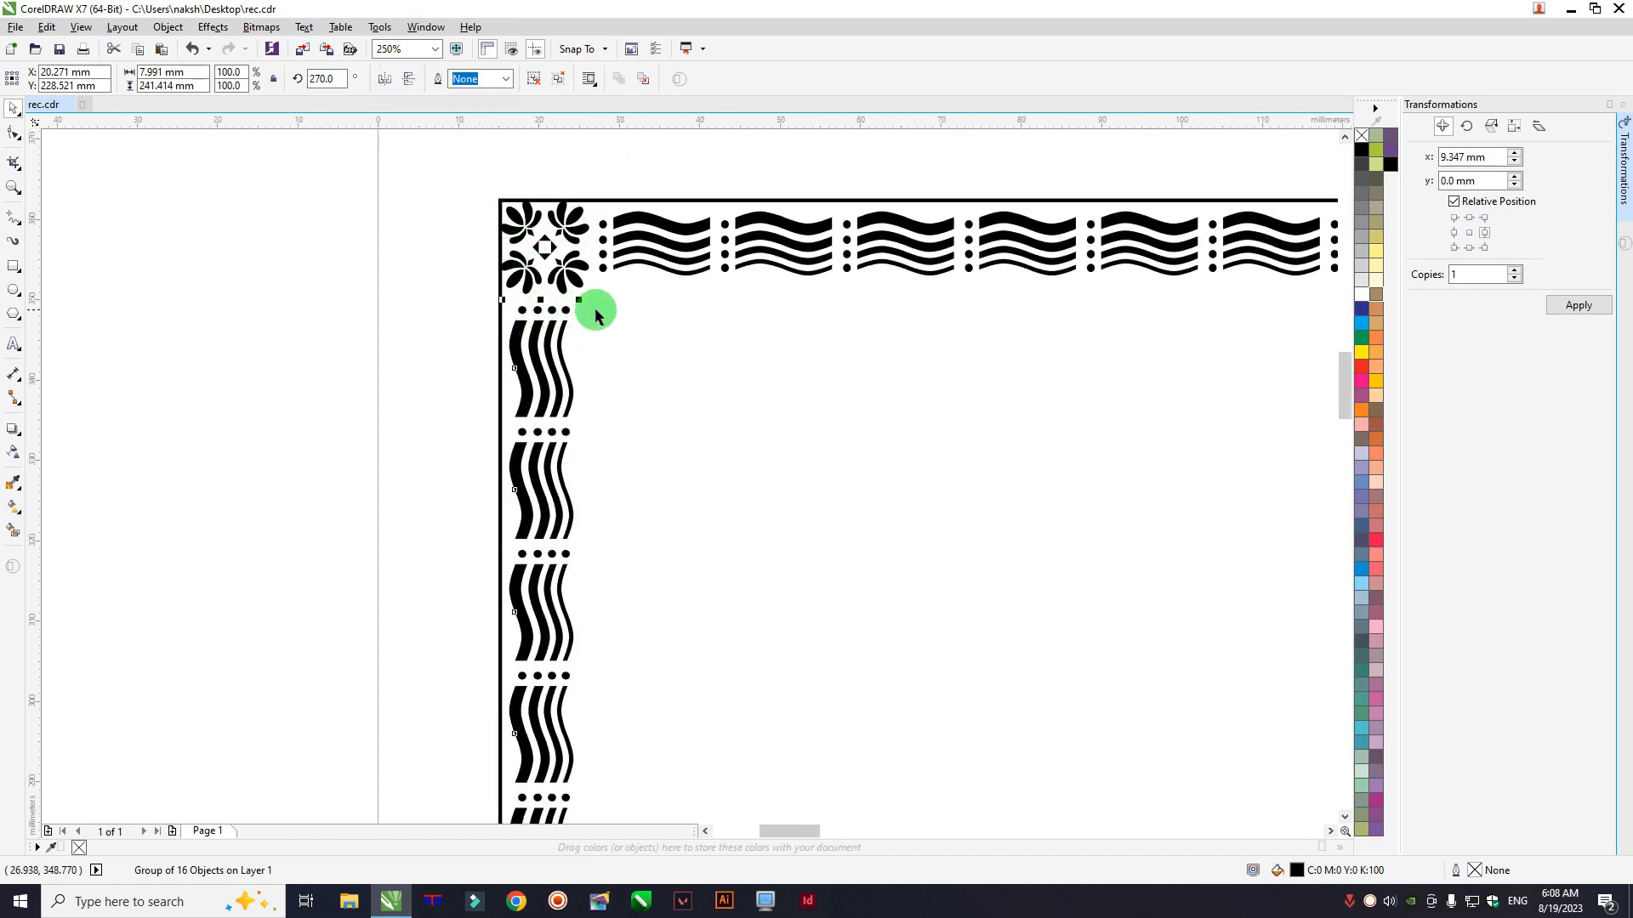
# Step: Ungroup the vertical row and extend it downward with two copies of its lowest ornament, aligned with the rest of the column
pyautogui.scroll(-4, 593, 293)
pyautogui.scroll(4, 575, 564)
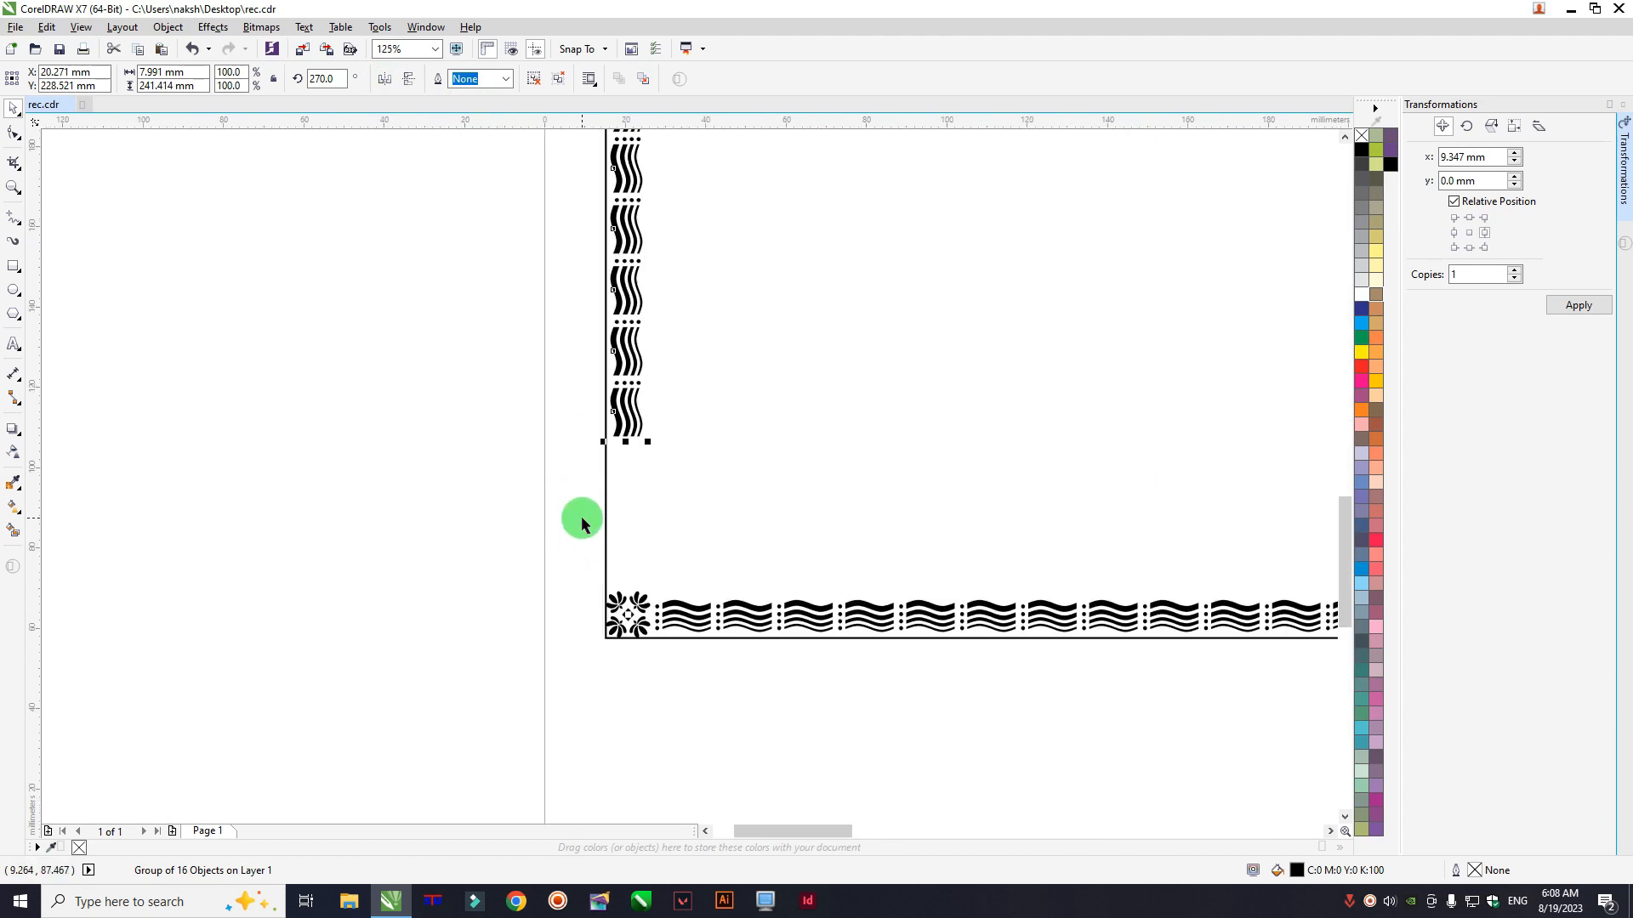
pyautogui.hotkey('ctrl', 'u')
pyautogui.click(582, 519)
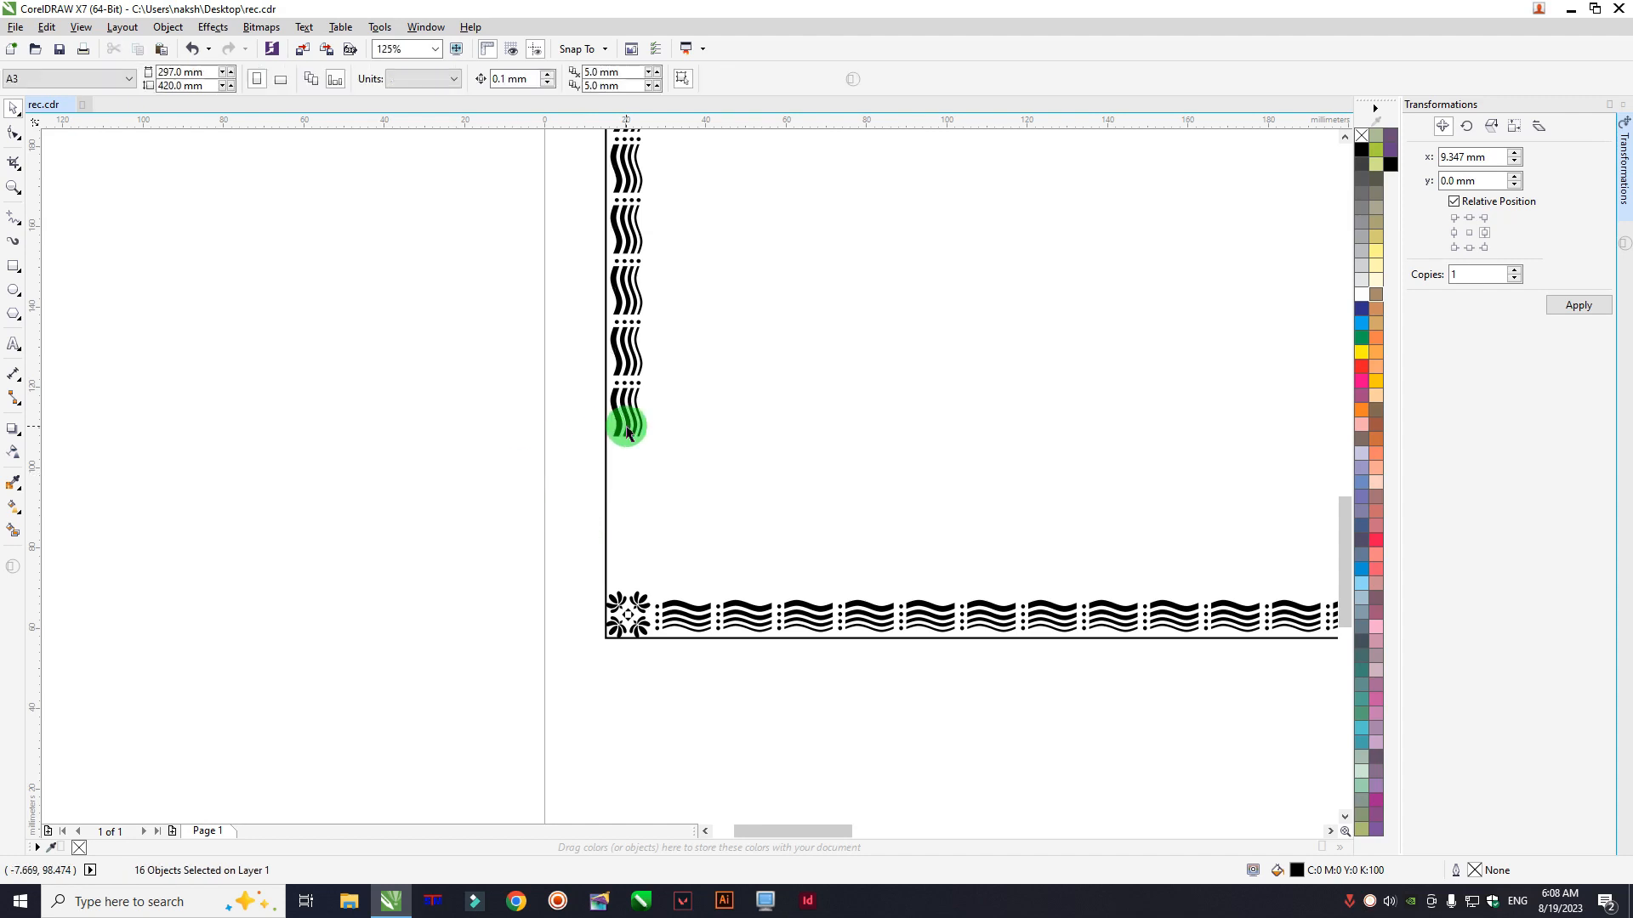
pyautogui.click(641, 406)
pyautogui.click(625, 409)
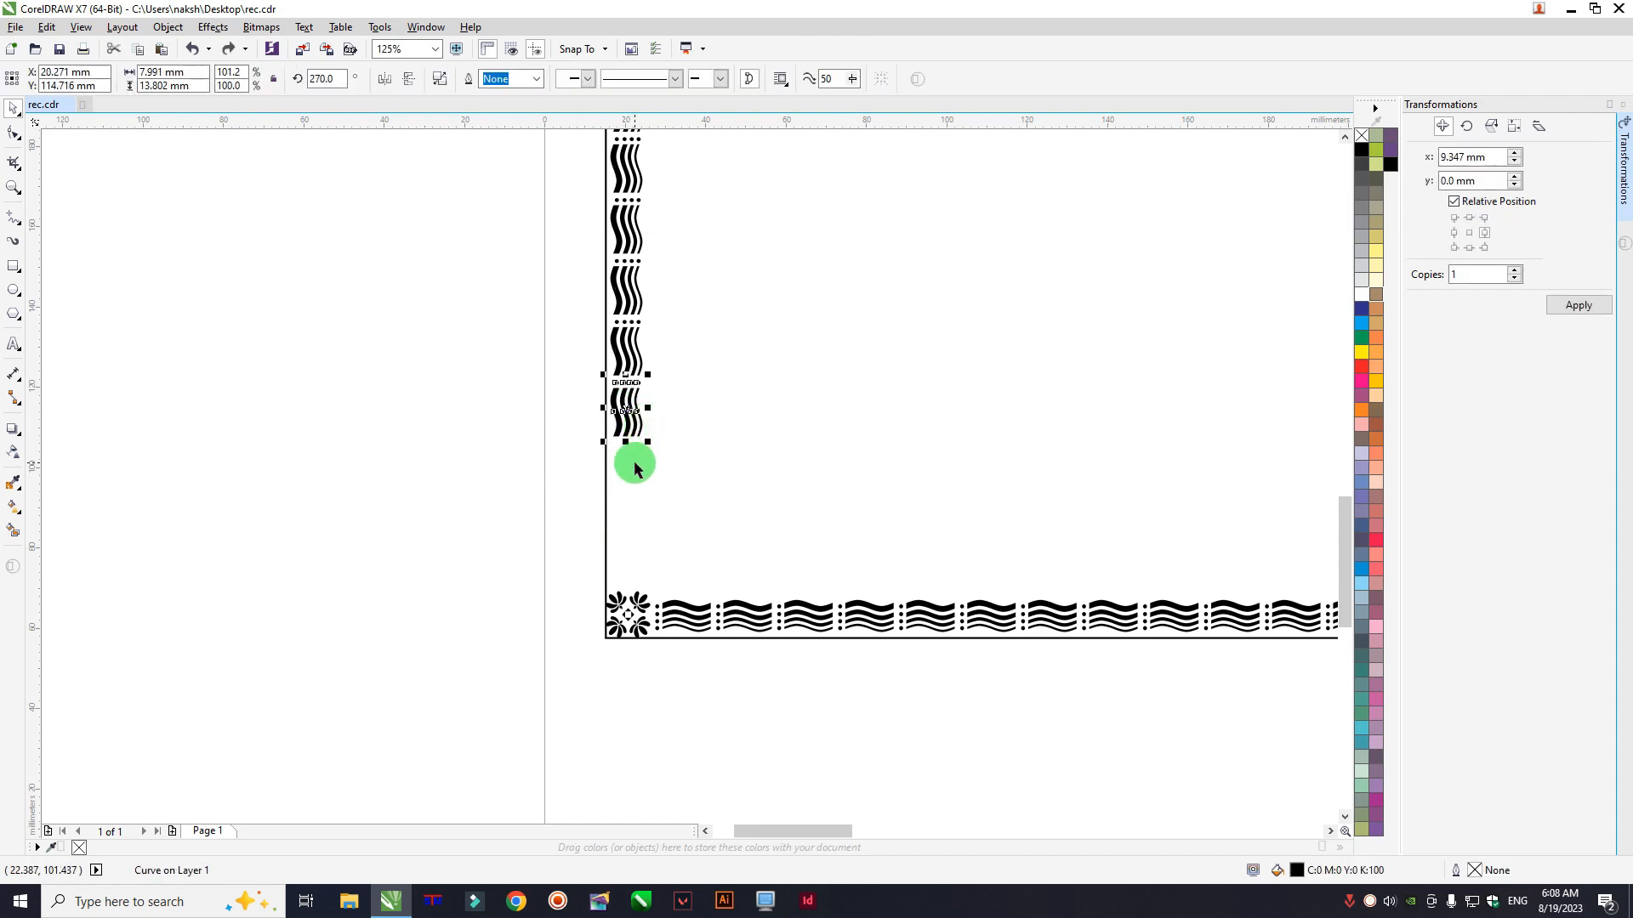
pyautogui.scroll(2, 628, 422)
pyautogui.moveTo(621, 357); pyautogui.dragTo(623, 480)
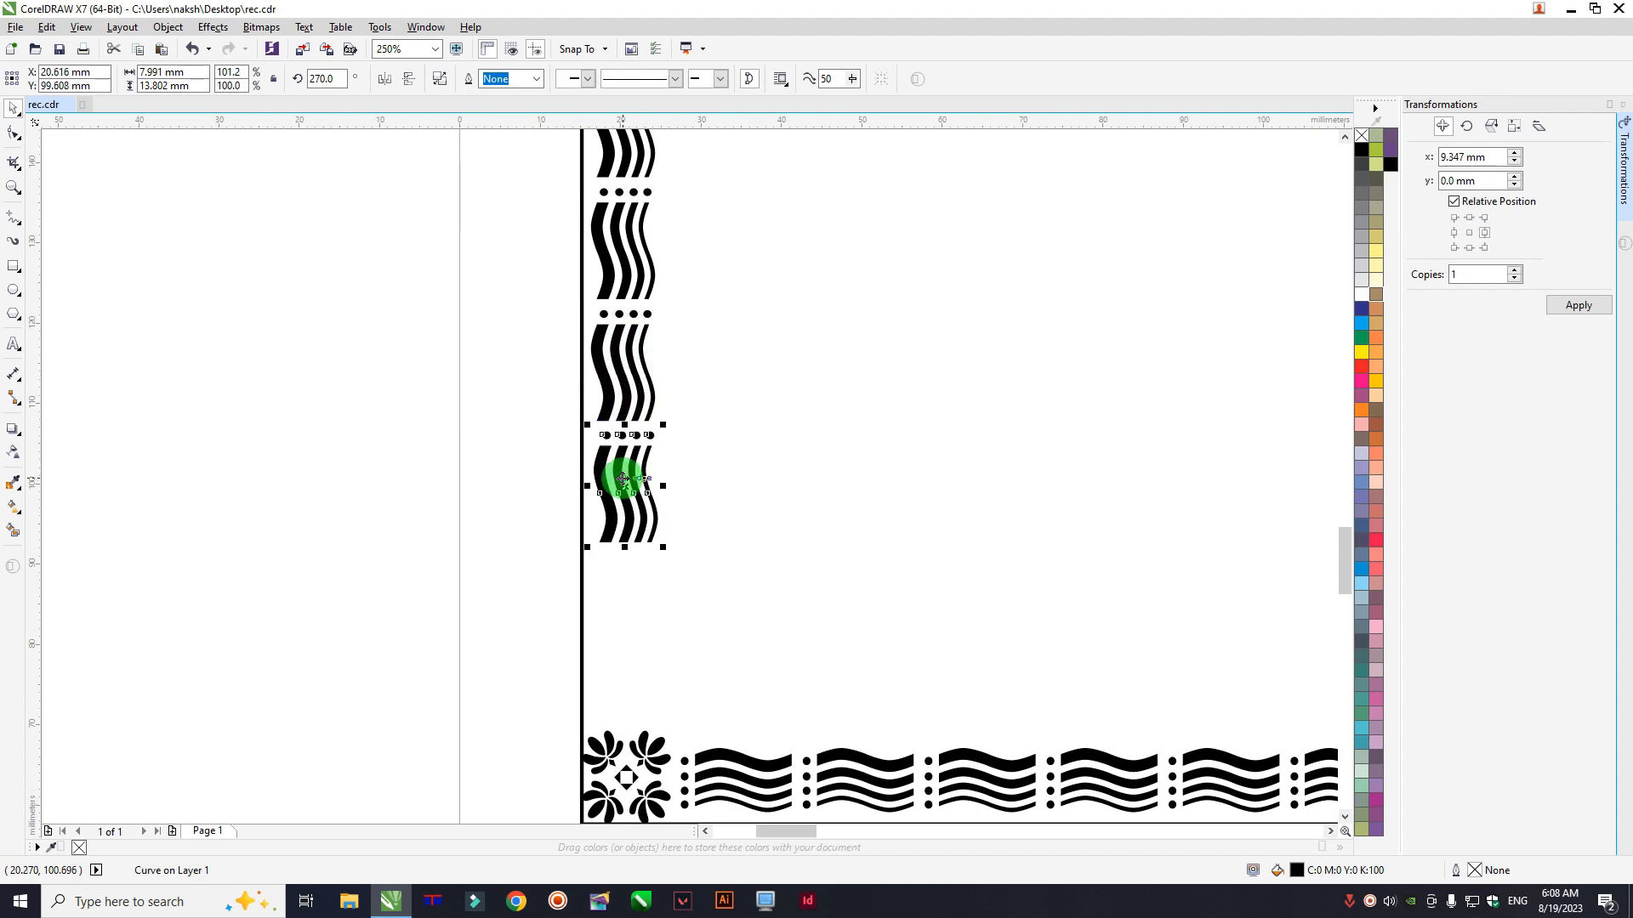
pyautogui.hotkey('ctrl', 'r')
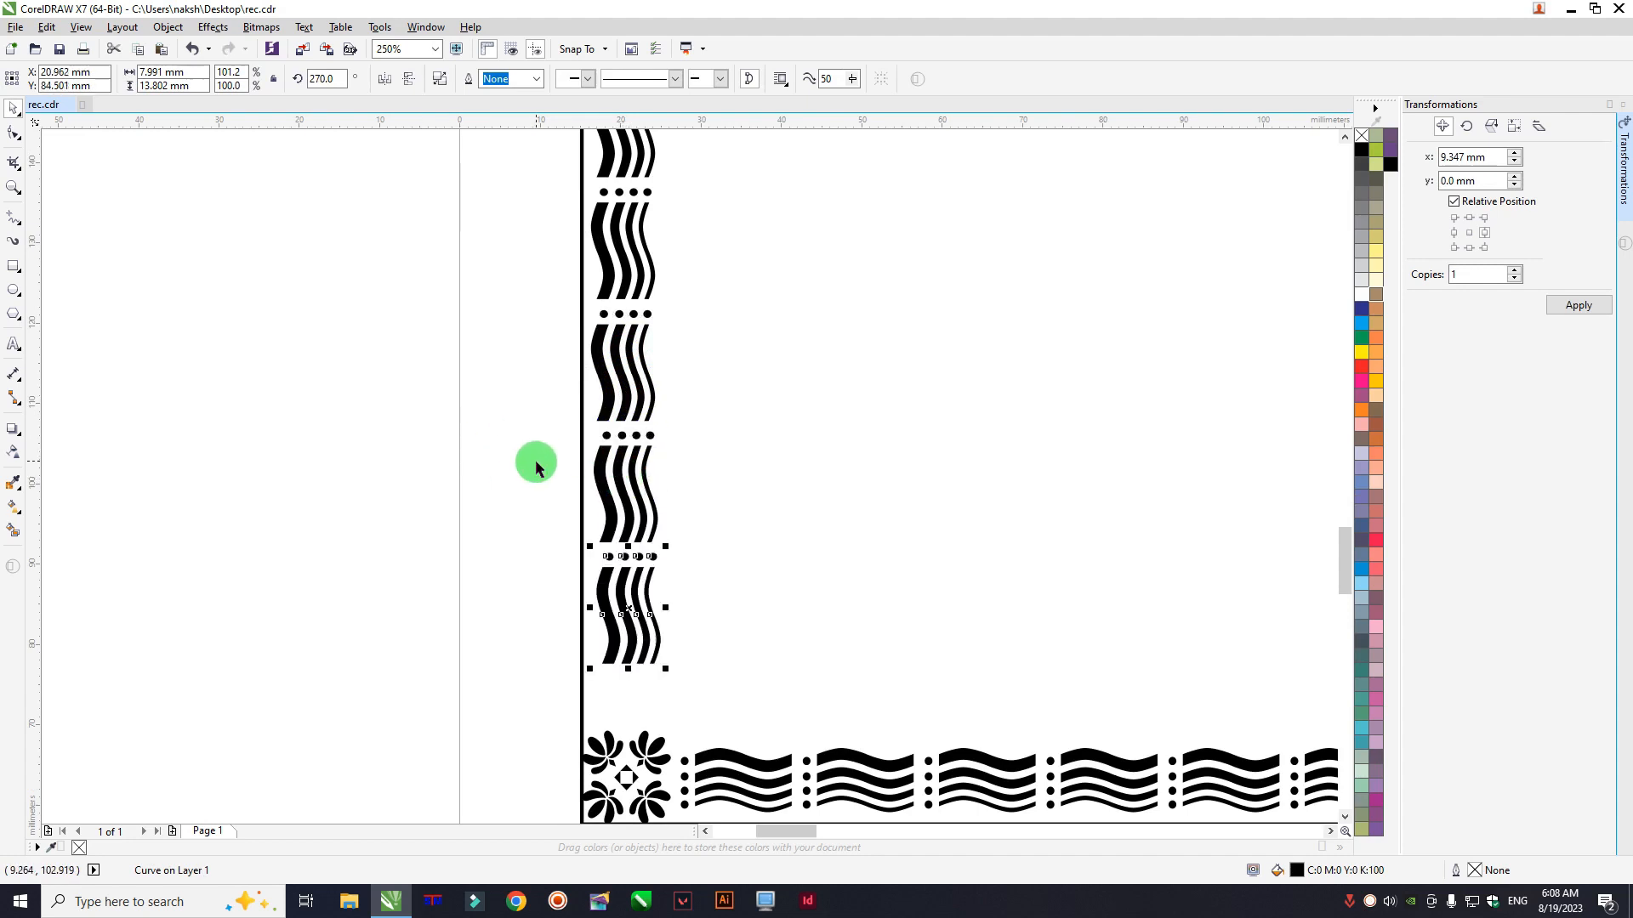
pyautogui.keyDown('shift'); pyautogui.click(601, 463); pyautogui.keyUp('shift')
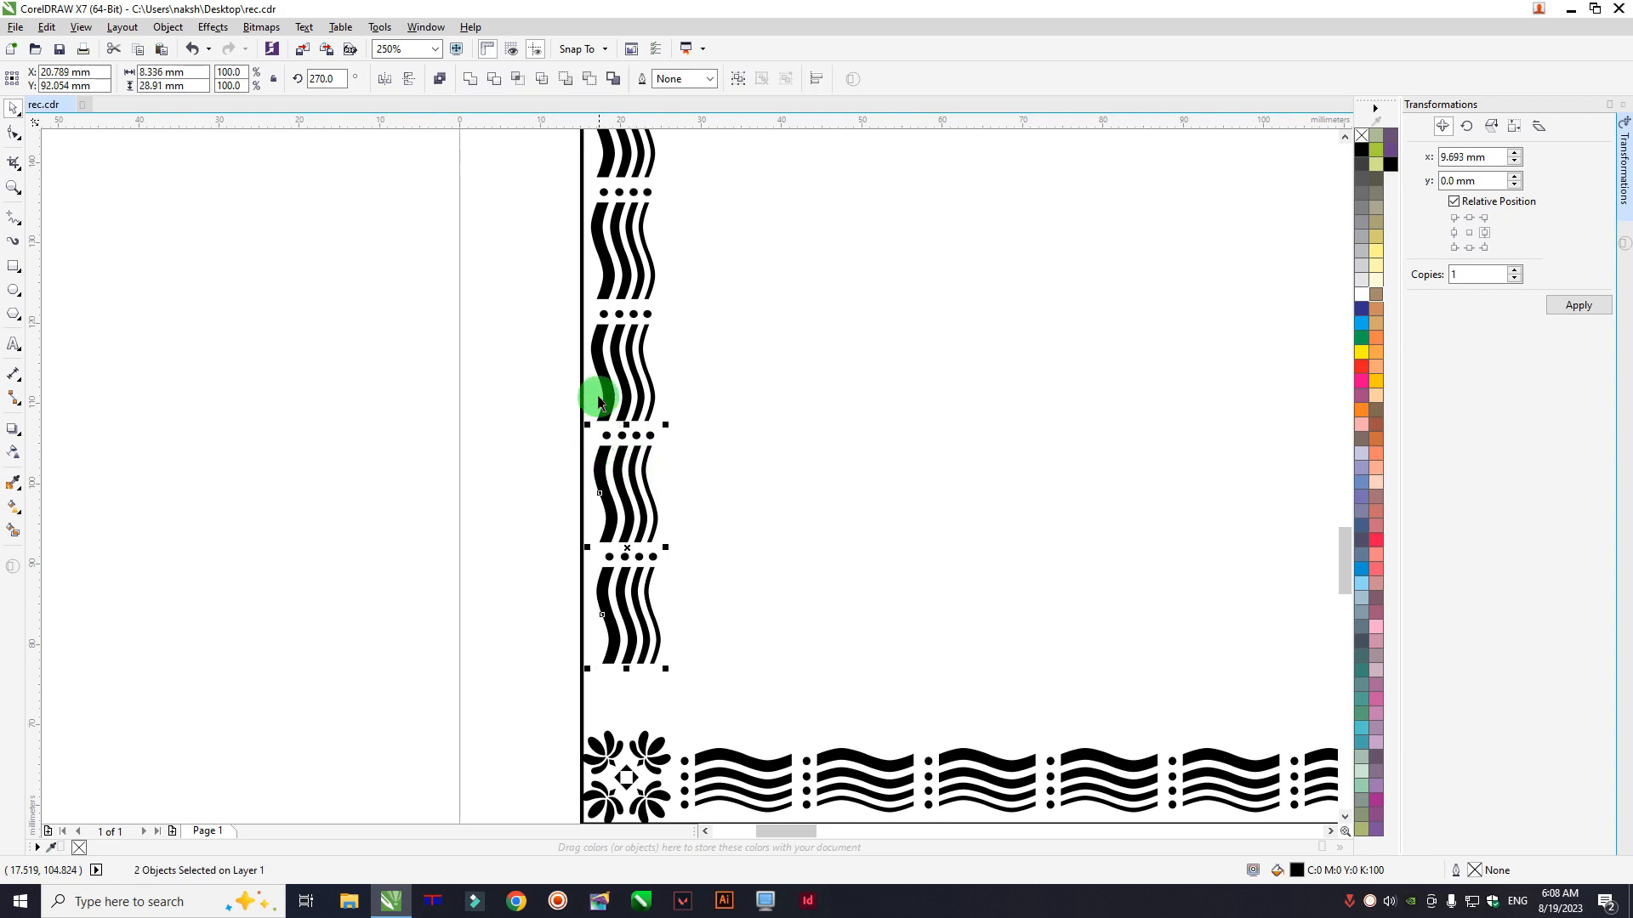
pyautogui.scroll(-5, 598, 346)
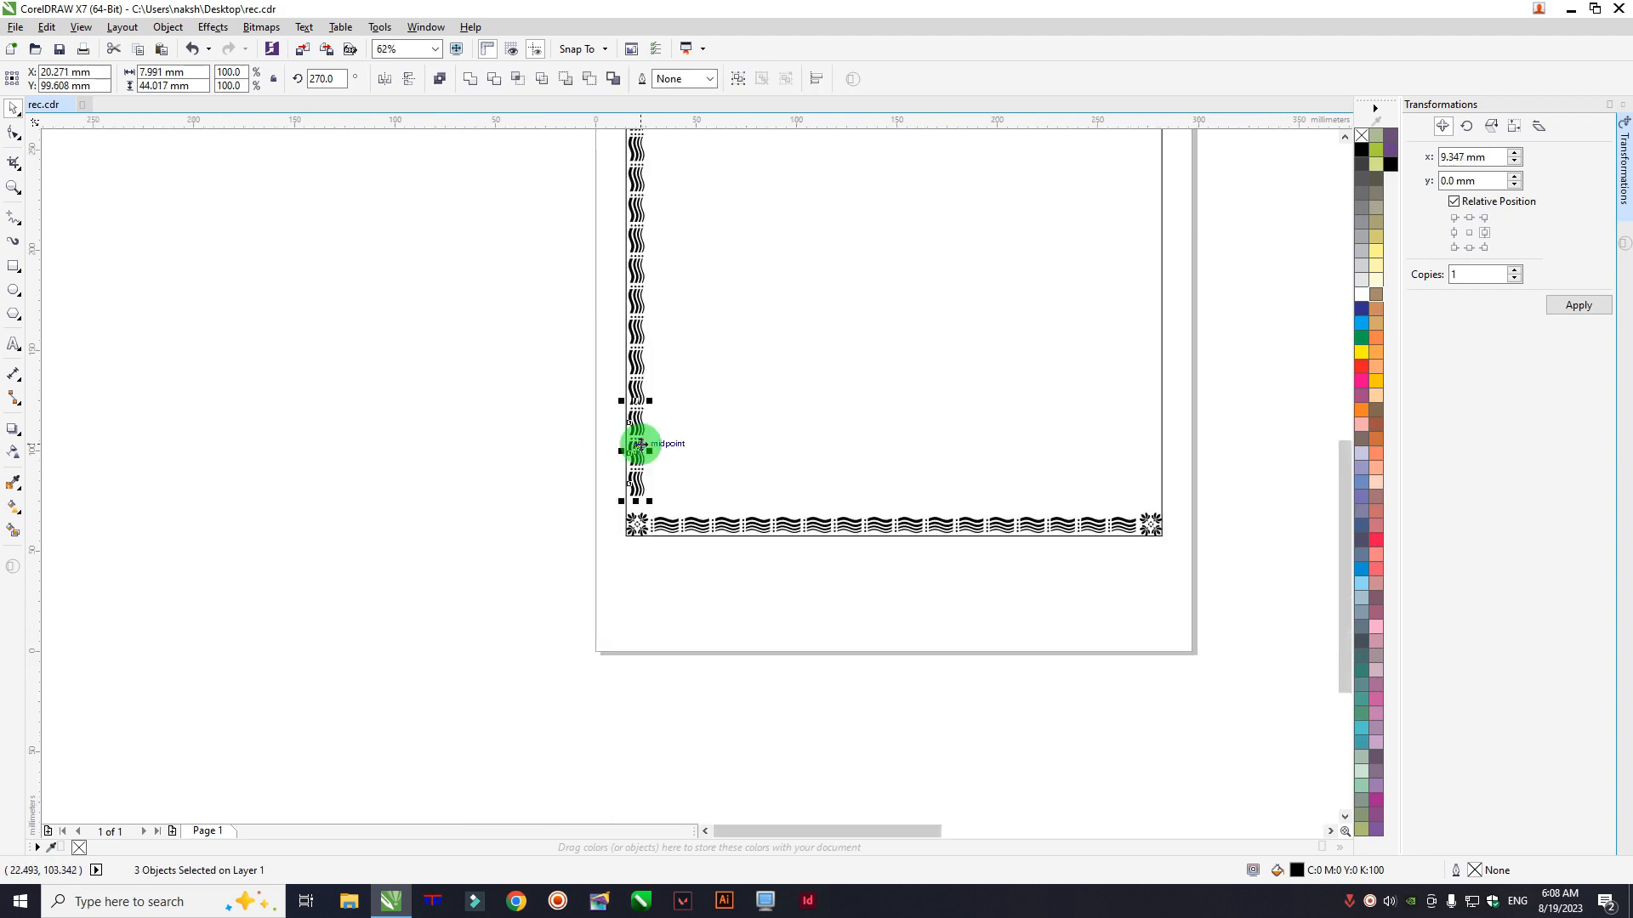
# Step: Stretch the whole left column of ornaments to about 278.4 mm high, toward the lower-left floral ornament, and group it
pyautogui.moveTo(614, 197); pyautogui.dragTo(678, 474)
pyautogui.scroll(6, 637, 465)
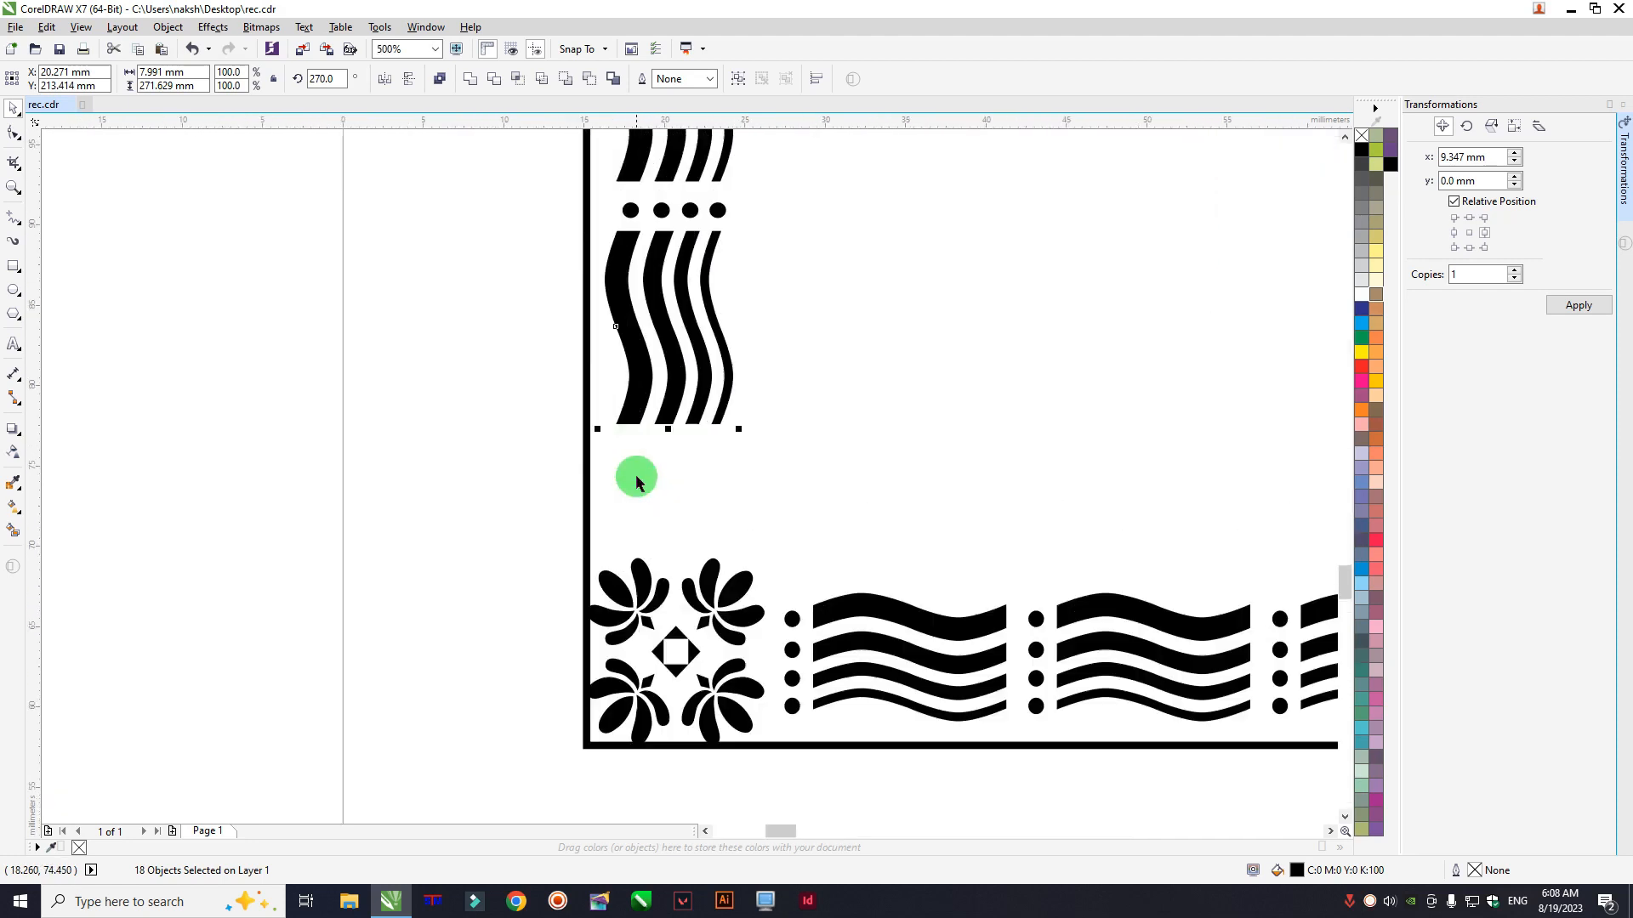
pyautogui.moveTo(671, 430); pyautogui.dragTo(677, 538)
pyautogui.scroll(-8, 609, 484)
pyautogui.scroll(2, 626, 386)
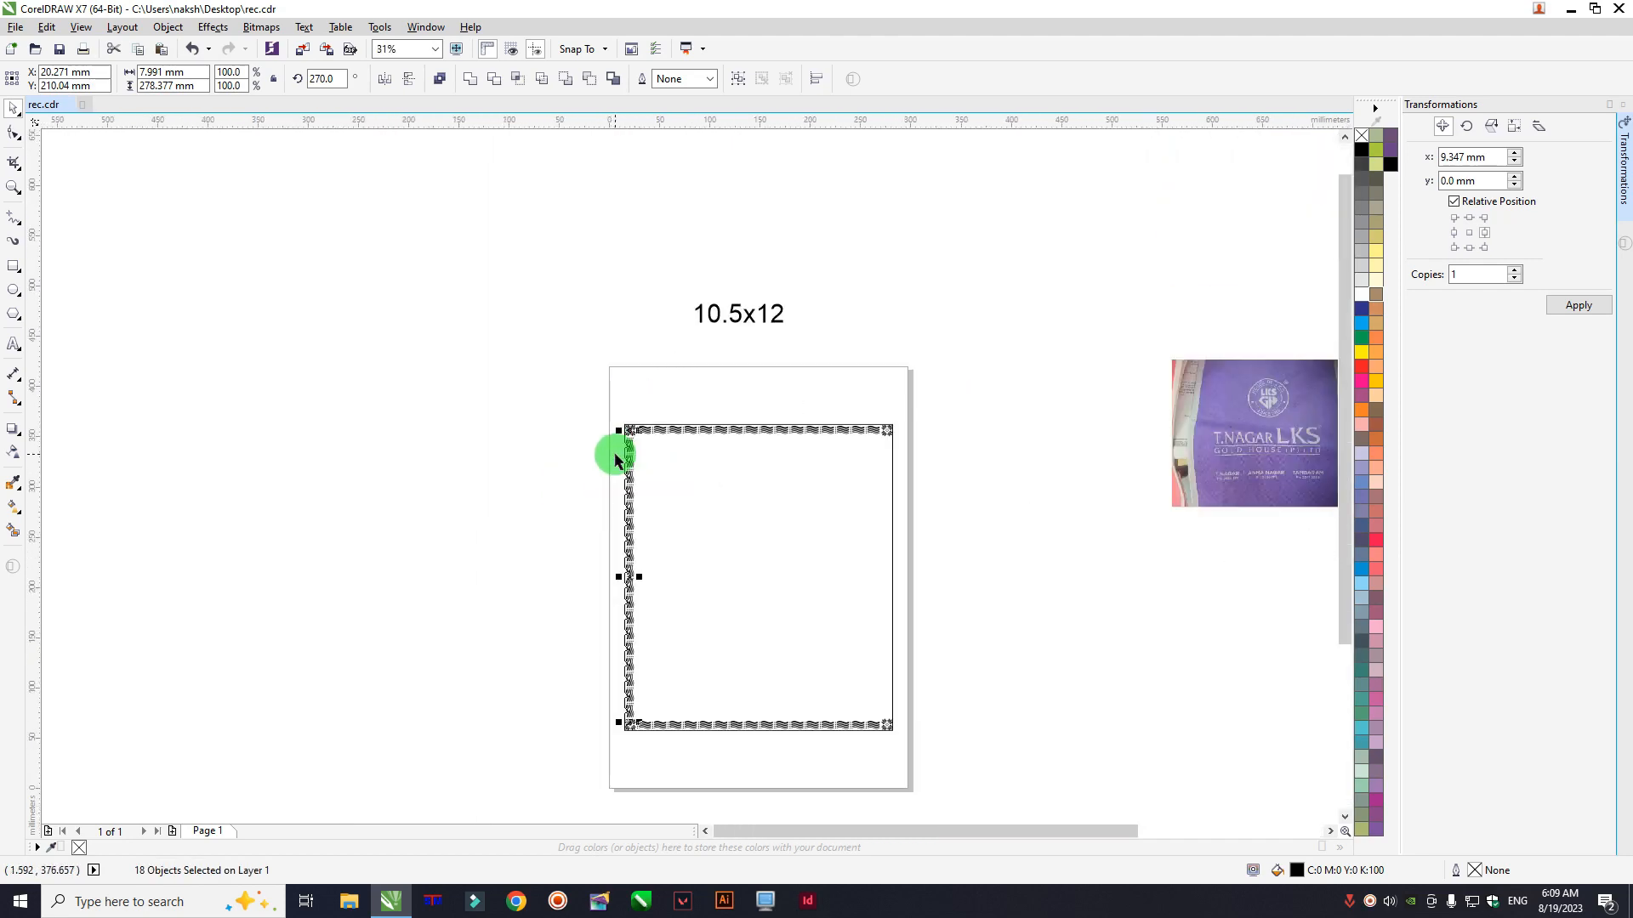
pyautogui.scroll(2, 618, 460)
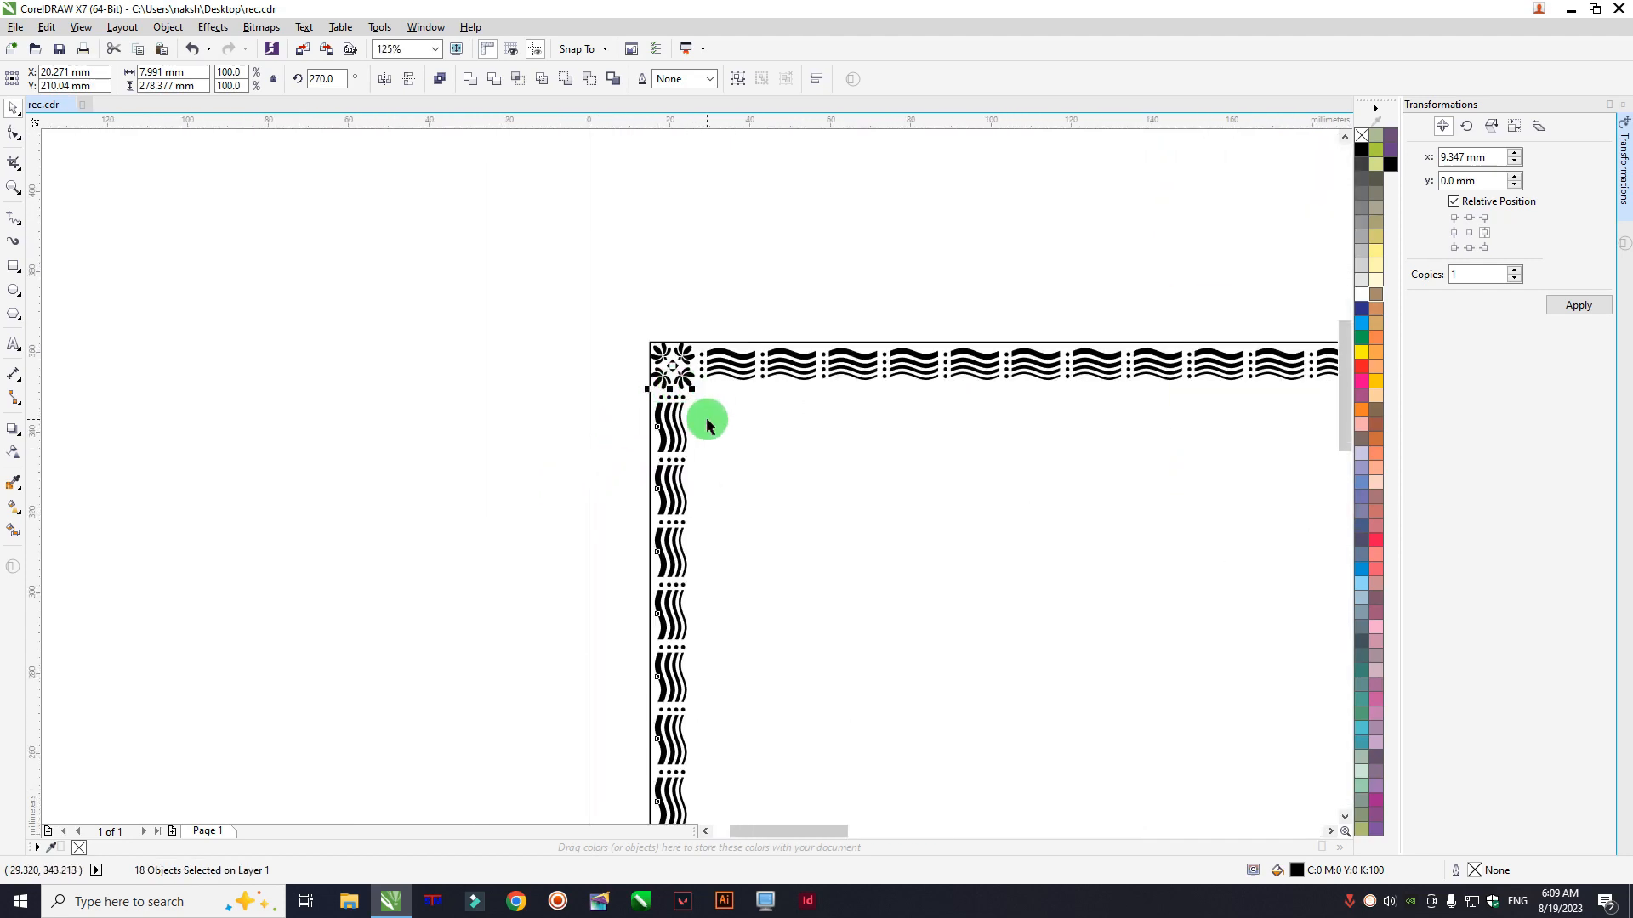
pyautogui.hotkey('ctrl', 'g')
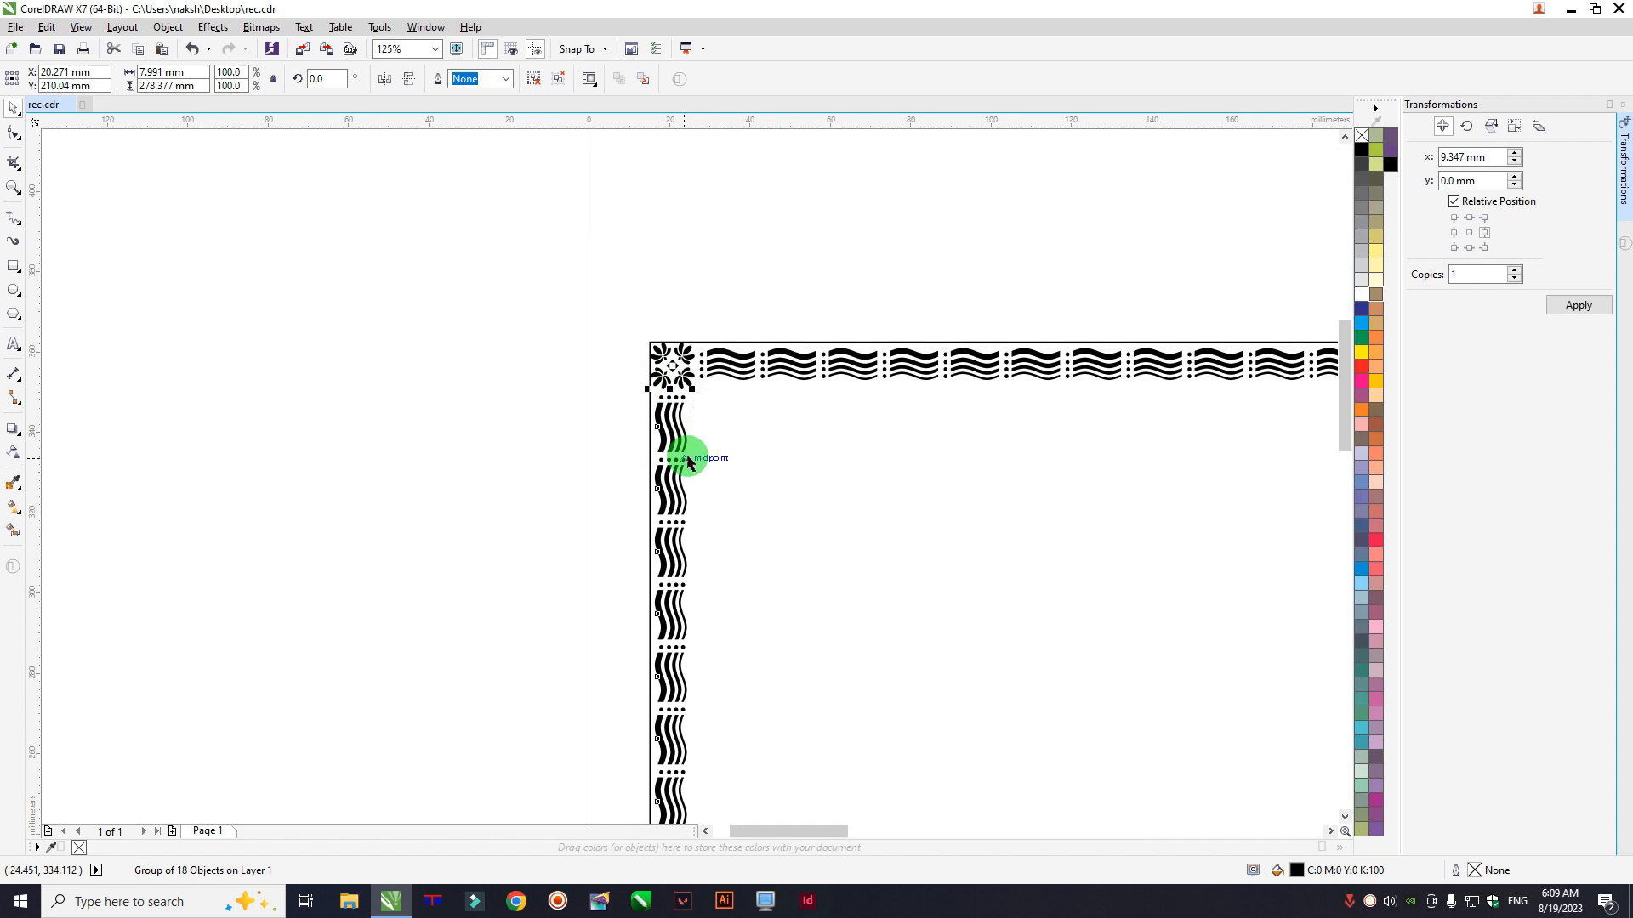
# Step: Duplicate the grouped left column and align the copy to the rectangle's right edge
pyautogui.scroll(-2, 442, 502)
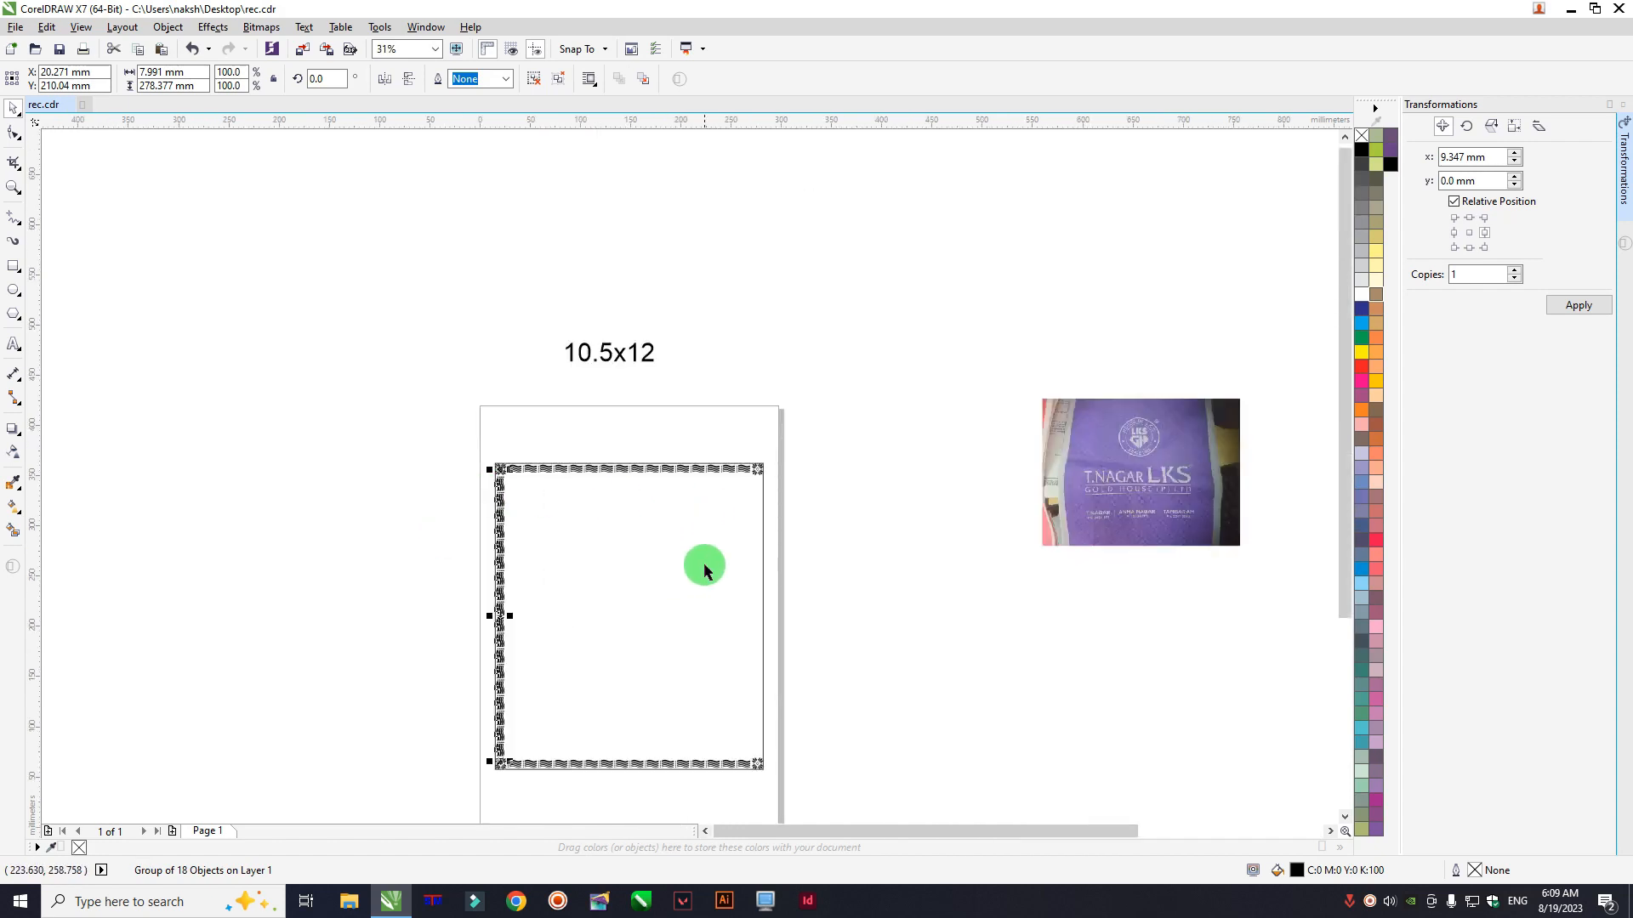
pyautogui.scroll(1, 704, 566)
pyautogui.keyDown('shift'); pyautogui.click(649, 510); pyautogui.keyUp('shift')
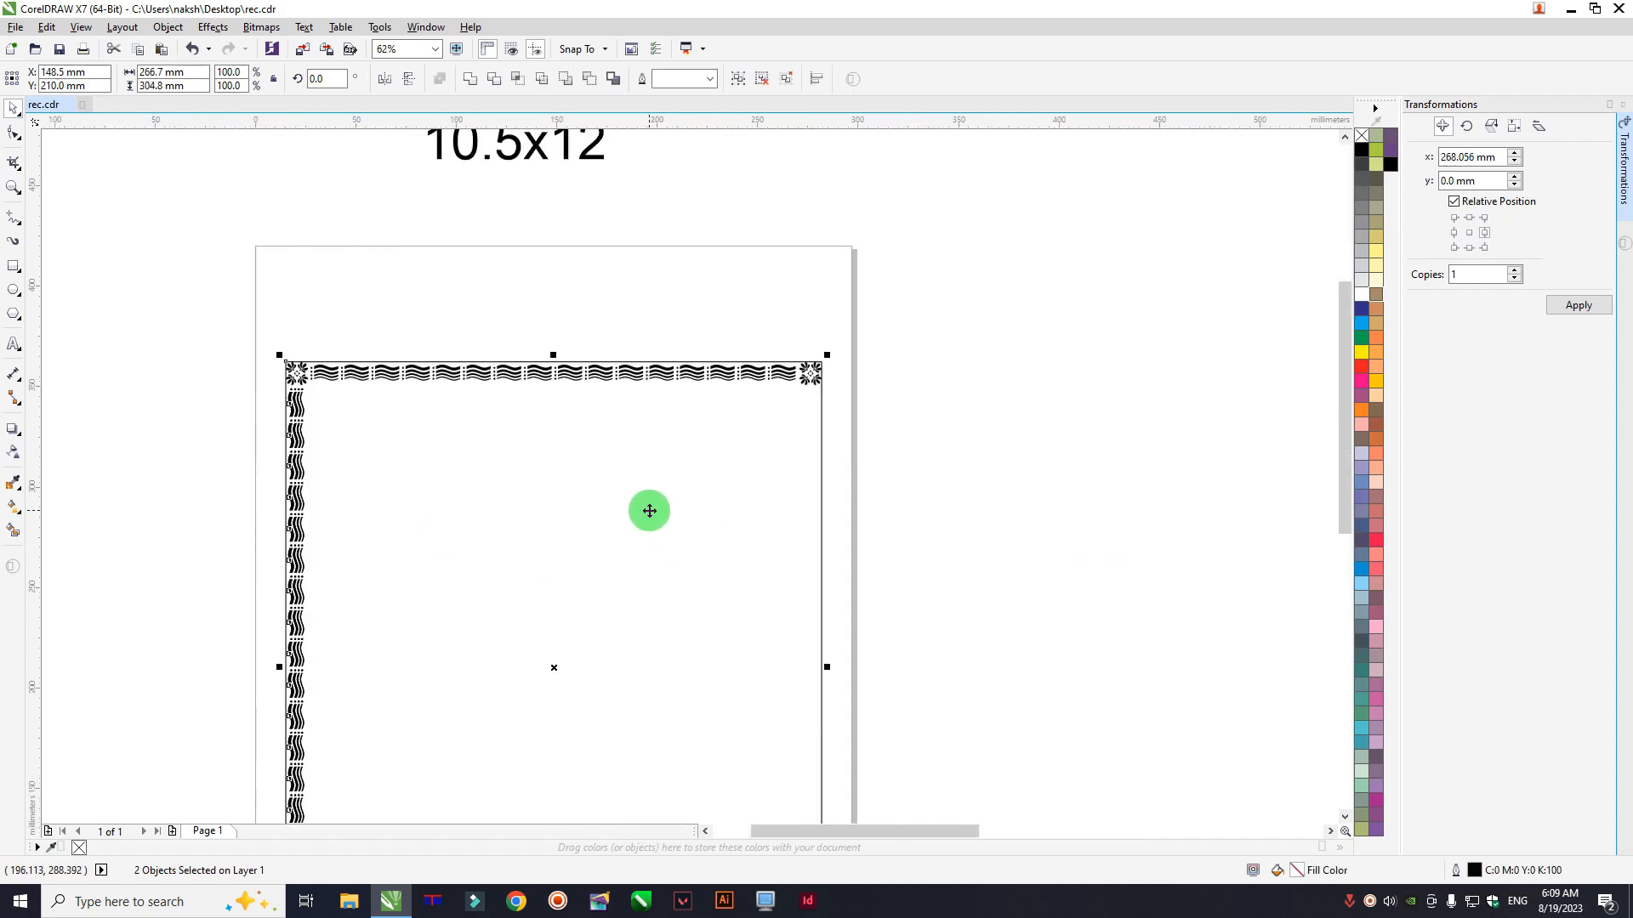
pyautogui.click(845, 362)
# Step: Nudge the right column left to an X position of 277.254 mm, beneath the upper-right floral ornament
pyautogui.scroll(3, 842, 366)
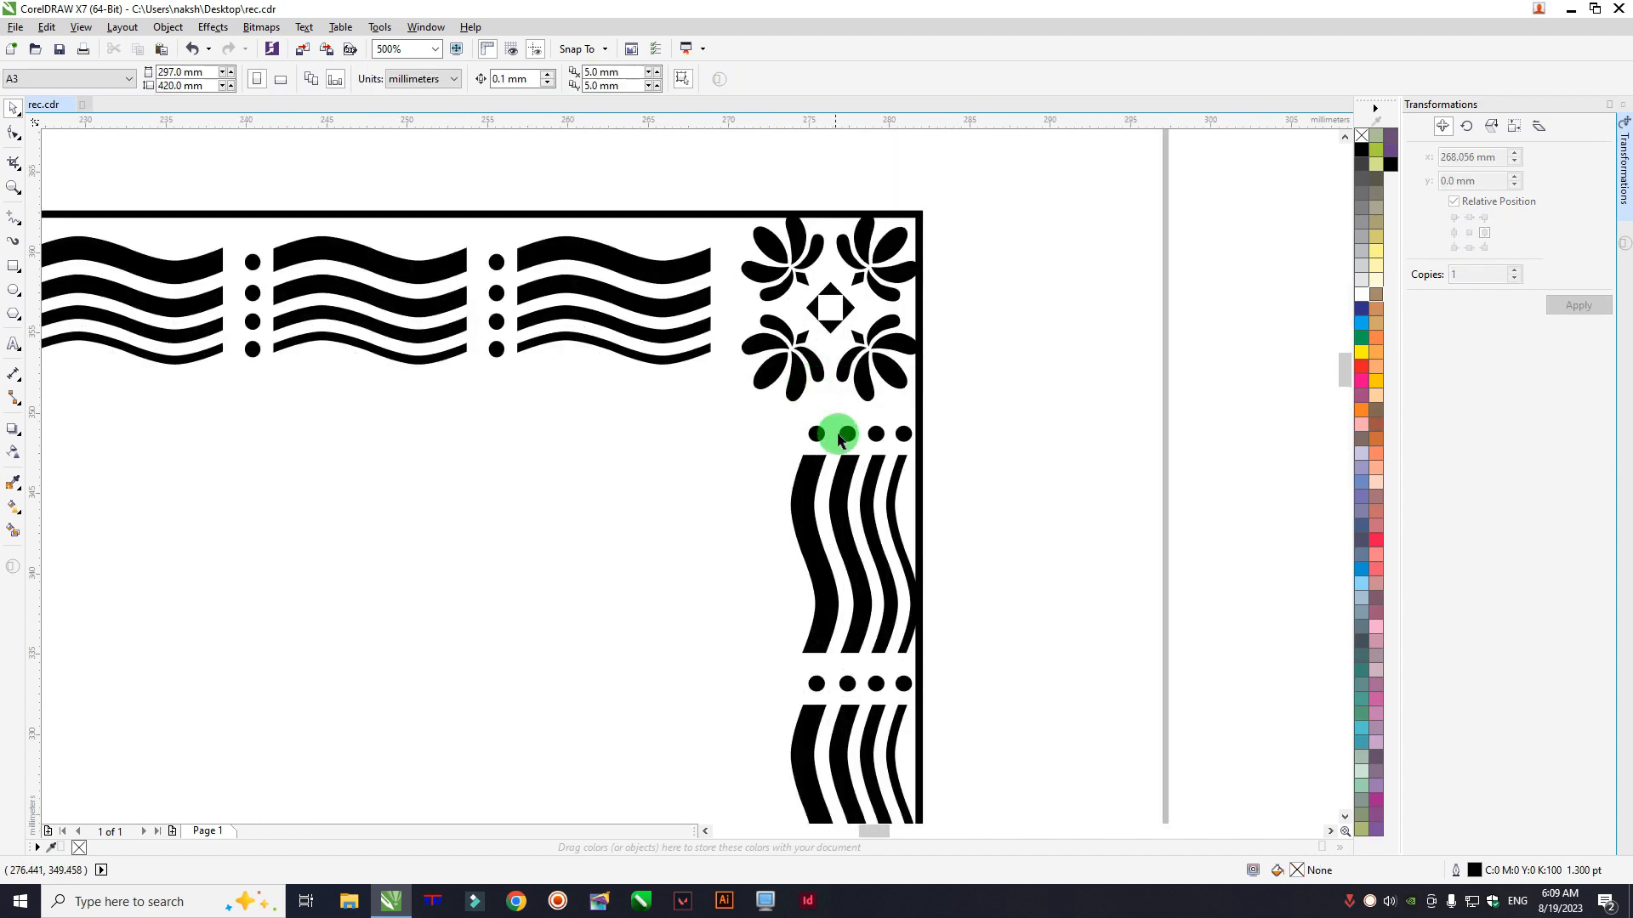
pyautogui.click(847, 438)
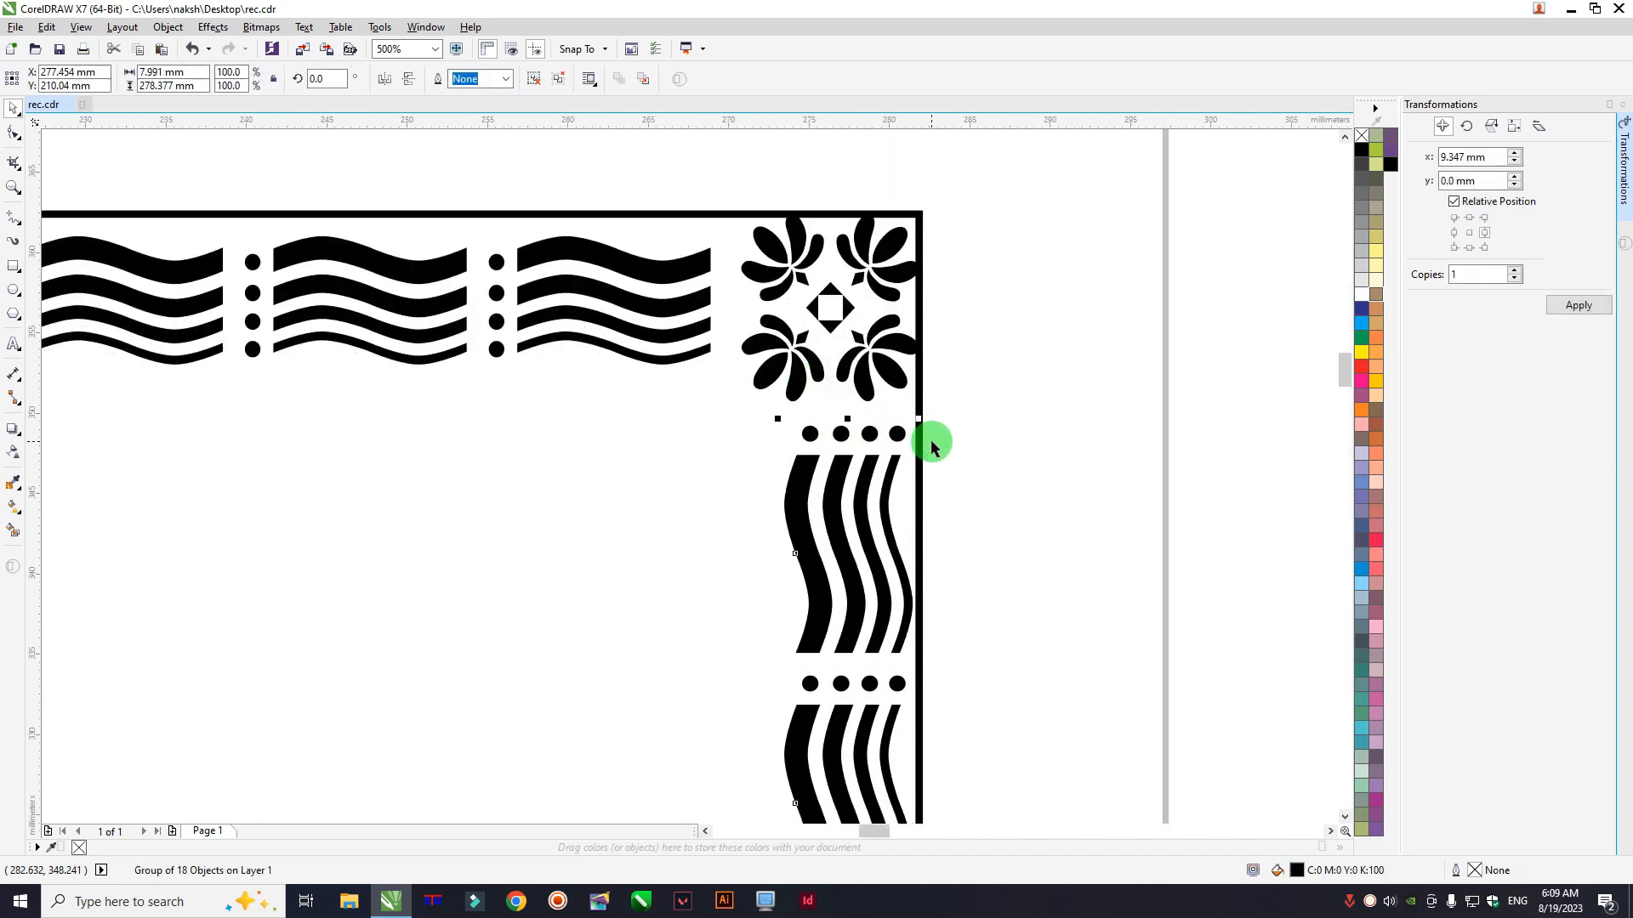
pyautogui.scroll(-3, 931, 442)
pyautogui.scroll(3, 889, 348)
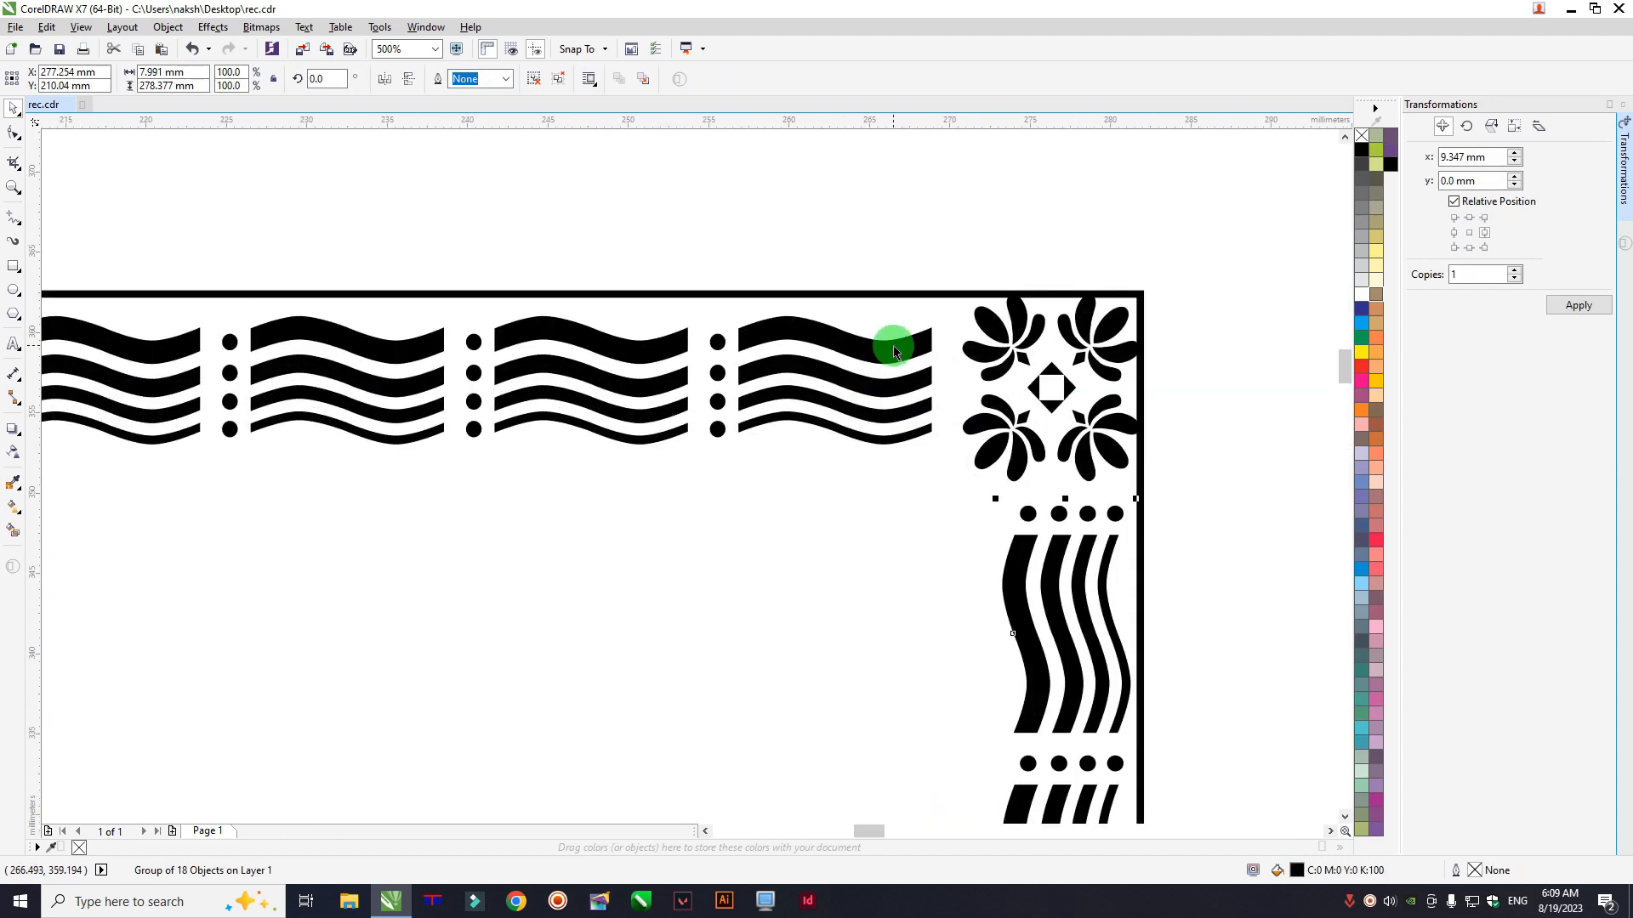
# Step: Check how the wavy-line rows and columns line up with the floral ornaments at the border's corners
pyautogui.click(895, 354)
pyautogui.click(893, 310)
pyautogui.scroll(-4, 918, 360)
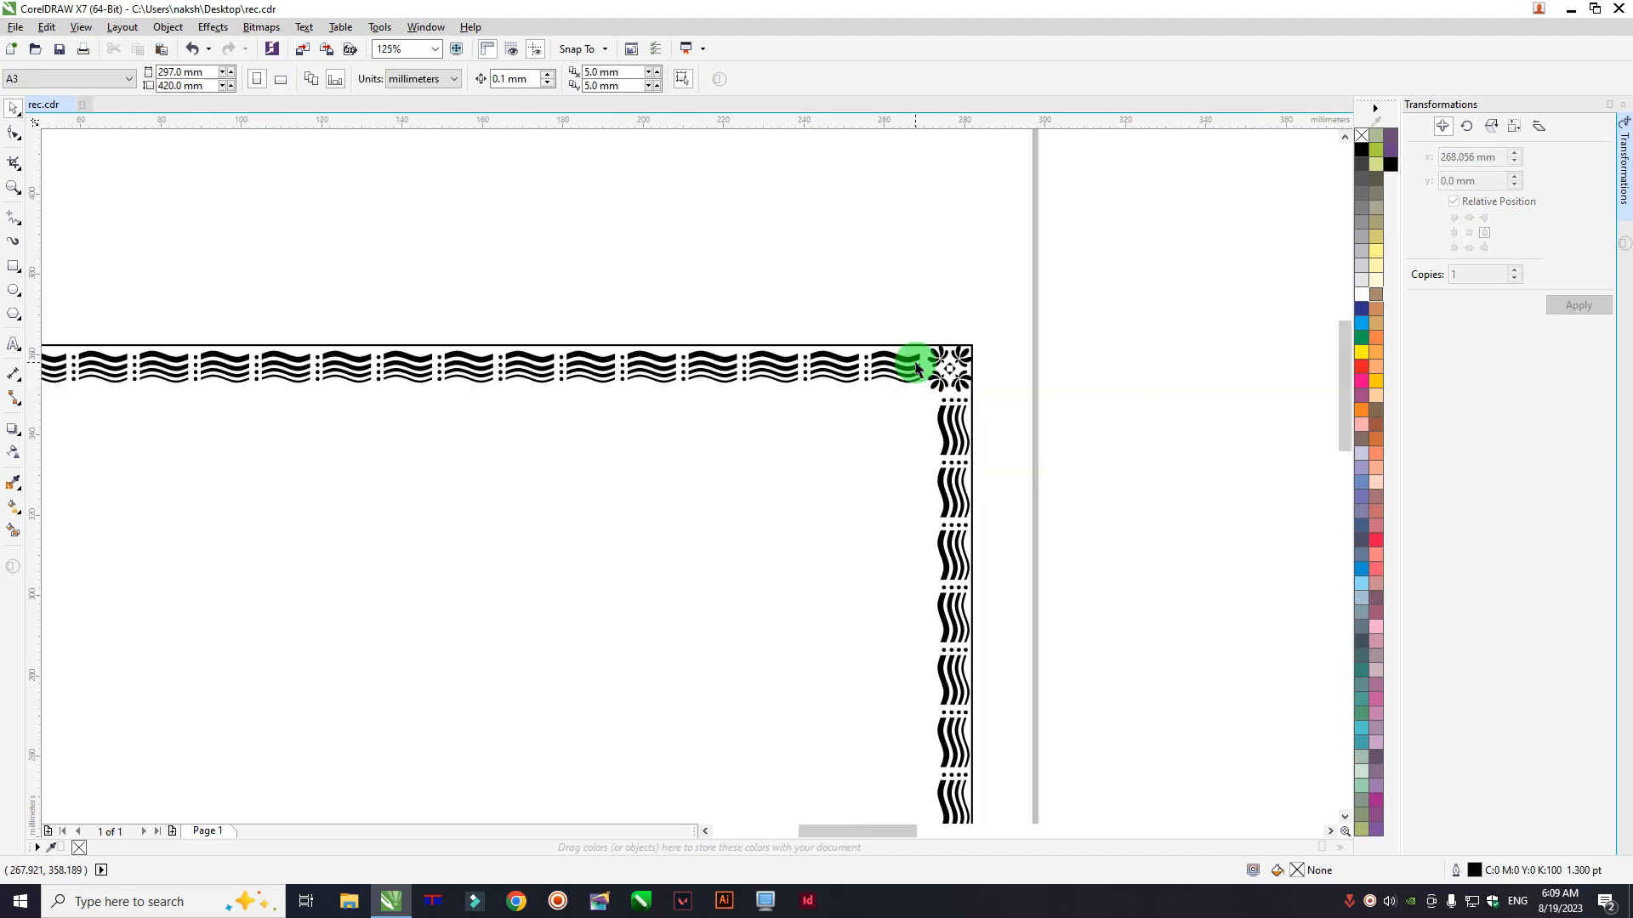
pyautogui.scroll(4, 897, 636)
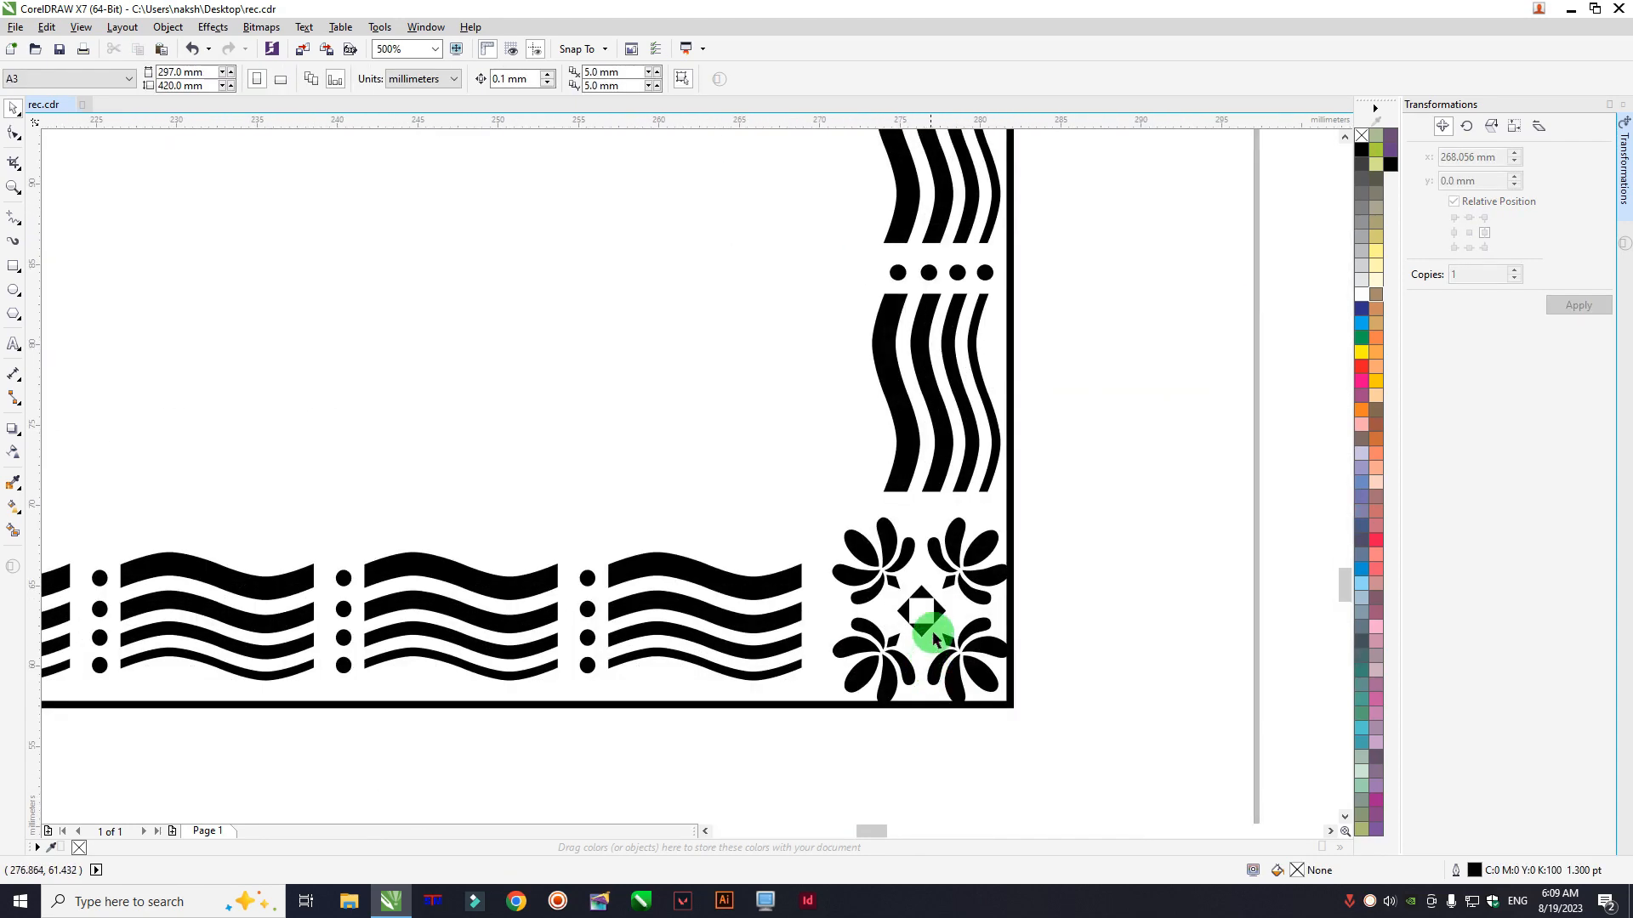
pyautogui.scroll(-4, 897, 598)
pyautogui.scroll(4, 722, 594)
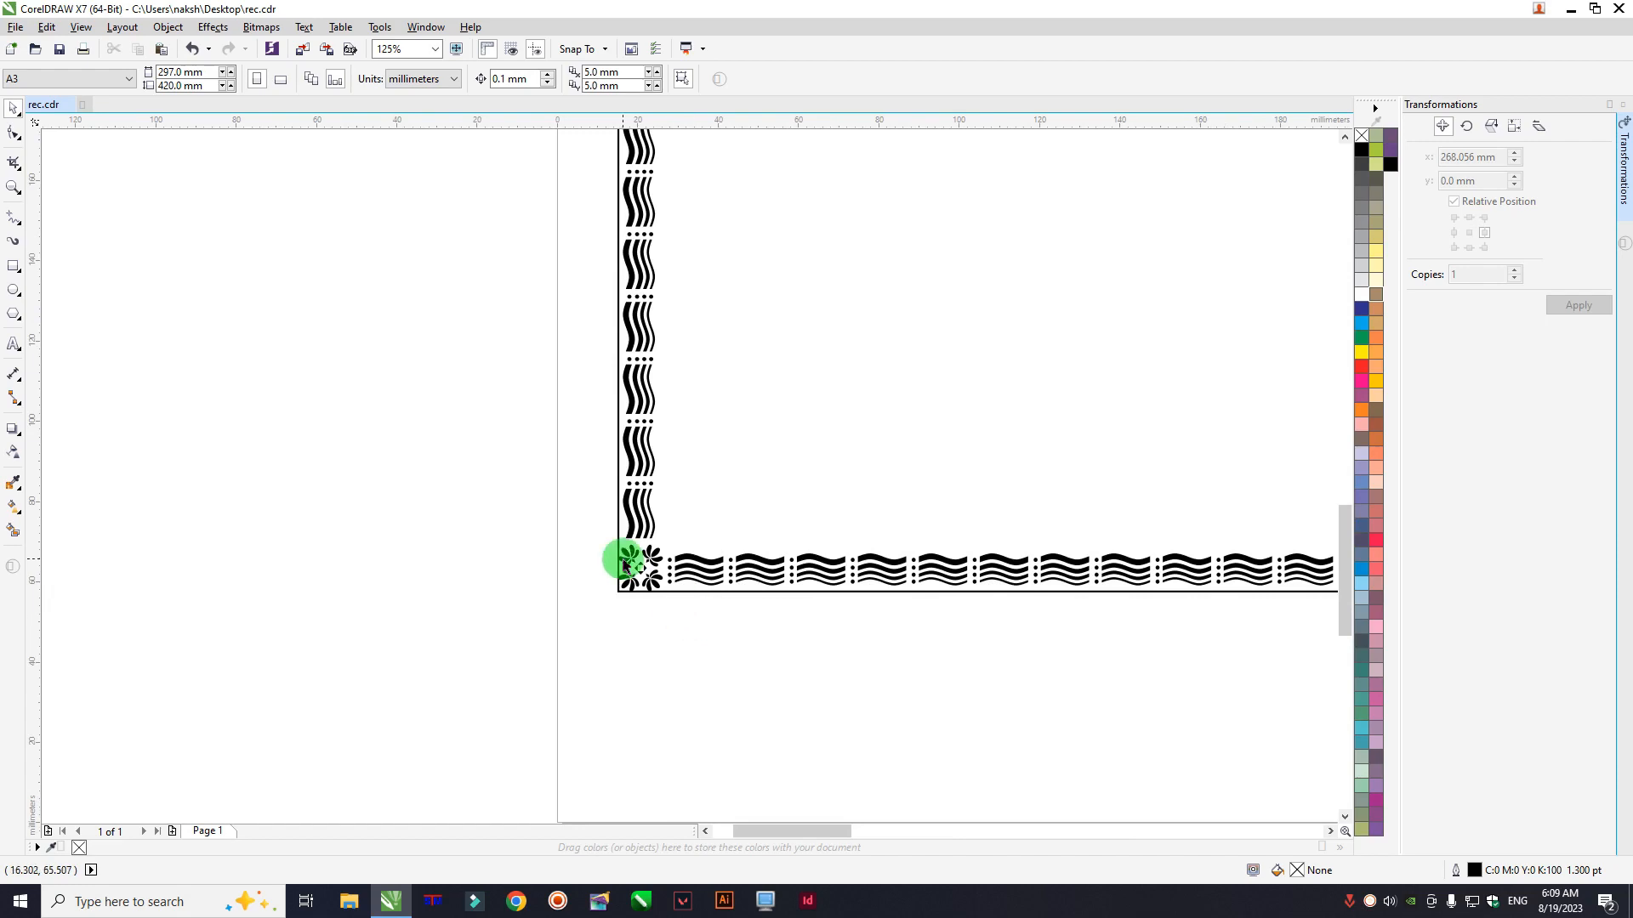
pyautogui.scroll(-4, 625, 553)
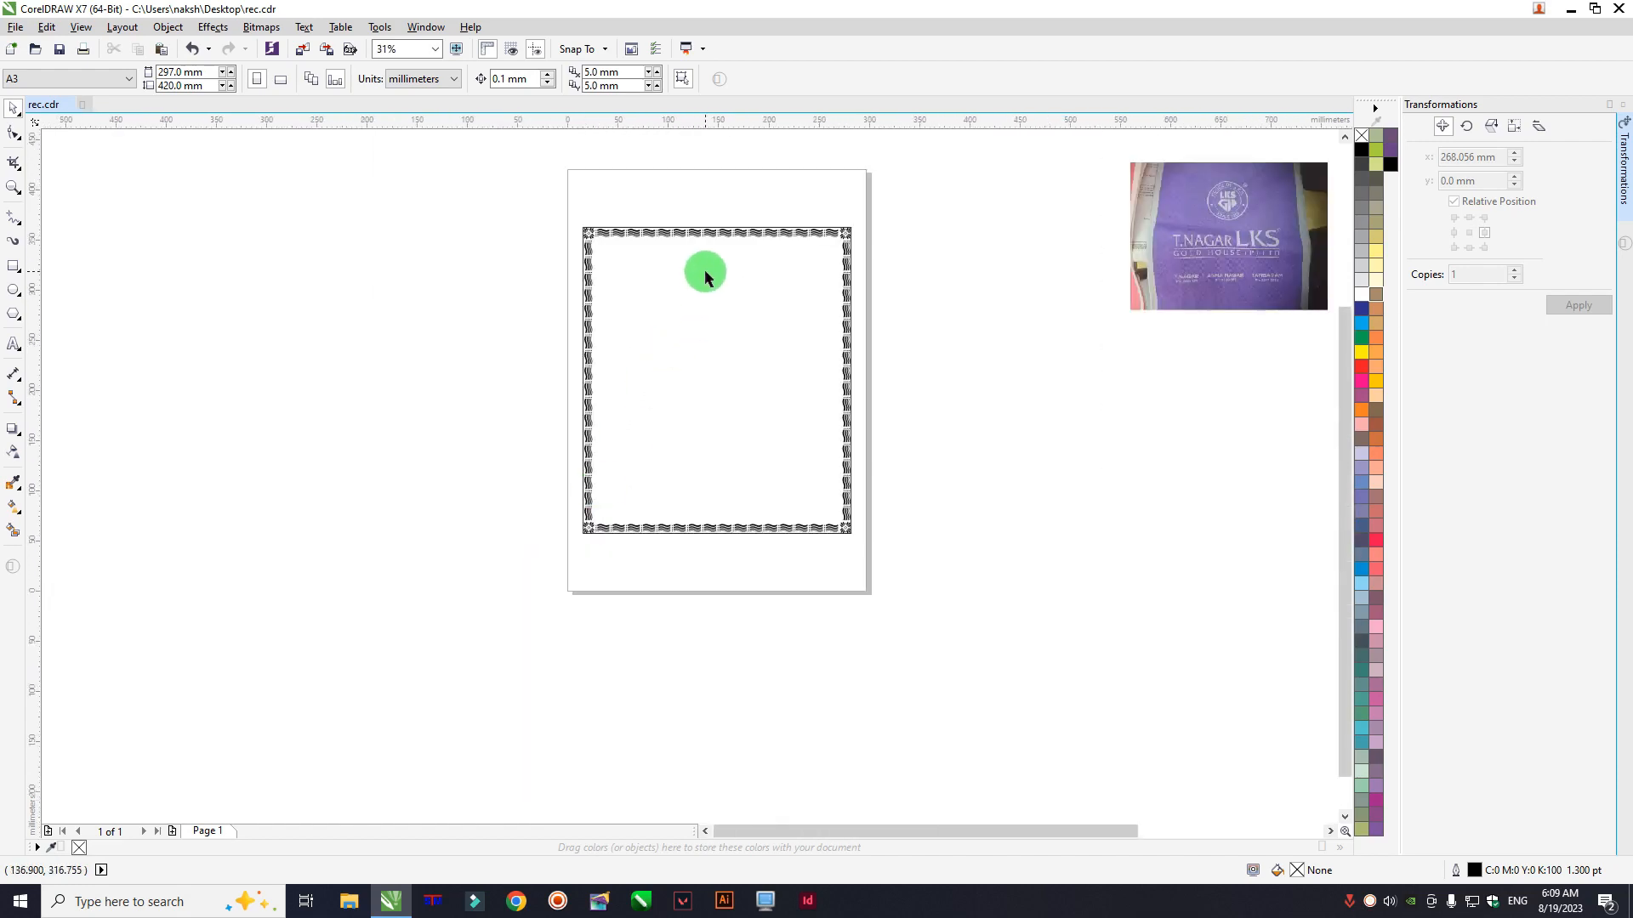
# Step: Delete the rectangle outline around the border and group all the border ornaments together
pyautogui.scroll(3, 697, 207)
pyautogui.scroll(2, 697, 208)
pyautogui.click(618, 324)
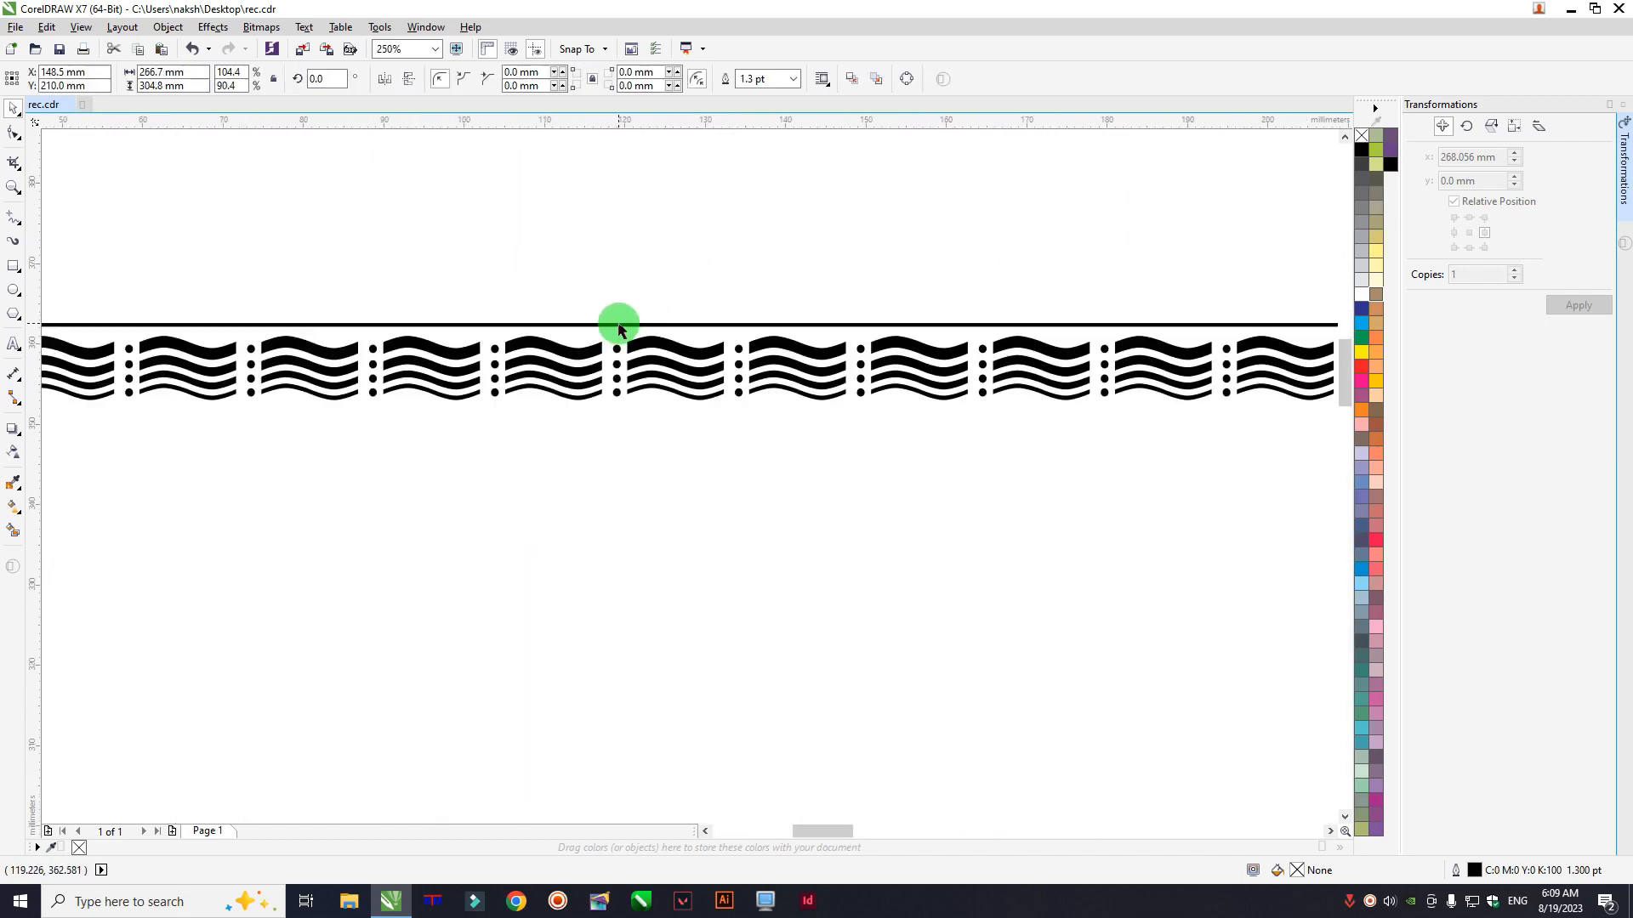
pyautogui.press('Delete')
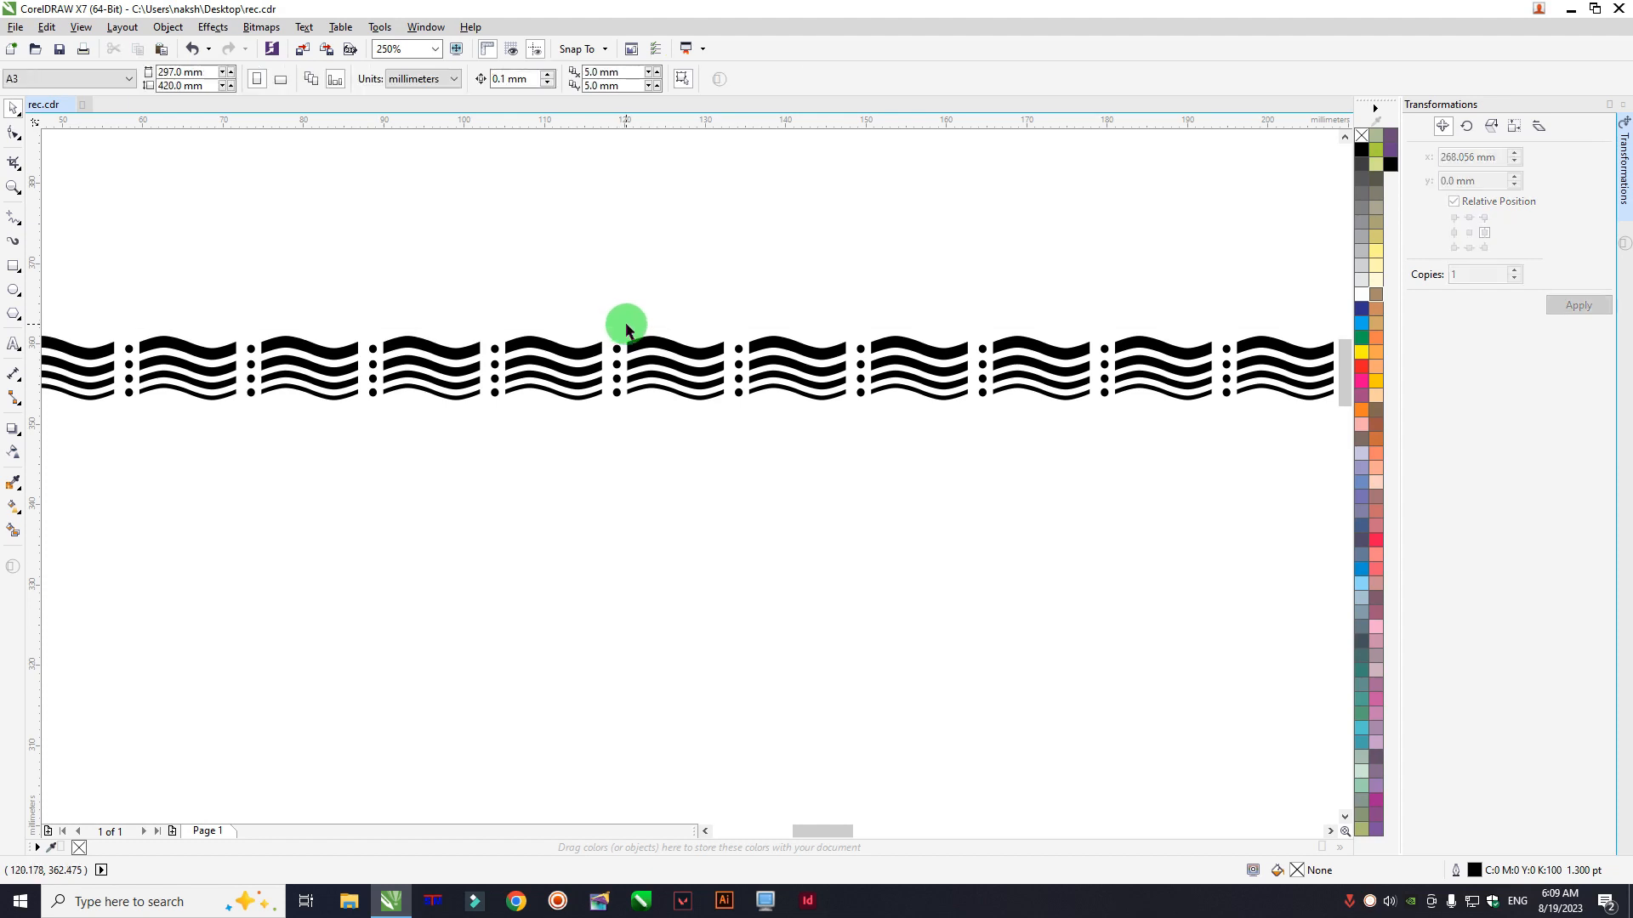
pyautogui.scroll(-3, 521, 303)
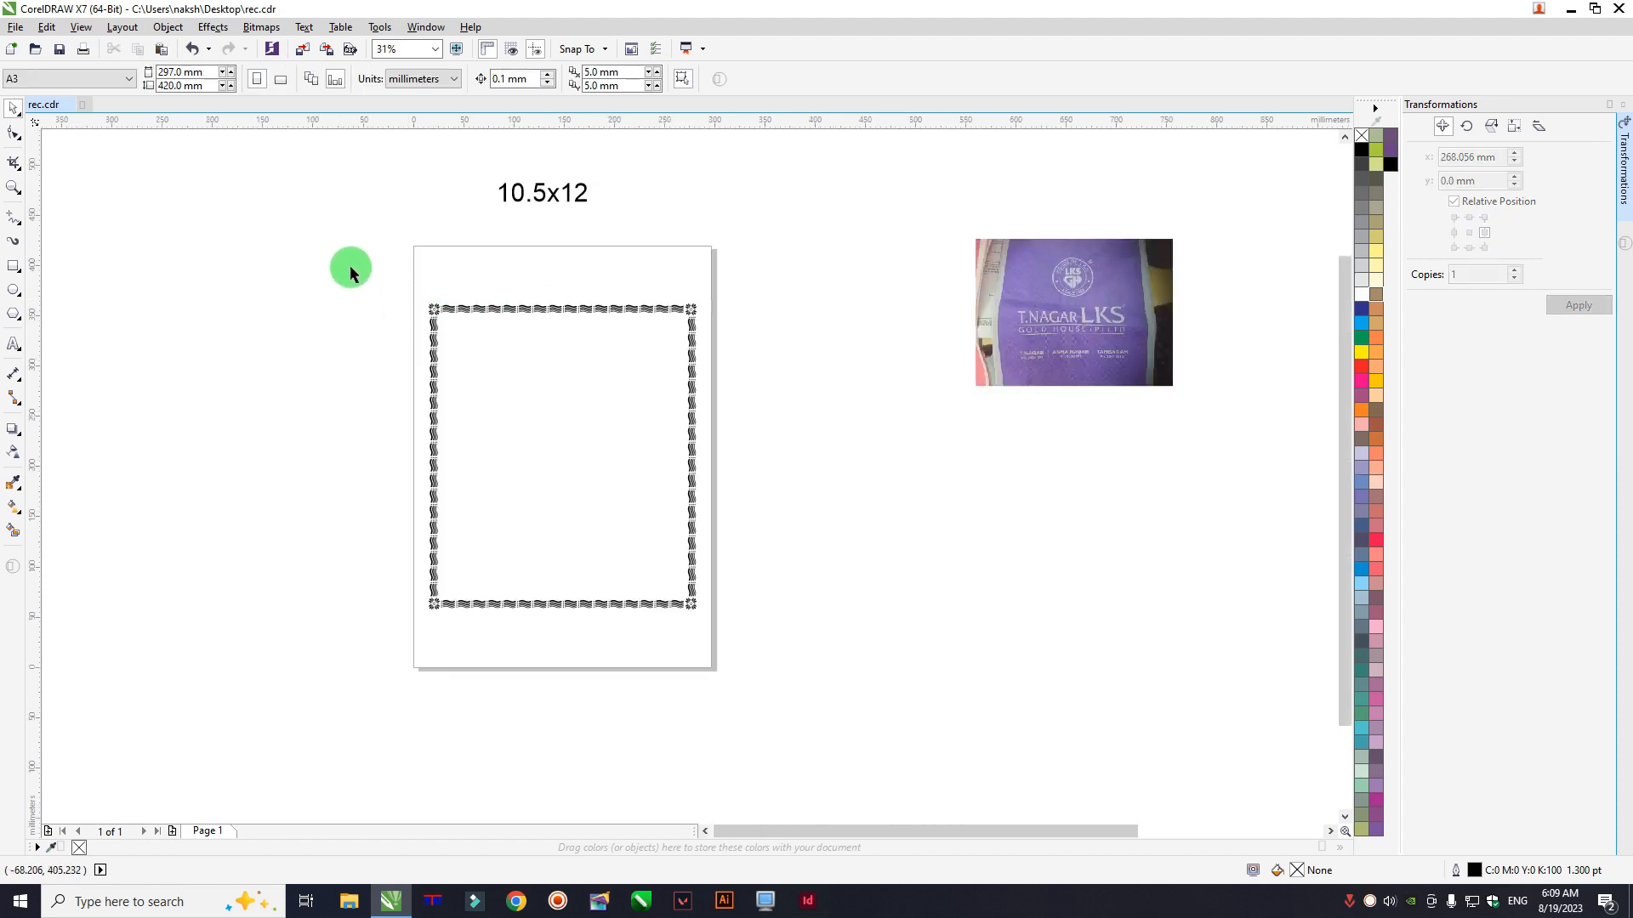
pyautogui.moveTo(349, 265); pyautogui.dragTo(784, 644)
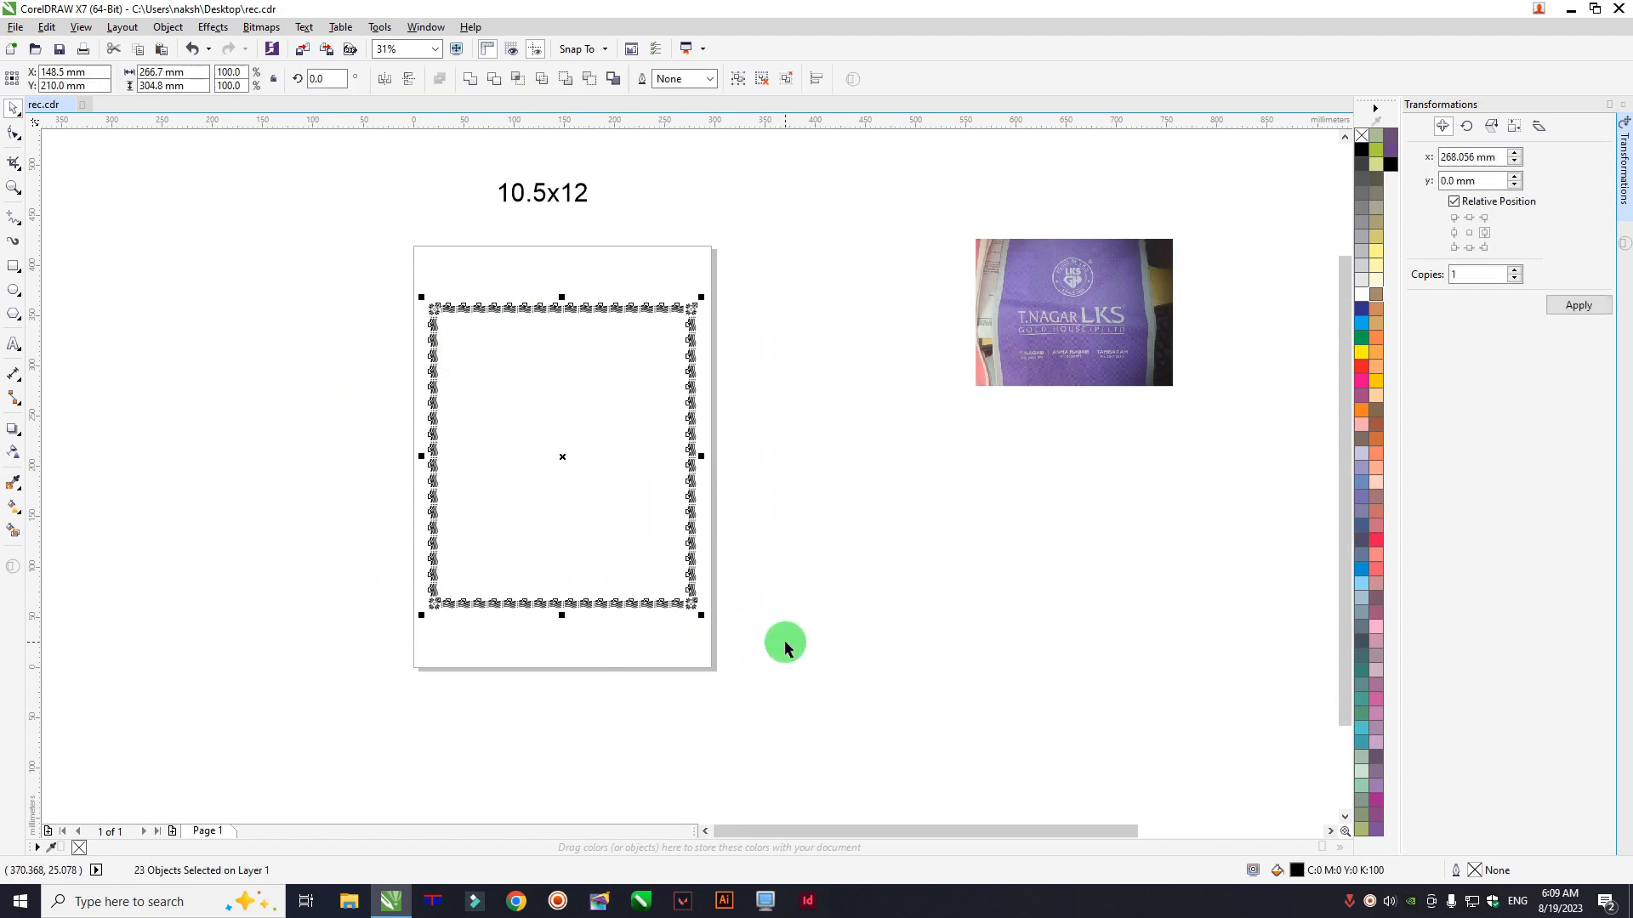
pyautogui.hotkey('ctrl', 'g')
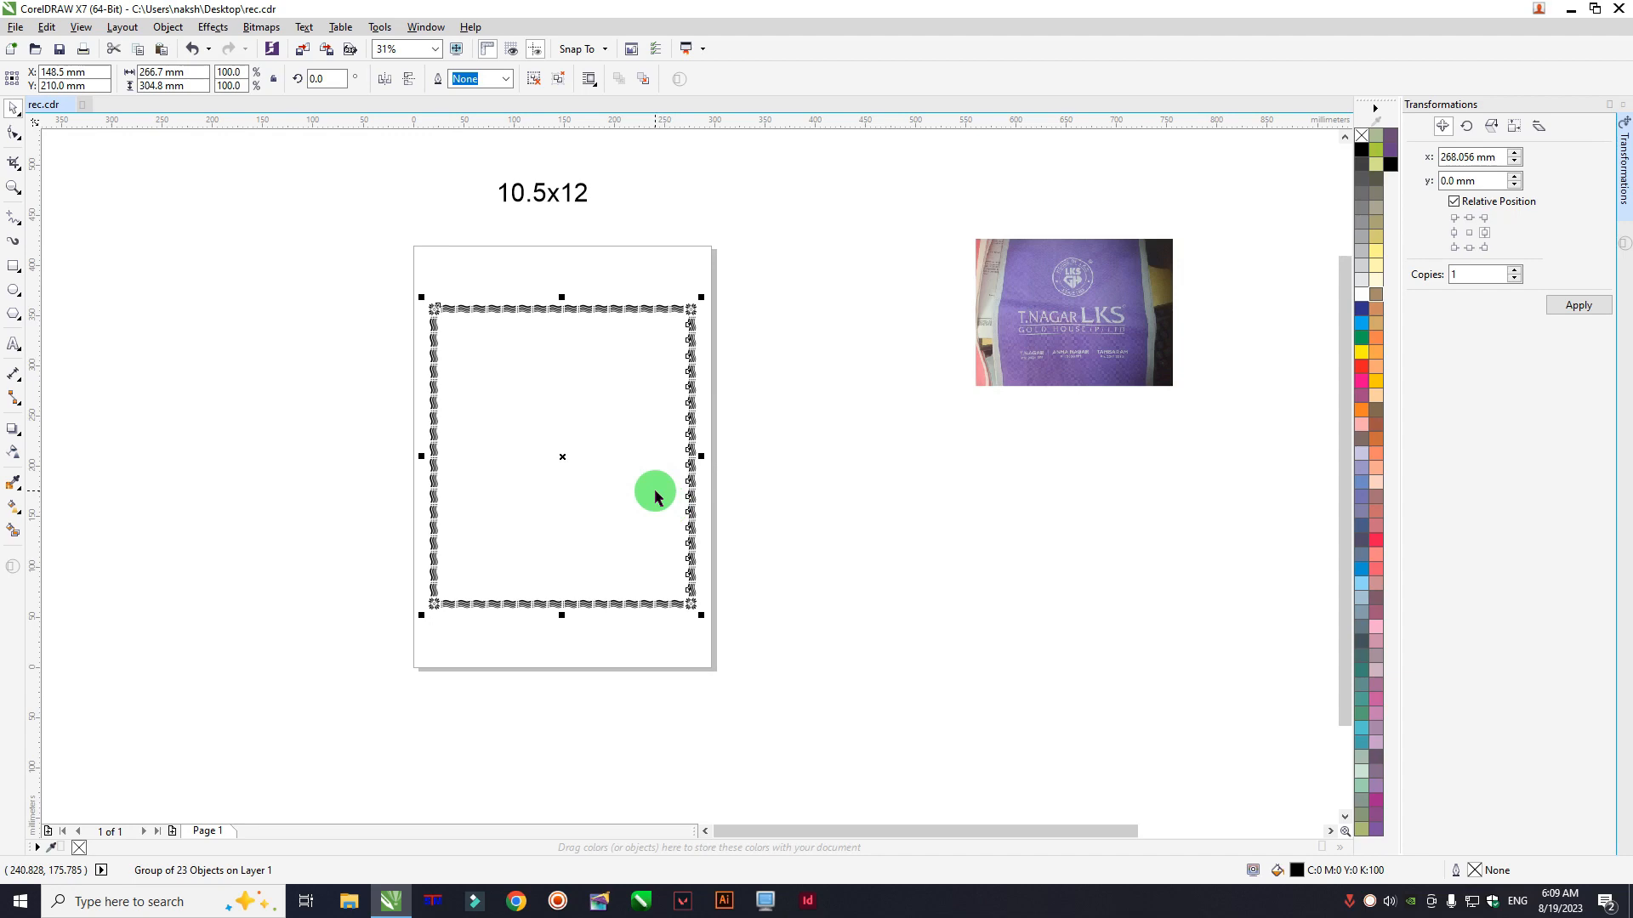
# Step: Move the reference photo onto the page, inside the floral and wavy-line border
pyautogui.moveTo(1036, 348); pyautogui.dragTo(539, 411)
pyautogui.scroll(7, 536, 366)
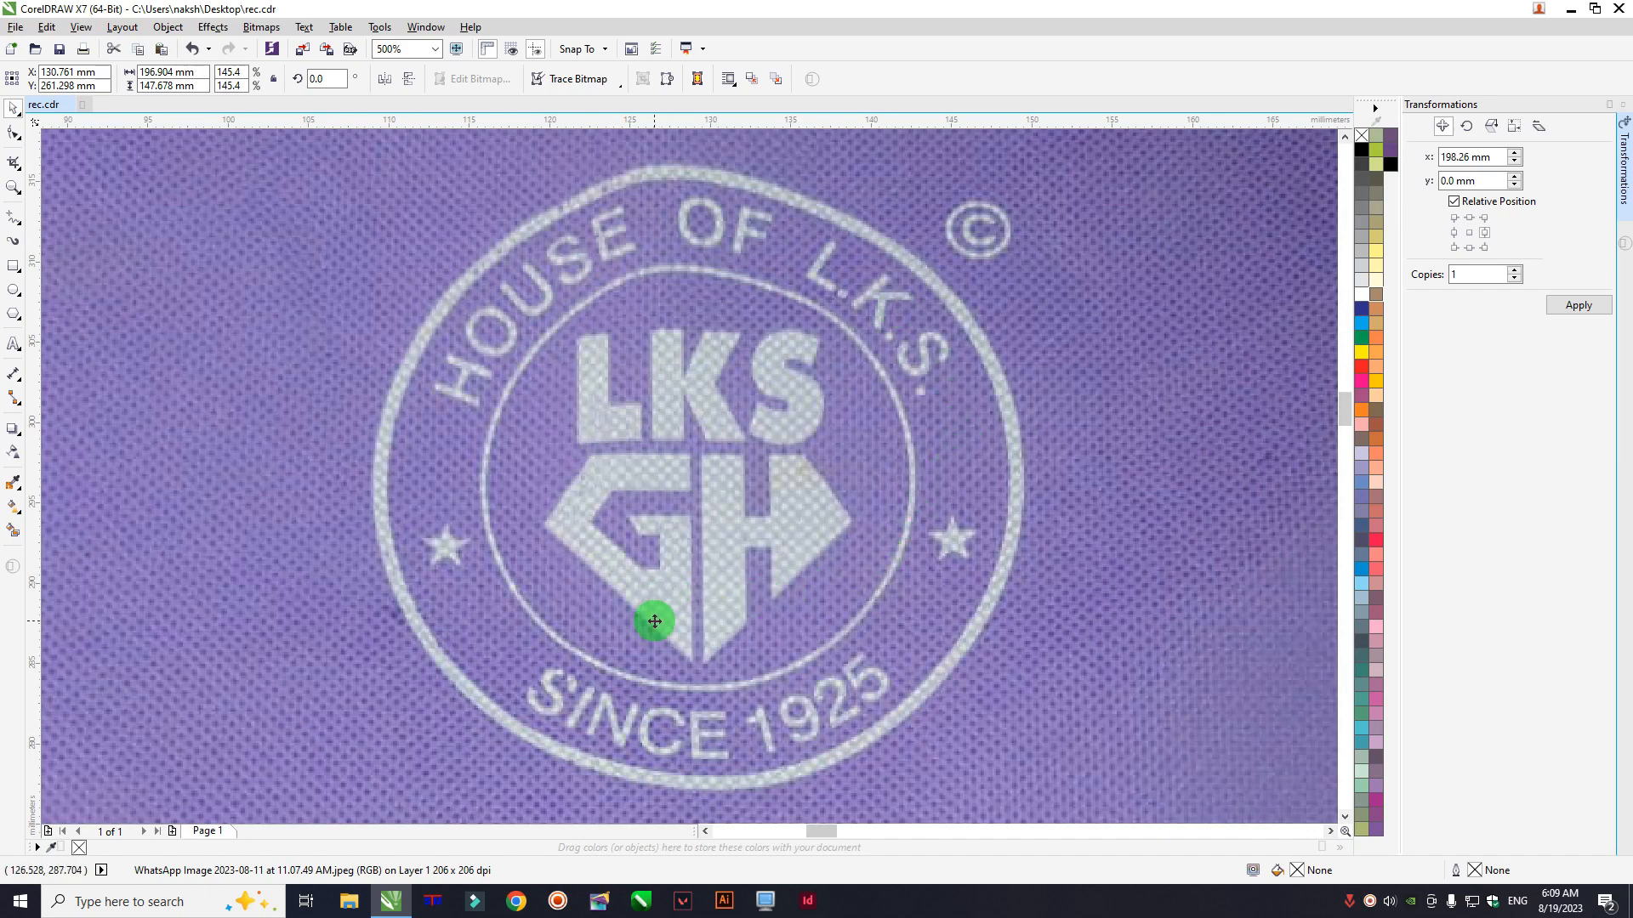
pyautogui.scroll(3, 677, 591)
pyautogui.scroll(-2, 741, 460)
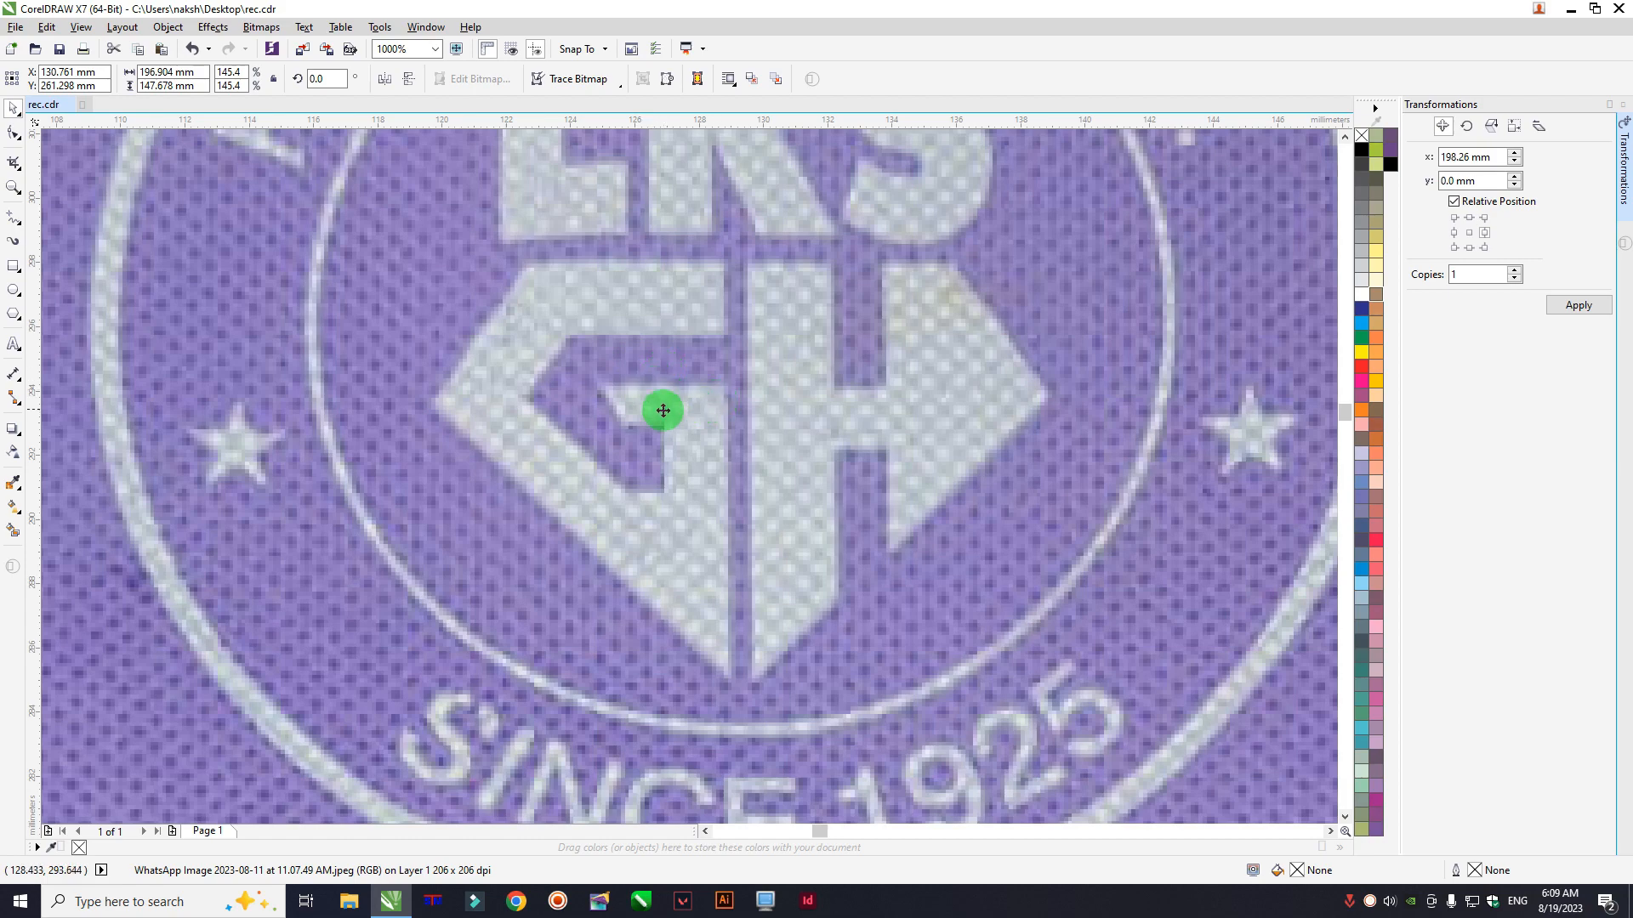
# Step: Begin tracing the emblem's G with straight Freehand segments along its top edge, slanted outer sides, bottom tip and vertical edge beside the H
pyautogui.click(12, 218)
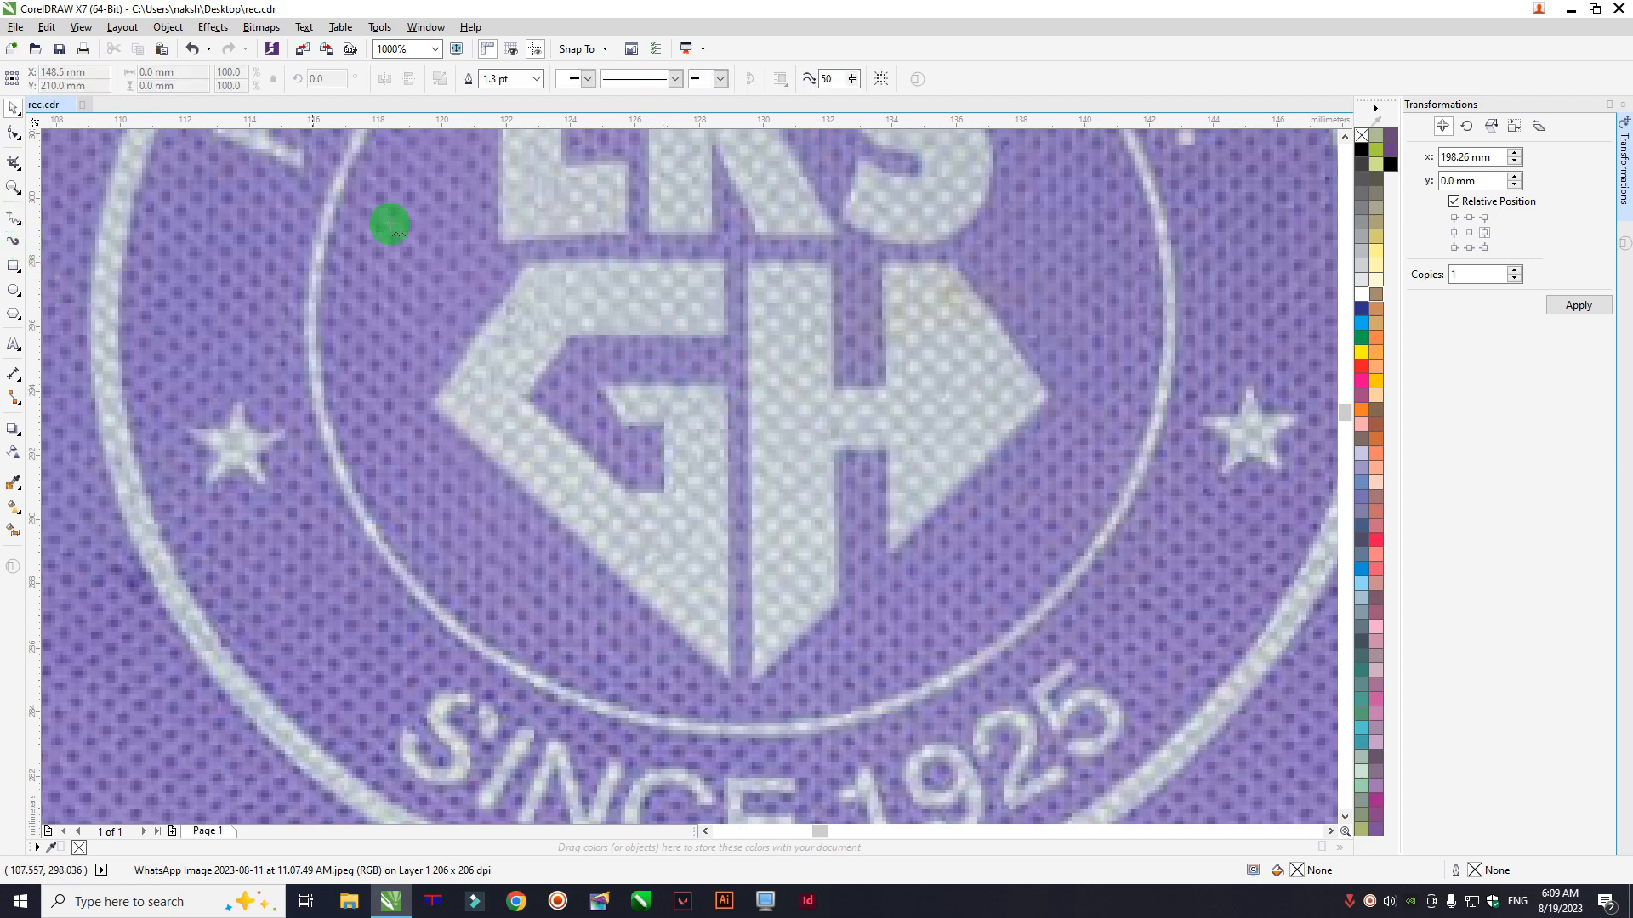
pyautogui.scroll(2, 733, 241)
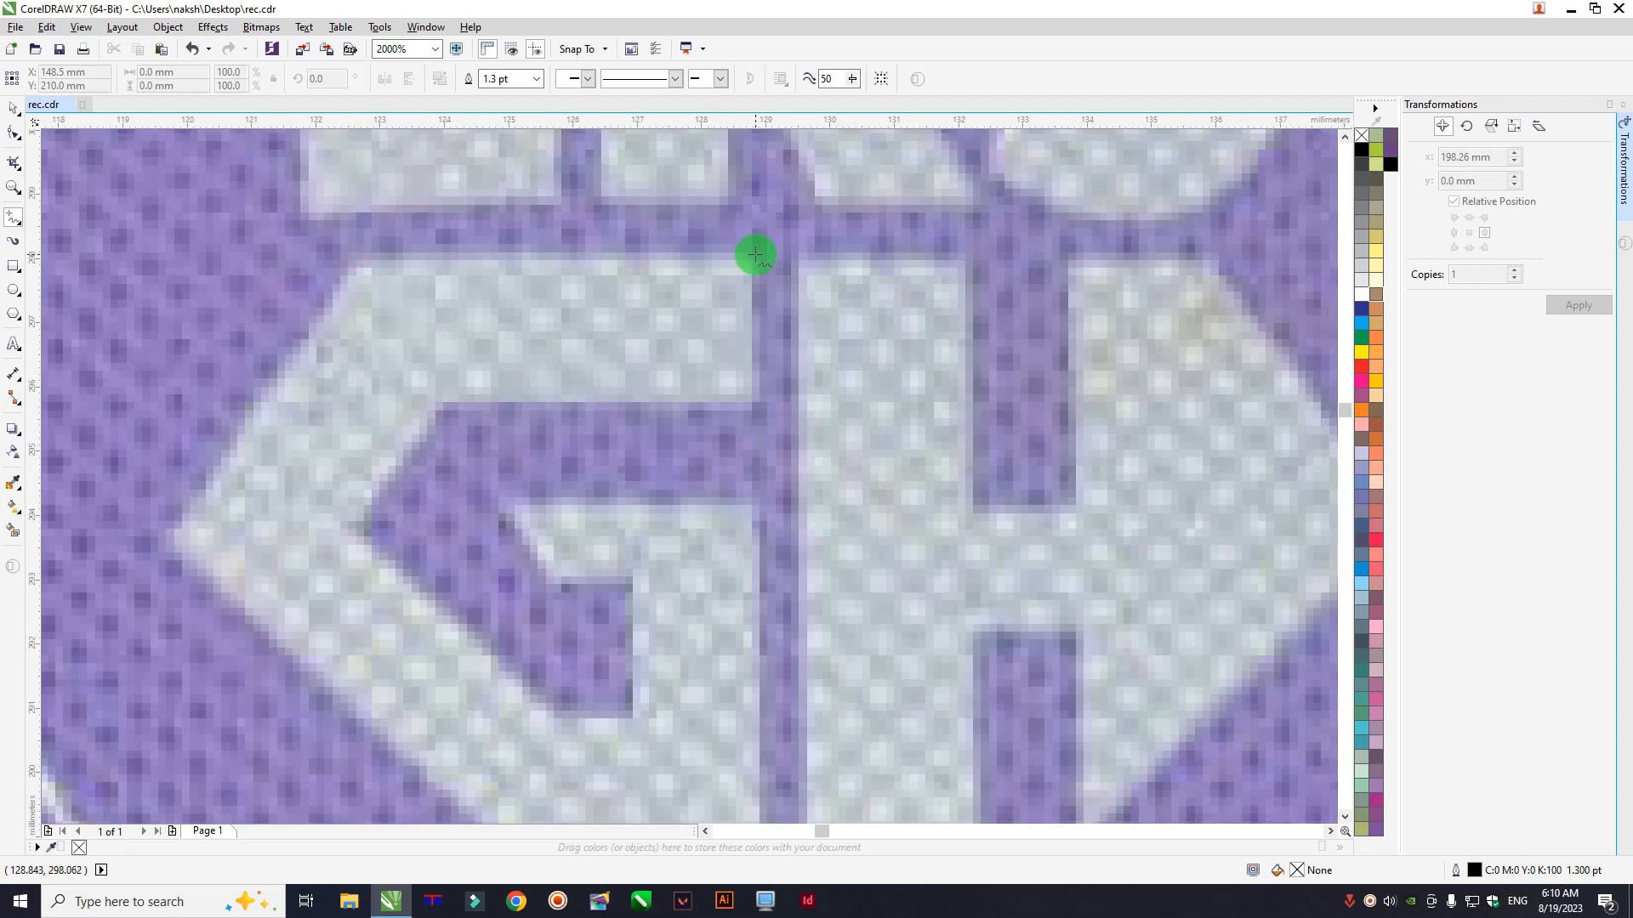
pyautogui.click(361, 263)
pyautogui.scroll(-1, 346, 270)
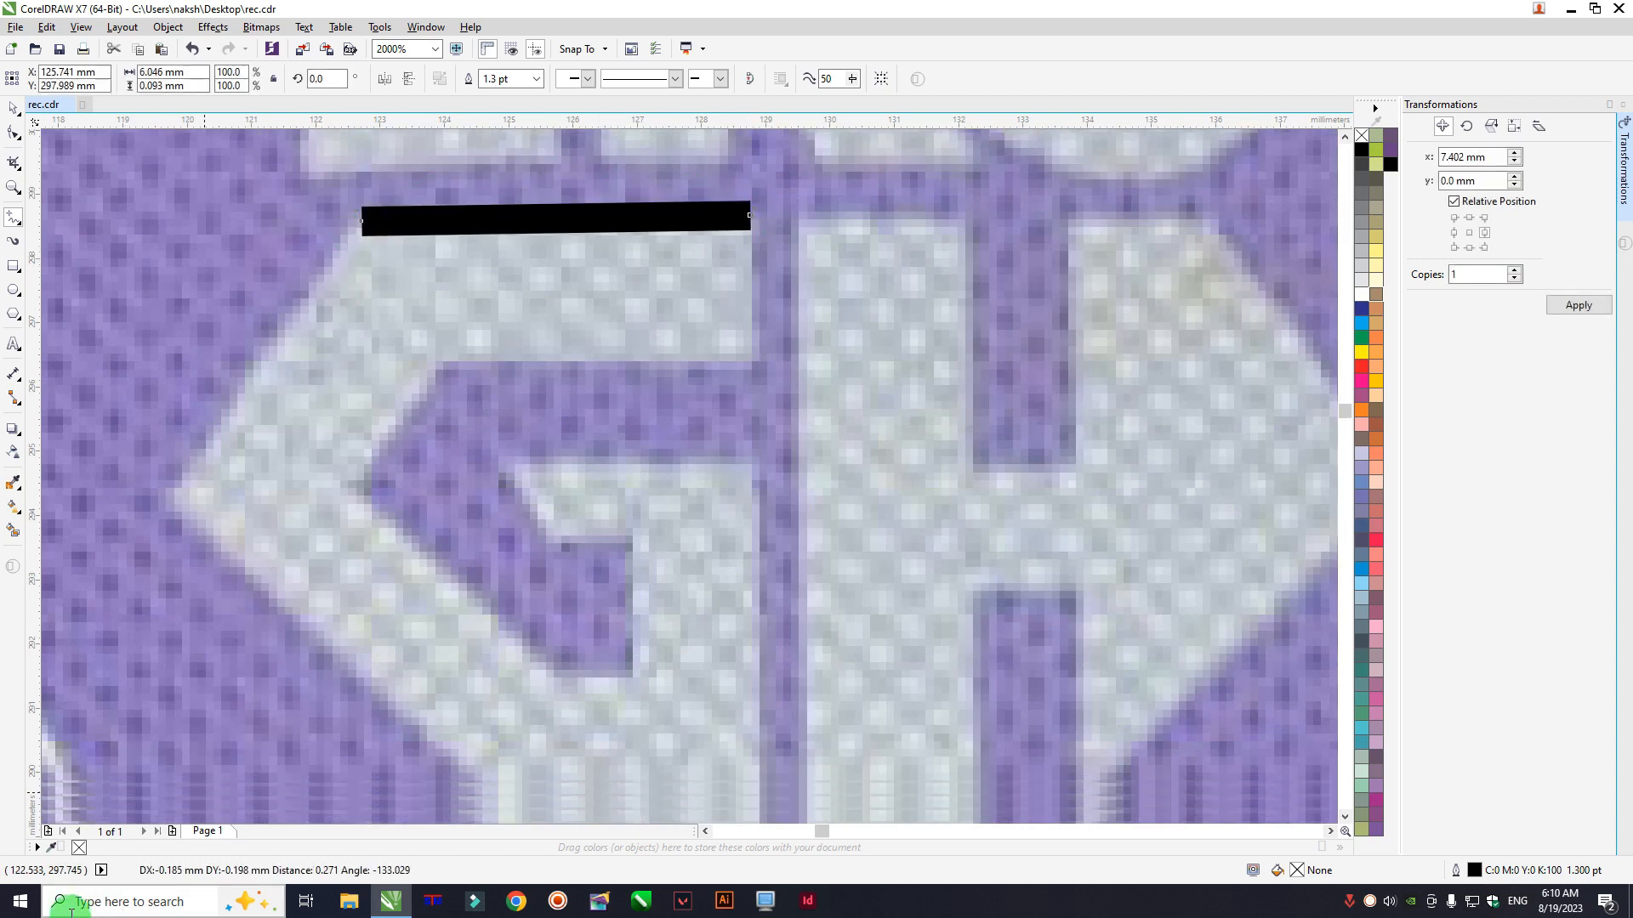
pyautogui.click(174, 486)
pyautogui.scroll(-4, 517, 788)
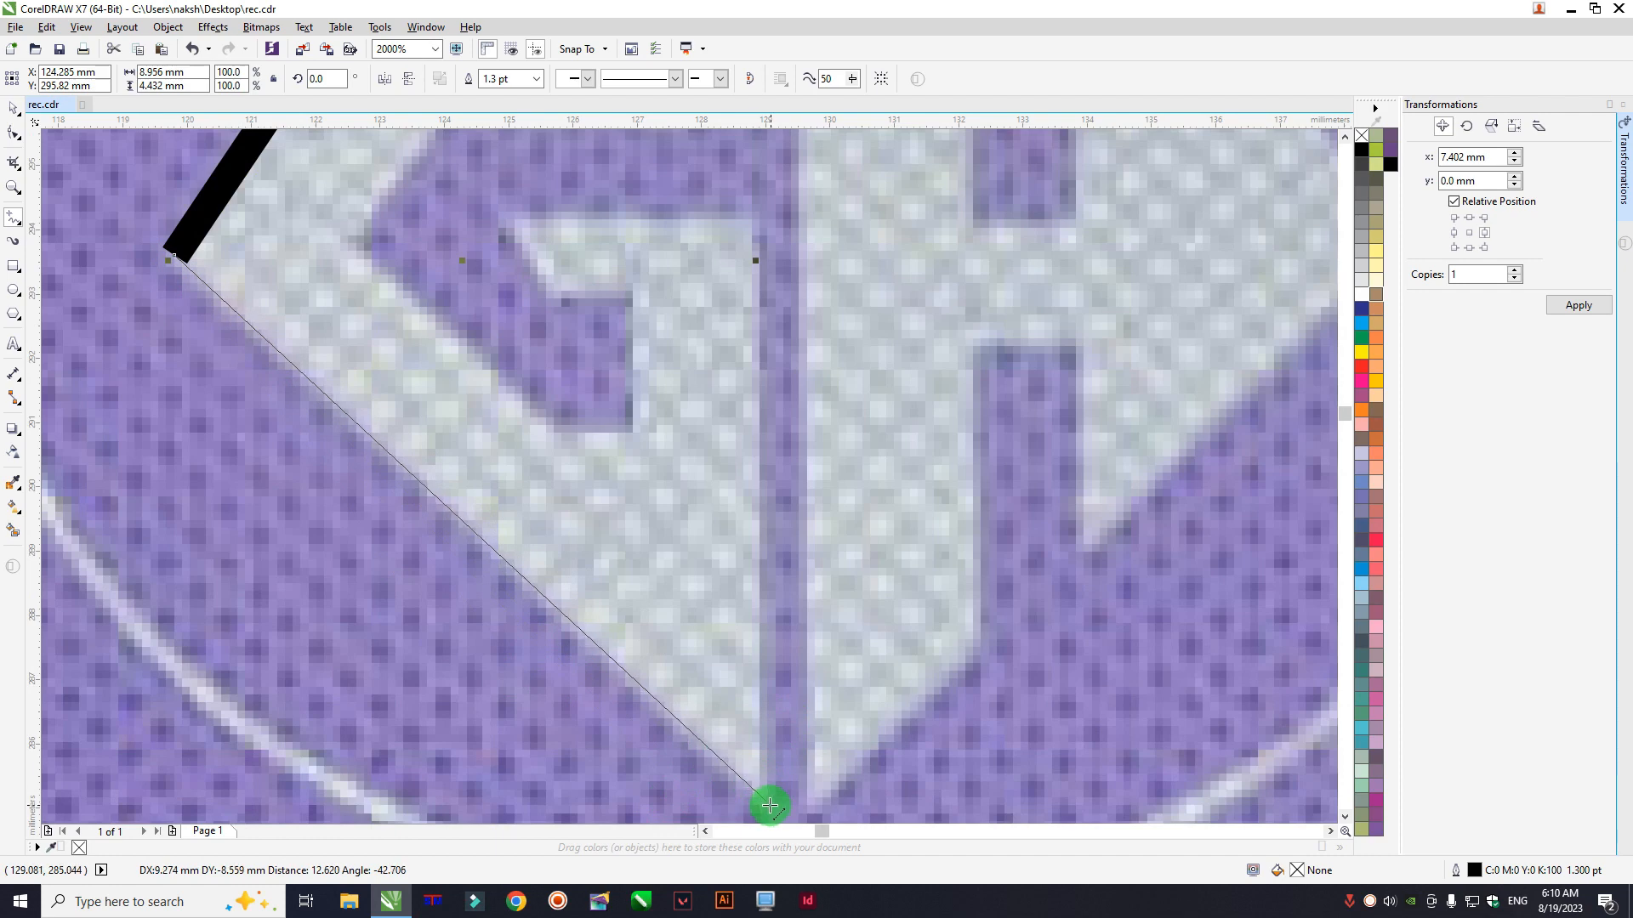
pyautogui.click(762, 803)
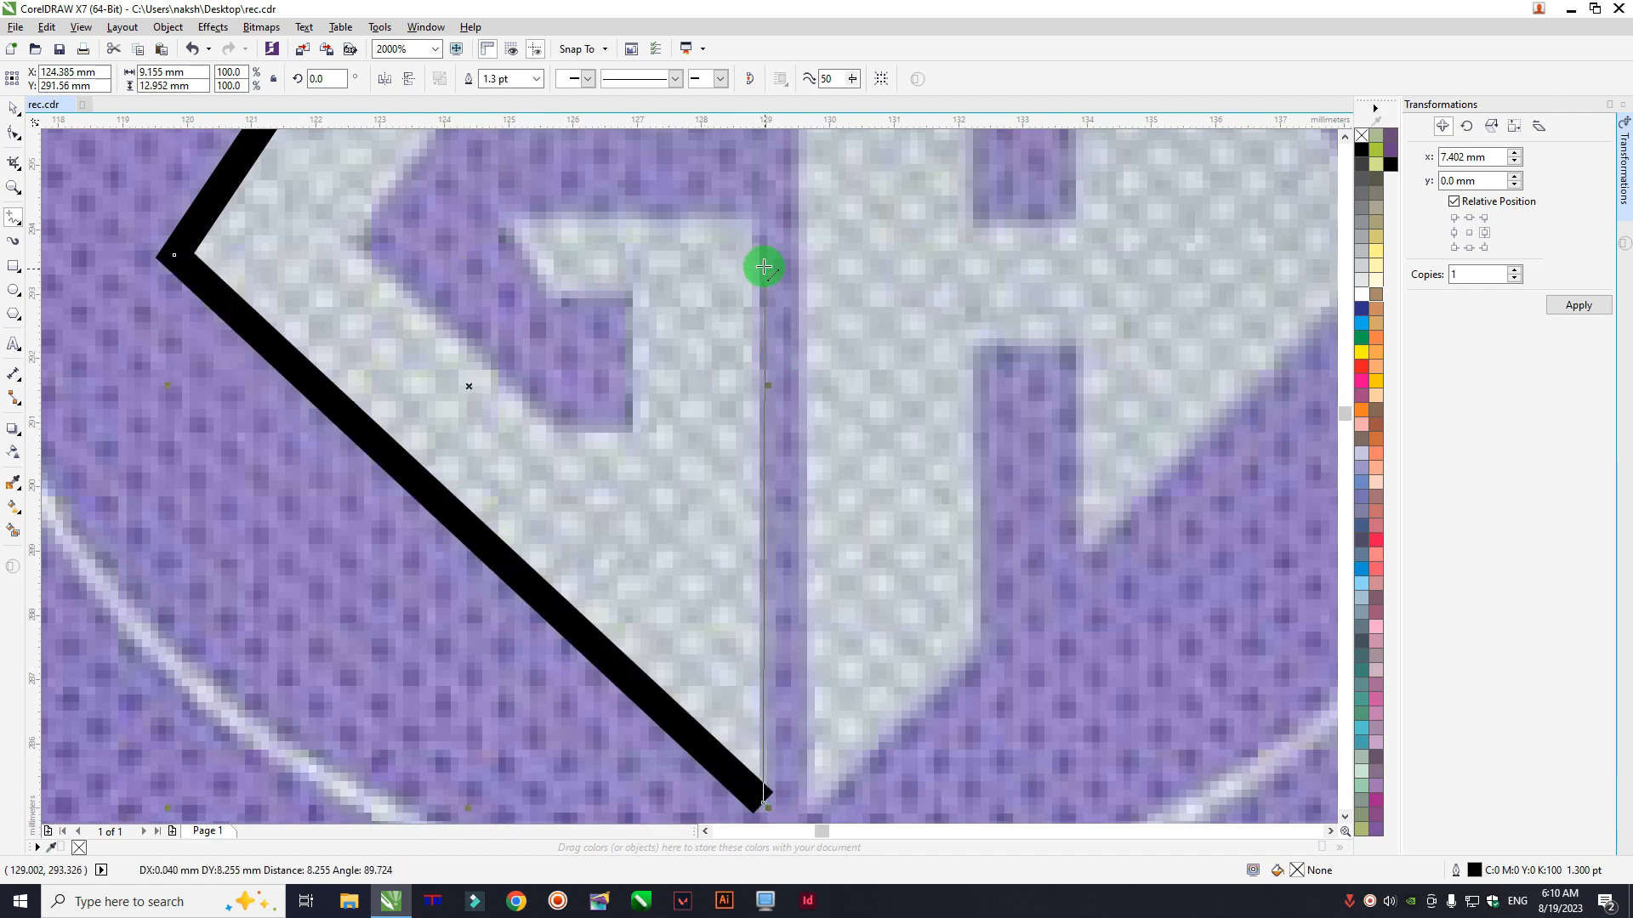
pyautogui.click(753, 219)
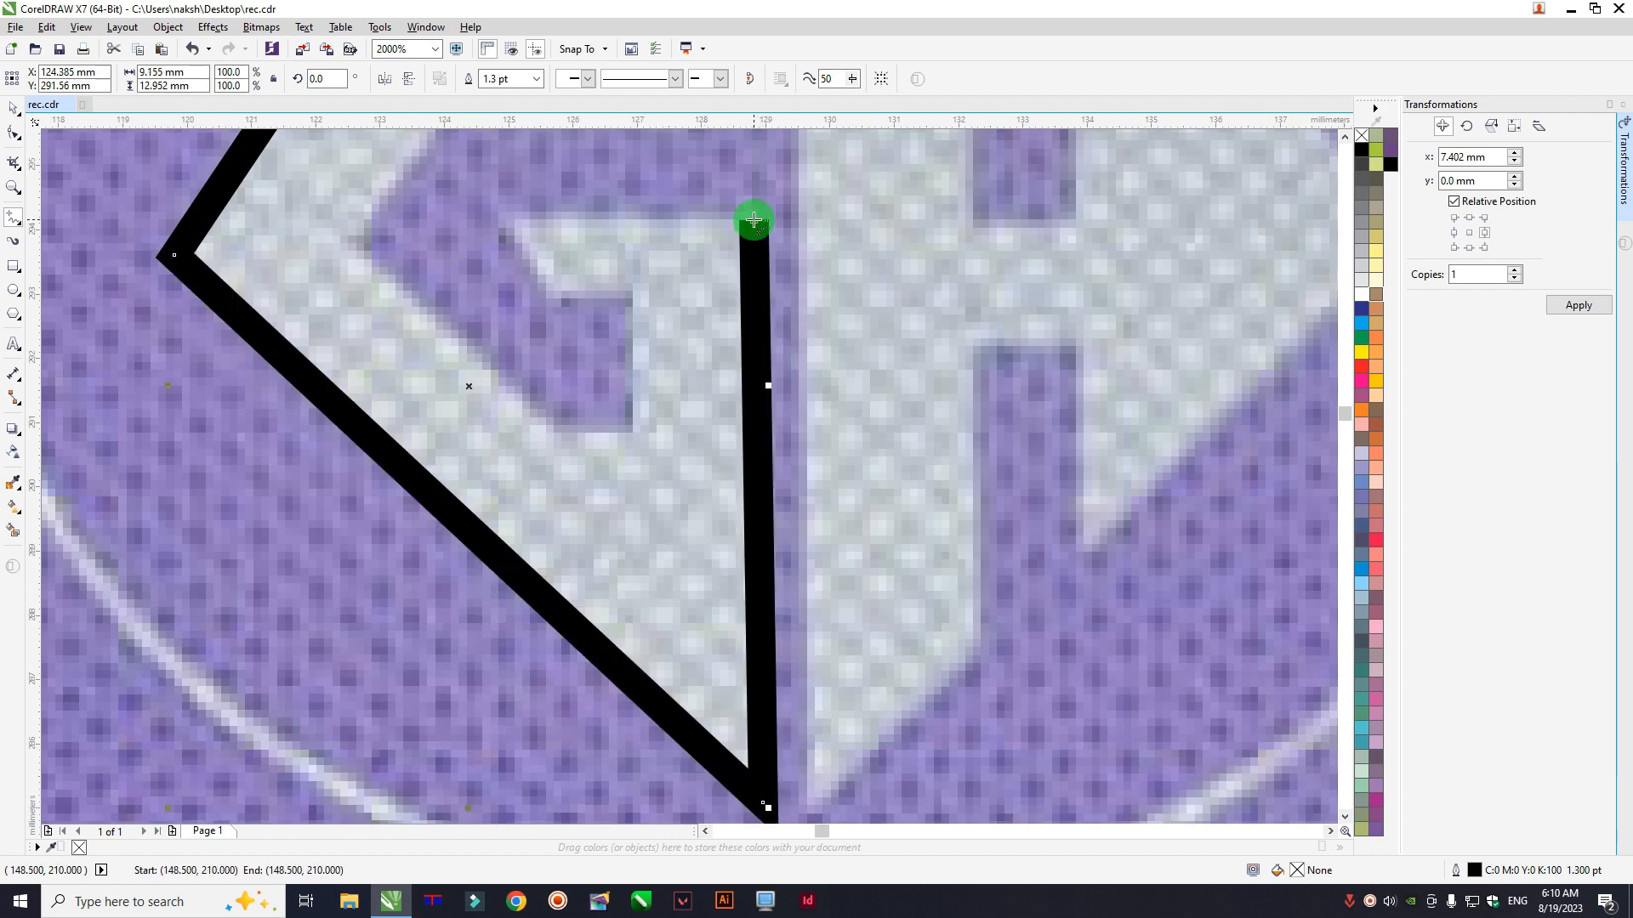
# Step: Trace the G's inner hook and inner contour with straight segments and close the outline at its starting point
pyautogui.click(513, 220)
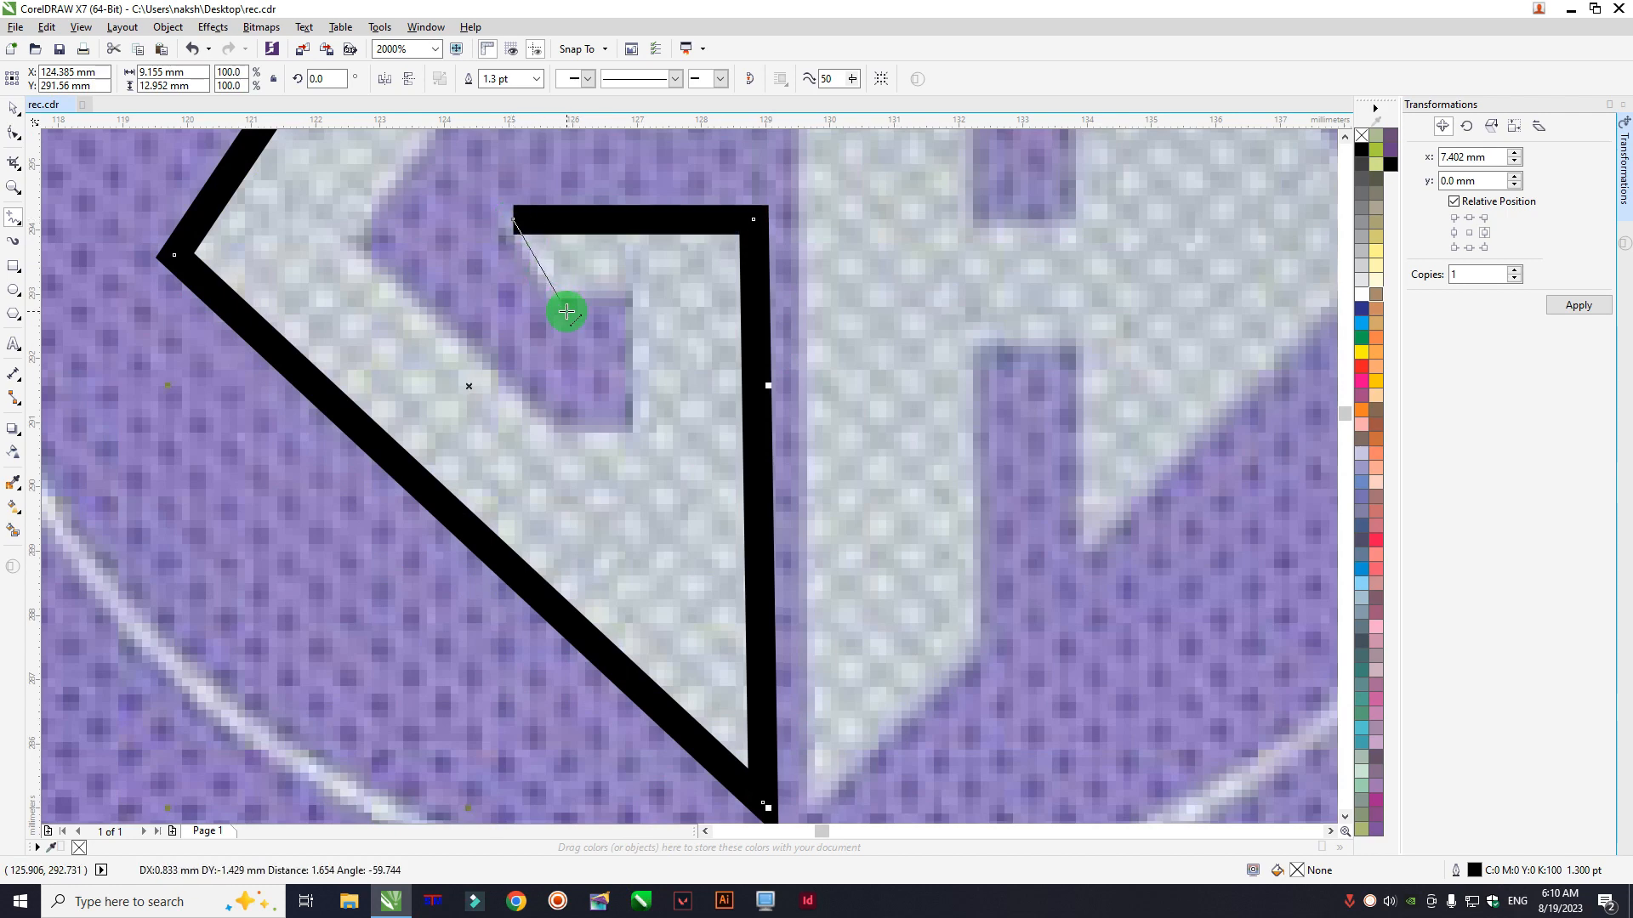
pyautogui.click(557, 300)
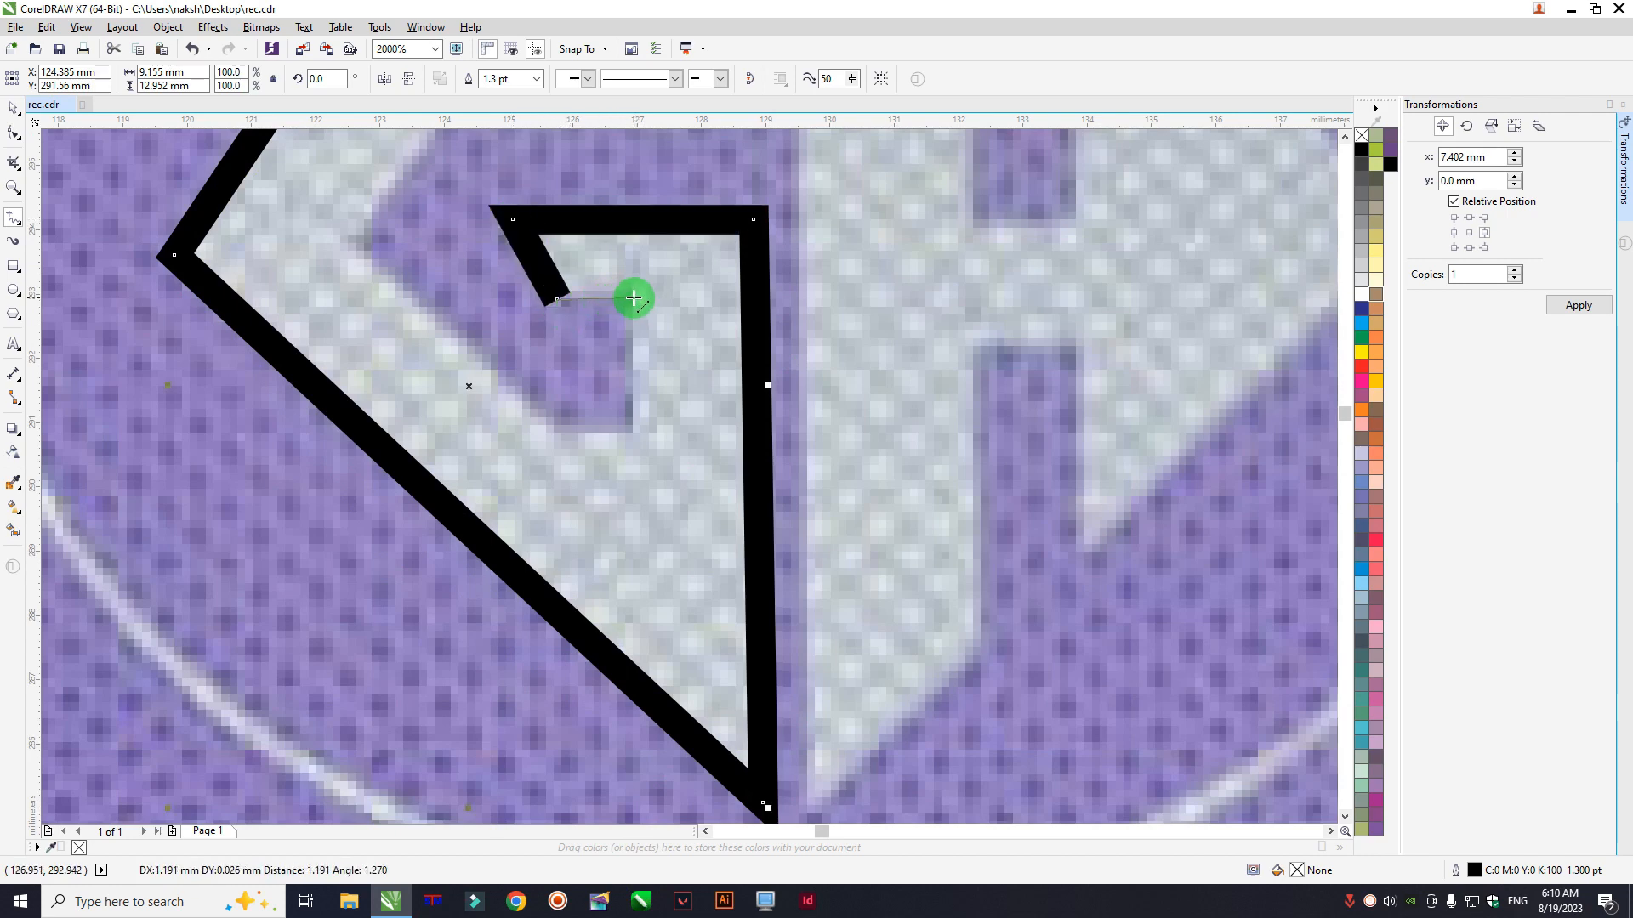
pyautogui.click(634, 298)
pyautogui.click(633, 435)
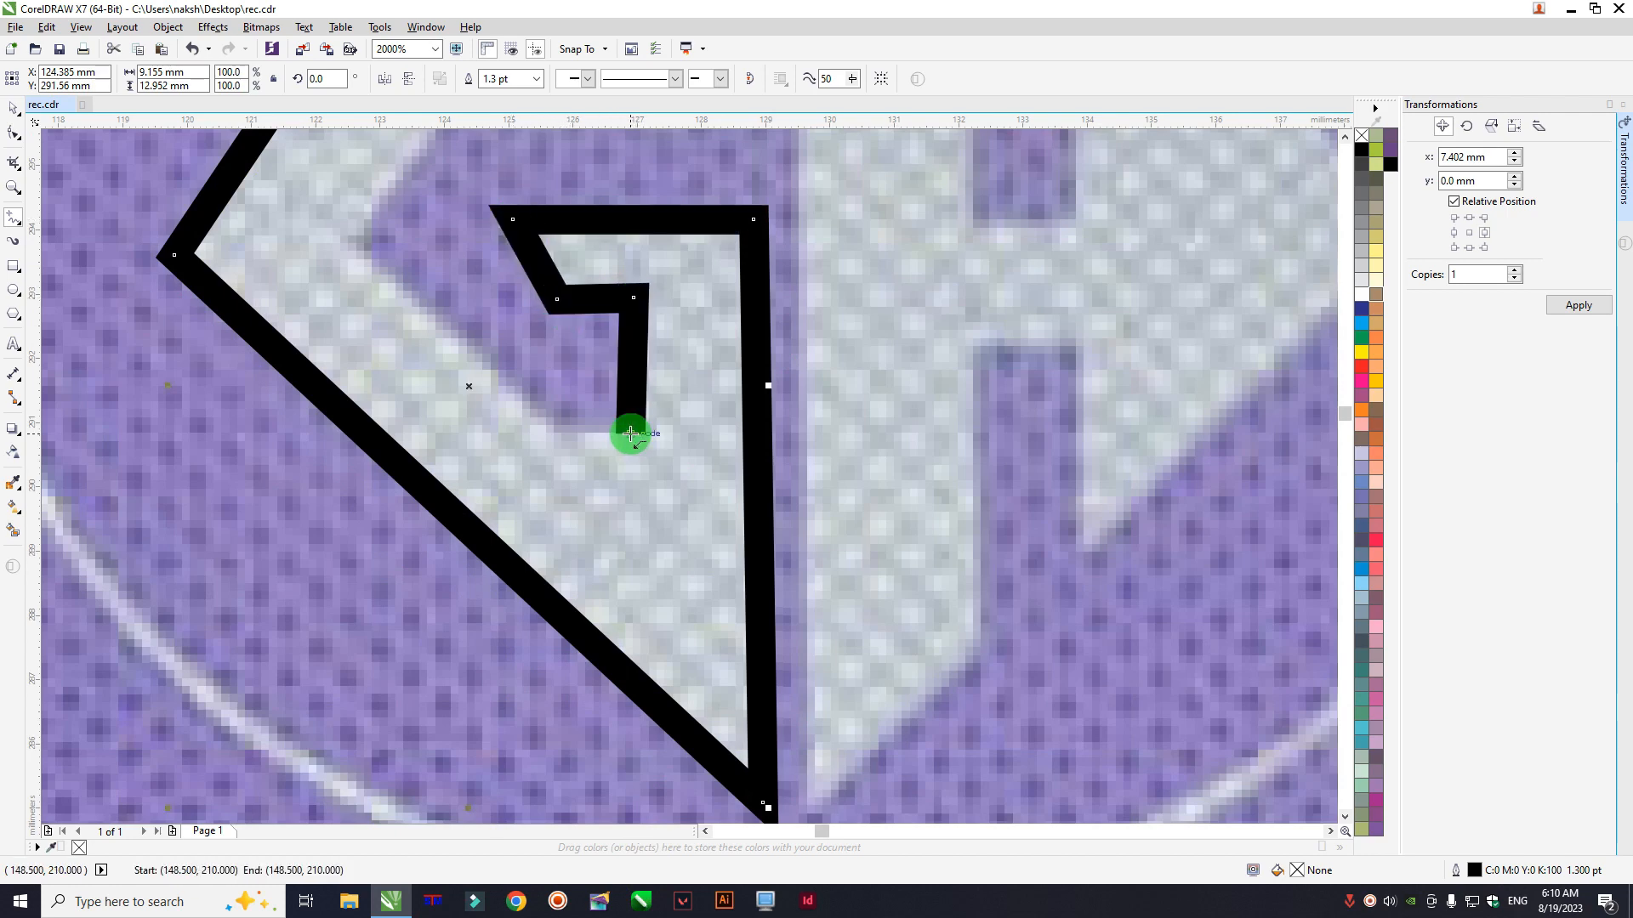
pyautogui.click(544, 432)
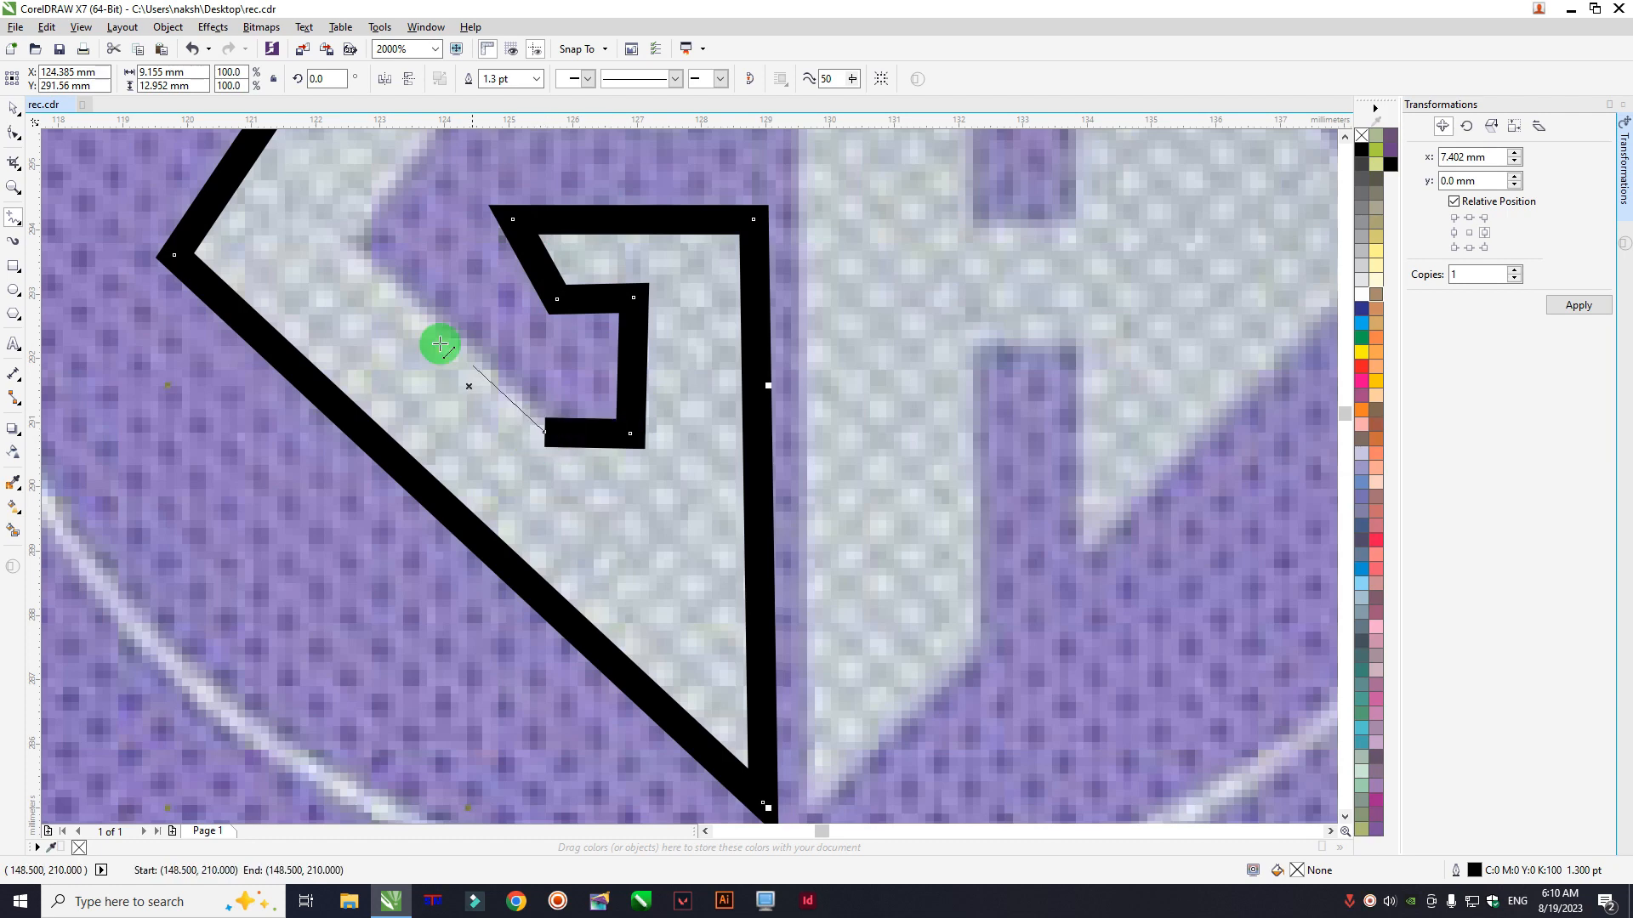
pyautogui.click(349, 239)
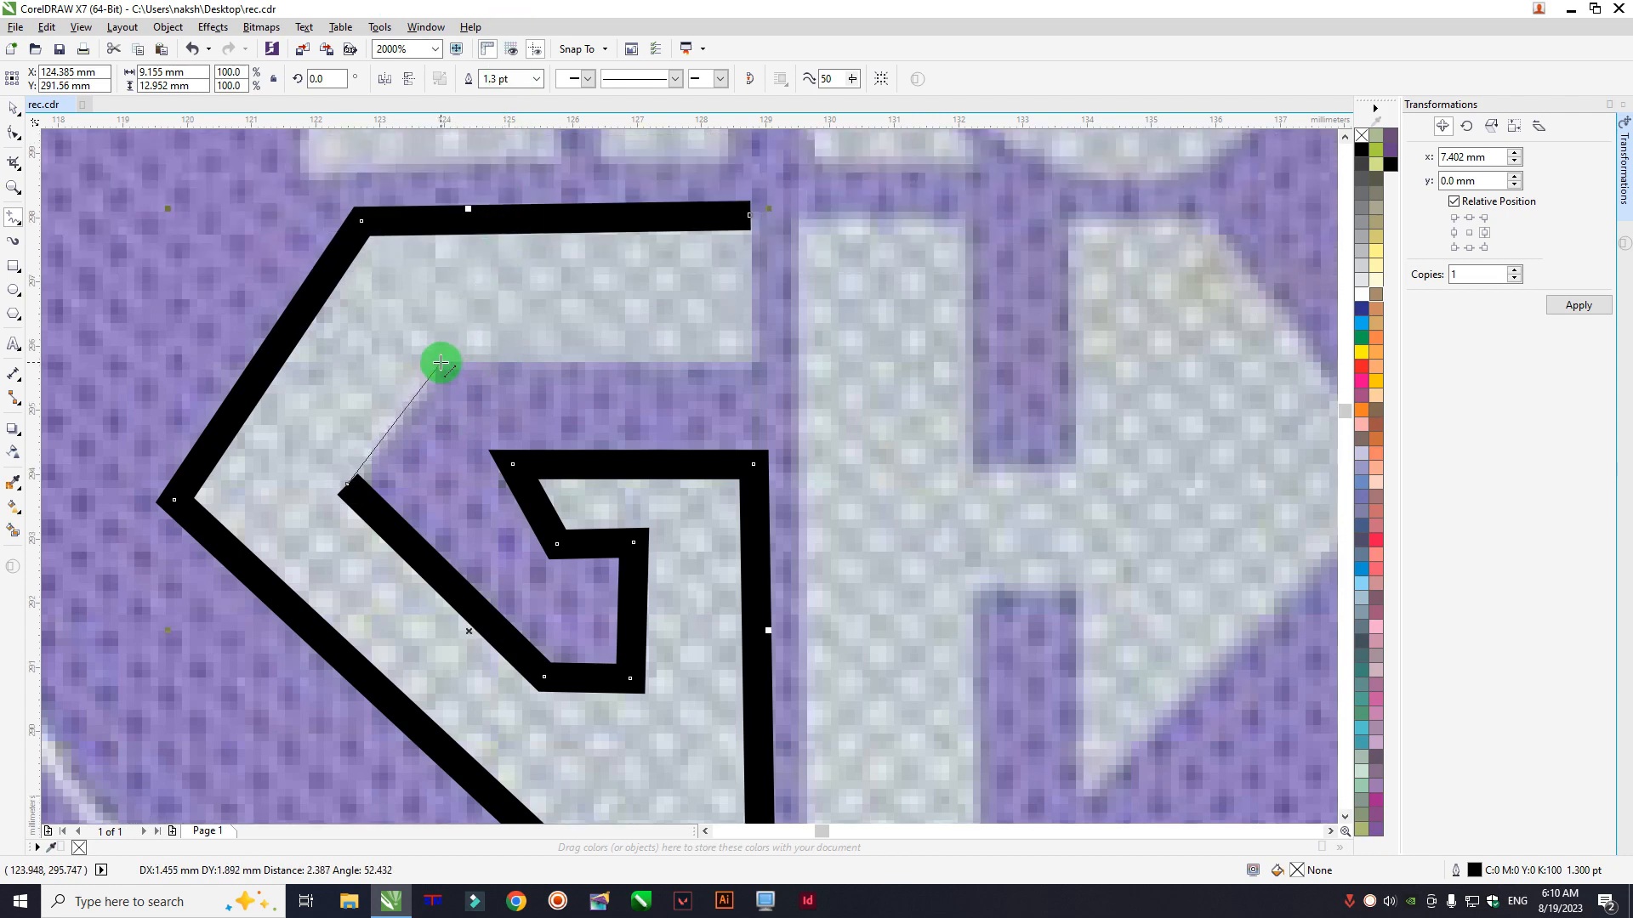
pyautogui.click(440, 363)
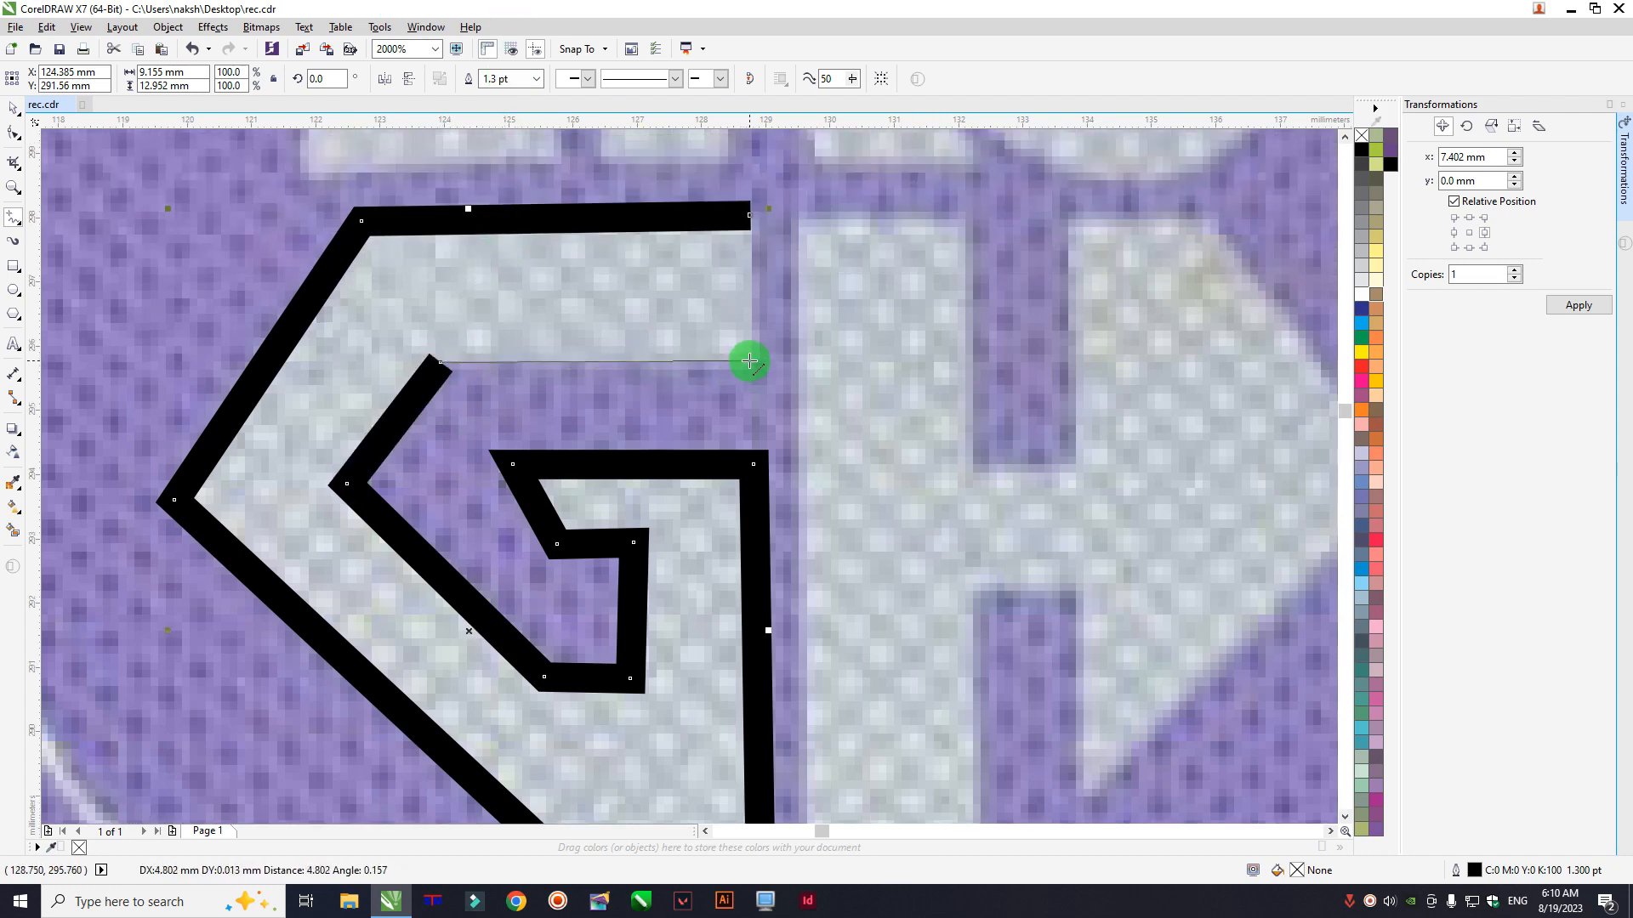
pyautogui.click(750, 361)
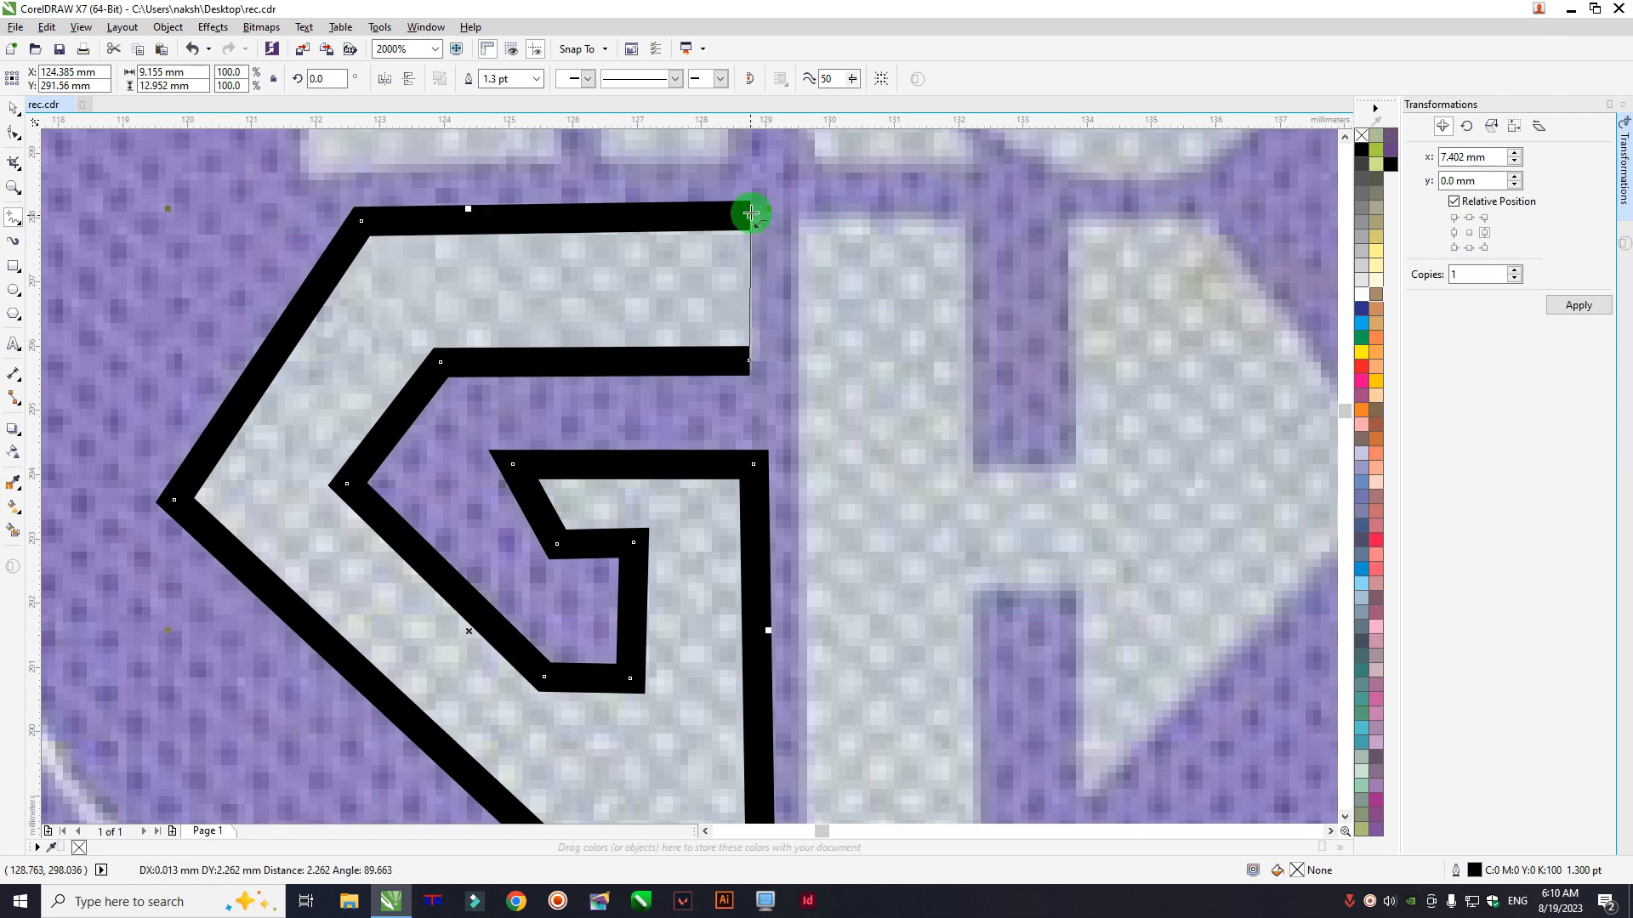
pyautogui.click(750, 215)
# Step: Move the lower corner node of the G's inner hook slightly outward to straighten the hook's vertical edge
pyautogui.scroll(-3, 635, 280)
pyautogui.scroll(3, 645, 448)
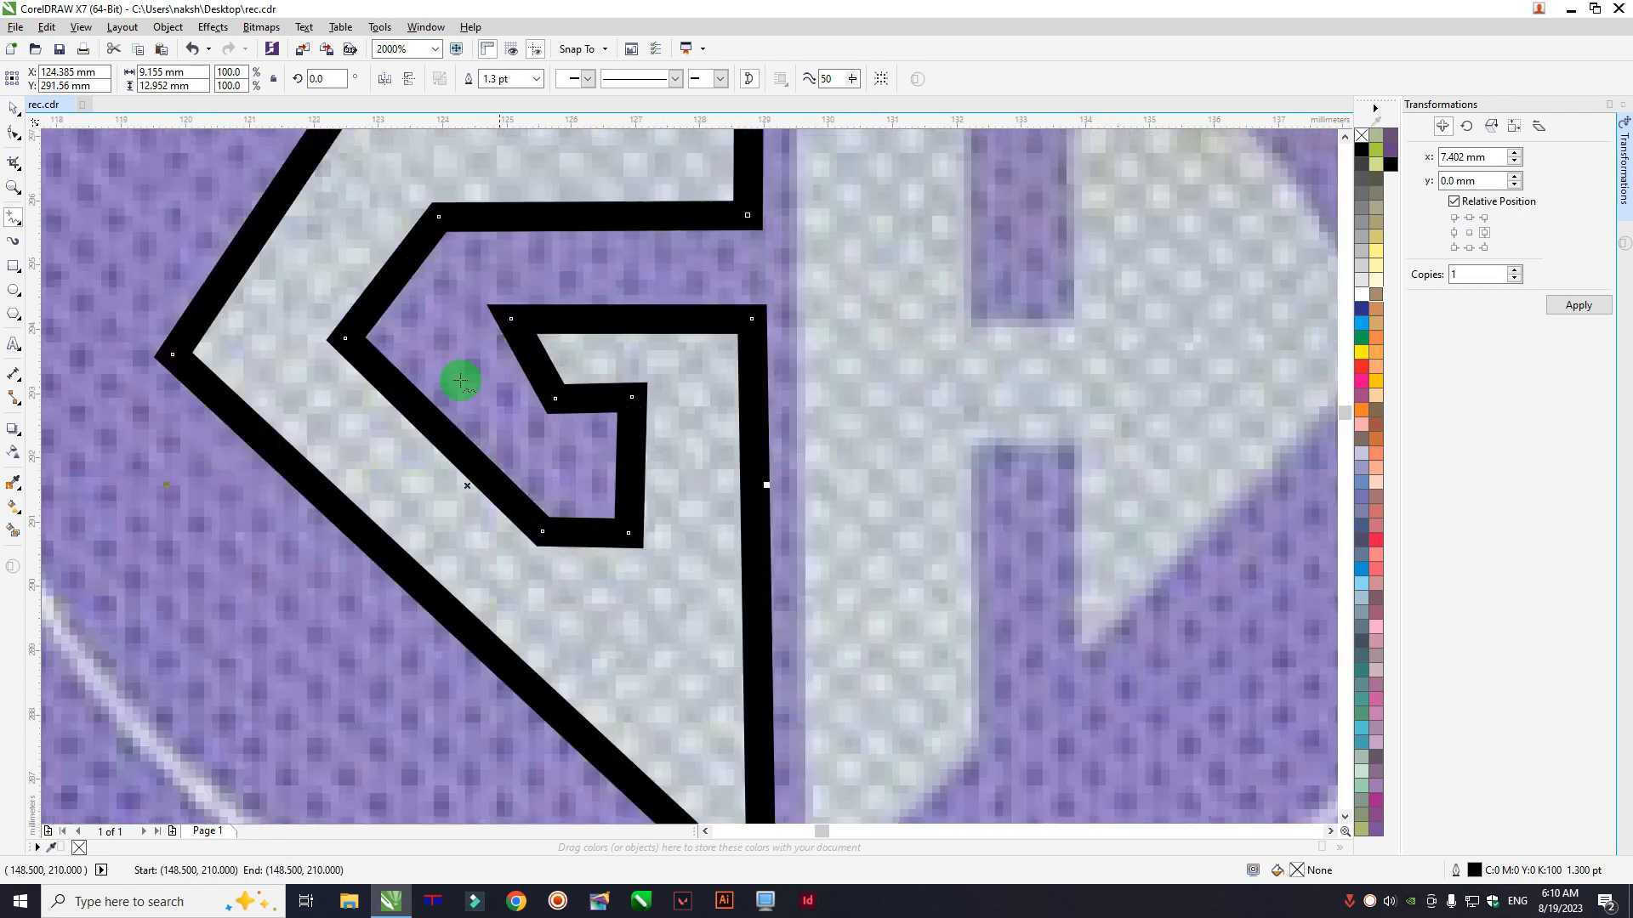
pyautogui.click(13, 132)
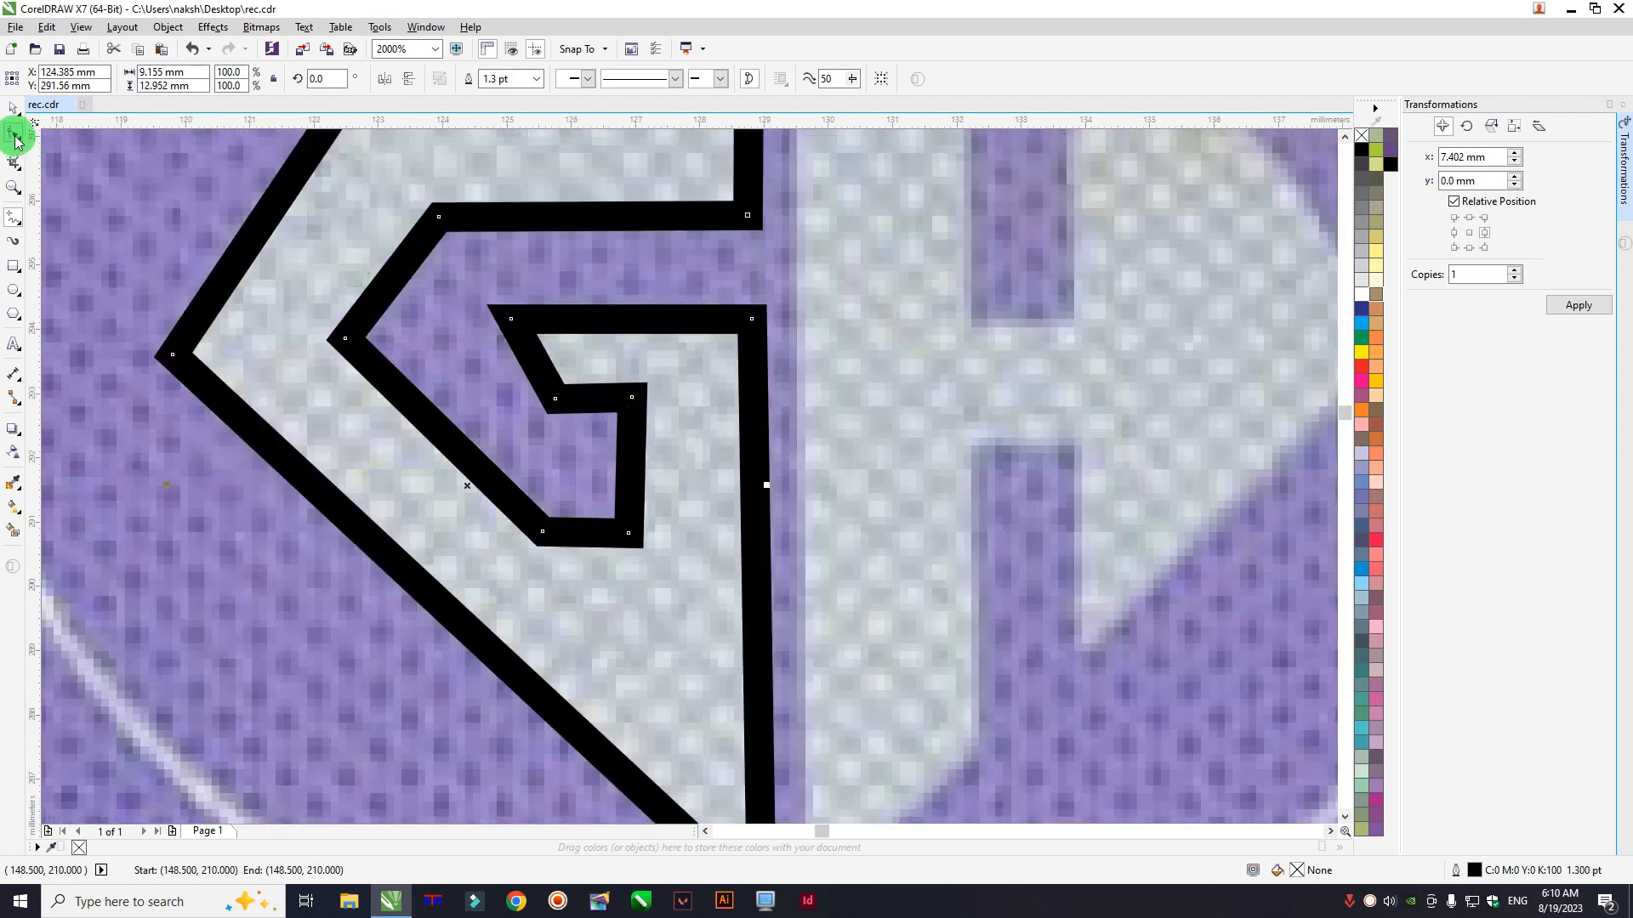
pyautogui.click(554, 531)
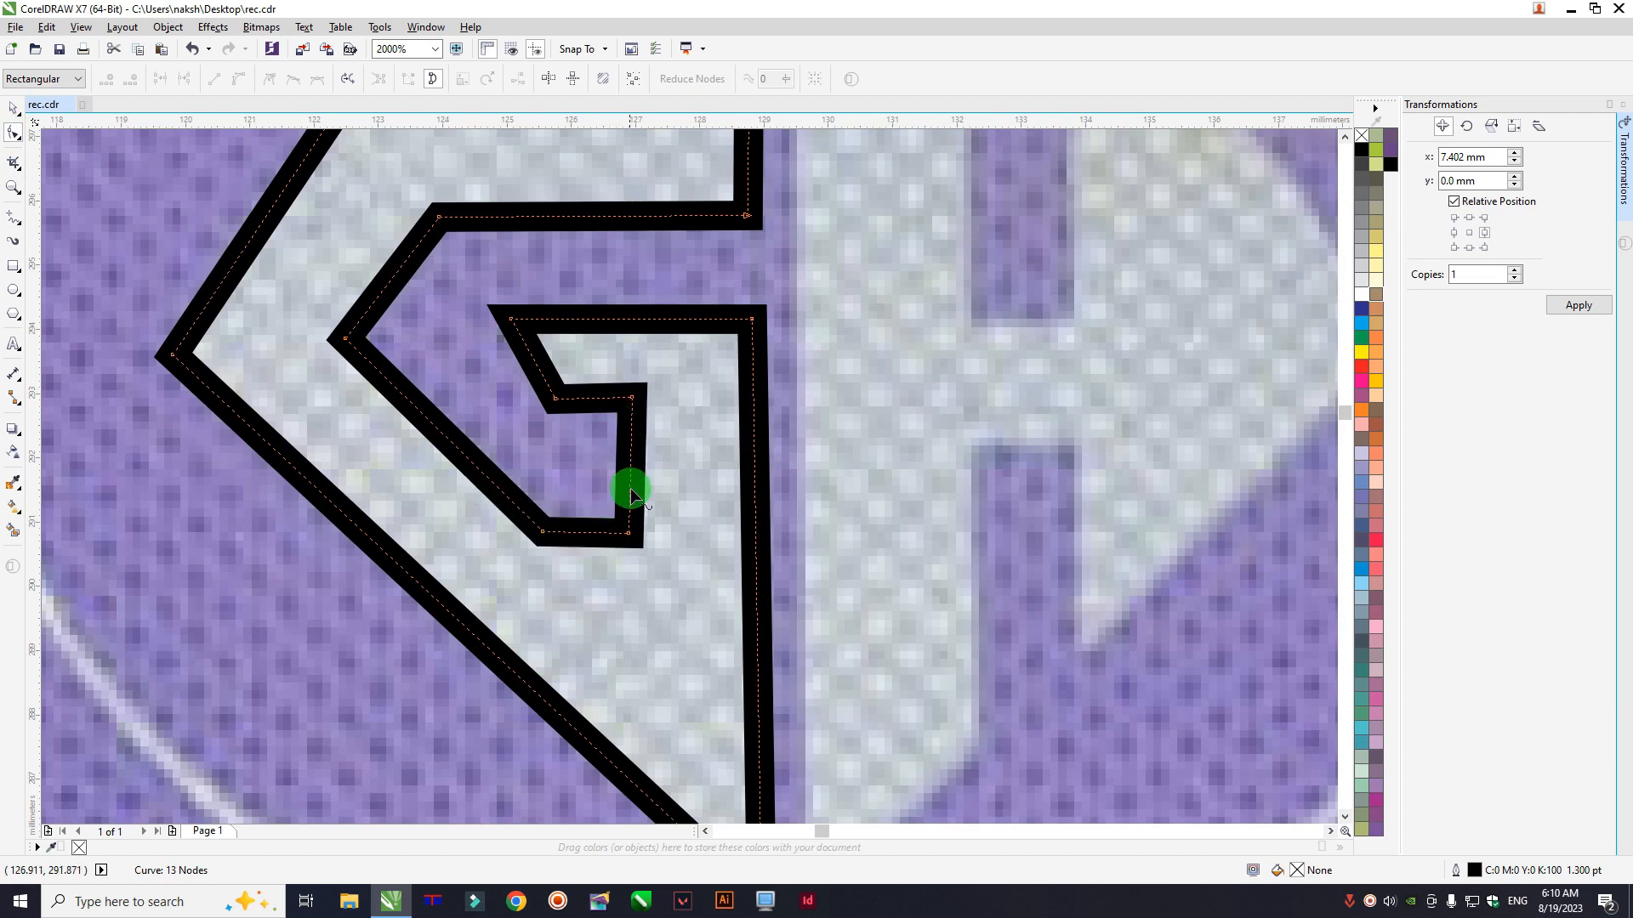
pyautogui.scroll(2, 636, 557)
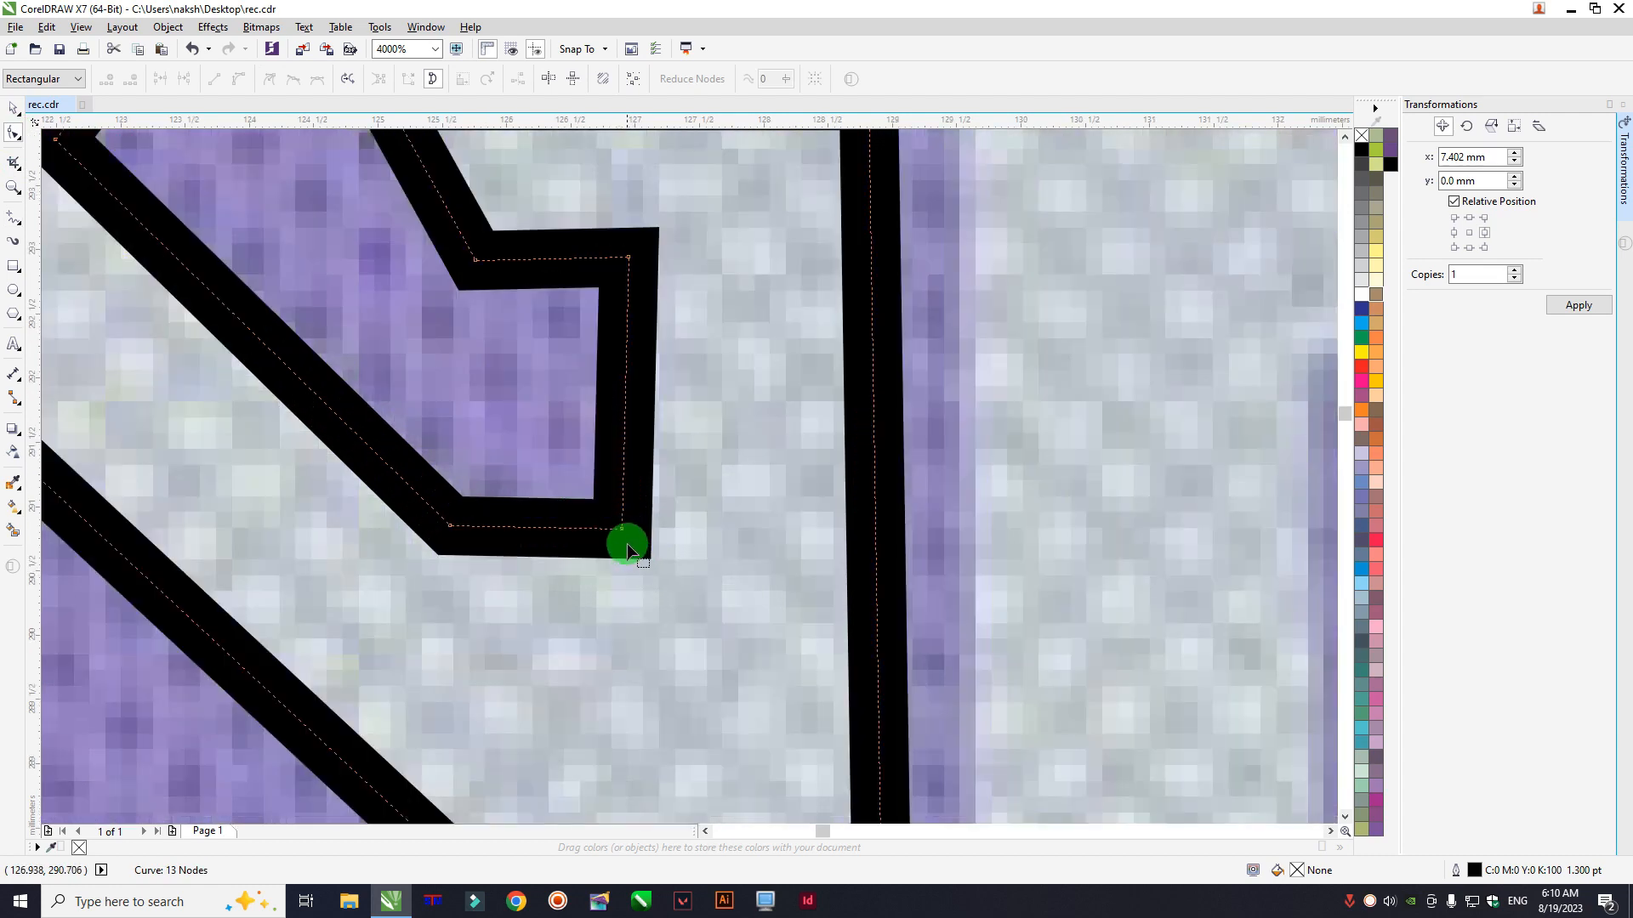
pyautogui.moveTo(621, 530); pyautogui.dragTo(634, 533)
pyautogui.scroll(-6, 499, 485)
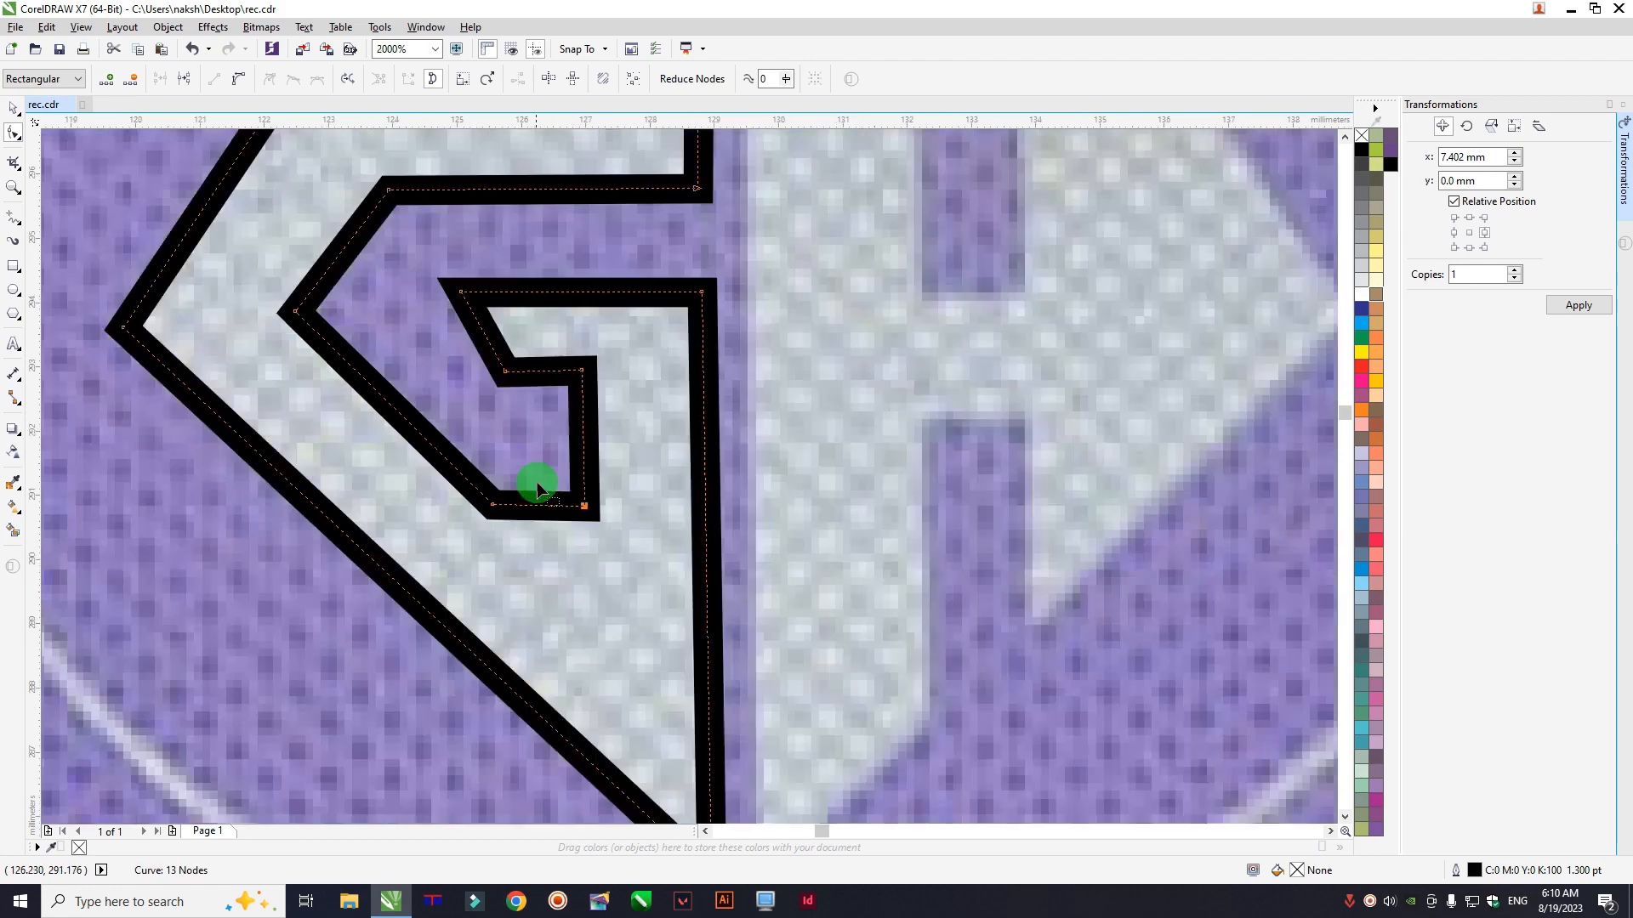
# Step: Trace the H with straight Freehand segments down its left edge, along the lower notch, around the arrow point and across the right stem's top
pyautogui.scroll(-1, 553, 451)
pyautogui.scroll(5, 569, 463)
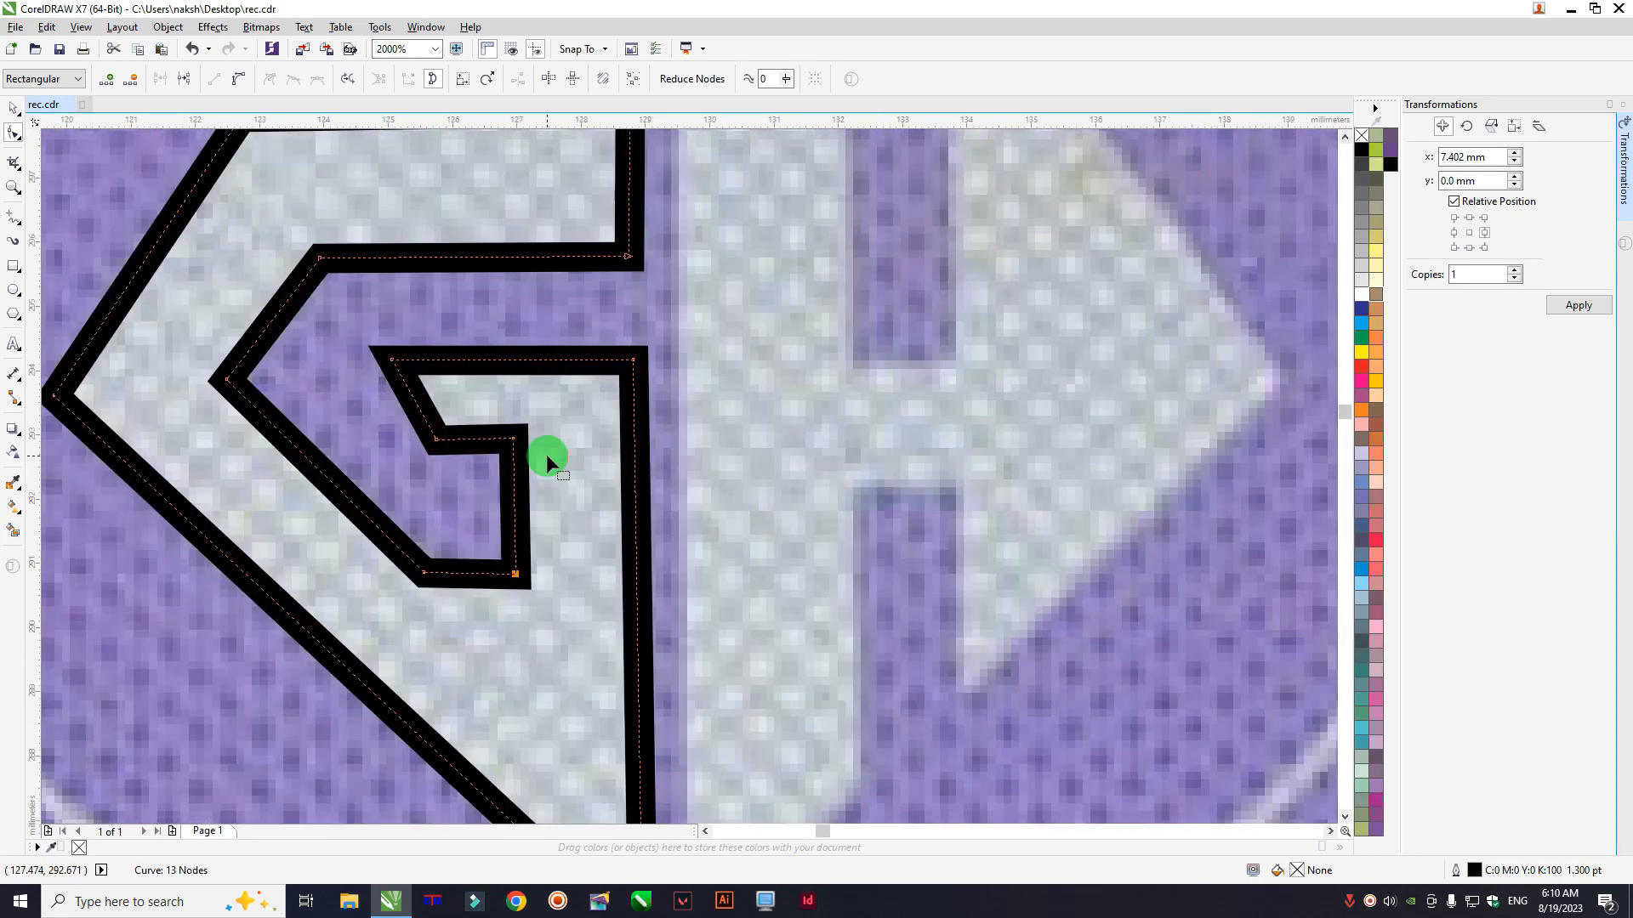
pyautogui.scroll(-2, 546, 454)
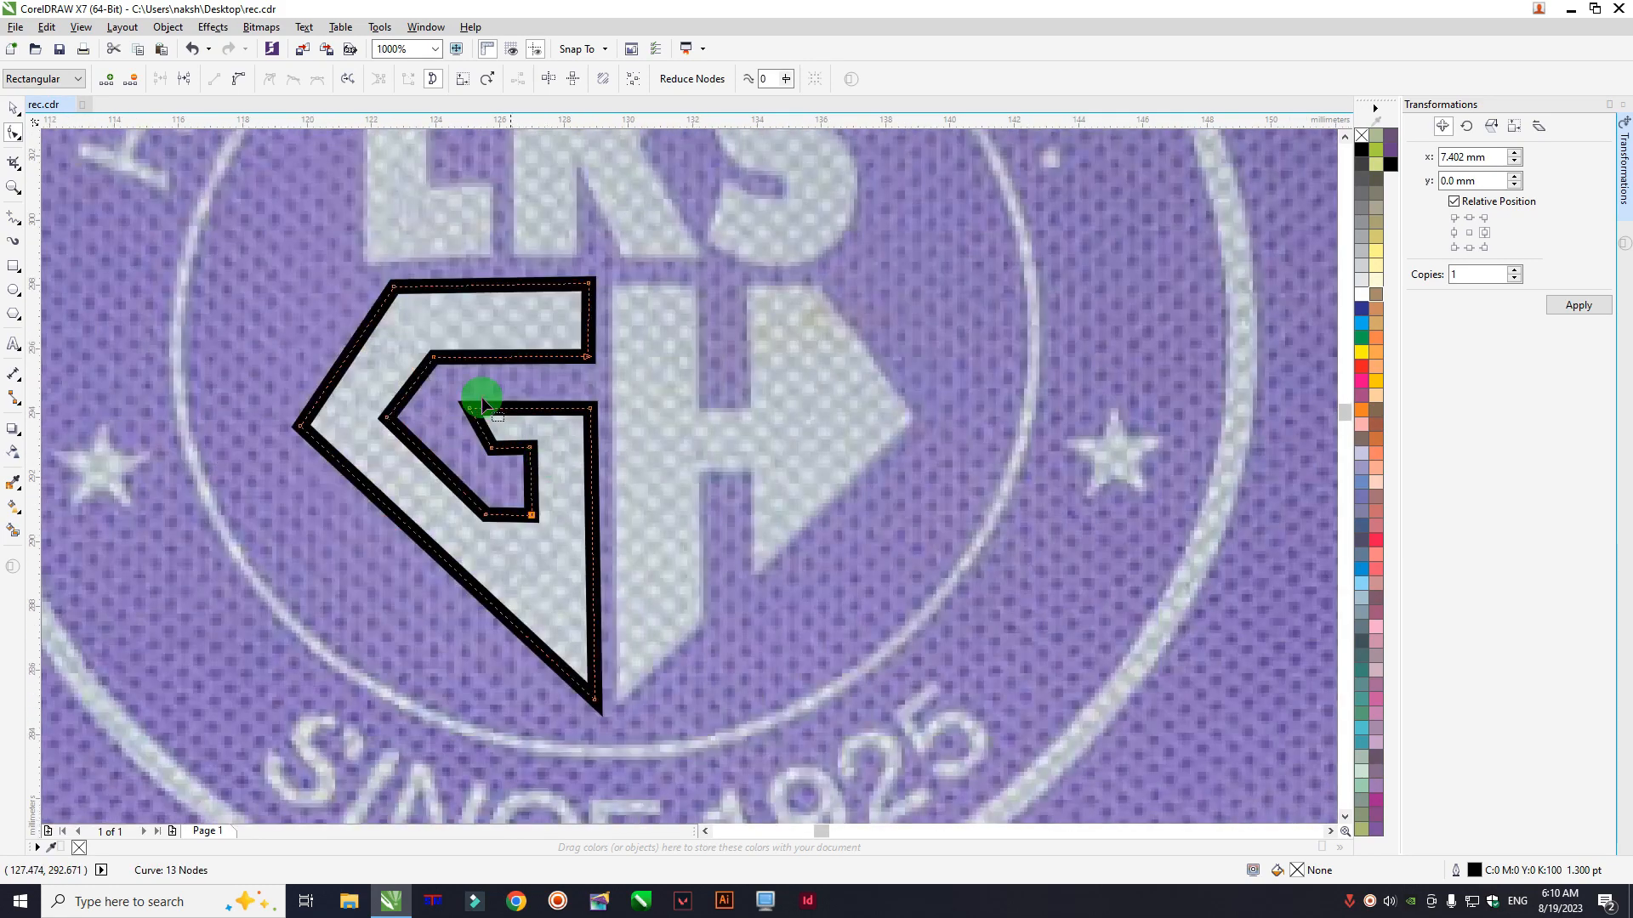
pyautogui.click(17, 219)
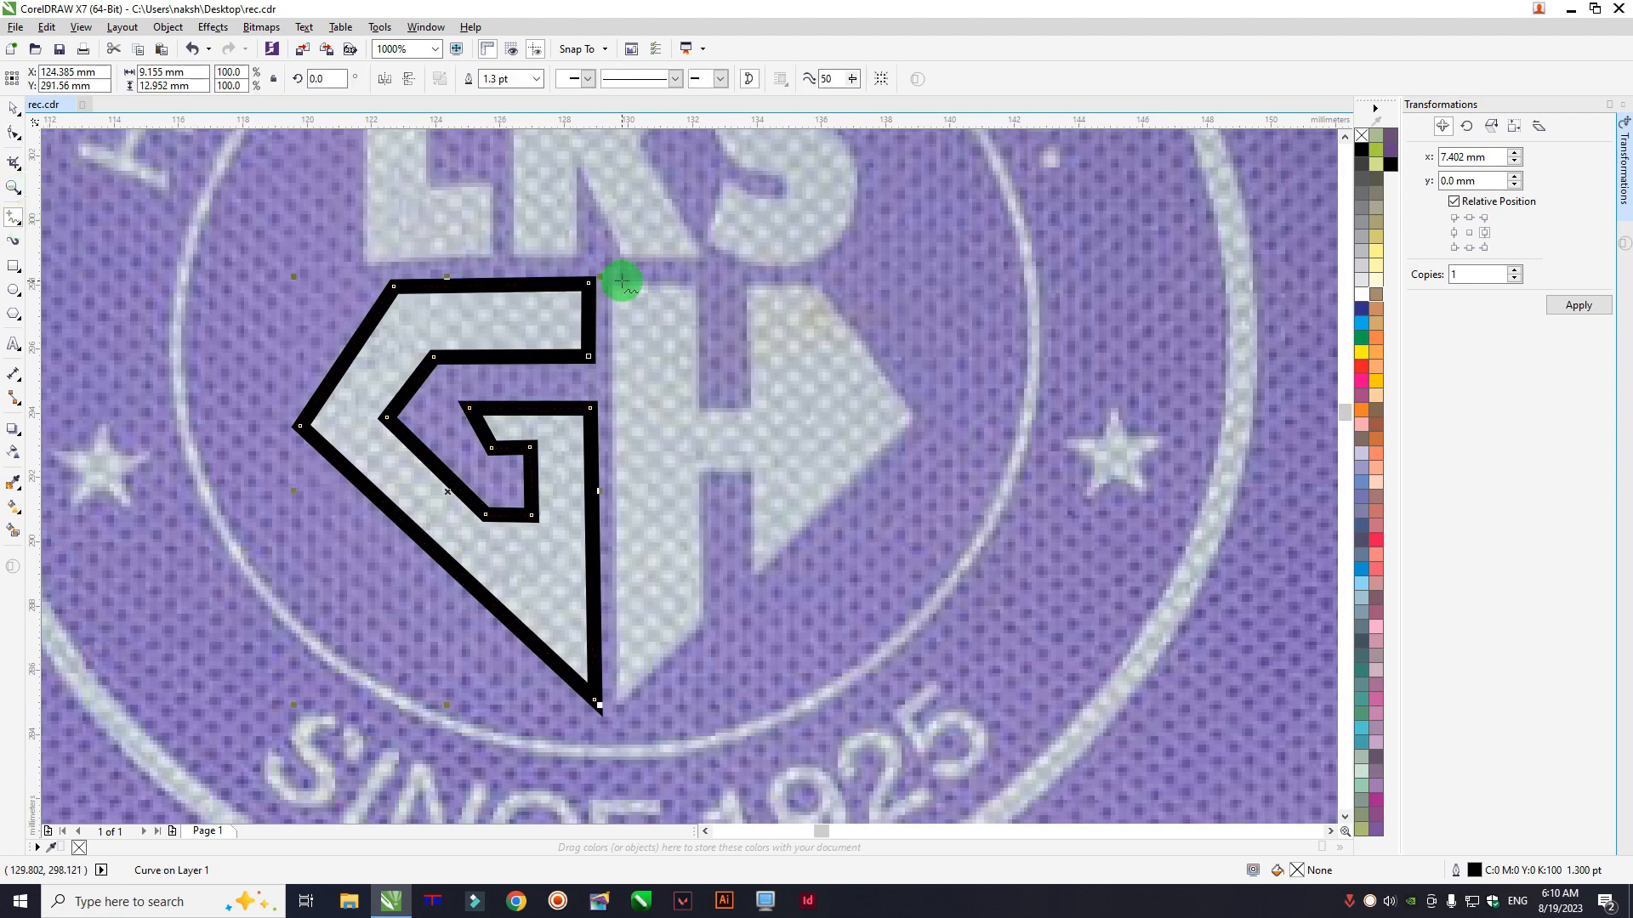
pyautogui.moveTo(612, 282)
pyautogui.mouseDown()
pyautogui.moveTo(617, 705)
pyautogui.moveTo(652, 657)
pyautogui.moveTo(644, 706)
pyautogui.moveTo(619, 706)
pyautogui.mouseUp()
pyautogui.moveTo(619, 706); pyautogui.dragTo(706, 623)
pyautogui.moveTo(706, 622); pyautogui.dragTo(696, 473)
pyautogui.moveTo(696, 473); pyautogui.dragTo(817, 285)
pyautogui.moveTo(817, 285); pyautogui.dragTo(748, 288)
# Step: Trace the H's upper notch and the left stem's top edge, closing the outline at its starting point
pyautogui.click(748, 287)
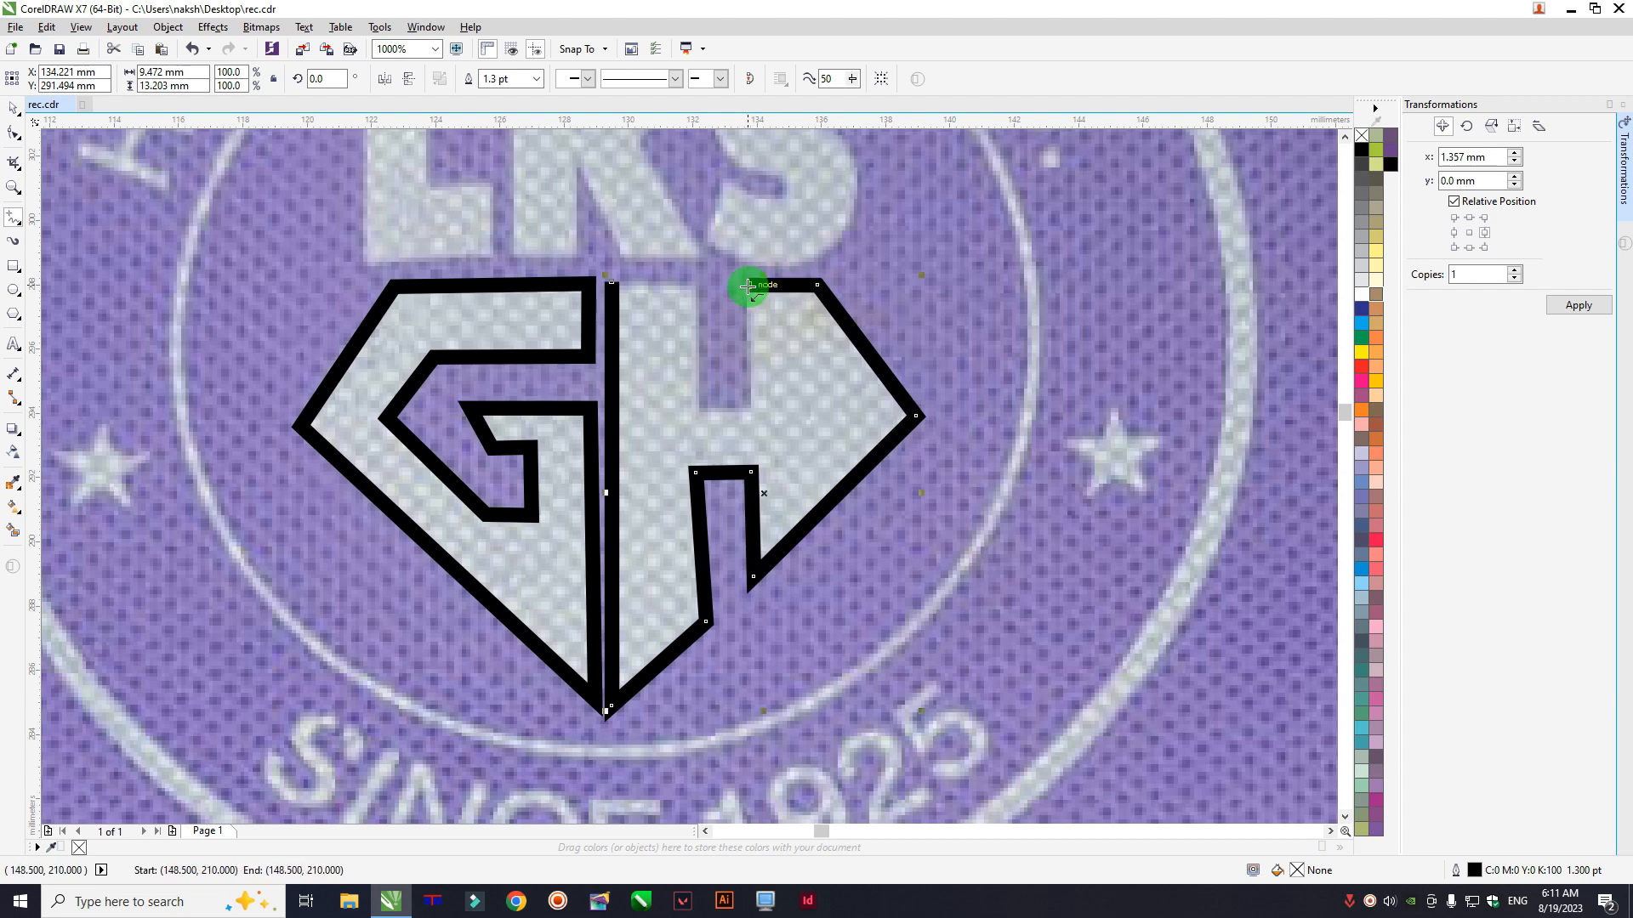
pyautogui.click(747, 409)
pyautogui.click(695, 411)
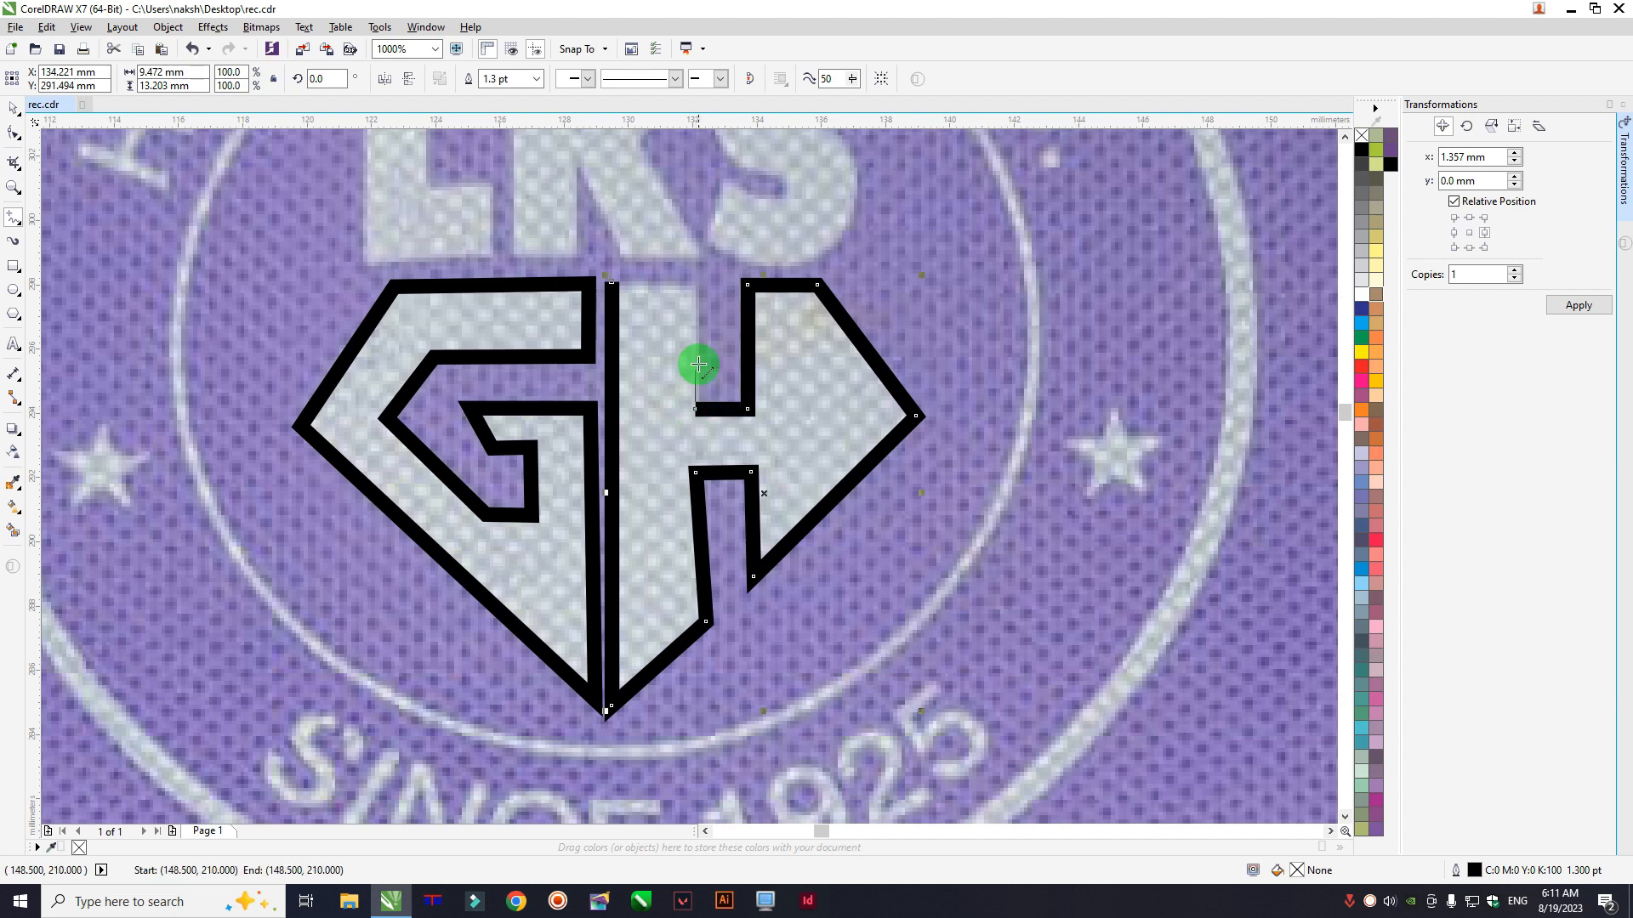
pyautogui.click(696, 284)
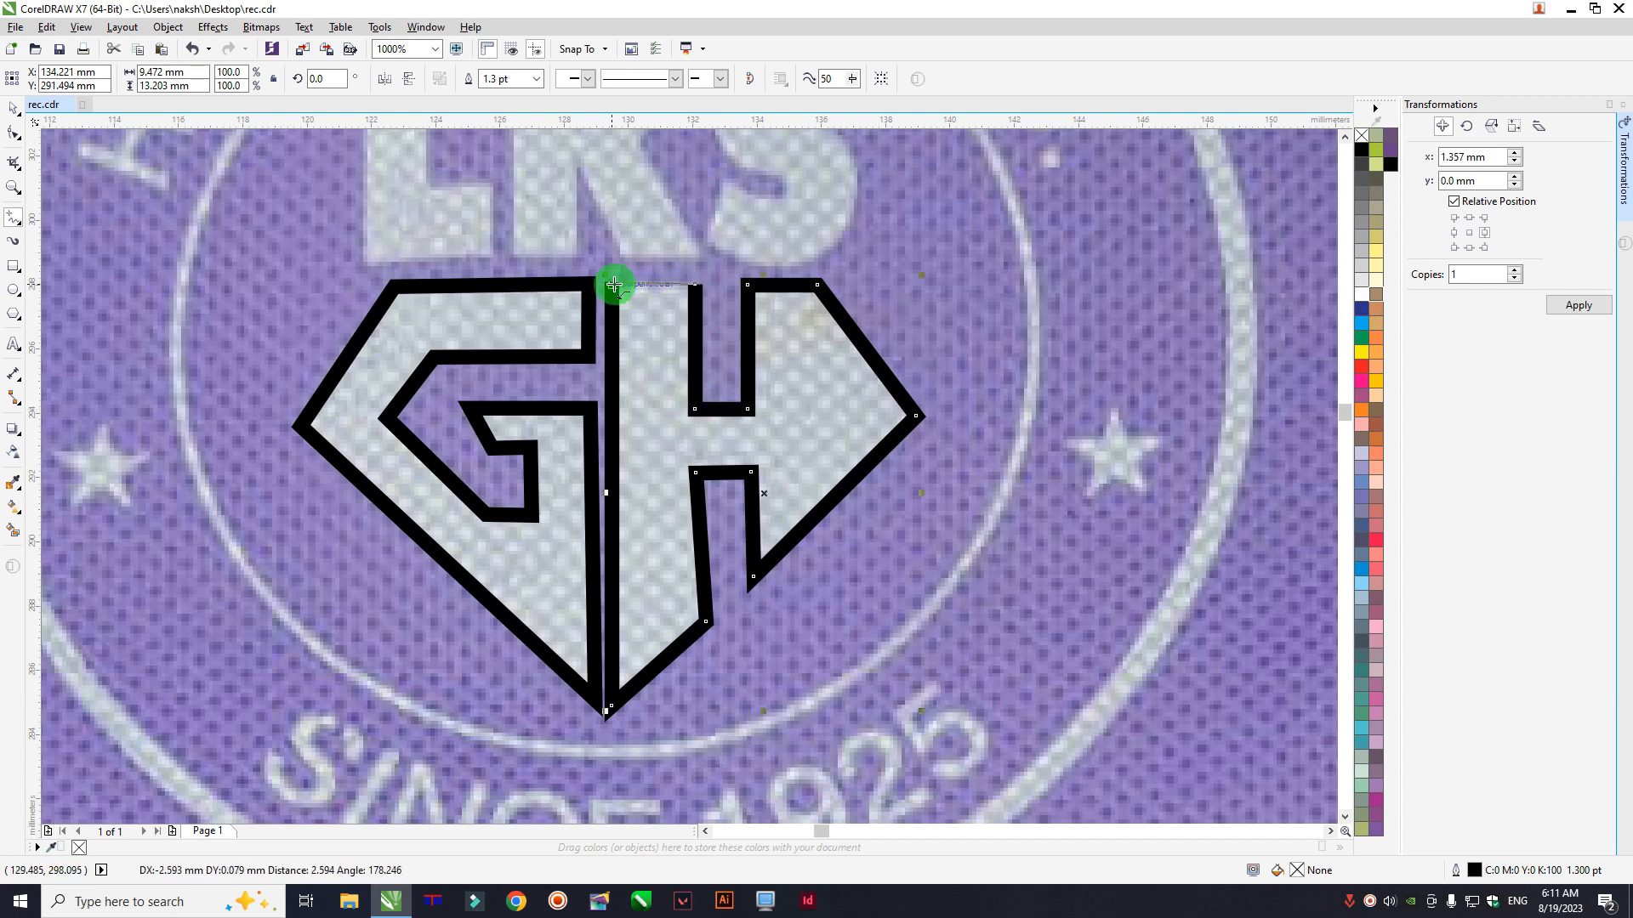
pyautogui.click(609, 275)
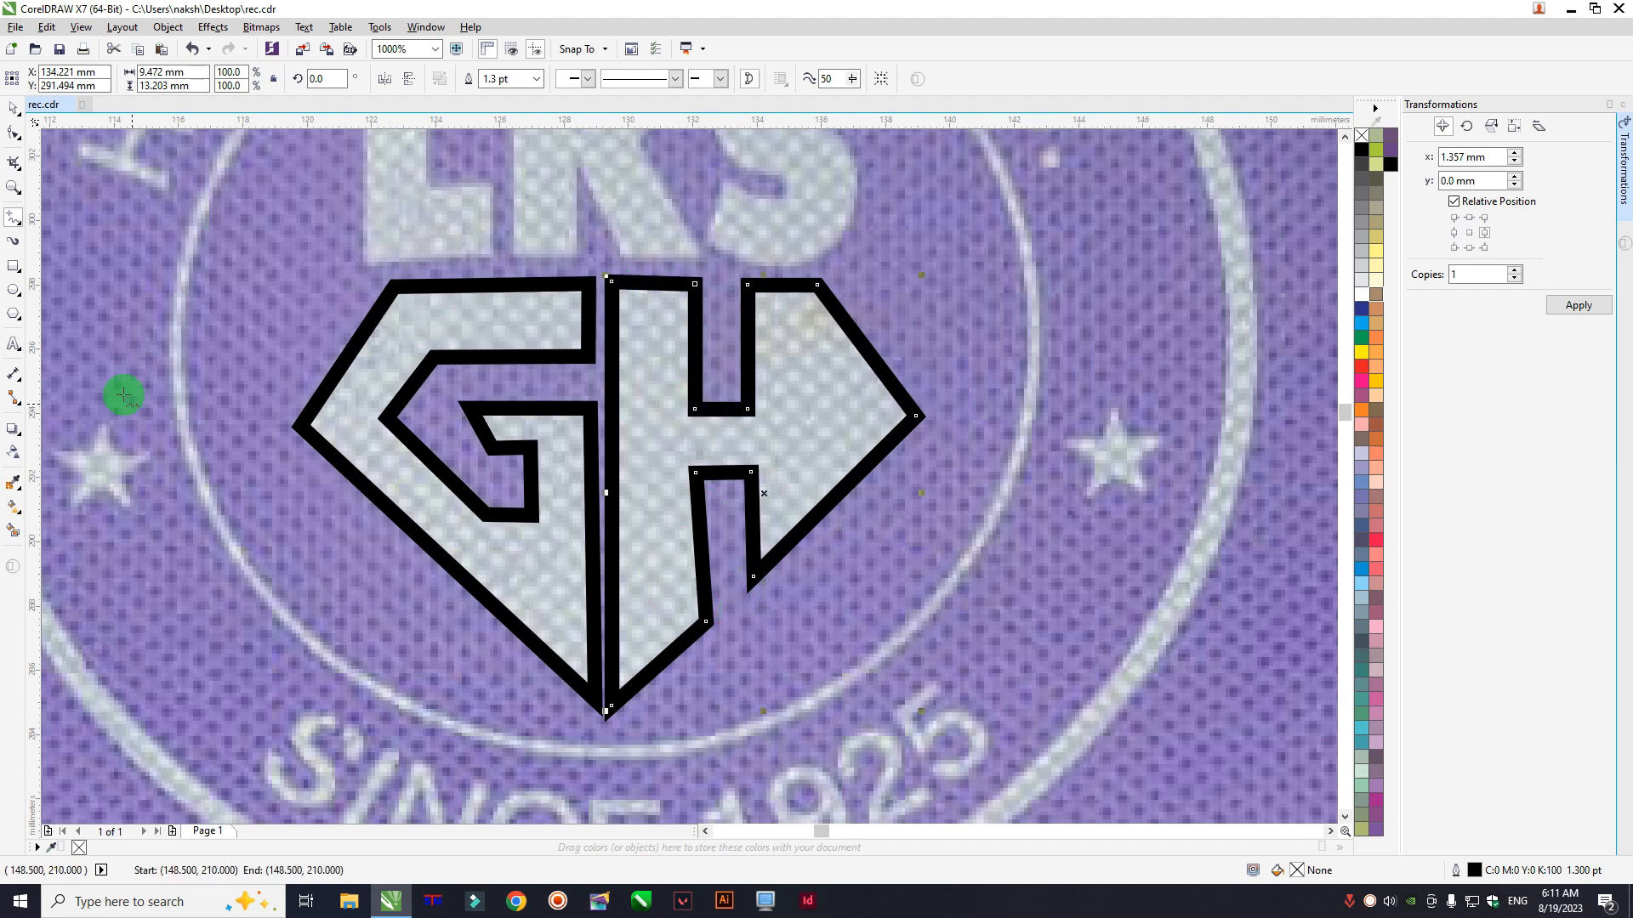
# Step: Move the node at the lower end of the H's left stem inward to make the stem's inner edge vertical
pyautogui.click(13, 131)
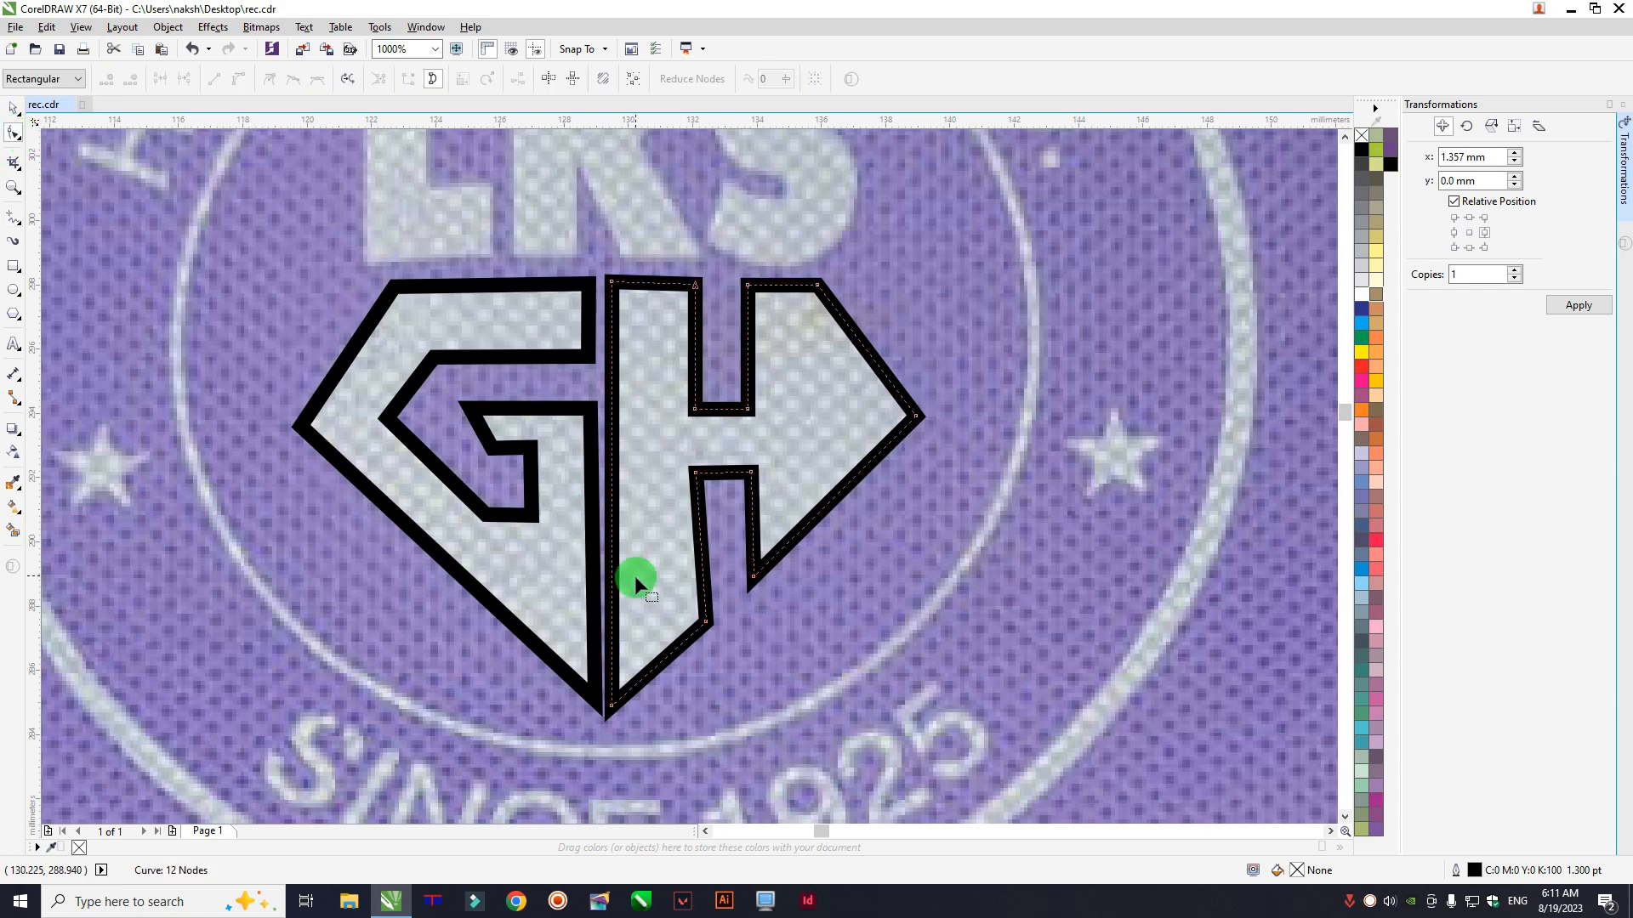
pyautogui.scroll(1, 707, 601)
pyautogui.moveTo(706, 644); pyautogui.dragTo(685, 648)
pyautogui.scroll(-1, 727, 603)
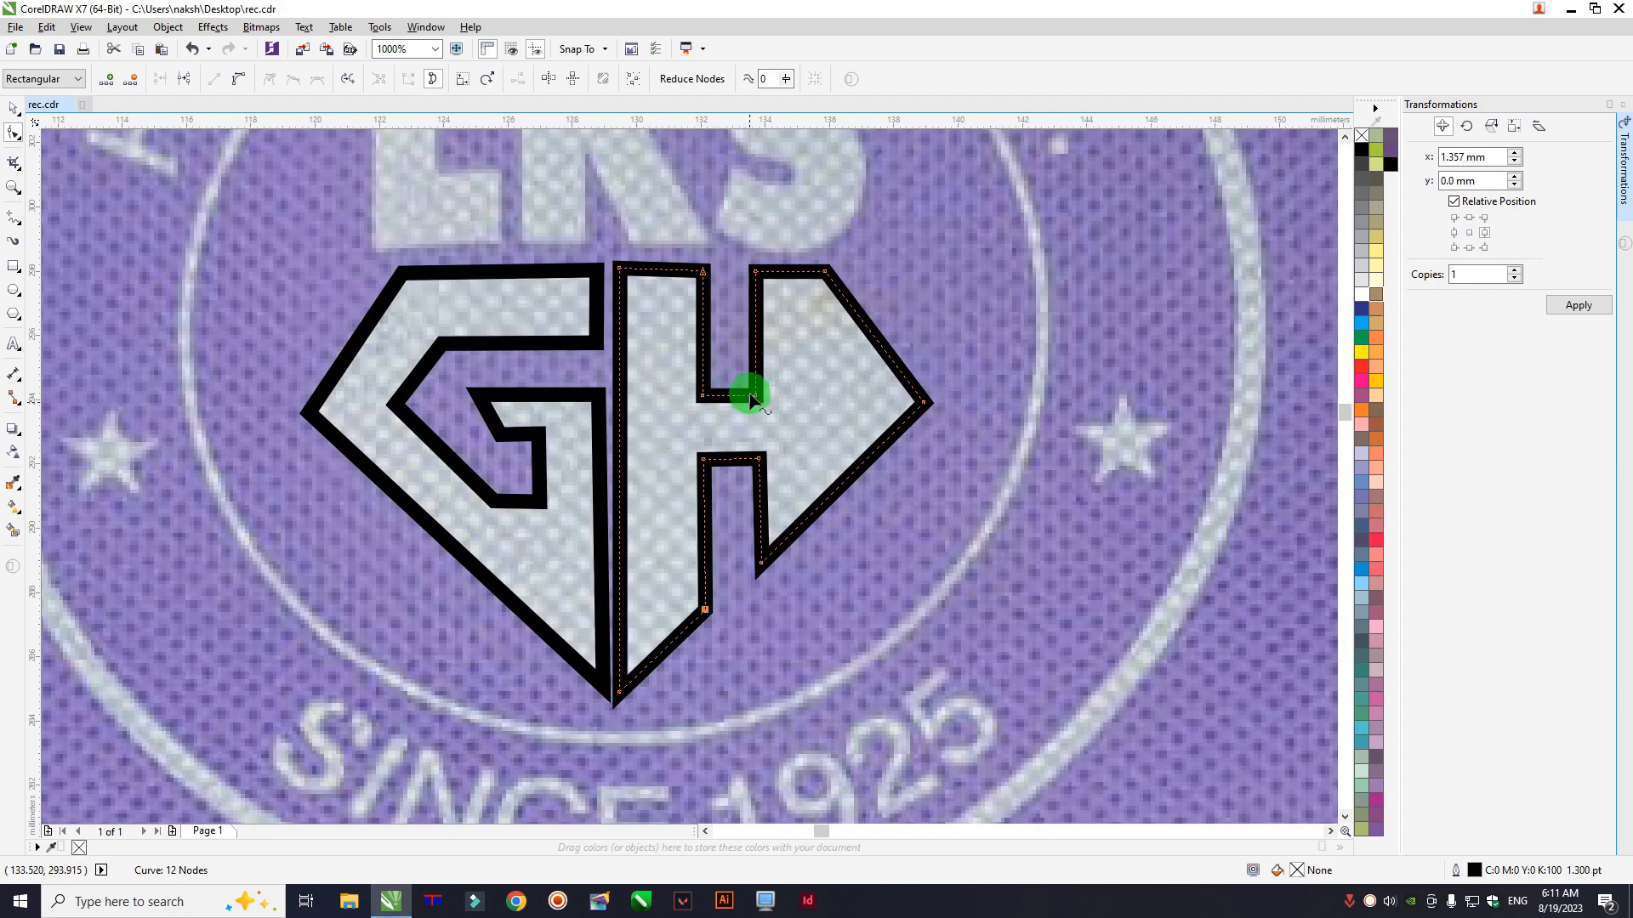
pyautogui.scroll(-2, 721, 377)
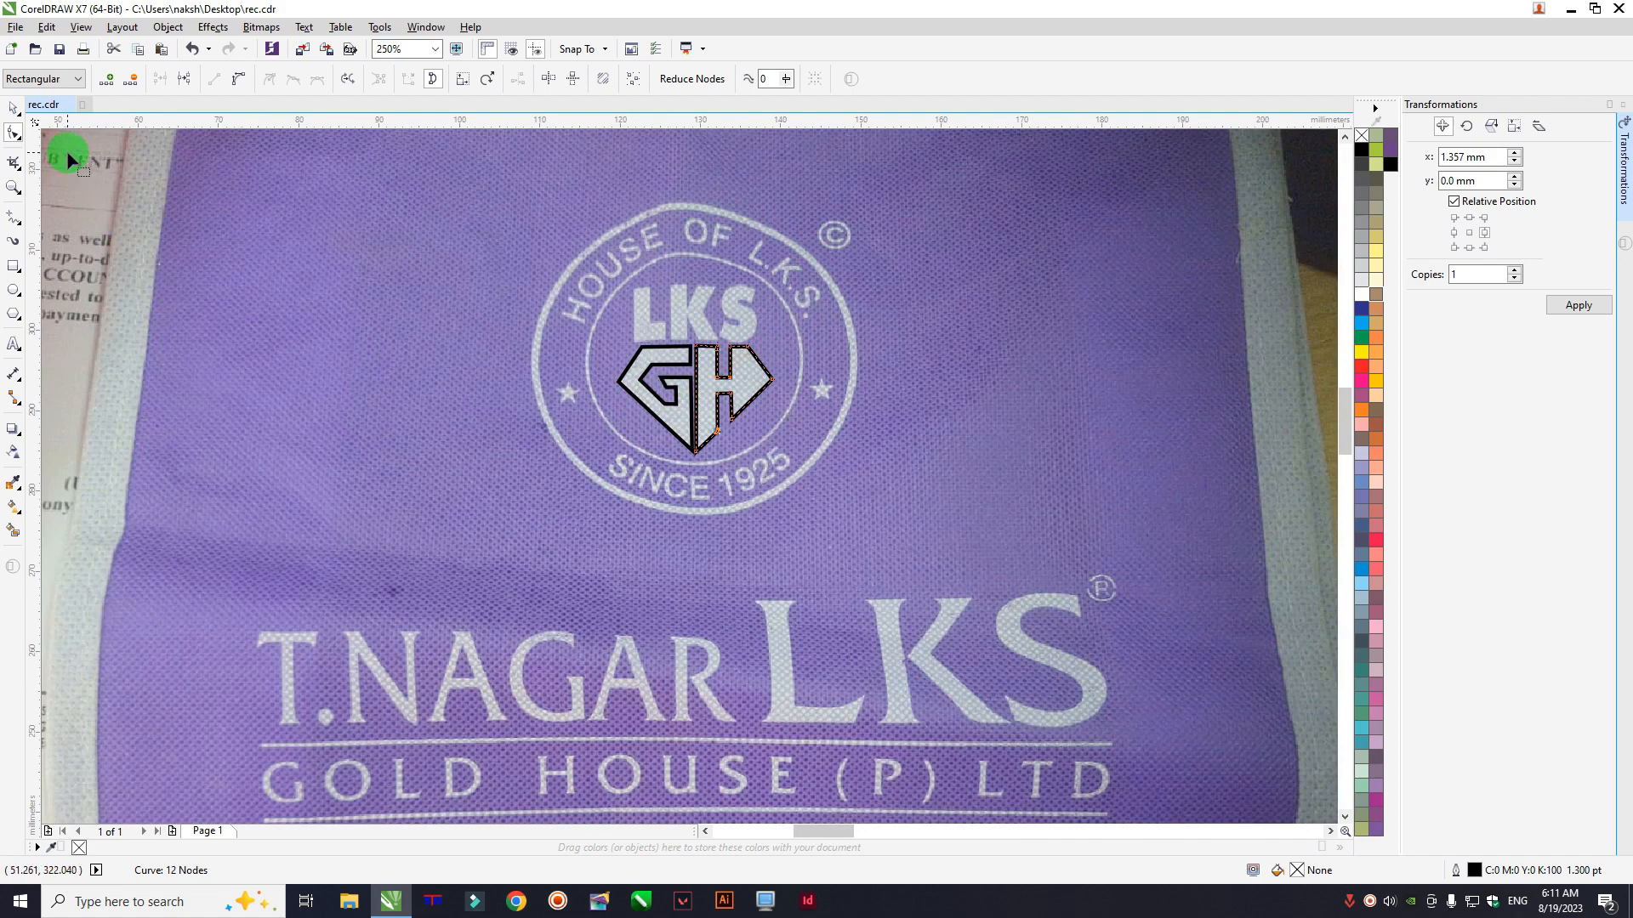
# Step: Widen the gap between the letters by nudging the H right to X 134.521 mm and the G left to X 124.285 mm
pyautogui.click(14, 108)
pyautogui.scroll(-1, 812, 381)
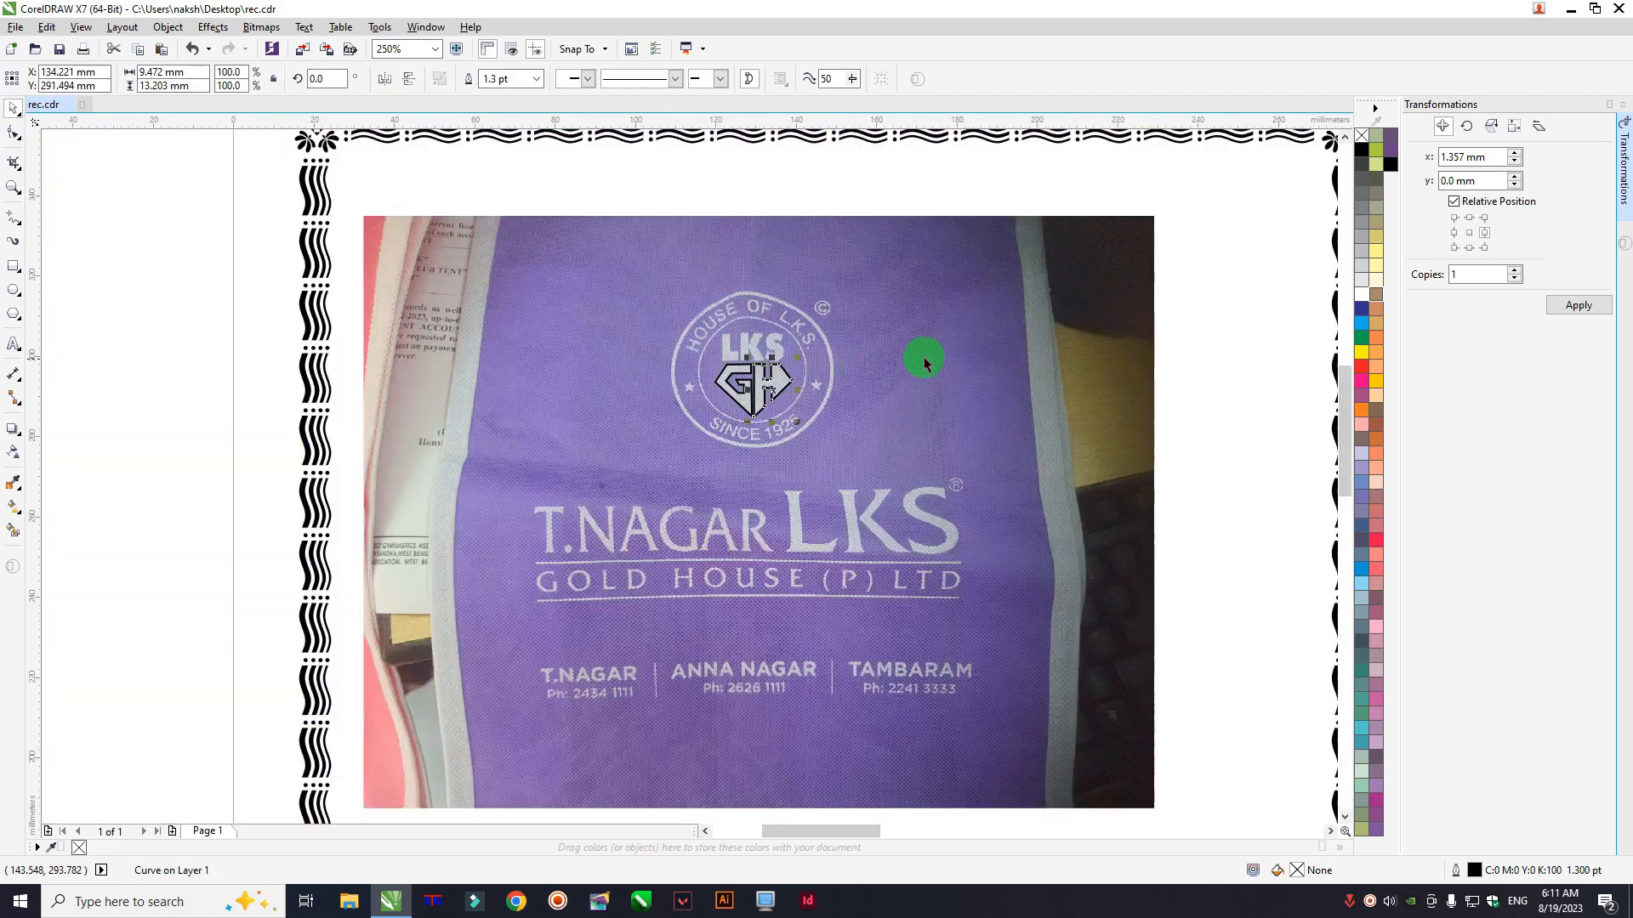
pyautogui.click(1213, 297)
pyautogui.scroll(1, 756, 381)
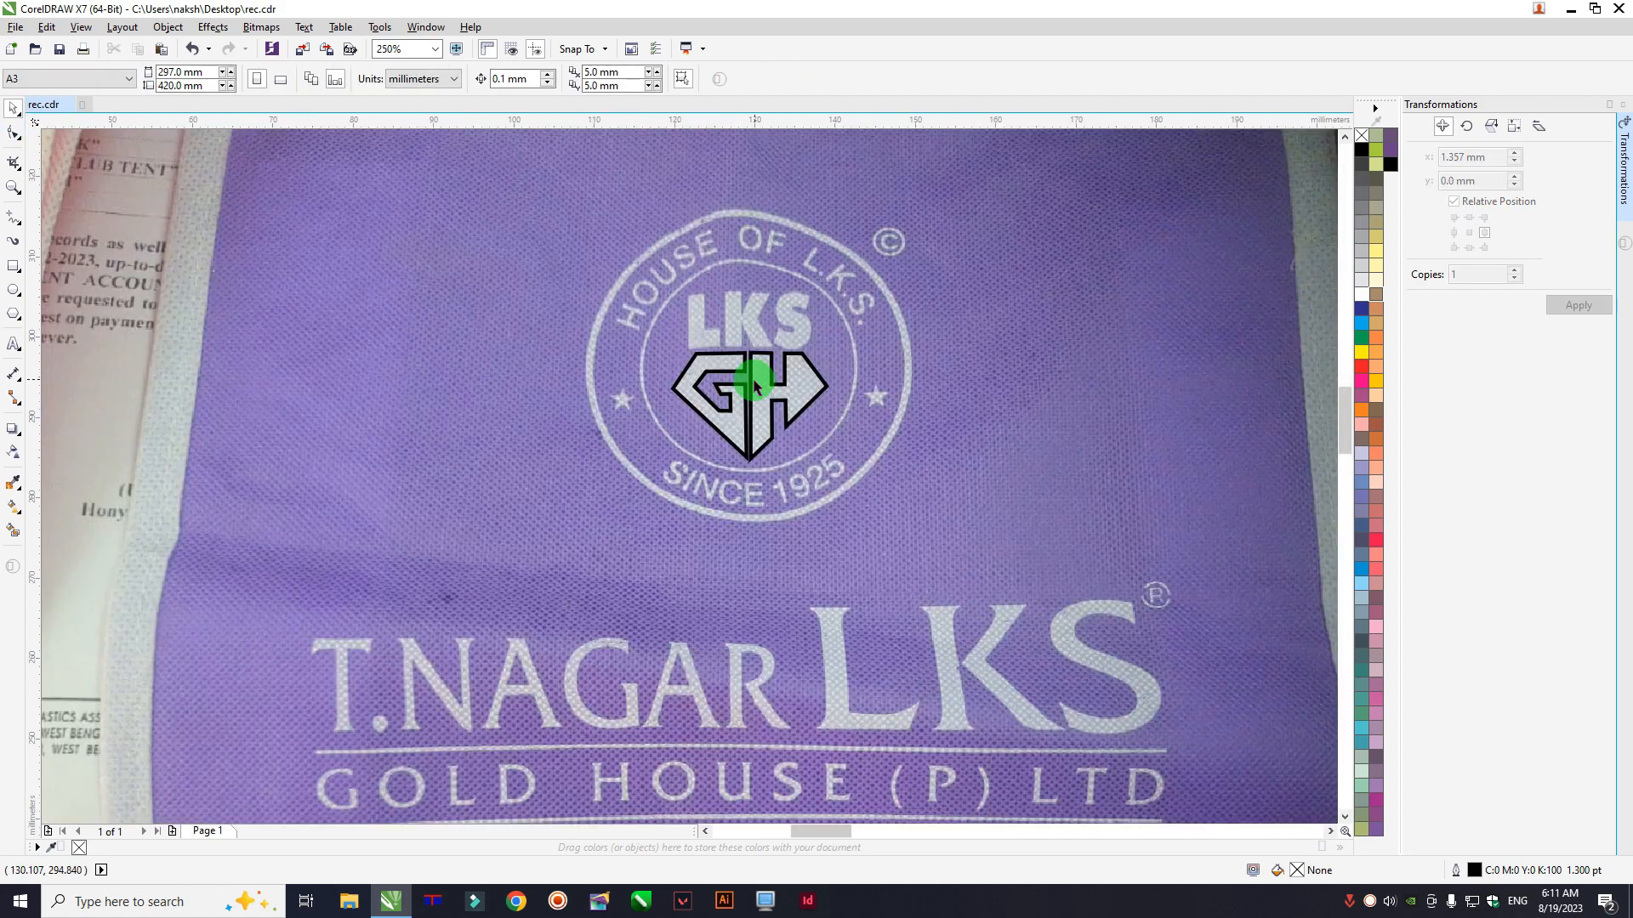
pyautogui.scroll(2, 723, 372)
pyautogui.click(875, 320)
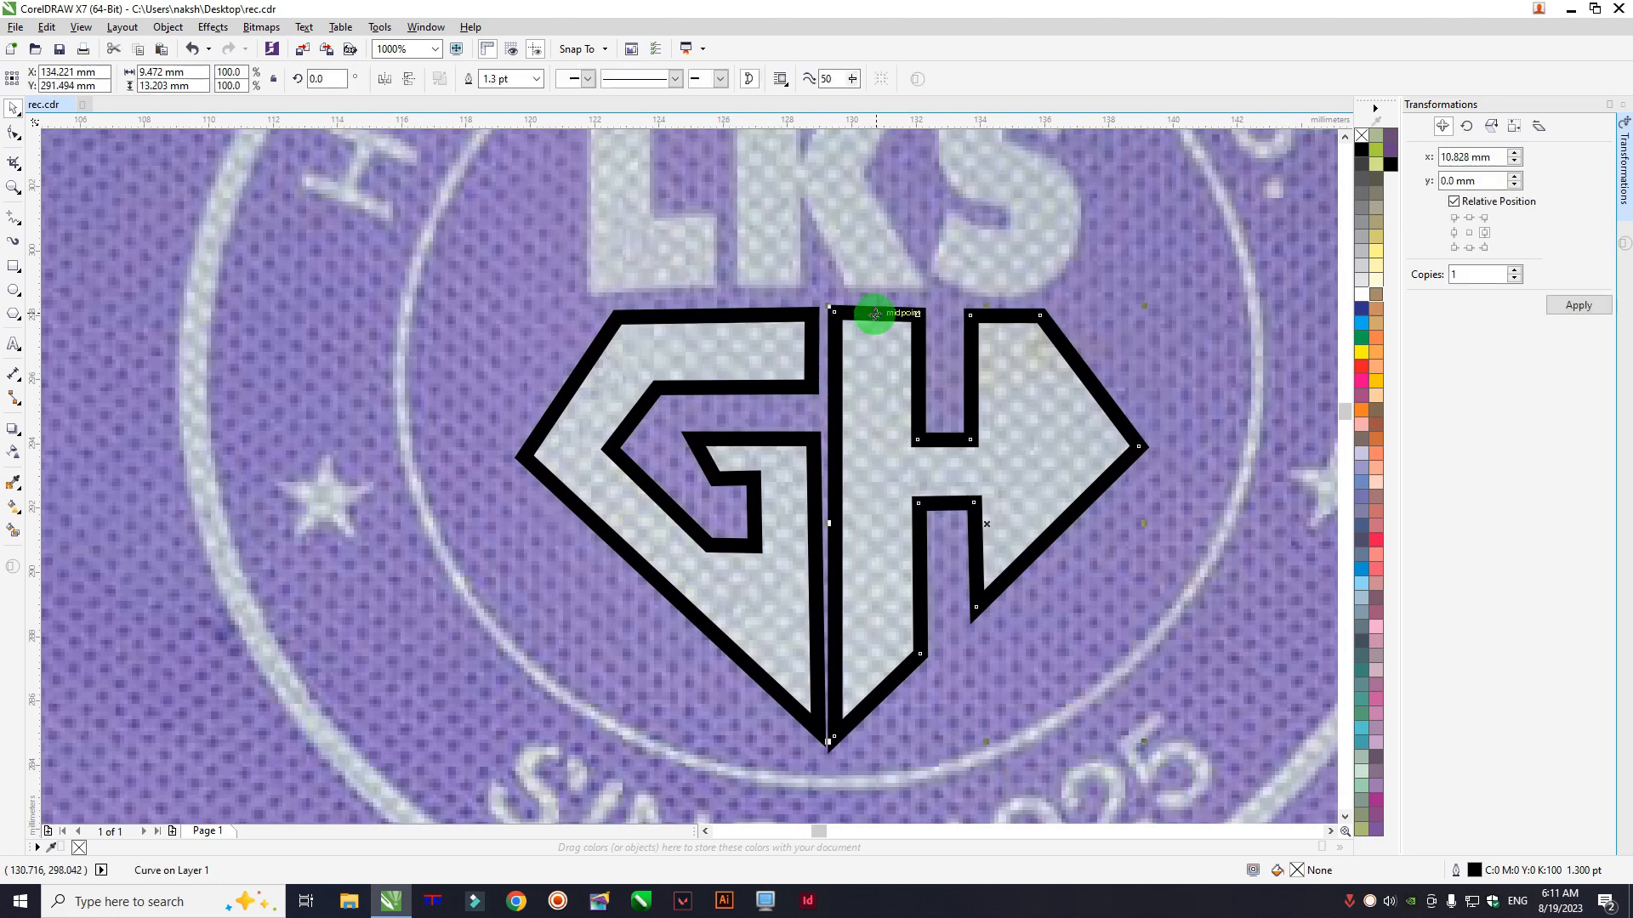
pyautogui.press('Right')
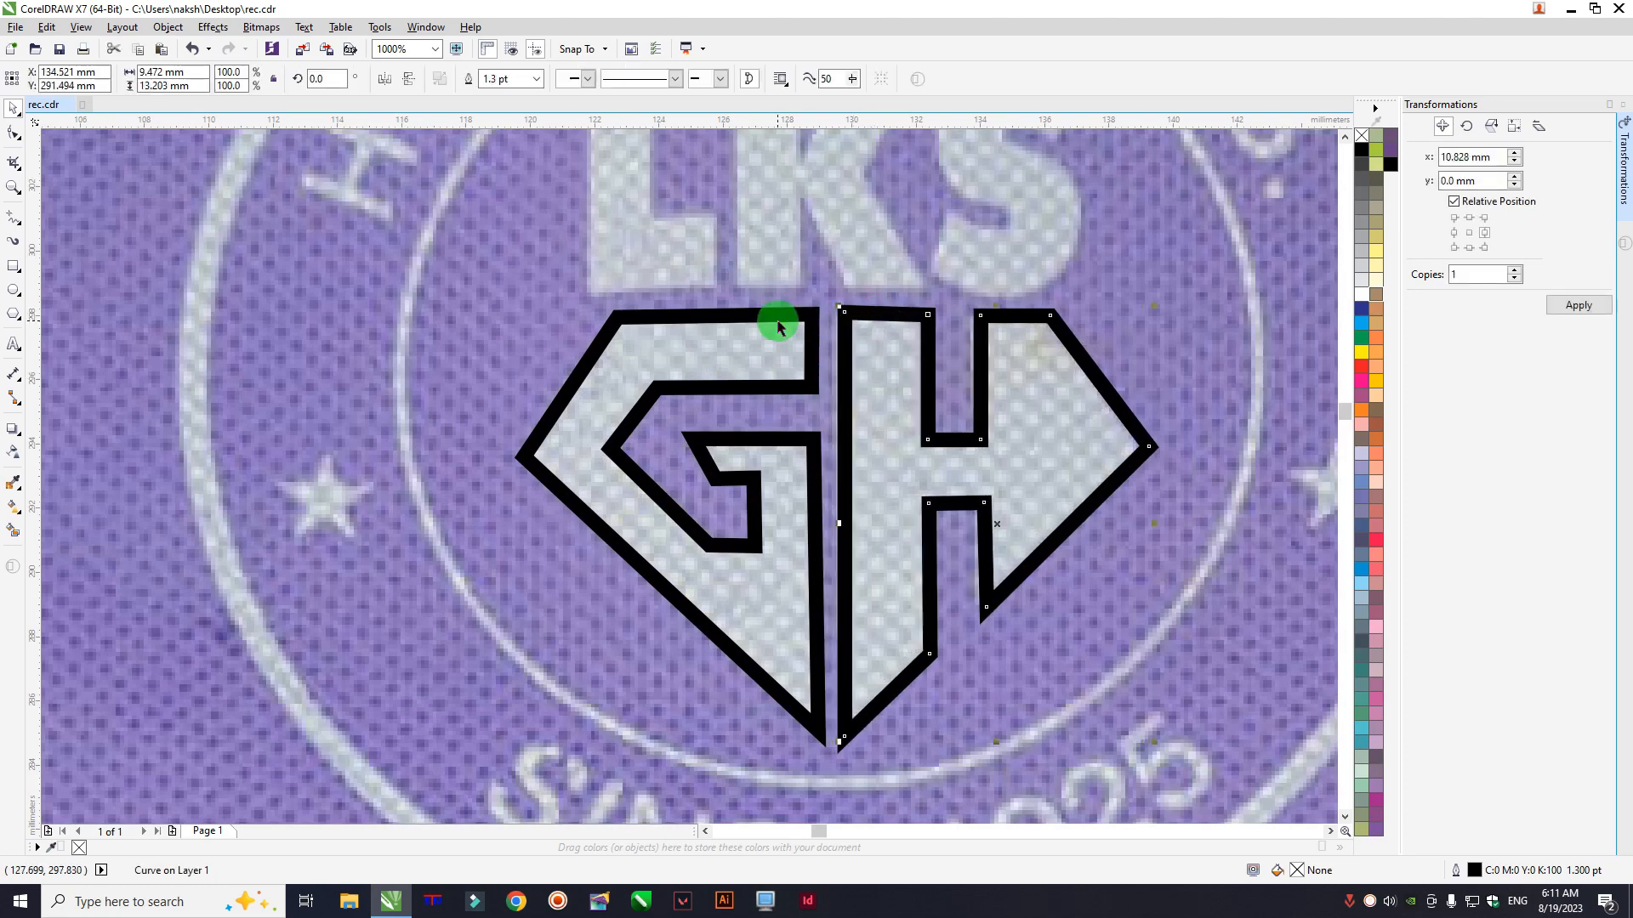
pyautogui.press('Left')
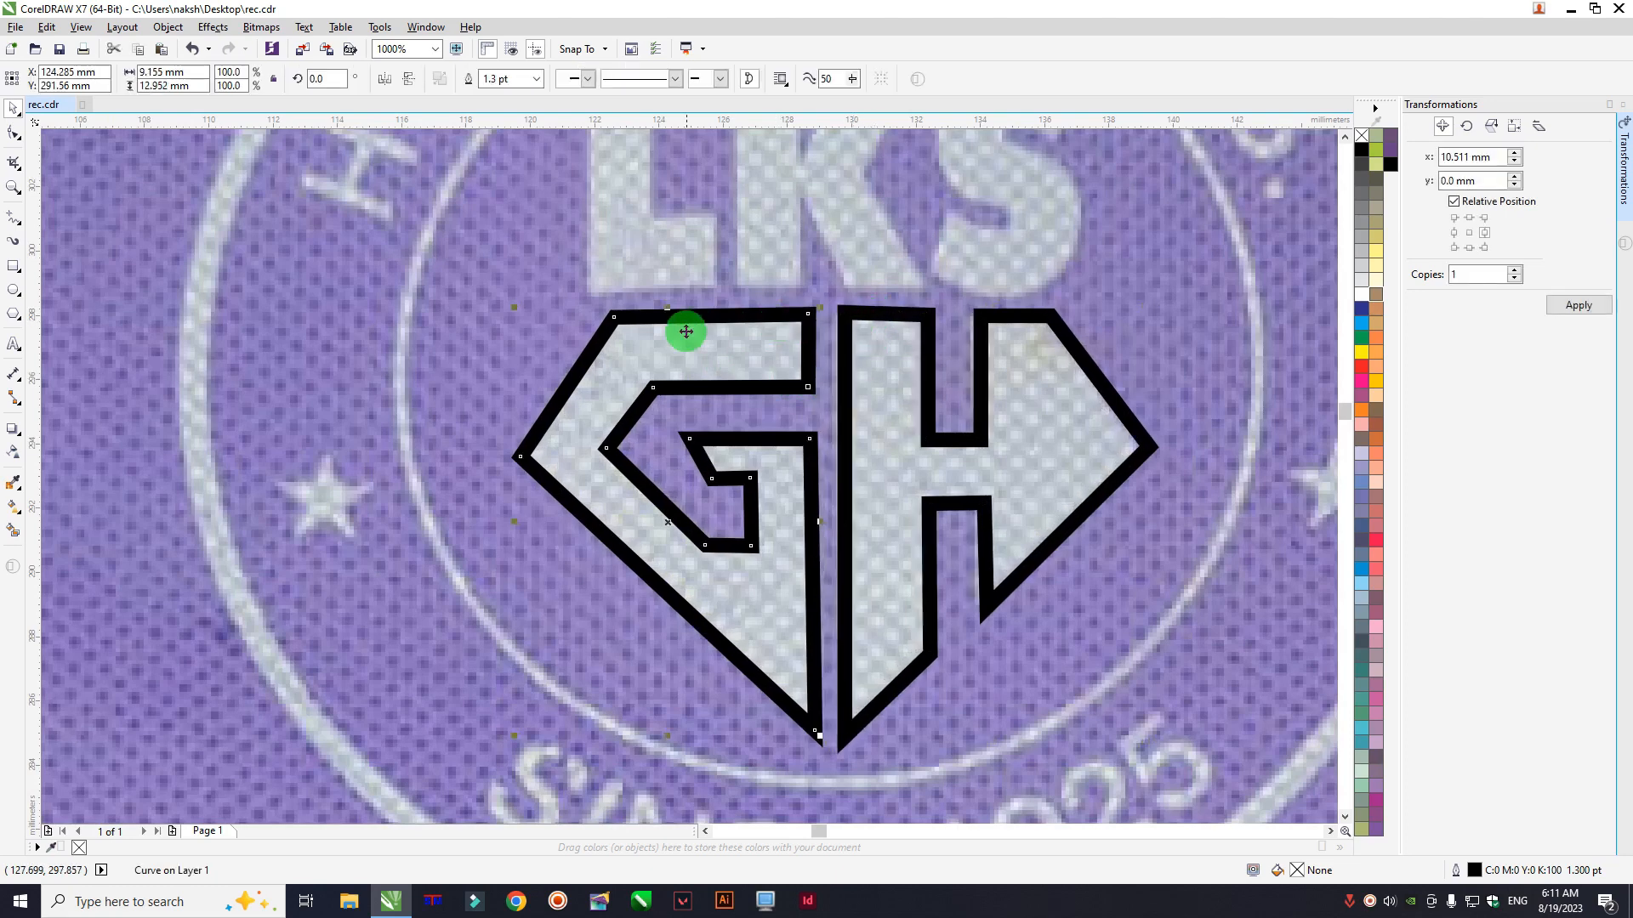
# Step: Move the reference photo down within the border so it sits below the traced GH letters
pyautogui.scroll(-3, 620, 365)
pyautogui.scroll(-2, 577, 393)
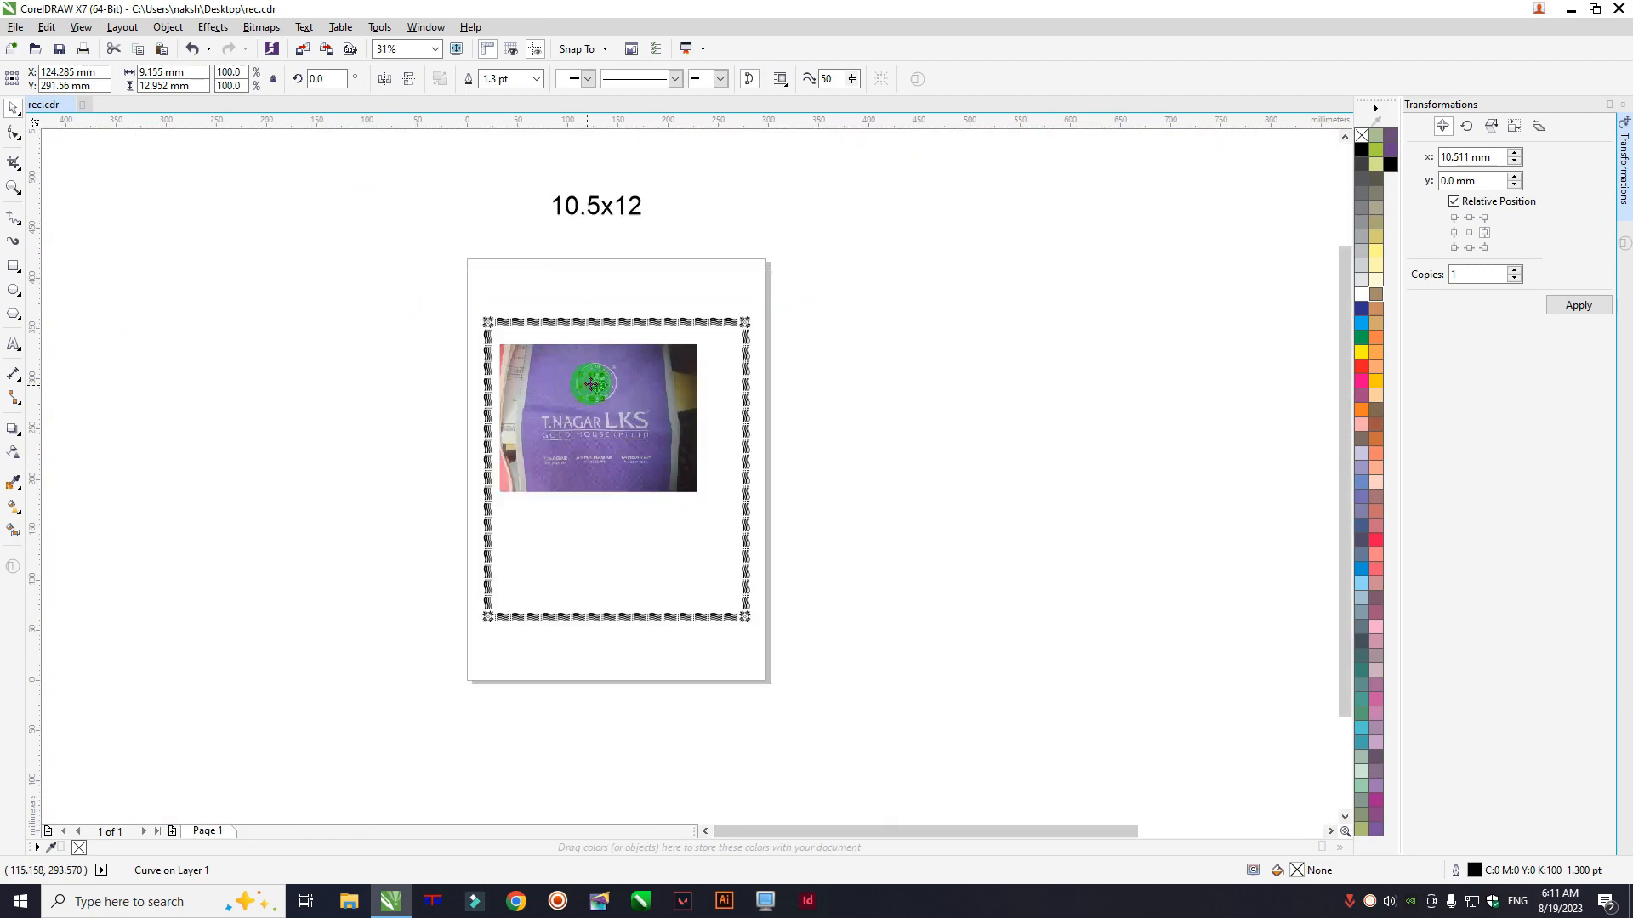
pyautogui.moveTo(571, 432); pyautogui.dragTo(573, 527)
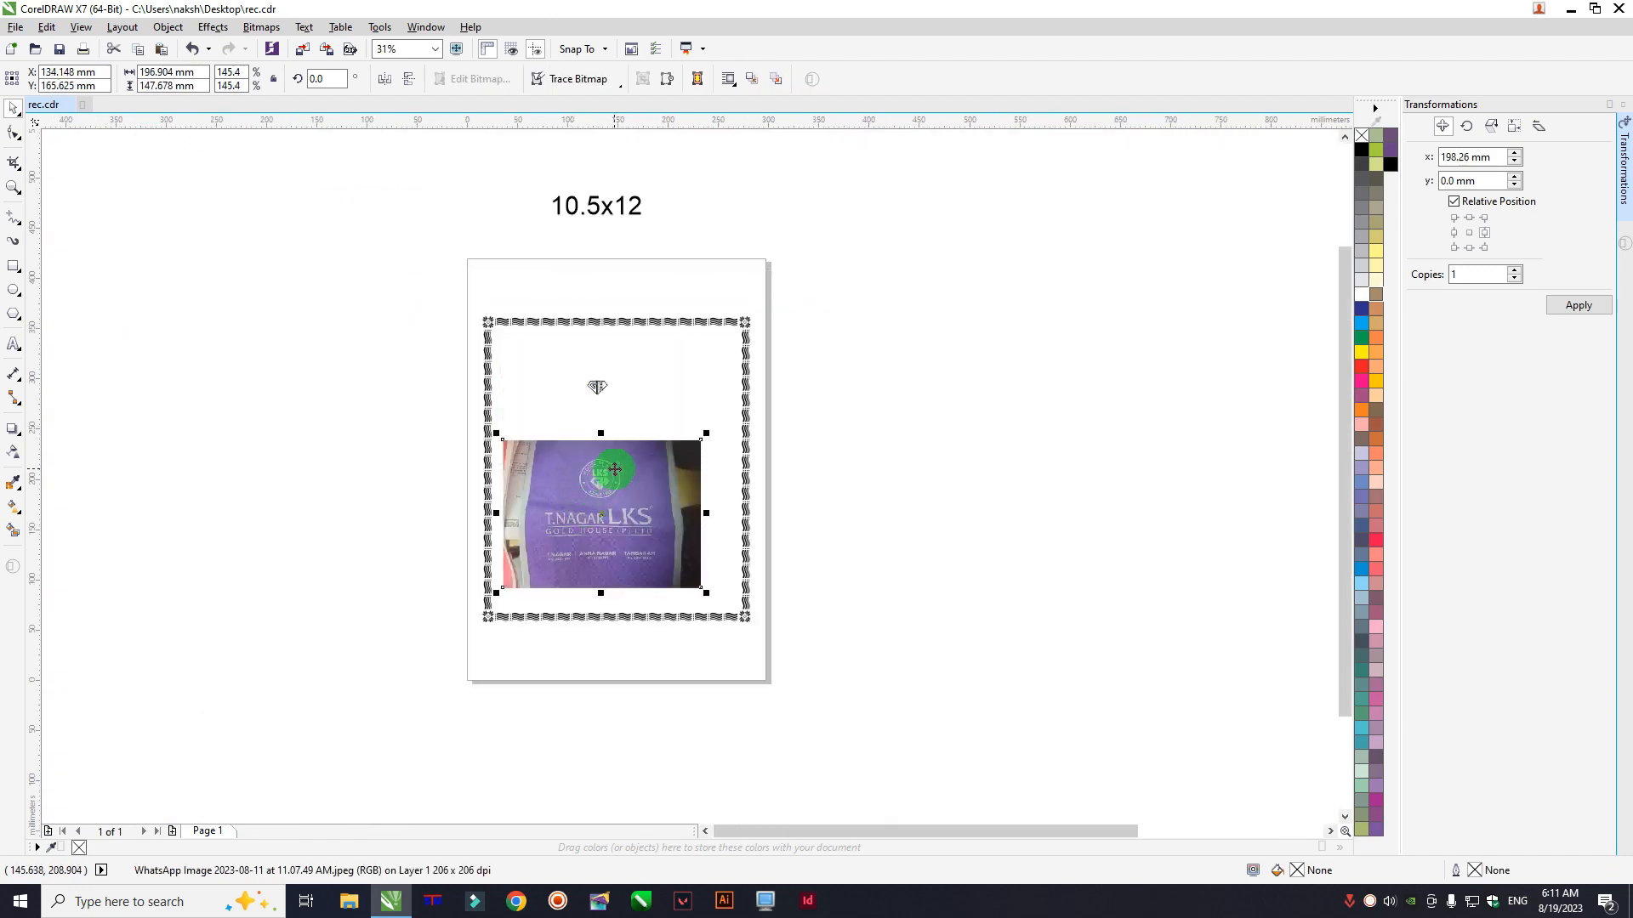
# Step: Crop the reference photo to the round House of L.K.S. emblem with its copyright mark
pyautogui.scroll(2, 596, 466)
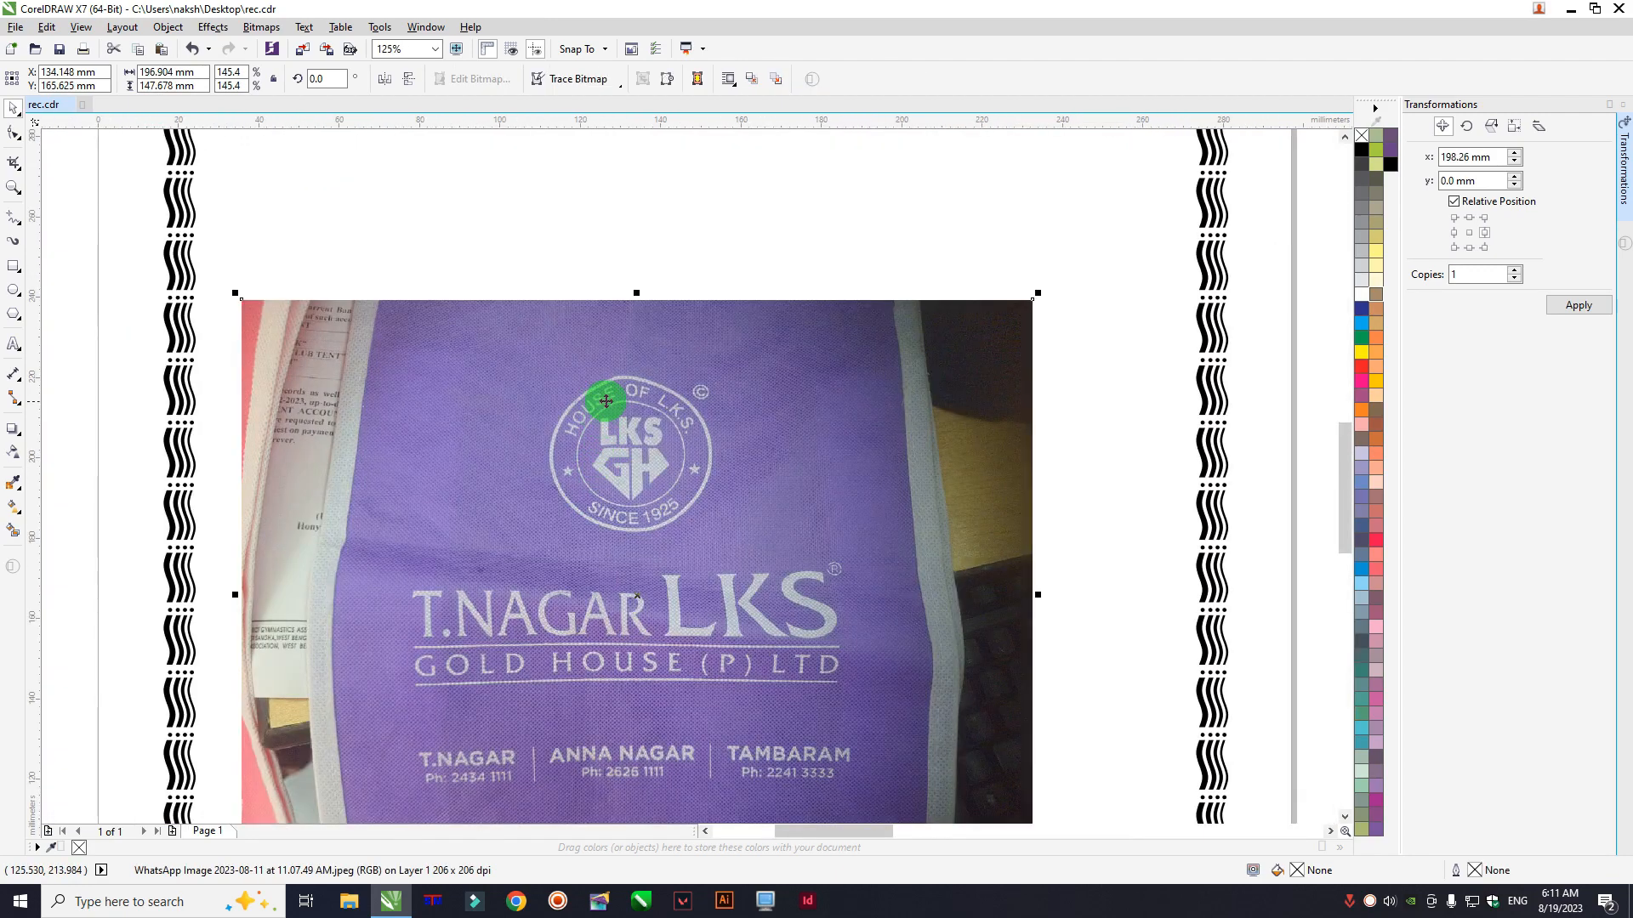
pyautogui.click(14, 161)
pyautogui.moveTo(529, 354); pyautogui.dragTo(724, 544)
pyautogui.doubleClick(632, 473)
pyautogui.scroll(-2, 599, 474)
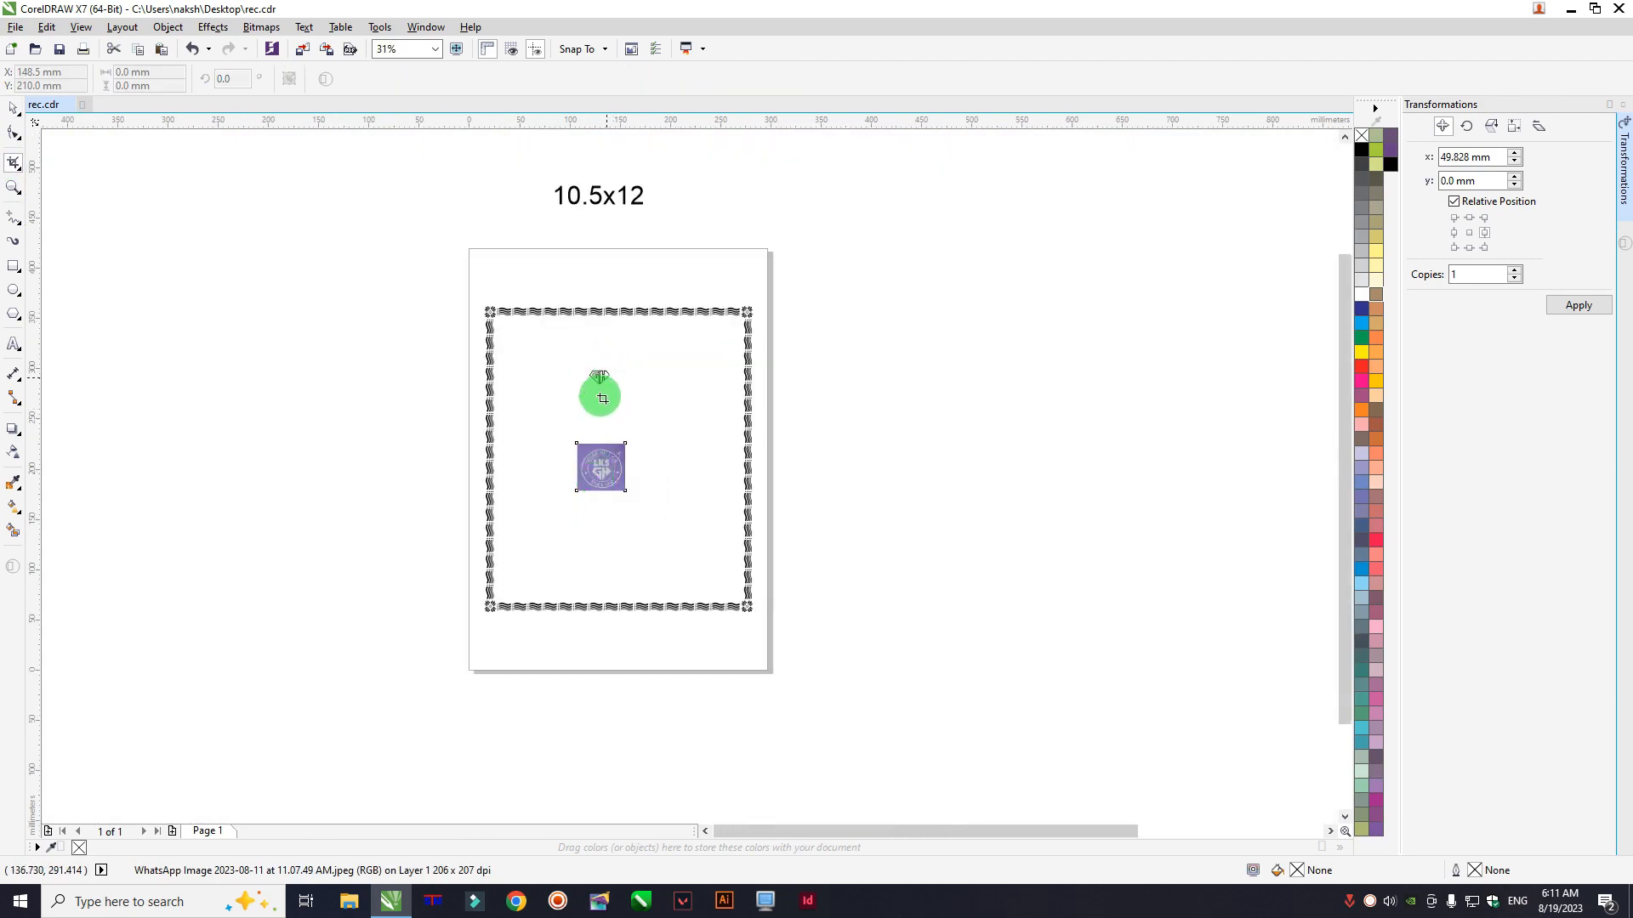
# Step: Draw a circle about 57.6 mm in diameter beside the cropped emblem photo
pyautogui.scroll(2, 591, 390)
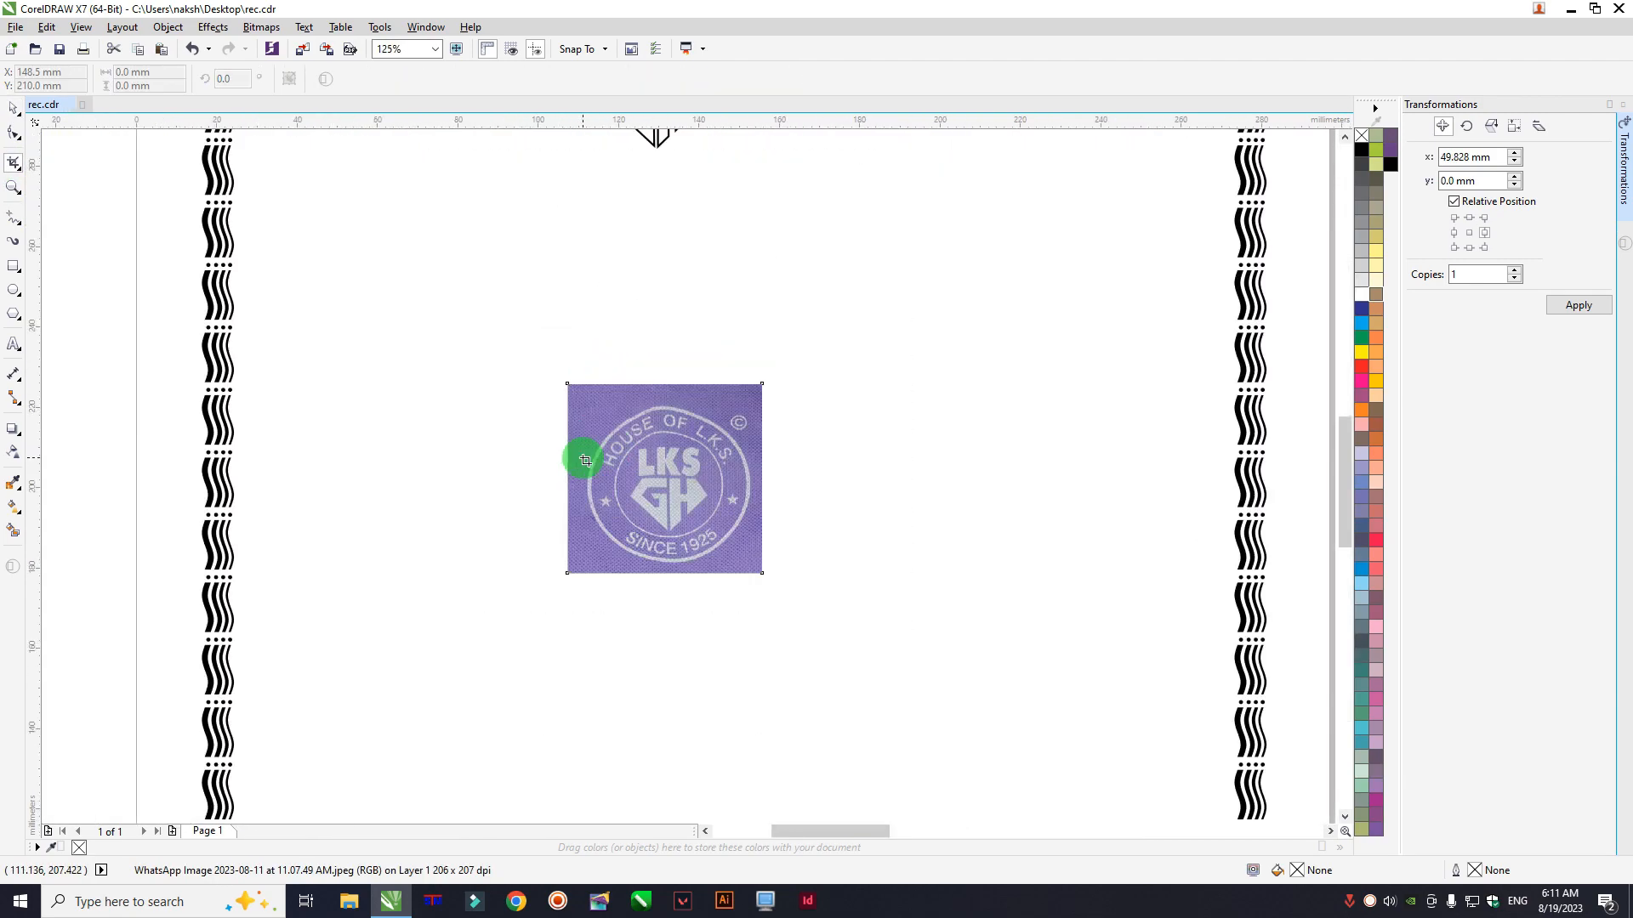
pyautogui.click(14, 292)
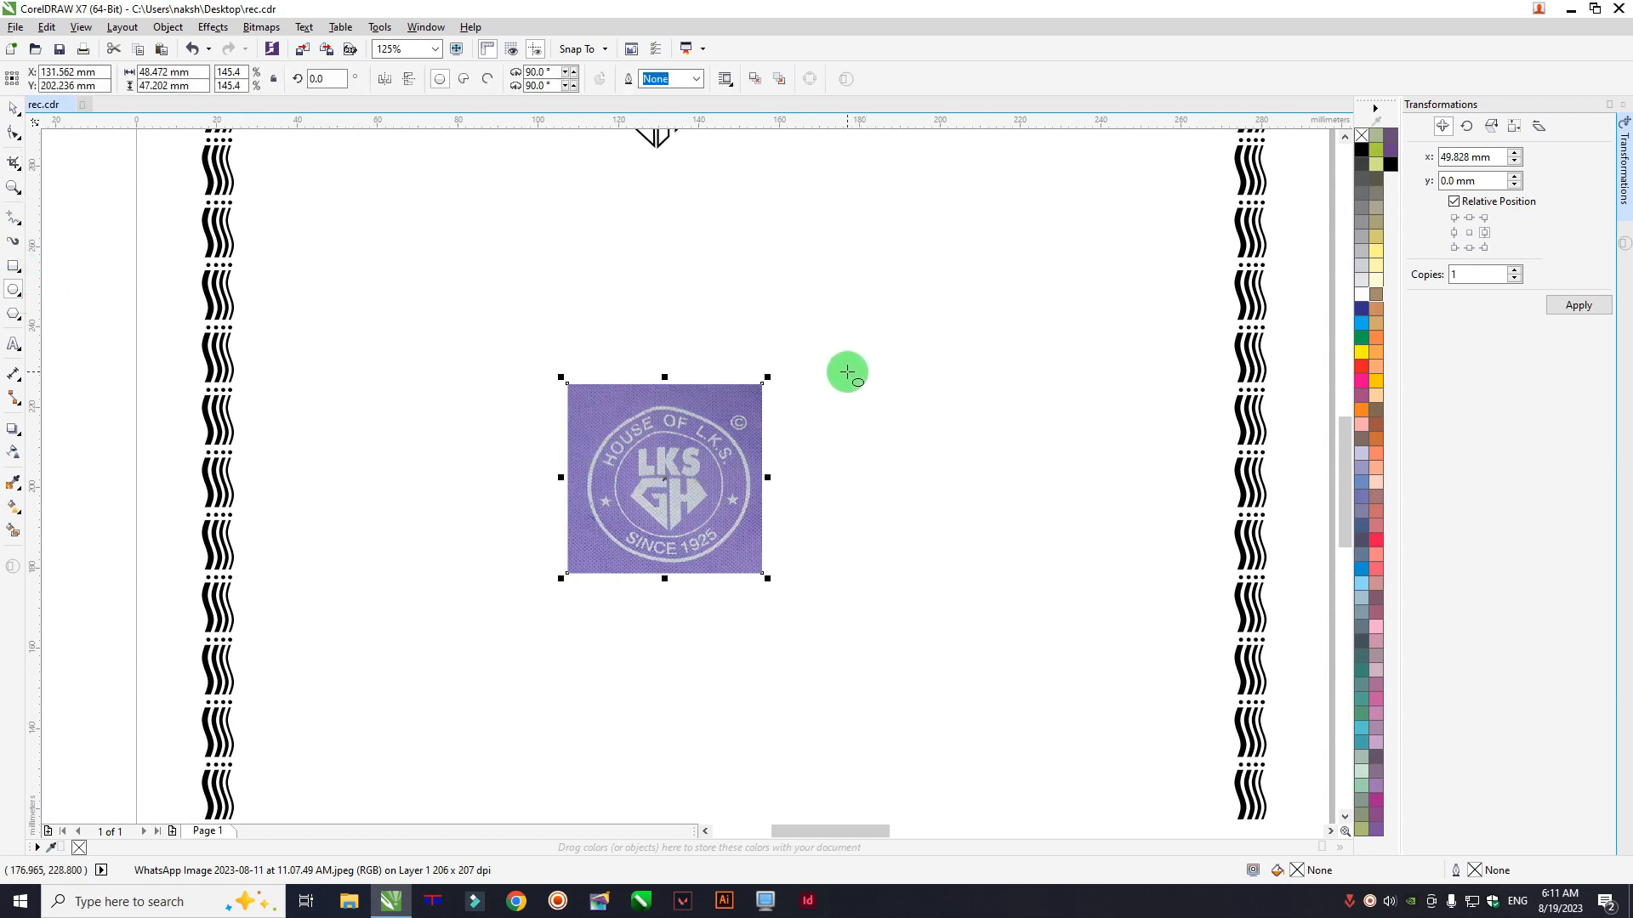
pyautogui.moveTo(848, 373); pyautogui.dragTo(1079, 604)
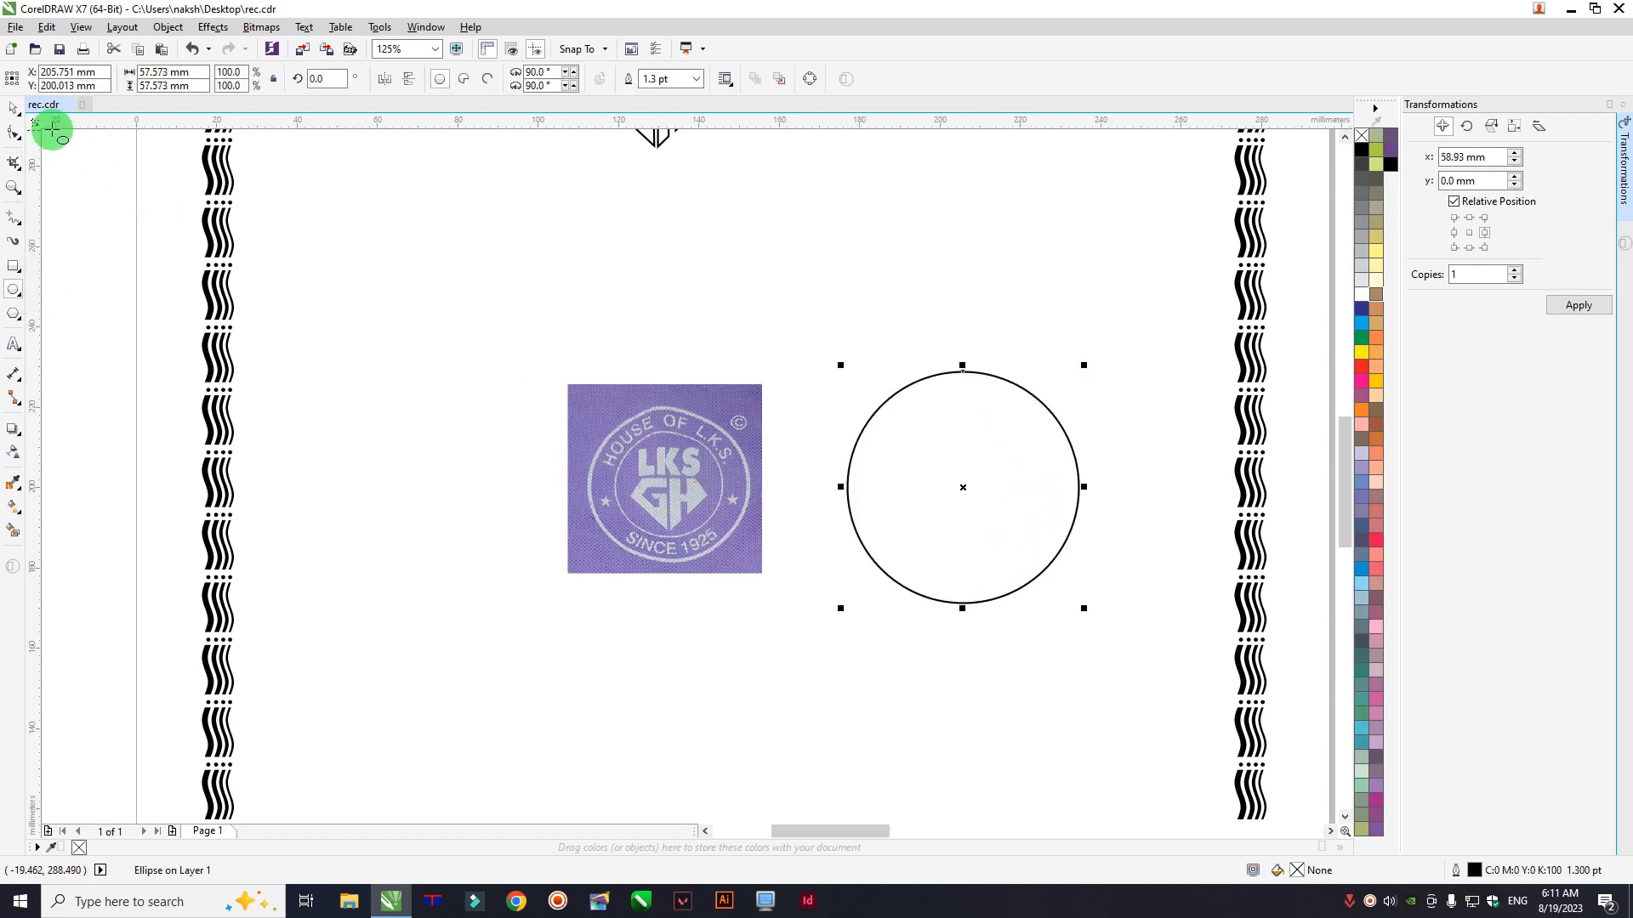
pyautogui.click(13, 108)
# Step: Change the document units to inches and set the circle's width and height to 3.5 inches
pyautogui.press('Escape')
pyautogui.click(424, 78)
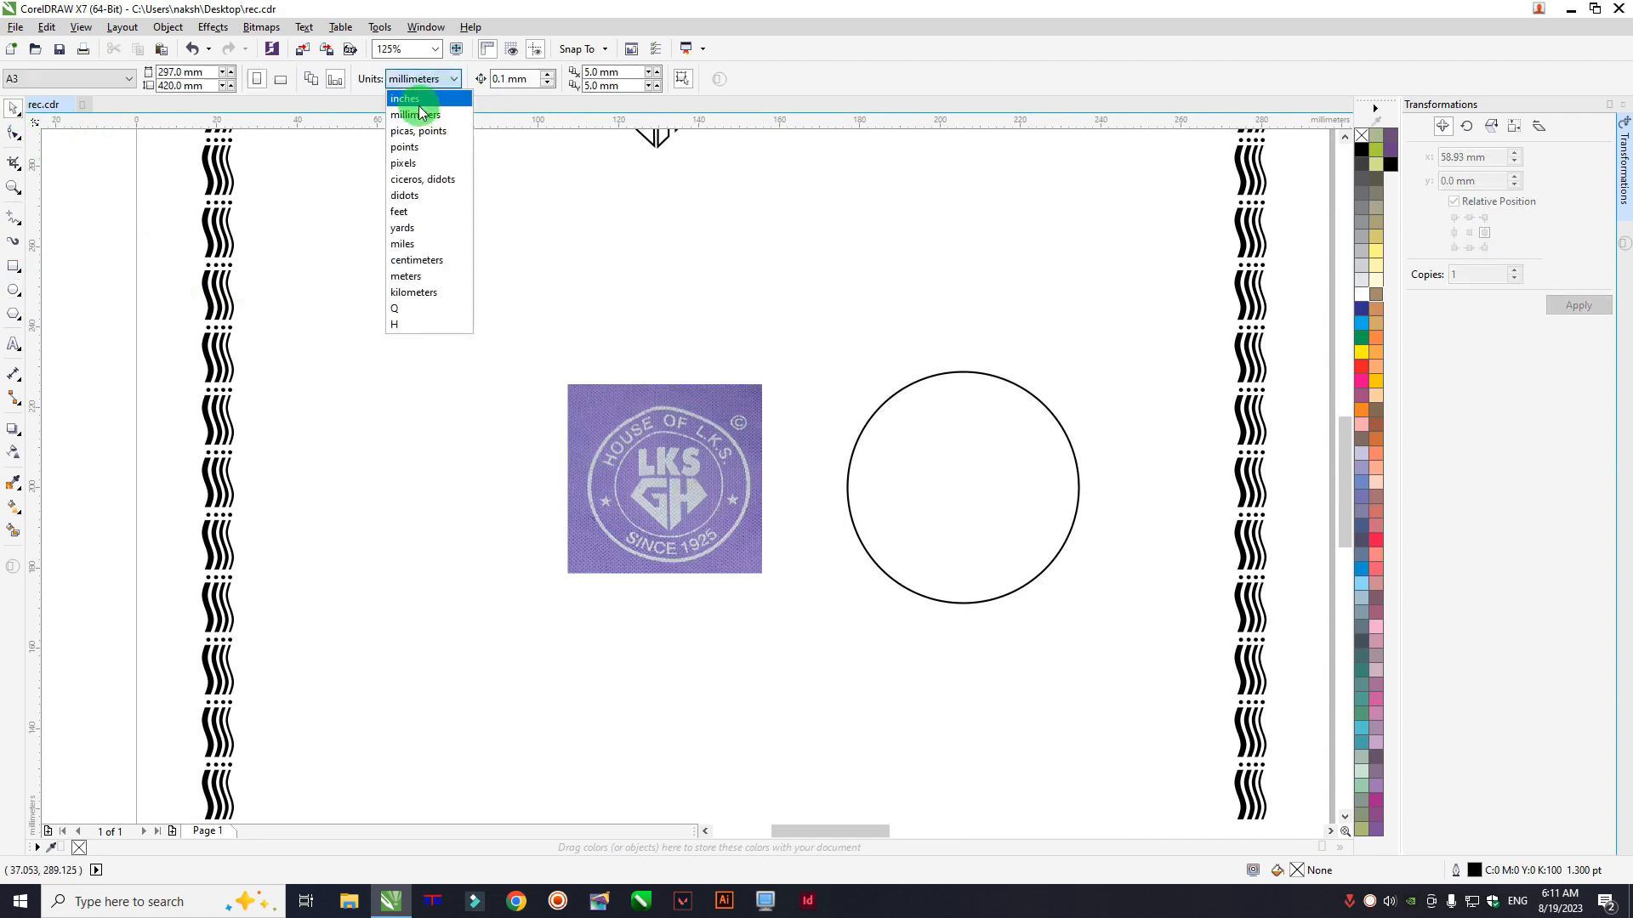
pyautogui.click(416, 113)
pyautogui.click(914, 449)
pyautogui.click(170, 72)
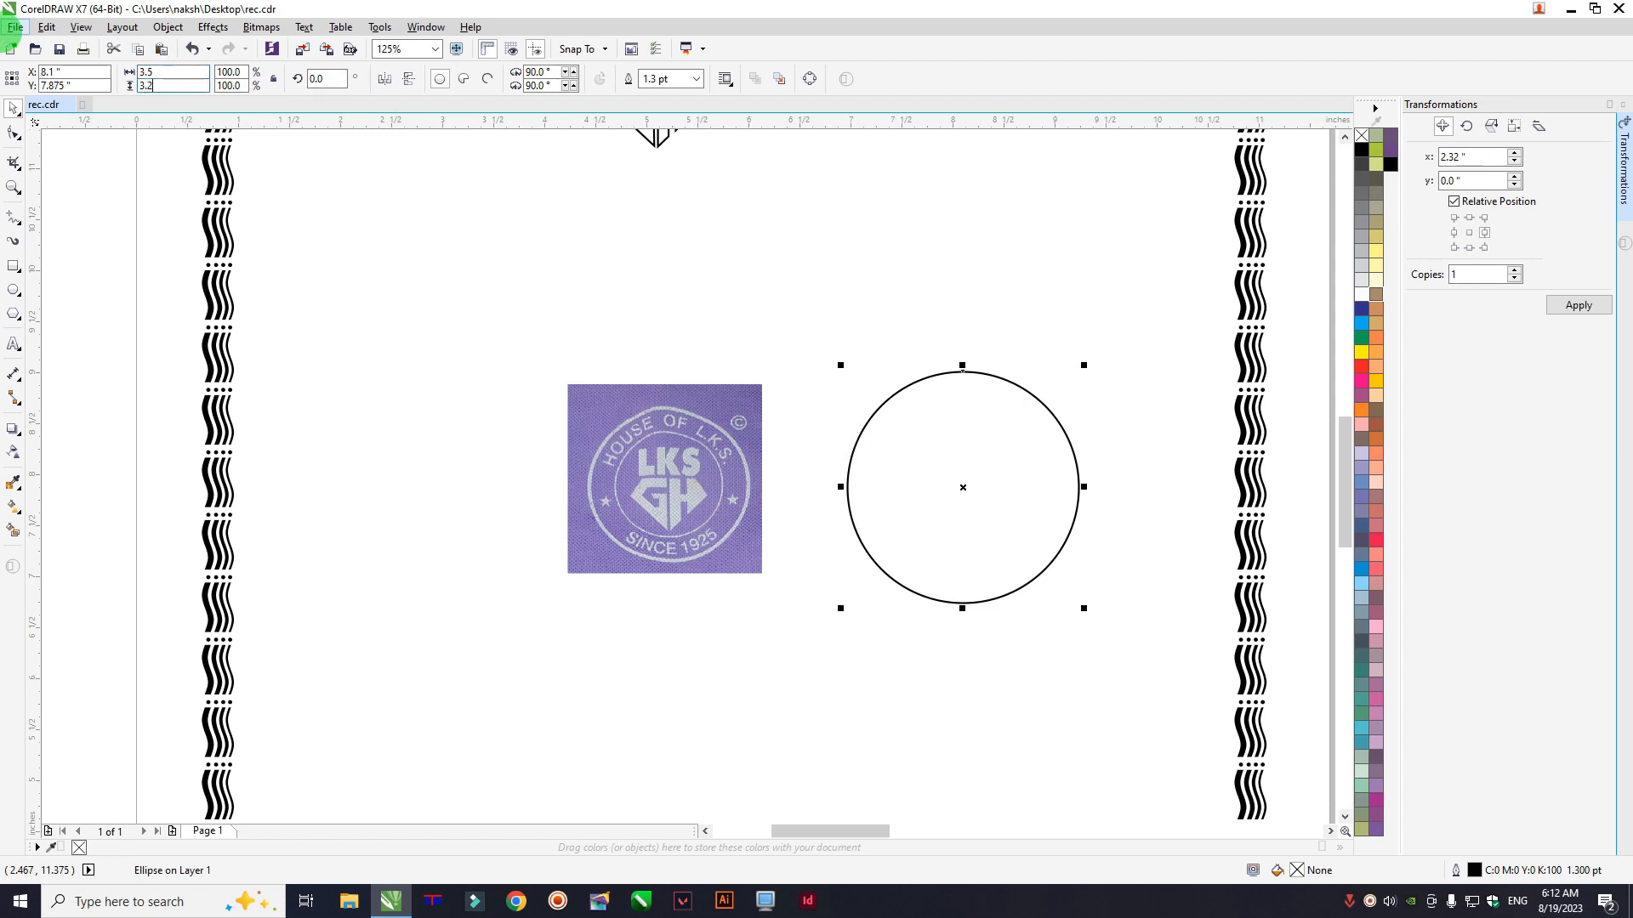
pyautogui.press('Return')
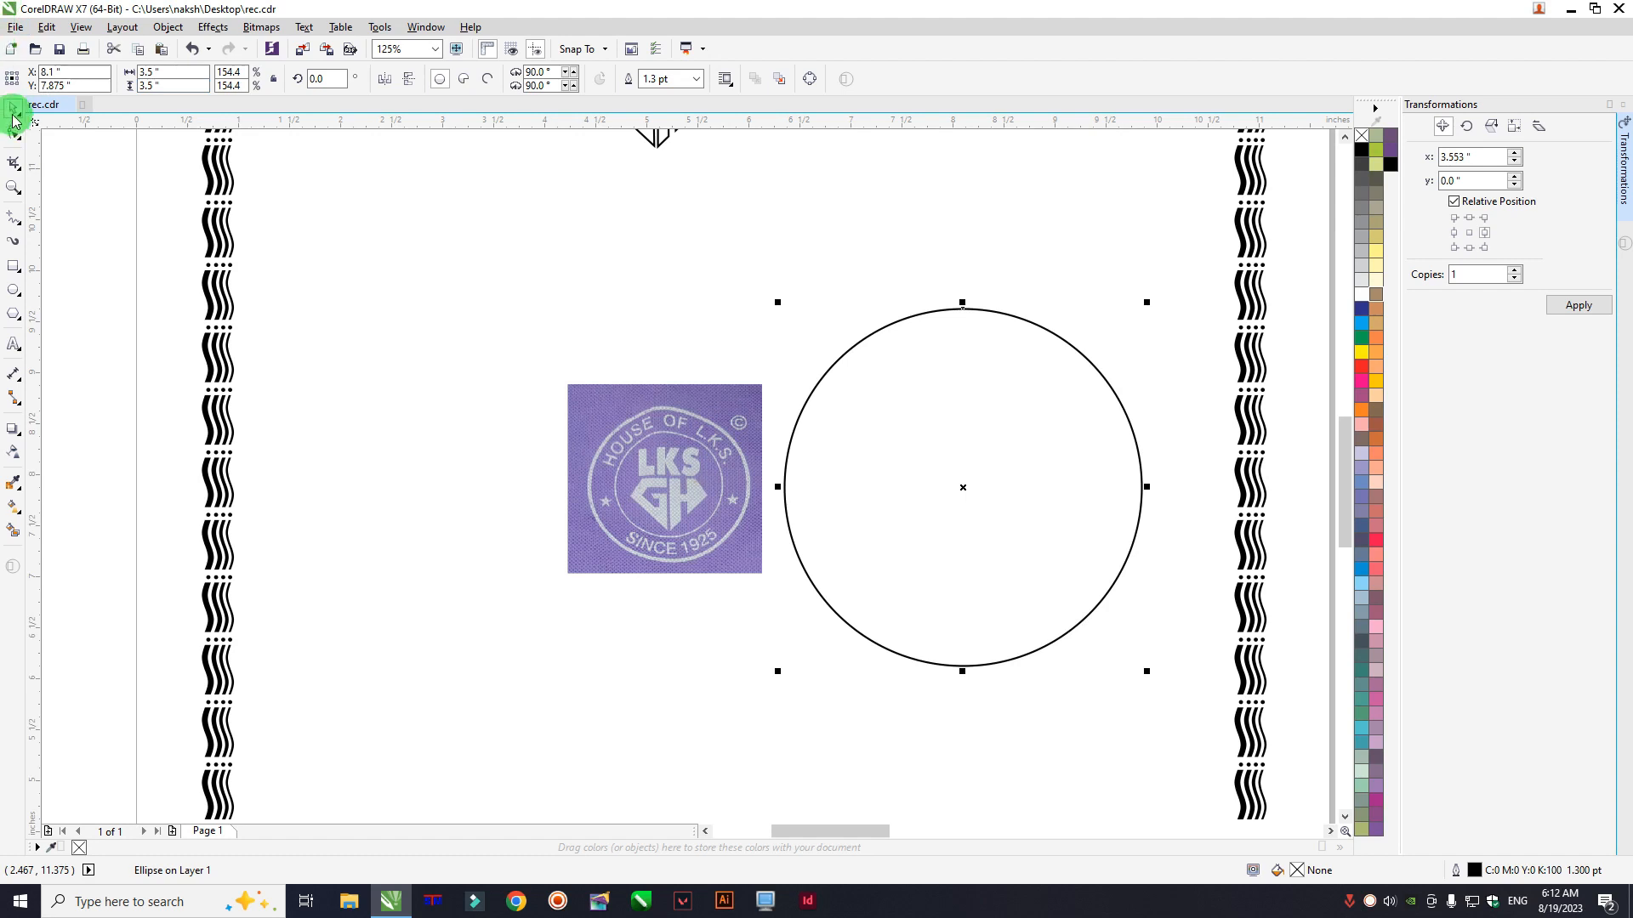
# Step: Shift the cropped photo and the circle left, side by side, and set the circle's outline width to 3 pt
pyautogui.moveTo(596, 425); pyautogui.dragTo(358, 383)
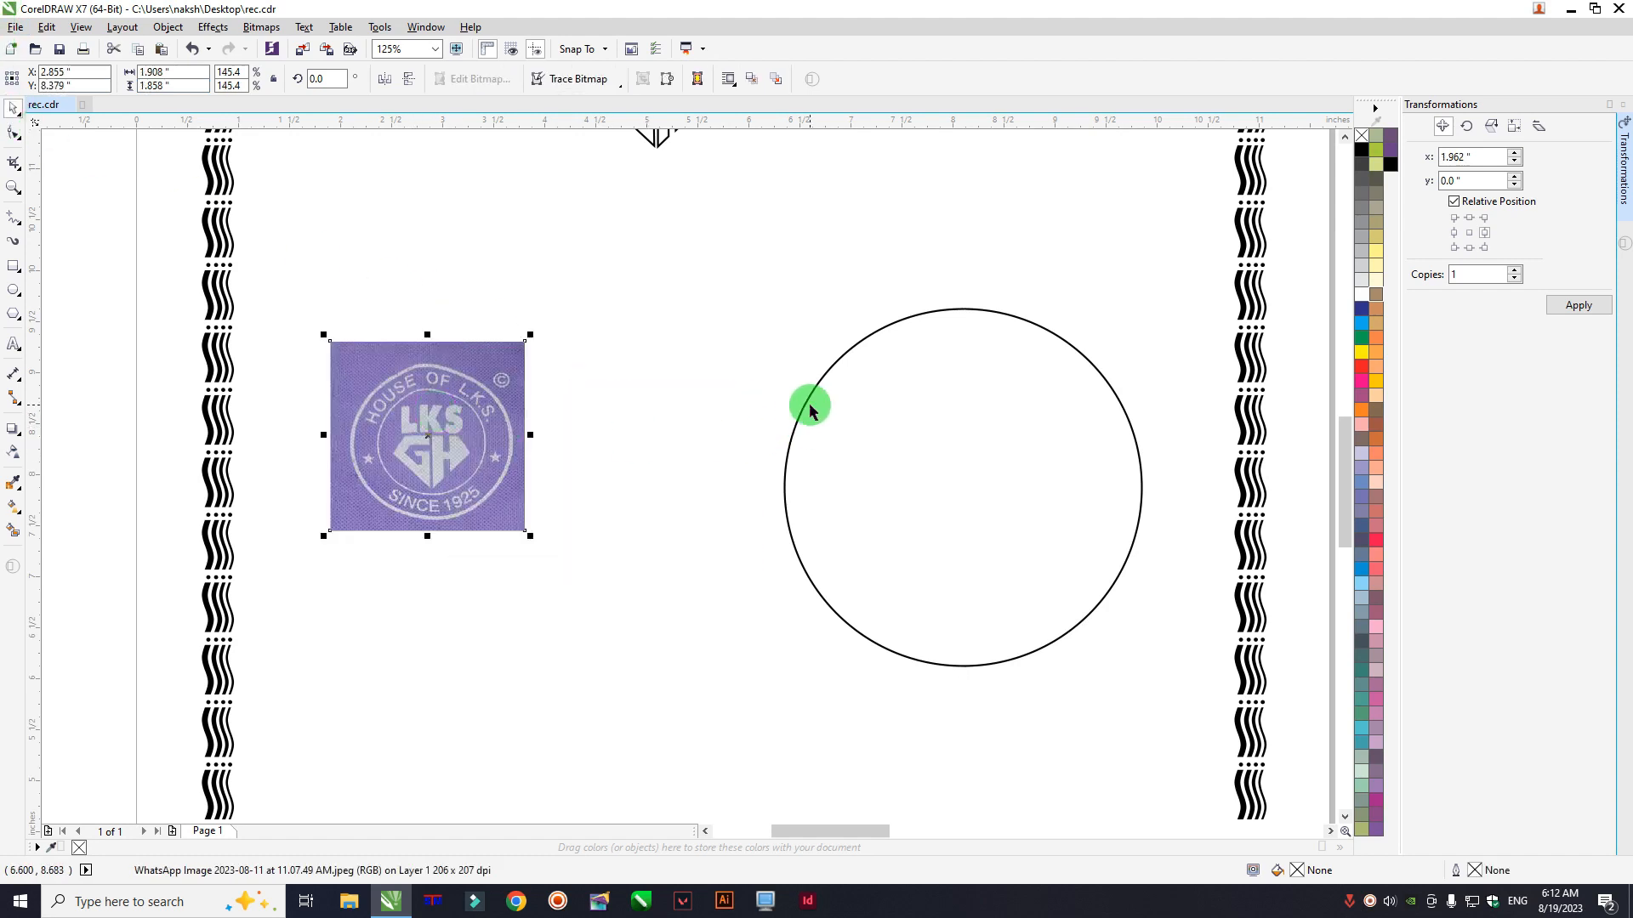
pyautogui.moveTo(809, 409); pyautogui.dragTo(638, 389)
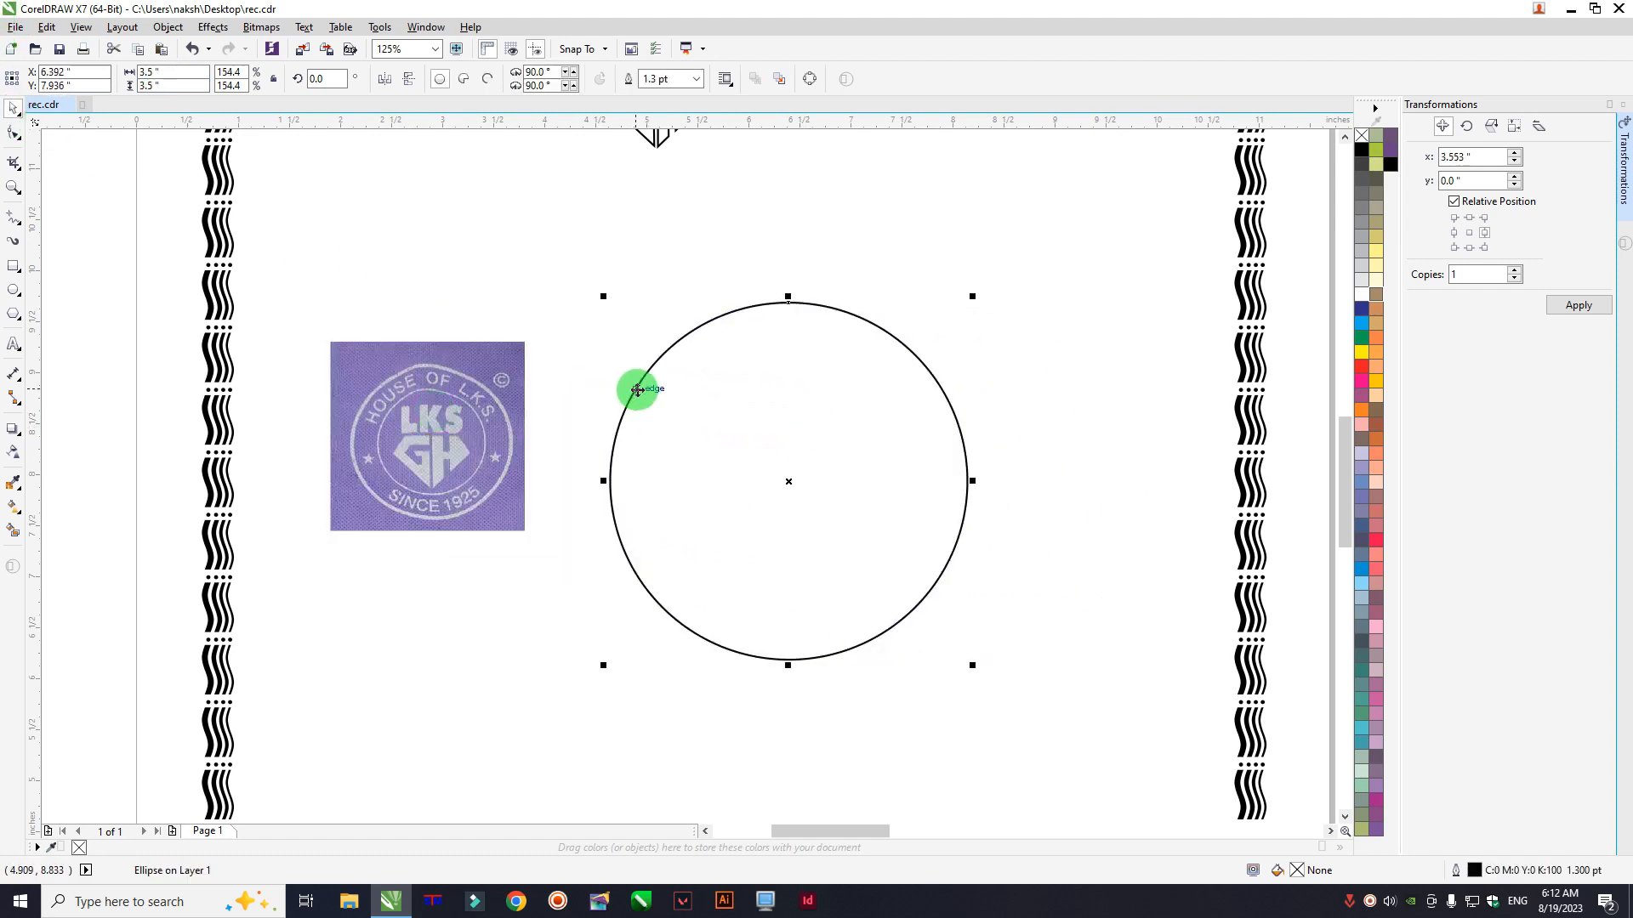
pyautogui.press('F12')
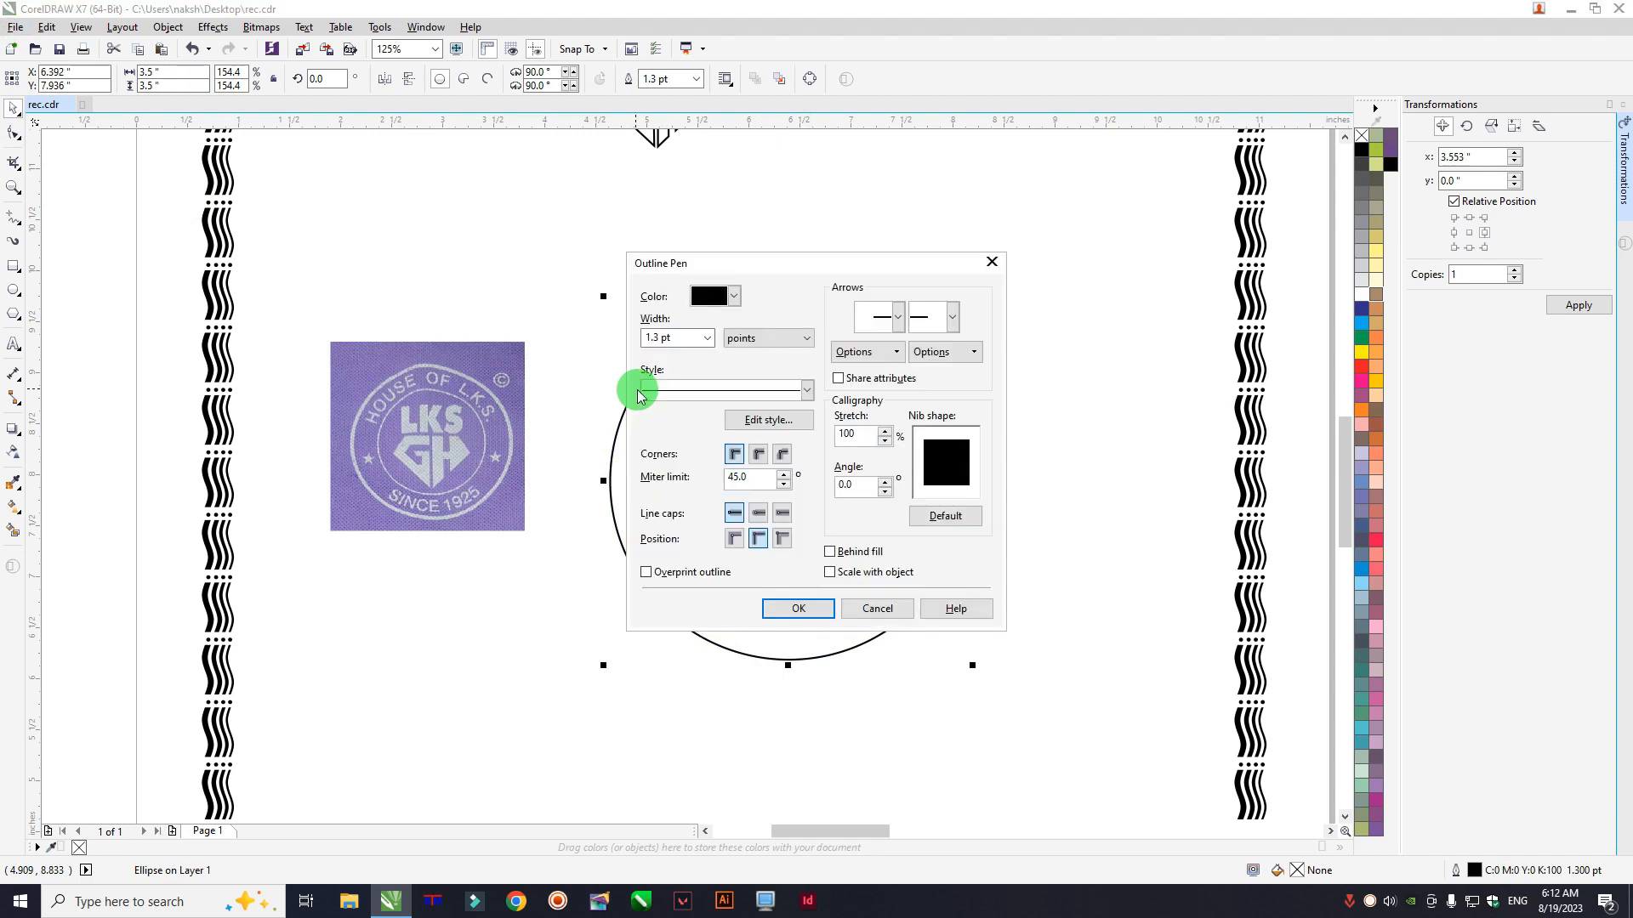
pyautogui.press('Return')
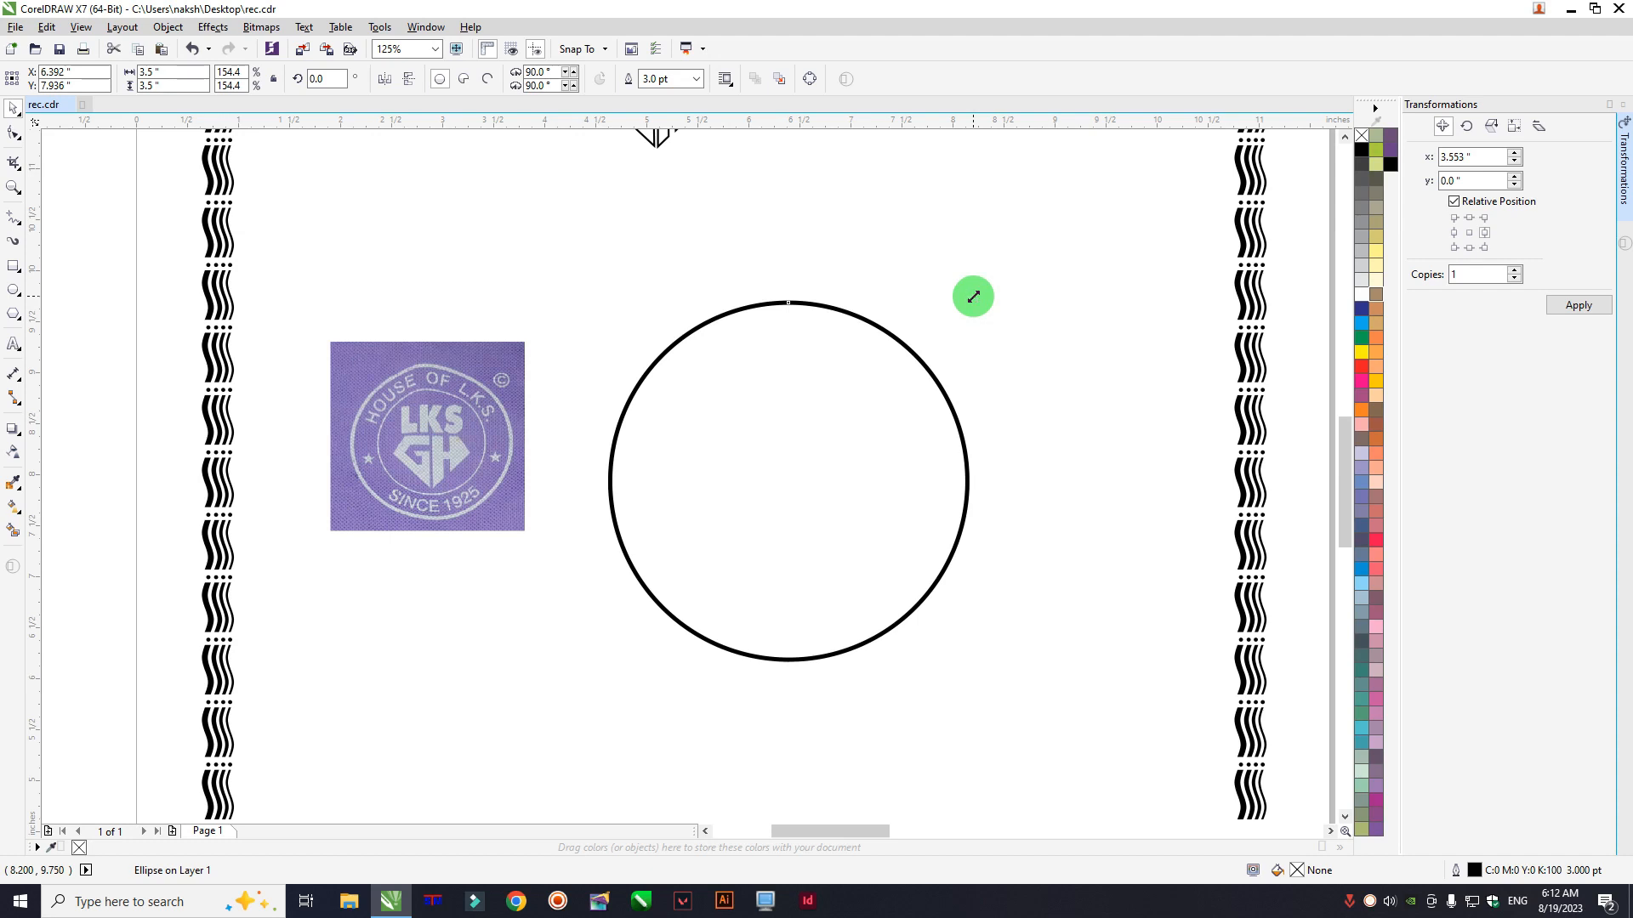
# Step: Add a concentric inner copy of the circle scaled down to about 2.29 inches in diameter
pyautogui.moveTo(973, 296); pyautogui.dragTo(955, 358)
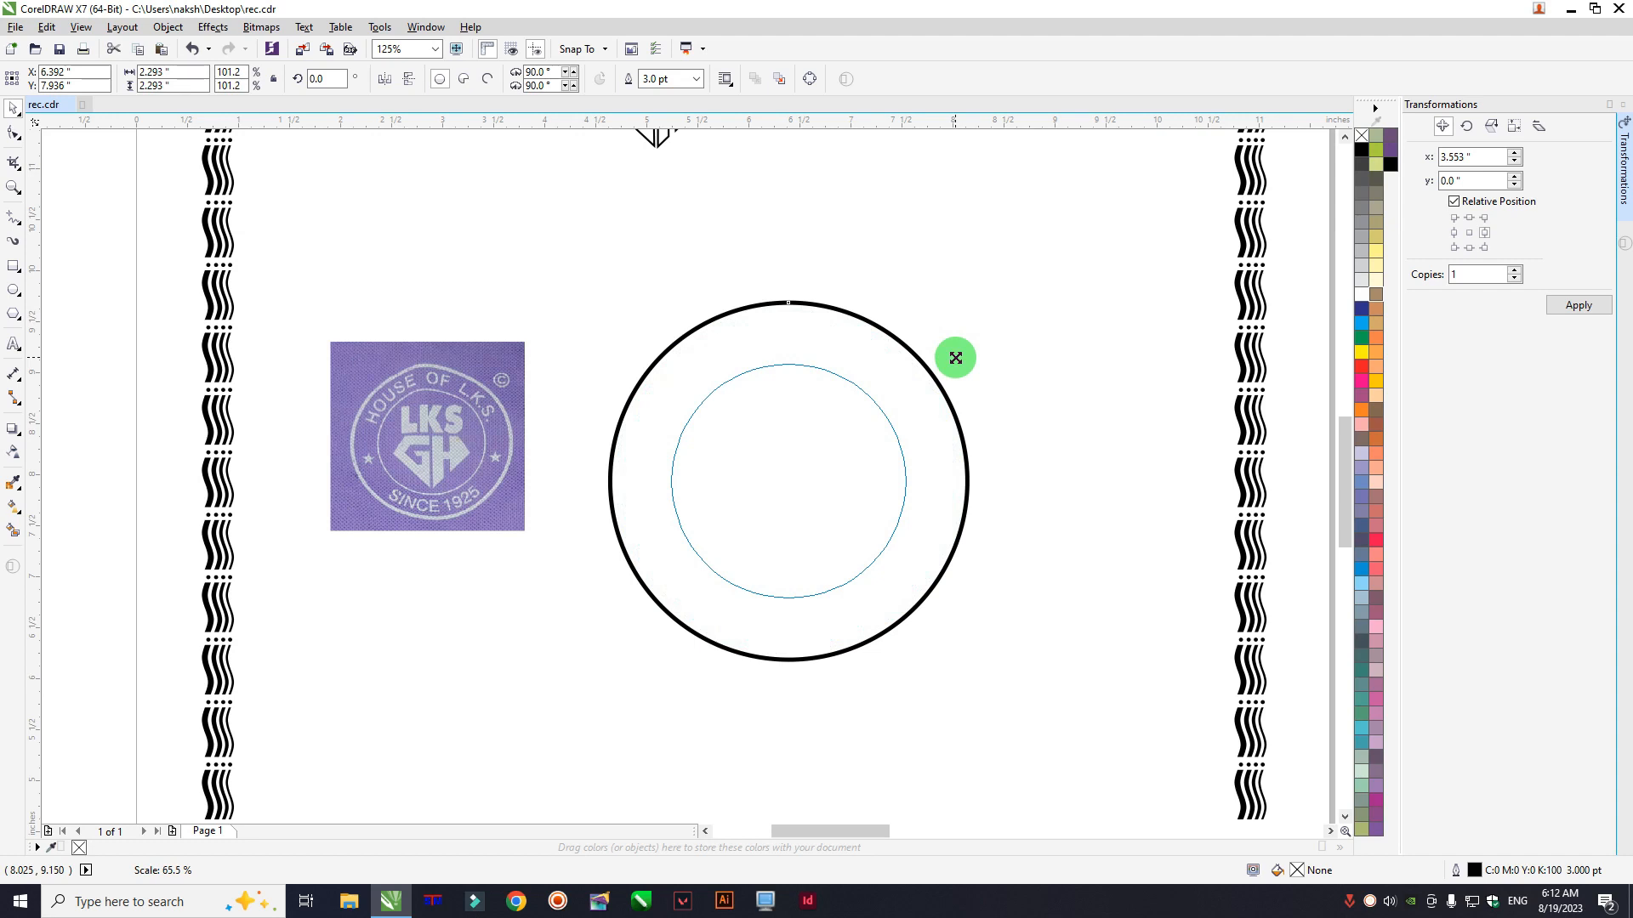
pyautogui.moveTo(955, 358); pyautogui.dragTo(955, 359)
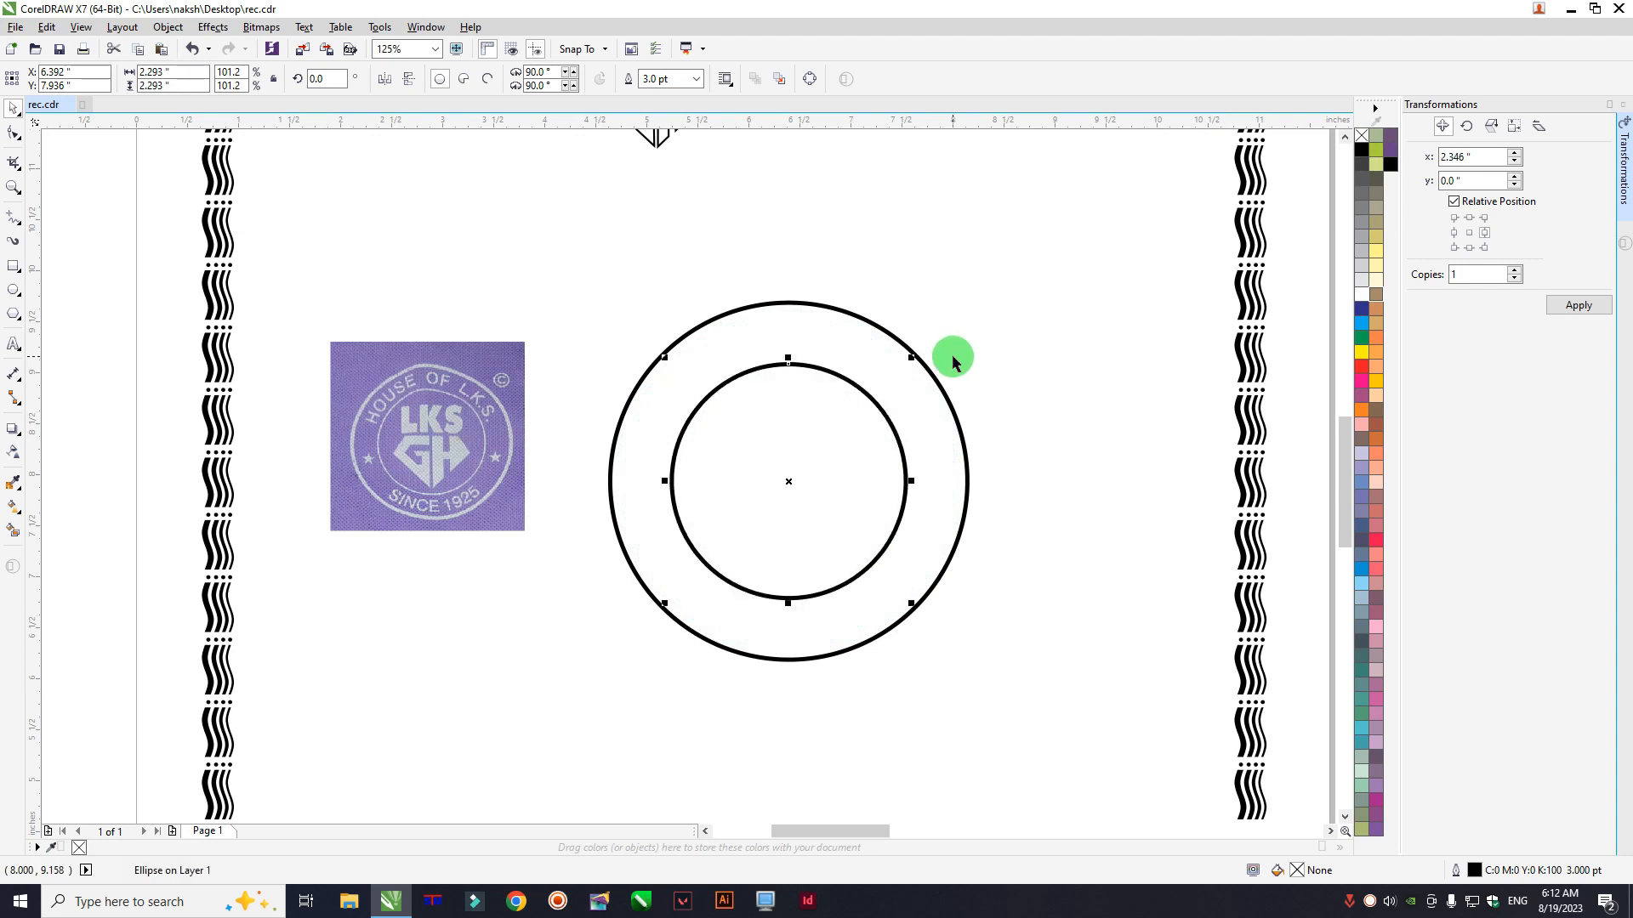
# Step: Add two lines of artistic text above the emblem photo: "HOUSE OF L.K.S." and "SINCE 1925"
pyautogui.scroll(2, 380, 355)
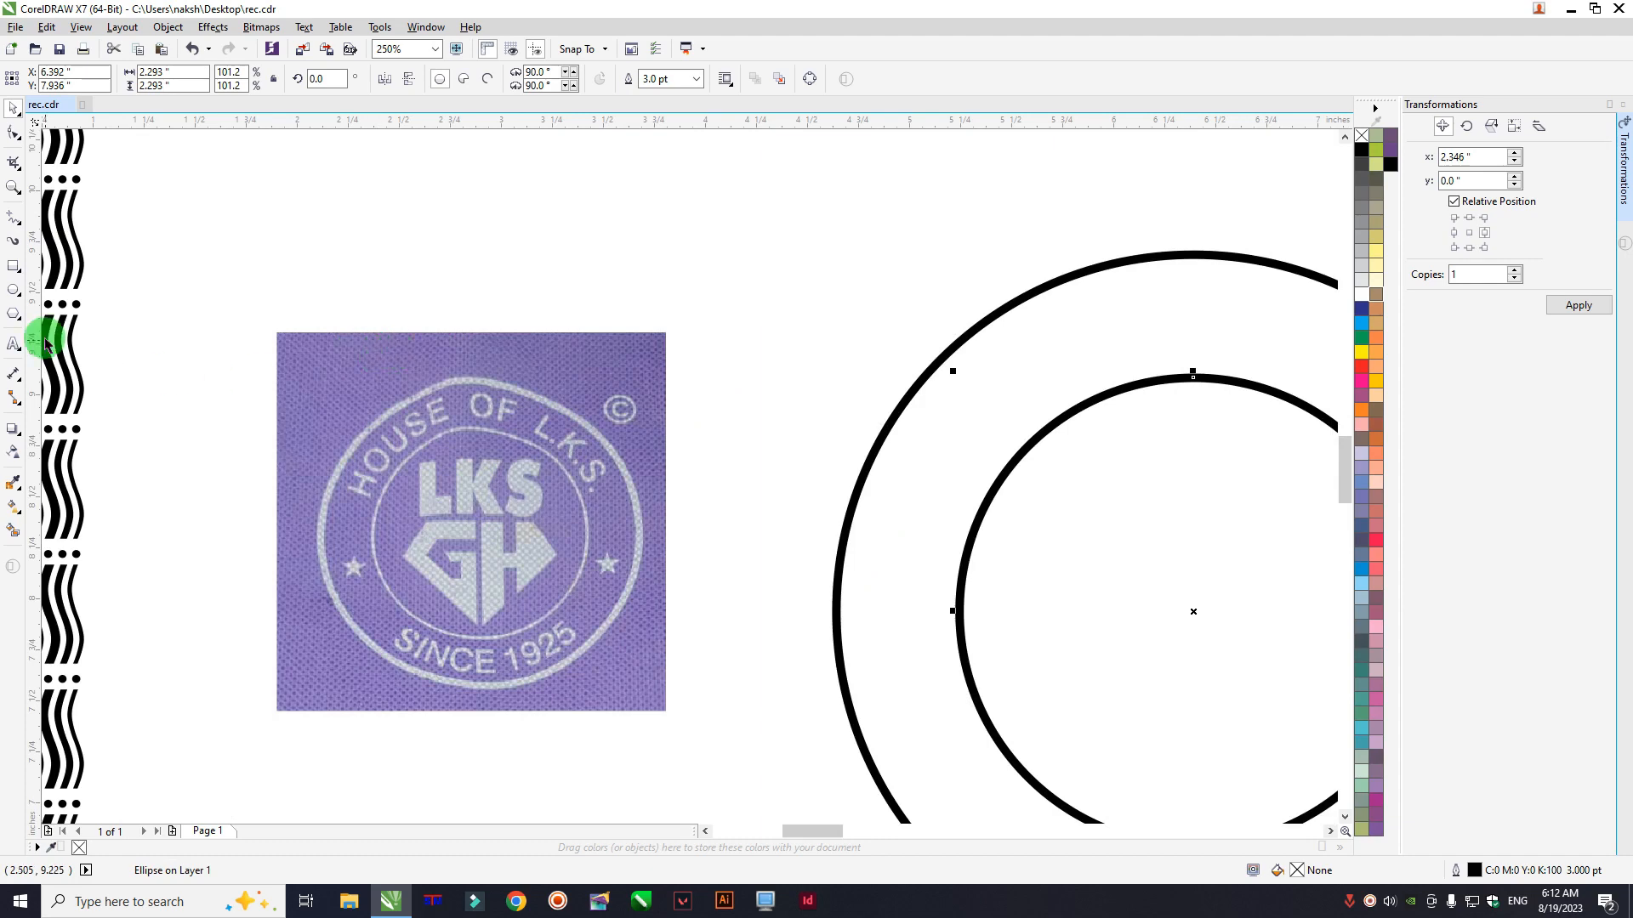
pyautogui.click(13, 346)
pyautogui.click(343, 254)
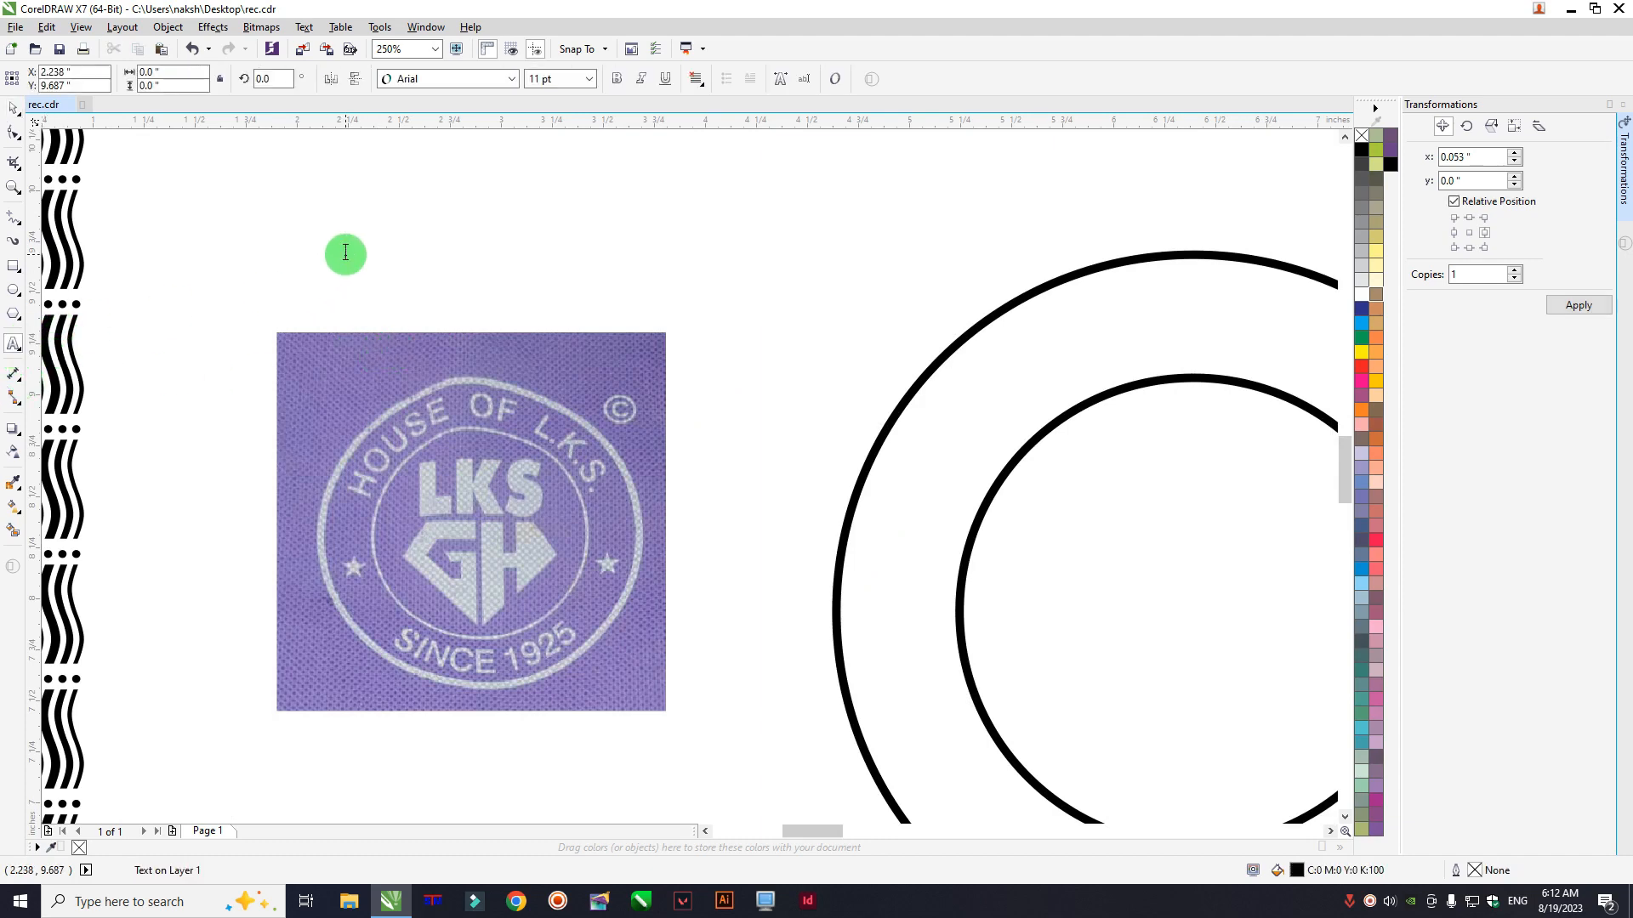
pyautogui.write('h')
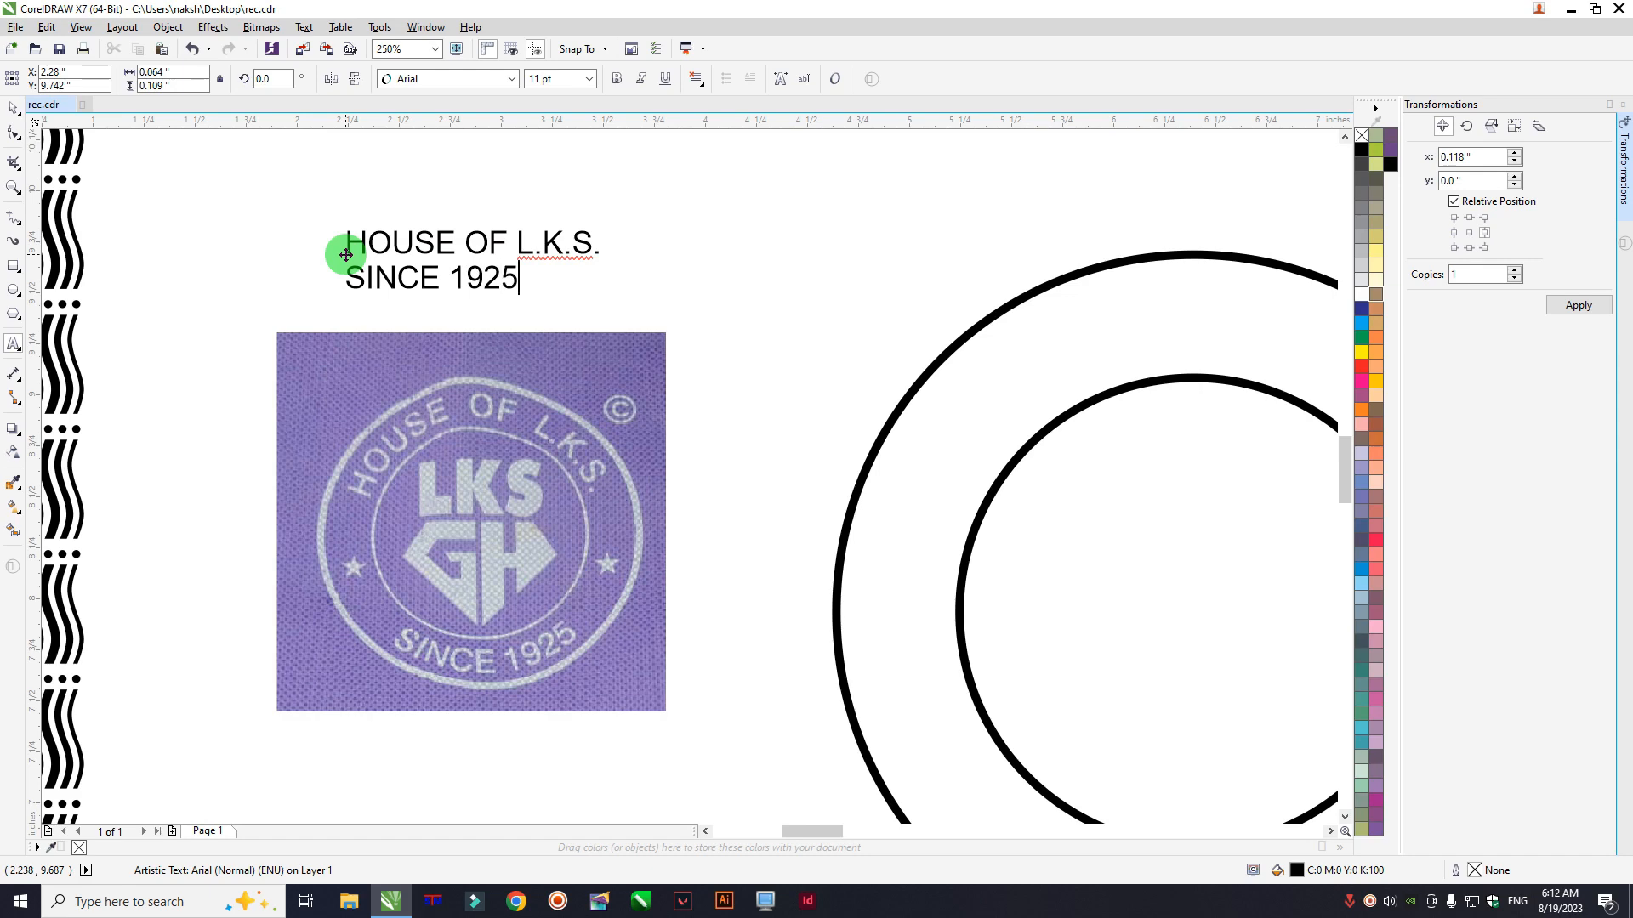
# Step: Format both text lines as bold at 26 pt
pyautogui.hotkey('ctrl', 'a')
pyautogui.click(618, 79)
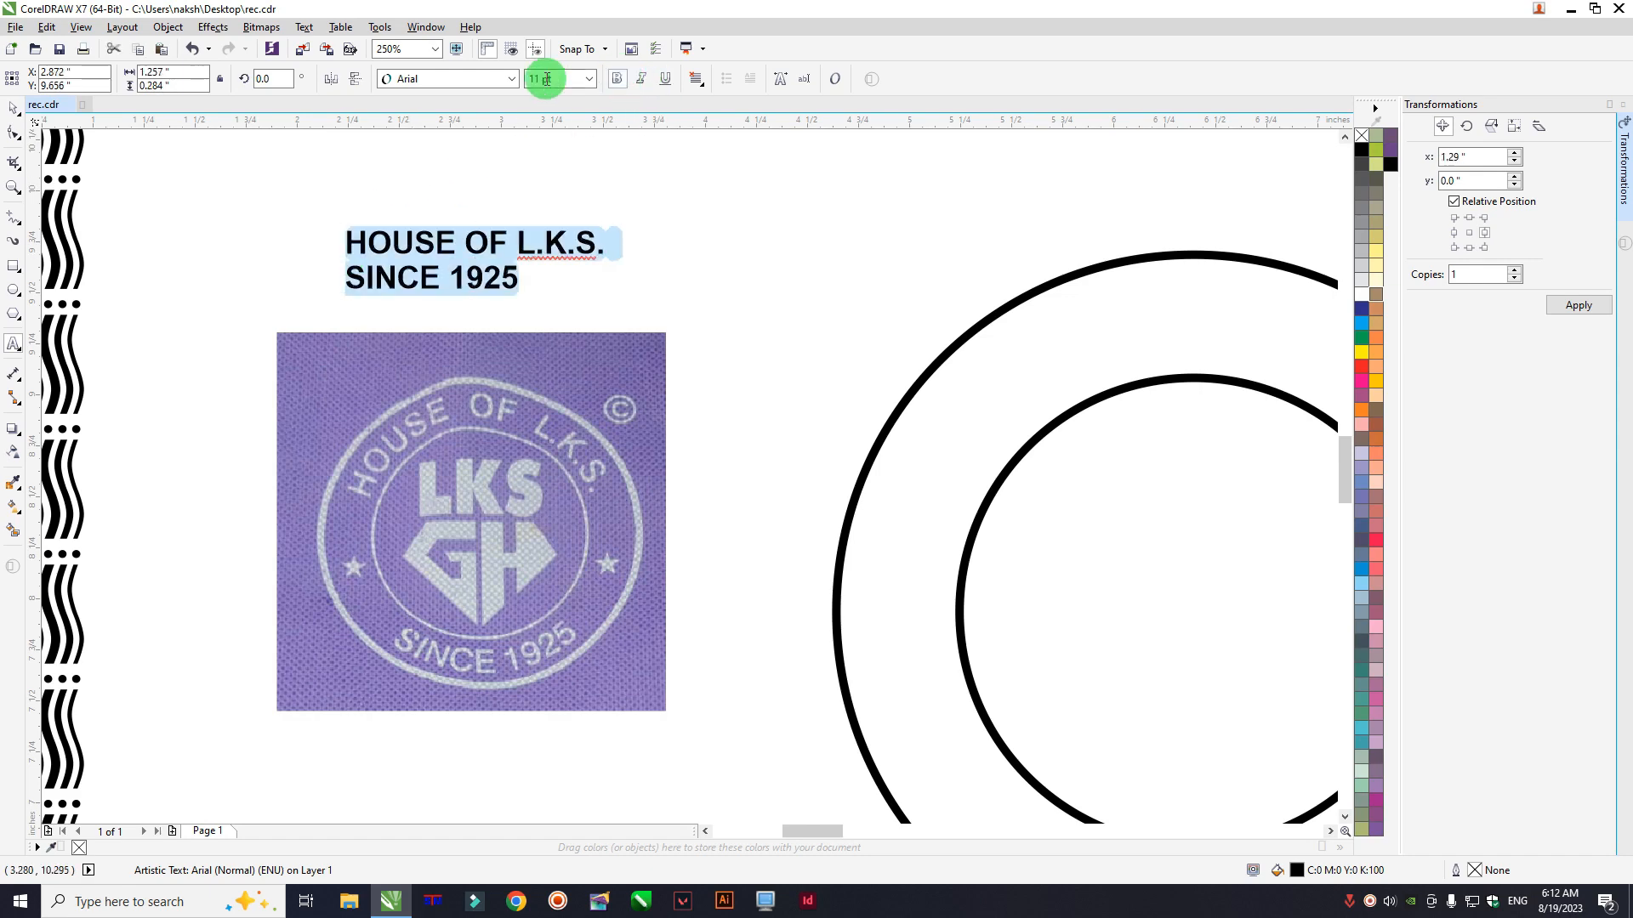
pyautogui.moveTo(558, 77); pyautogui.dragTo(409, 62)
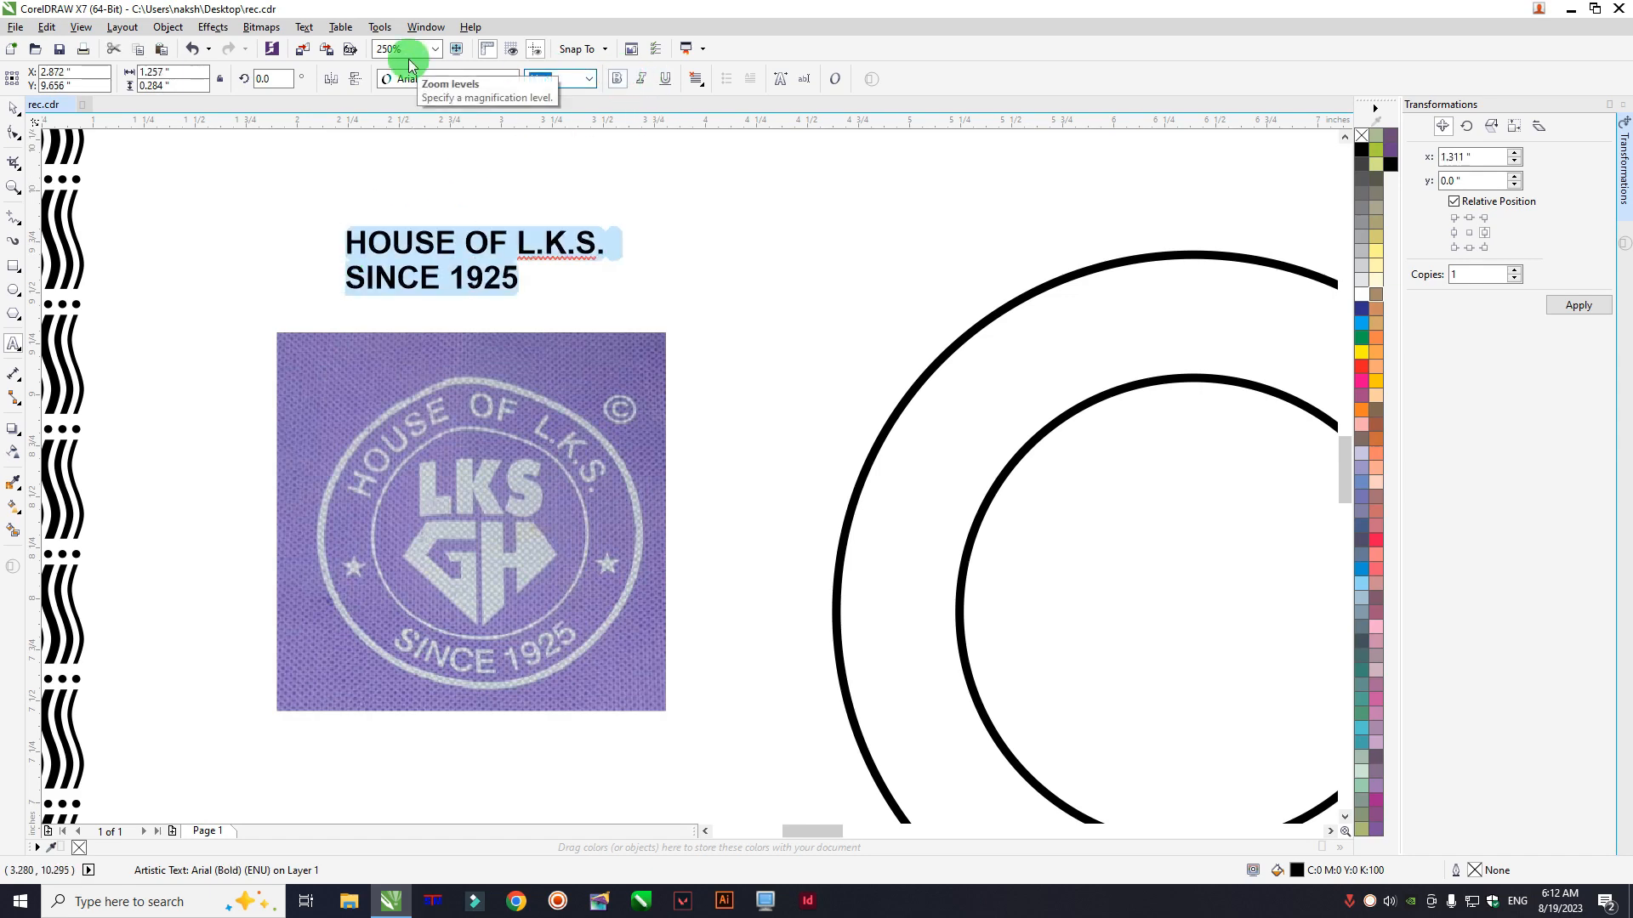
pyautogui.press('Return')
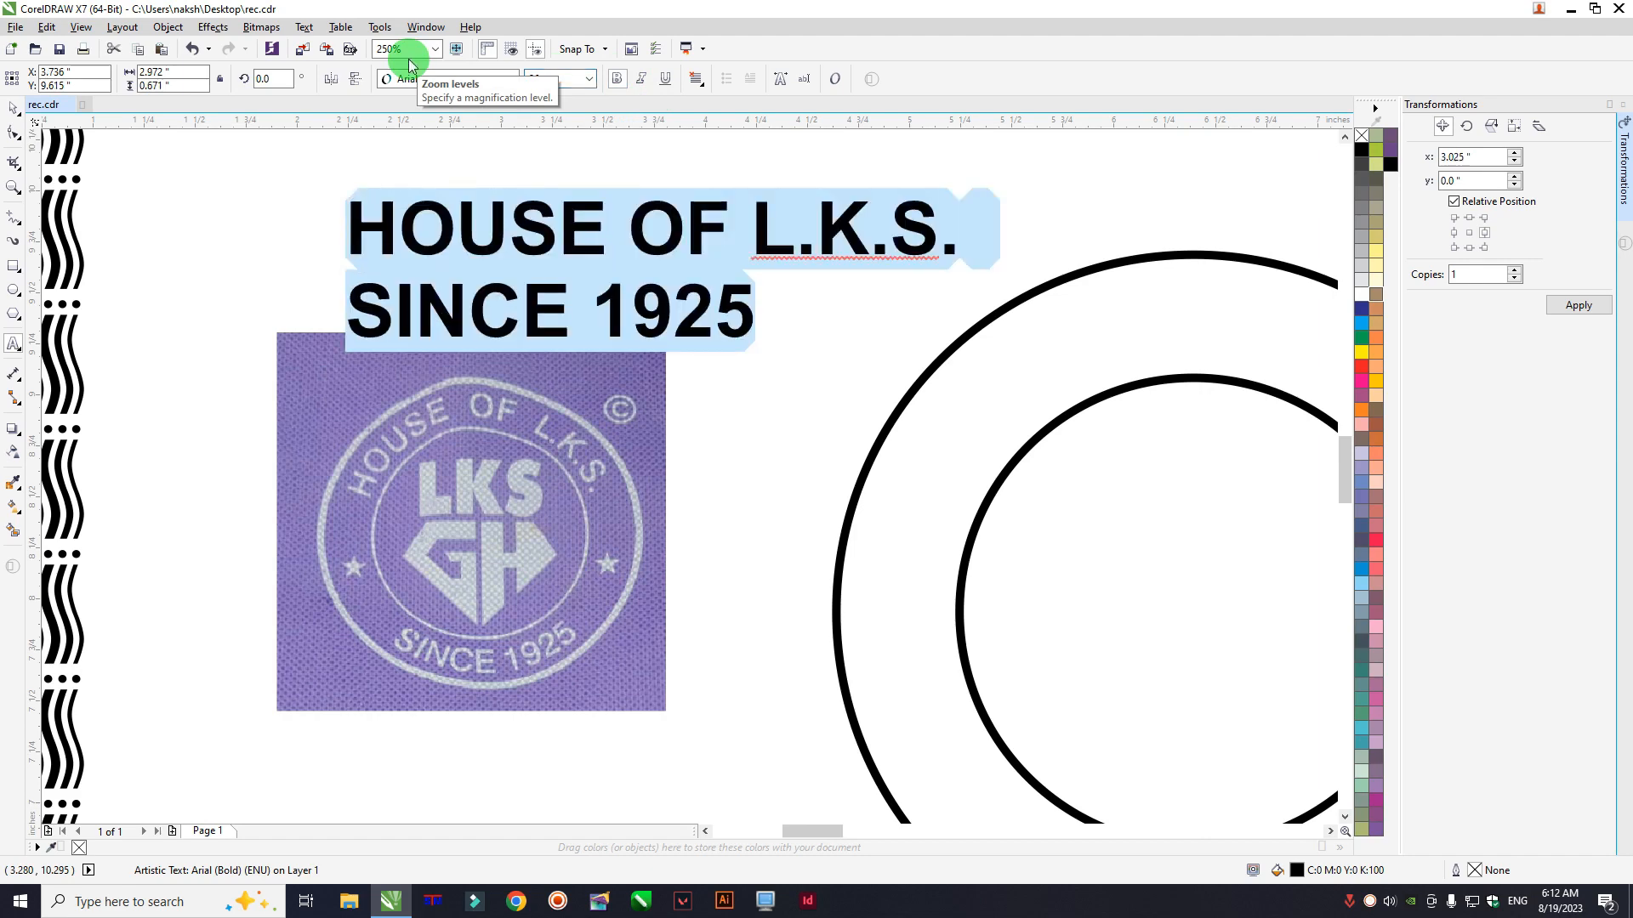
# Step: Break the text into separate lines and move "HOUSE OF L.K.S." across the upper part of the inner circle
pyautogui.click(11, 111)
pyautogui.scroll(-3, 366, 208)
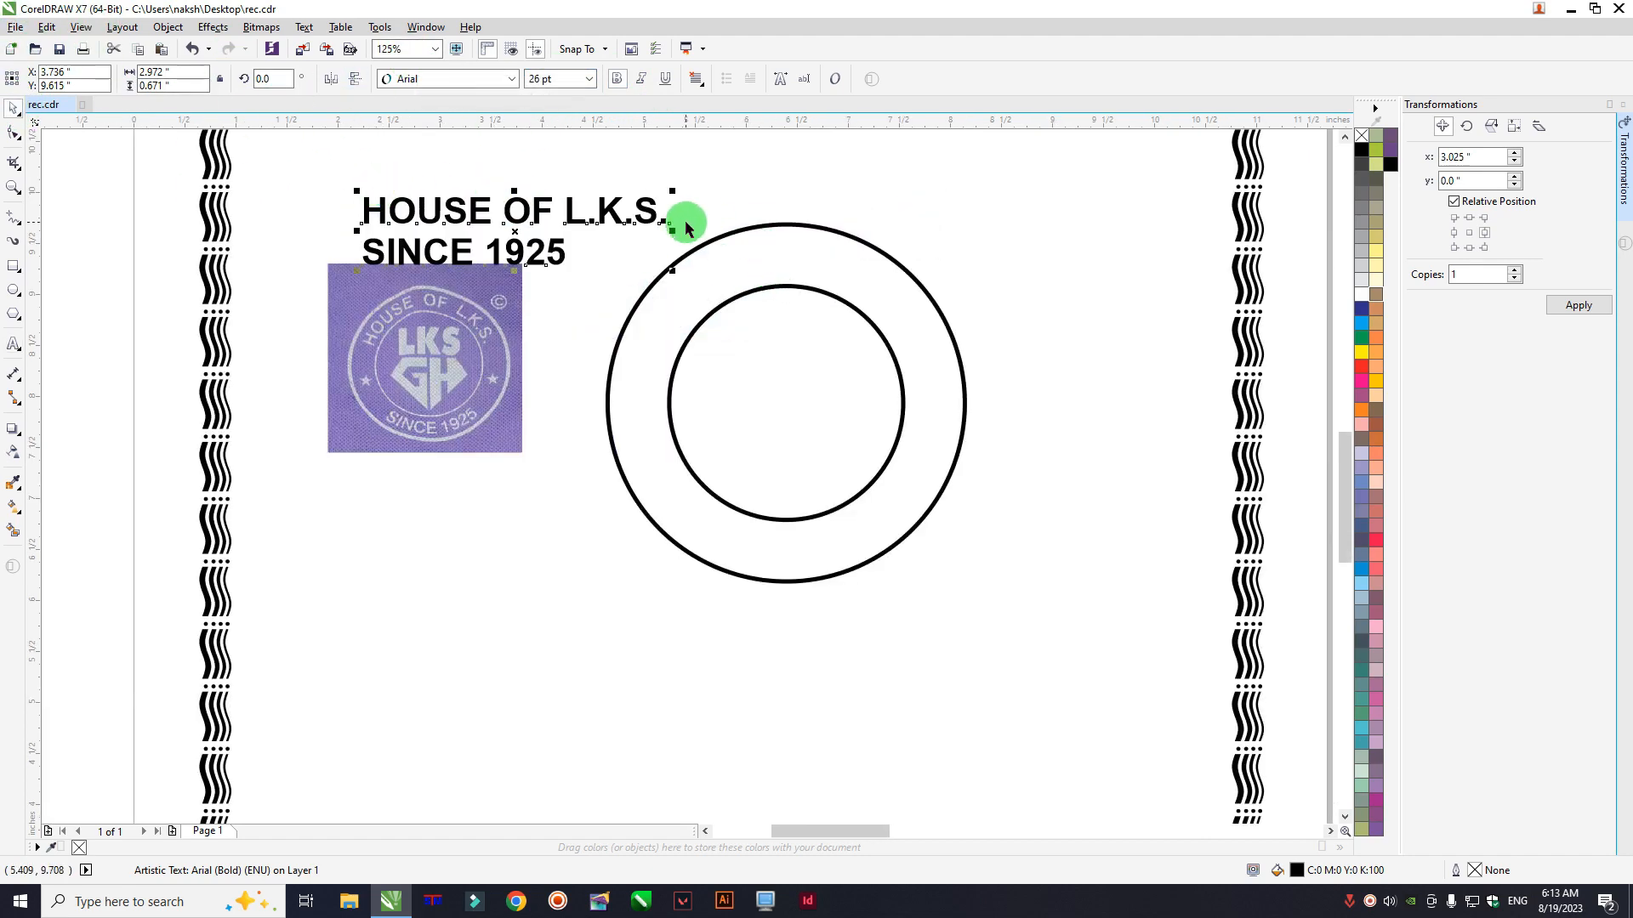
pyautogui.moveTo(589, 217); pyautogui.dragTo(654, 192)
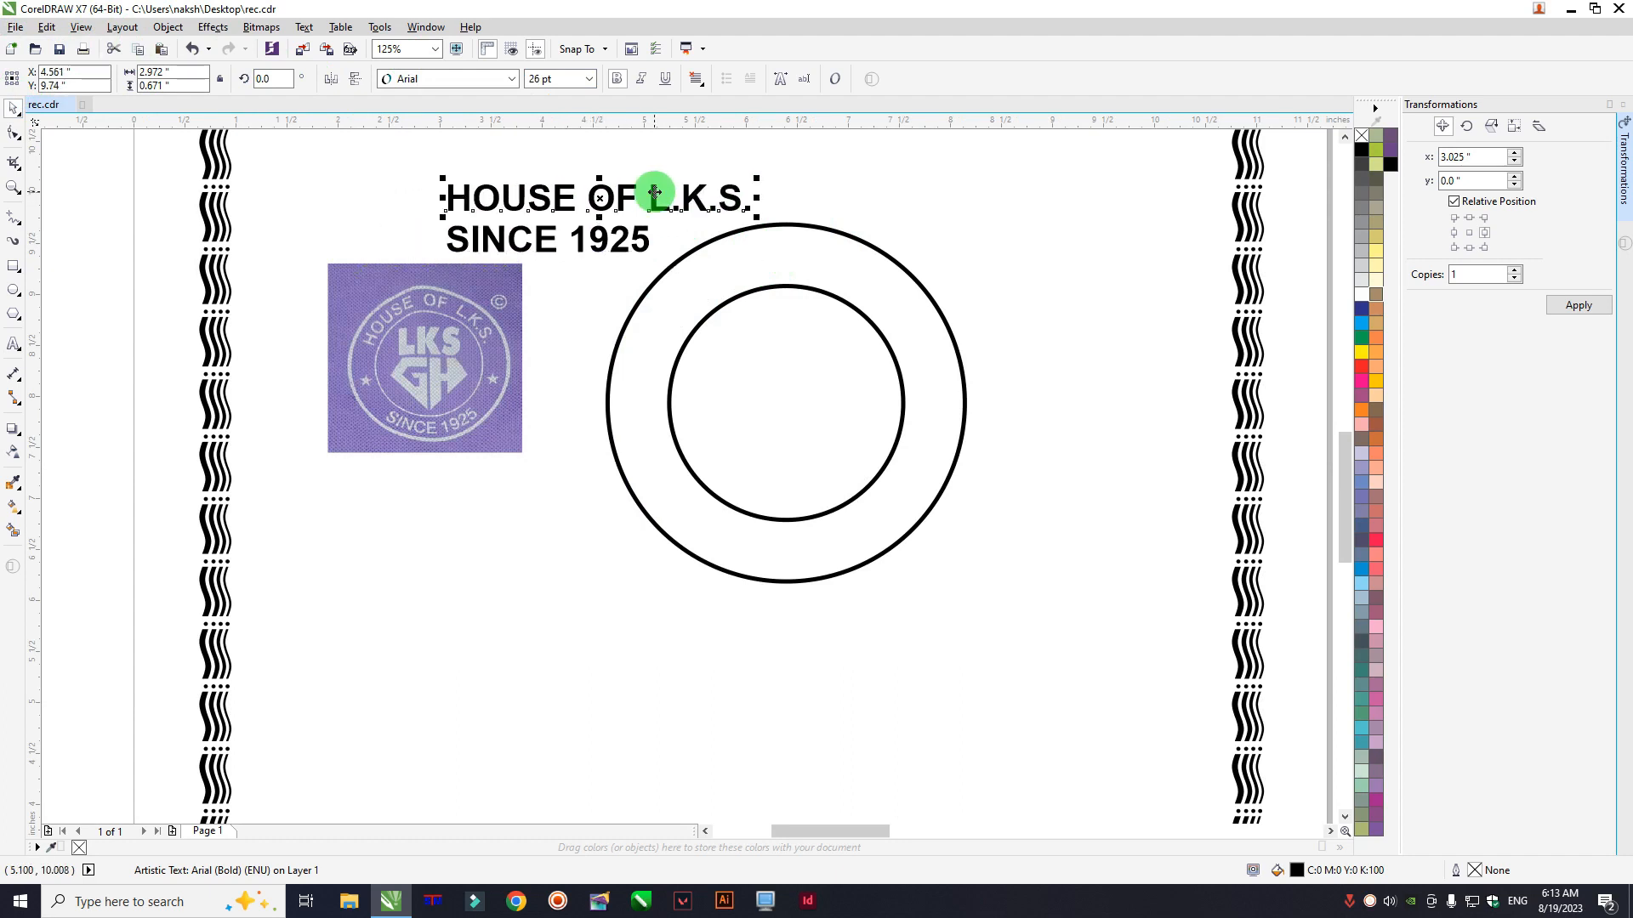
pyautogui.moveTo(612, 190); pyautogui.dragTo(785, 359)
# Step: Fit the "HOUSE OF L.K.S." text to the path of the inner circle
pyautogui.scroll(6, 773, 284)
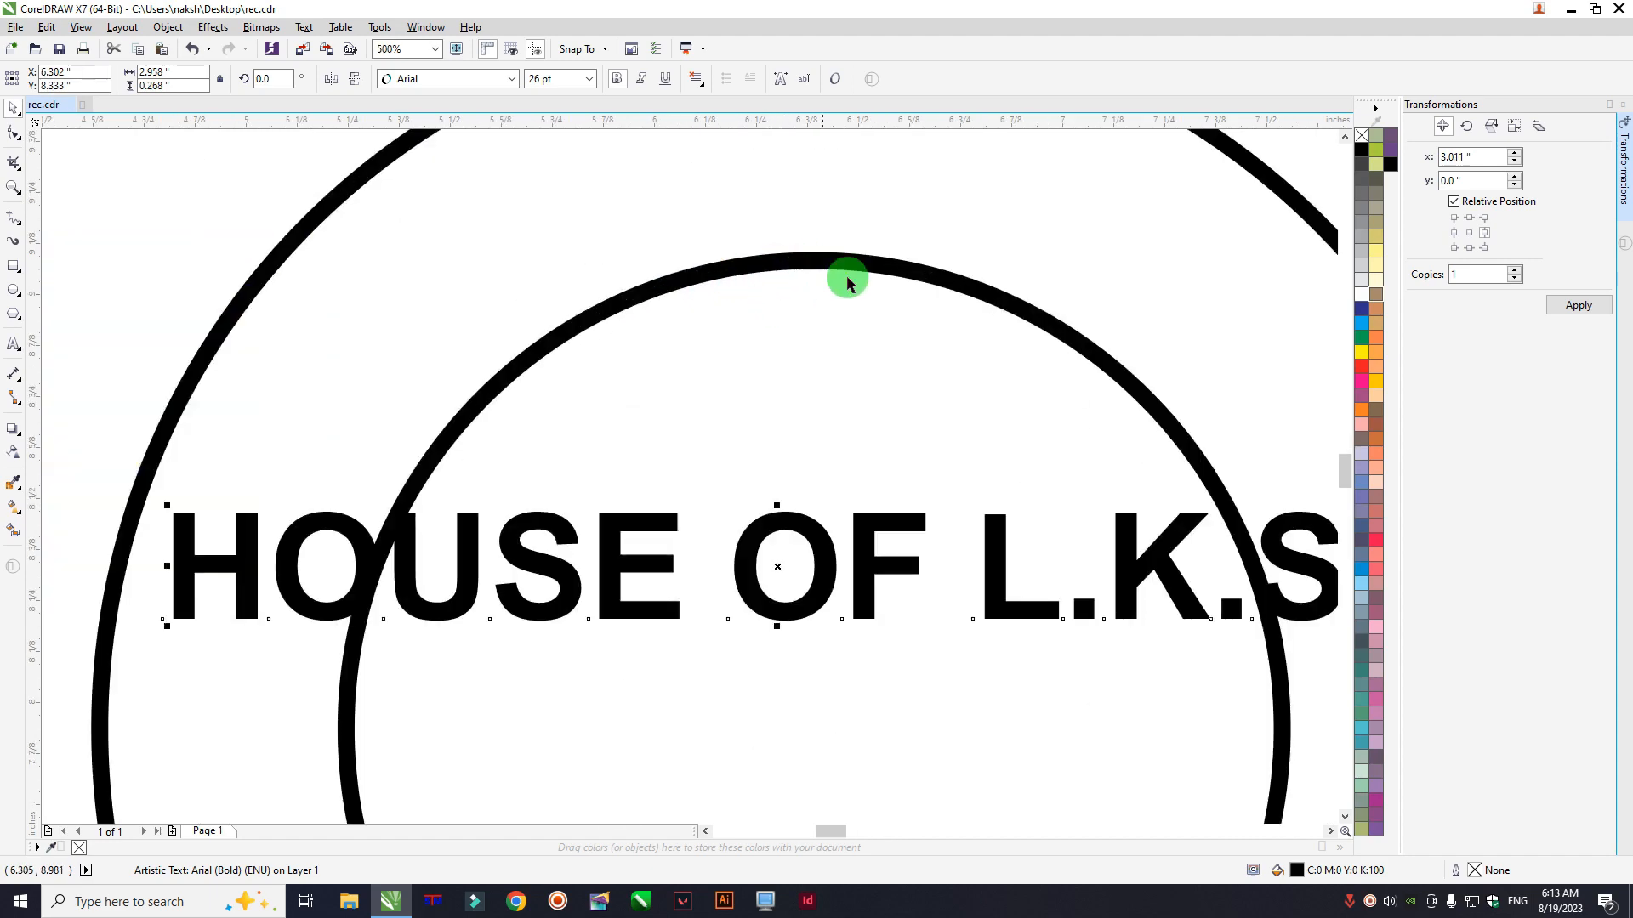
pyautogui.scroll(-6, 847, 284)
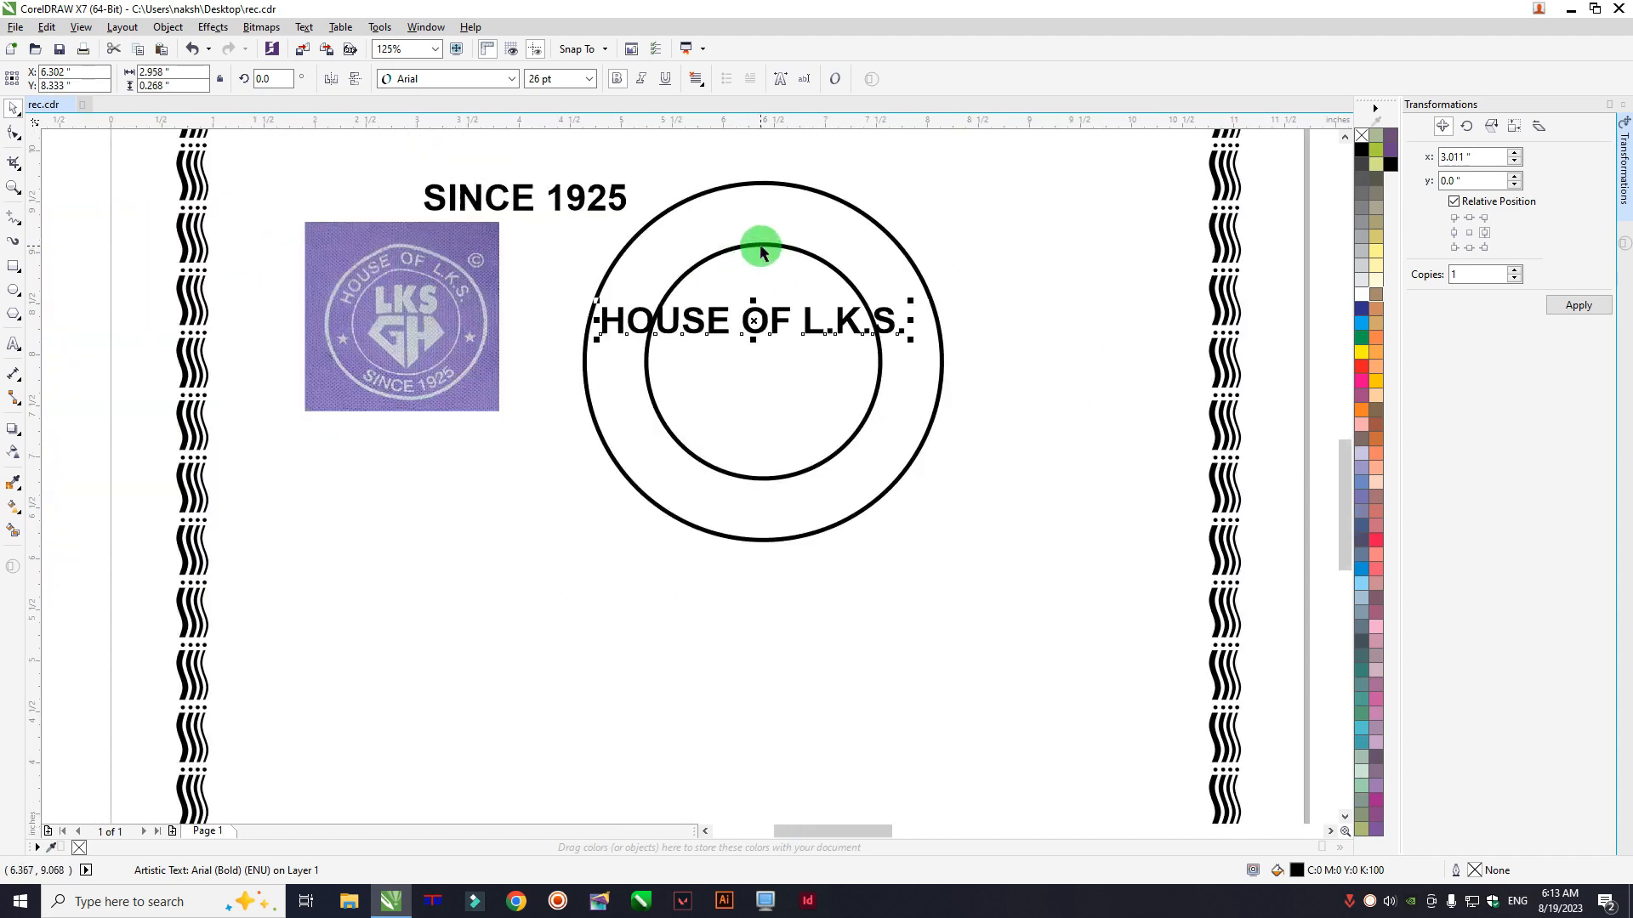
pyautogui.keyDown('shift'); pyautogui.click(761, 248); pyautogui.keyUp('shift')
pyautogui.click(302, 27)
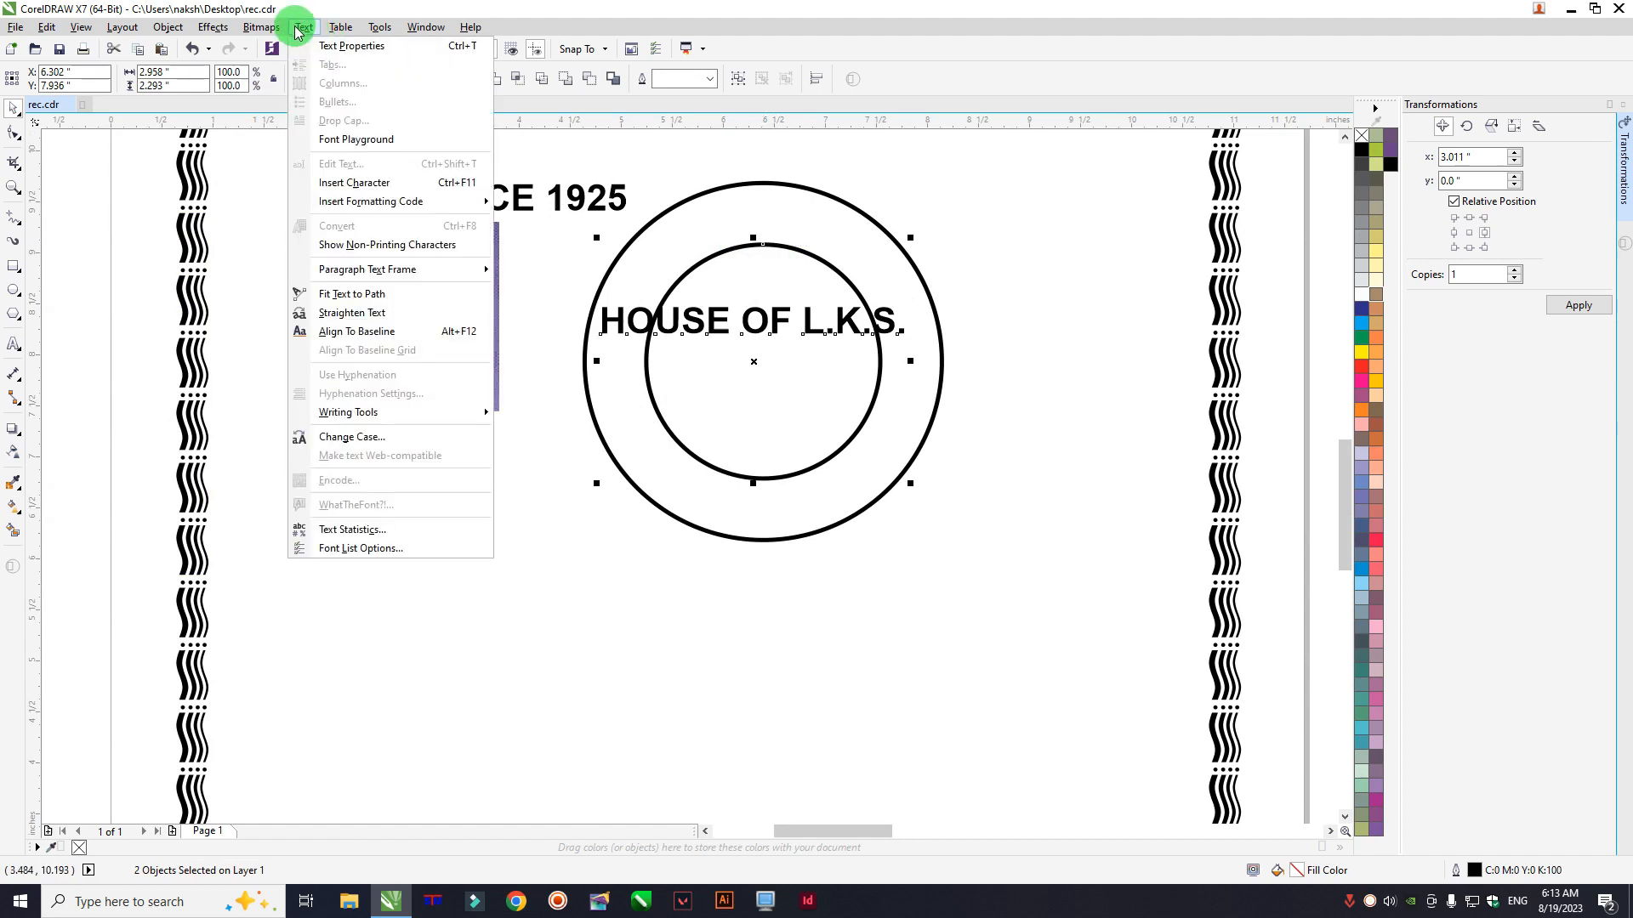
pyautogui.click(367, 294)
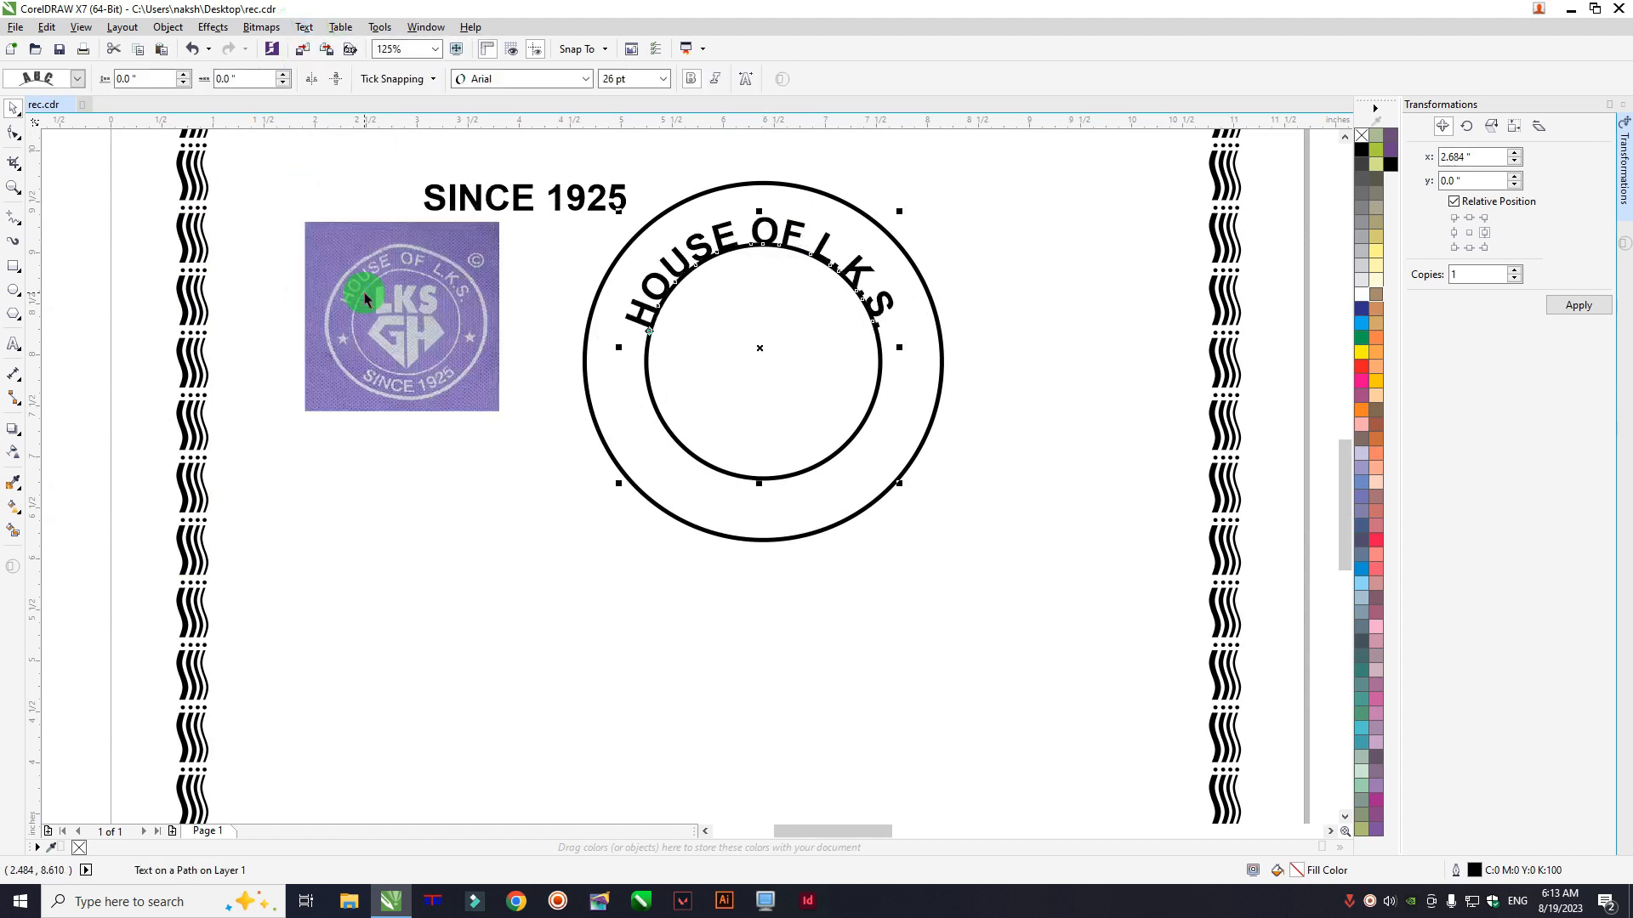
# Step: Try to break the curved "HOUSE OF L.K.S." text apart from the inner circle, and undo the separation
pyautogui.click(751, 225)
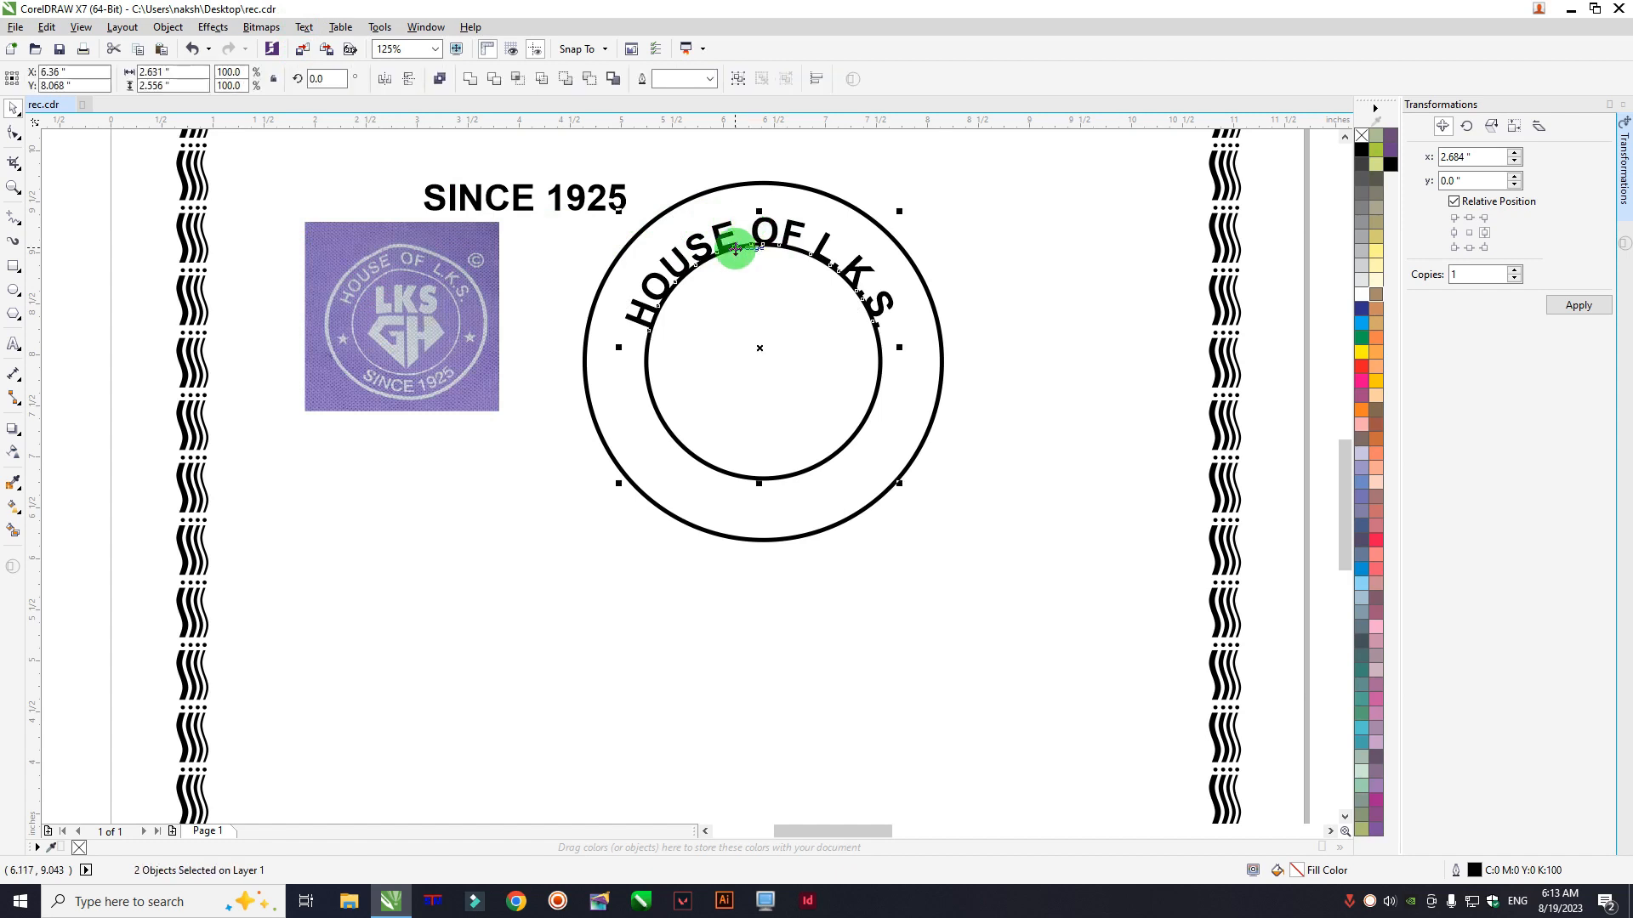
pyautogui.scroll(1, 751, 234)
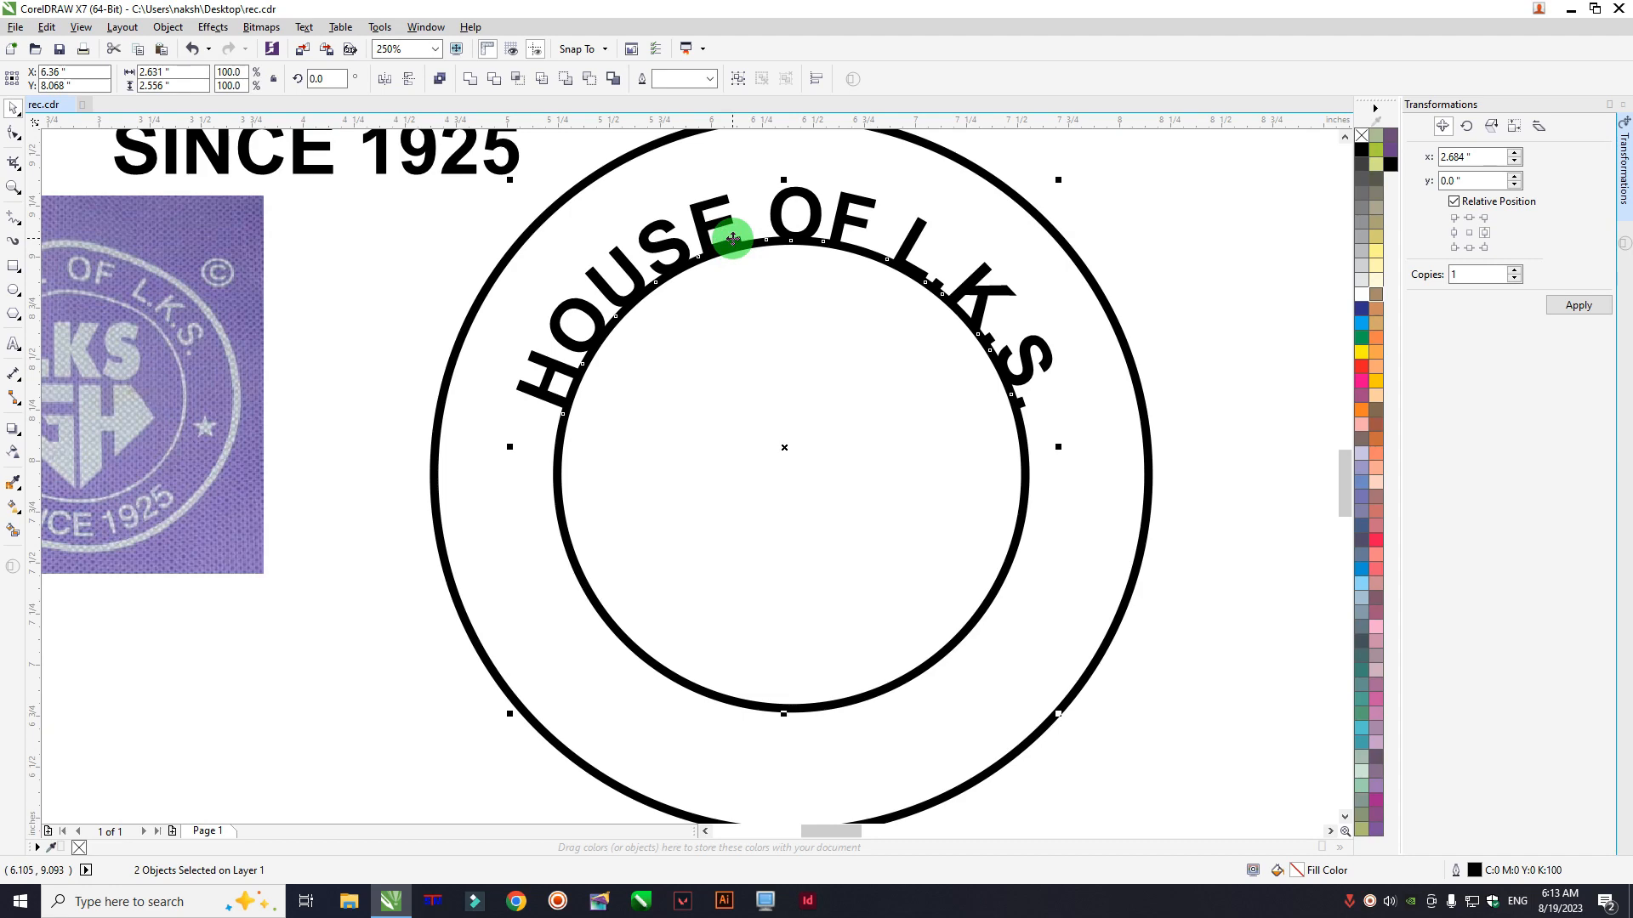
pyautogui.hotkey('ctrl', 'z')
pyautogui.scroll(-1, 830, 212)
pyautogui.click(1057, 190)
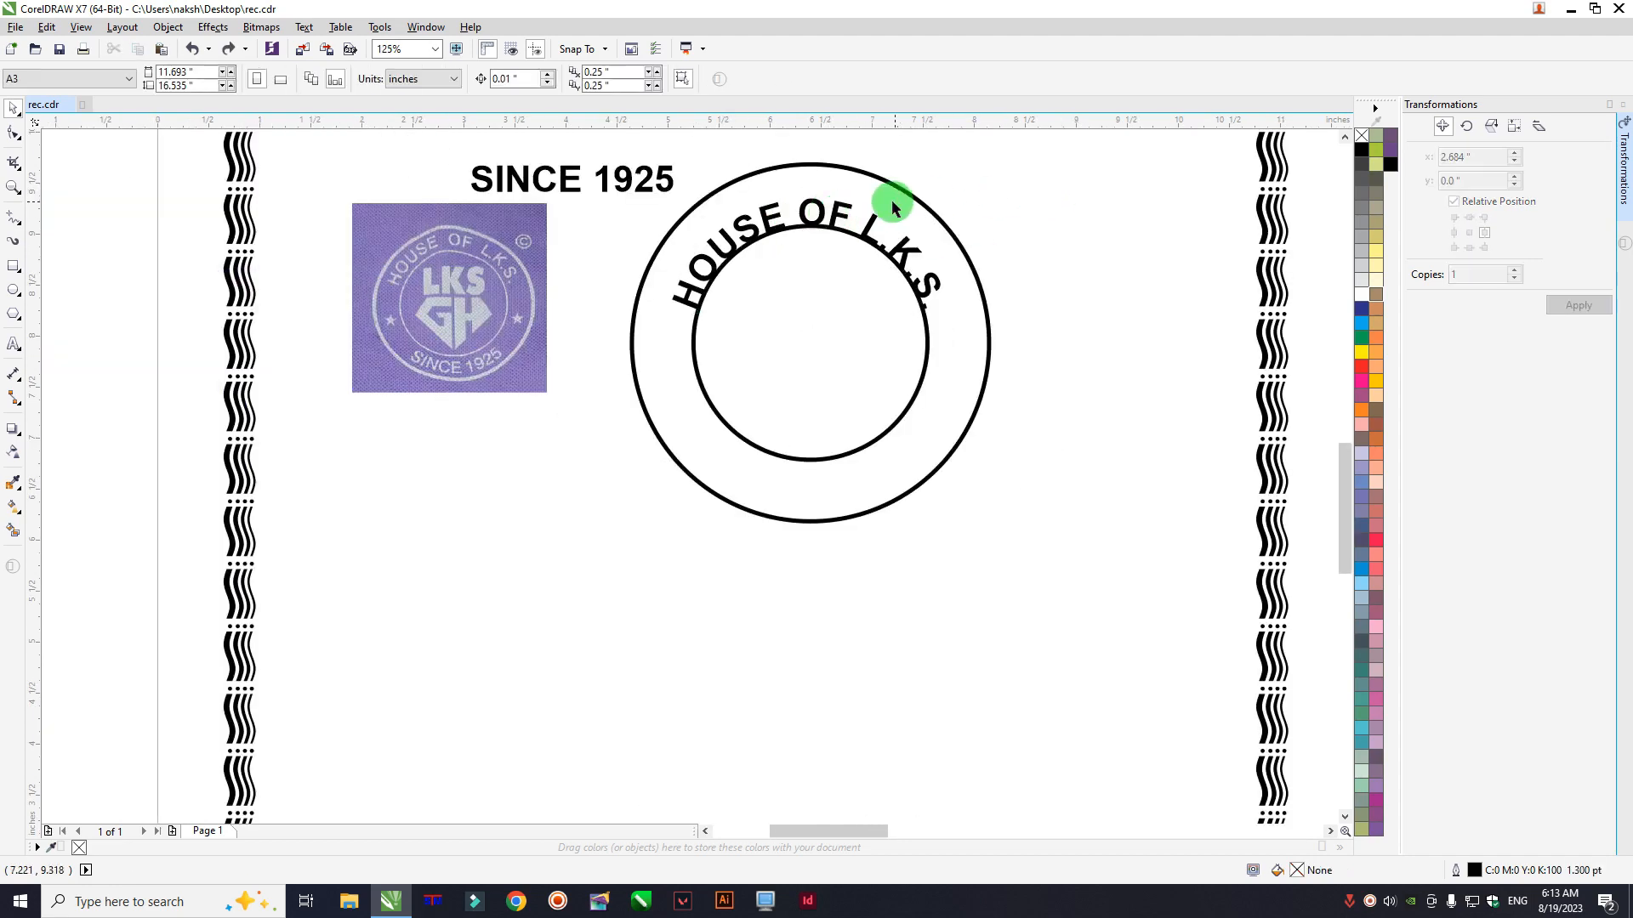
# Step: Offset the curved text 0.15 inch from the inner circle and break it apart from its path
pyautogui.click(830, 223)
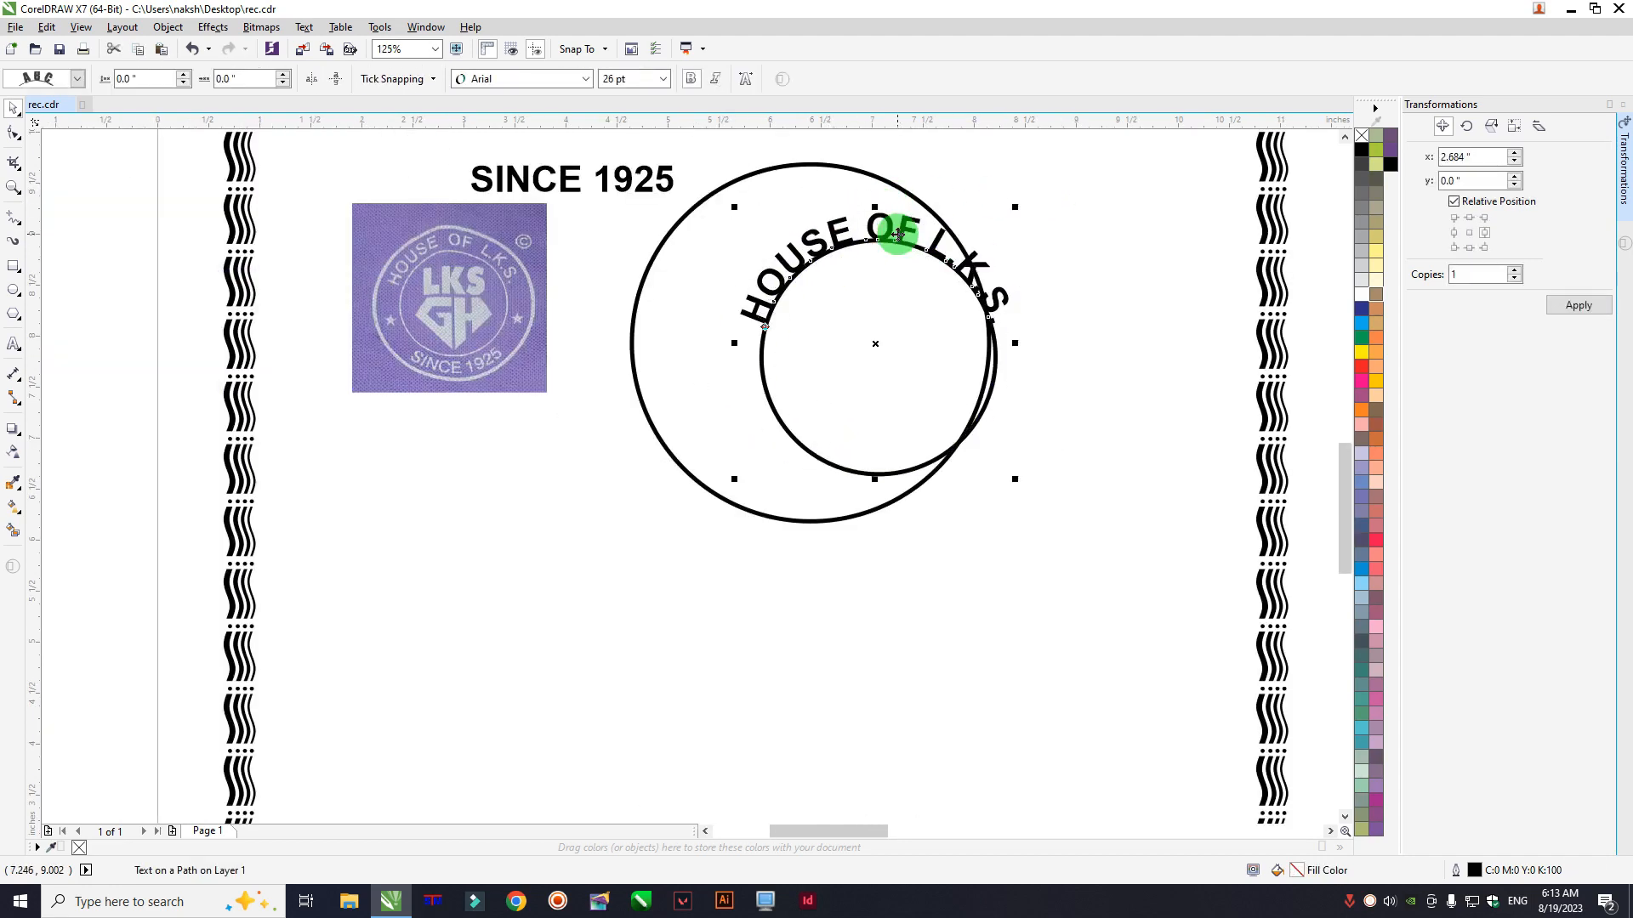
pyautogui.click(184, 75)
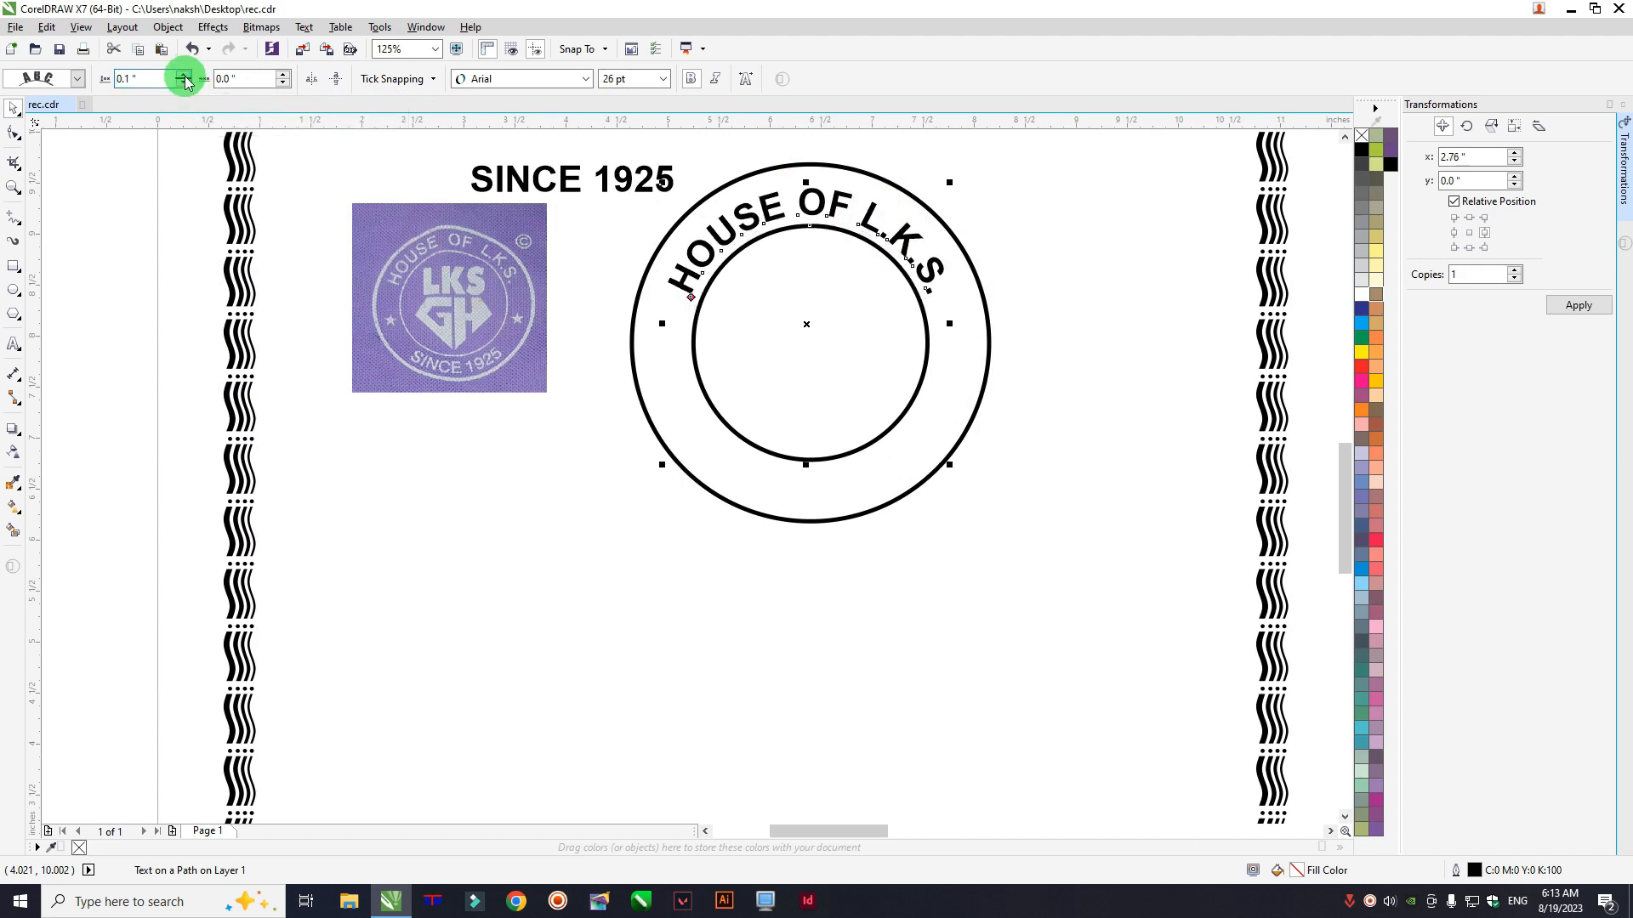
pyautogui.click(184, 75)
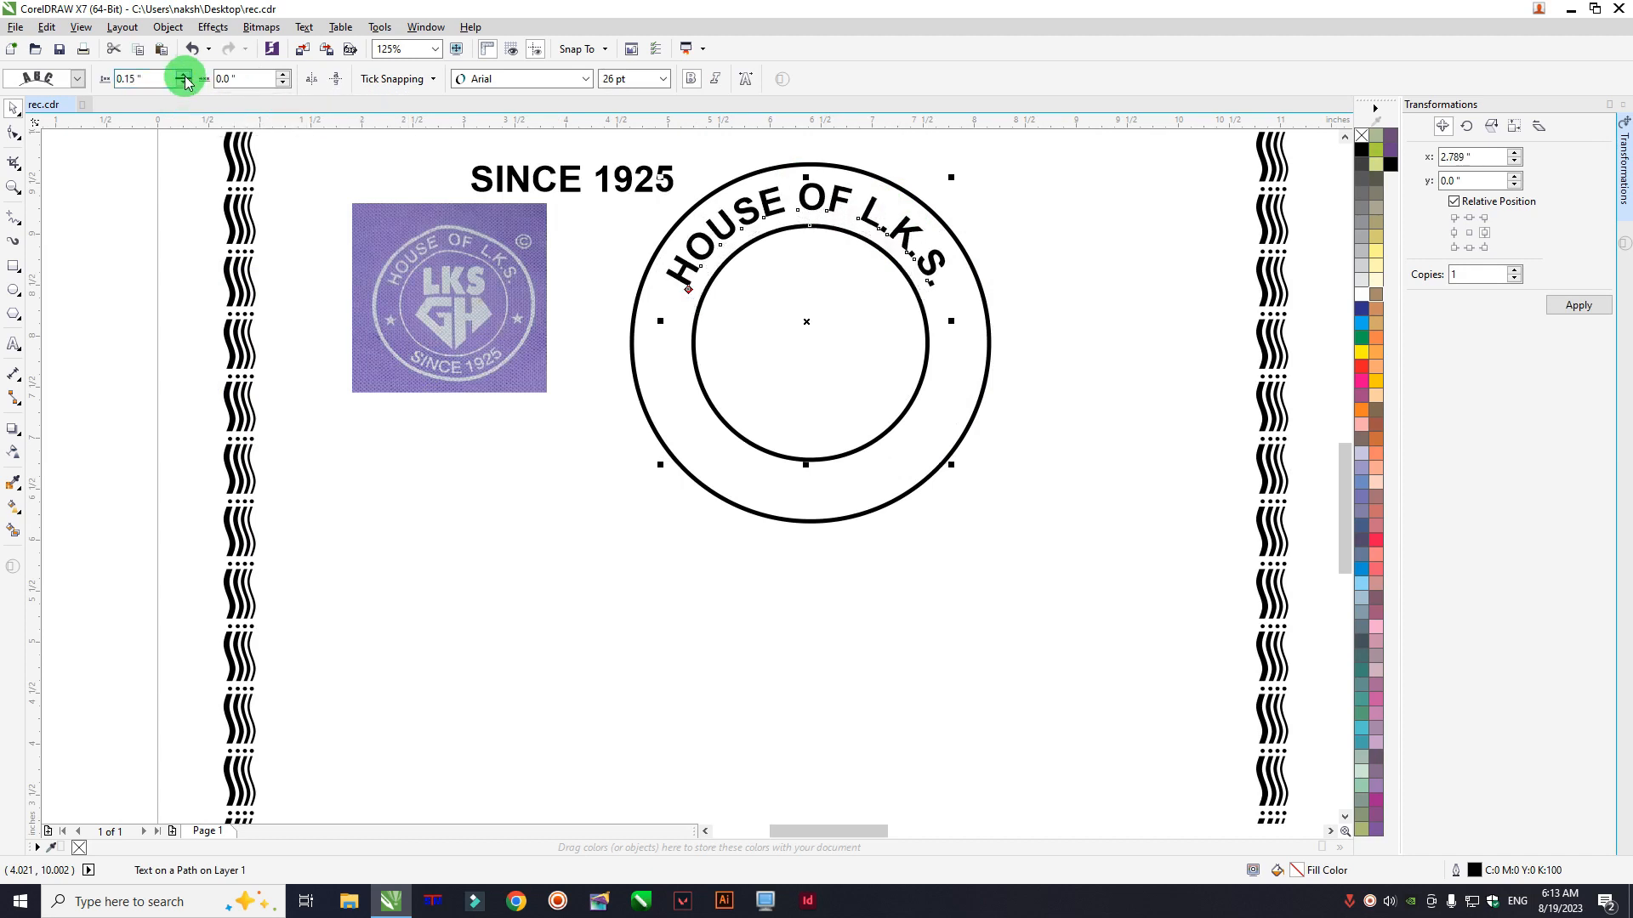
pyautogui.click(778, 244)
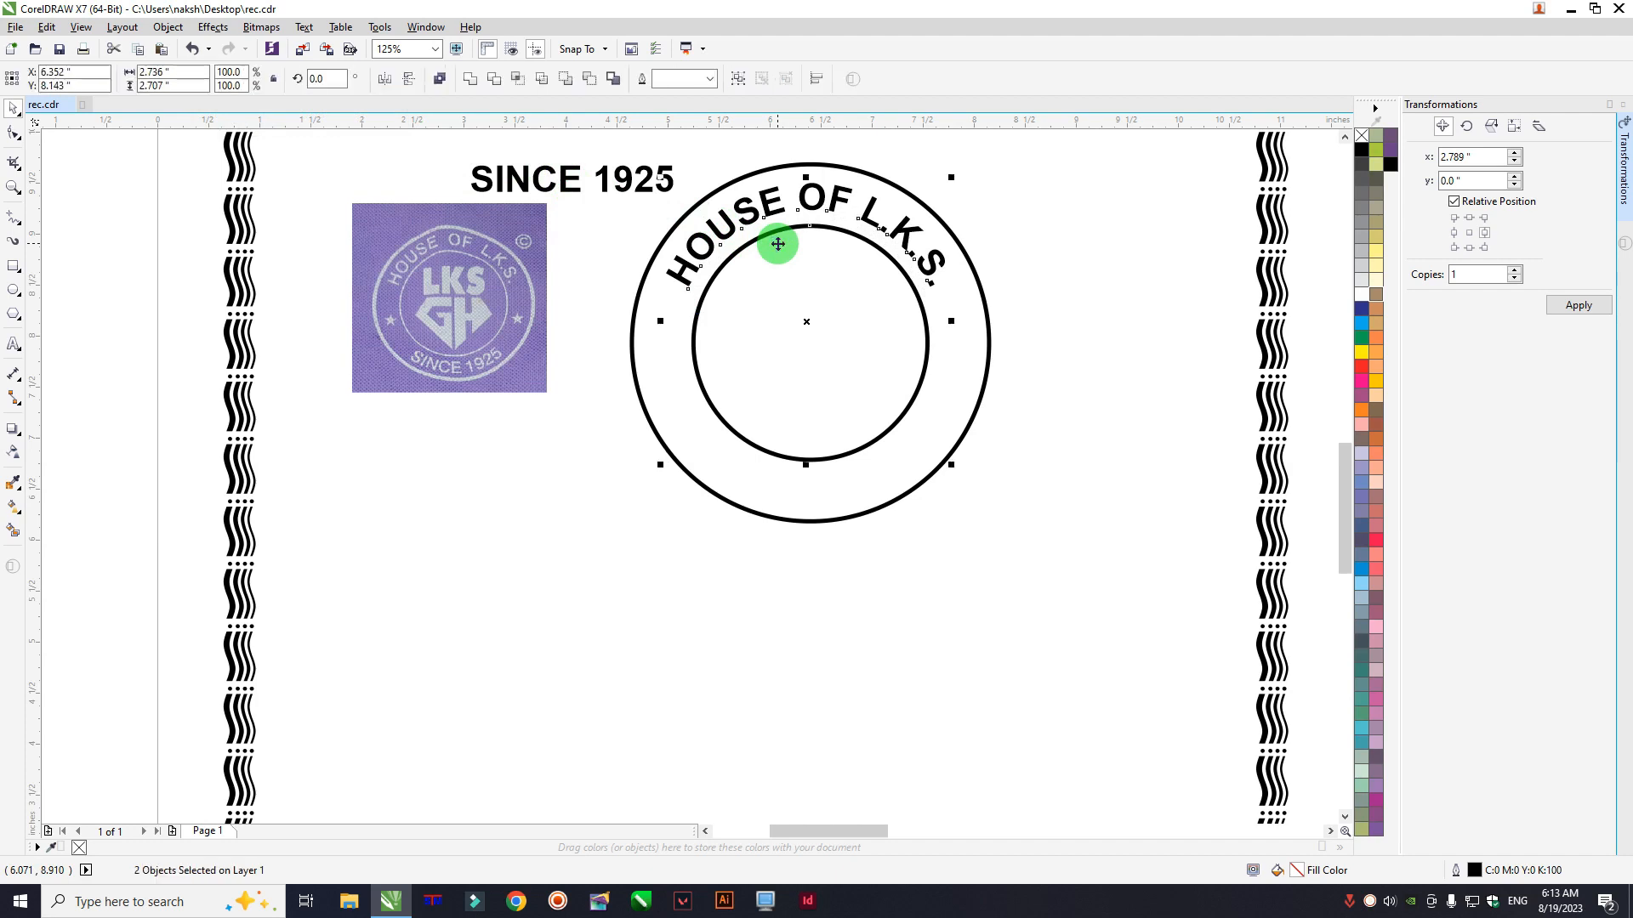
# Step: Move the "SINCE 1925" text inside the inner circle and widen its letter spacing until it is about 2.15 inches wide
pyautogui.moveTo(544, 177); pyautogui.dragTo(764, 354)
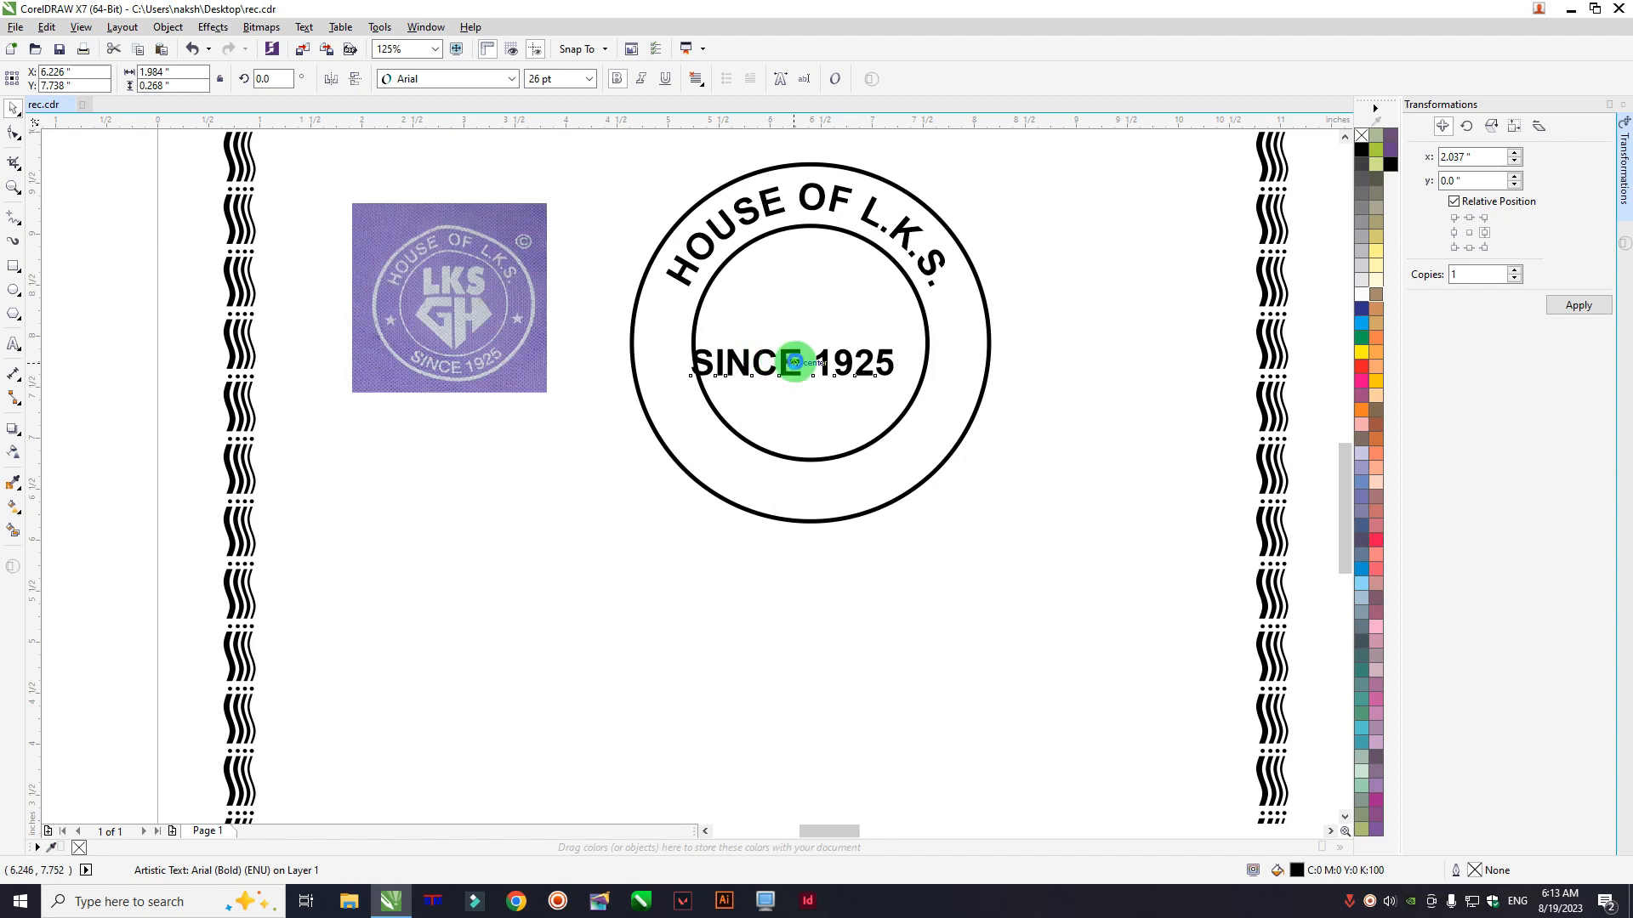
pyautogui.scroll(2, 783, 375)
pyautogui.click(13, 135)
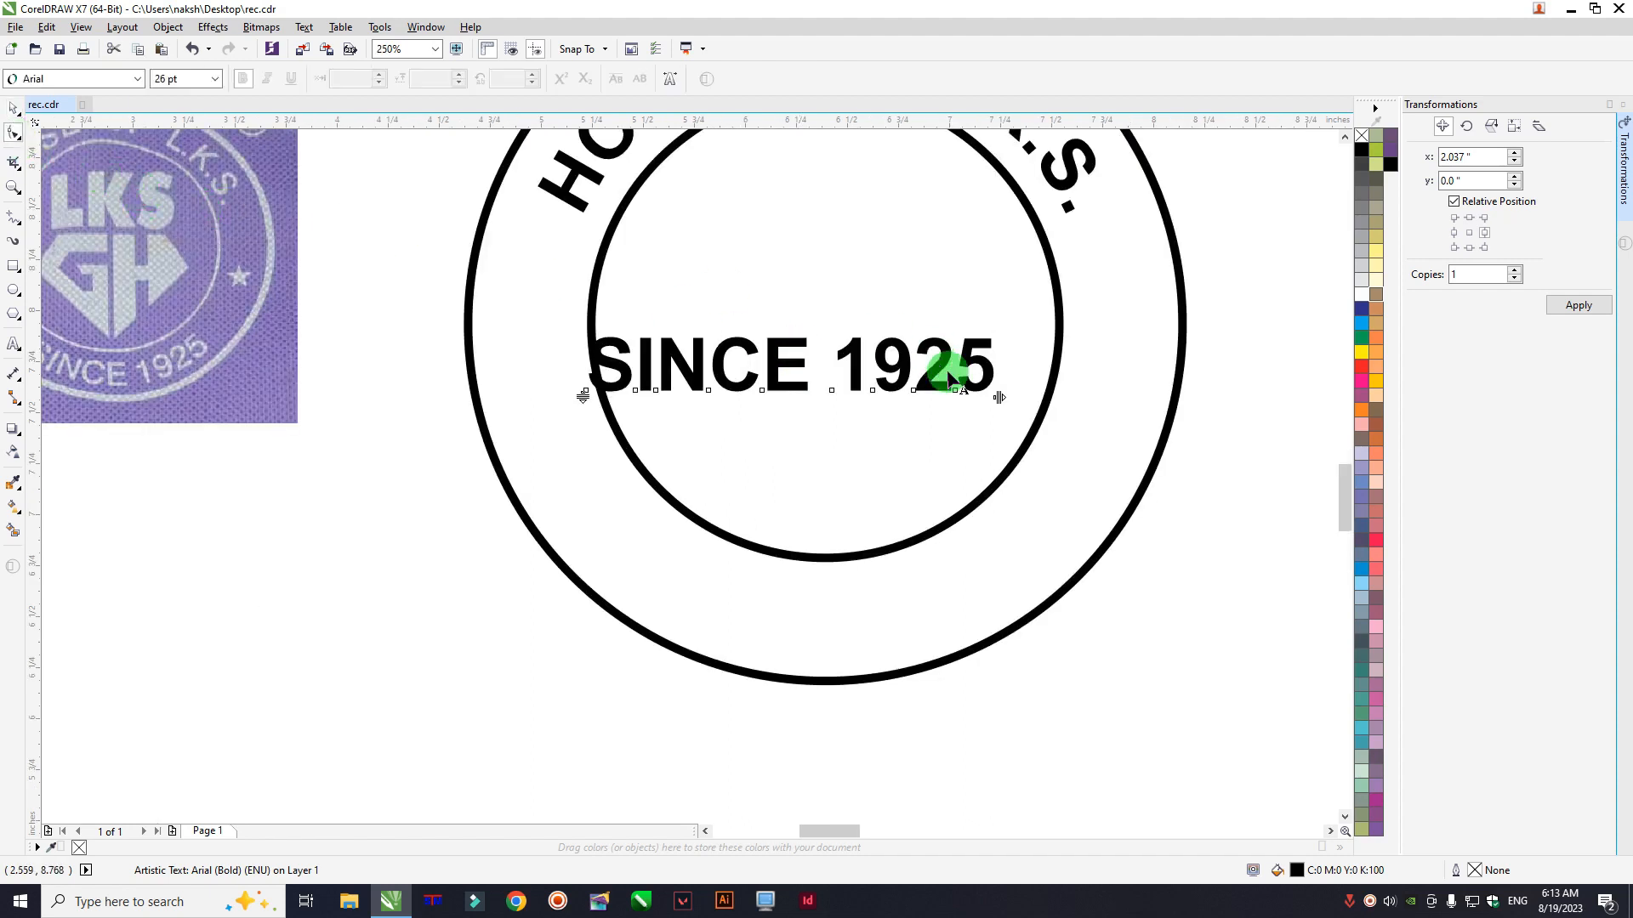
pyautogui.moveTo(998, 397); pyautogui.dragTo(1033, 397)
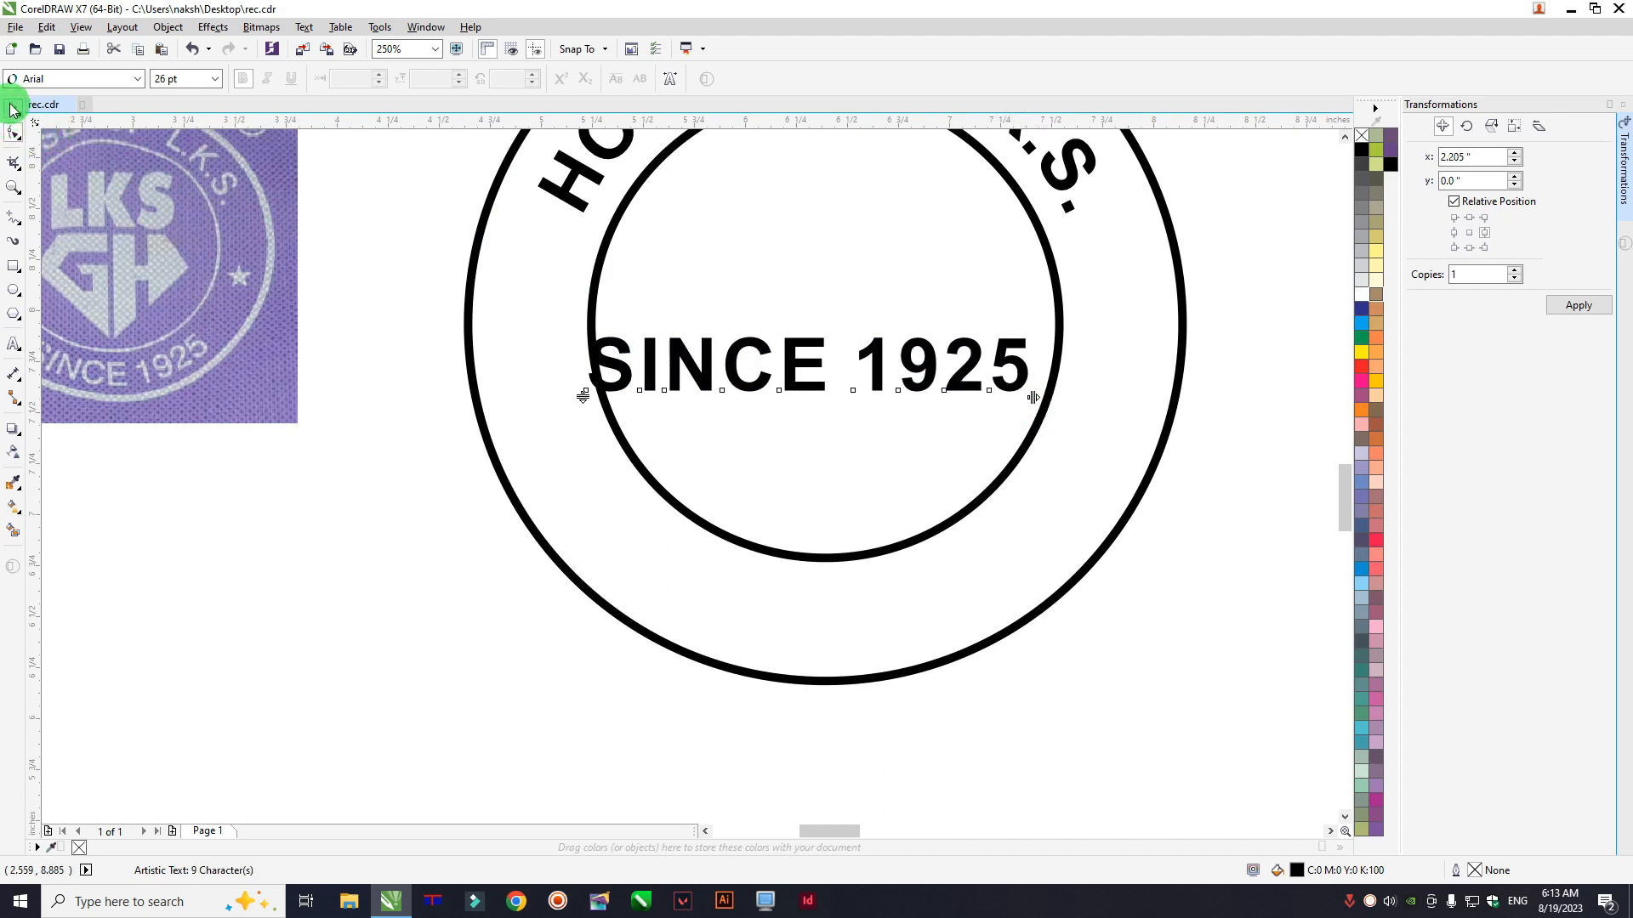
# Step: Rotate the "SINCE 1925" text 180 degrees and fit it to the path of the inner circle
pyautogui.click(14, 108)
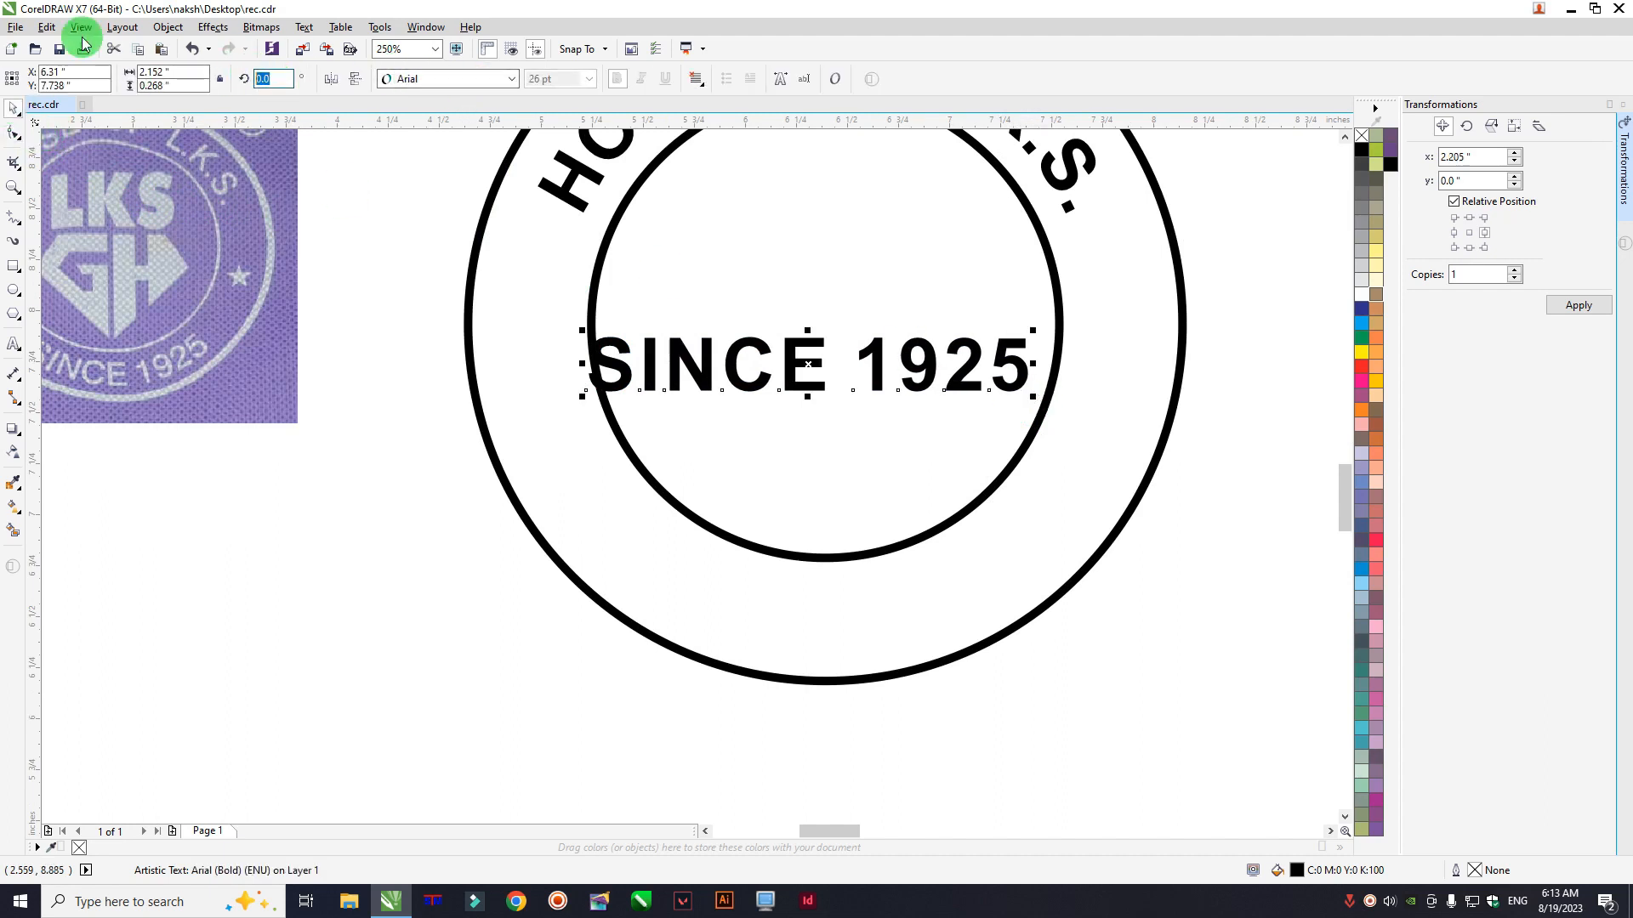
pyautogui.write('180')
pyautogui.press('Return')
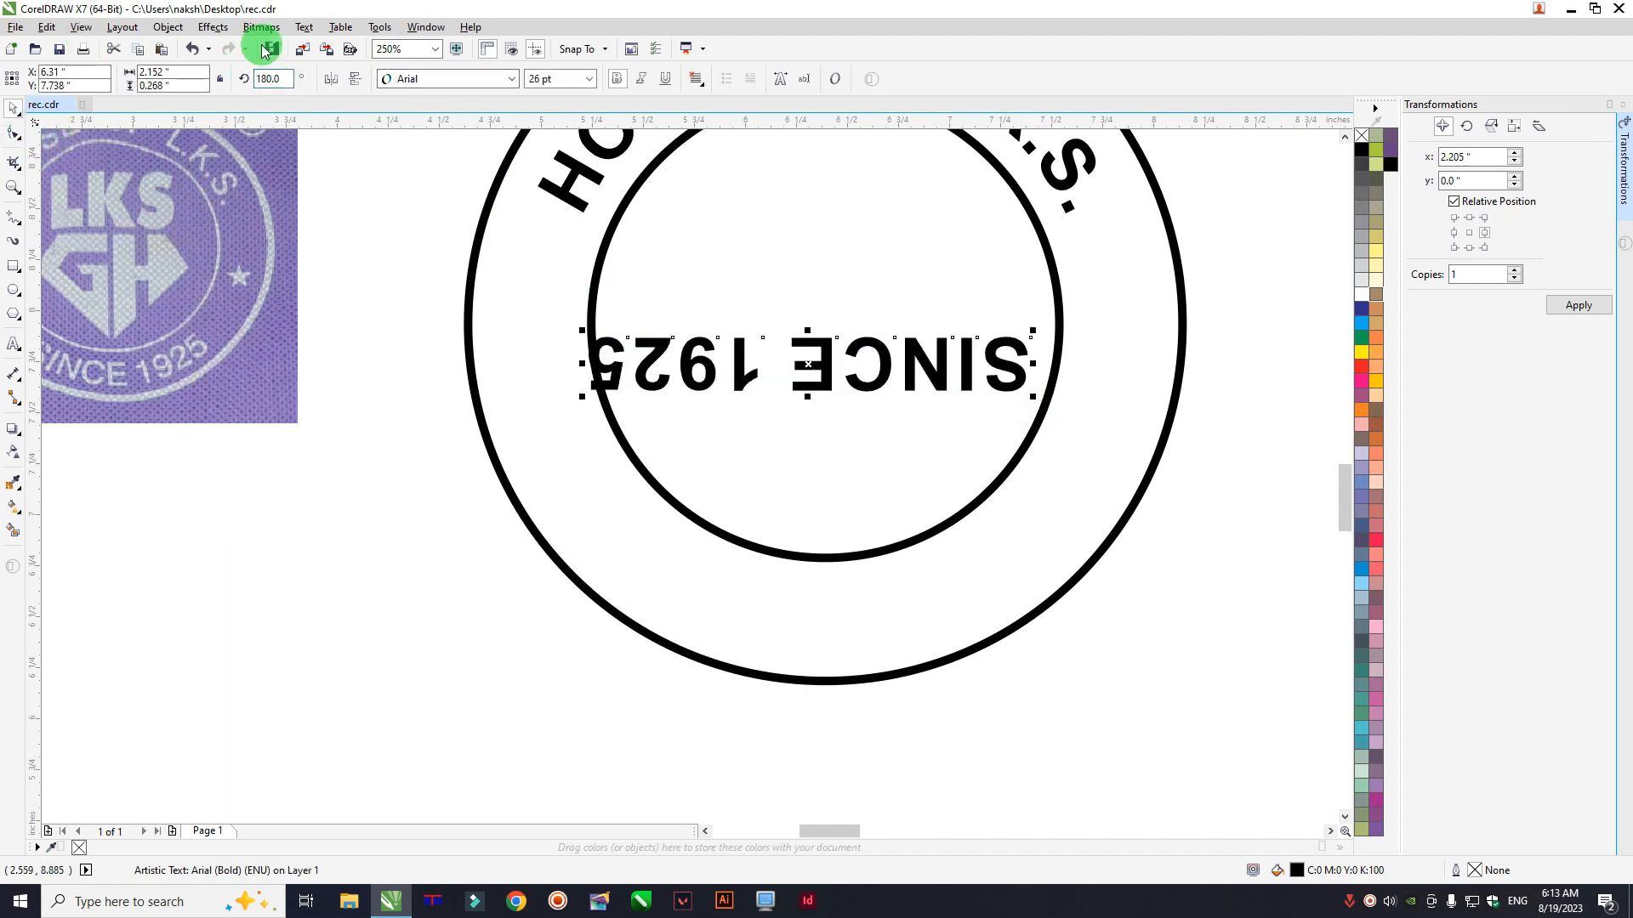
pyautogui.keyDown('shift'); pyautogui.click(981, 506); pyautogui.keyUp('shift')
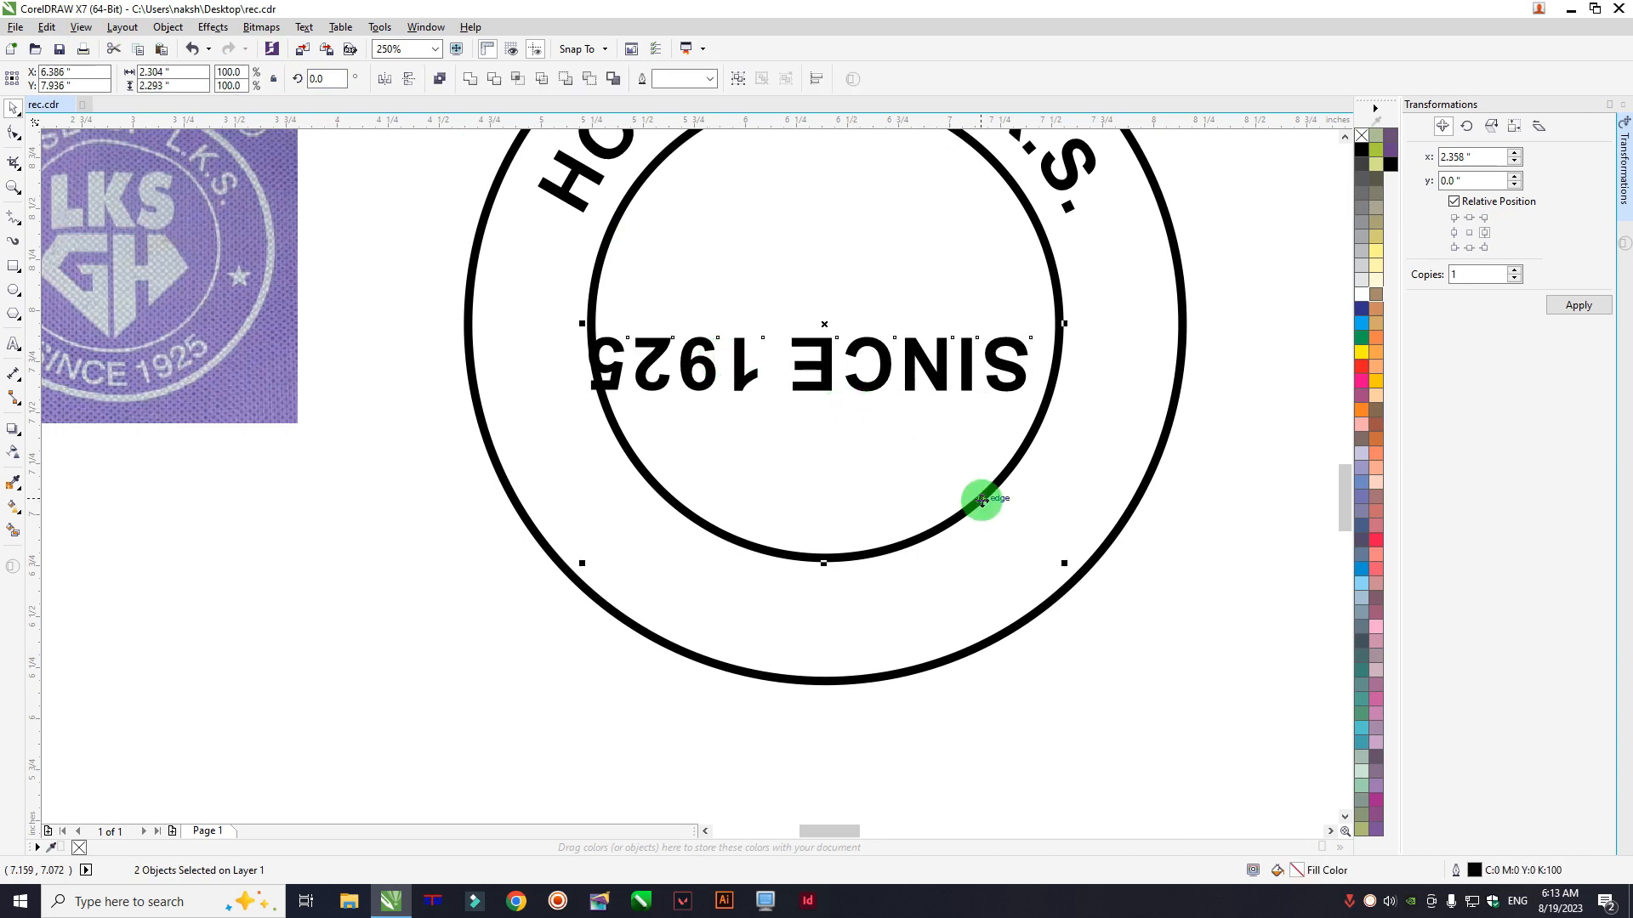
pyautogui.click(305, 27)
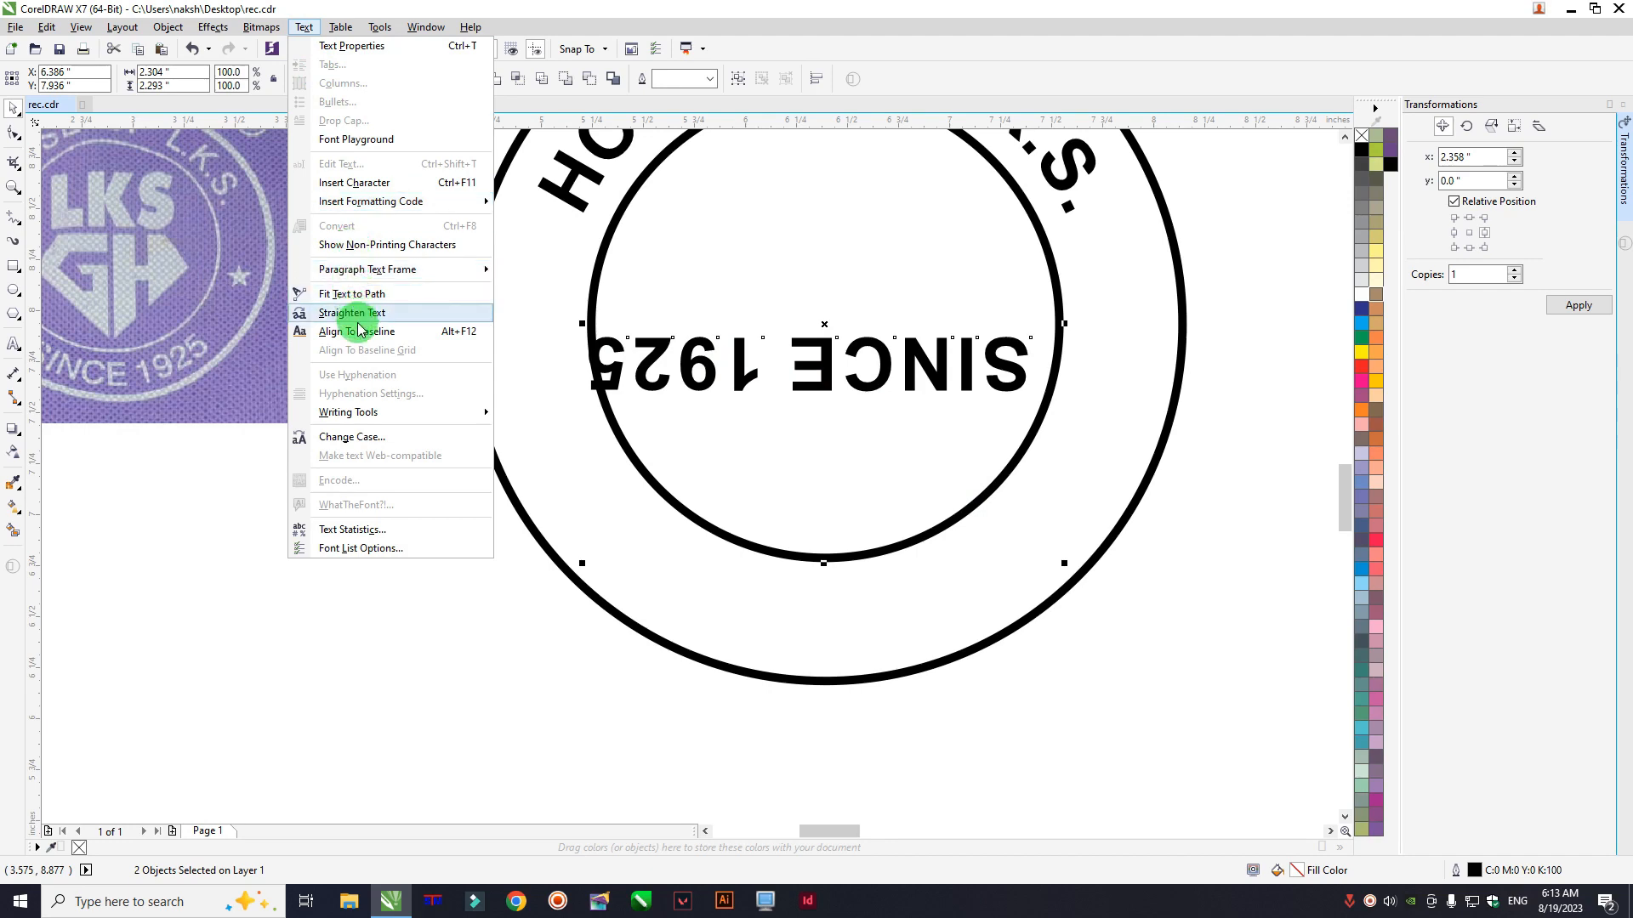
pyautogui.click(358, 295)
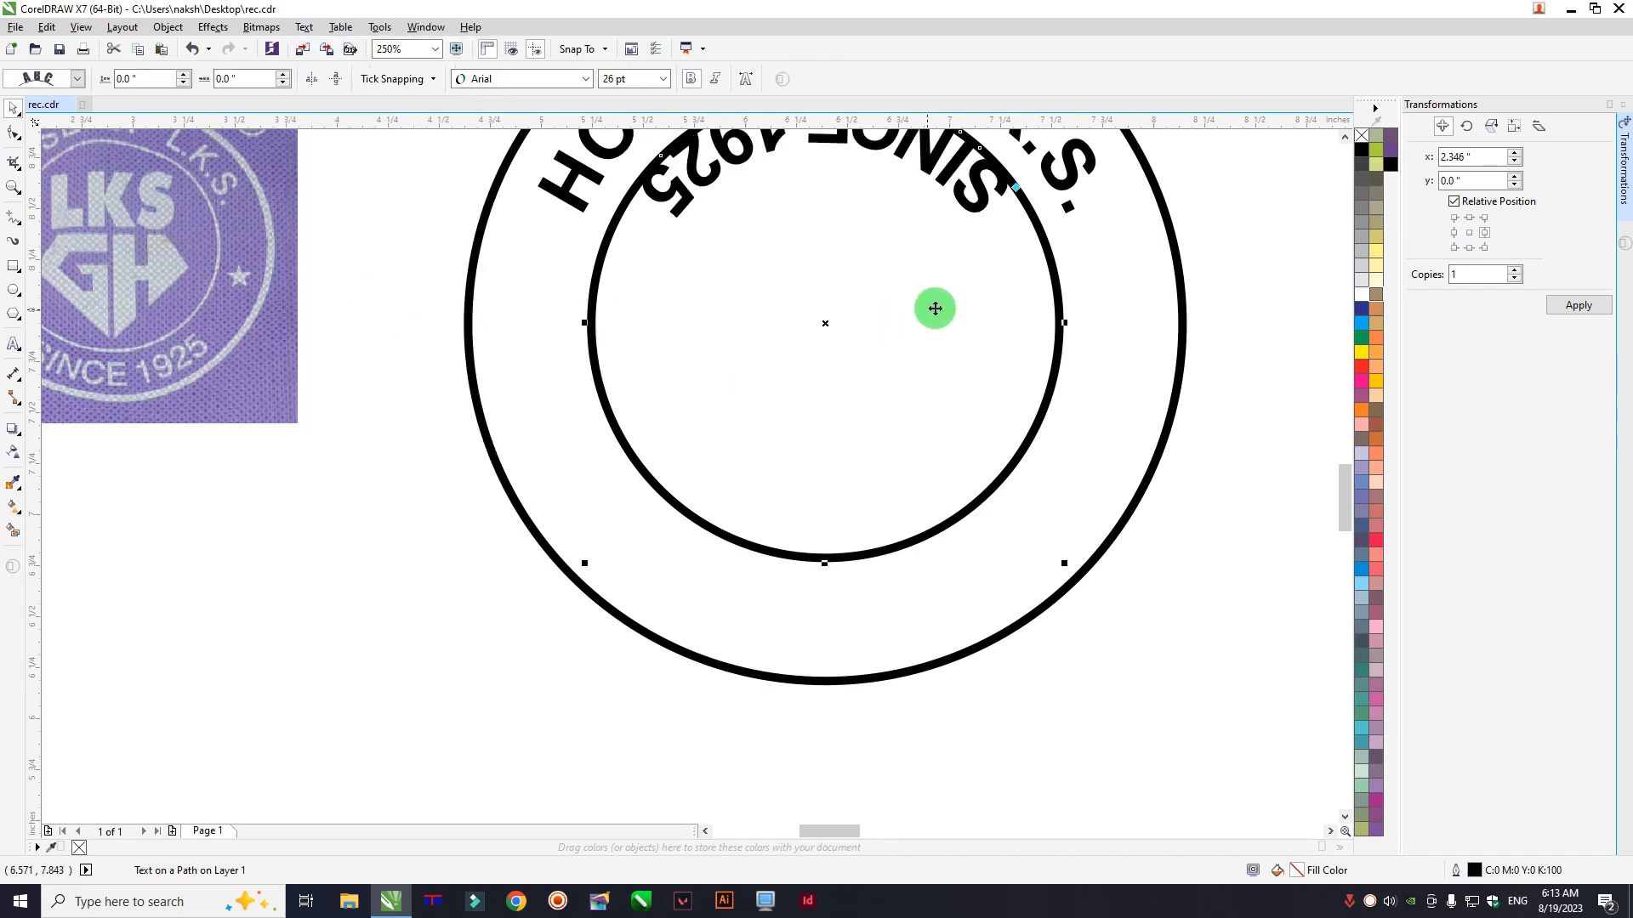
# Step: Reposition the curved "SINCE 1925" text outside the inner circle, centred along the lower part of the ring
pyautogui.scroll(6, 1018, 195)
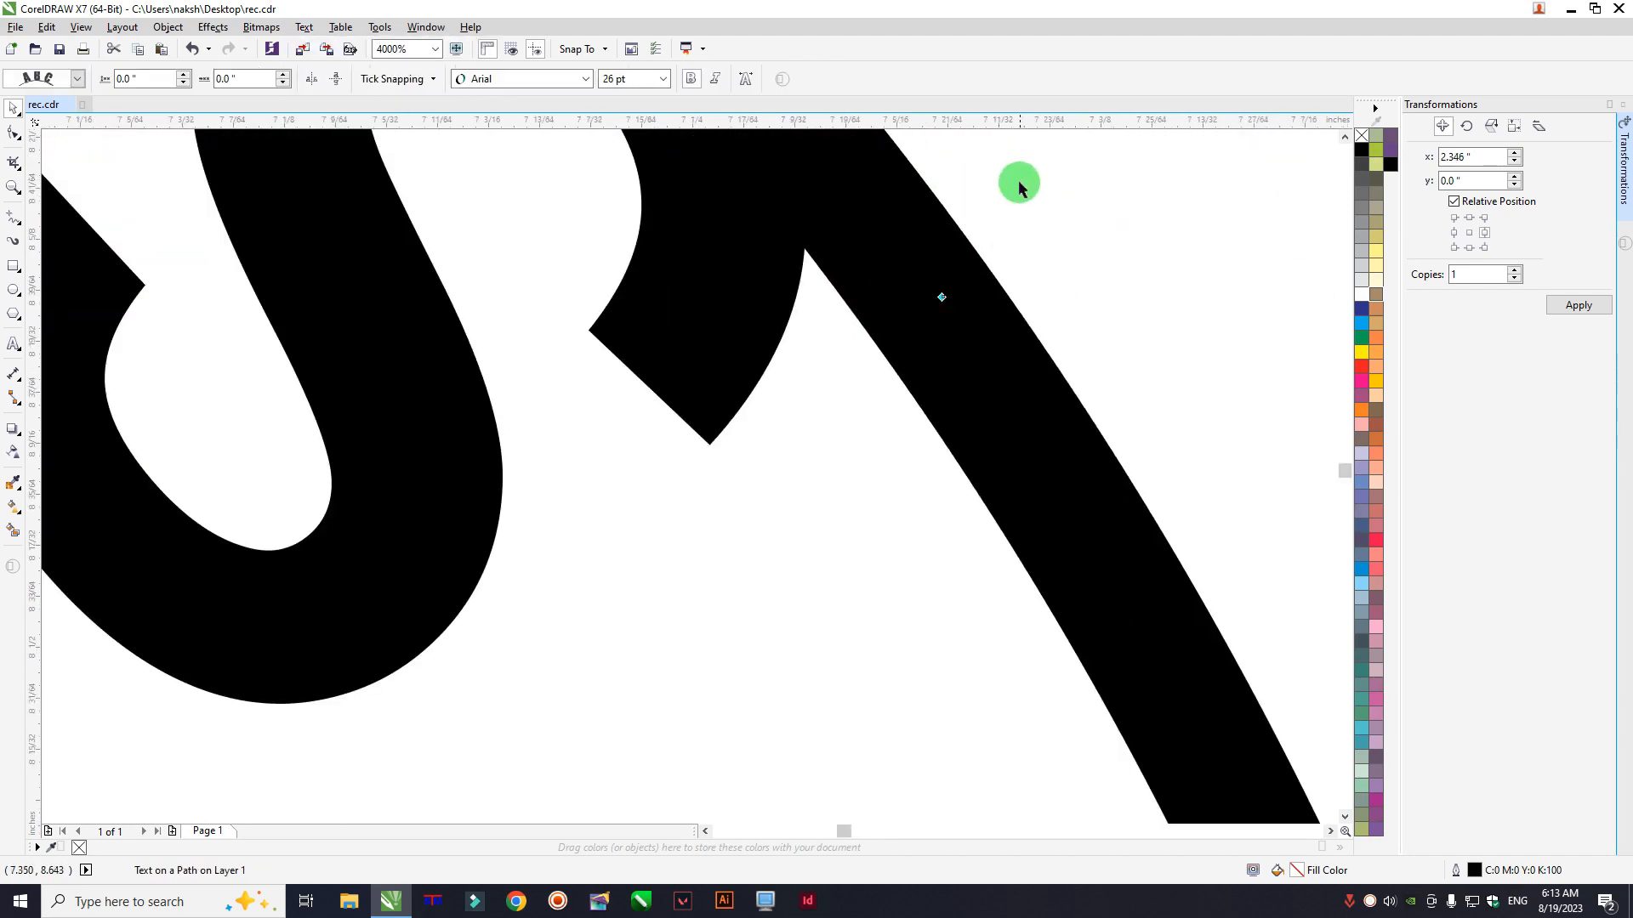
pyautogui.scroll(-5, 977, 233)
pyautogui.scroll(6, 976, 233)
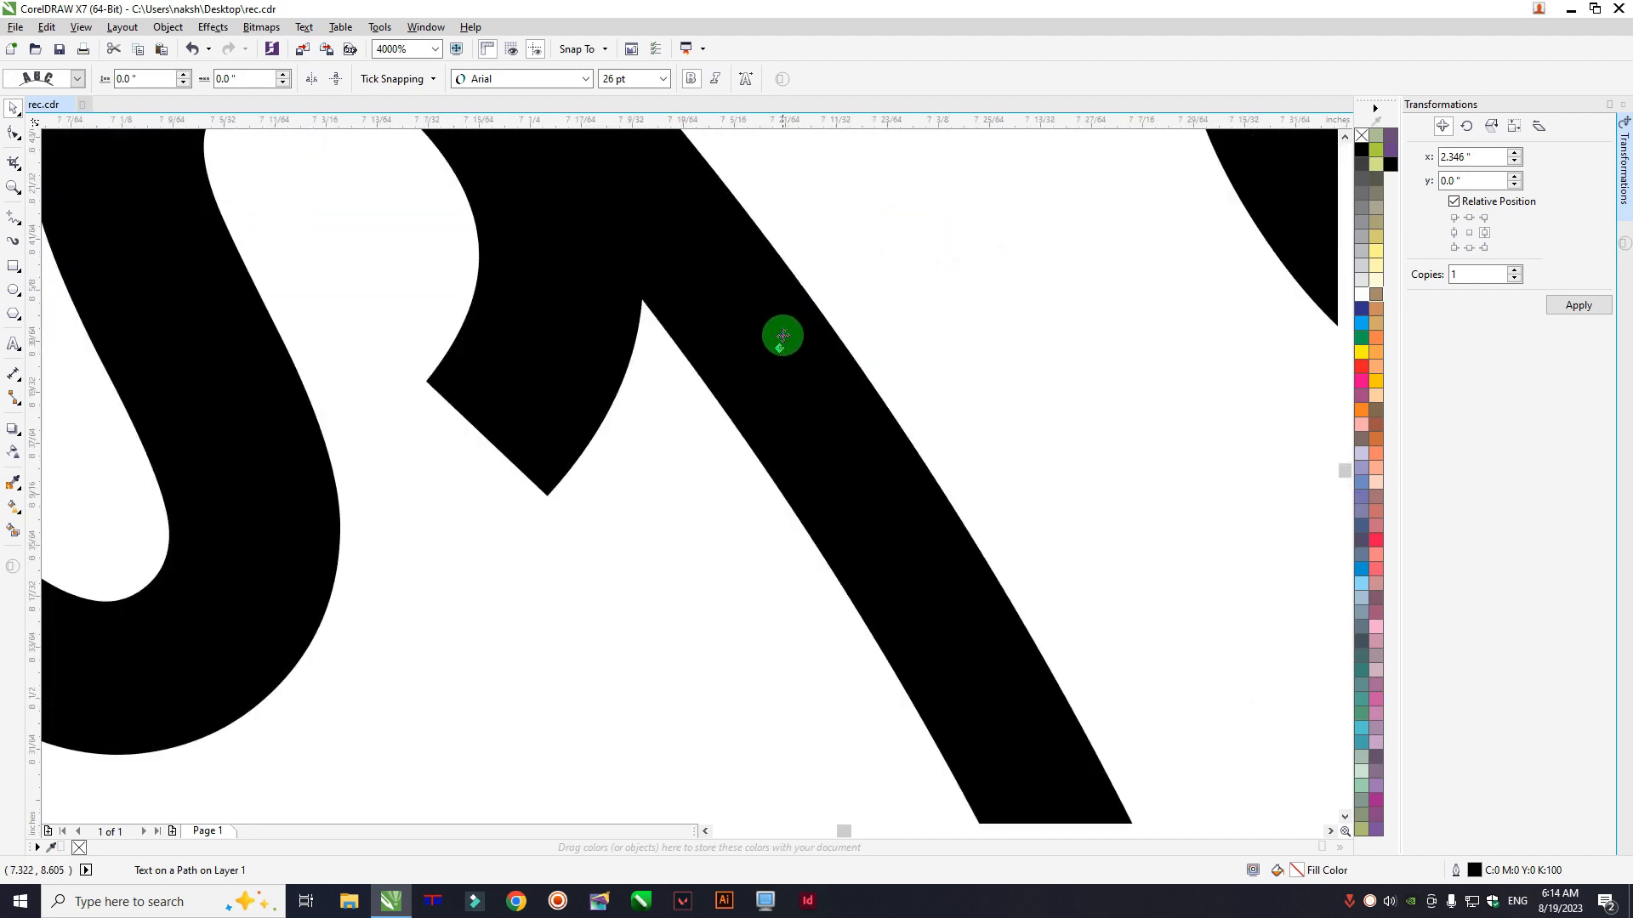
pyautogui.scroll(-8, 842, 315)
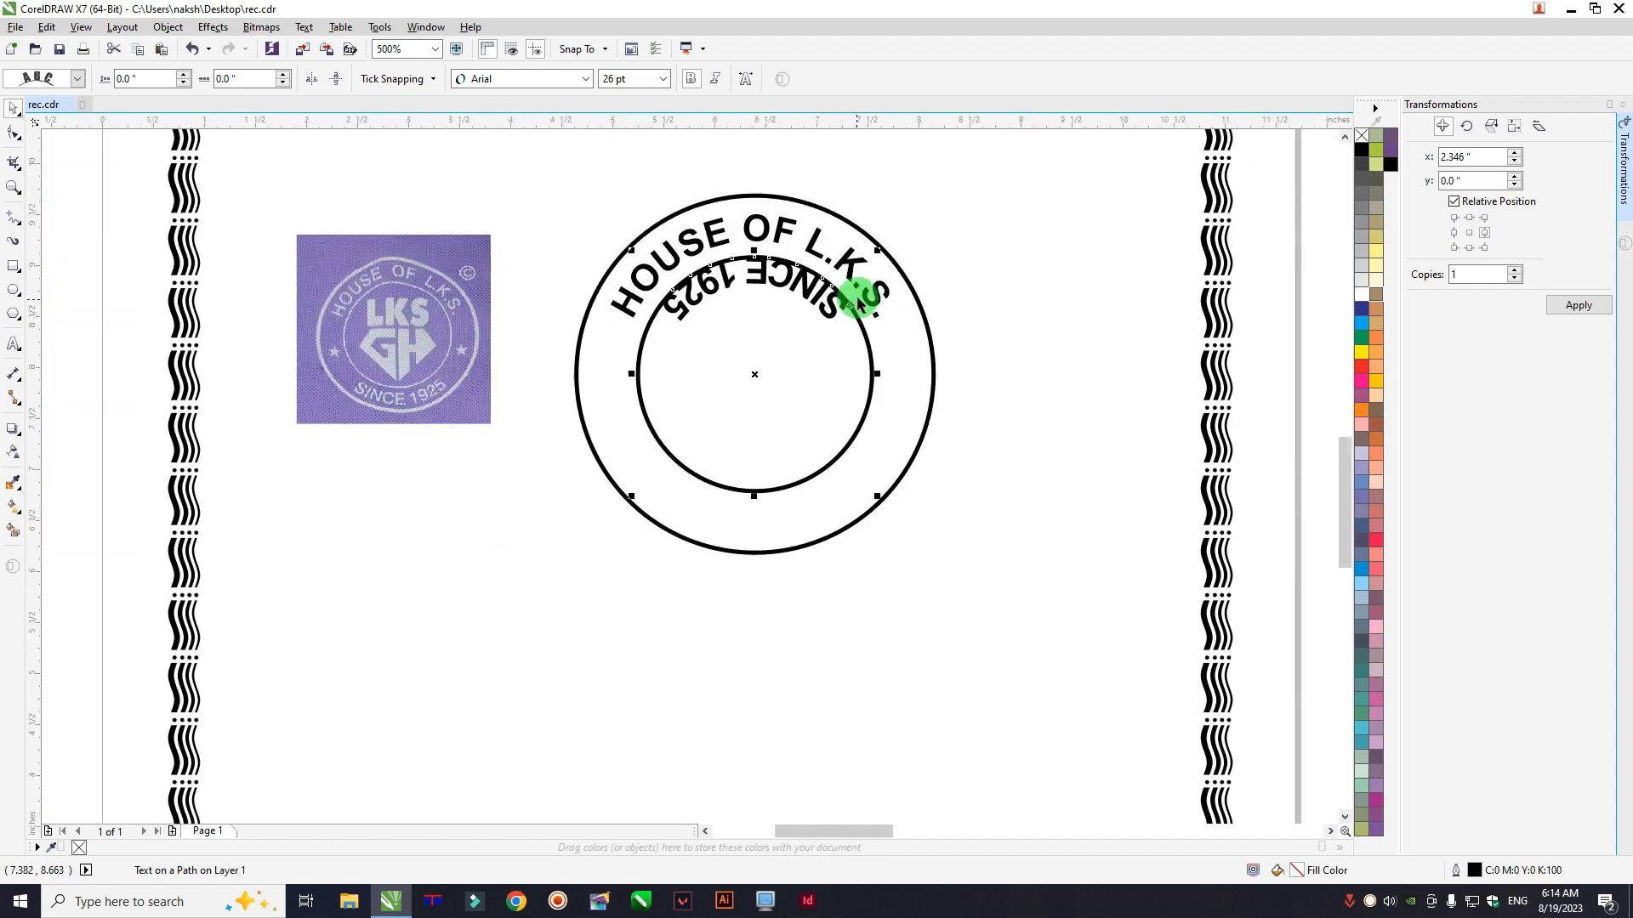
pyautogui.moveTo(850, 304); pyautogui.dragTo(656, 490)
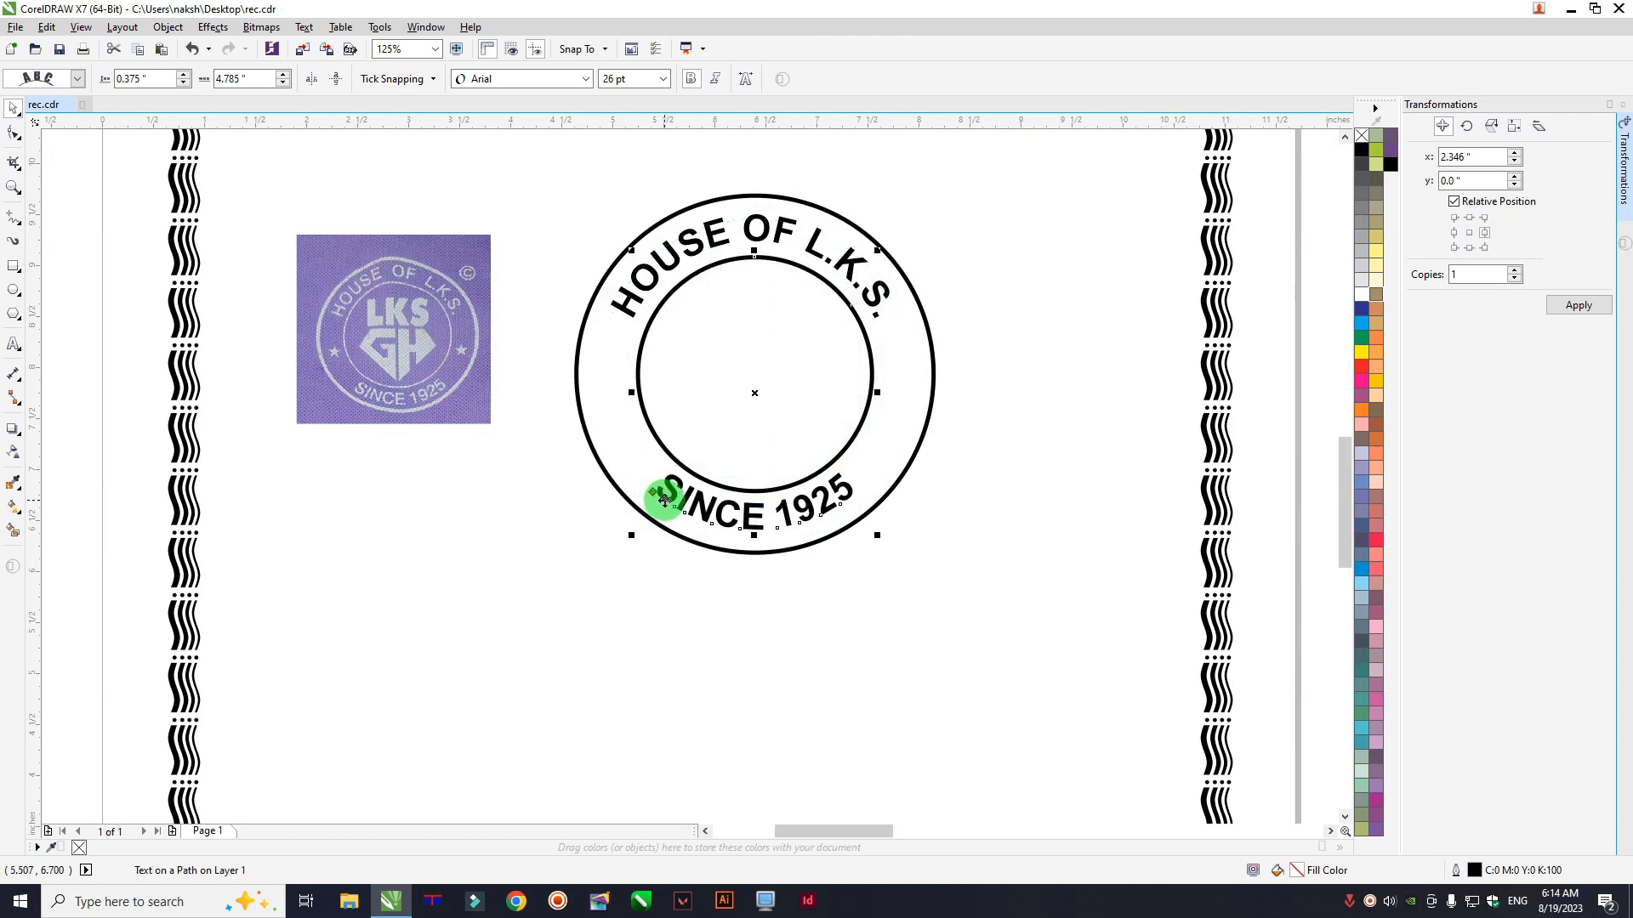
# Step: Fine-tune the "SINCE 1925" text to about 0.402 inch from the inner circle and break it apart from its path
pyautogui.scroll(10, 655, 489)
pyautogui.scroll(5, 516, 431)
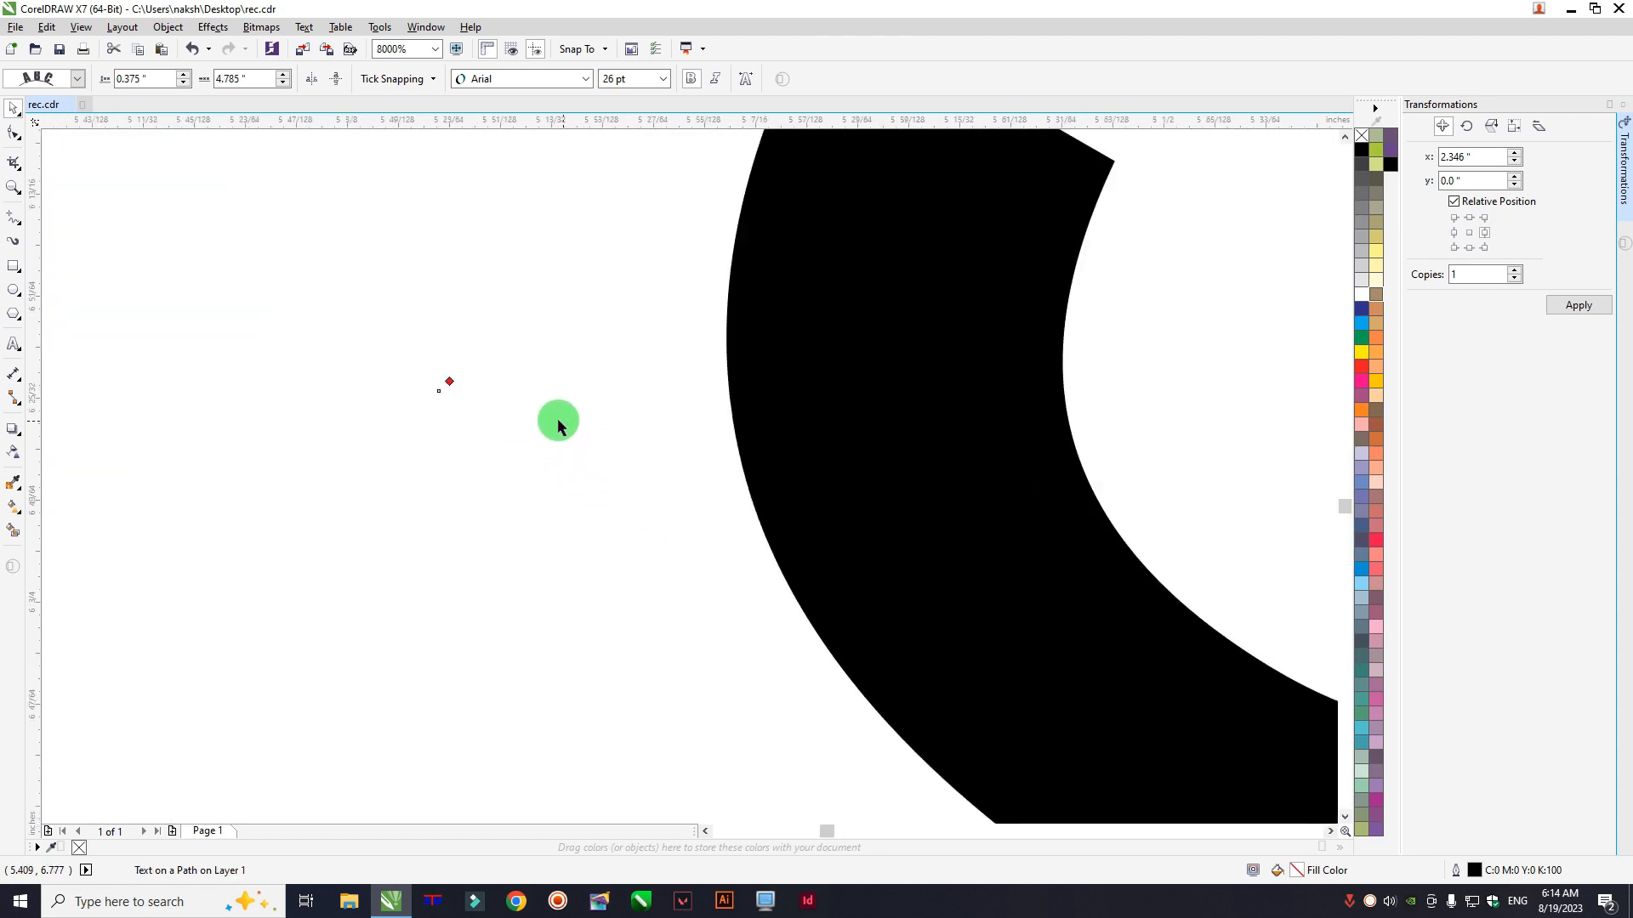
pyautogui.scroll(-10, 447, 383)
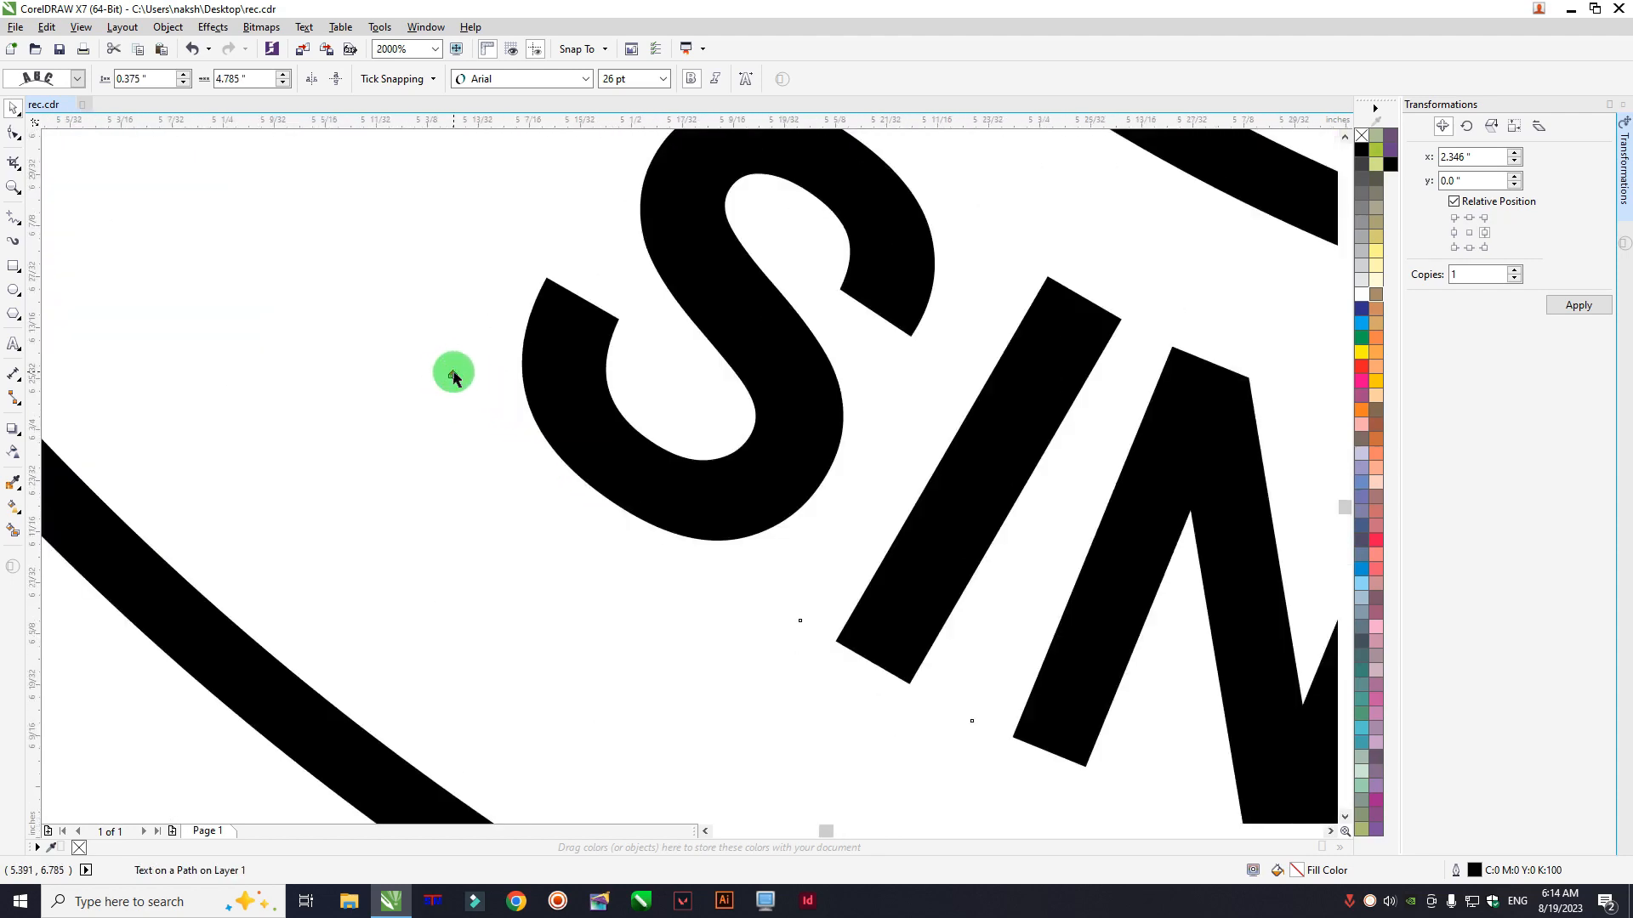
pyautogui.moveTo(465, 376); pyautogui.dragTo(464, 389)
pyautogui.scroll(-2, 356, 348)
pyautogui.scroll(-6, 353, 370)
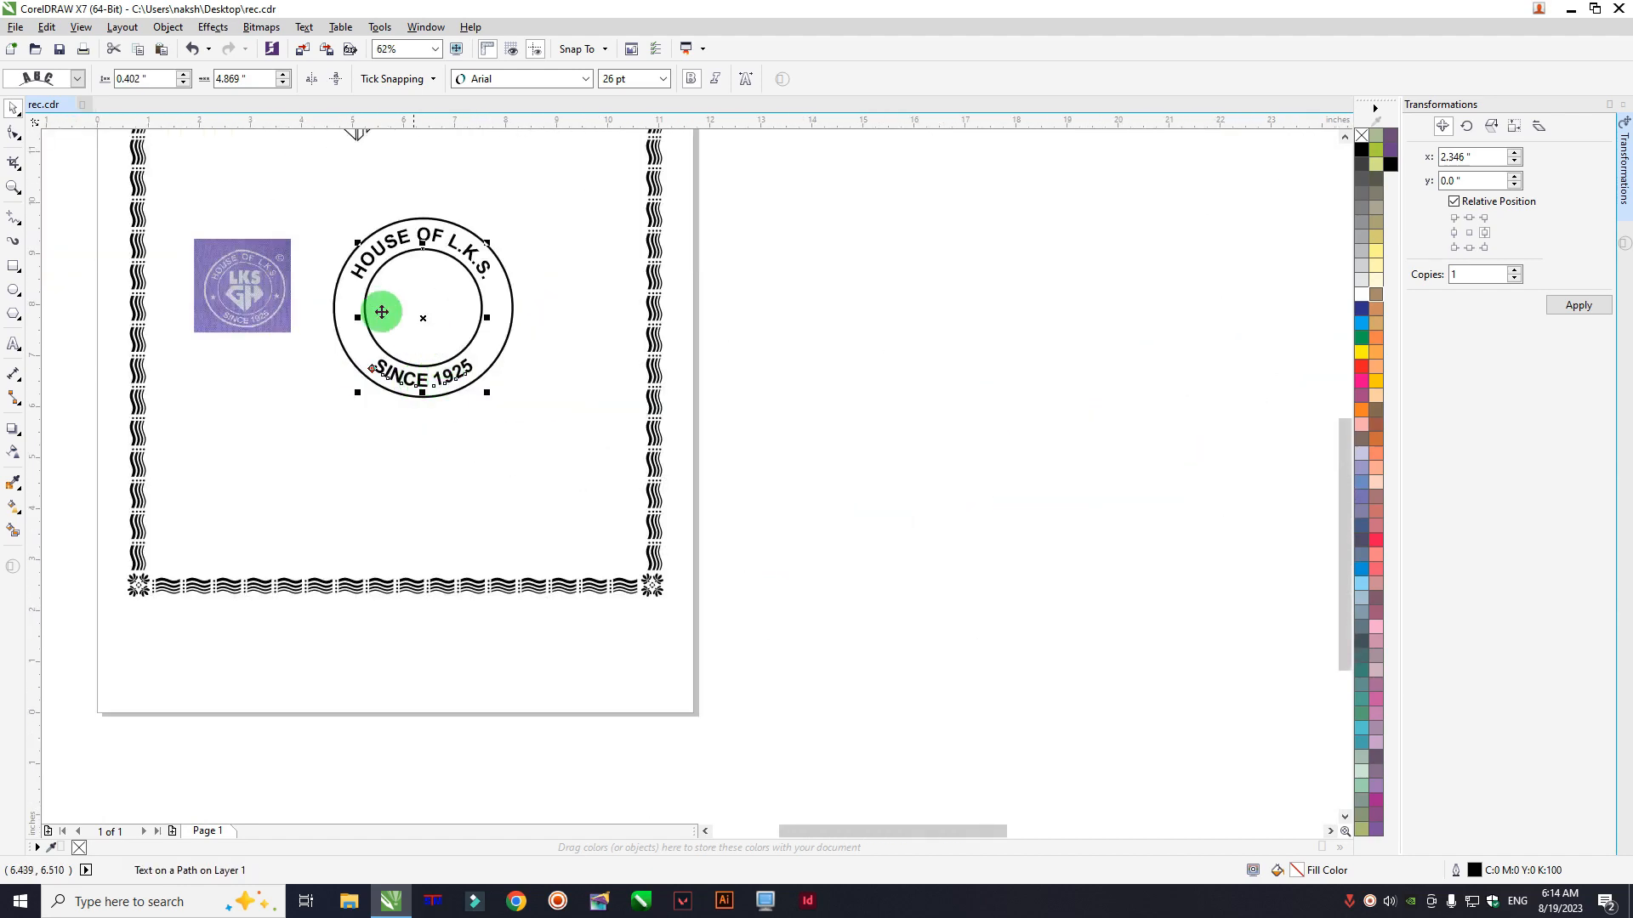
pyautogui.scroll(3, 361, 298)
pyautogui.scroll(-2, 457, 289)
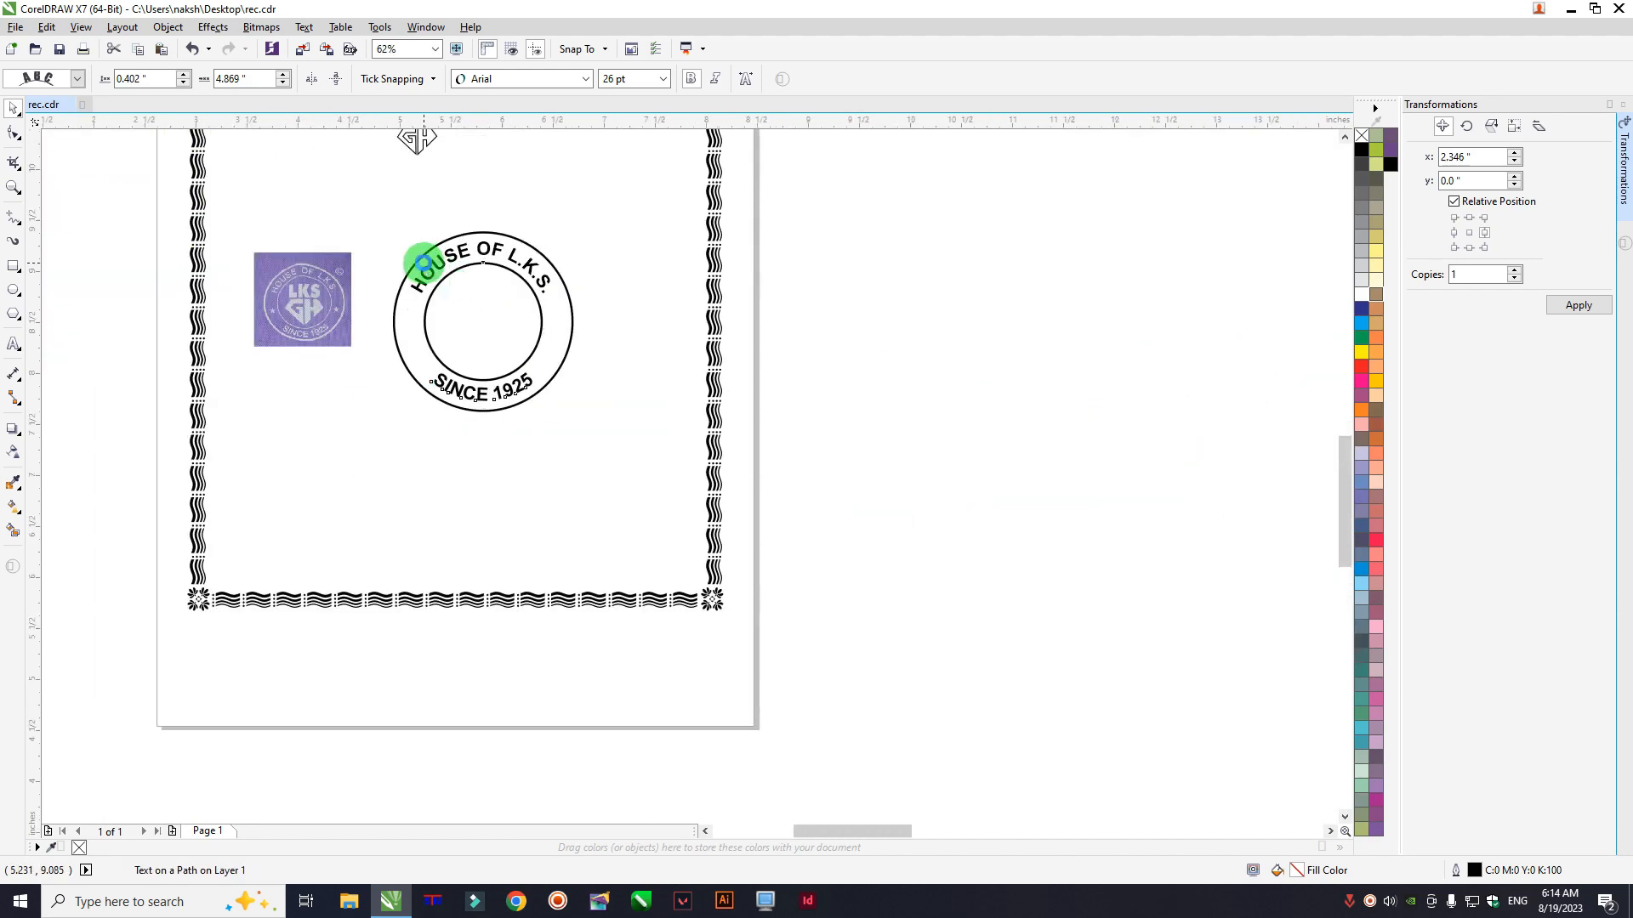
pyautogui.scroll(2, 424, 263)
pyautogui.click(8, 115)
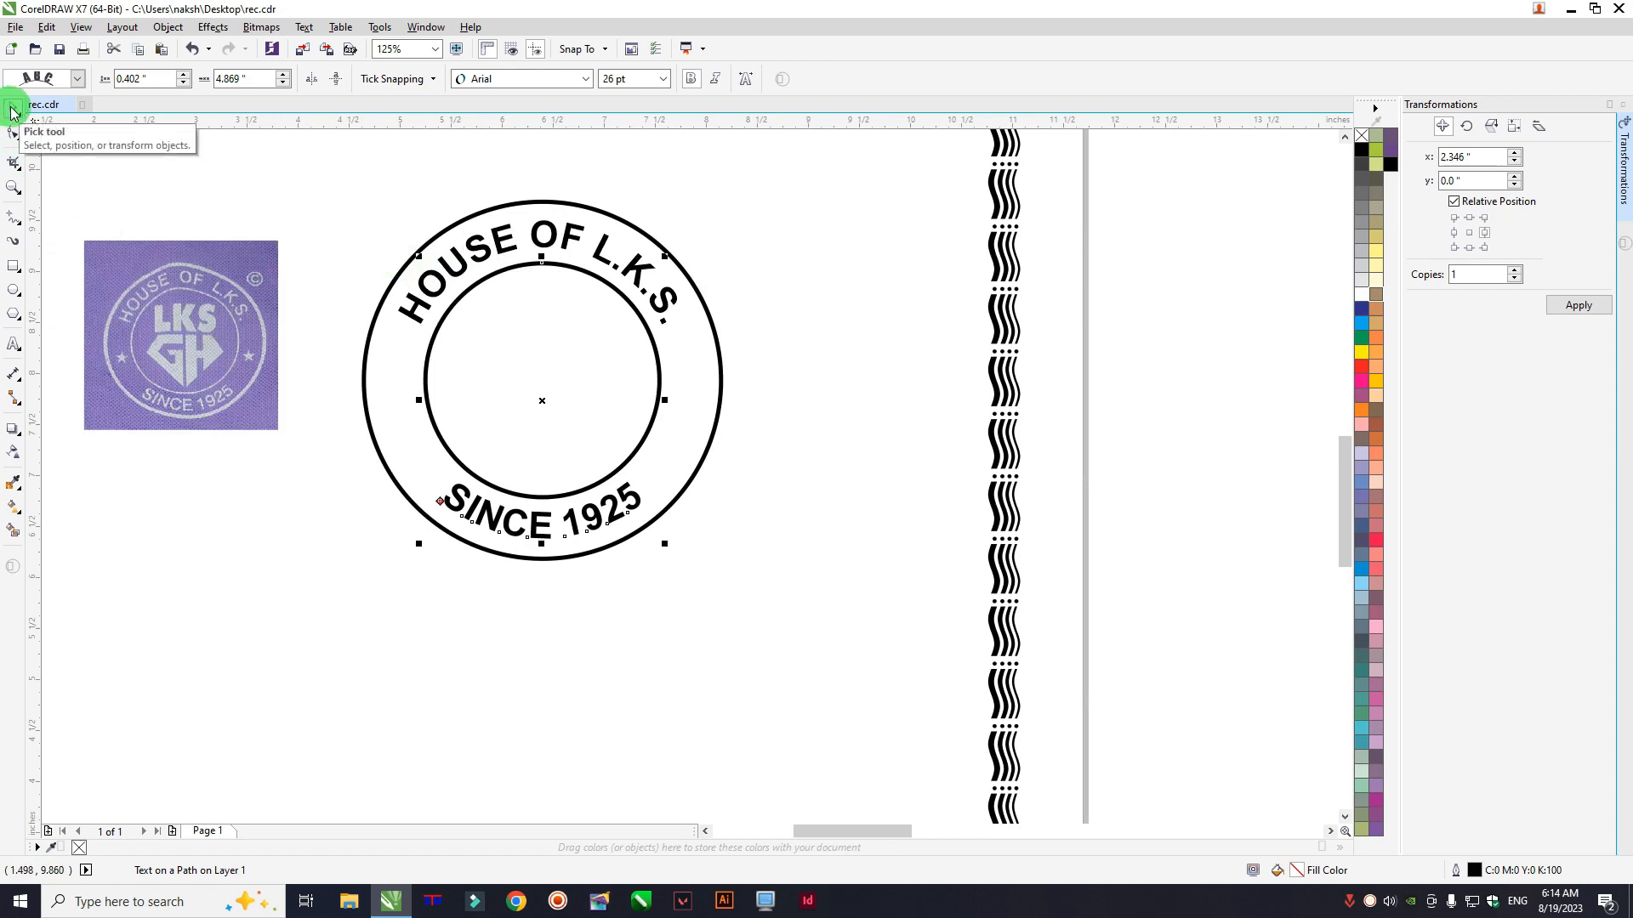
# Step: Draw a five-pointed star about 0.36 by 0.34 inch between the two circles, below the start of "HOUSE OF L.K.S."
pyautogui.scroll(-3, 430, 346)
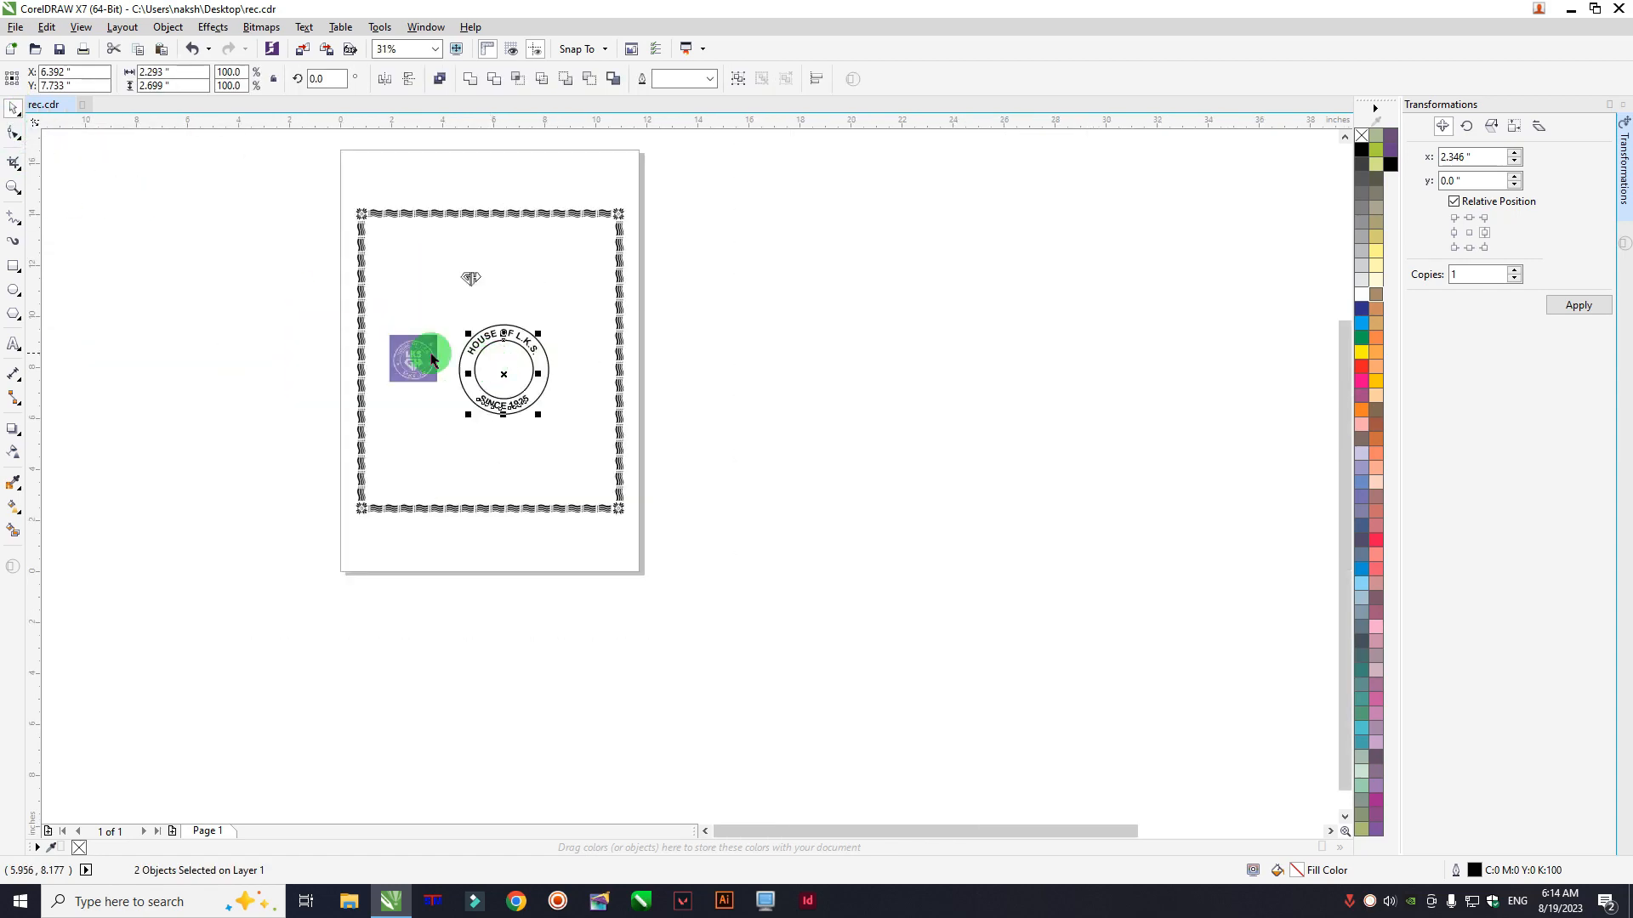
pyautogui.scroll(5, 411, 353)
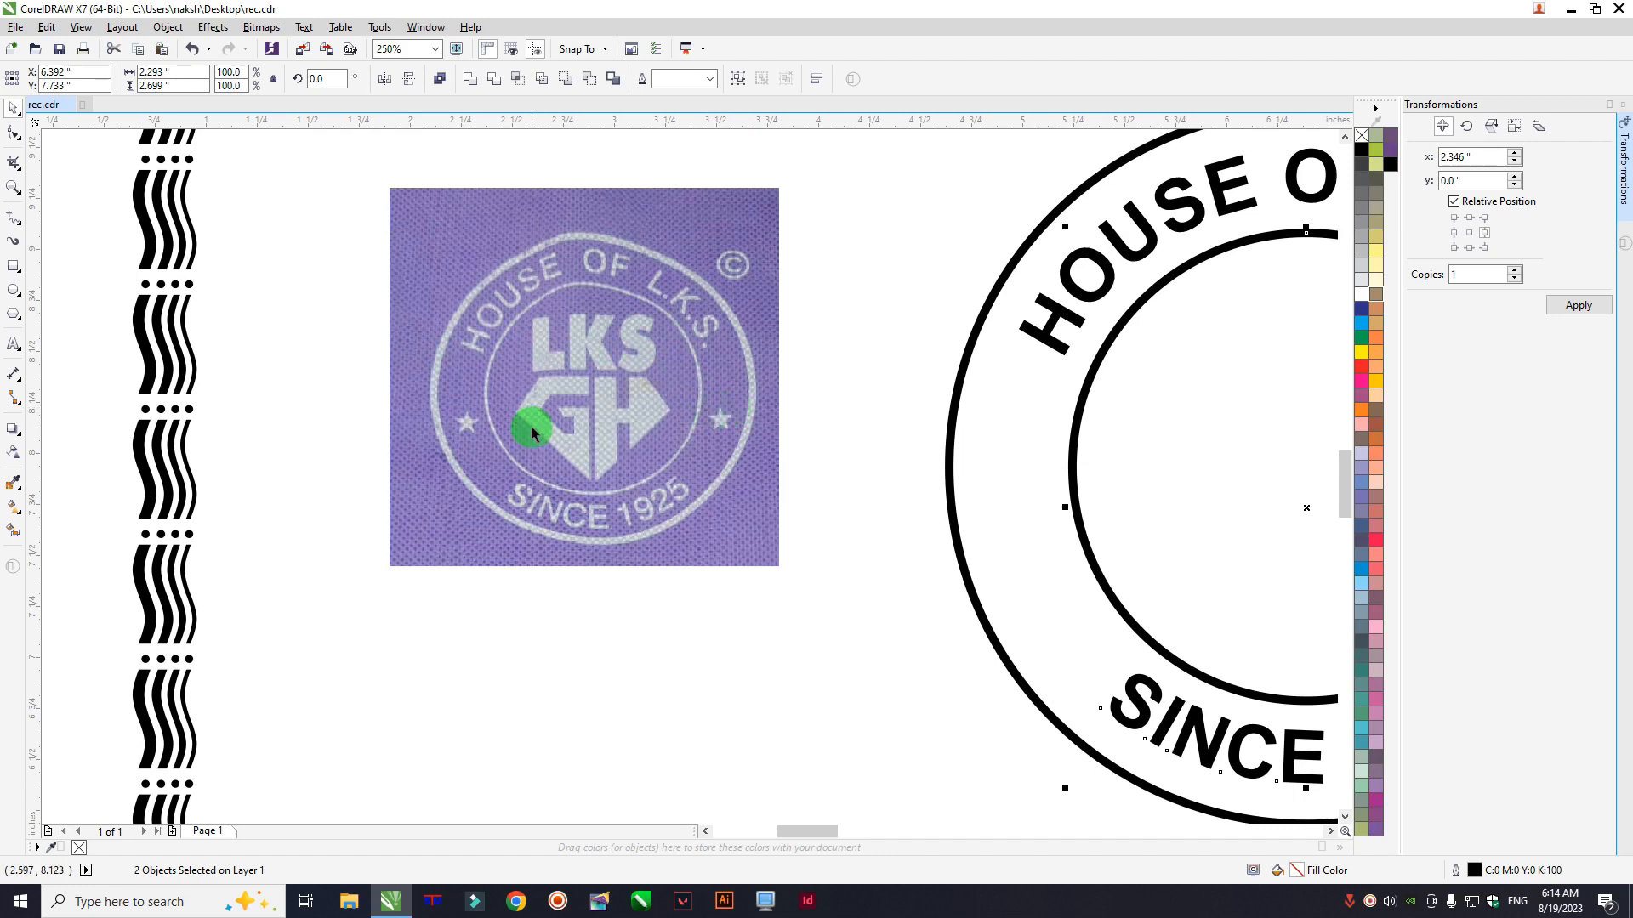
pyautogui.click(15, 293)
pyautogui.click(14, 314)
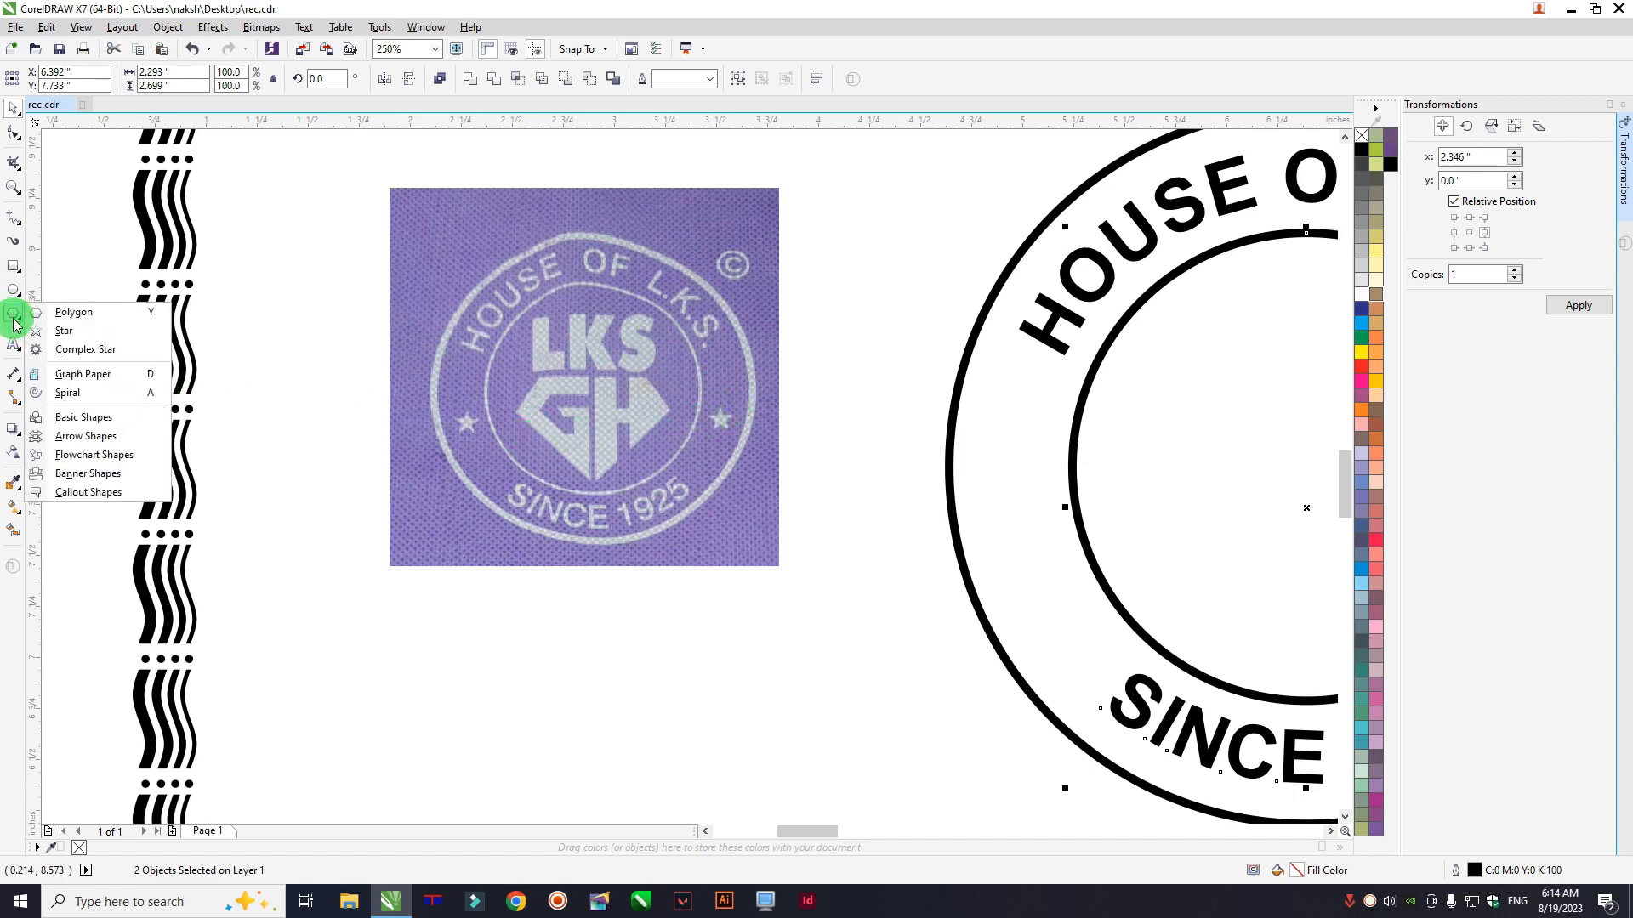
pyautogui.click(47, 314)
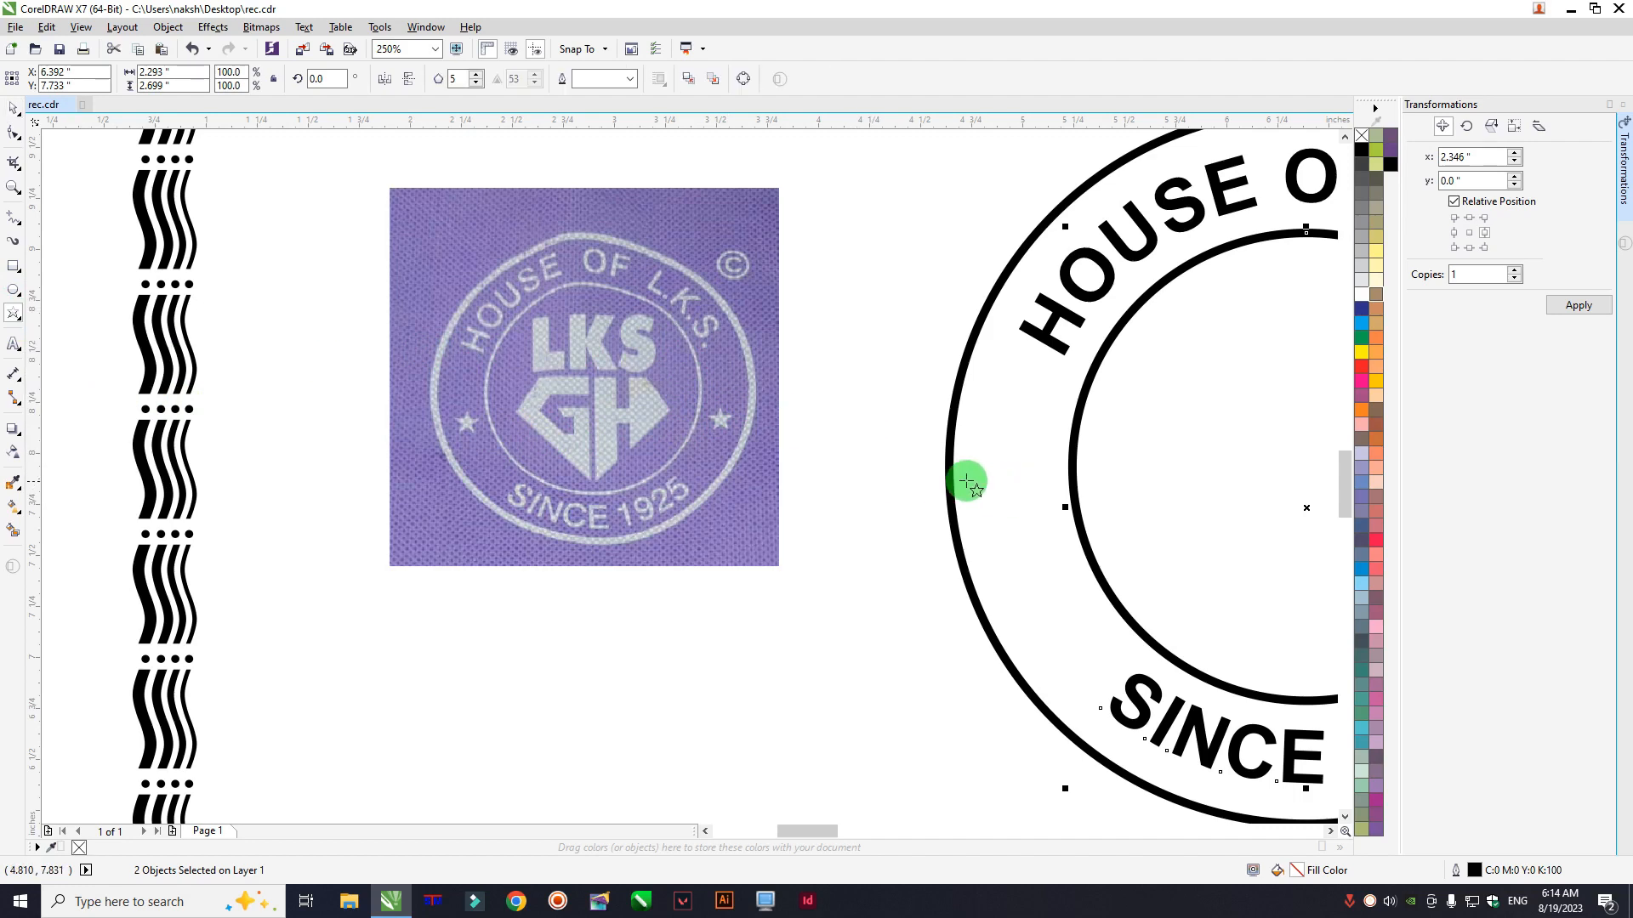
pyautogui.moveTo(967, 480); pyautogui.dragTo(1043, 552)
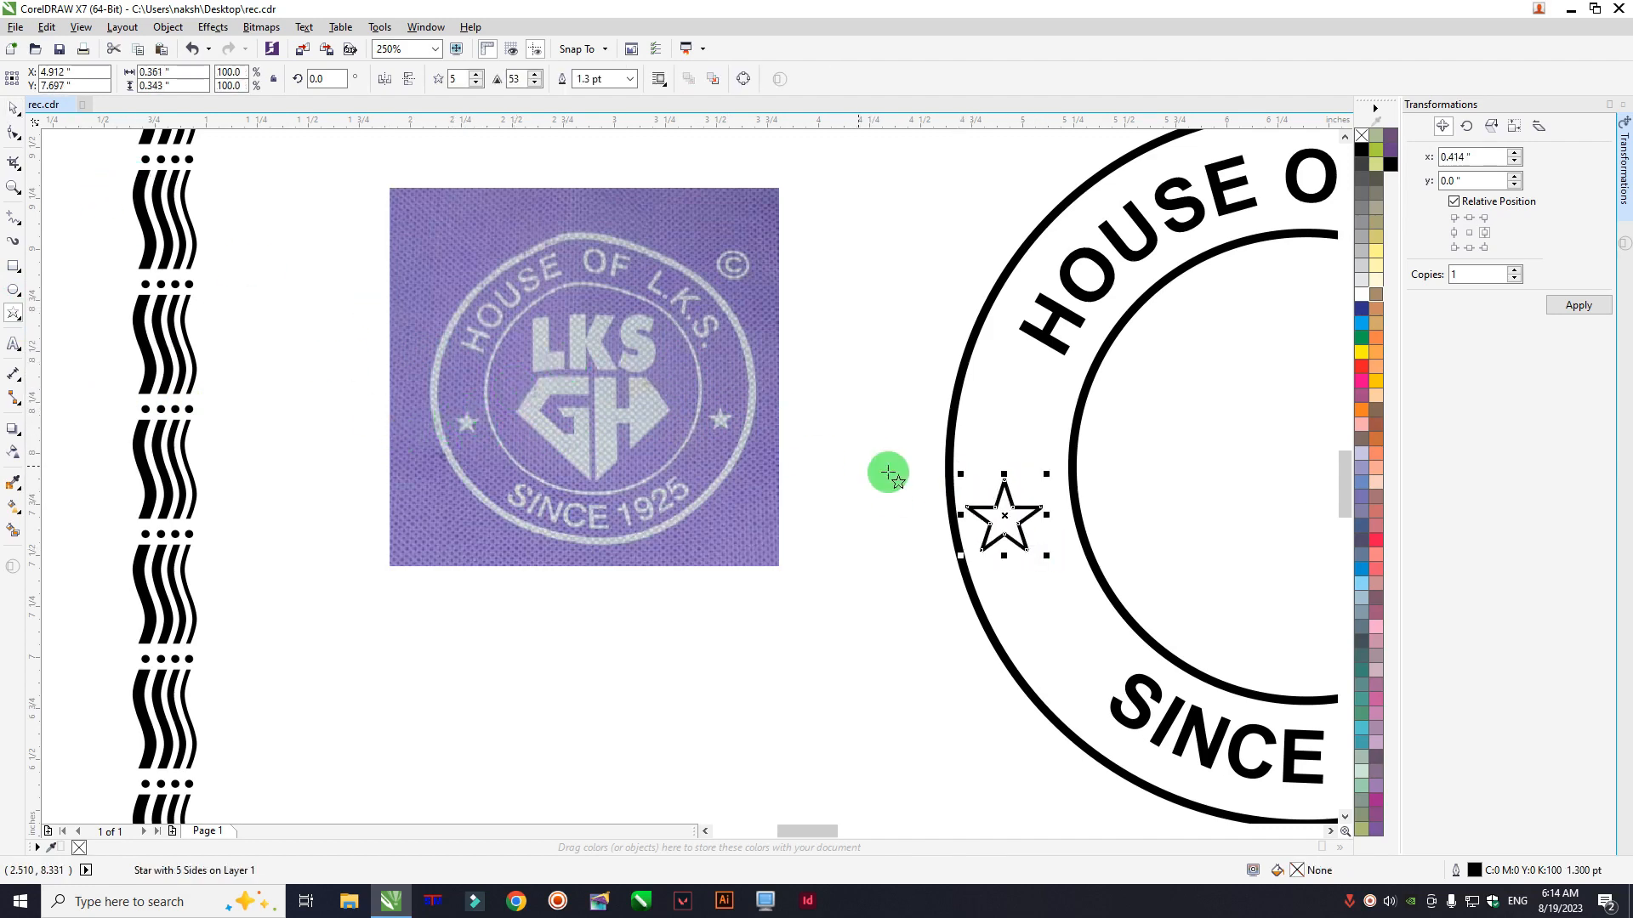
# Step: Fill the star with black and remove its outline
pyautogui.scroll(-2, 99, 172)
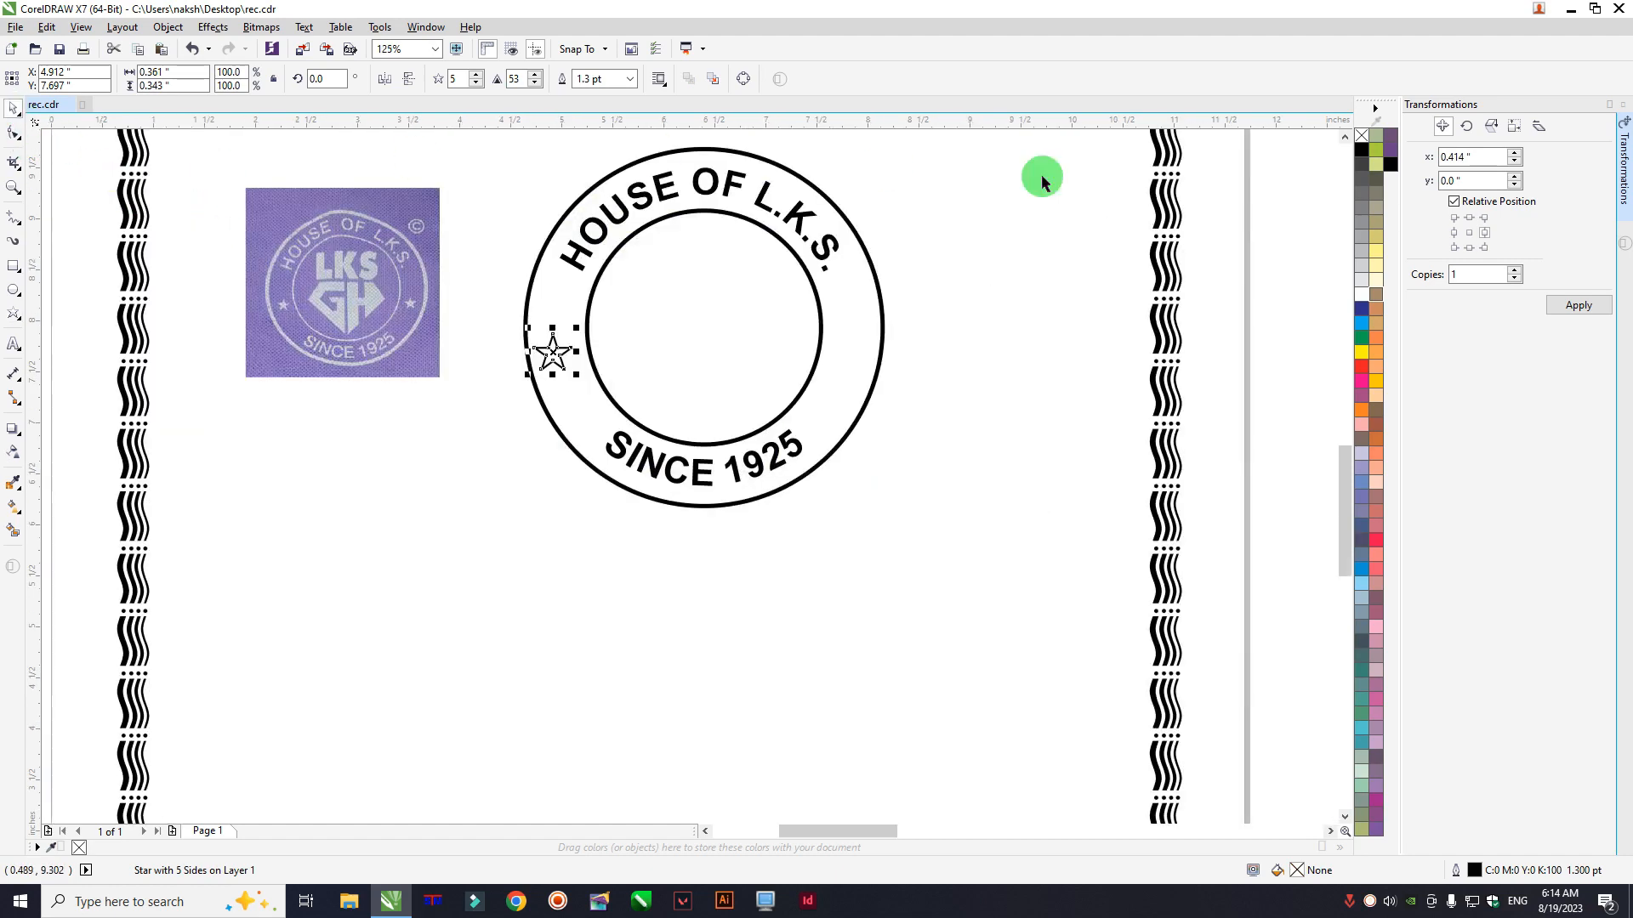
pyautogui.click(1625, 106)
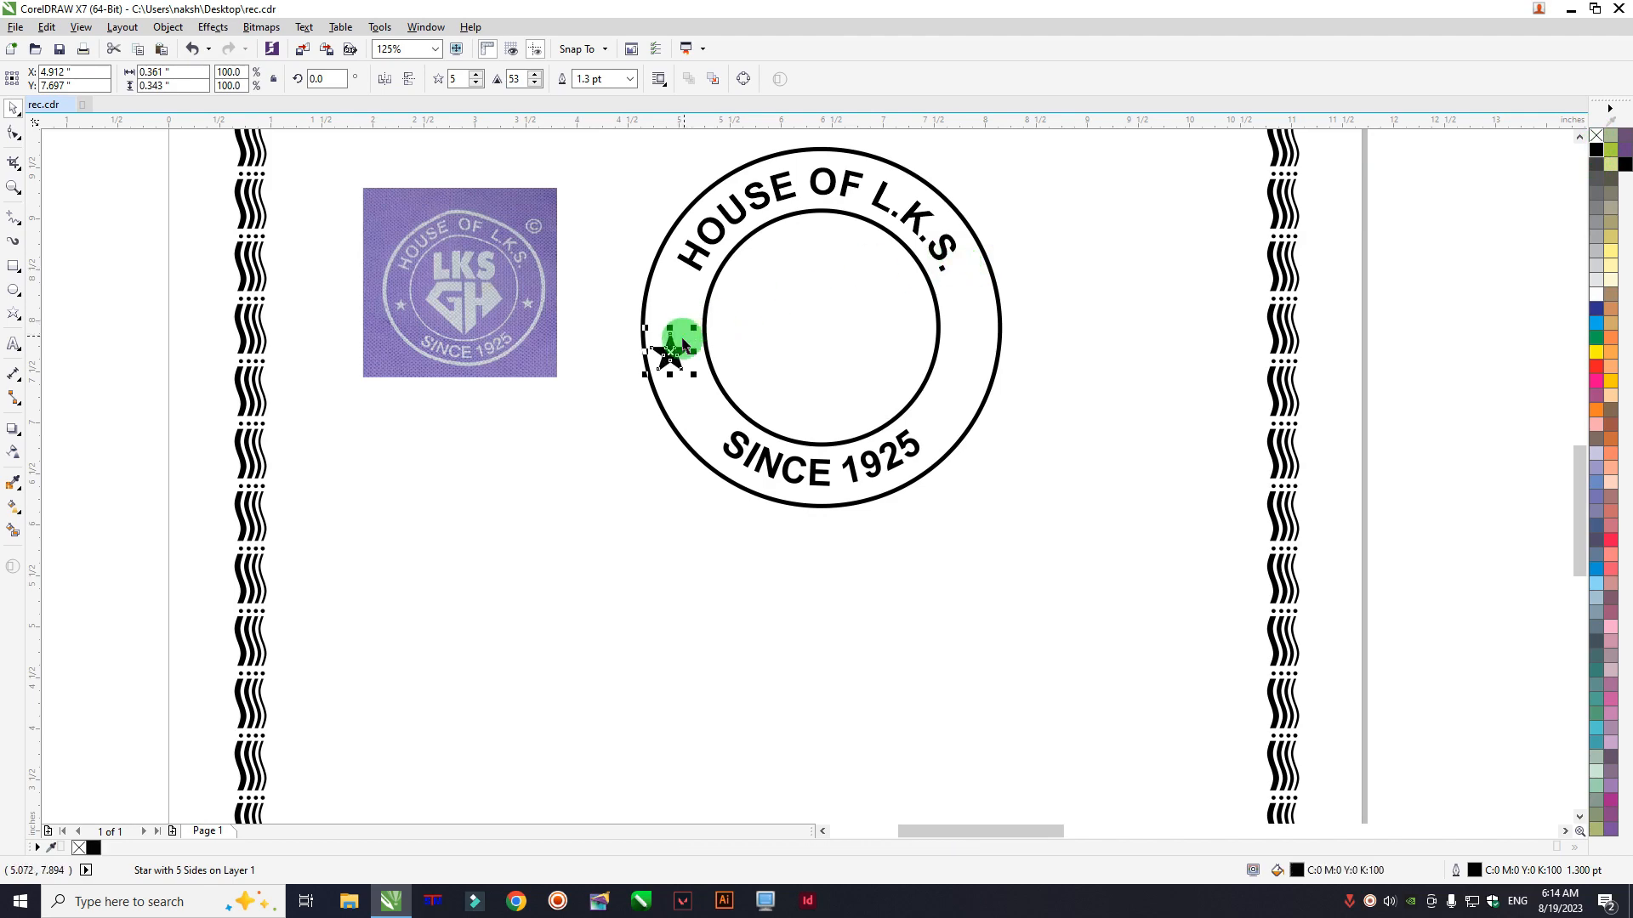
pyautogui.scroll(1, 691, 336)
pyautogui.rightClick(1599, 138)
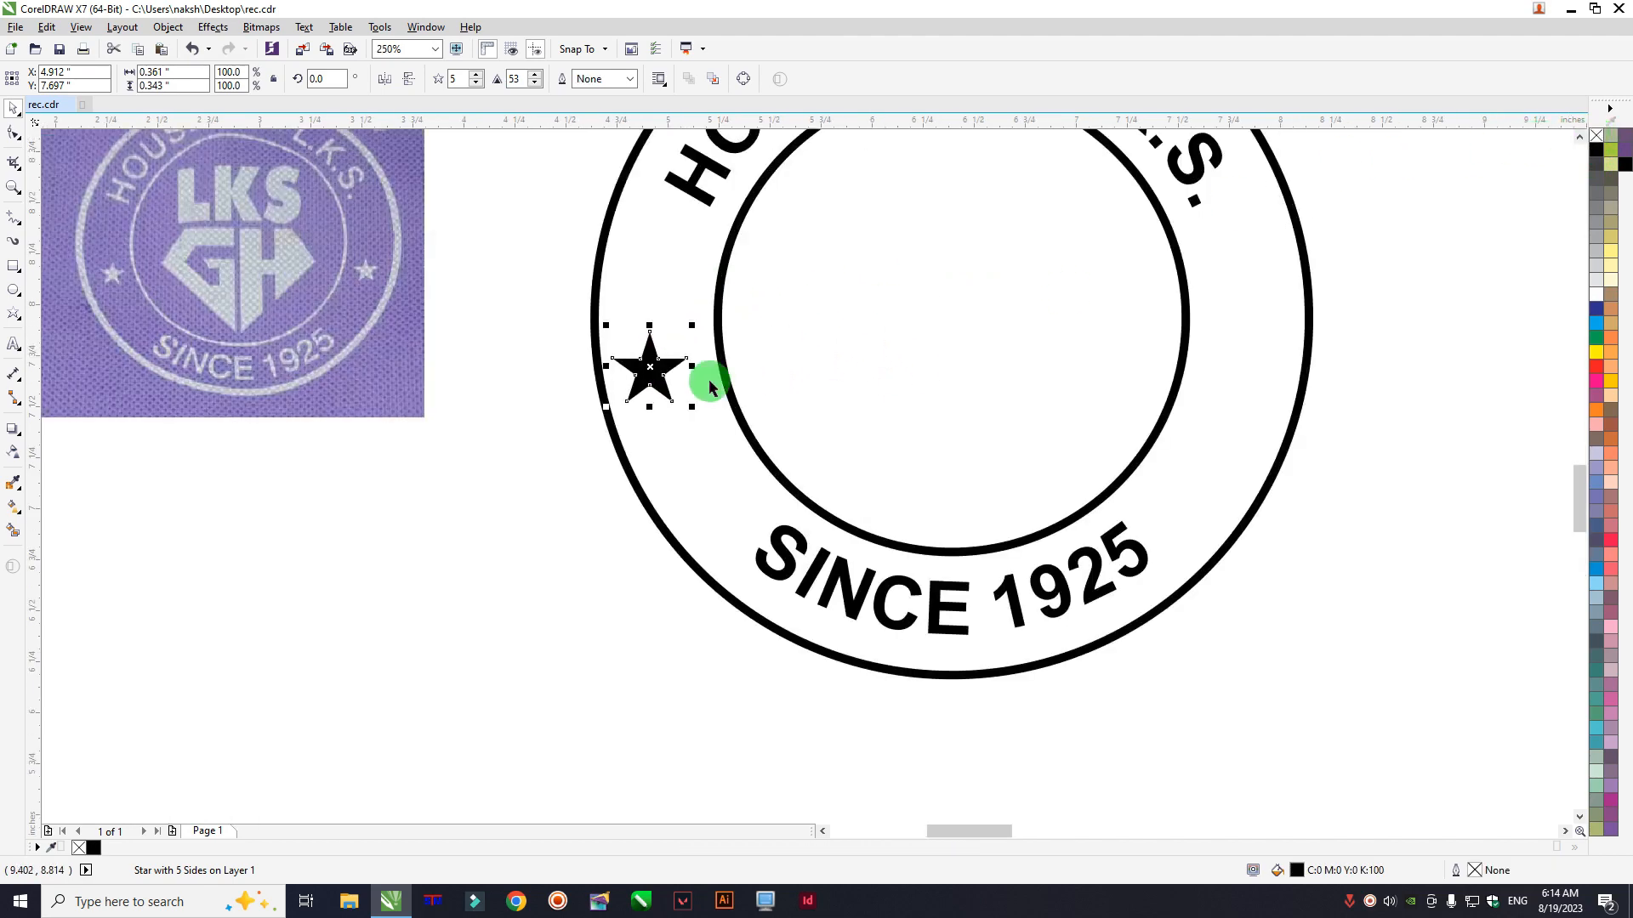
# Step: Copy the star to the opposite side of the ring and nudge both stars slightly upward
pyautogui.scroll(1, 655, 368)
pyautogui.moveTo(652, 359); pyautogui.dragTo(902, 335)
pyautogui.scroll(-2, 641, 344)
pyautogui.keyDown('shift'); pyautogui.click(605, 340); pyautogui.keyUp('shift')
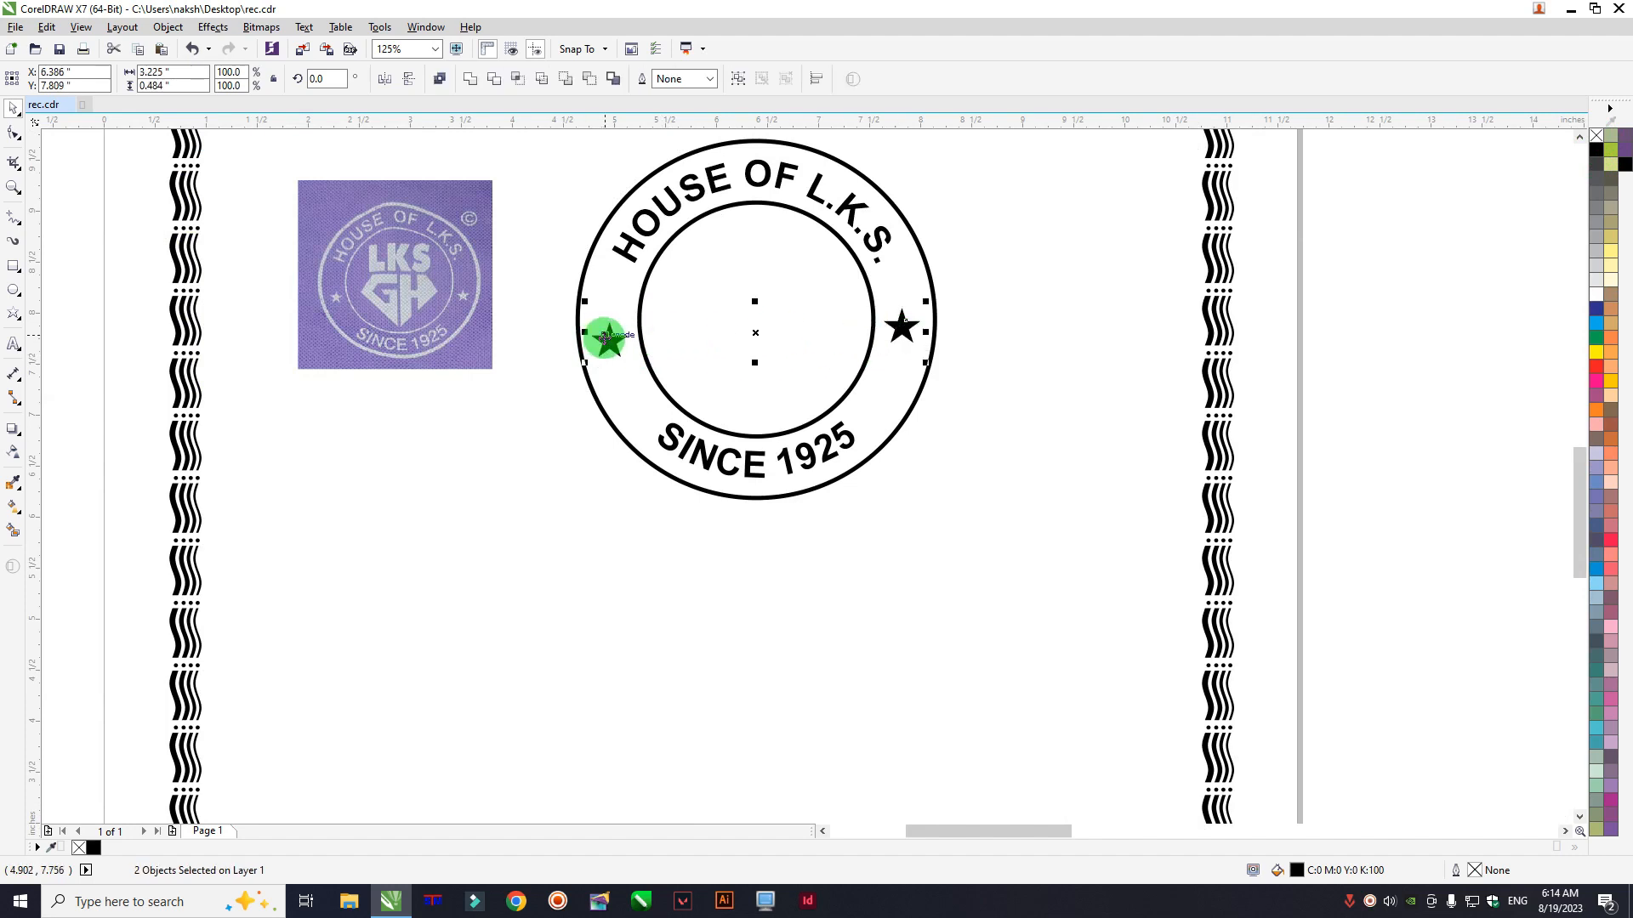
pyautogui.press('d')
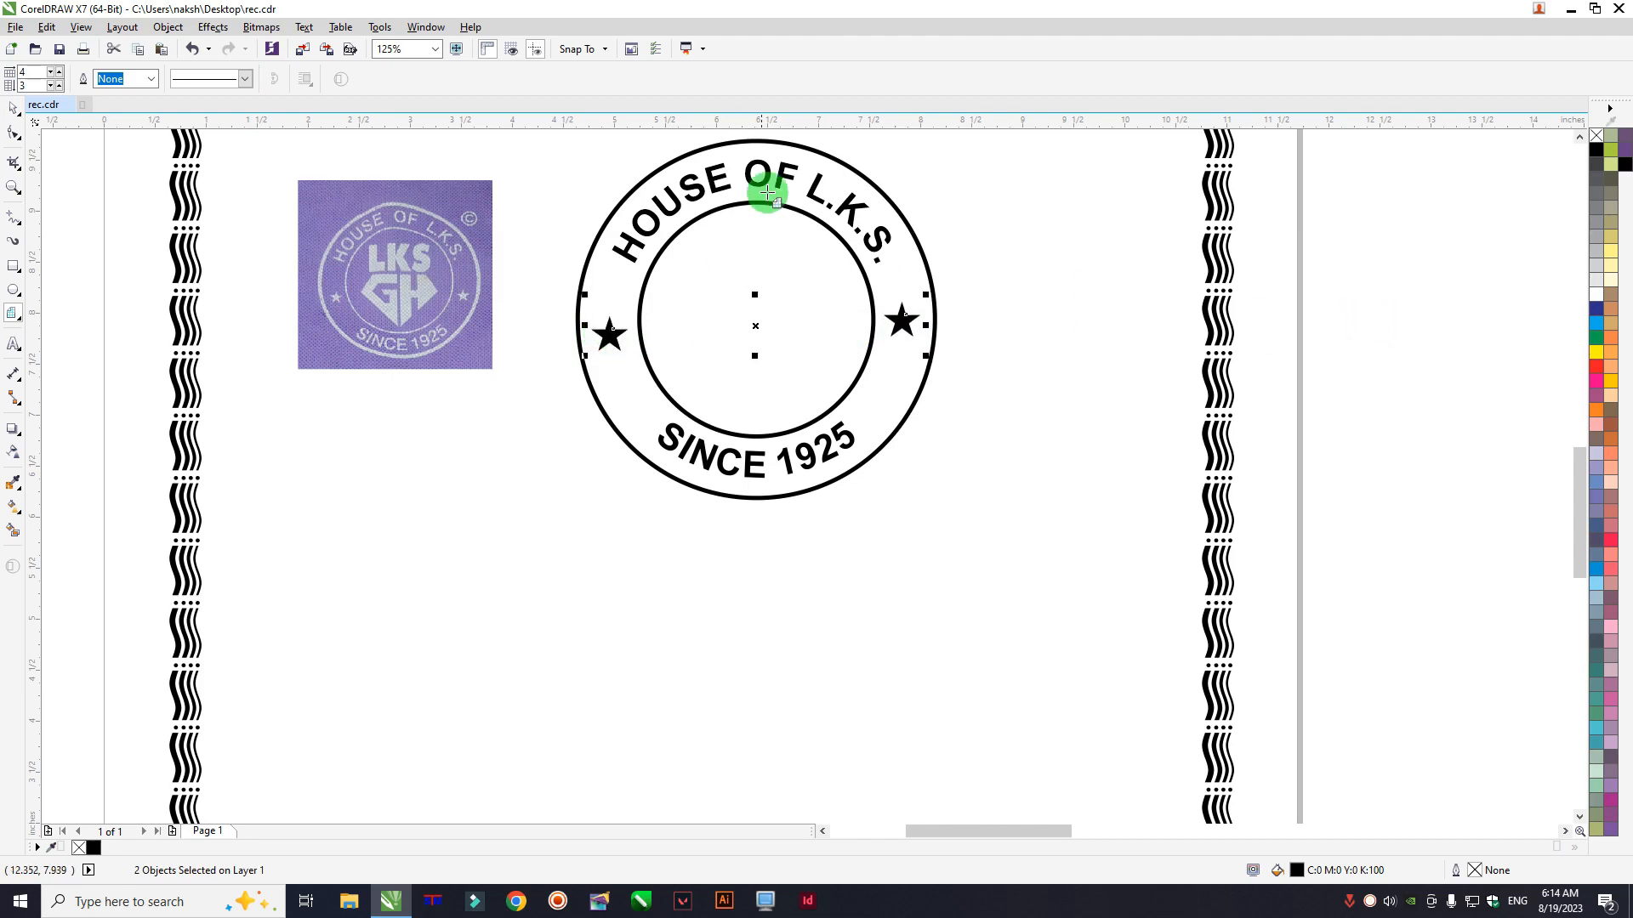
# Step: Move the outlined GH monogram into the lower part of the emblem's inner circle
pyautogui.scroll(-2, 506, 272)
pyautogui.scroll(-1, 506, 272)
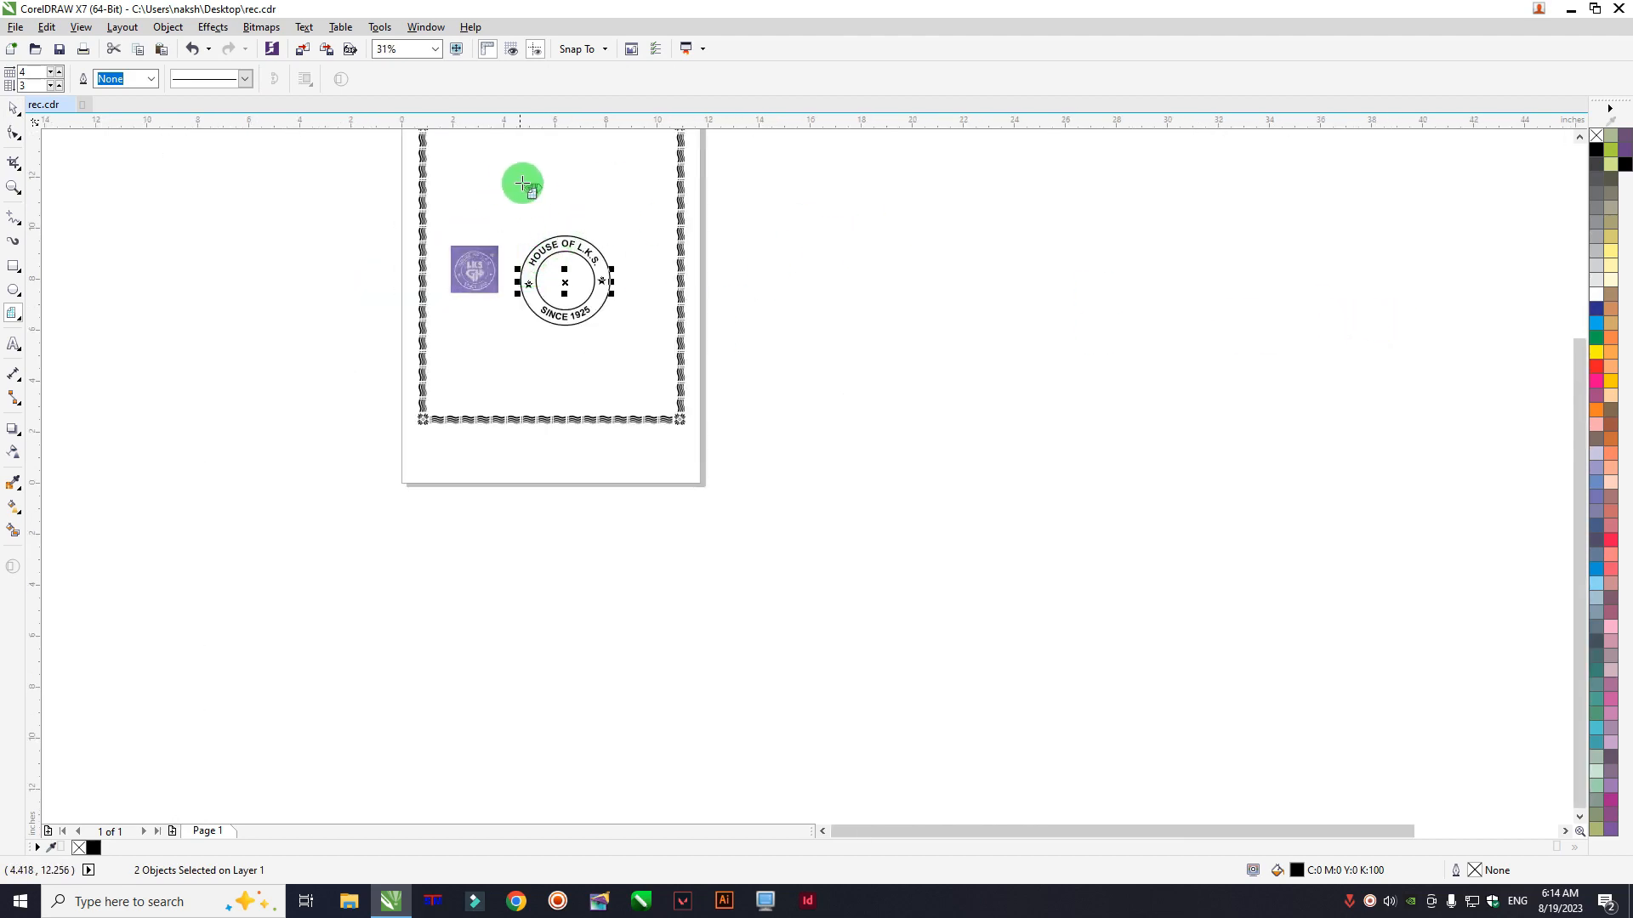
pyautogui.scroll(1, 521, 182)
pyautogui.click(22, 109)
pyautogui.click(431, 177)
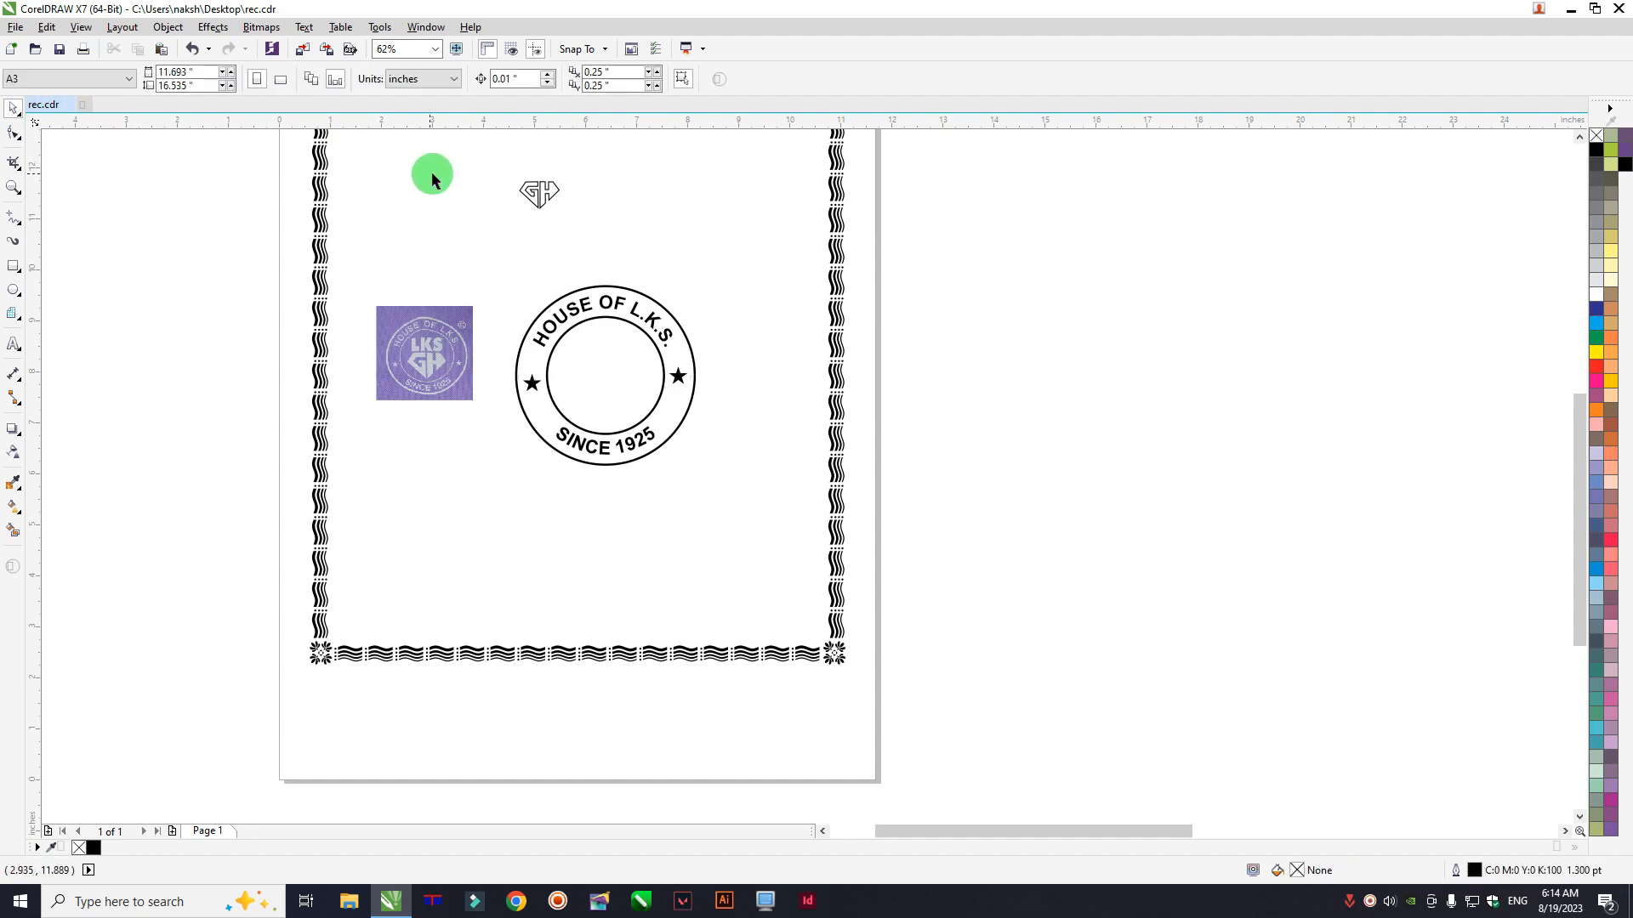
pyautogui.click(537, 200)
pyautogui.moveTo(549, 188); pyautogui.dragTo(585, 420)
# Step: Fill the GH monogram with black, remove its outline, and weld its two letter shapes into one curve
pyautogui.scroll(3, 586, 420)
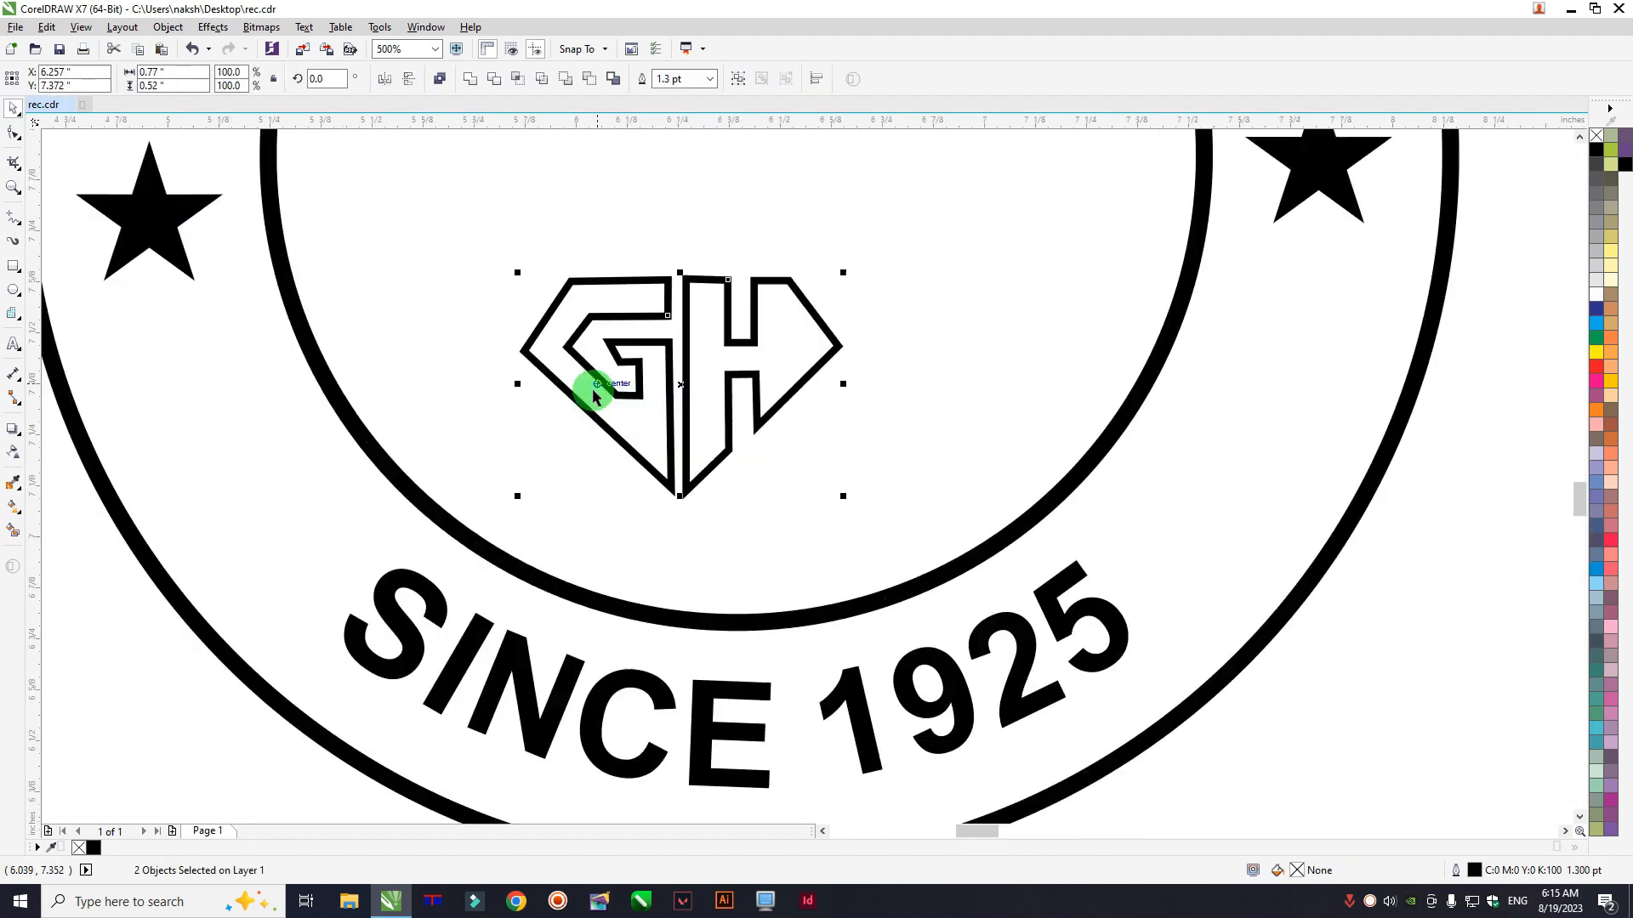
pyautogui.click(1597, 148)
pyautogui.rightClick(1599, 136)
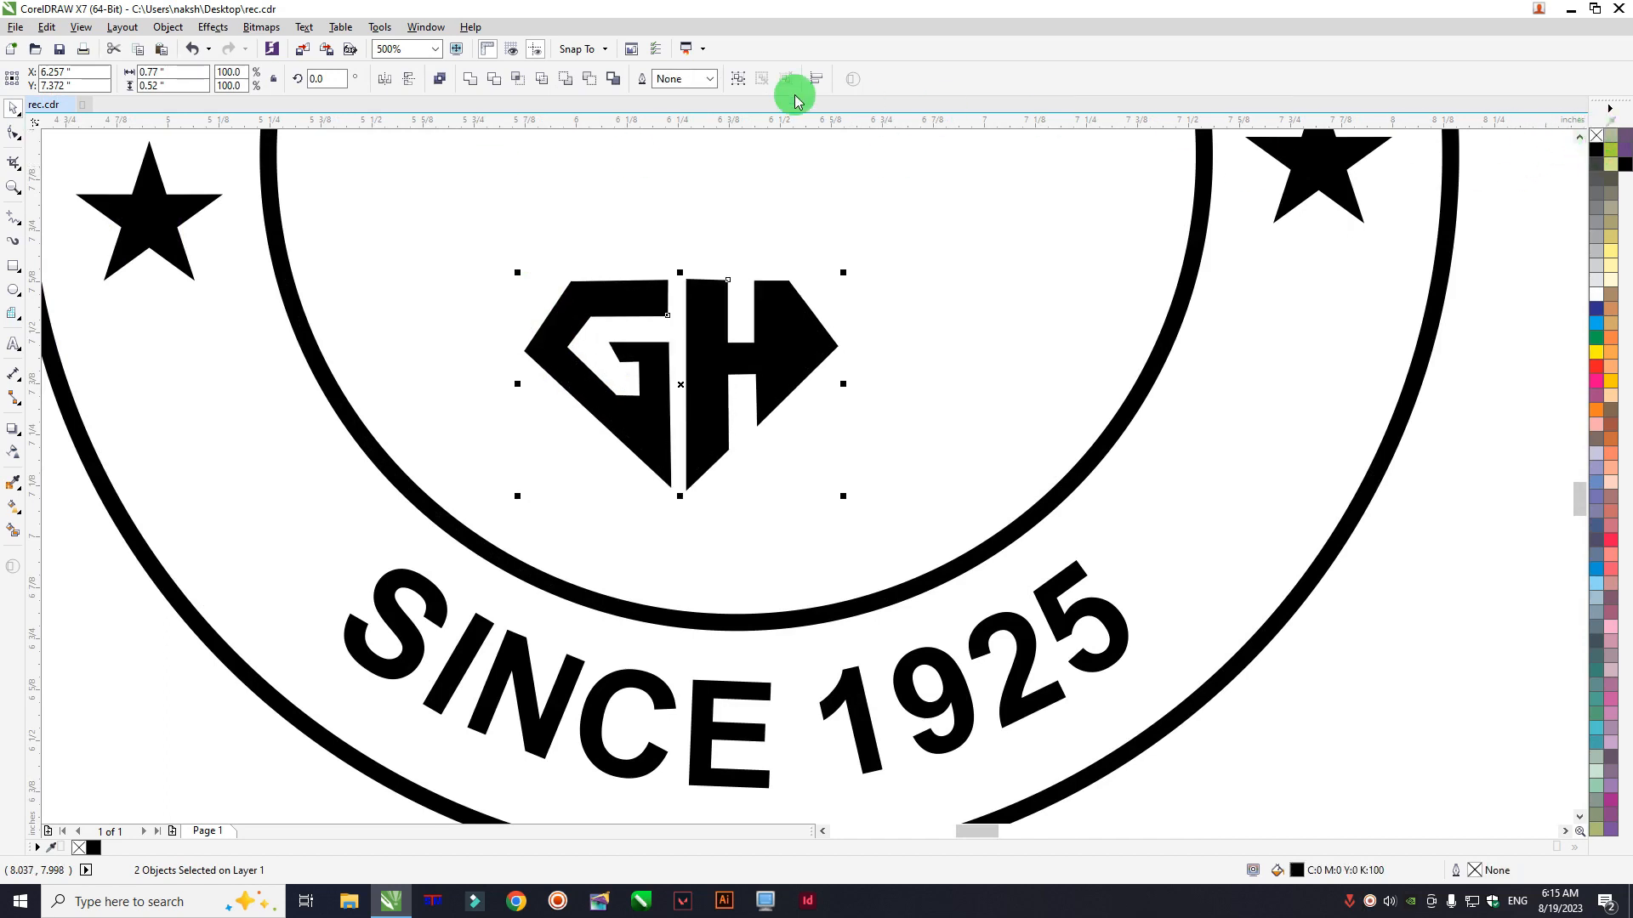
pyautogui.click(471, 82)
# Step: Enlarge the GH monogram to about 1.76 by 1.19 inches and centre it in the lower part of the inner circle
pyautogui.scroll(-2, 627, 273)
pyautogui.scroll(2, 366, 224)
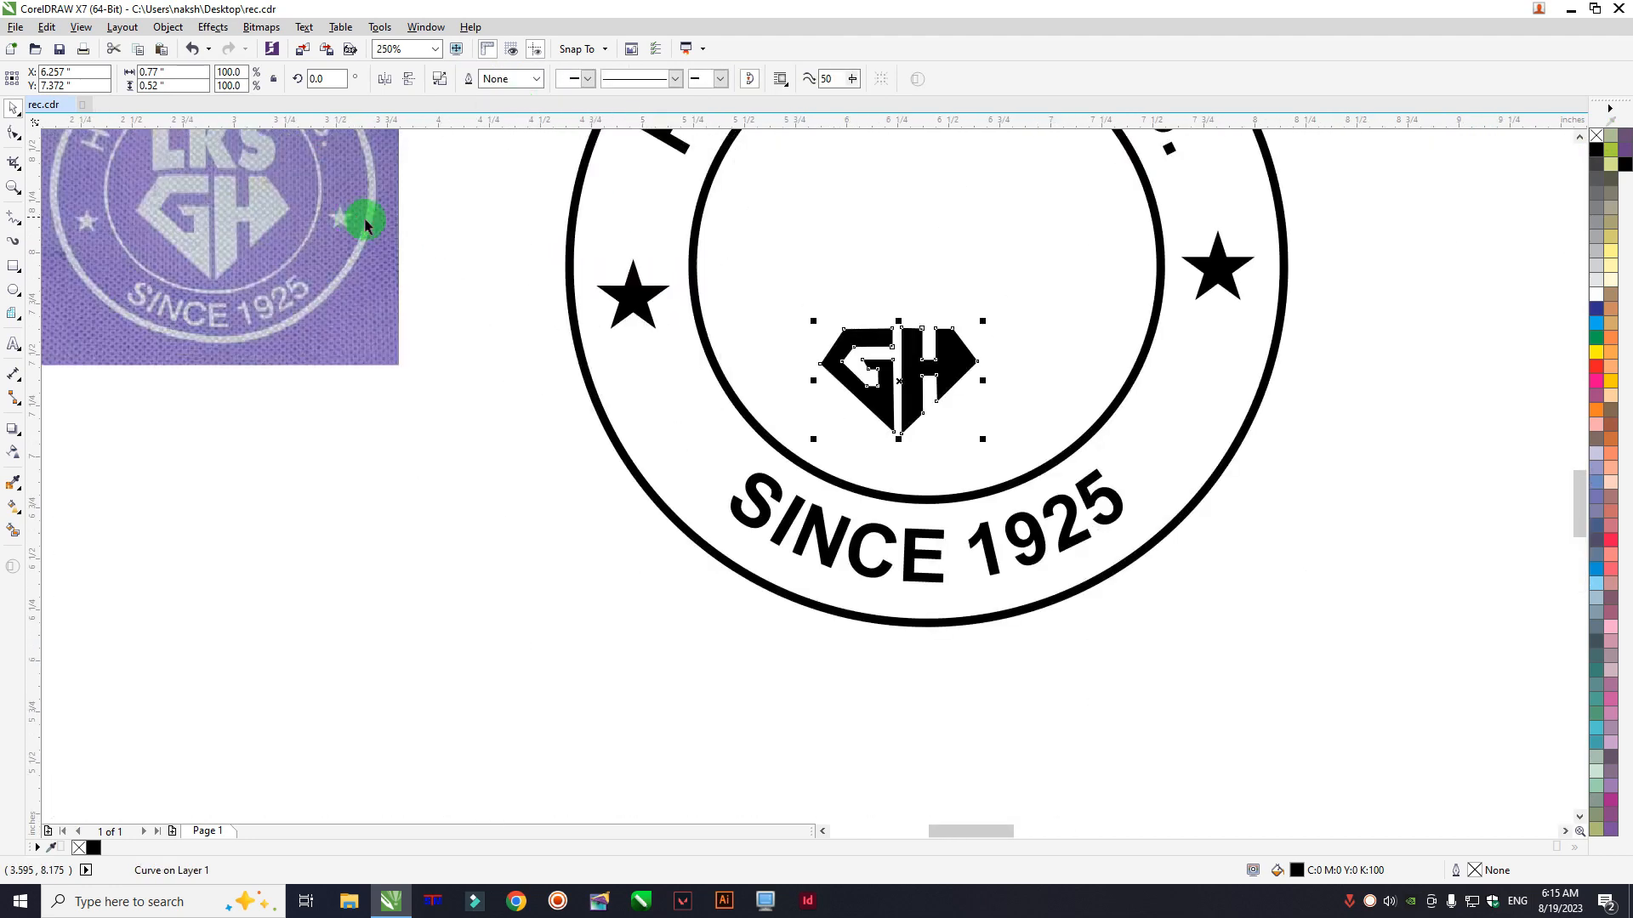
pyautogui.moveTo(983, 324); pyautogui.dragTo(1063, 256)
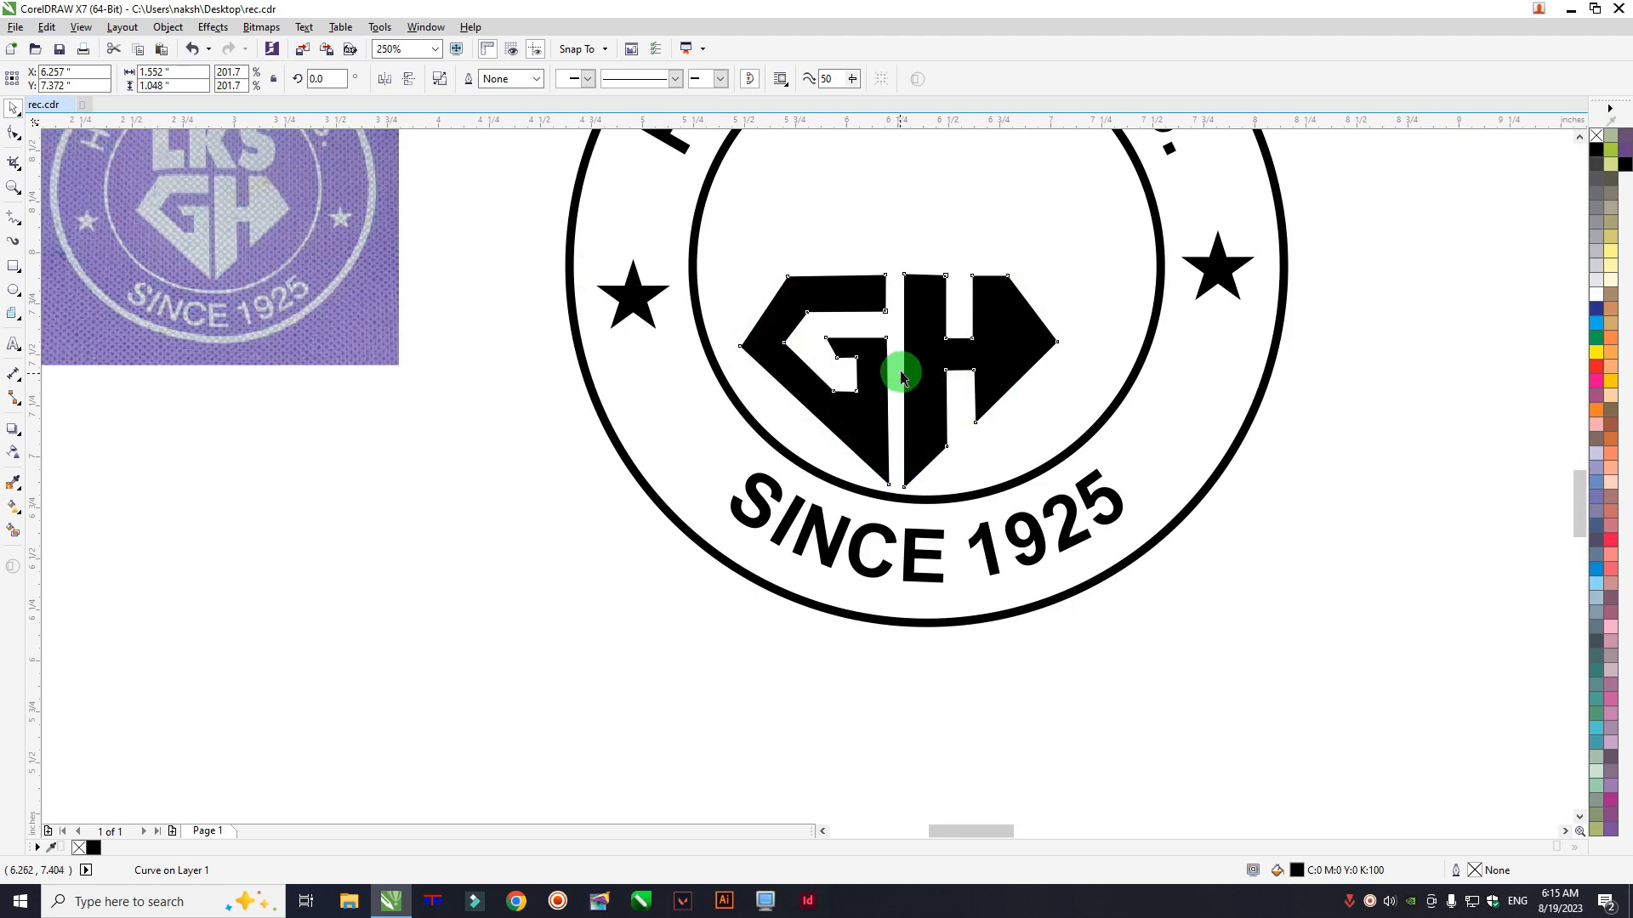
pyautogui.moveTo(901, 376); pyautogui.dragTo(926, 351)
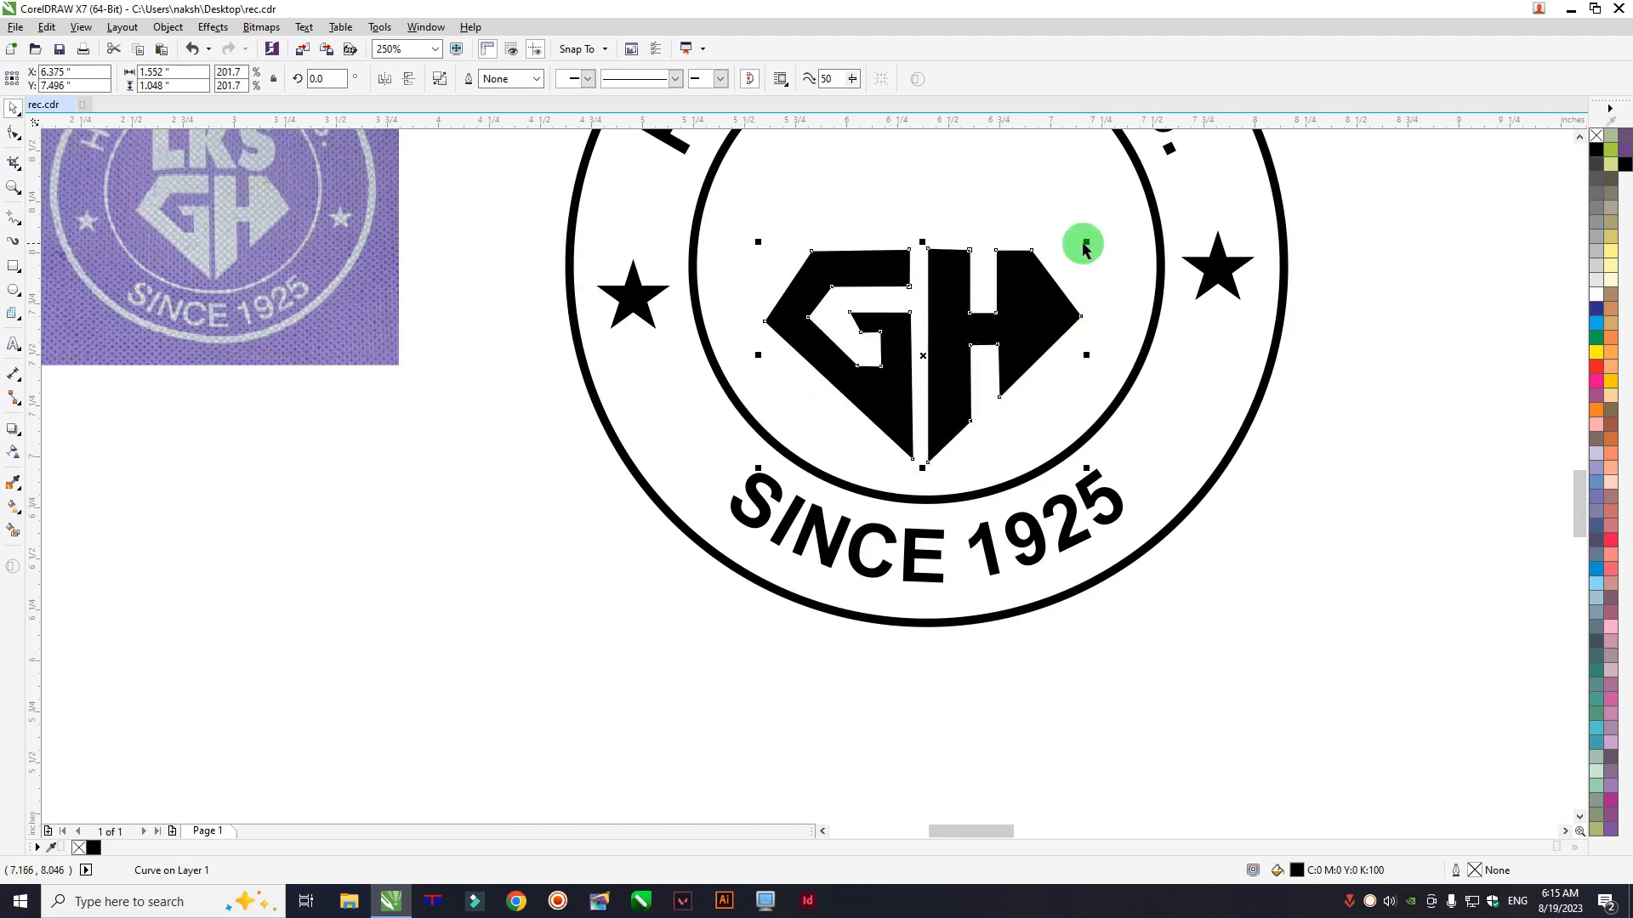
pyautogui.moveTo(1087, 242); pyautogui.dragTo(1106, 224)
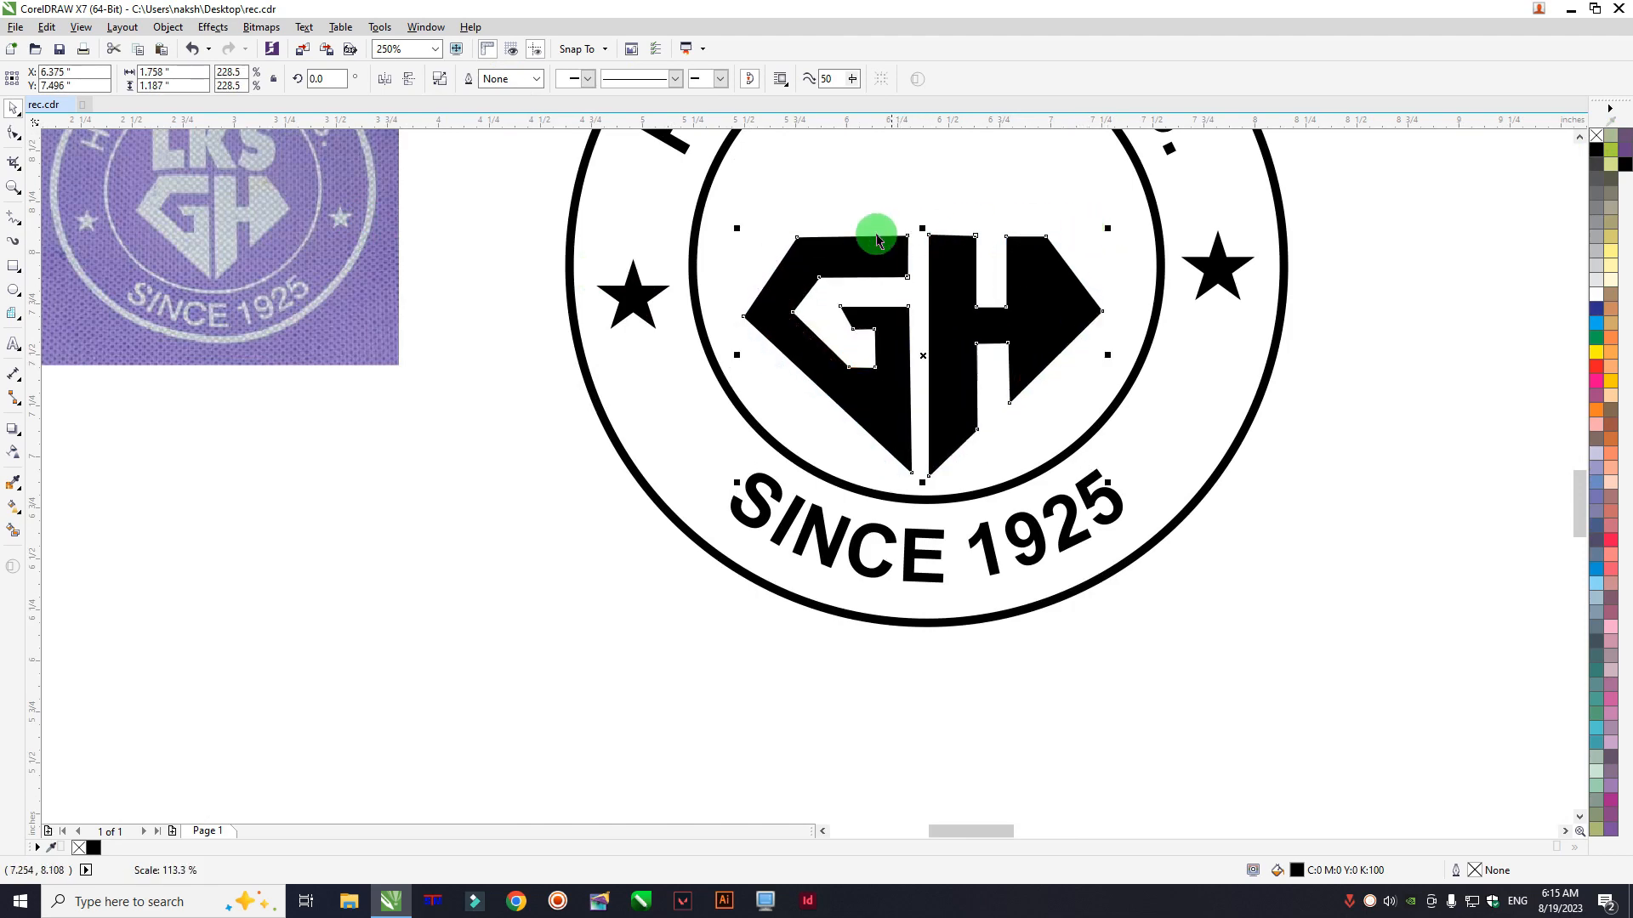
pyautogui.scroll(-2, 874, 233)
pyautogui.scroll(2, 884, 174)
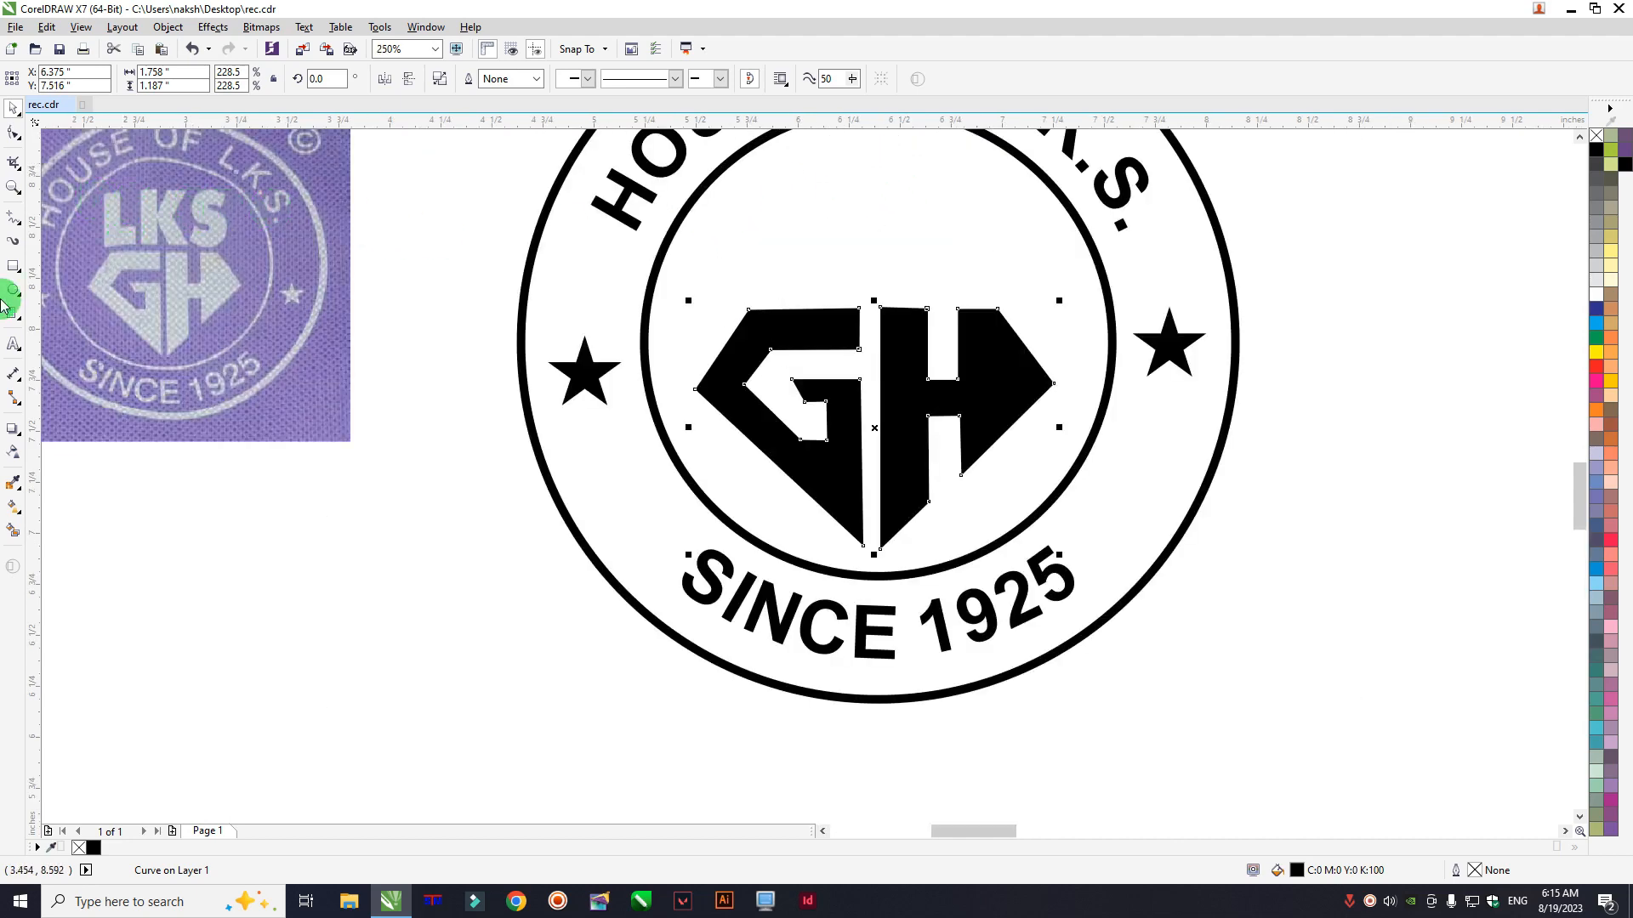
pyautogui.click(16, 346)
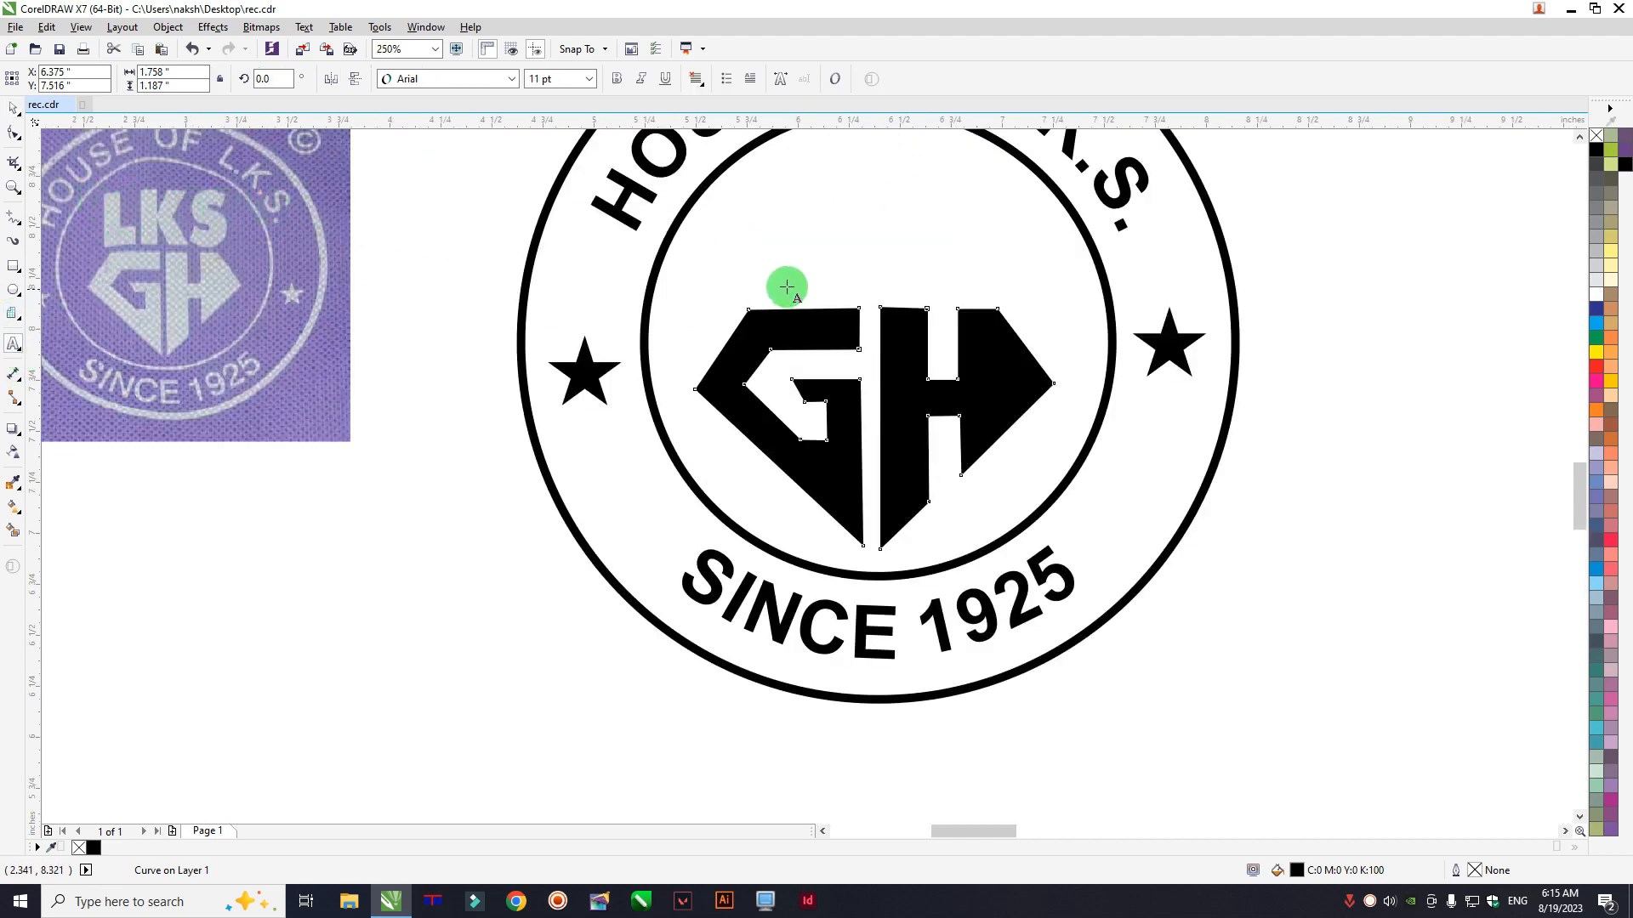
pyautogui.click(827, 221)
pyautogui.scroll(2, 828, 221)
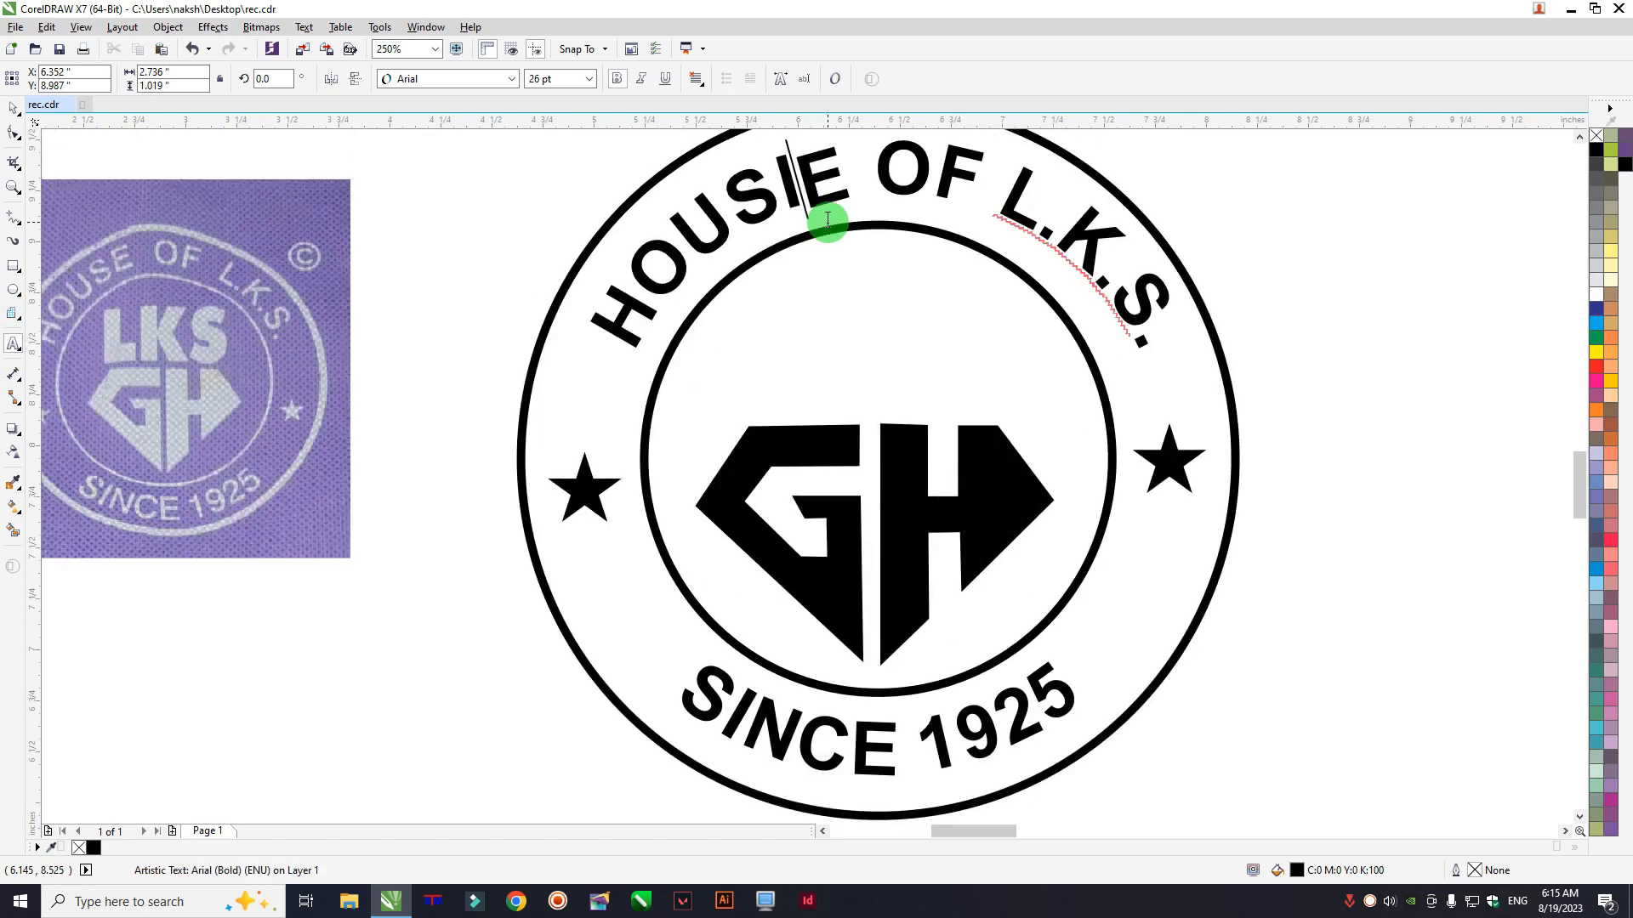
pyautogui.press('BackSpace')
pyautogui.press('BackSpace')
pyautogui.write('S')
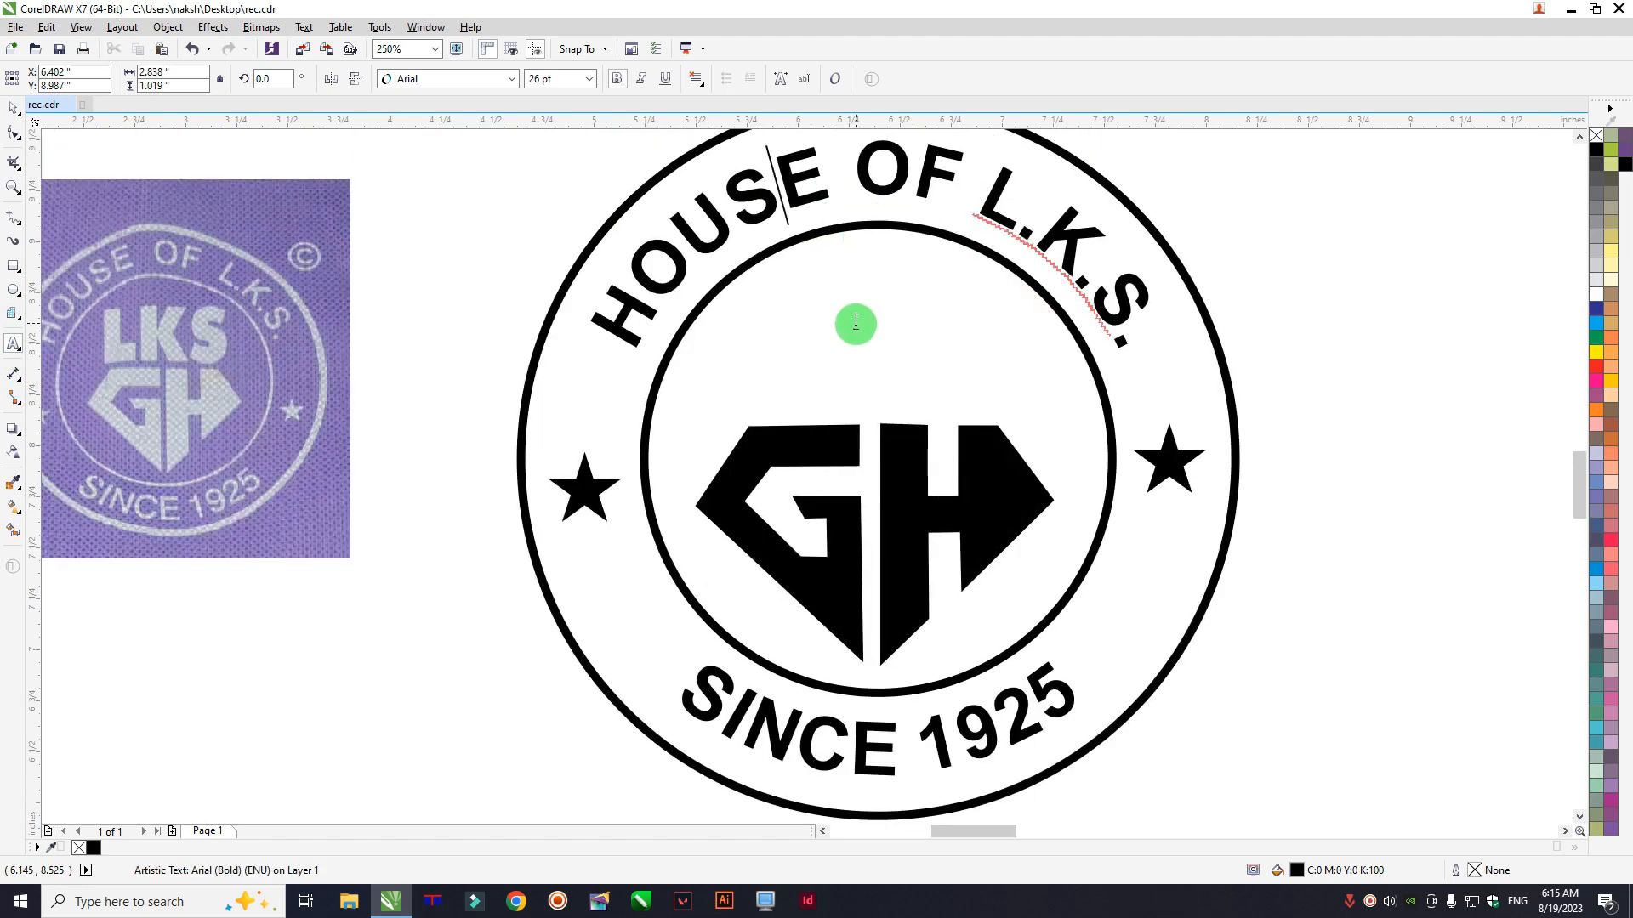
# Step: Add the text LKS and enlarge it to about 1.24 by 0.52 inches in the upper part of the inner circle
pyautogui.scroll(-2, 776, 354)
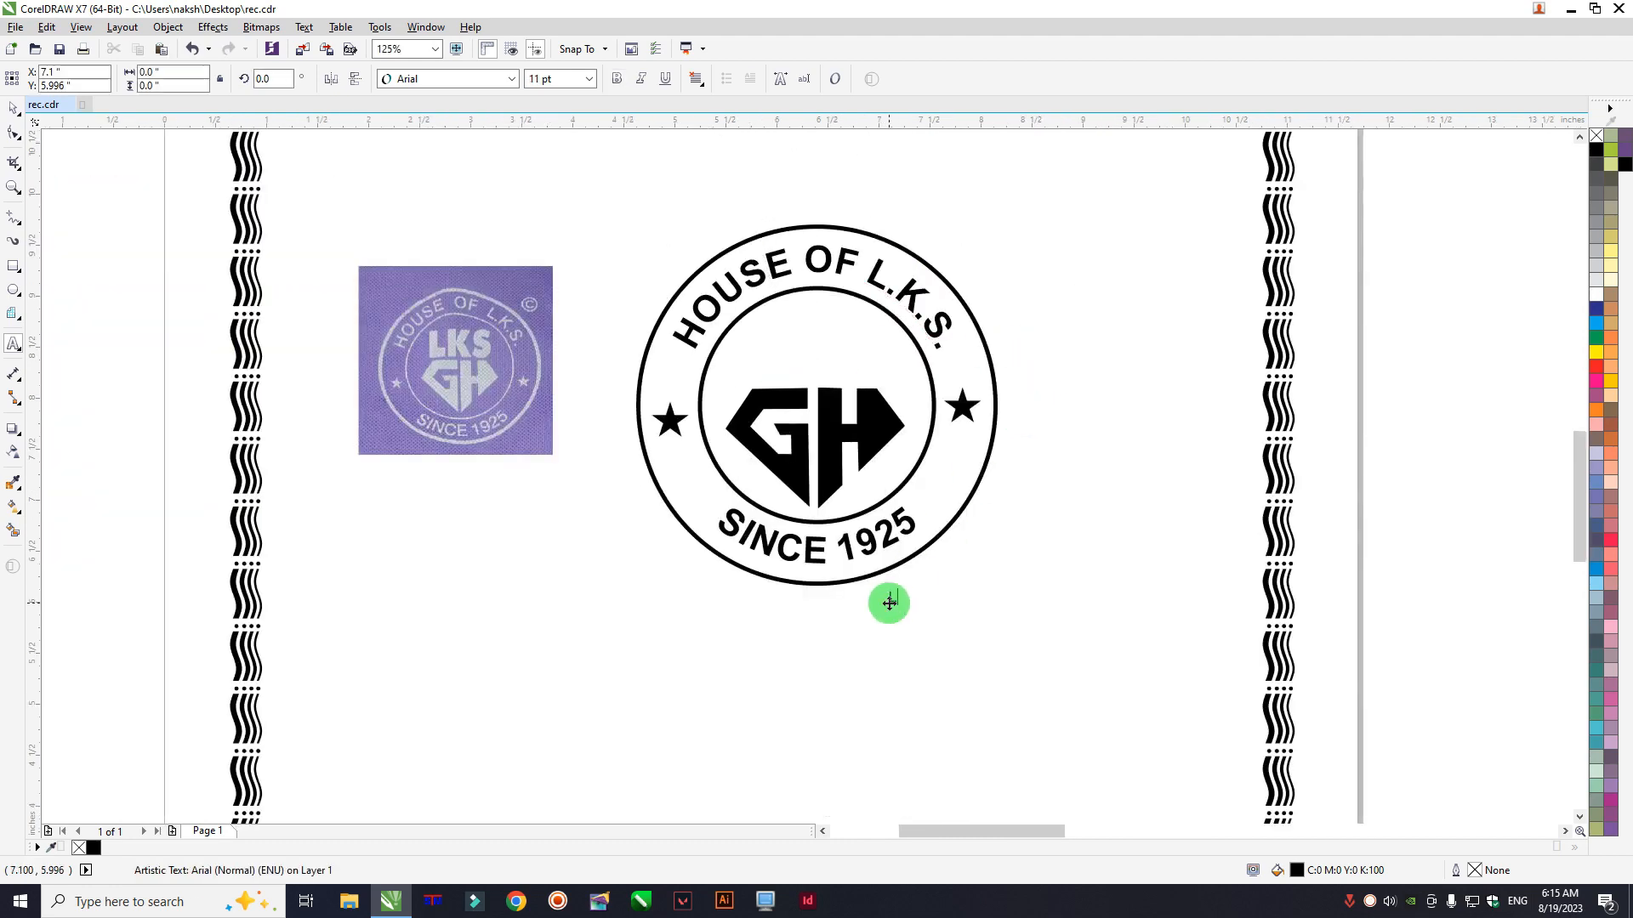
pyautogui.write('S')
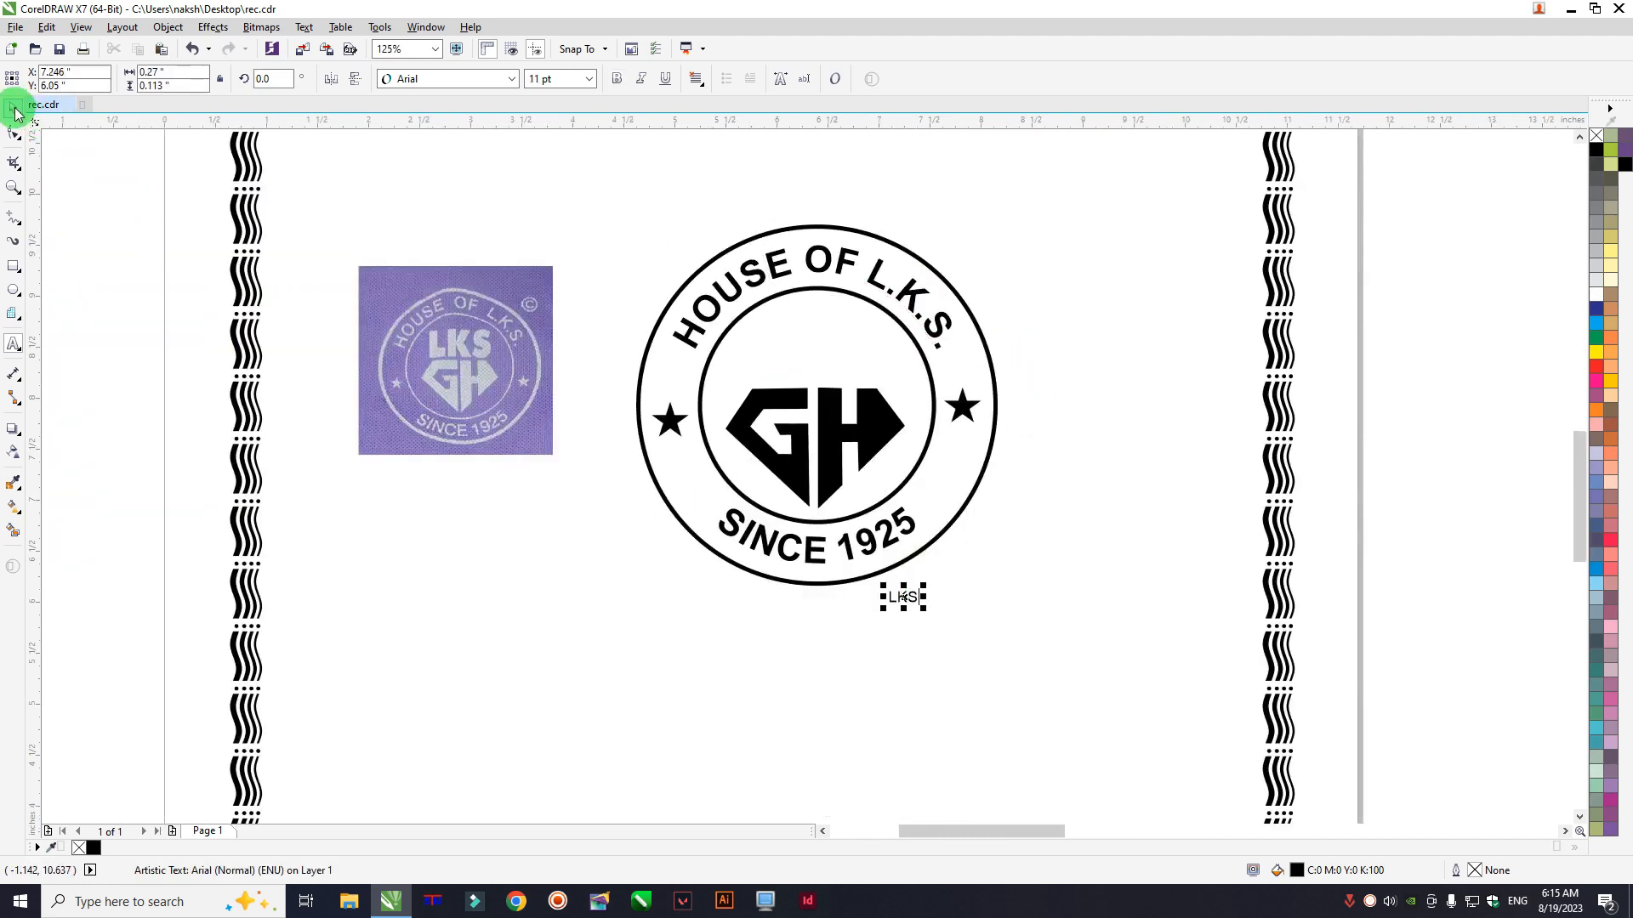
pyautogui.moveTo(907, 594); pyautogui.dragTo(901, 277)
# Step: Set the LKS text in Arial CE MT Black, then centre it above the GH monogram at about 1.30 by 0.46 inches
pyautogui.scroll(2, 783, 349)
pyautogui.click(514, 79)
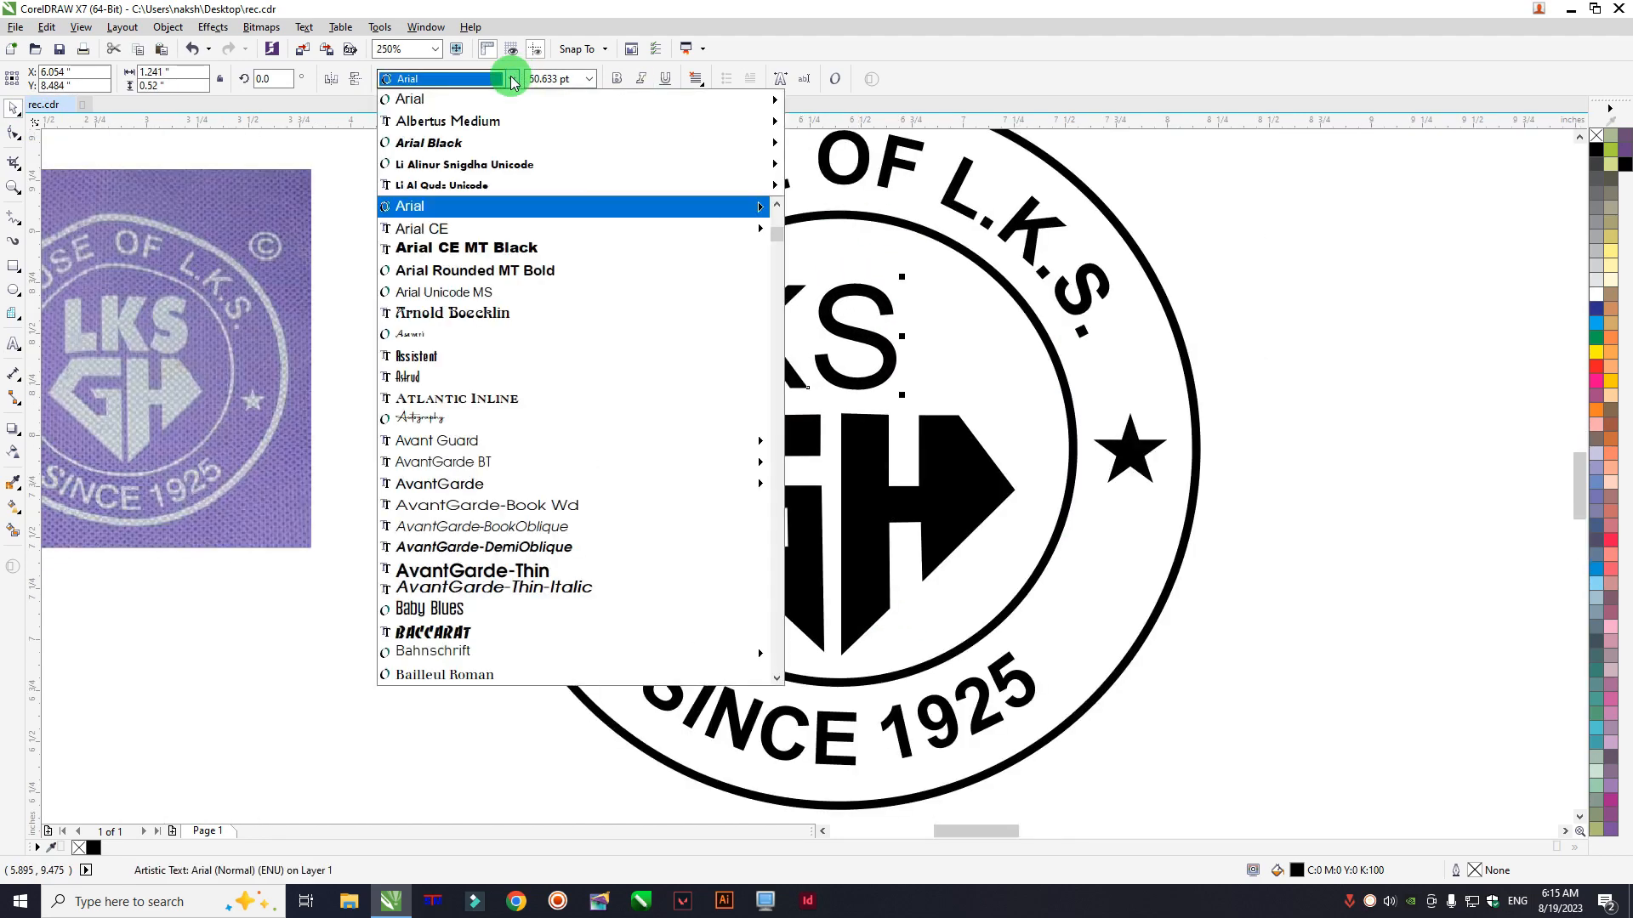
pyautogui.click(482, 252)
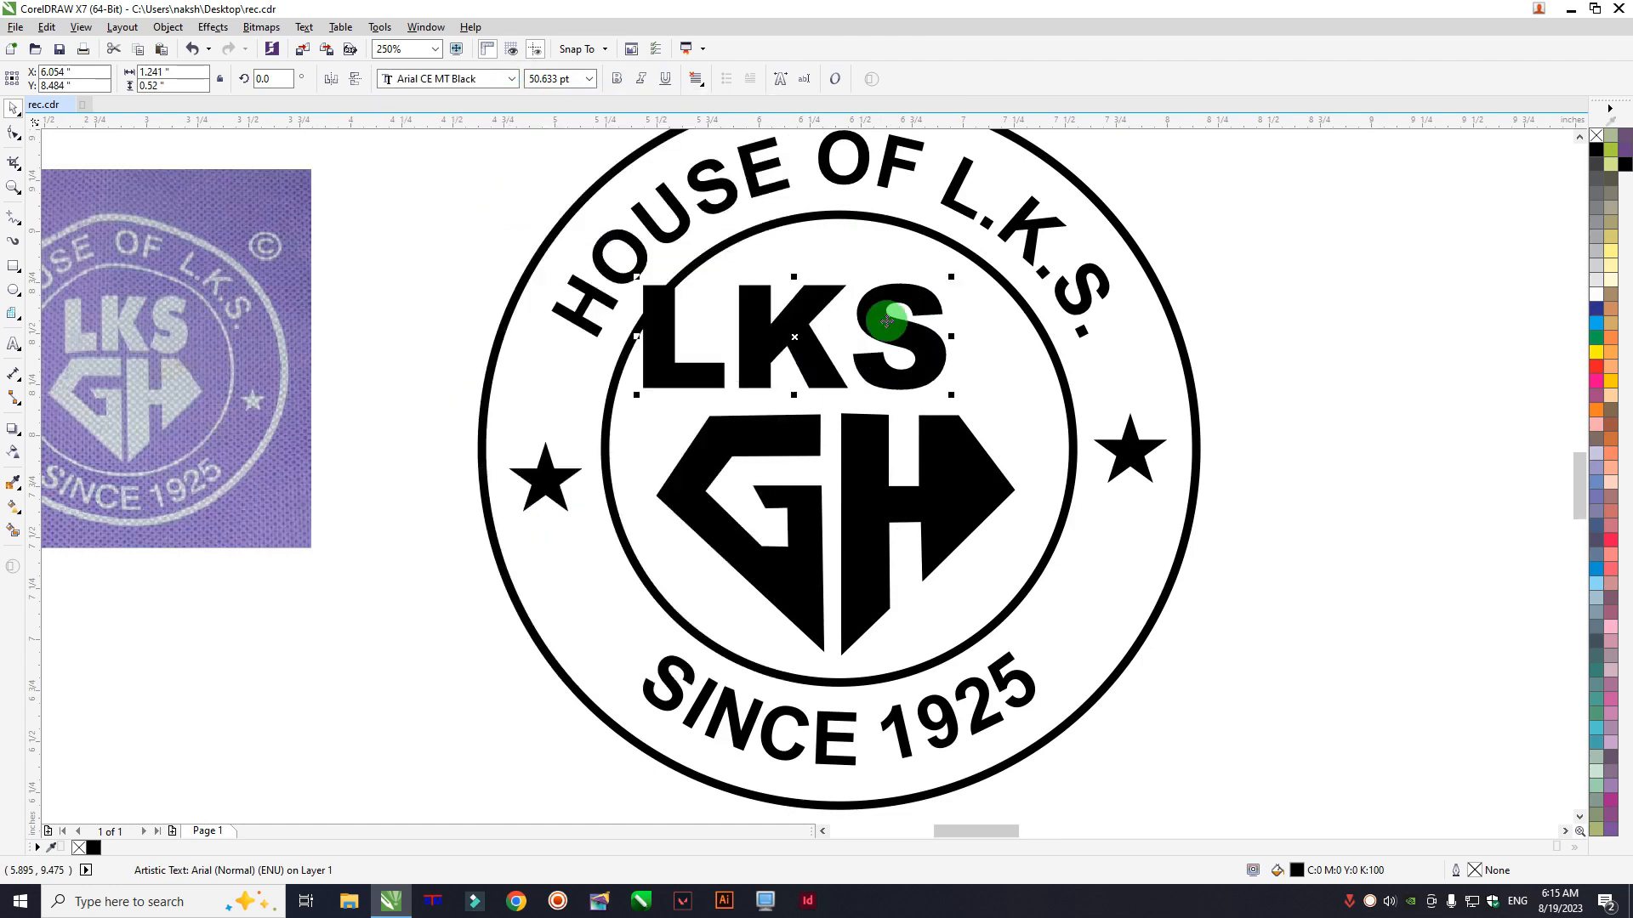
pyautogui.moveTo(894, 325); pyautogui.dragTo(949, 331)
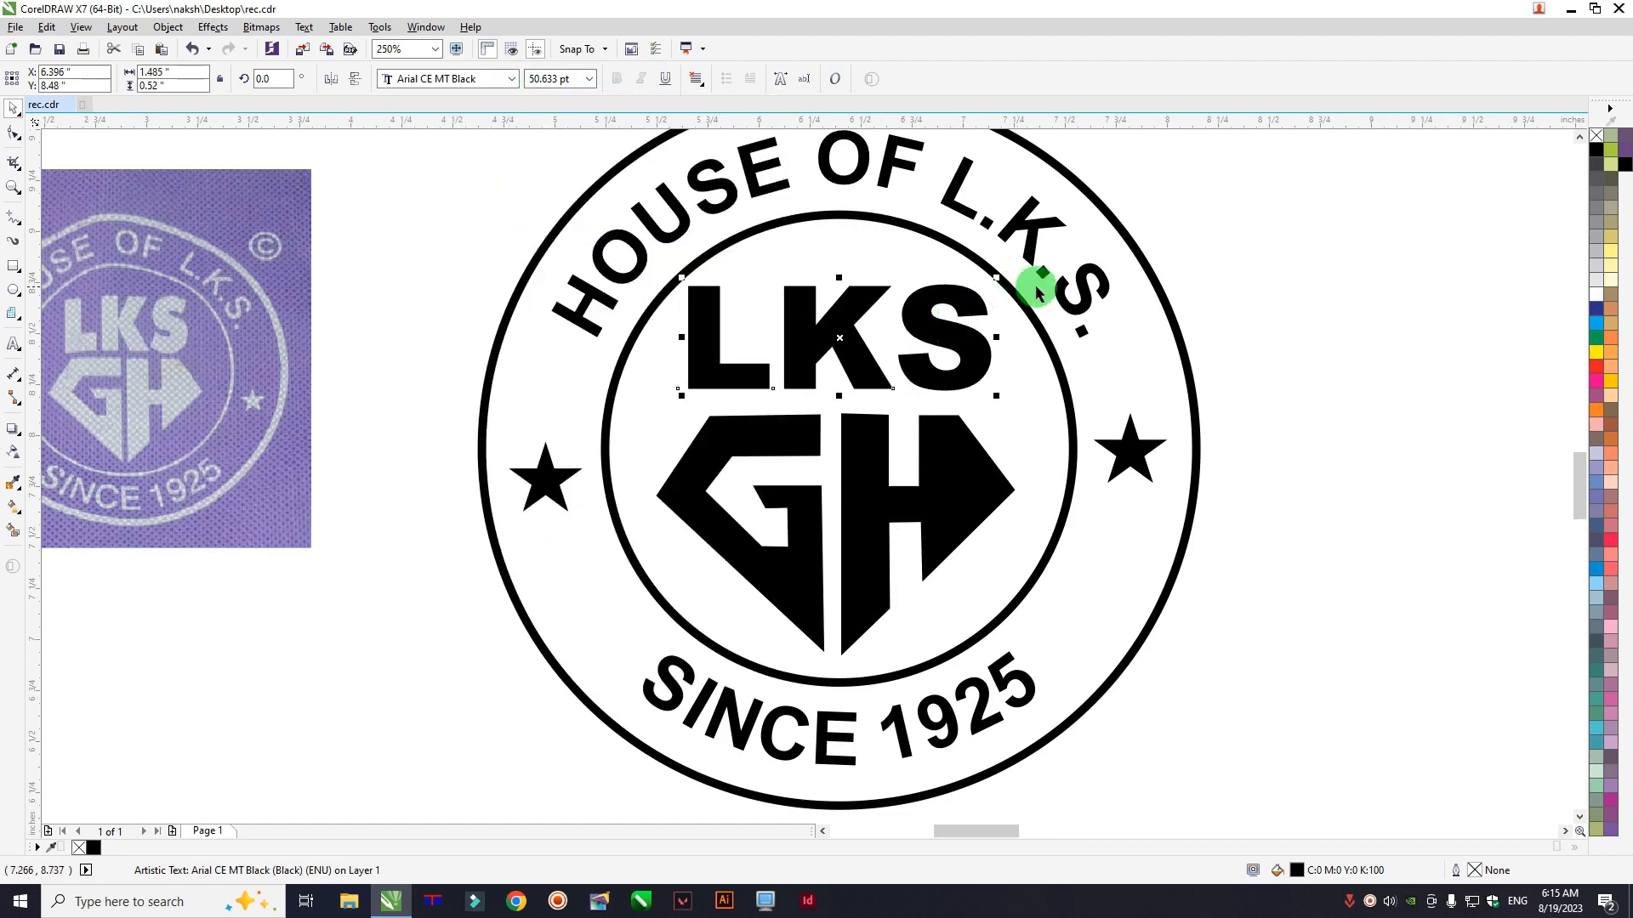
pyautogui.moveTo(997, 278); pyautogui.dragTo(976, 289)
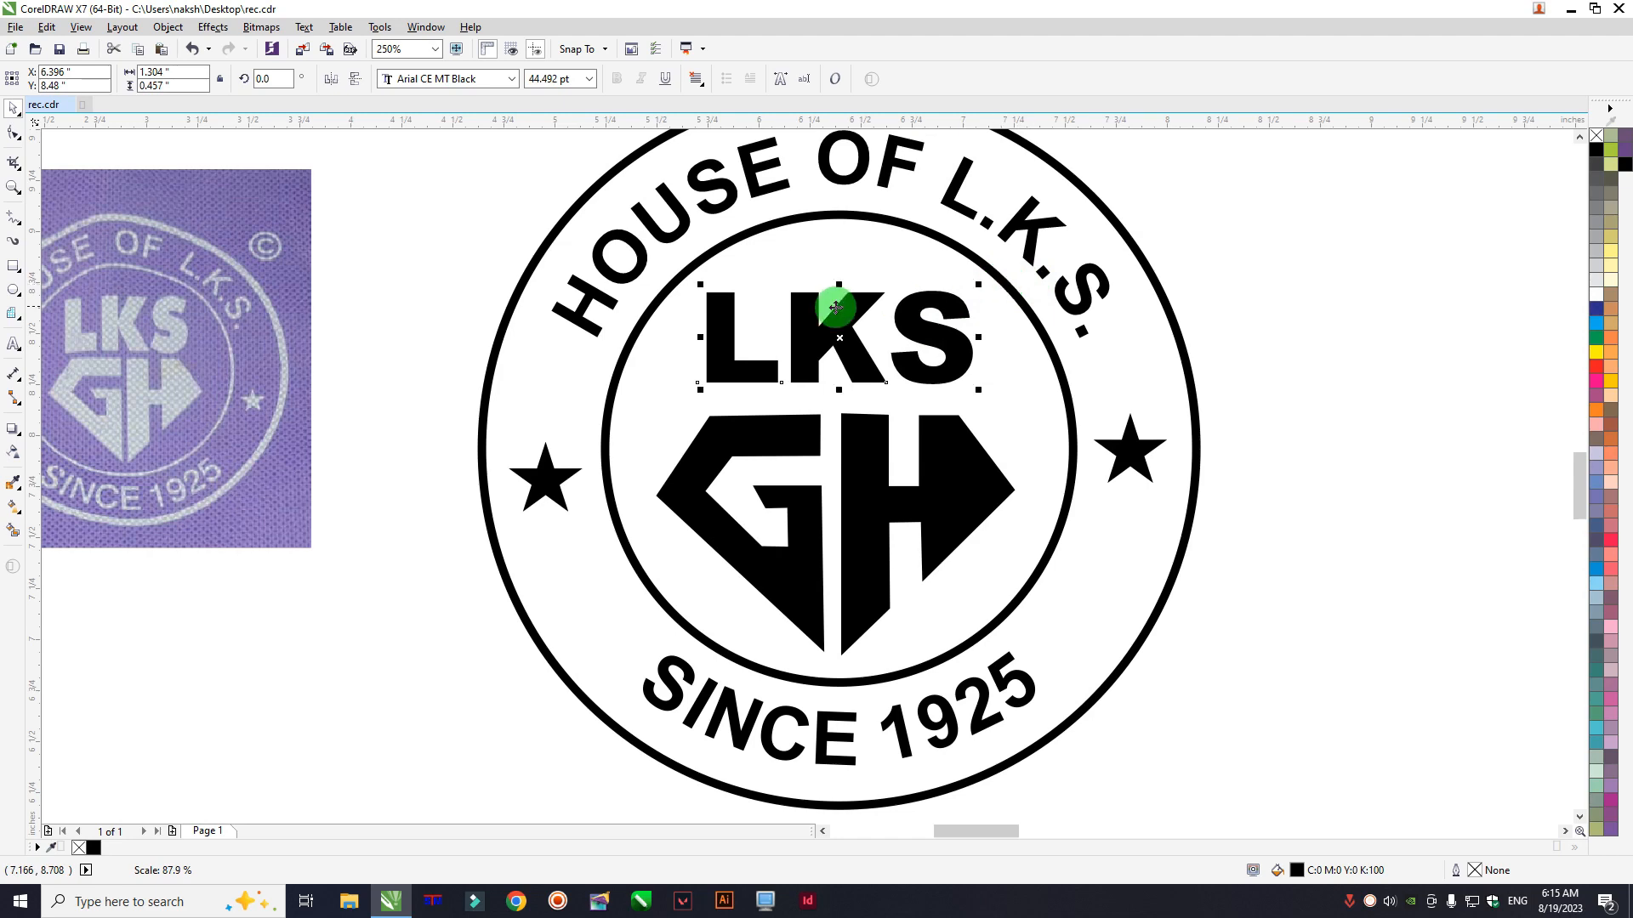
pyautogui.scroll(-2, 822, 309)
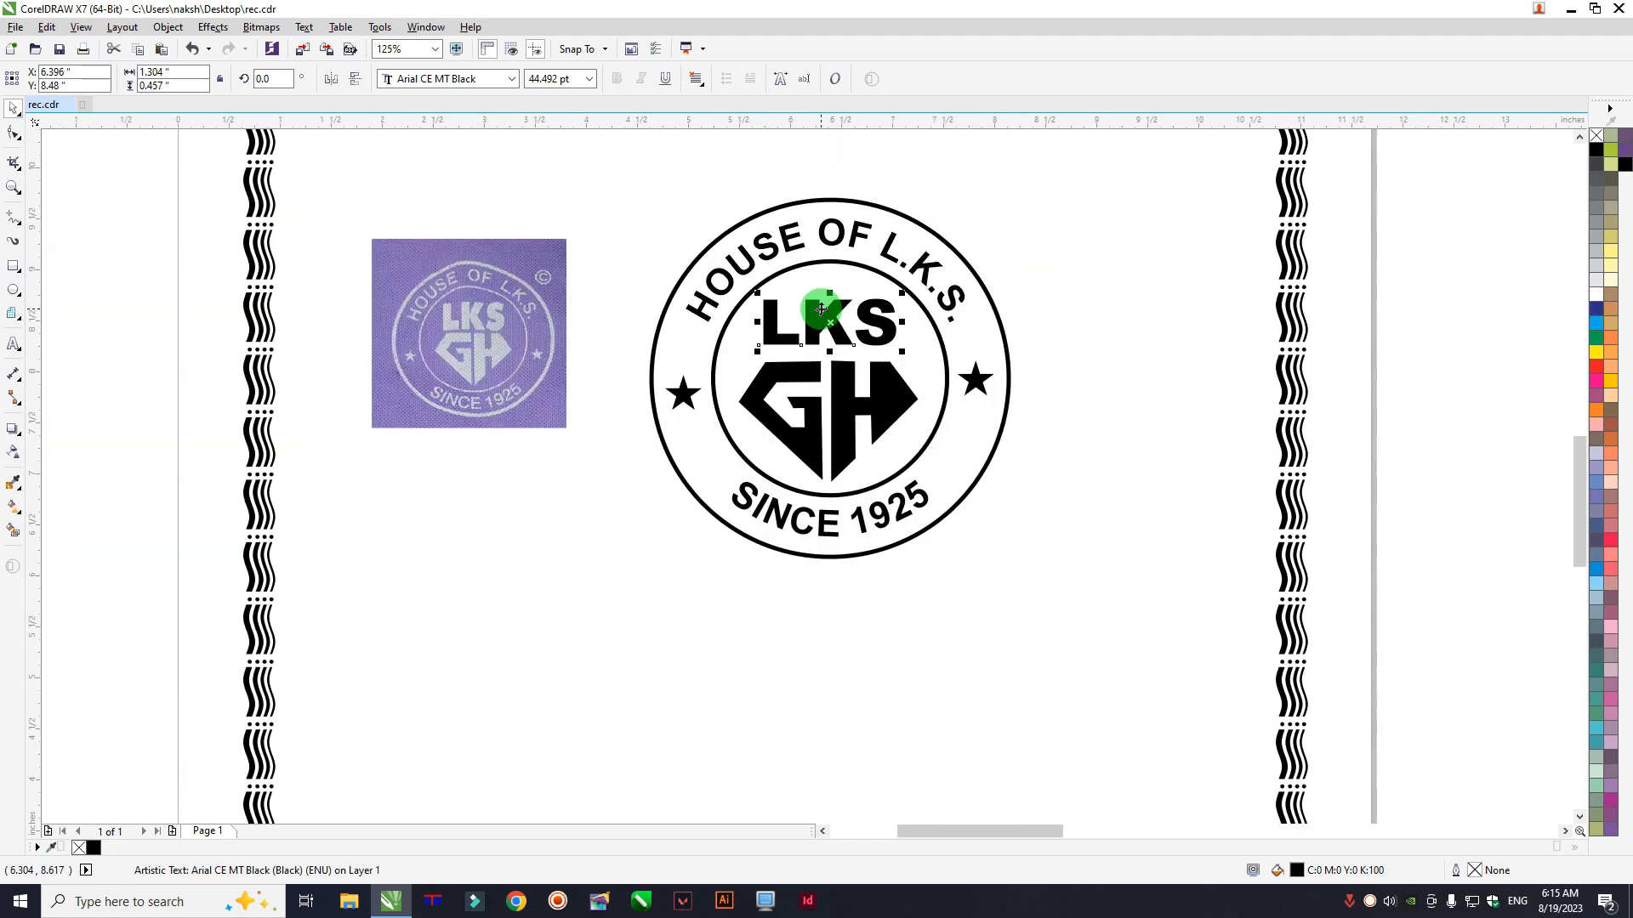
# Step: Shrink the GH monogram slightly around its centre in the lower part of the inner circle
pyautogui.click(847, 373)
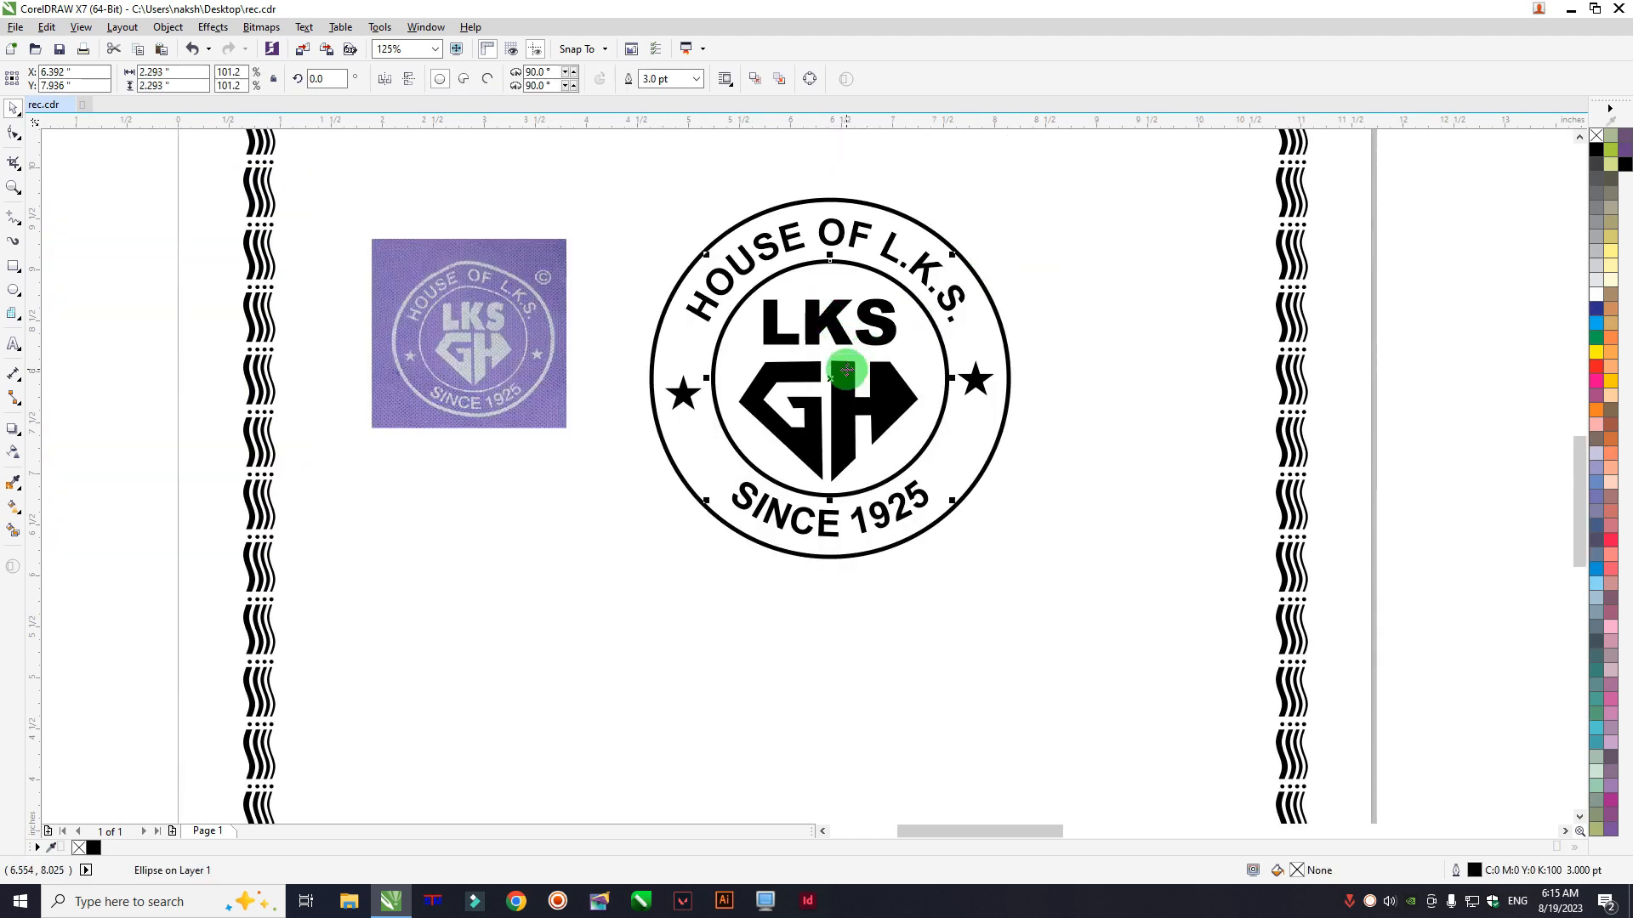
pyautogui.click(897, 388)
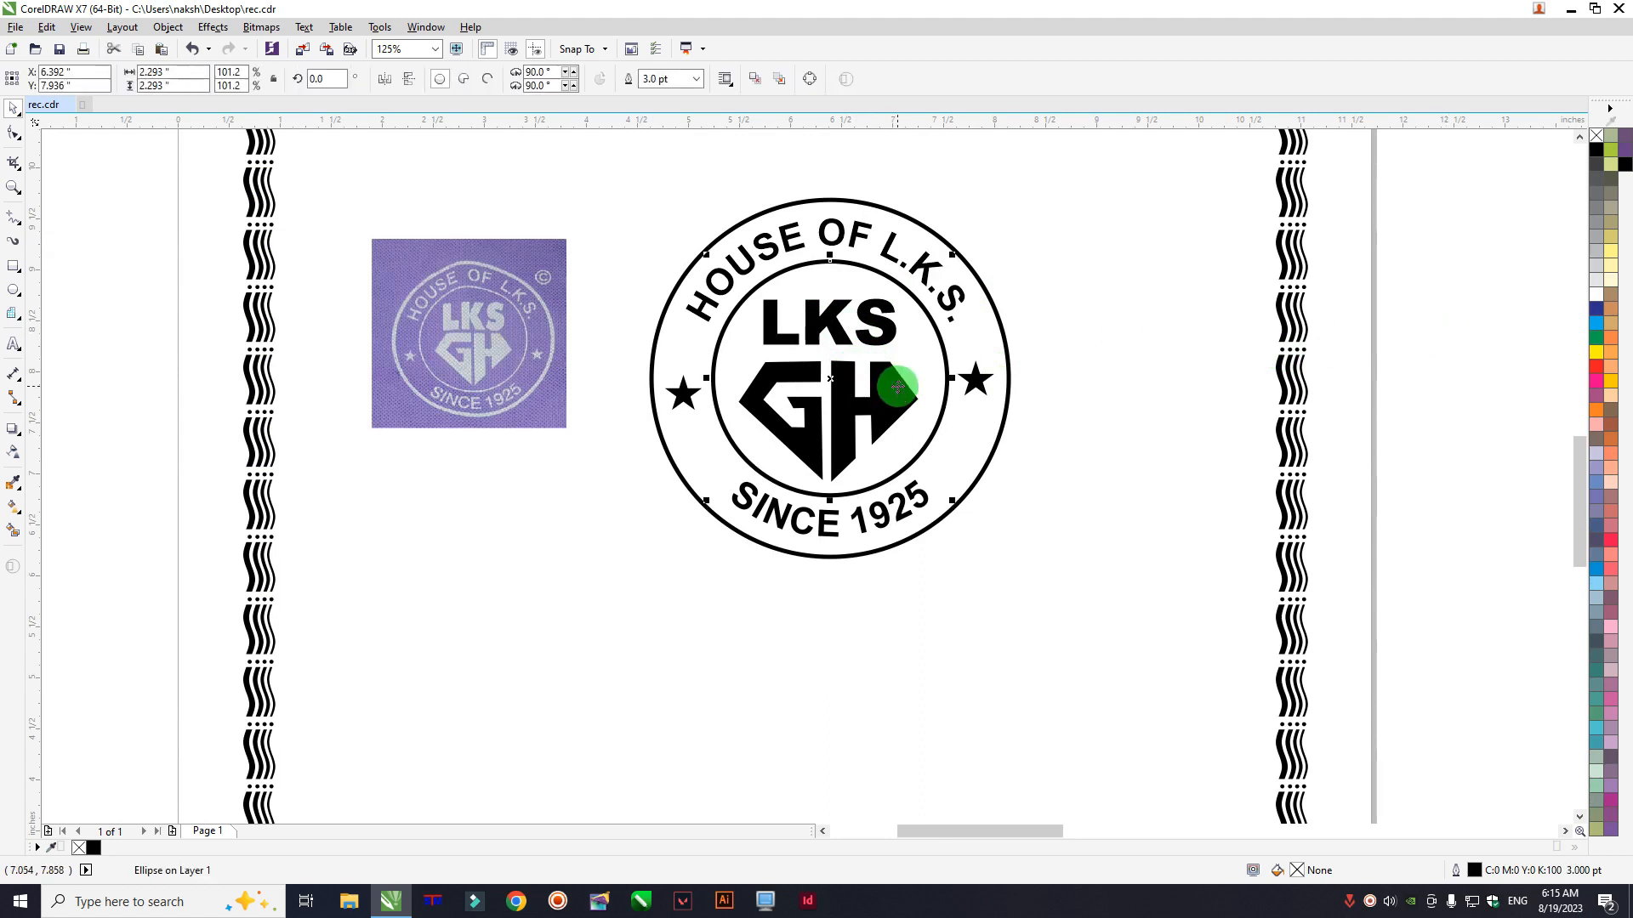
pyautogui.click(898, 391)
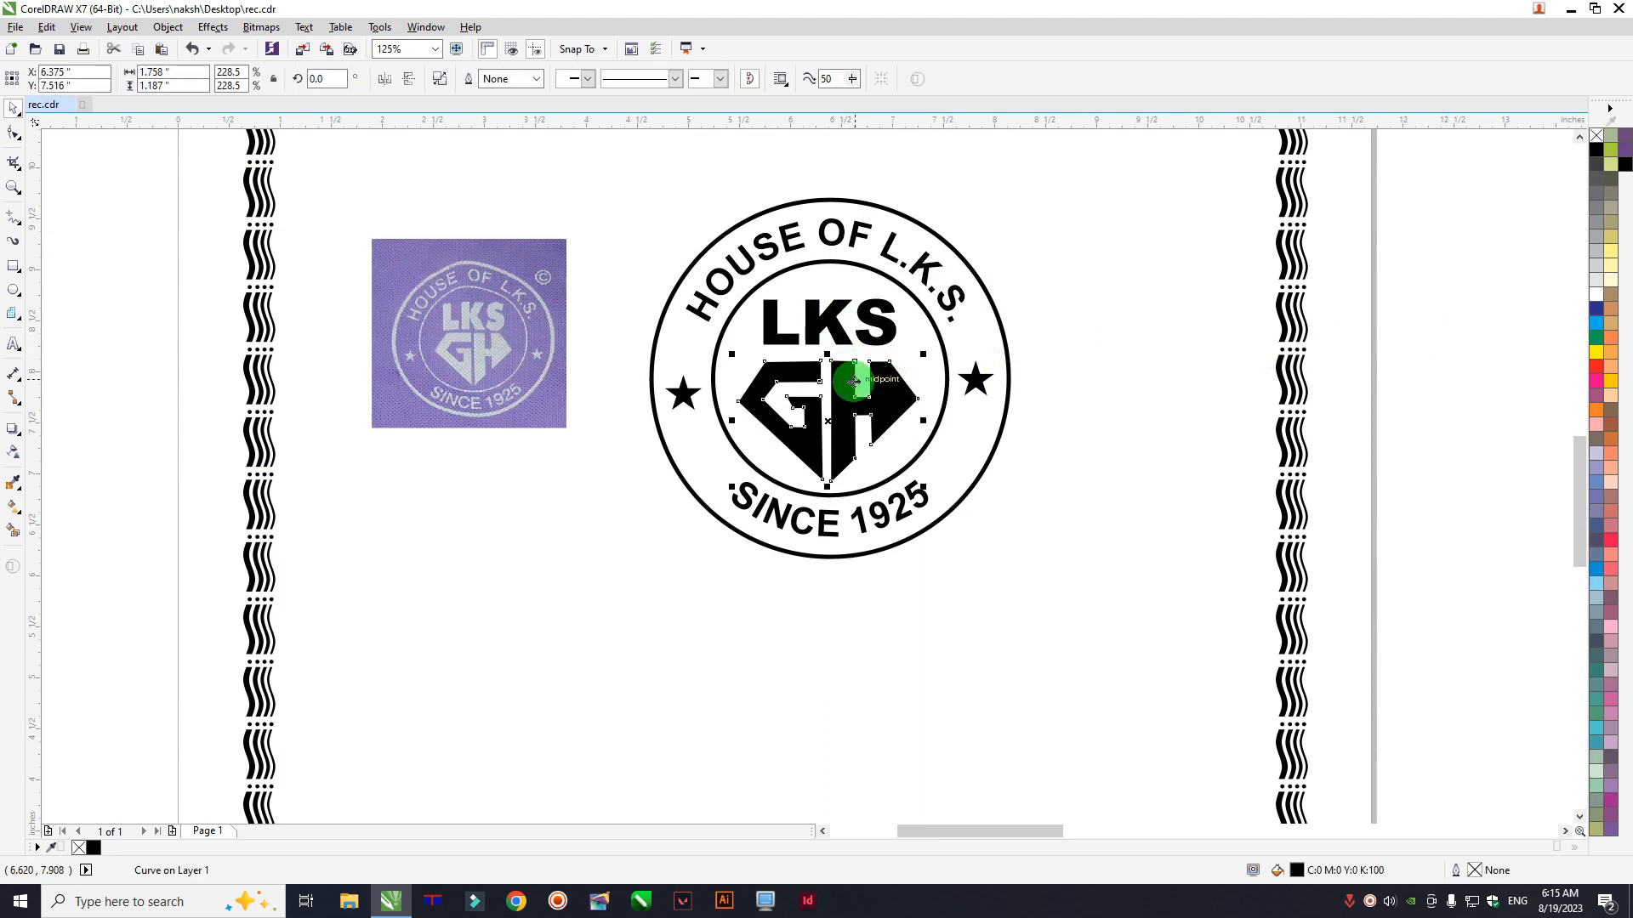
pyautogui.scroll(2, 853, 379)
pyautogui.moveTo(989, 337); pyautogui.dragTo(962, 339)
# Step: Enlarge the LKS text to about 1.50 by 0.53 inches and nudge it down close above the GH monogram
pyautogui.click(903, 284)
pyautogui.press('Down')
pyautogui.press('Down')
pyautogui.press('Down')
pyautogui.press('Down')
pyautogui.press('Down')
pyautogui.press('Down')
pyautogui.press('Down')
pyautogui.press('Down')
pyautogui.press('Down')
pyautogui.press('Down')
pyautogui.press('Down')
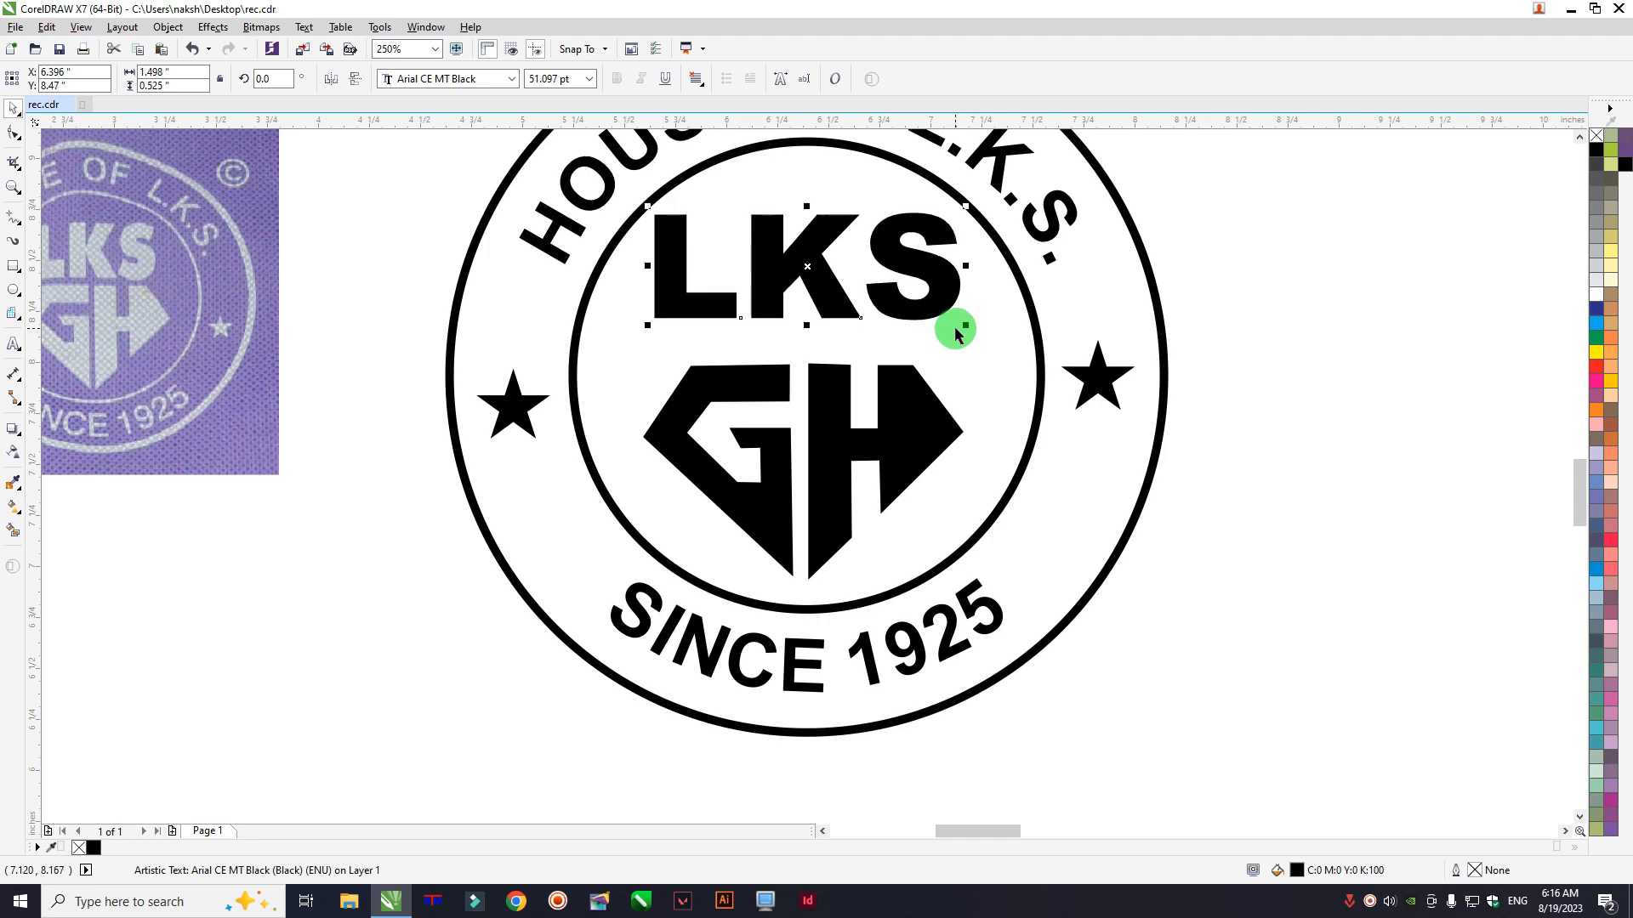
pyautogui.scroll(-2, 776, 288)
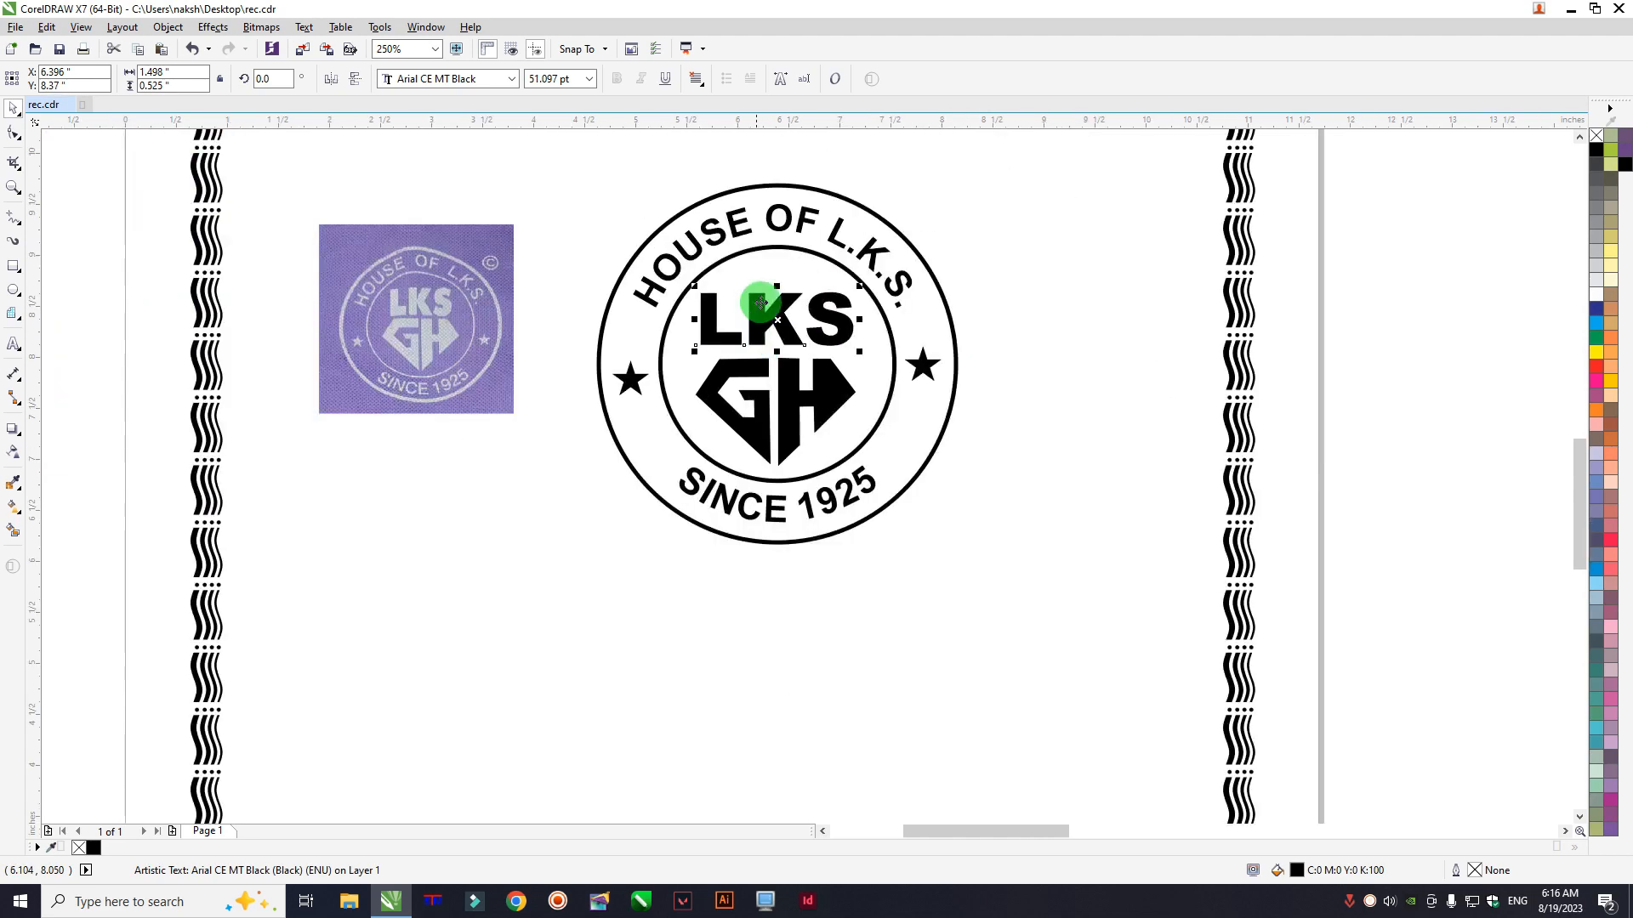
# Step: Set the emblem's outer circle outline width to 6 points
pyautogui.scroll(2, 794, 201)
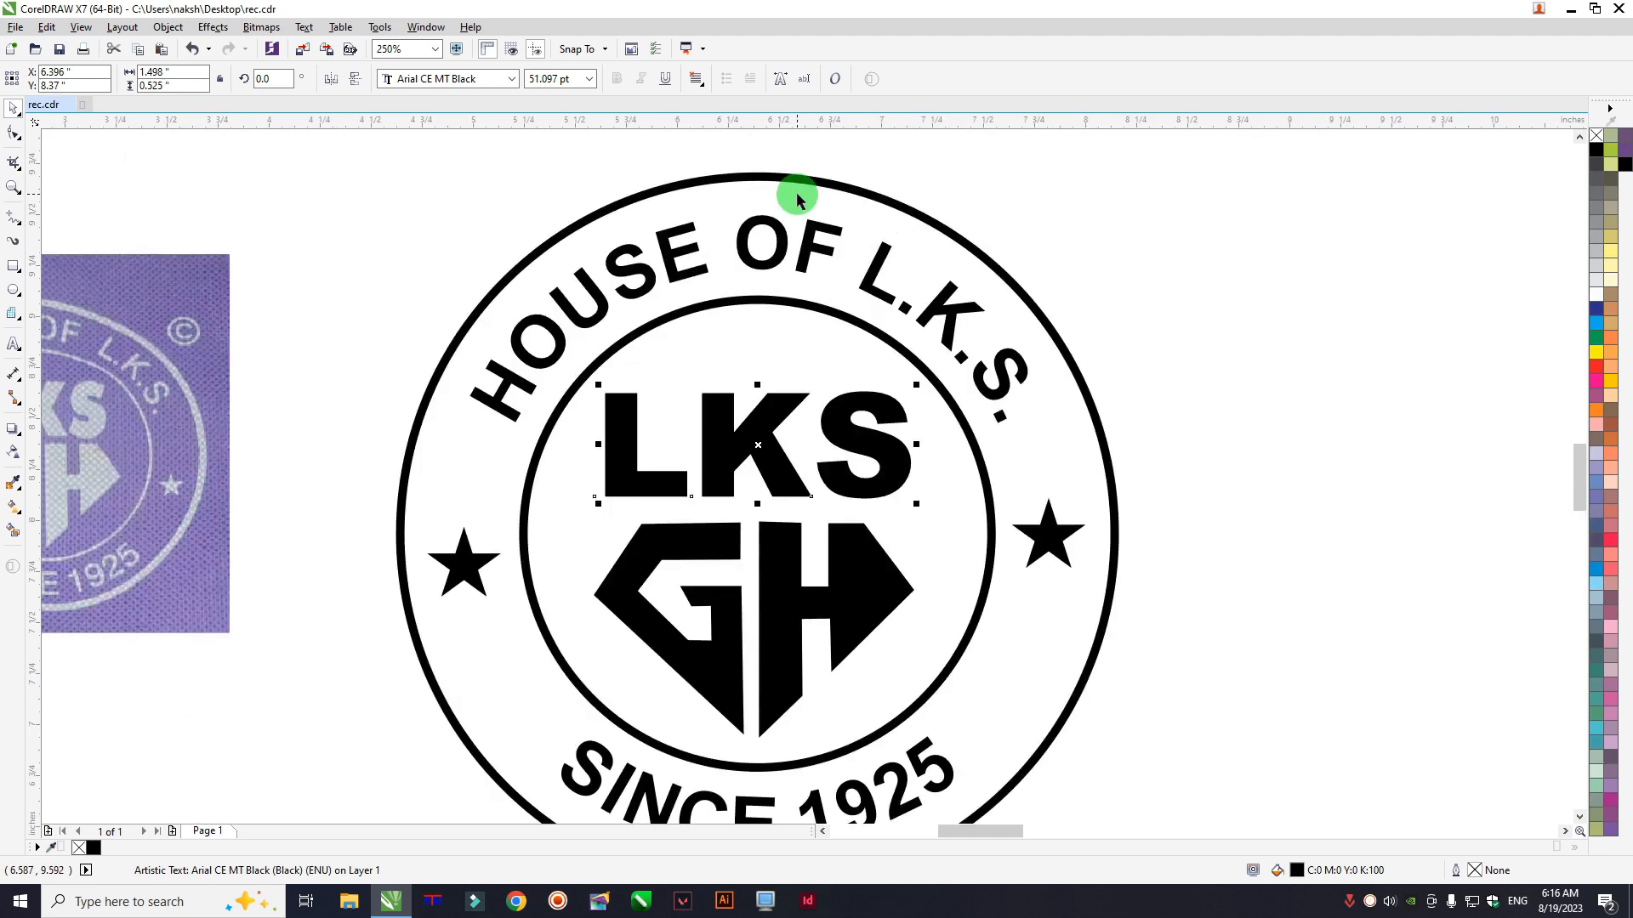
pyautogui.click(738, 180)
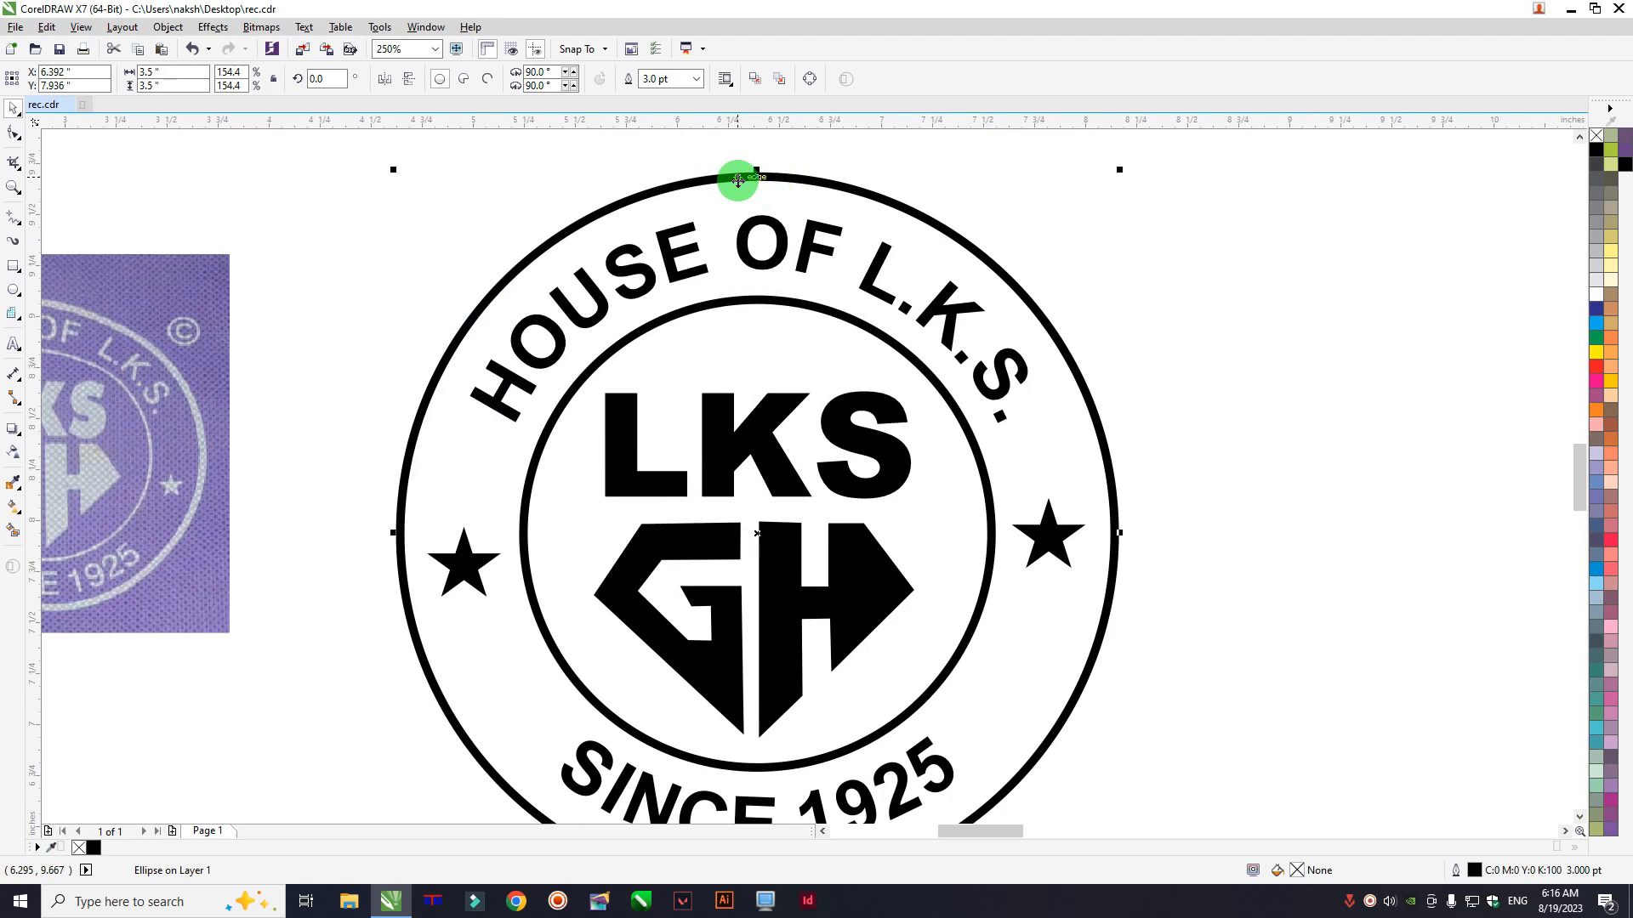
pyautogui.press('F12')
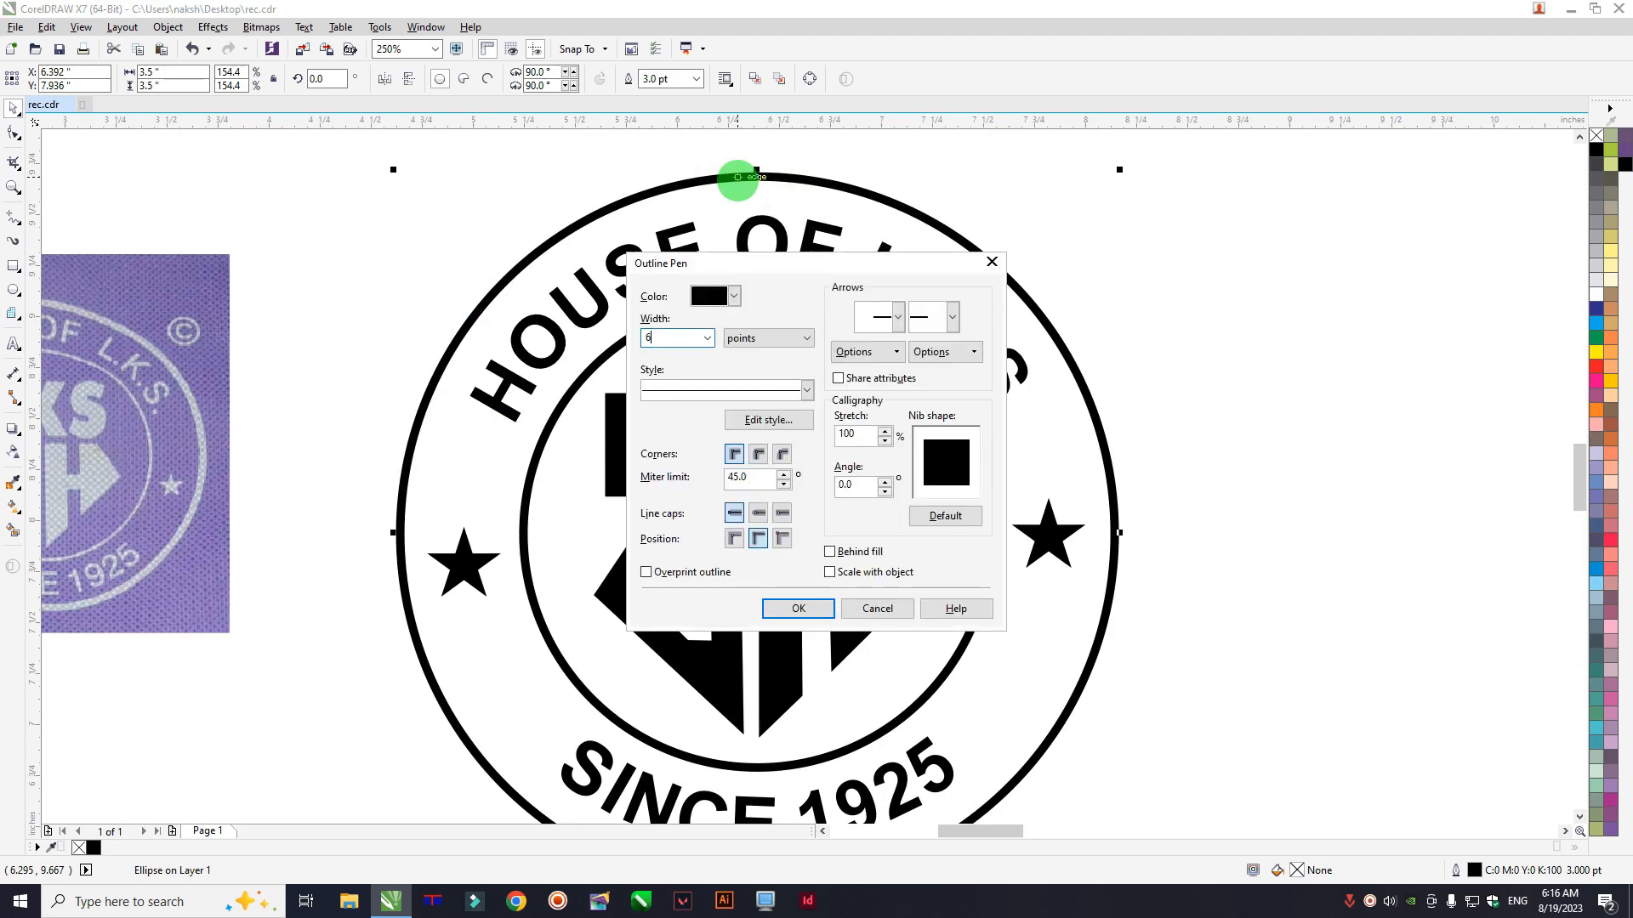
pyautogui.press('Return')
pyautogui.scroll(-1, 851, 255)
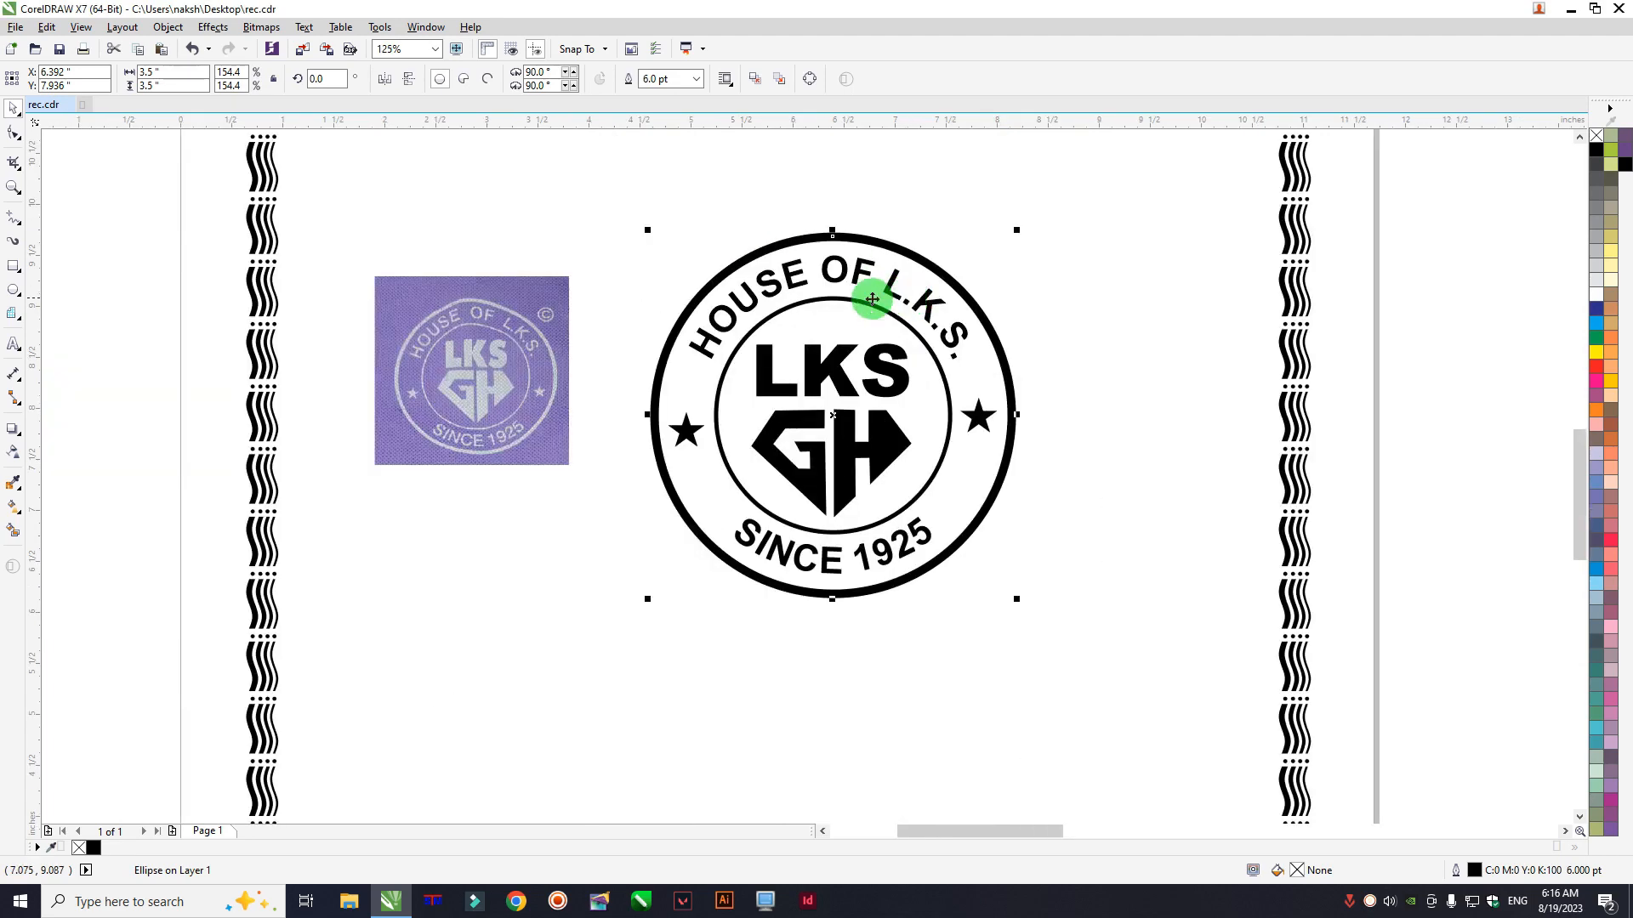
# Step: Set the emblem's inner circle outline width to 4 points
pyautogui.scroll(1, 829, 303)
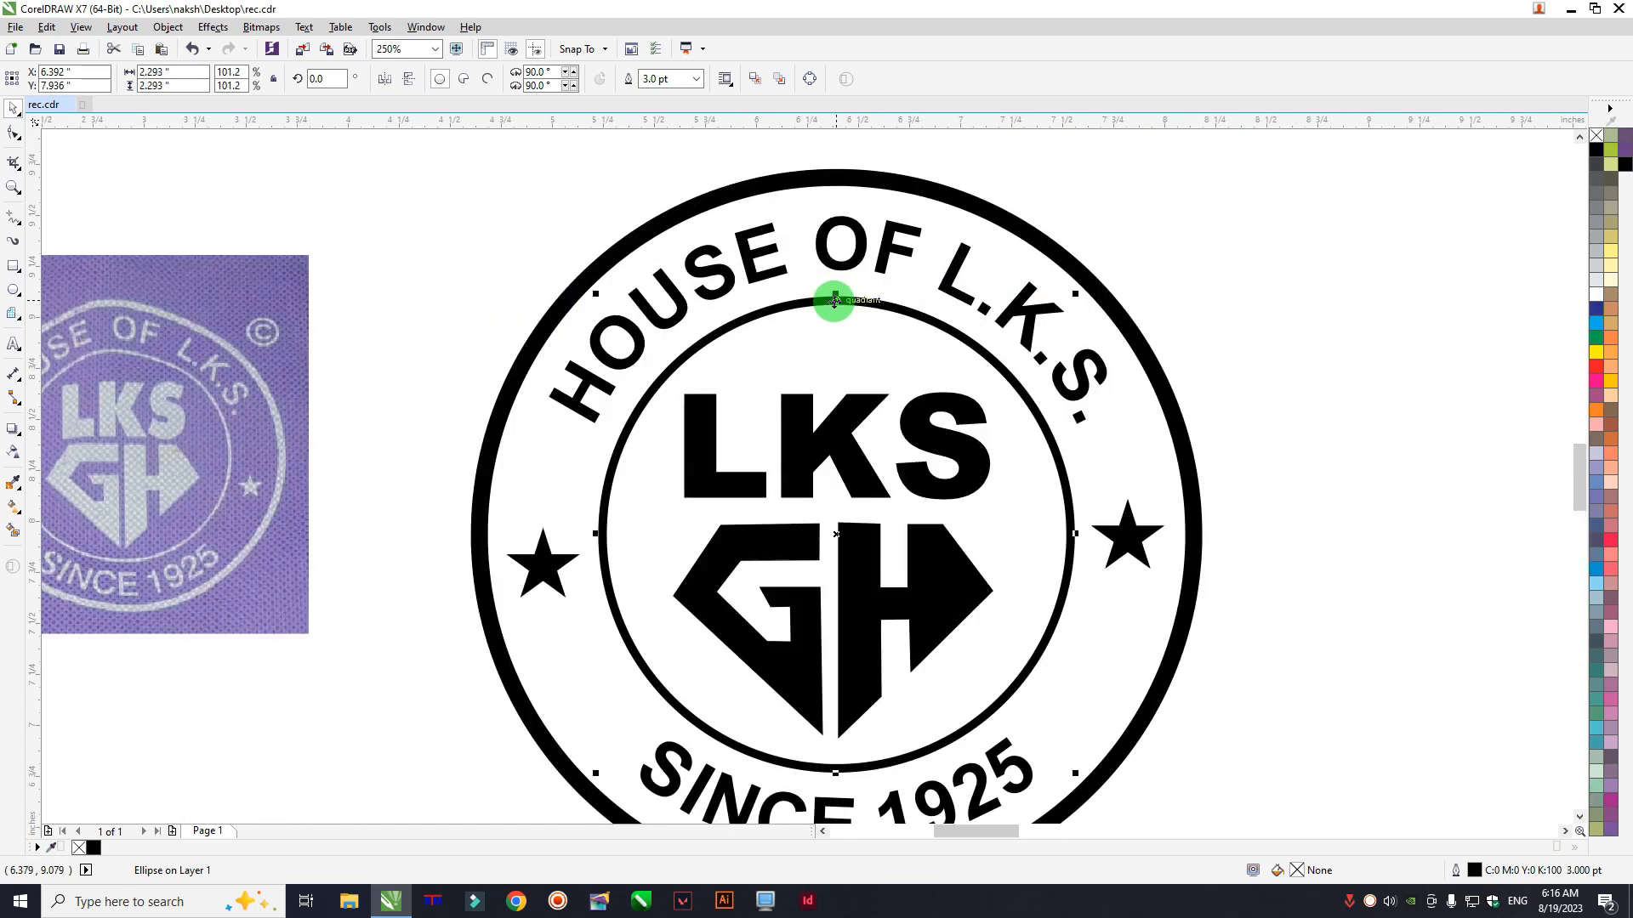
pyautogui.press('F12')
pyautogui.press('Return')
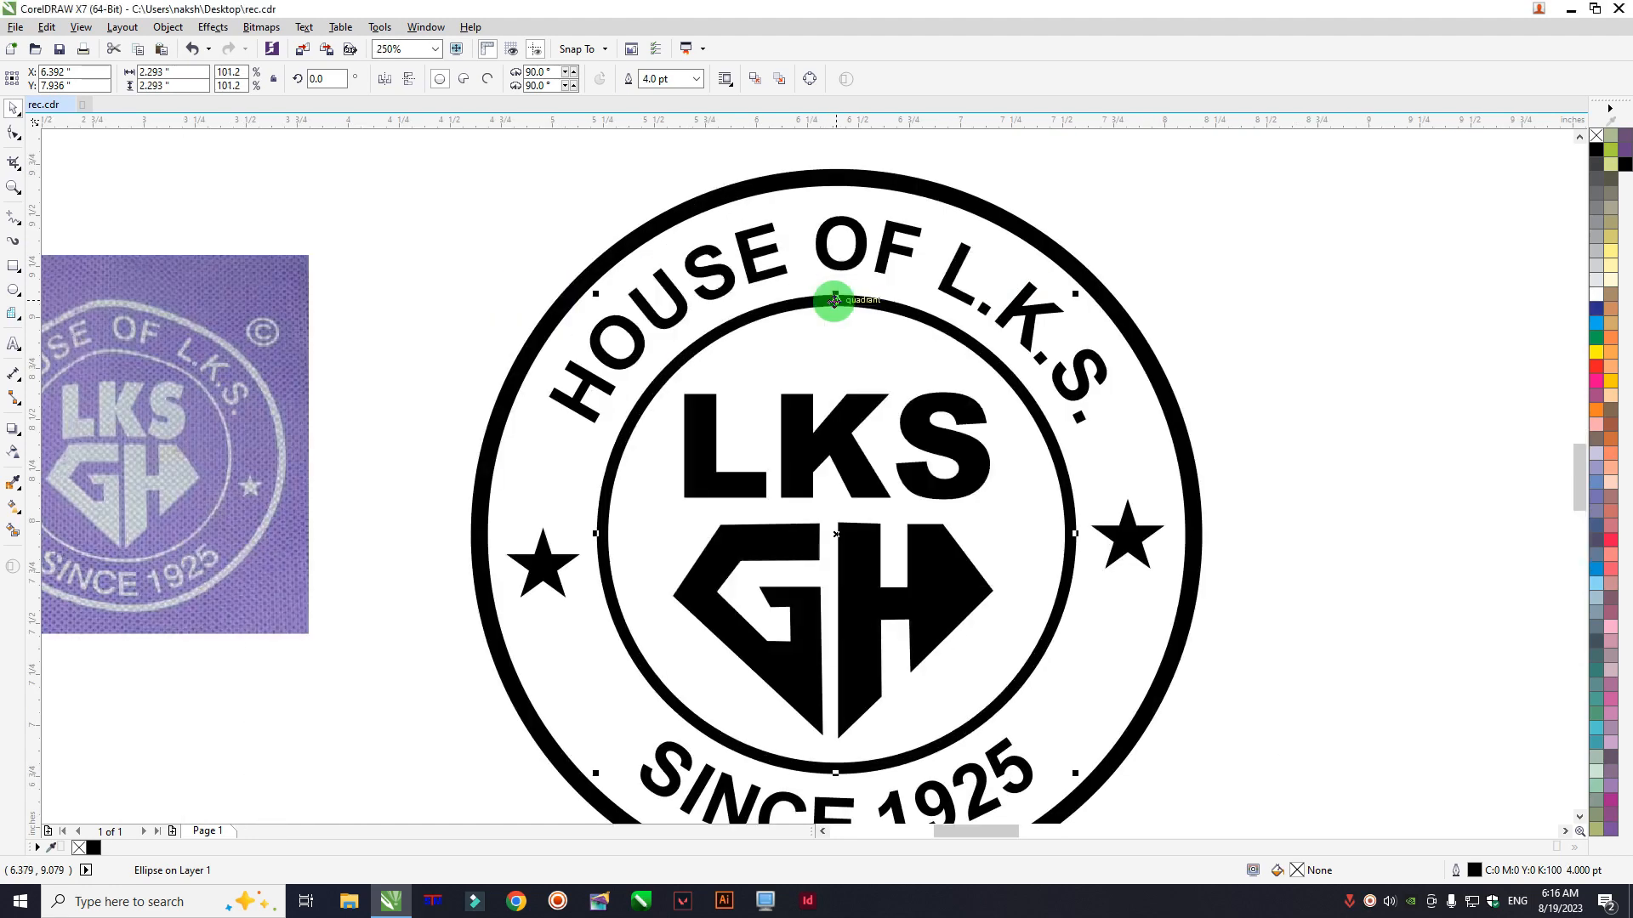
# Step: Group all the emblem's objects and move the group into the upper middle of the bordered area
pyautogui.scroll(2, 834, 302)
pyautogui.scroll(-4, 707, 212)
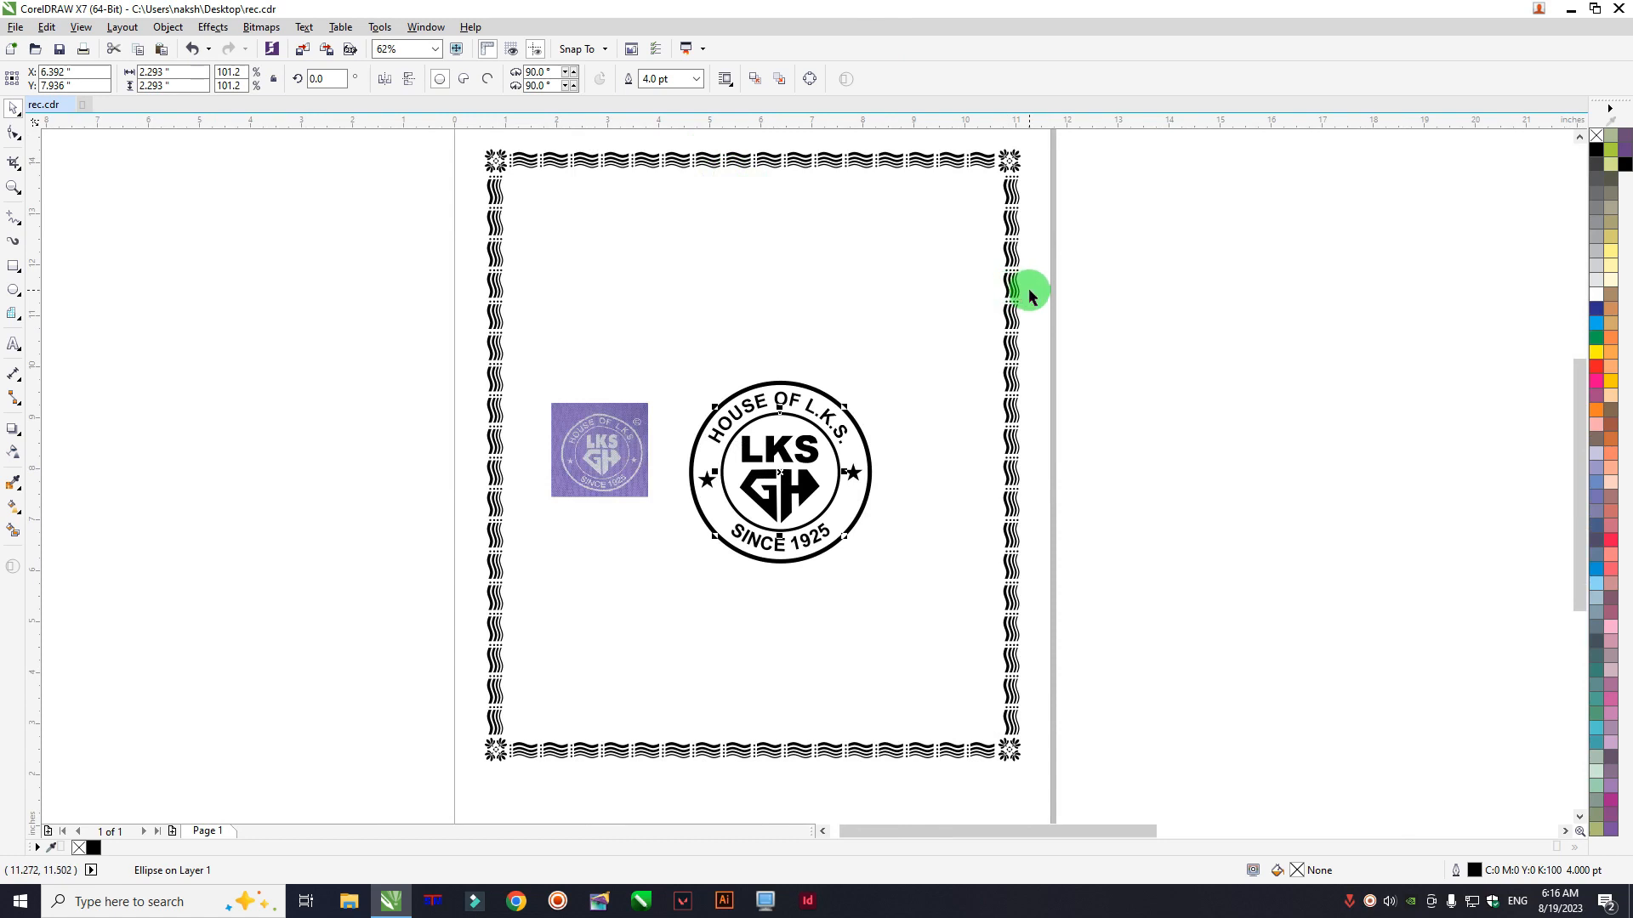
pyautogui.moveTo(1165, 303); pyautogui.dragTo(652, 527)
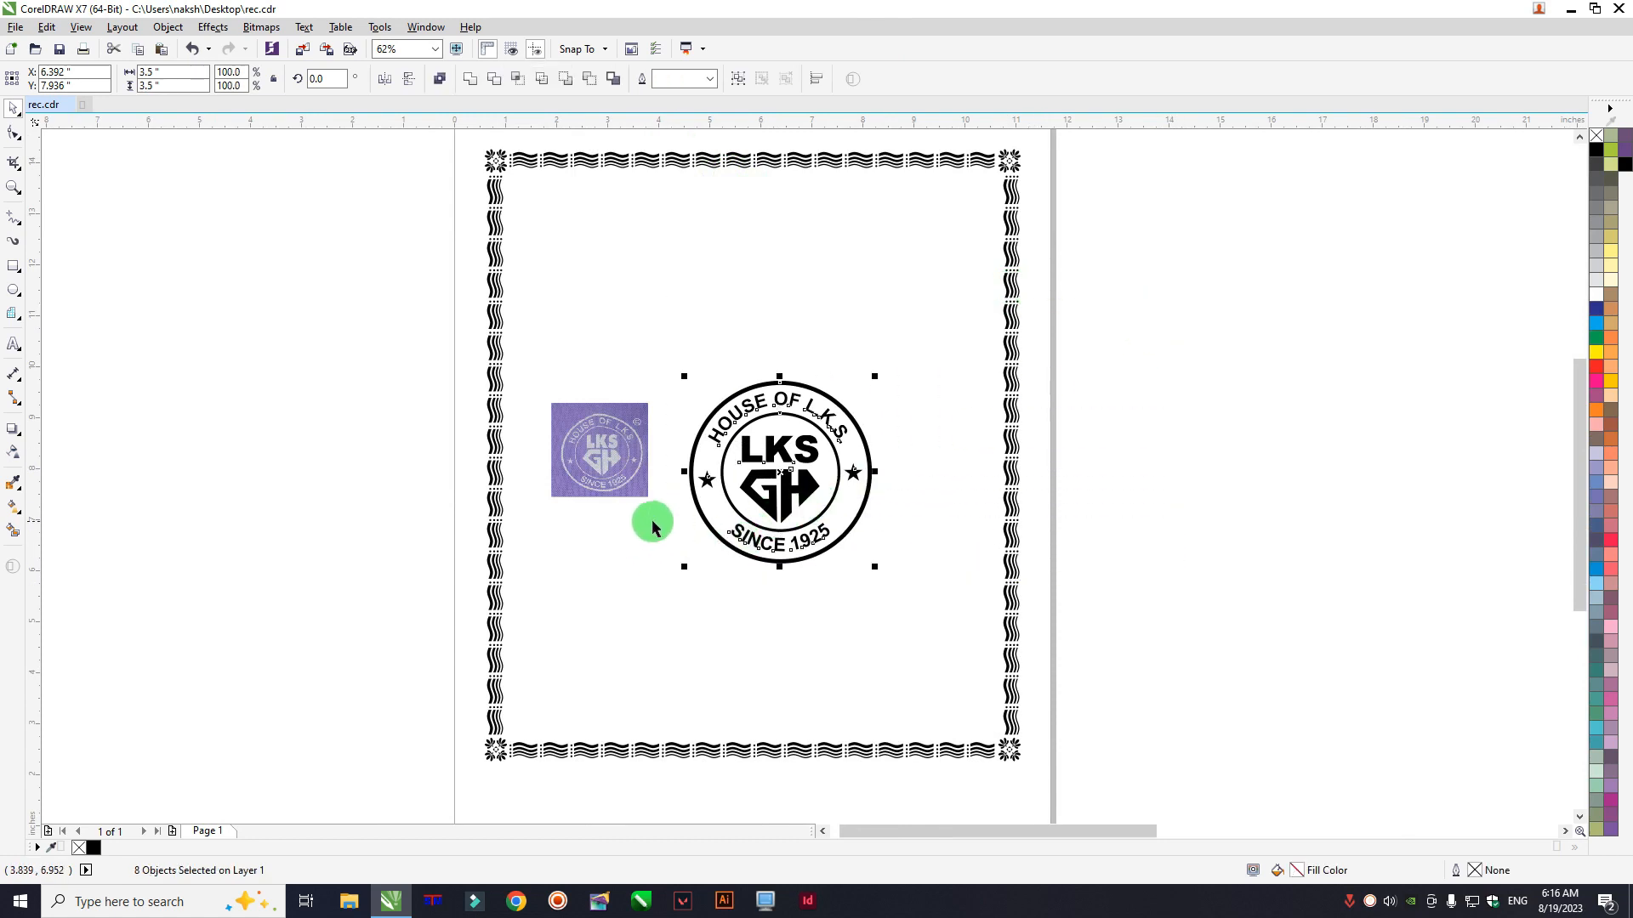
pyautogui.hotkey('ctrl', 'g')
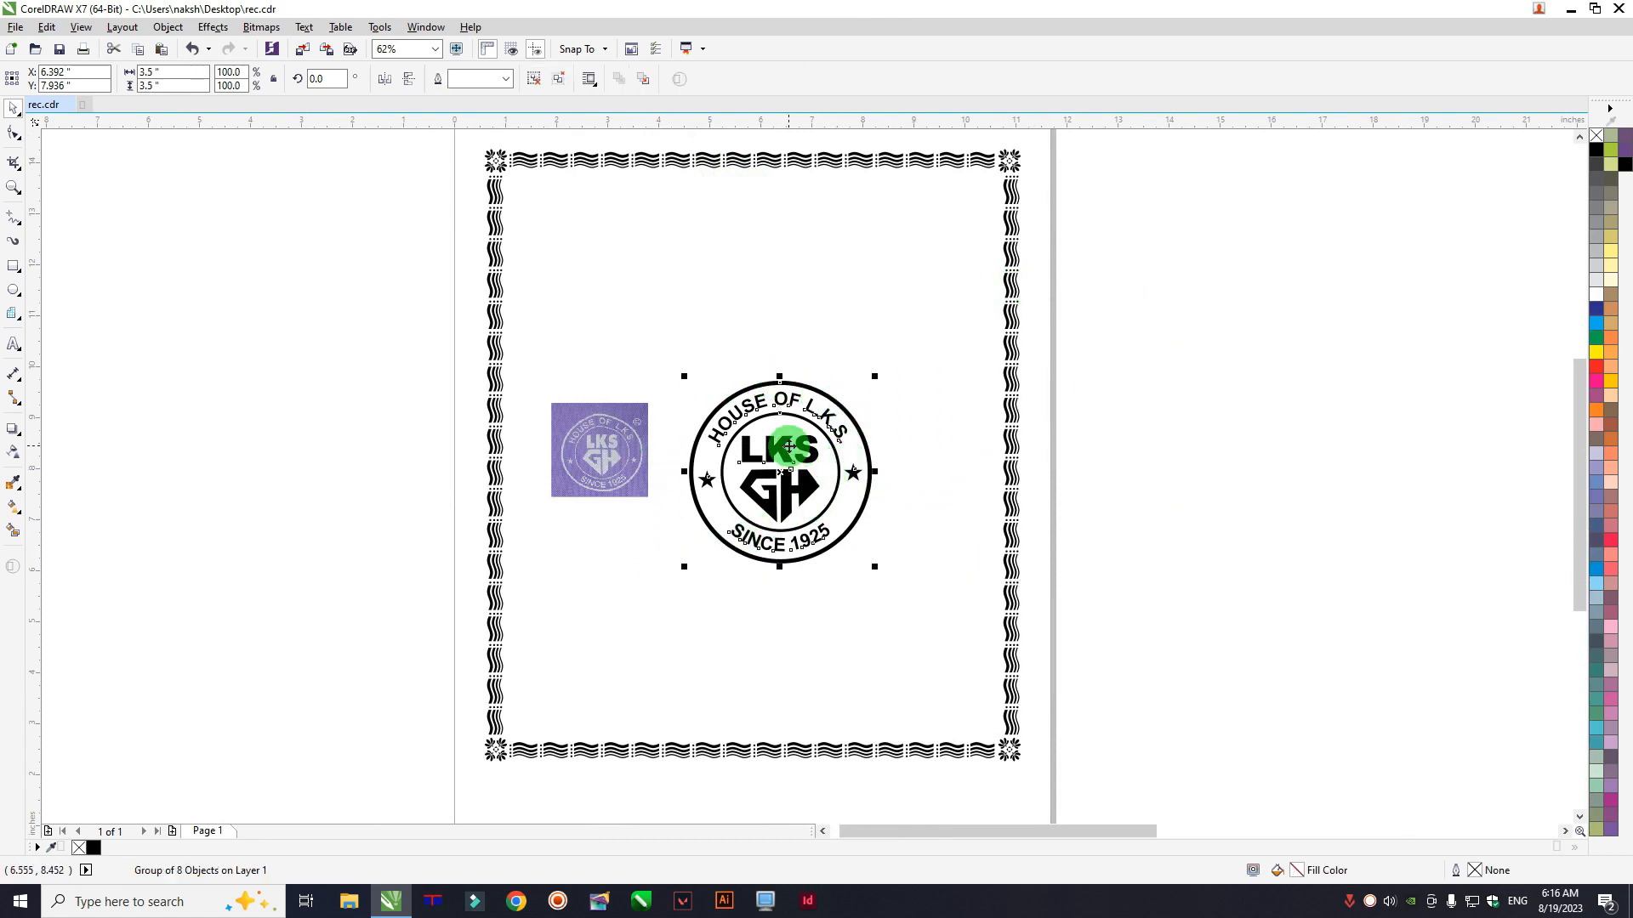
pyautogui.moveTo(779, 433); pyautogui.dragTo(749, 257)
# Step: Delete the reference photo and centre the emblem horizontally within the decorative border
pyautogui.click(585, 441)
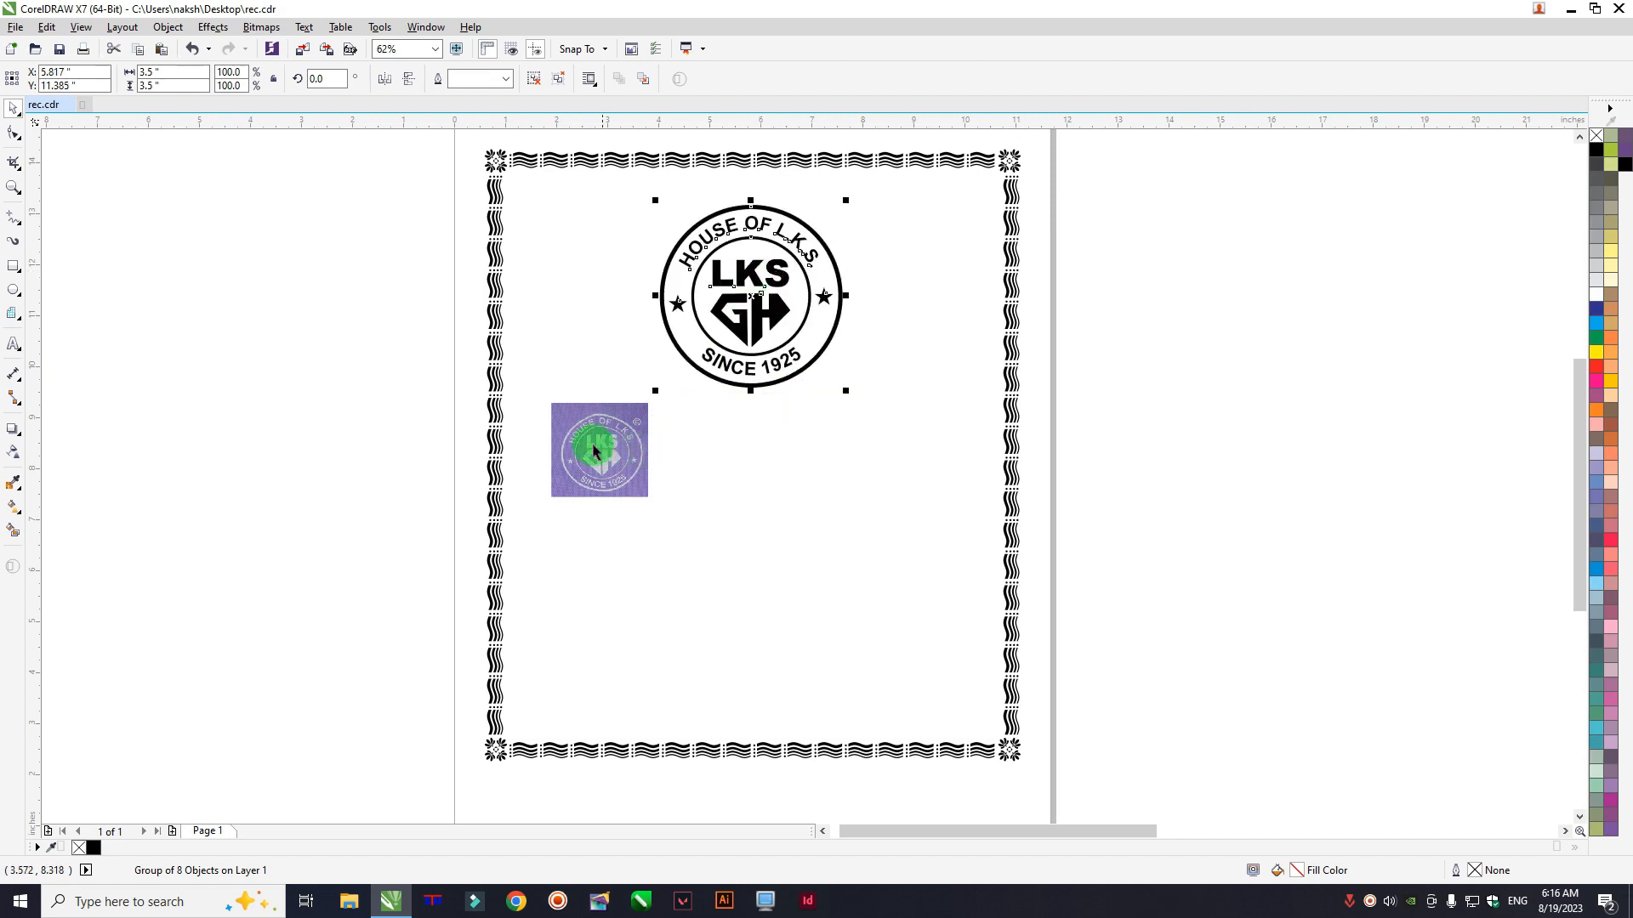
pyautogui.press('Delete')
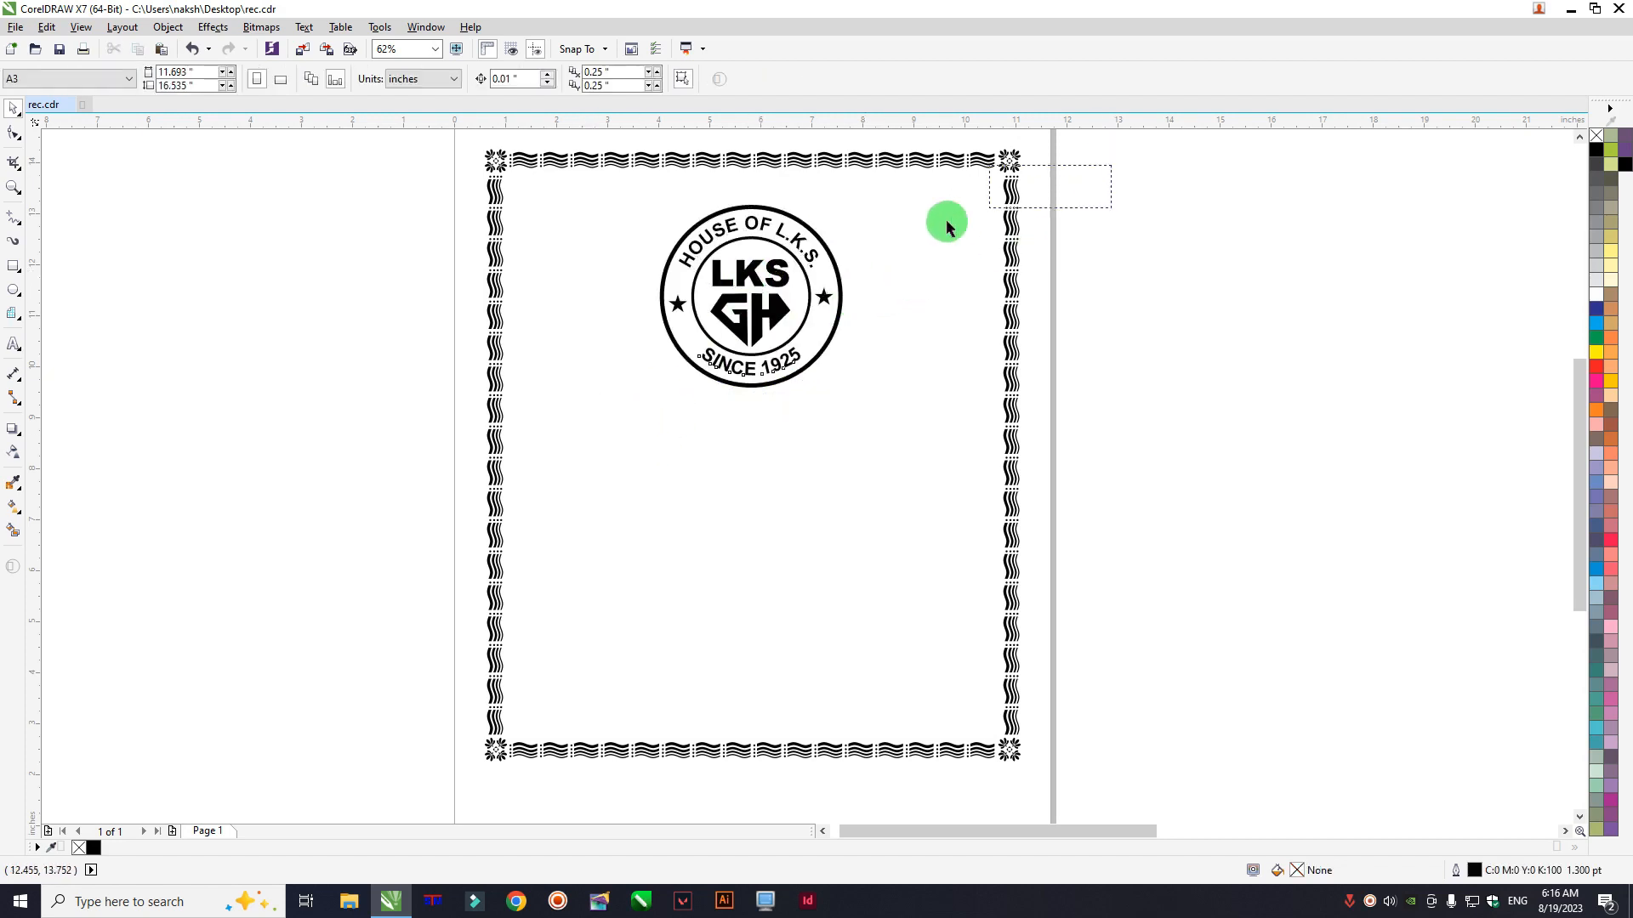
pyautogui.click(874, 156)
pyautogui.keyDown('shift'); pyautogui.click(812, 272); pyautogui.keyUp('shift')
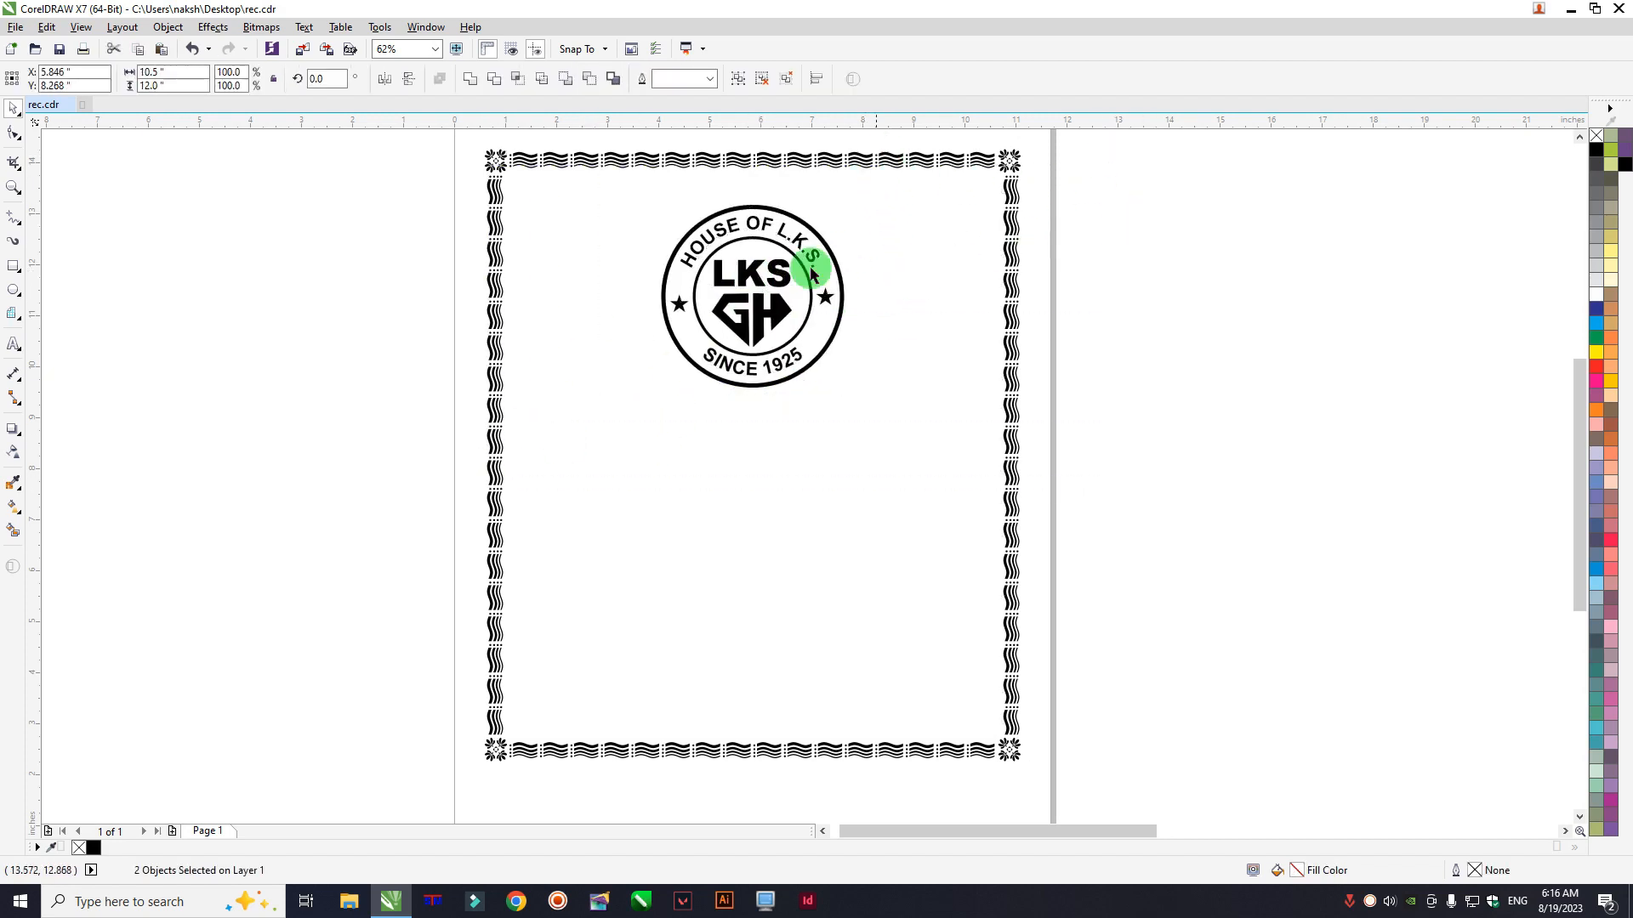
pyautogui.press('Escape')
# Step: Move the T.NAGAR LKS Gold House text group inside the border below the emblem and centre it horizontally
pyautogui.scroll(-3, 483, 305)
pyautogui.scroll(2, 758, 342)
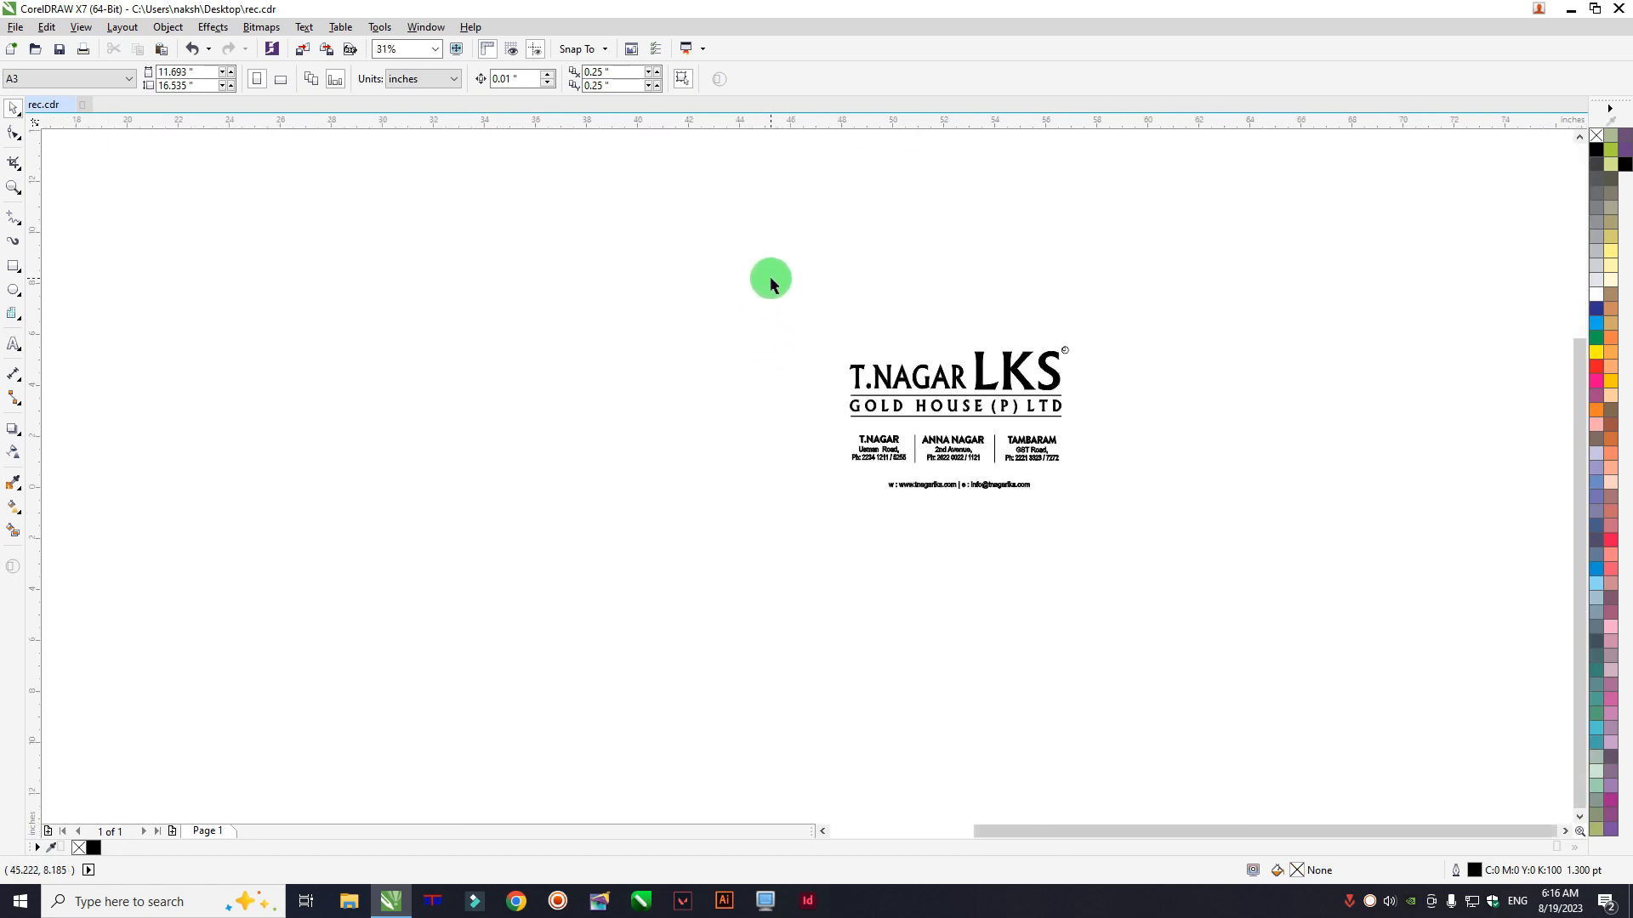
pyautogui.moveTo(771, 279); pyautogui.dragTo(678, 430)
pyautogui.scroll(-2, 1068, 485)
pyautogui.scroll(4, 678, 431)
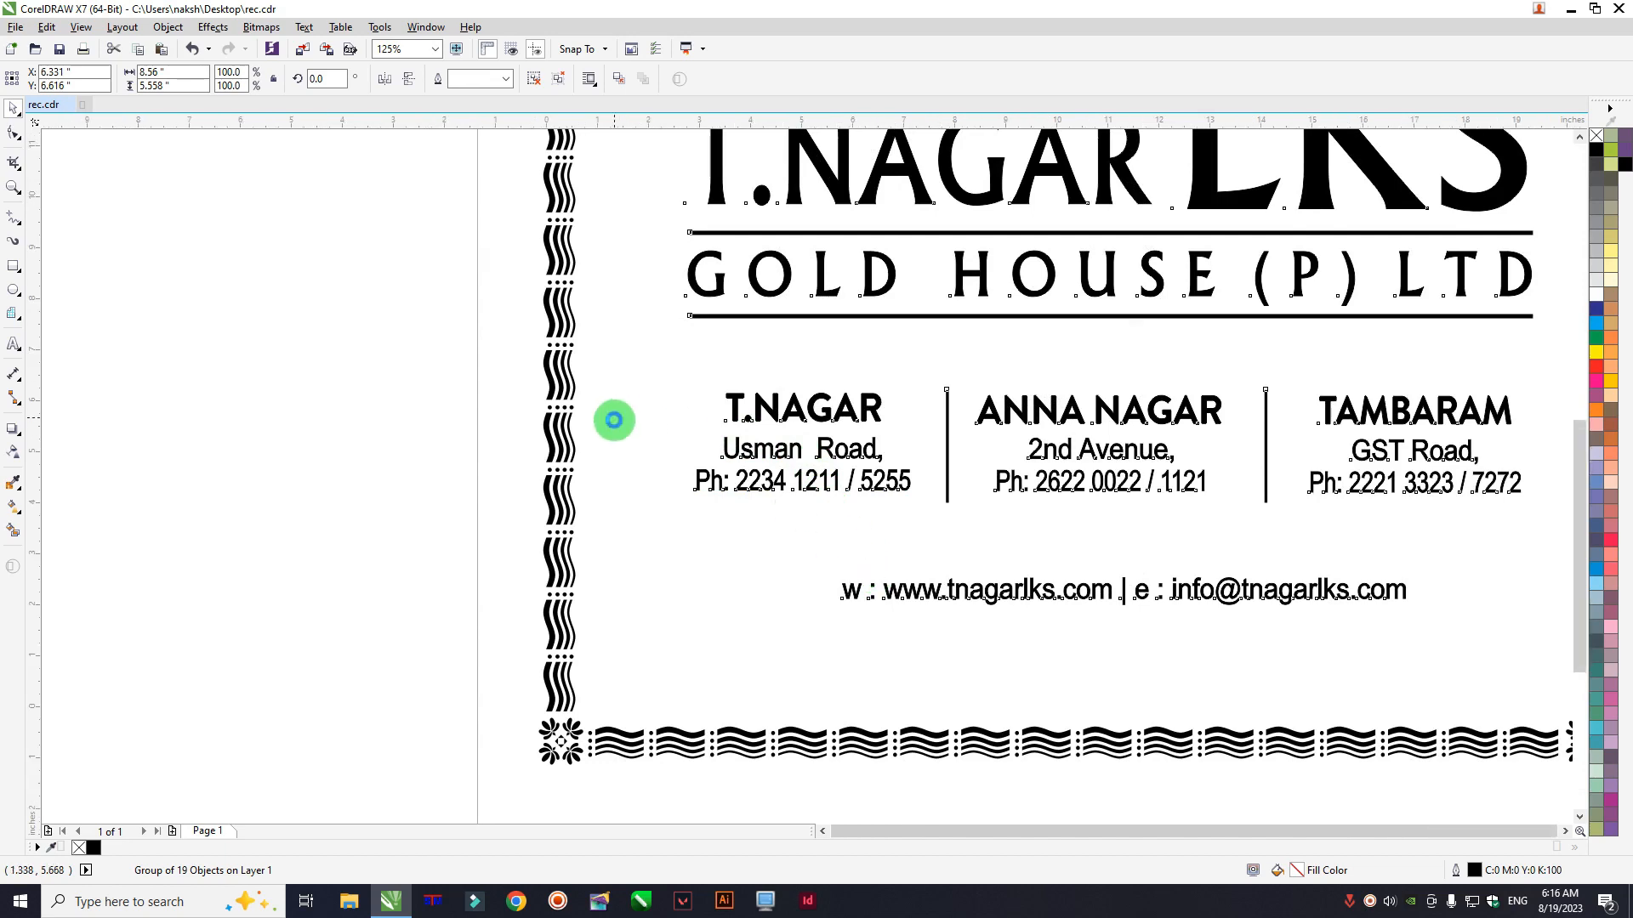
pyautogui.scroll(-1, 613, 421)
pyautogui.moveTo(814, 507); pyautogui.dragTo(801, 526)
pyautogui.click(1203, 302)
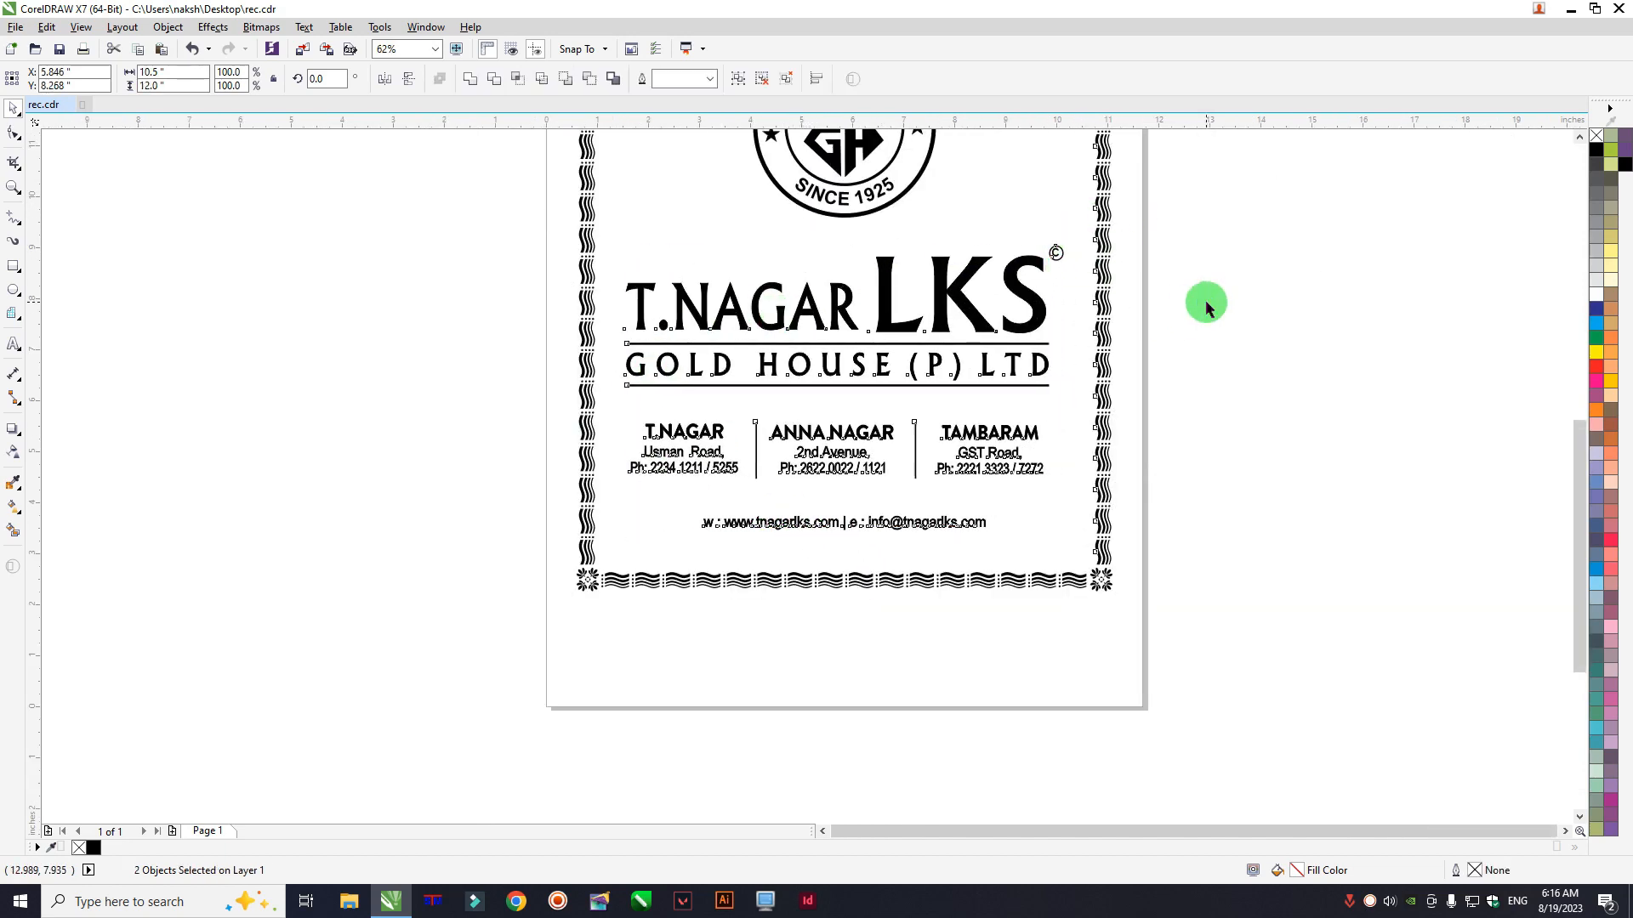
# Step: Undo the text group's placement, the emblem's centring, and the deletion of the reference photo
pyautogui.scroll(-2, 806, 317)
pyautogui.scroll(3, 844, 360)
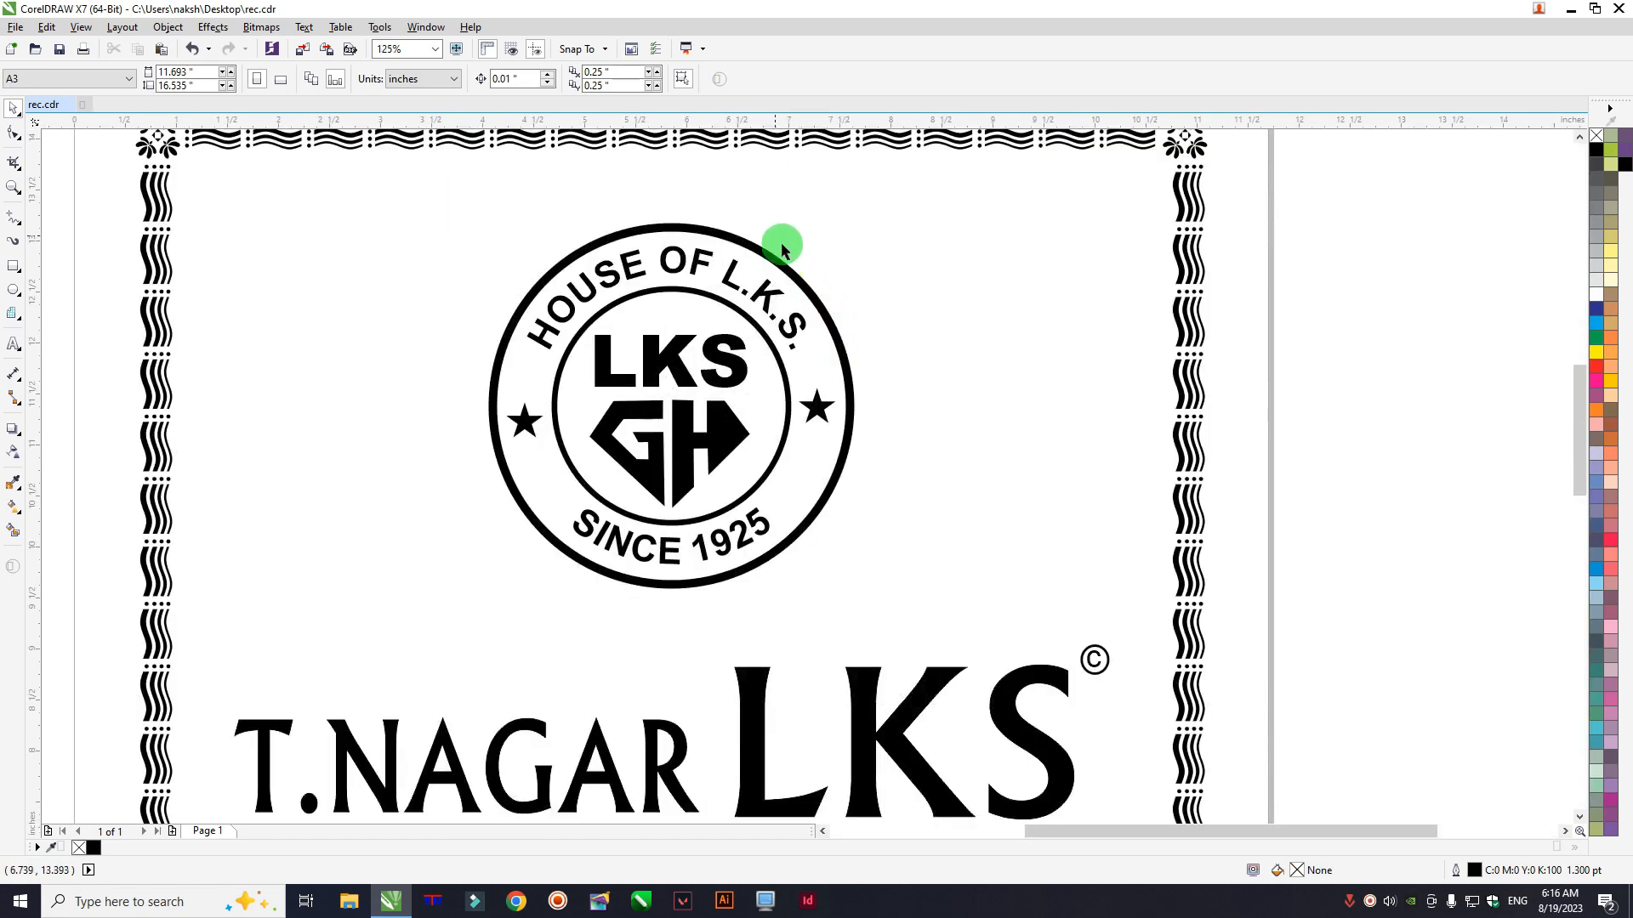
pyautogui.scroll(-1, 765, 268)
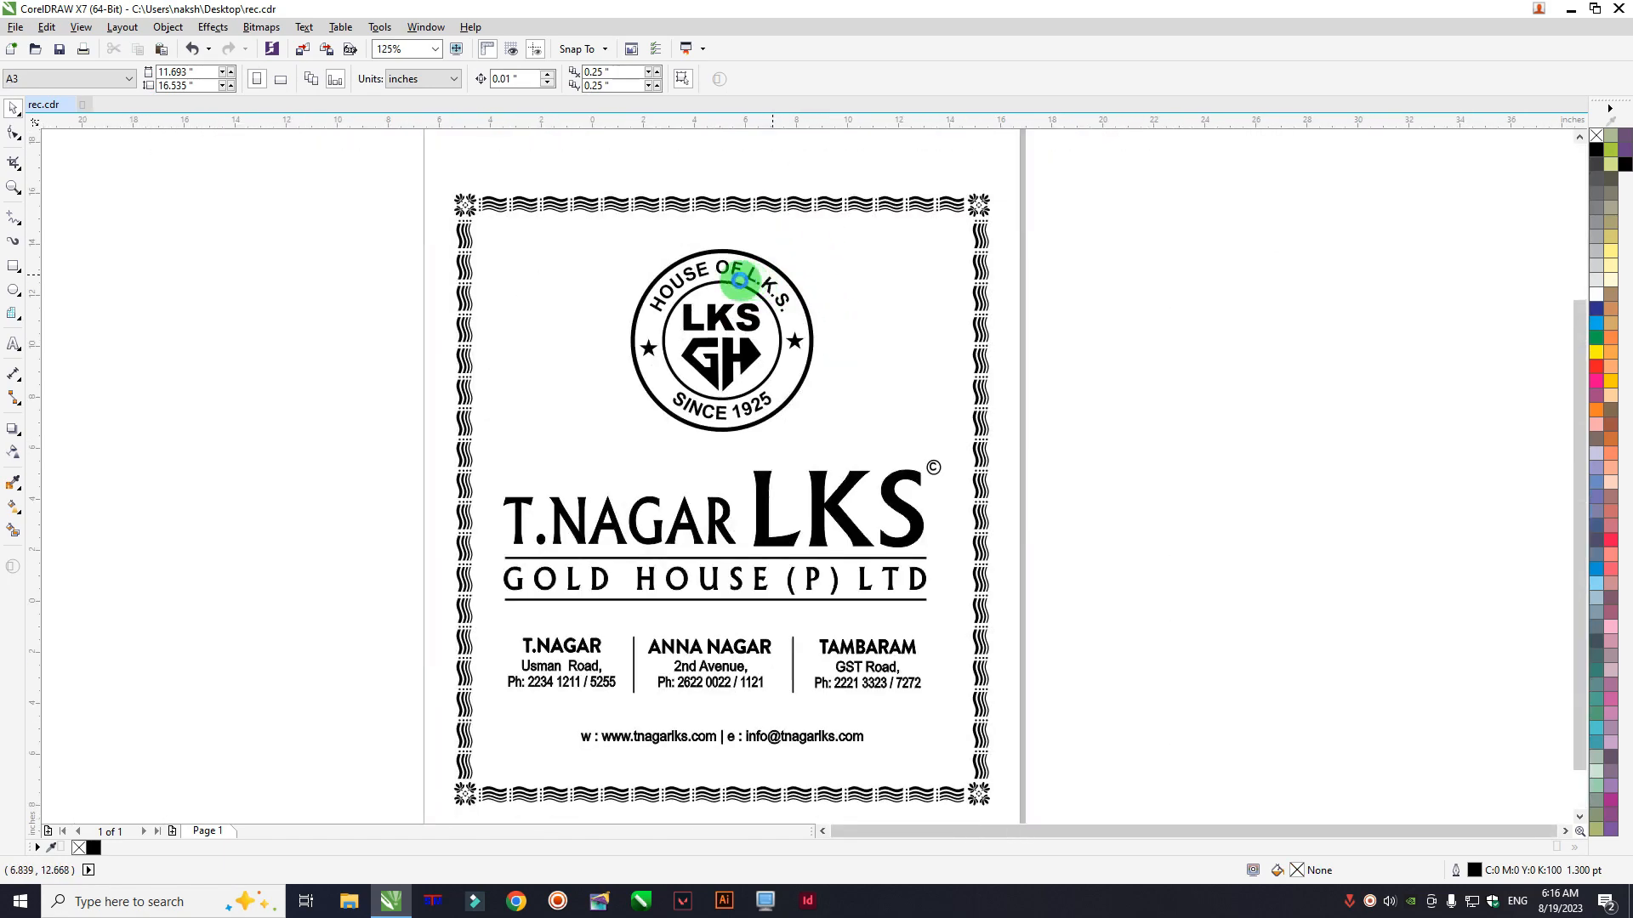
pyautogui.scroll(-2, 739, 280)
pyautogui.hotkey('ctrl', 'z')
pyautogui.hotkey('ctrl', 'z')
pyautogui.hotkey('ctrl', 'z')
pyautogui.hotkey('ctrl', 'z')
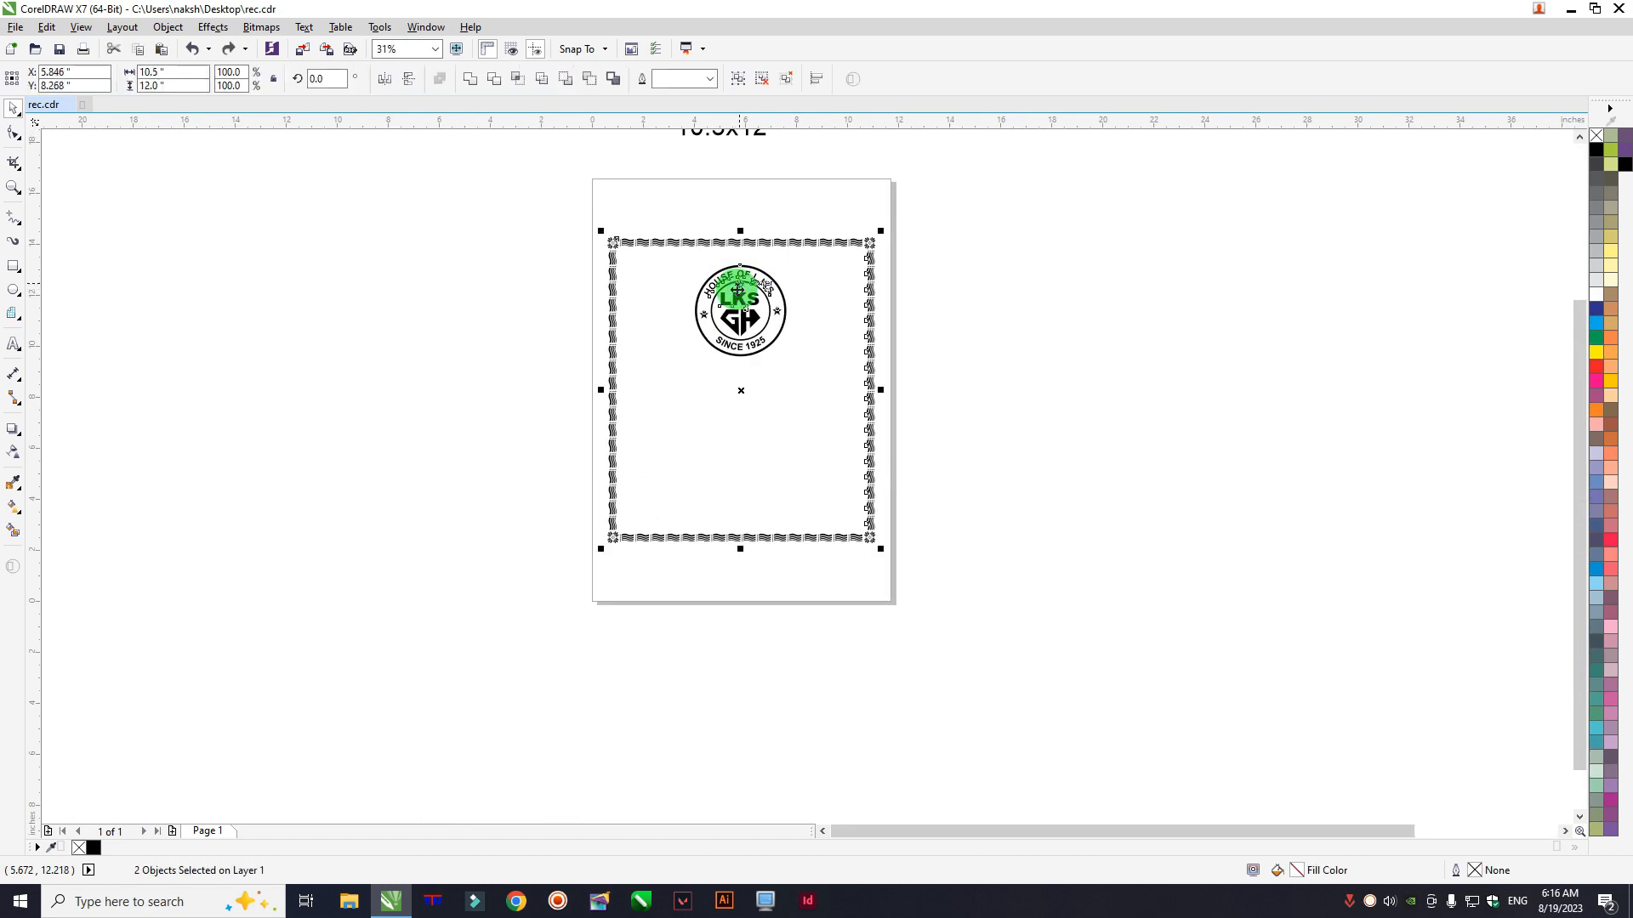
pyautogui.hotkey('ctrl', 'z')
pyautogui.scroll(3, 729, 420)
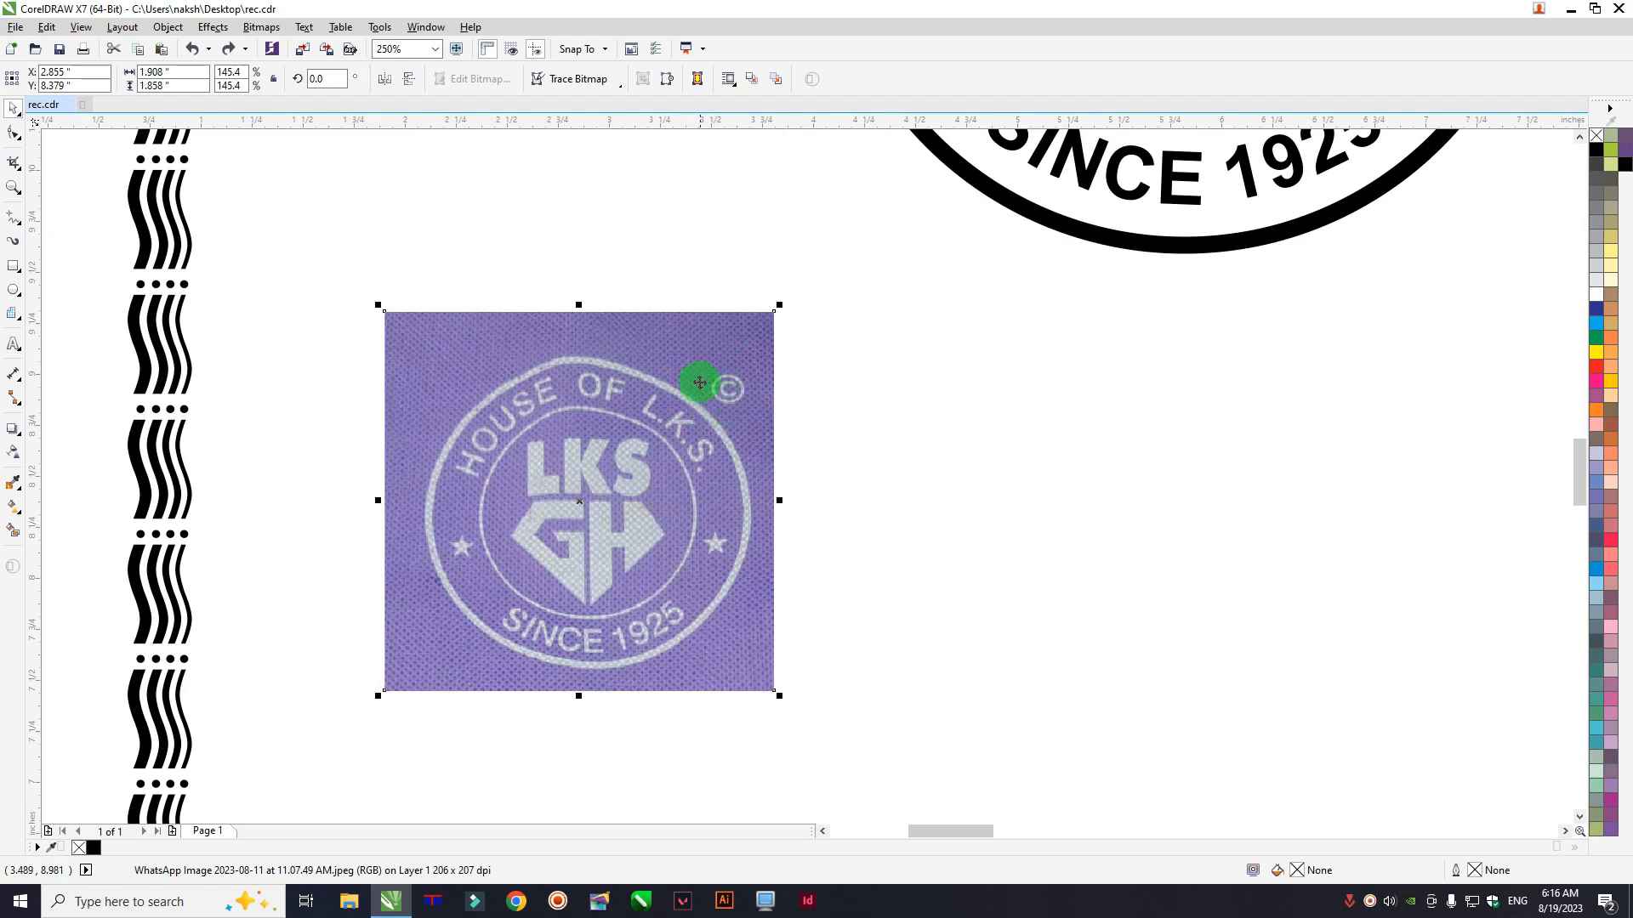
# Step: Move the reference photo off the page and centre the emblem horizontally within the decorative border
pyautogui.scroll(-3, 620, 375)
pyautogui.click(669, 396)
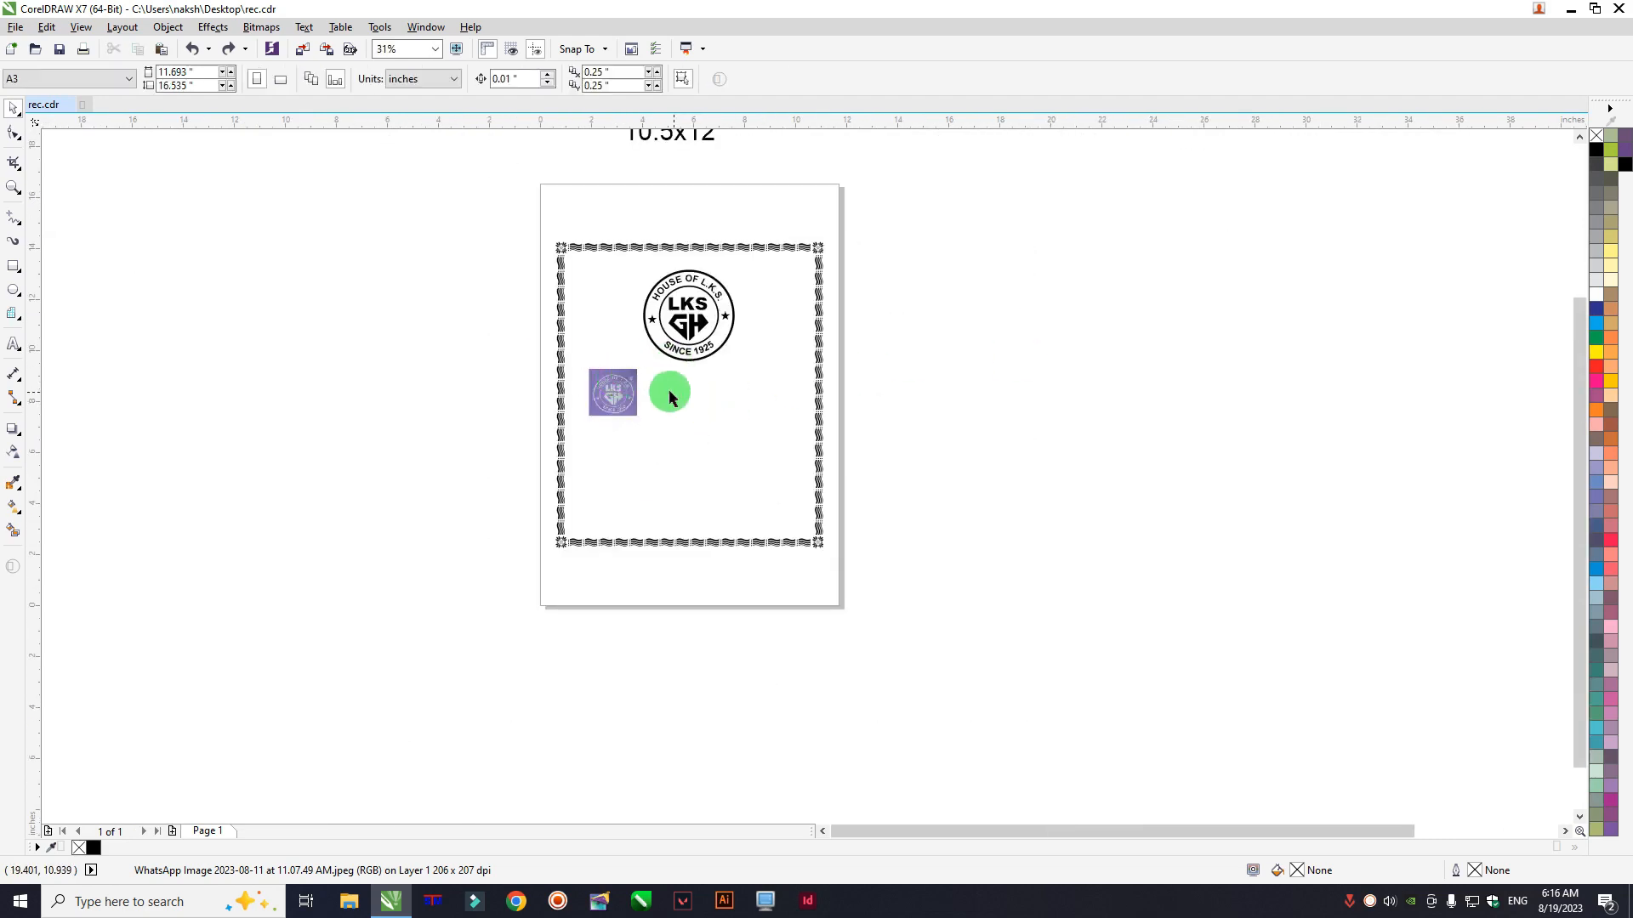
pyautogui.moveTo(630, 393); pyautogui.dragTo(925, 344)
pyautogui.click(714, 281)
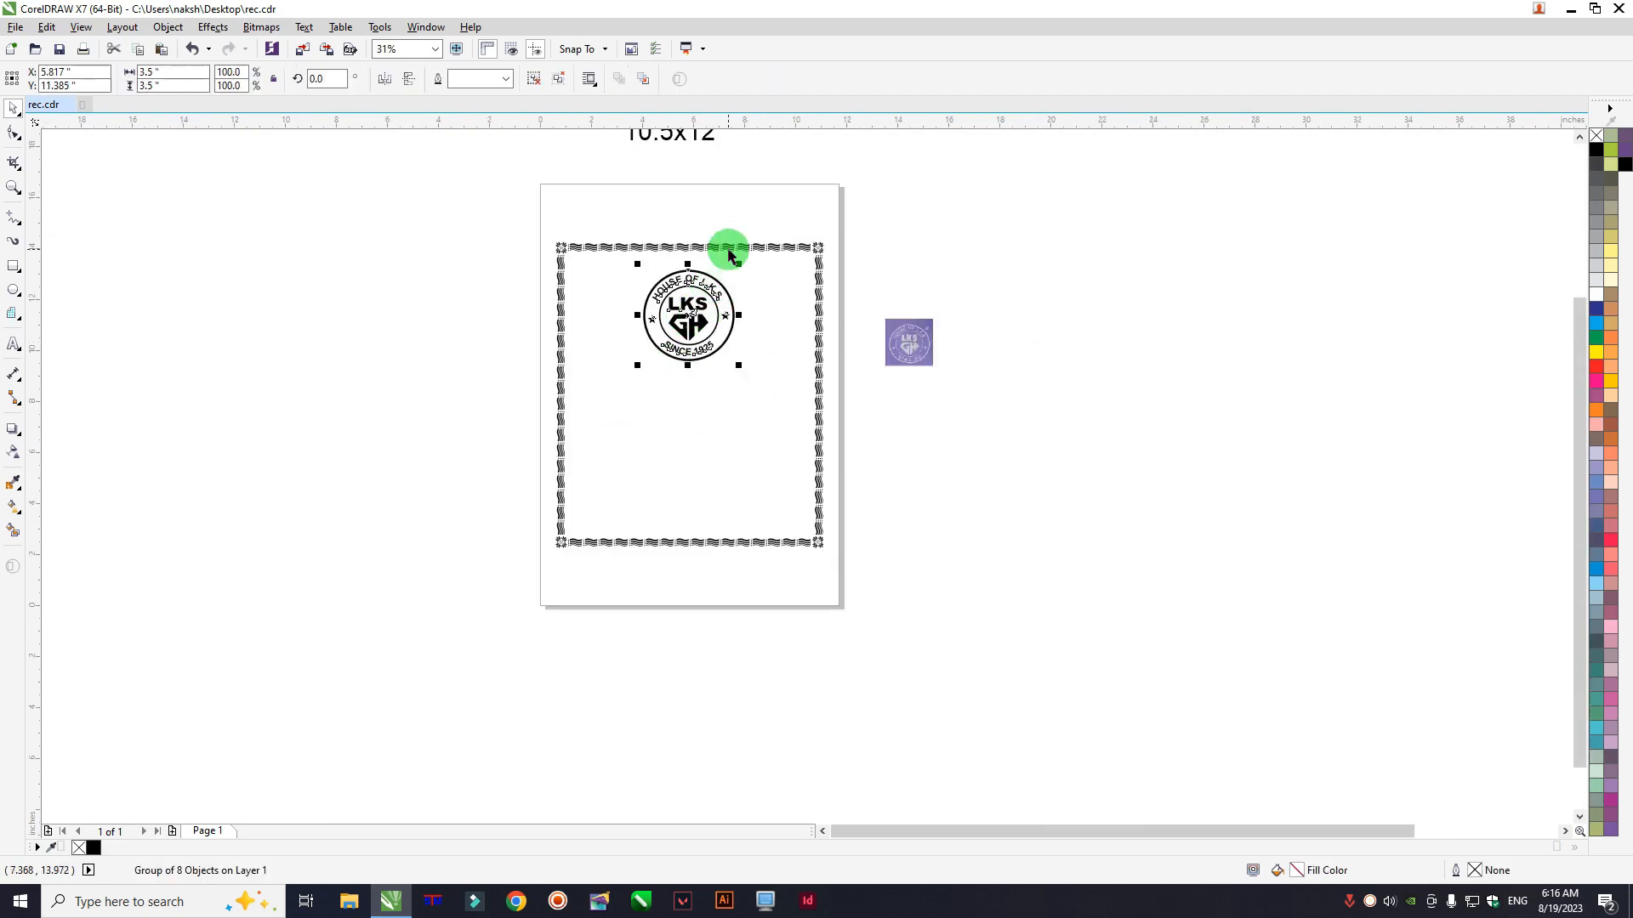
pyautogui.keyDown('shift'); pyautogui.click(728, 250); pyautogui.keyUp('shift')
pyautogui.press('c')
pyautogui.click(963, 288)
# Step: Move the T.NAGAR LKS Gold House text group inside the border below the emblem and centre it horizontally with the border
pyautogui.scroll(-2, 974, 299)
pyautogui.moveTo(1225, 304); pyautogui.dragTo(1003, 427)
pyautogui.moveTo(1065, 364); pyautogui.dragTo(769, 342)
pyautogui.scroll(2, 767, 341)
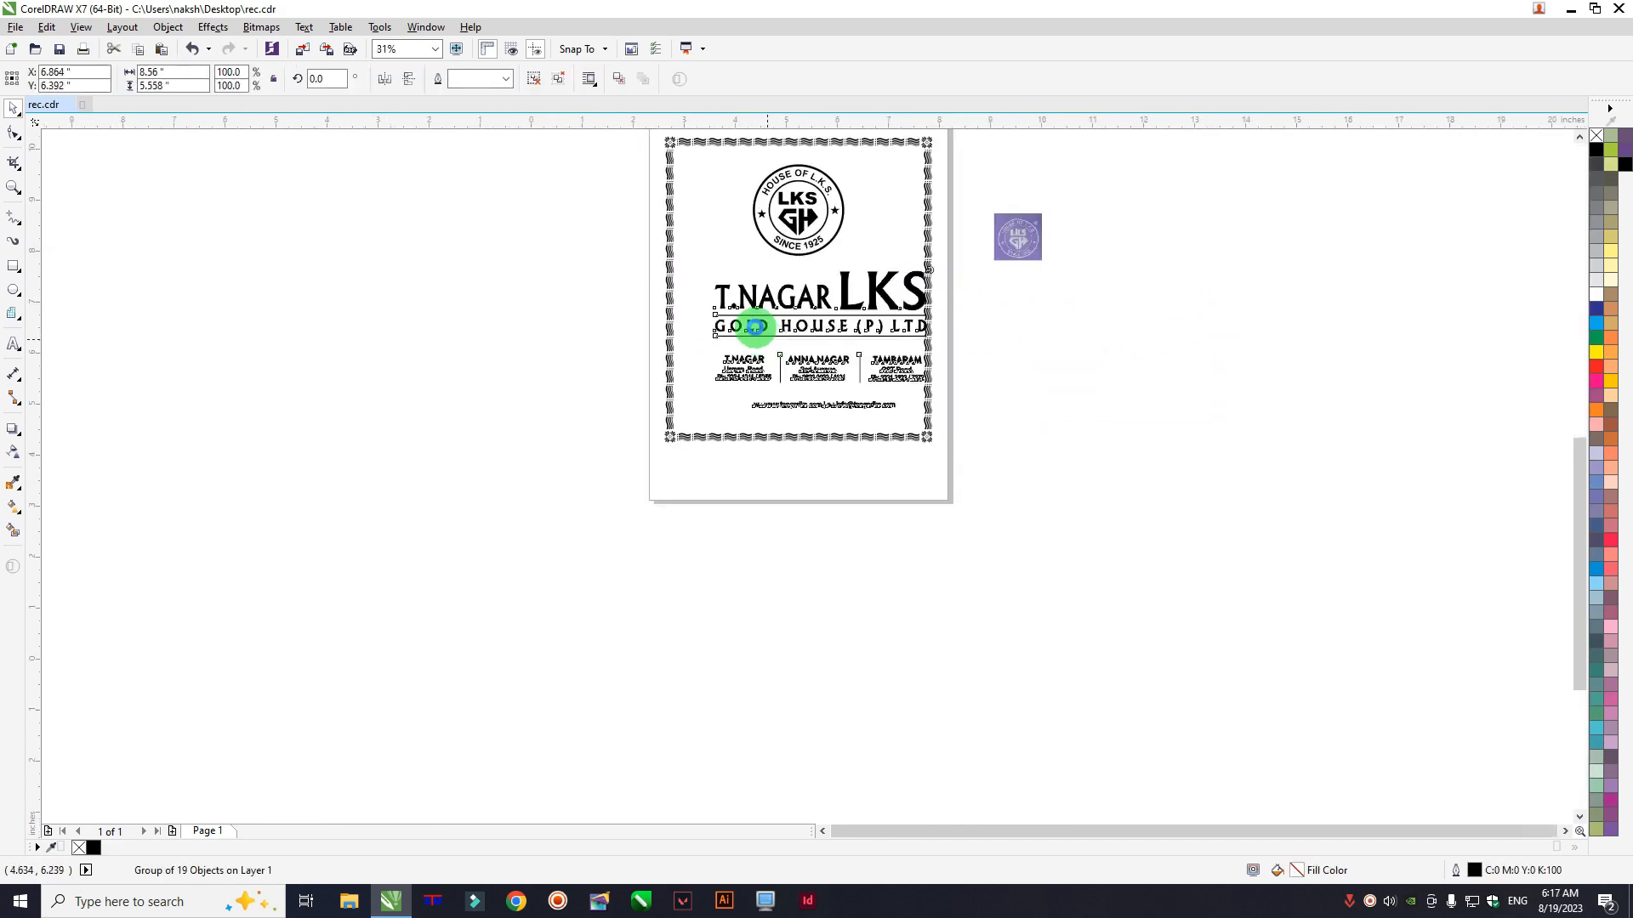
pyautogui.scroll(1, 767, 341)
pyautogui.keyDown('shift'); pyautogui.click(576, 227); pyautogui.keyUp('shift')
pyautogui.press('c')
pyautogui.click(396, 349)
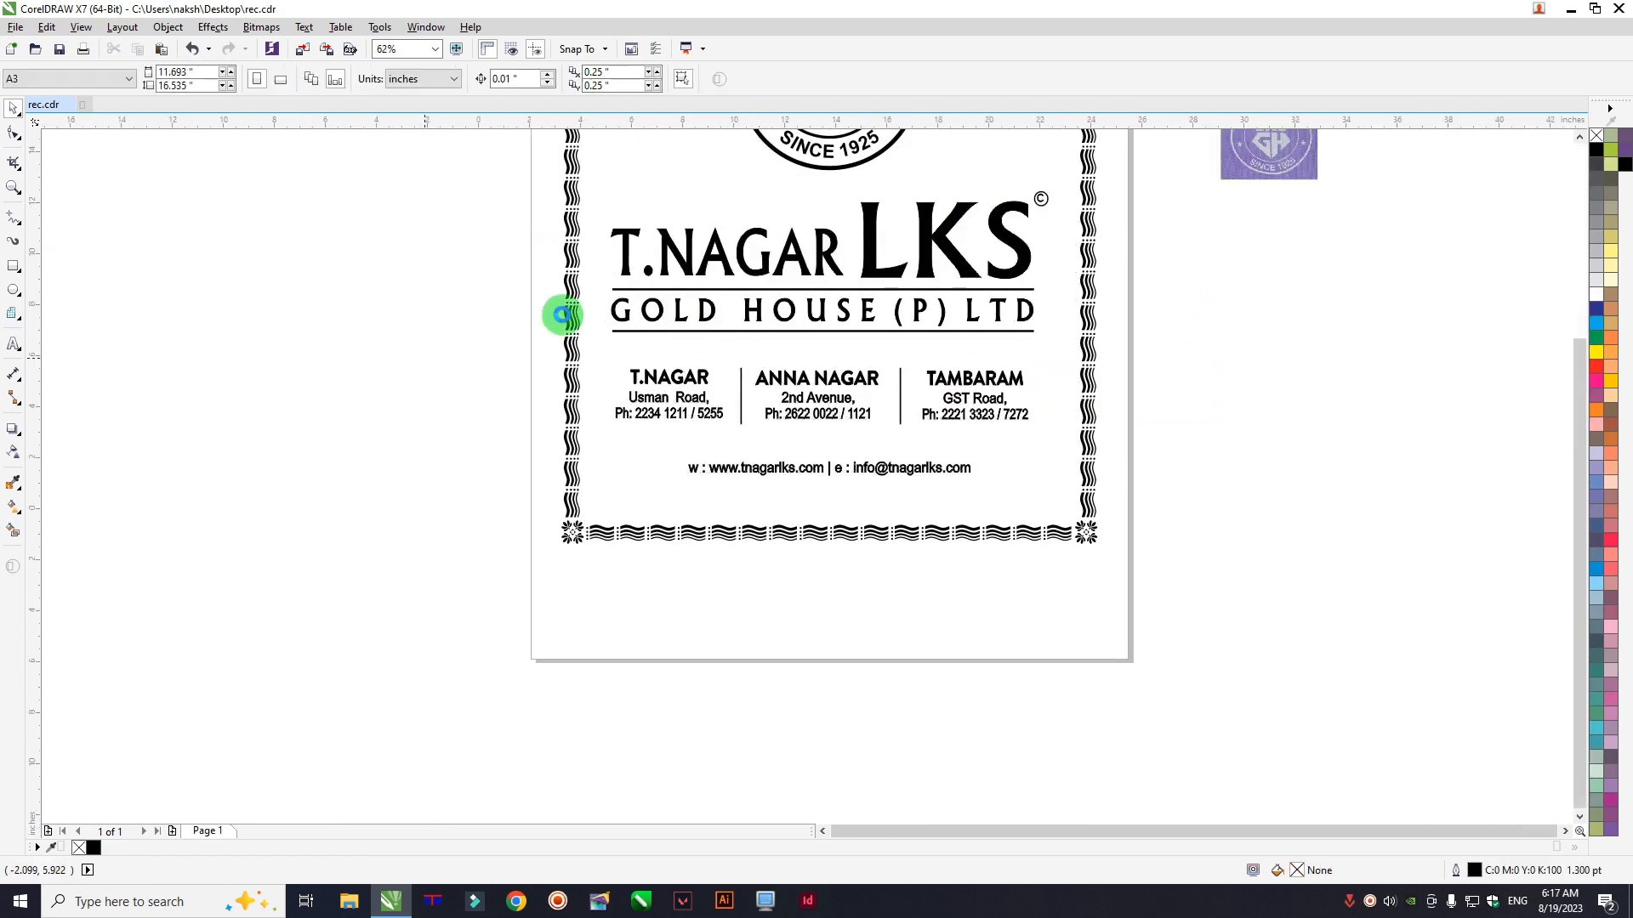
# Step: Nudge the shop text group down by about 0.18 inch to widen the gap below the emblem
pyautogui.scroll(-1, 751, 293)
pyautogui.moveTo(748, 276); pyautogui.dragTo(401, 421)
pyautogui.click(611, 367)
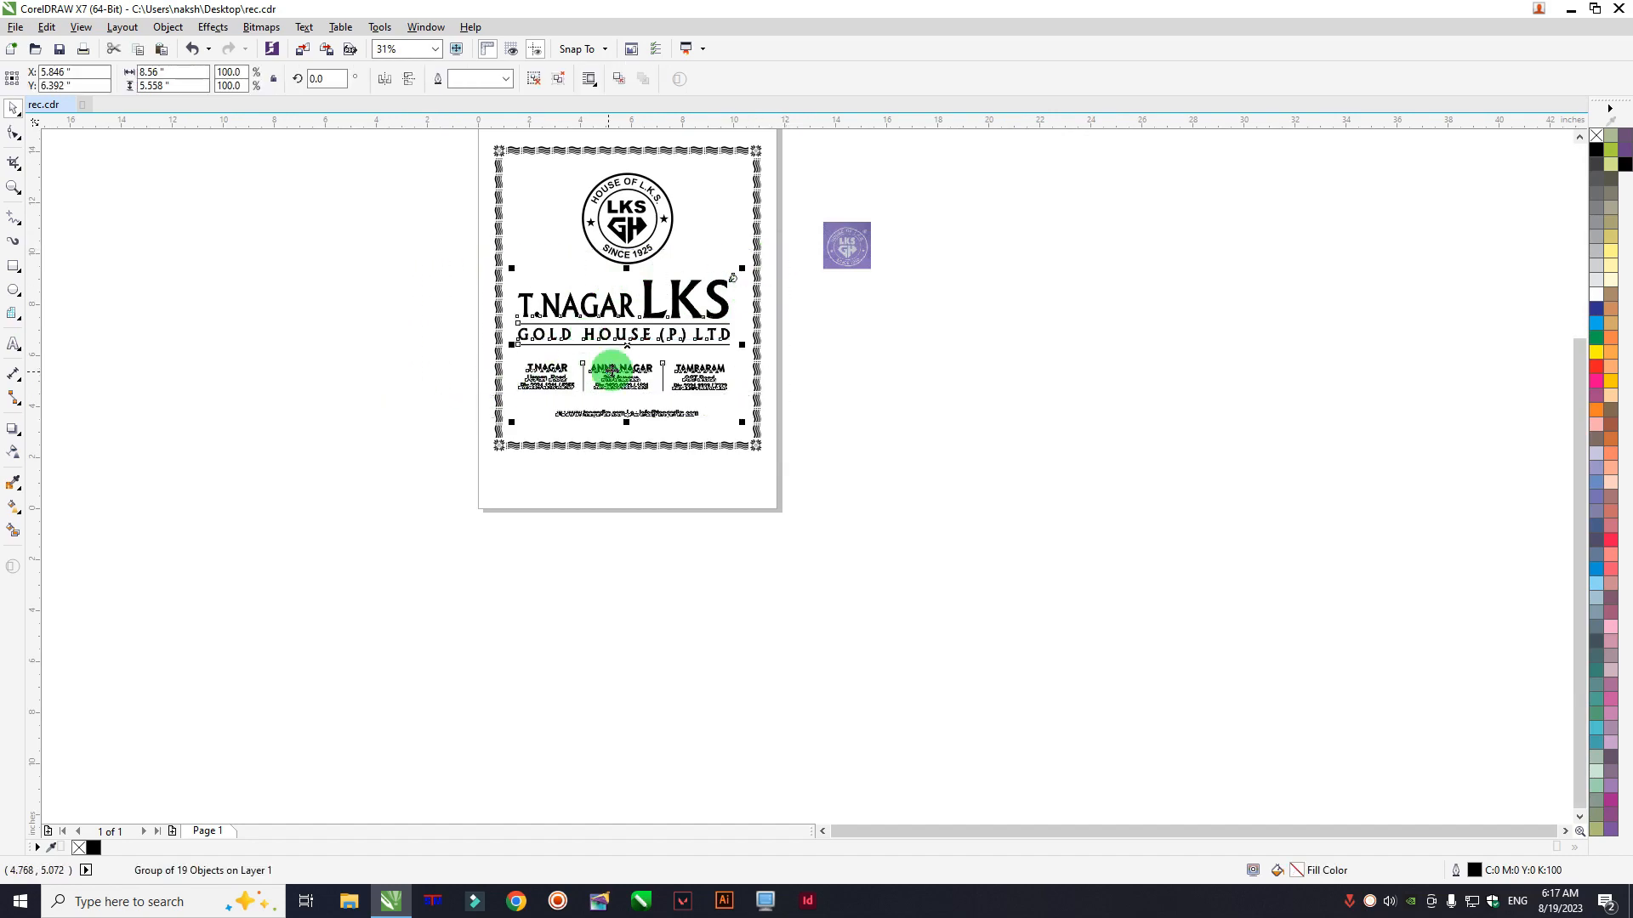
pyautogui.scroll(2, 613, 368)
pyautogui.press('Down')
pyautogui.press('Down')
pyautogui.press('Down')
pyautogui.press('Down')
pyautogui.press('Down')
pyautogui.press('Down')
pyautogui.press('Down')
pyautogui.press('Down')
pyautogui.press('Down')
pyautogui.press('Down')
pyautogui.press('Down')
pyautogui.press('Down')
pyautogui.press('Down')
pyautogui.press('Down')
pyautogui.press('Down')
pyautogui.press('Down')
pyautogui.press('Down')
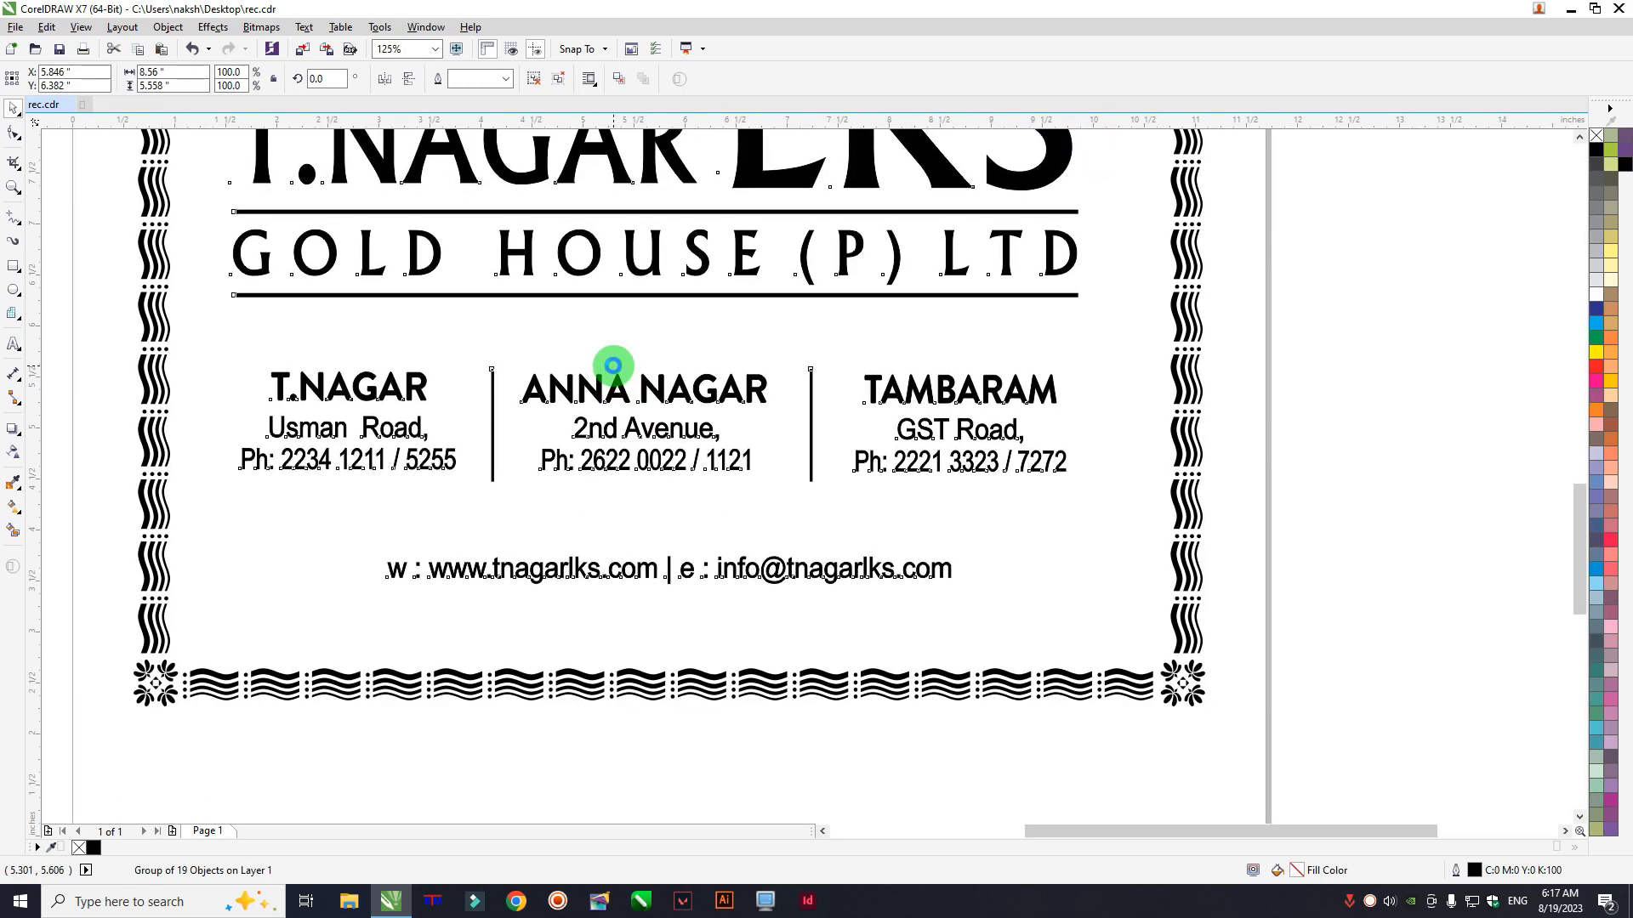
pyautogui.scroll(-2, 670, 426)
pyautogui.scroll(1, 668, 246)
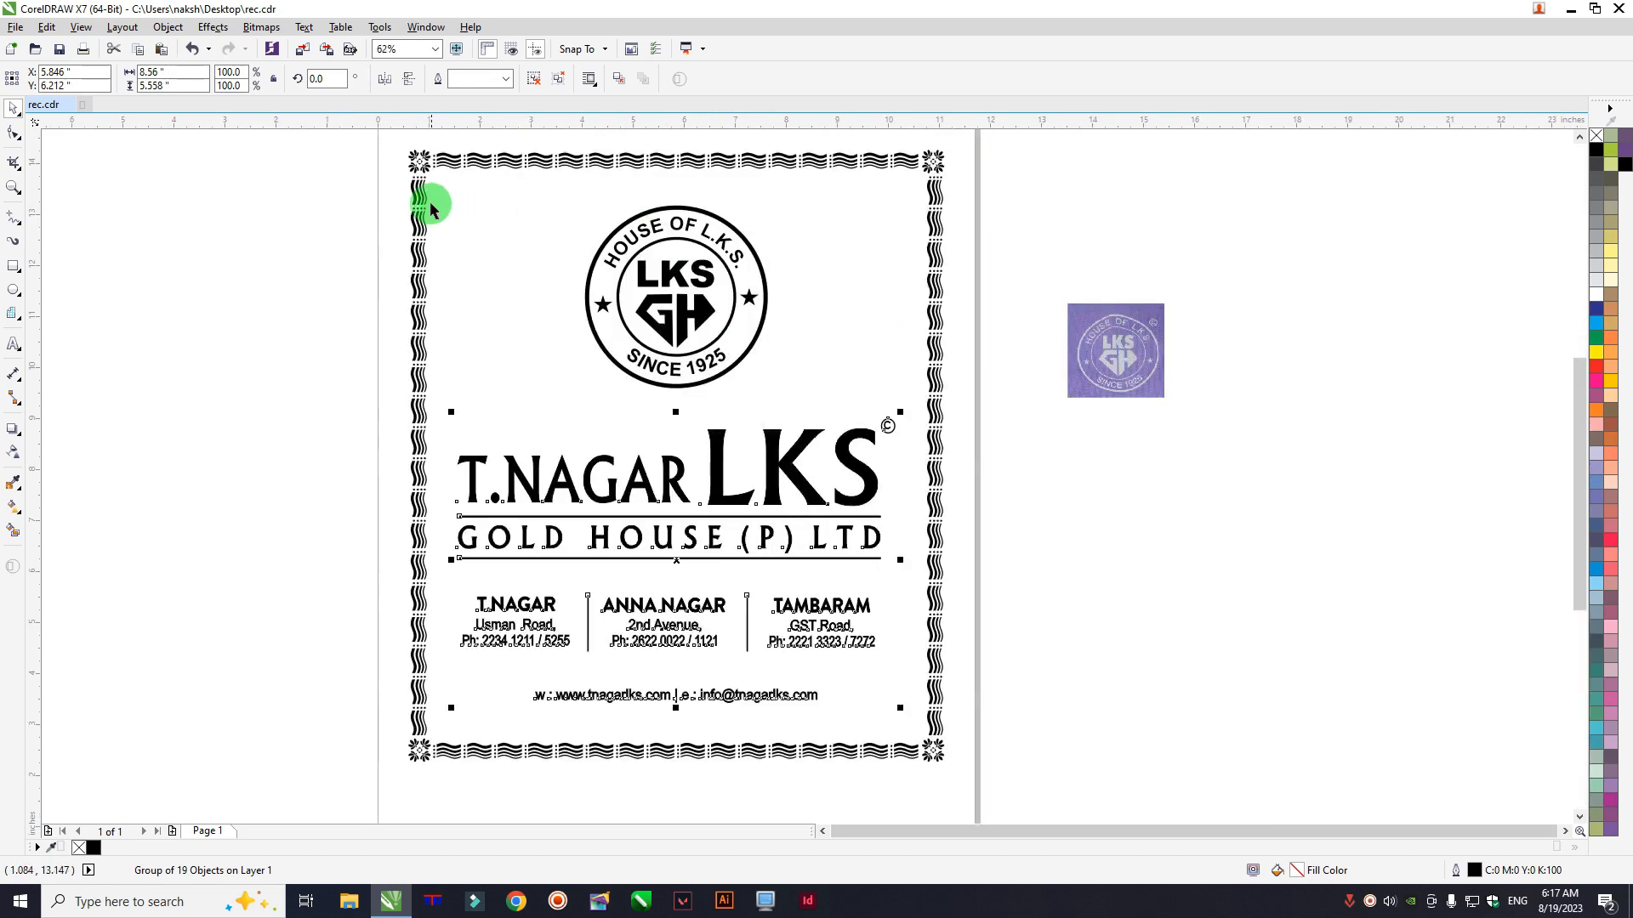
# Step: Try the emblem group slightly lower inside the border and nudge it back up
pyautogui.moveTo(327, 153); pyautogui.dragTo(825, 393)
pyautogui.press('Down')
pyautogui.press('Down')
pyautogui.press('Down')
pyautogui.press('Down')
pyautogui.press('Down')
pyautogui.press('Down')
pyautogui.press('Down')
pyautogui.press('Down')
pyautogui.press('Down')
pyautogui.press('Down')
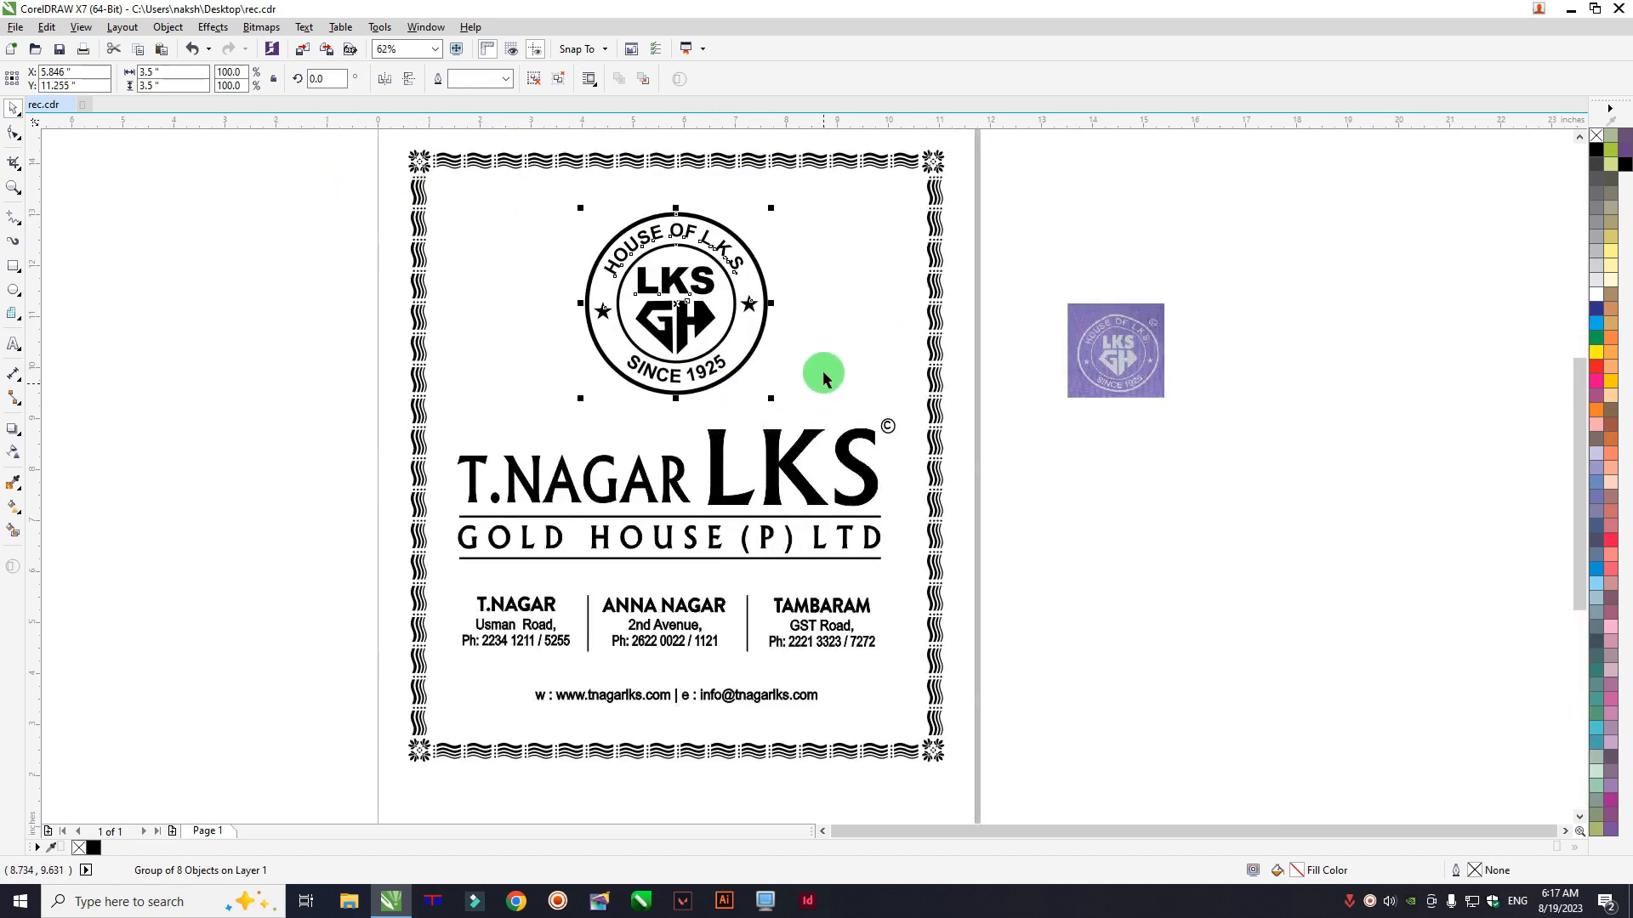
pyautogui.press('Up')
pyautogui.press('Up')
pyautogui.press('Up')
pyautogui.press('Up')
pyautogui.press('Up')
pyautogui.press('Up')
pyautogui.press('Up')
pyautogui.click(788, 204)
# Step: Draw a circle about 0.45 inch in diameter just outside the emblem's upper right edge
pyautogui.scroll(2, 787, 204)
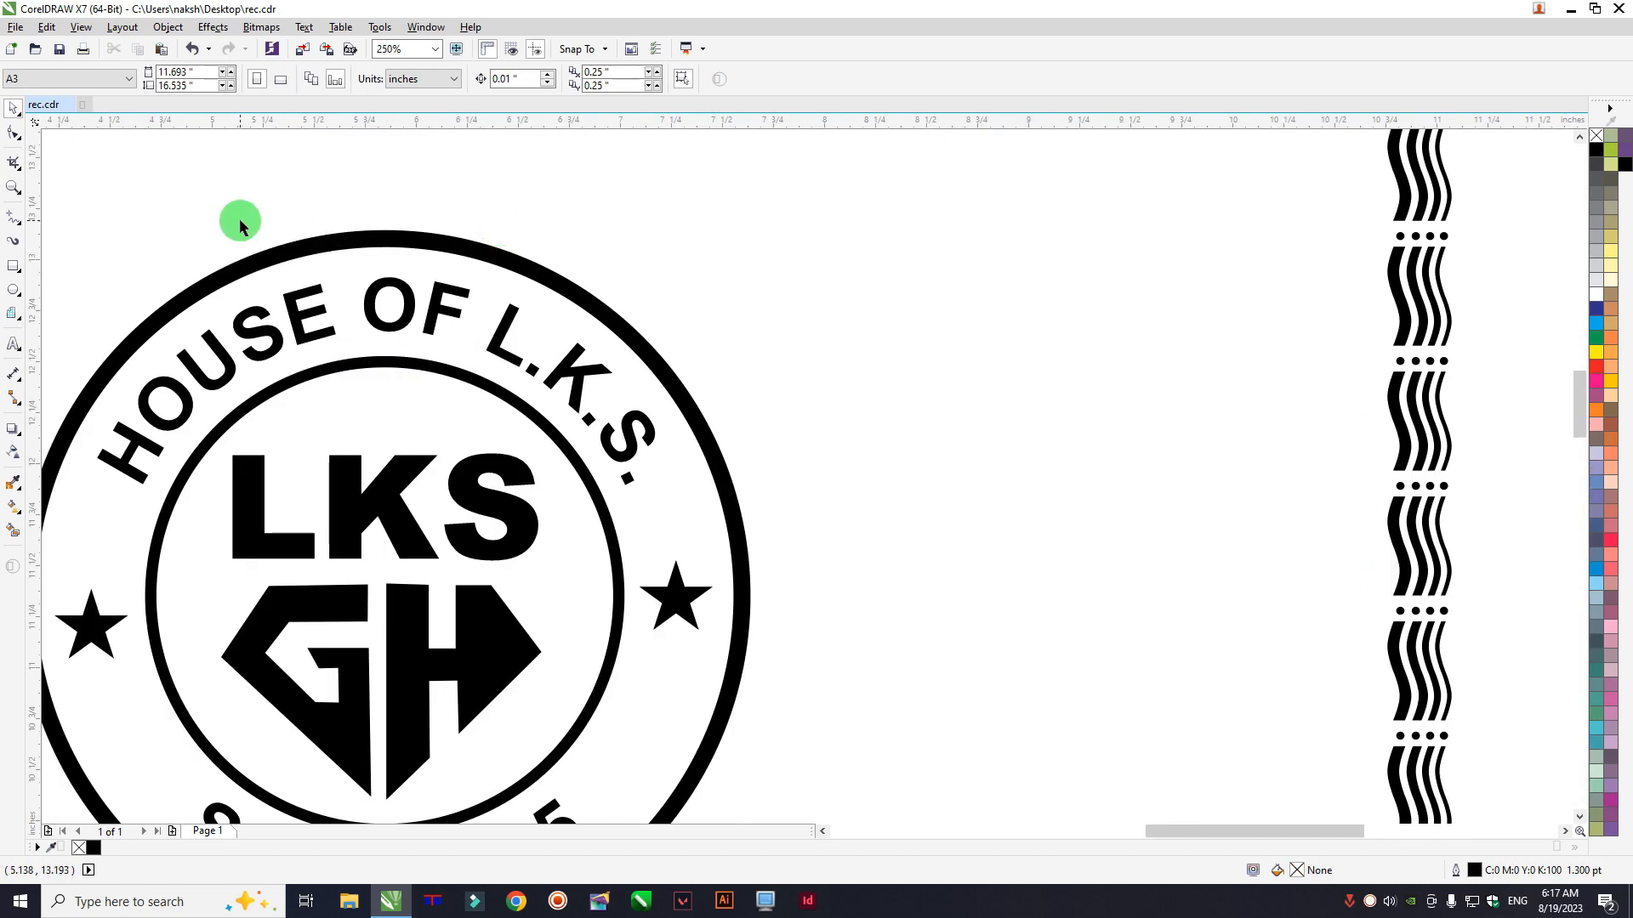
pyautogui.click(13, 289)
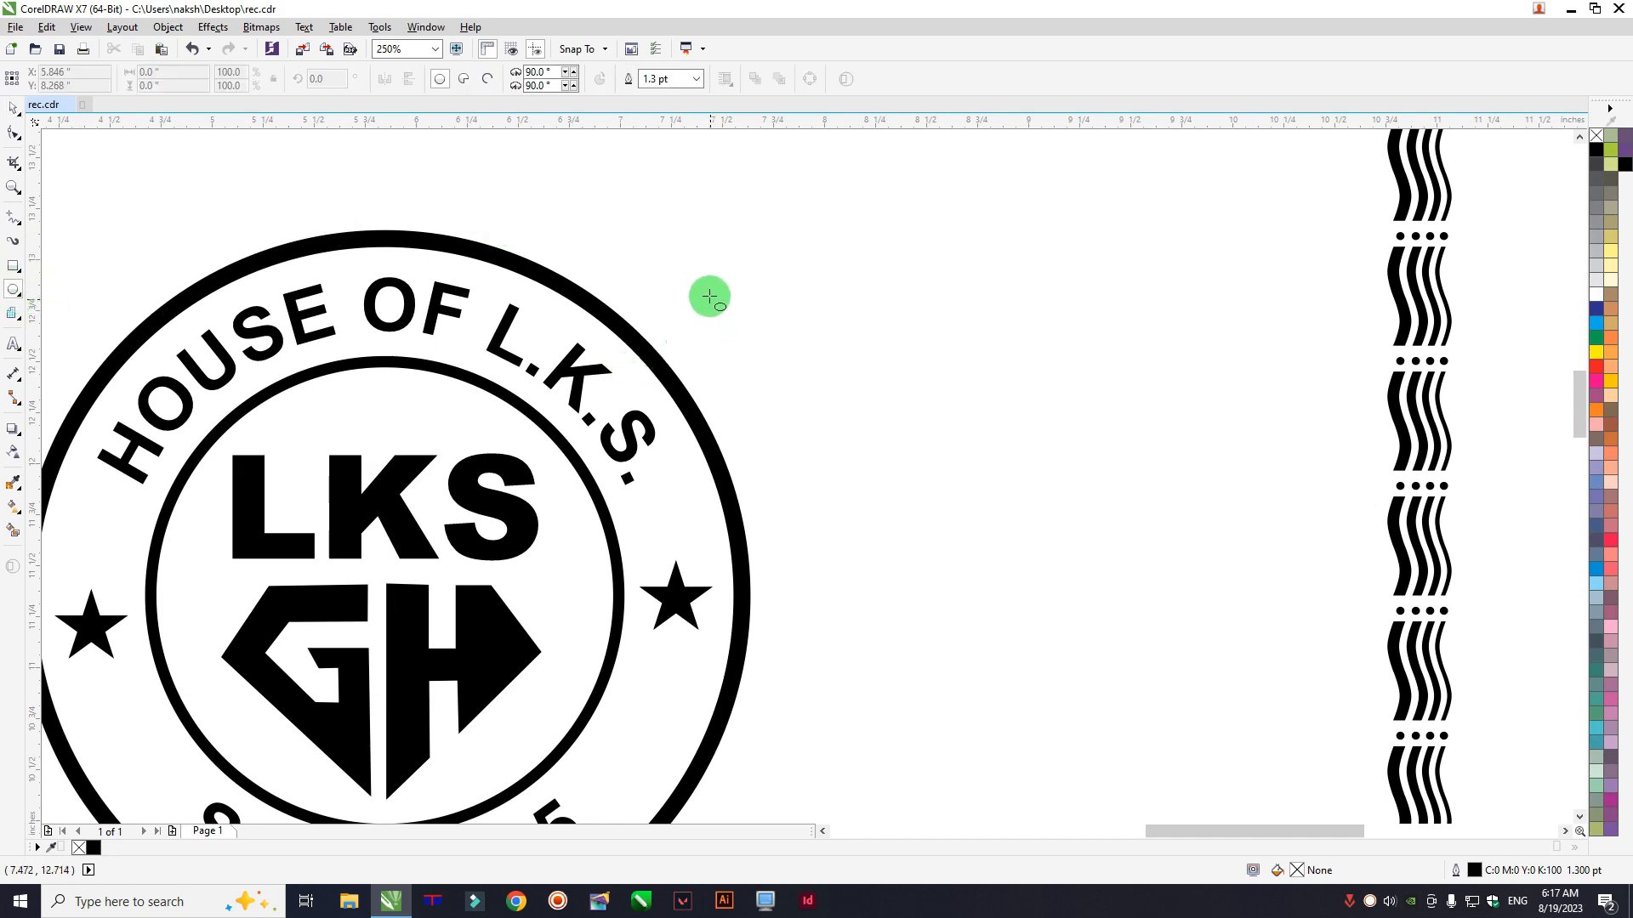
pyautogui.moveTo(706, 288); pyautogui.dragTo(767, 378)
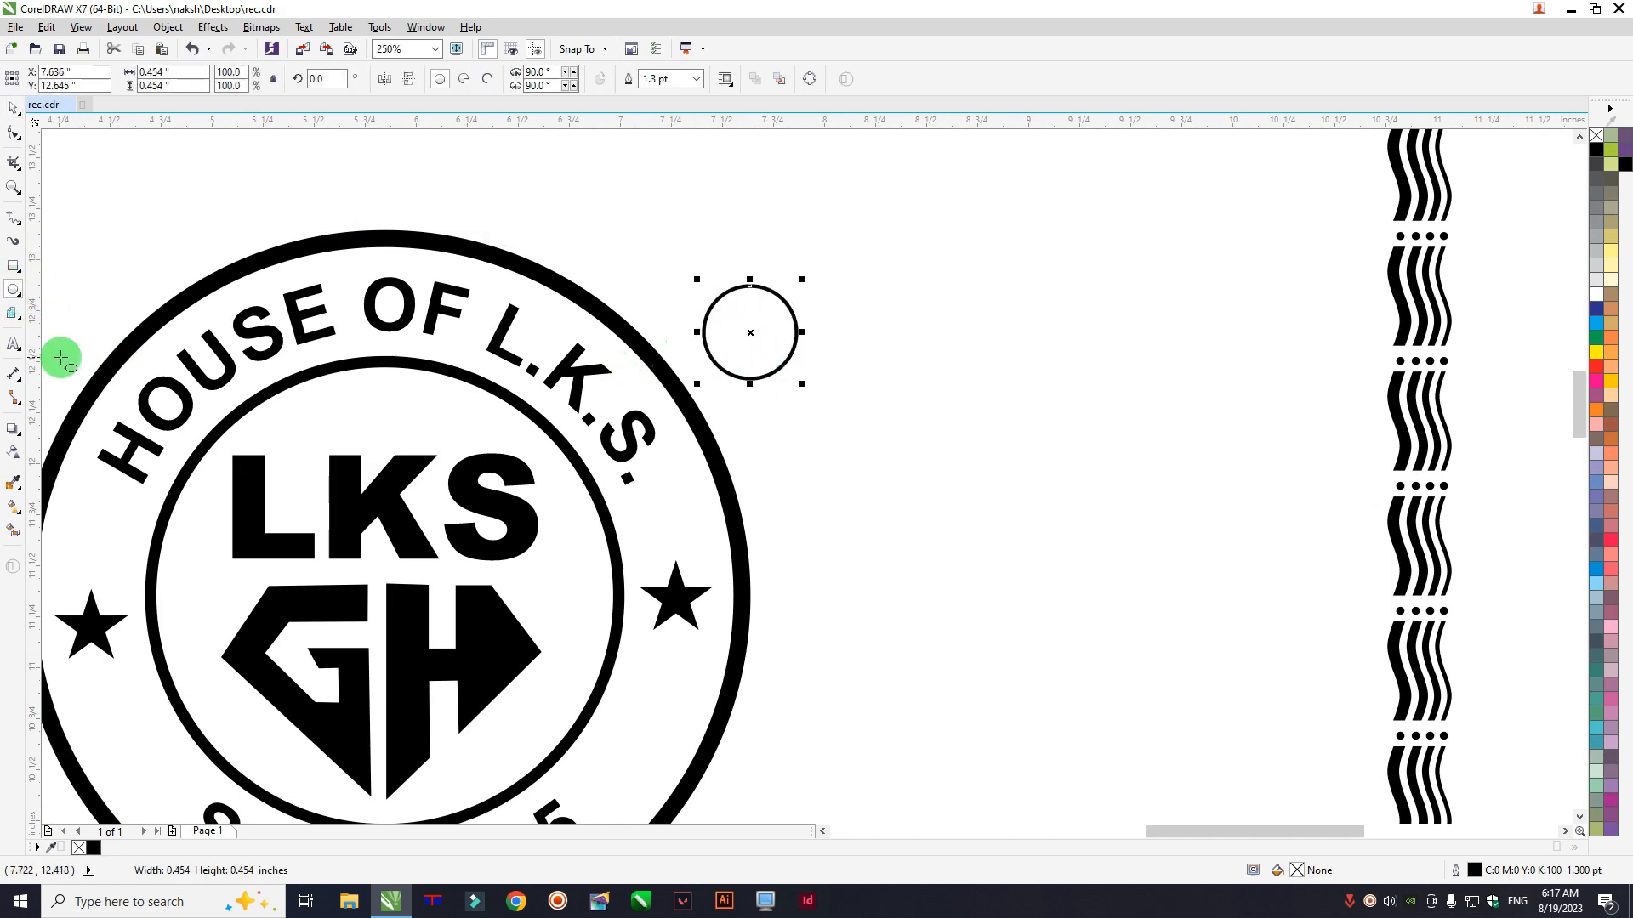
# Step: Add a letter C in Arial near the small circle, enlarge it to about 27 pt and make it bold
pyautogui.click(14, 344)
pyautogui.click(805, 423)
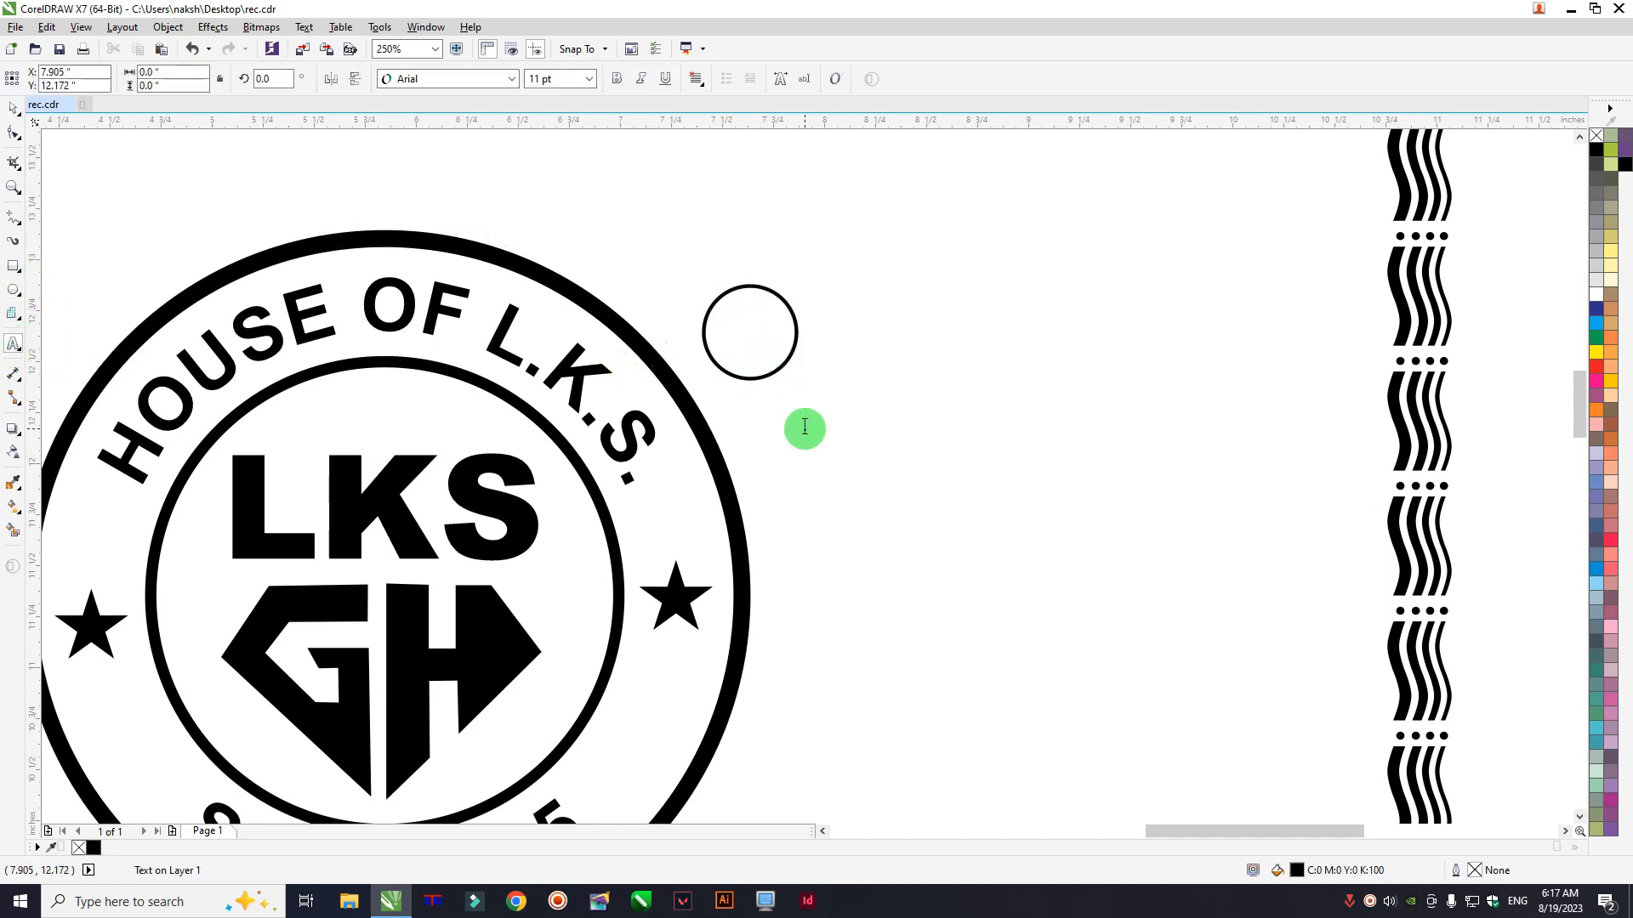
pyautogui.write('c')
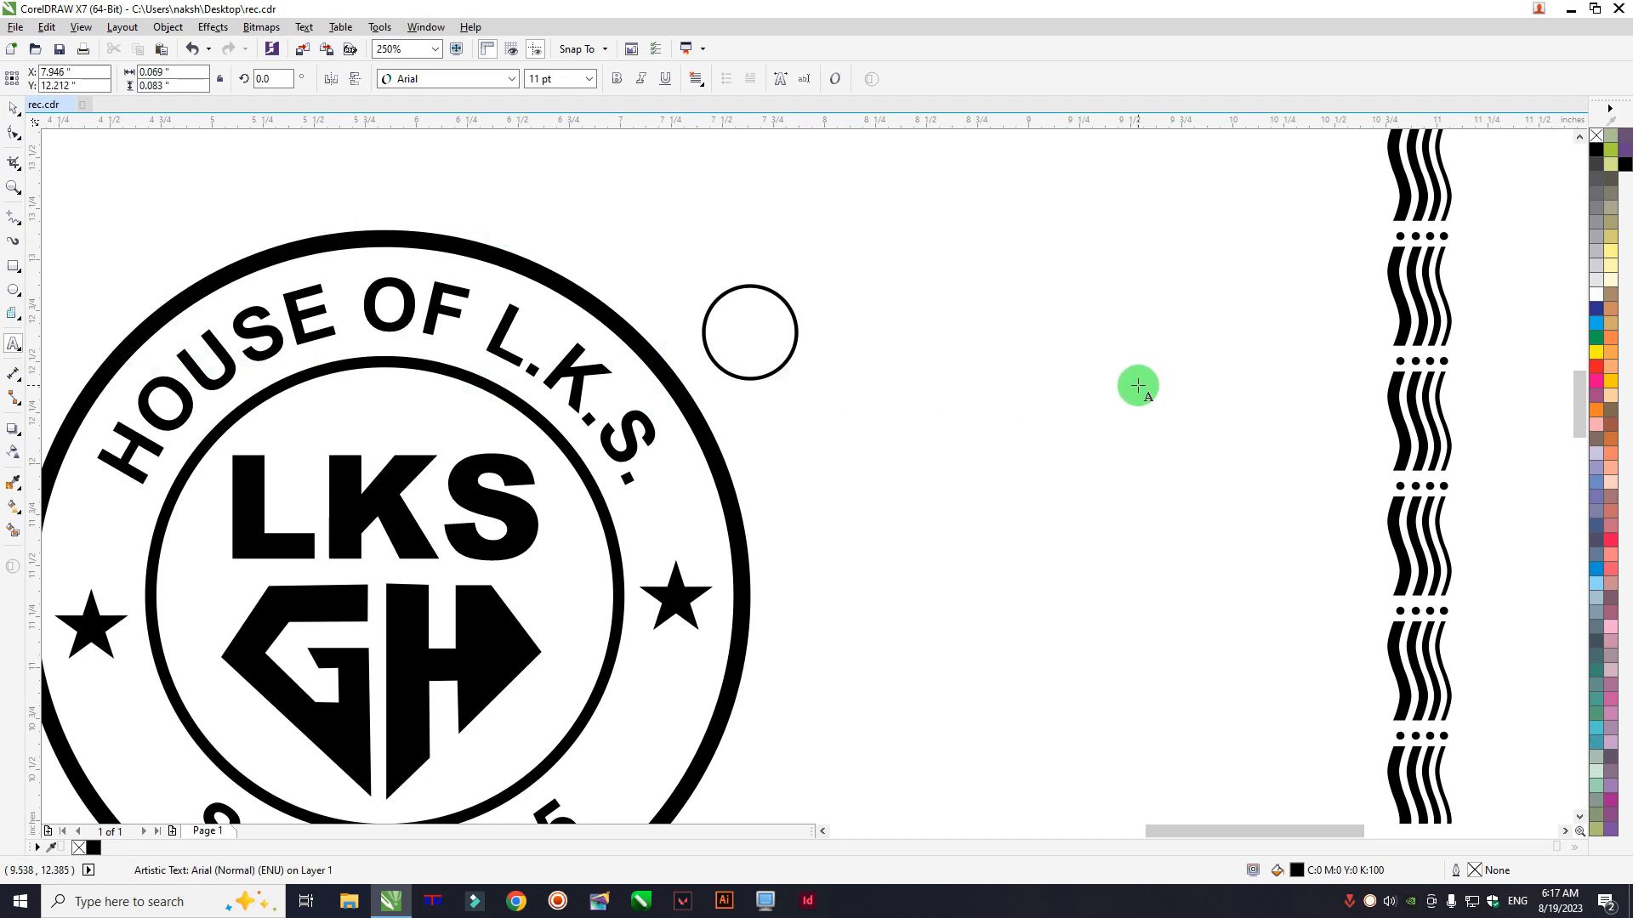
pyautogui.click(14, 108)
pyautogui.moveTo(830, 403); pyautogui.dragTo(861, 367)
pyautogui.click(618, 78)
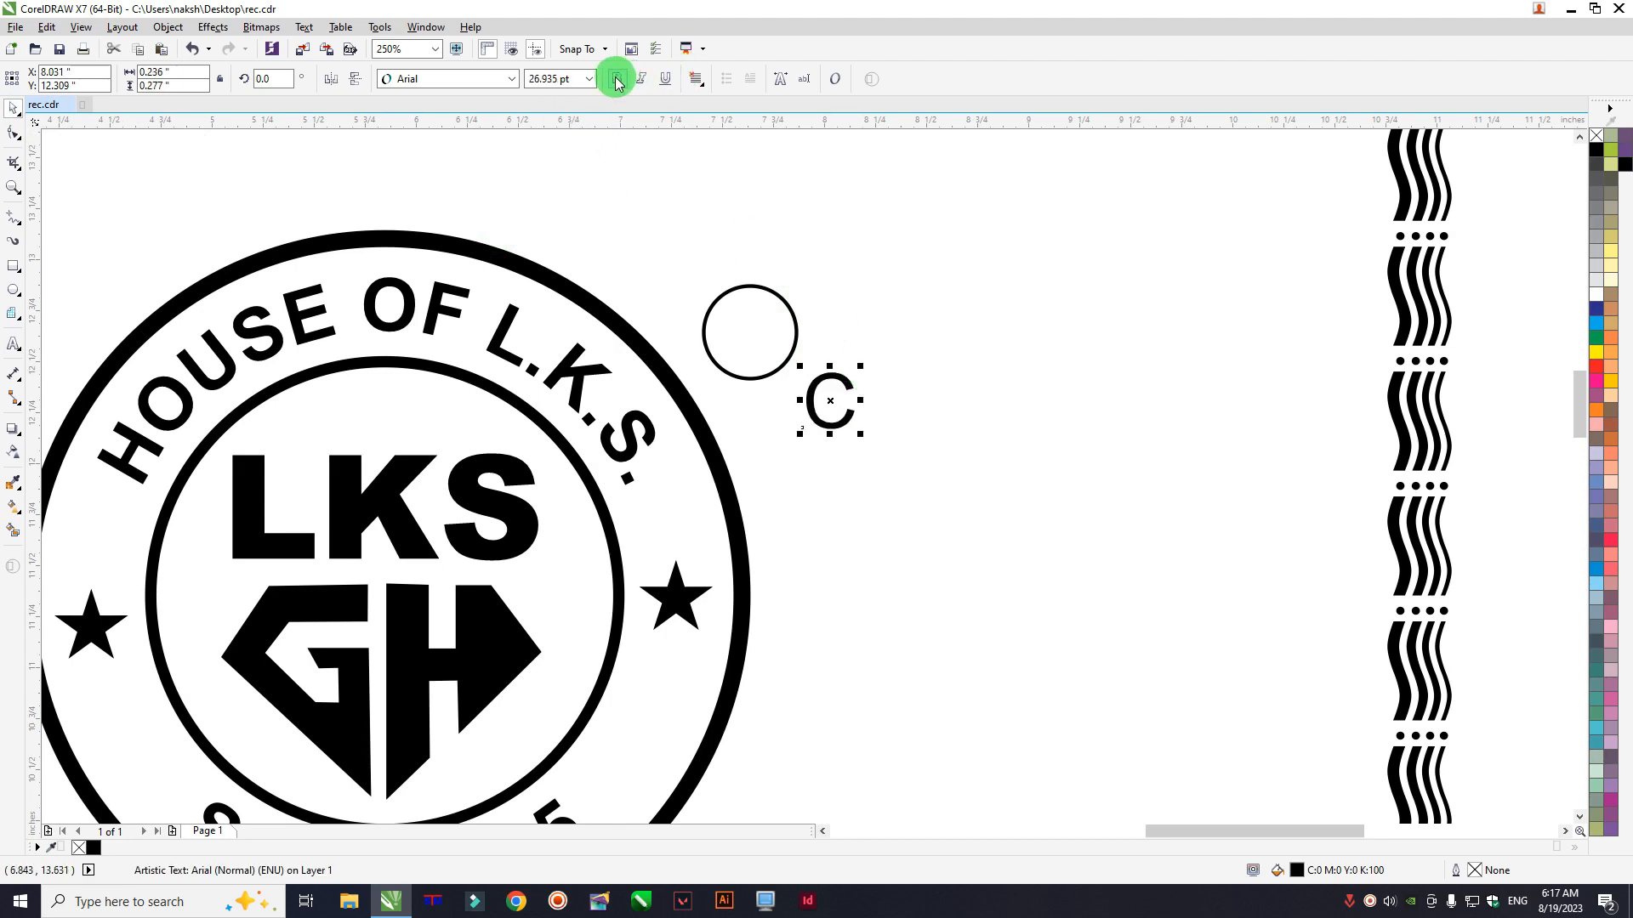
# Step: Centre the letter C horizontally and vertically inside the small circle
pyautogui.keyDown('shift'); pyautogui.click(748, 295); pyautogui.keyUp('shift')
pyautogui.press('c')
pyautogui.press('e')
pyautogui.click(911, 247)
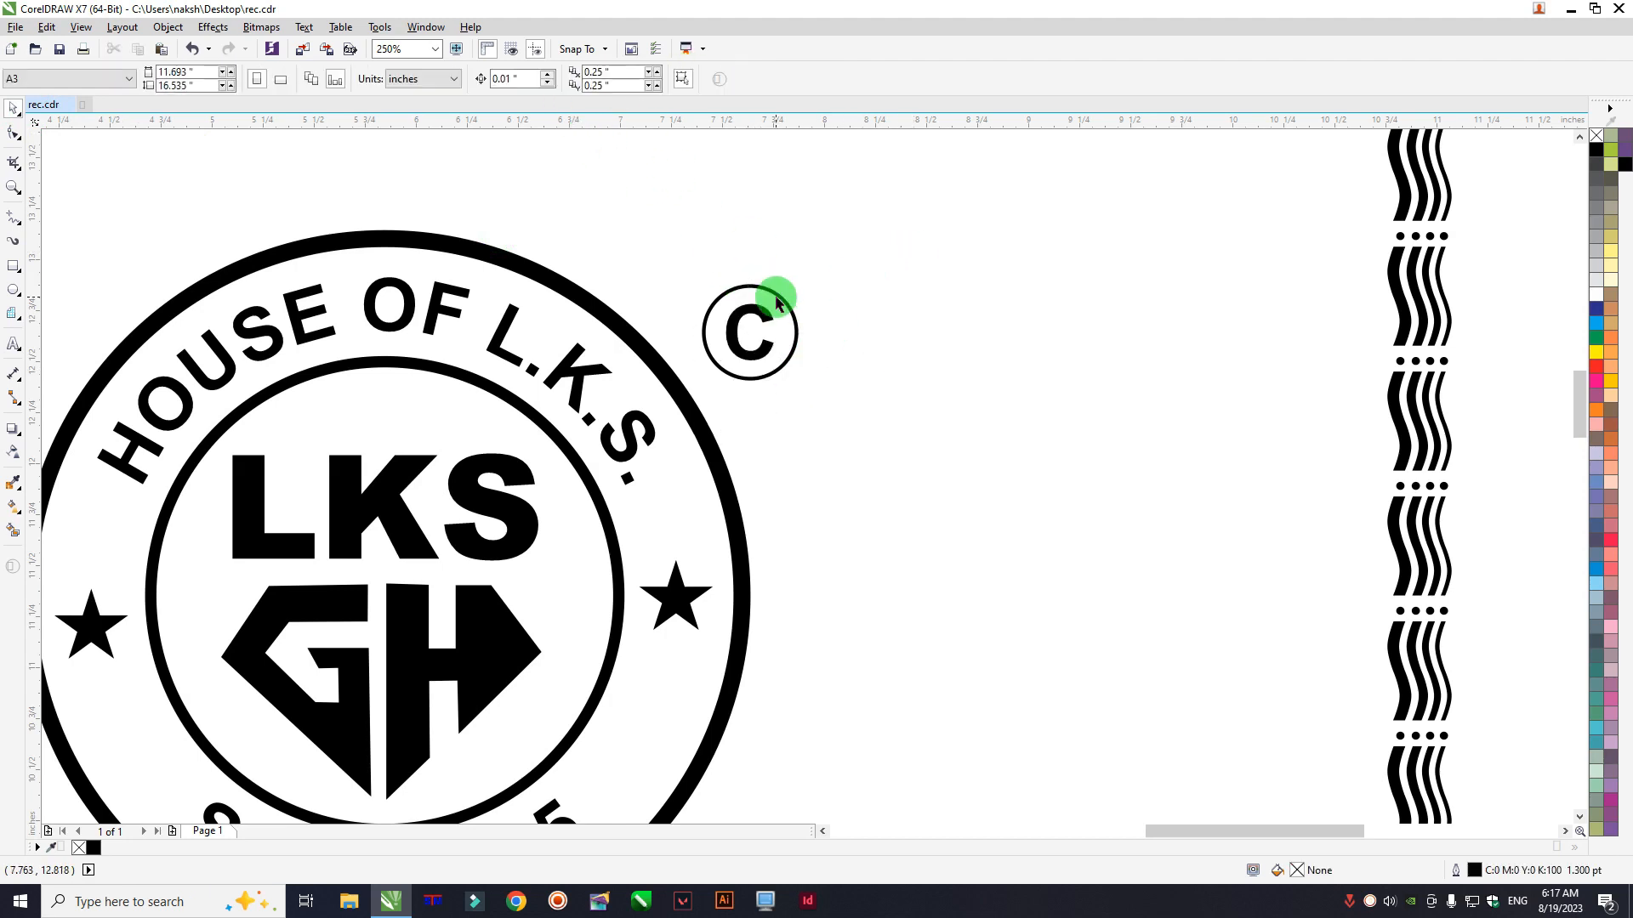
# Step: Scale the copyright circle down to about 94% and set its outline width to 2.5 pt
pyautogui.click(774, 295)
pyautogui.scroll(2, 775, 295)
pyautogui.moveTo(860, 252); pyautogui.dragTo(866, 263)
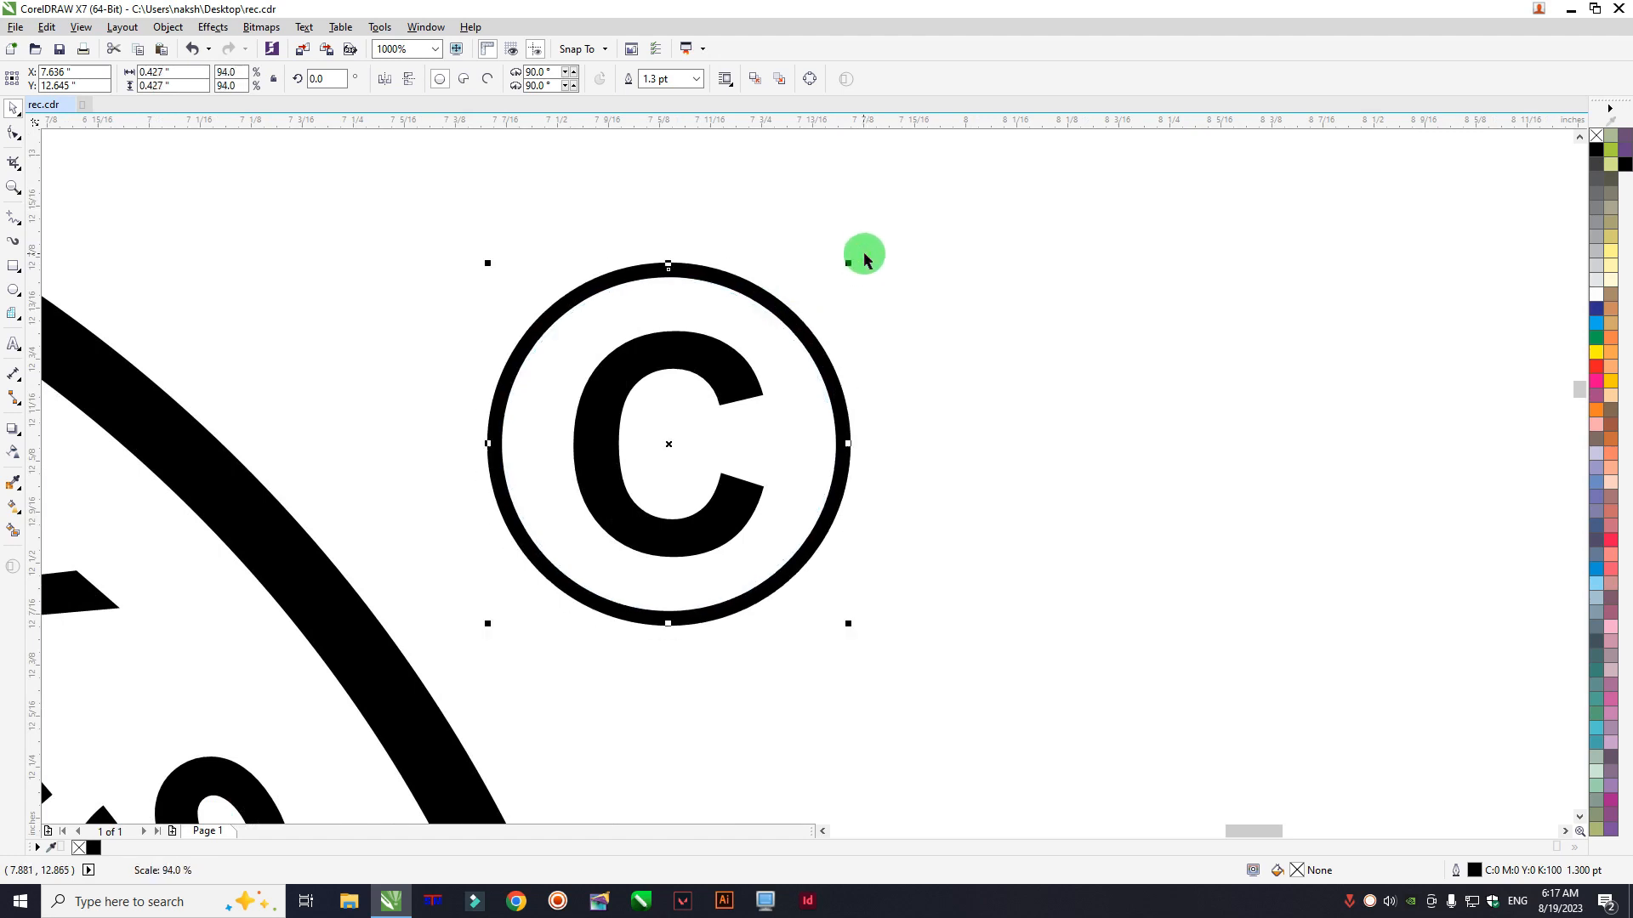
pyautogui.press('F12')
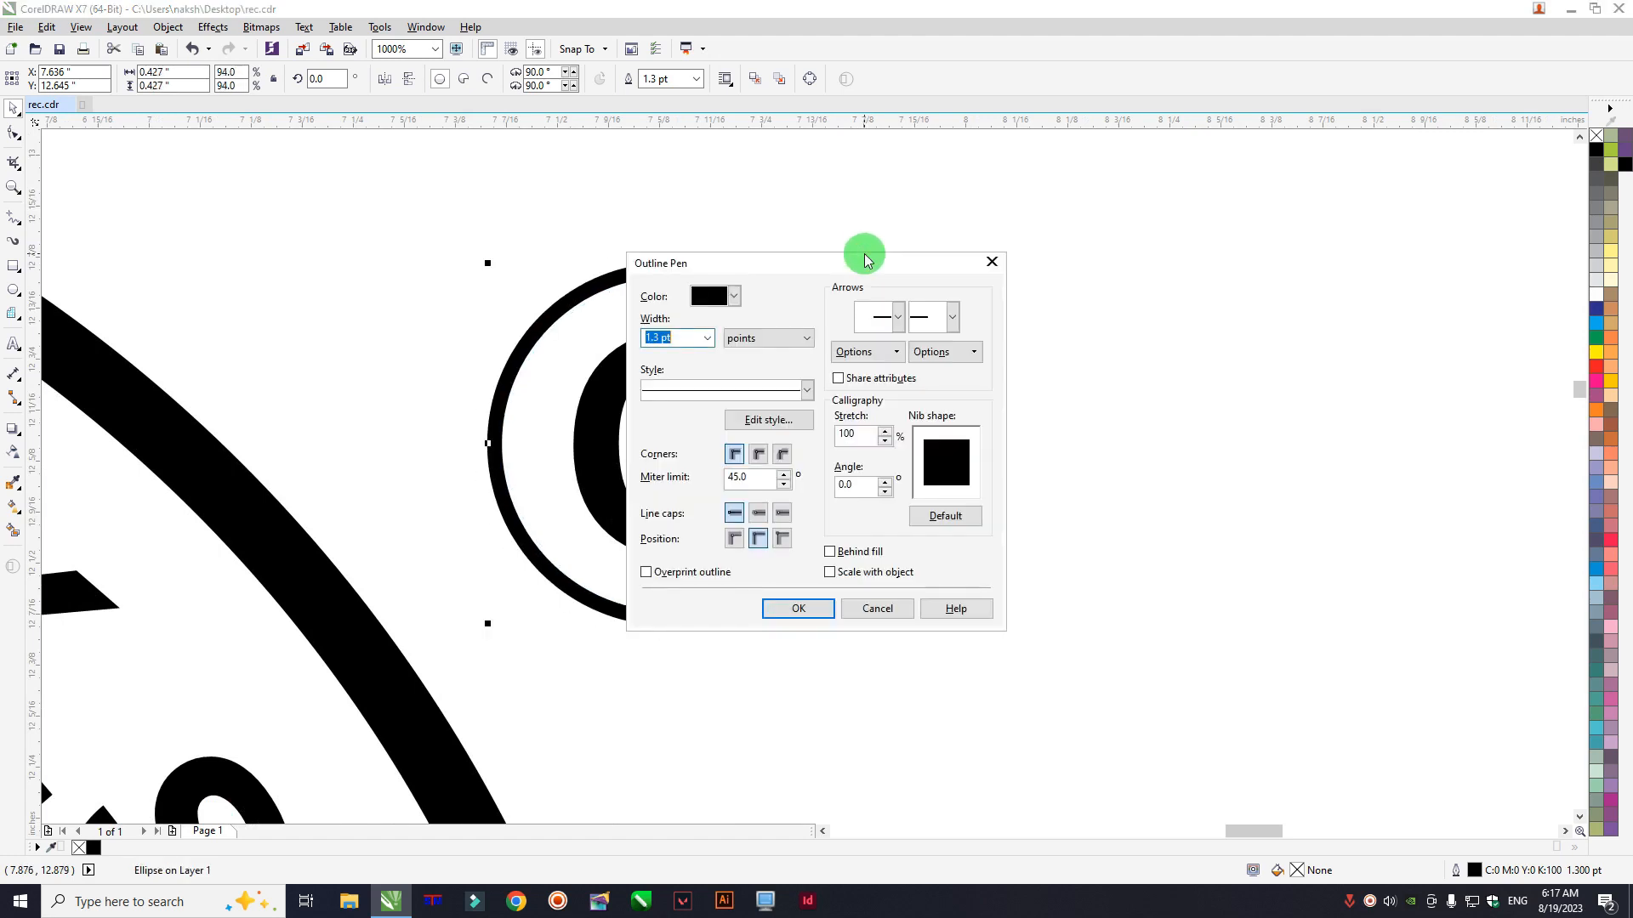
pyautogui.write('2.5')
pyautogui.press('Return')
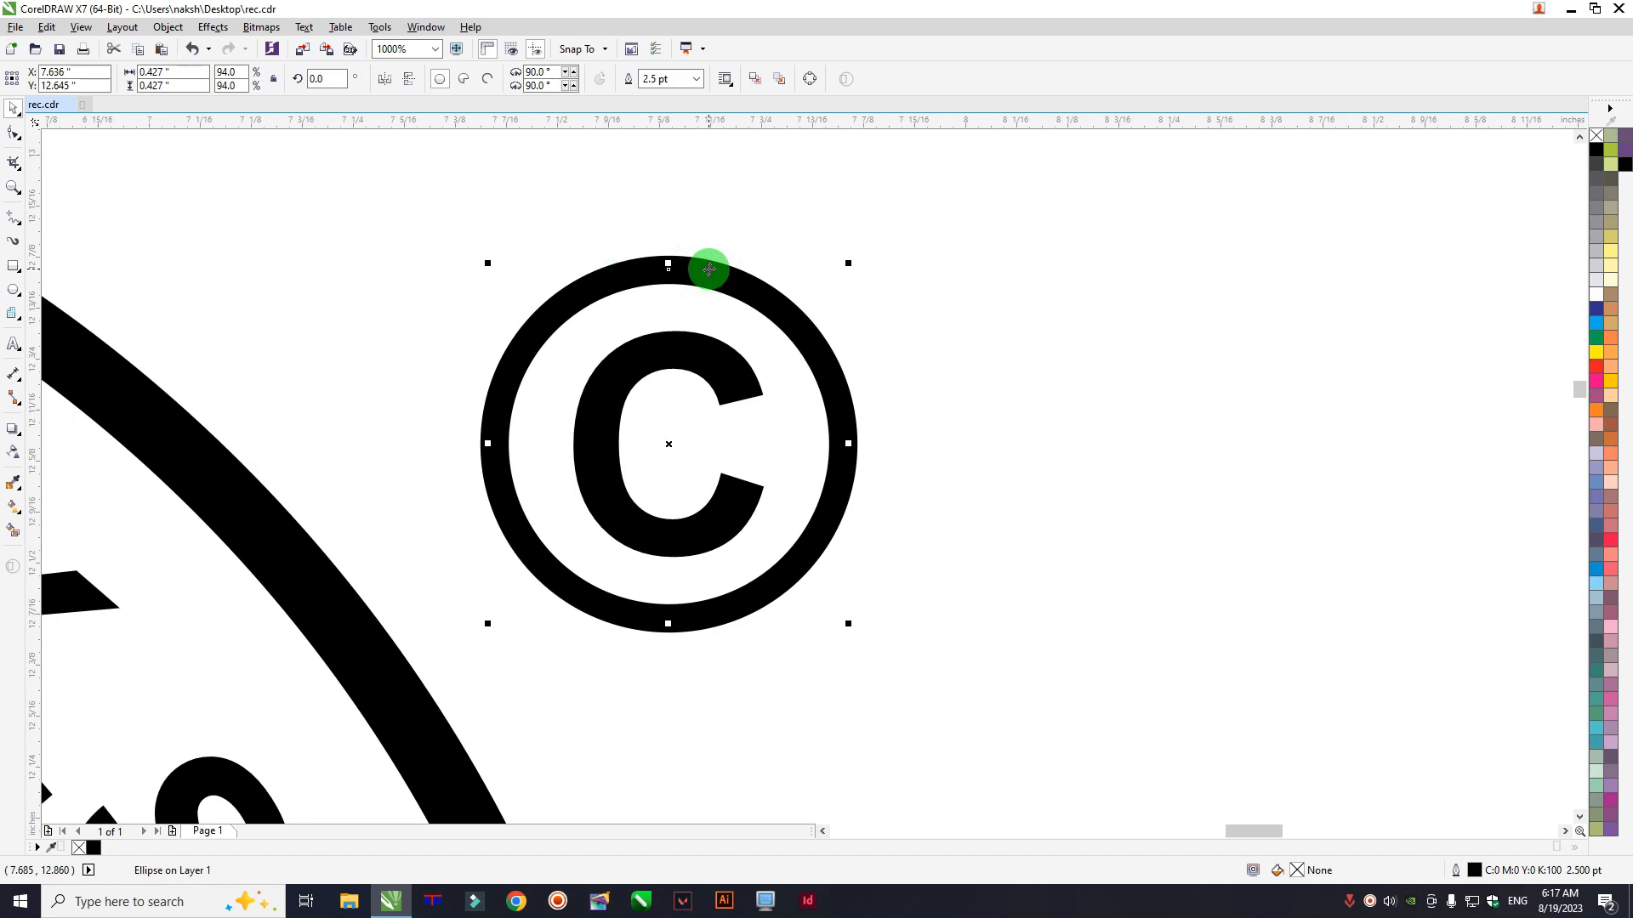
pyautogui.scroll(-2, 708, 269)
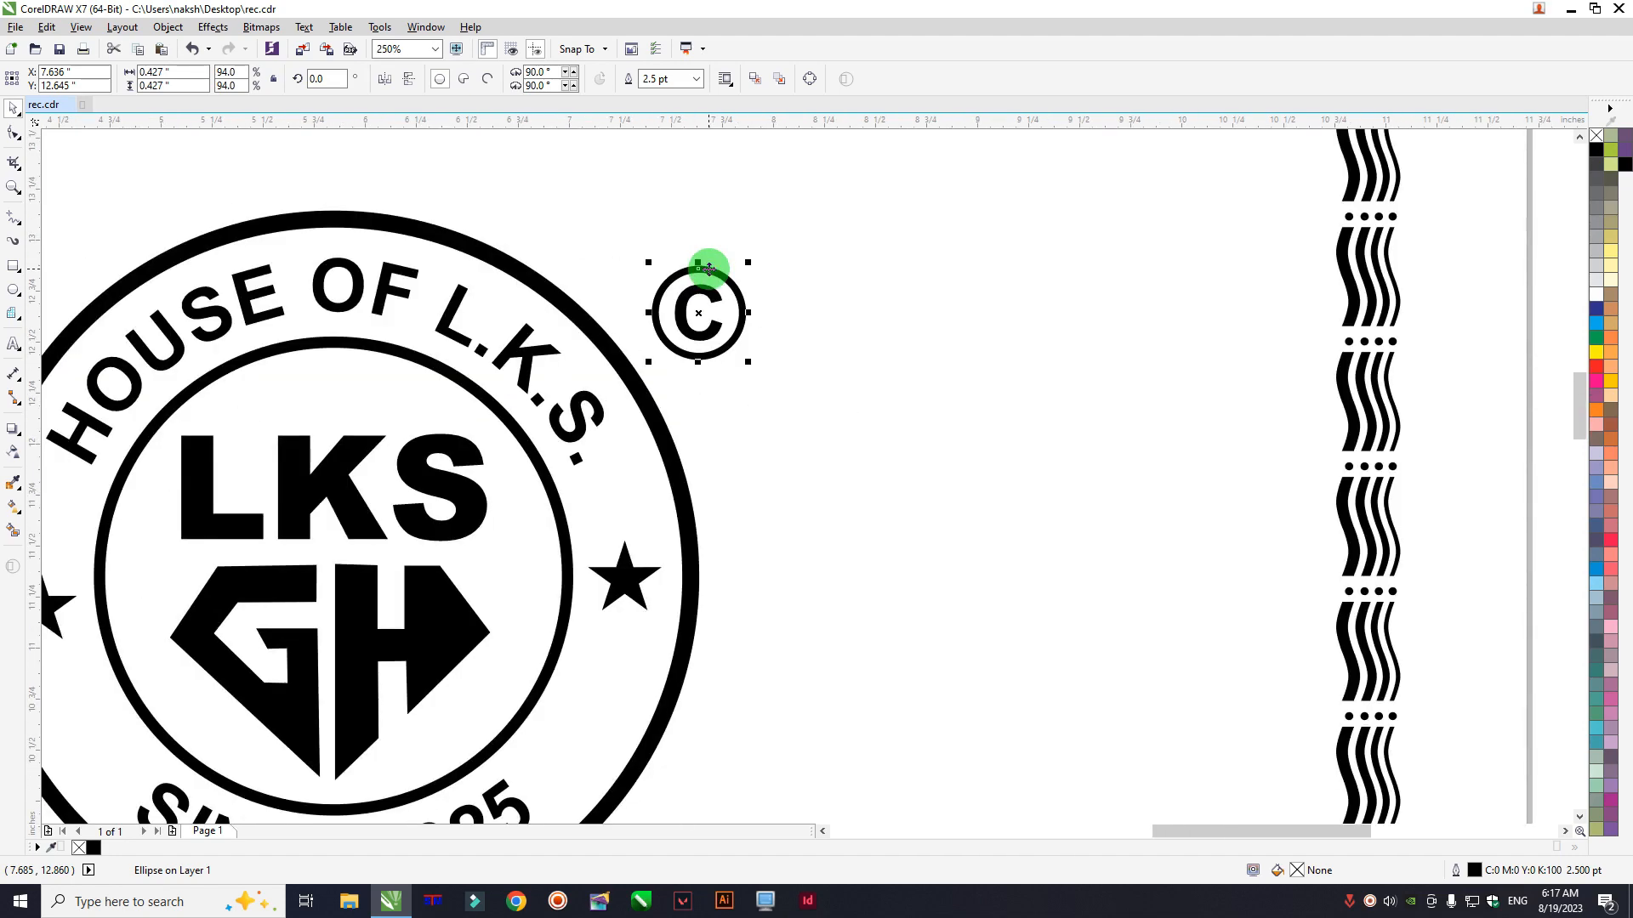
pyautogui.scroll(-3, 708, 266)
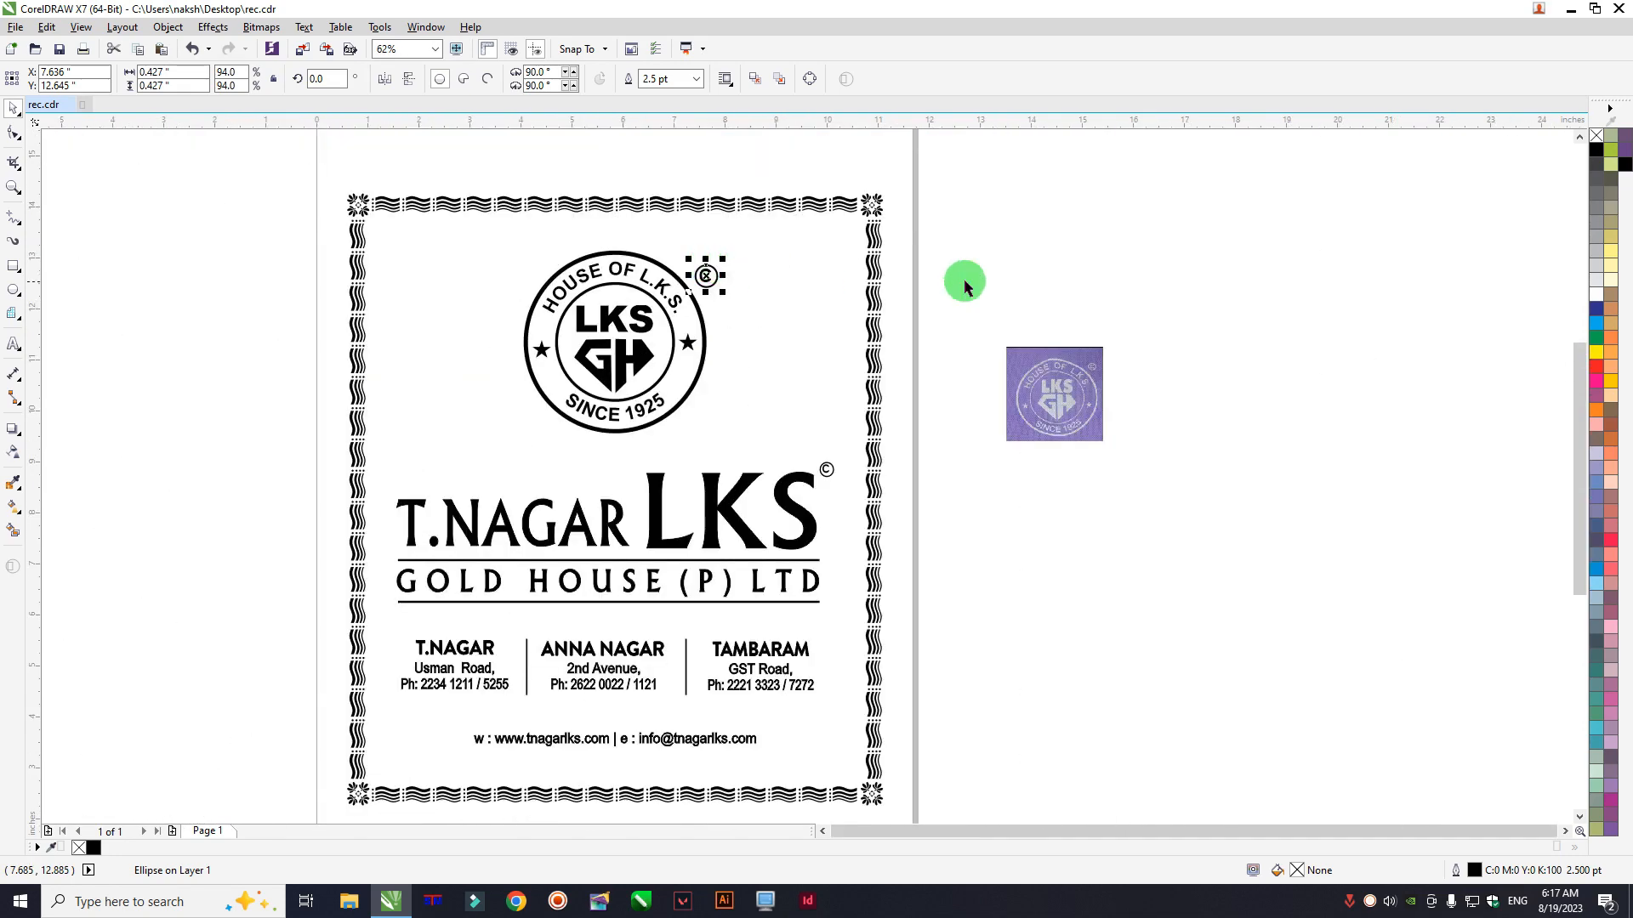
pyautogui.click(1055, 241)
# Step: Group the border, emblem, copyright mark and shop text, and move the reference photo farther from the page
pyautogui.scroll(-2, 998, 226)
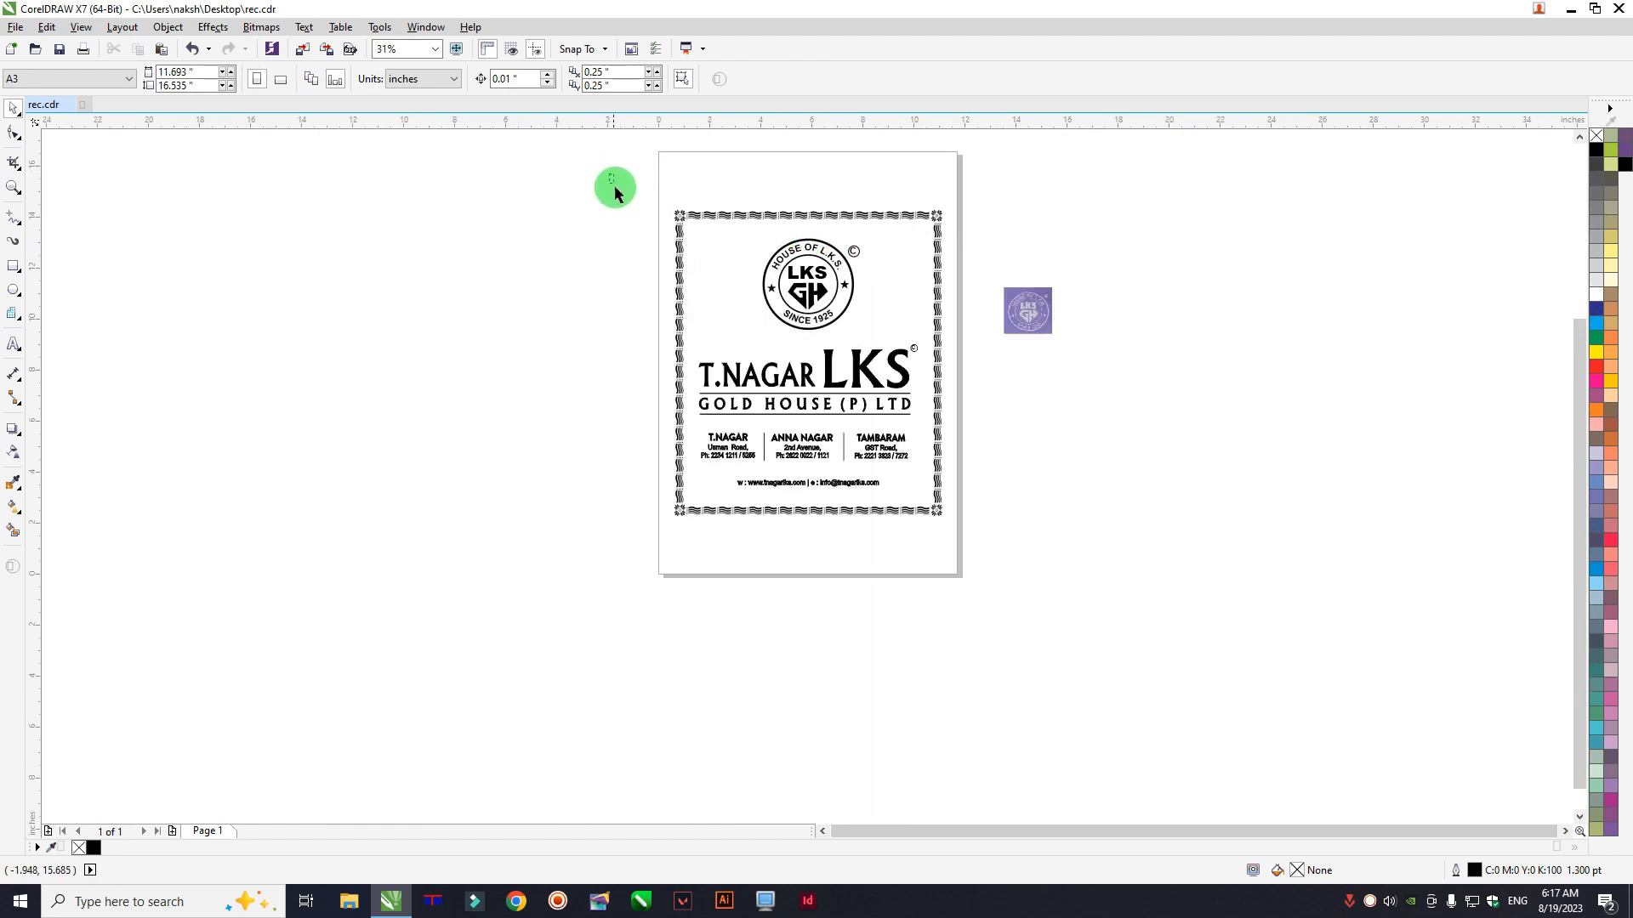
pyautogui.moveTo(609, 173); pyautogui.dragTo(984, 544)
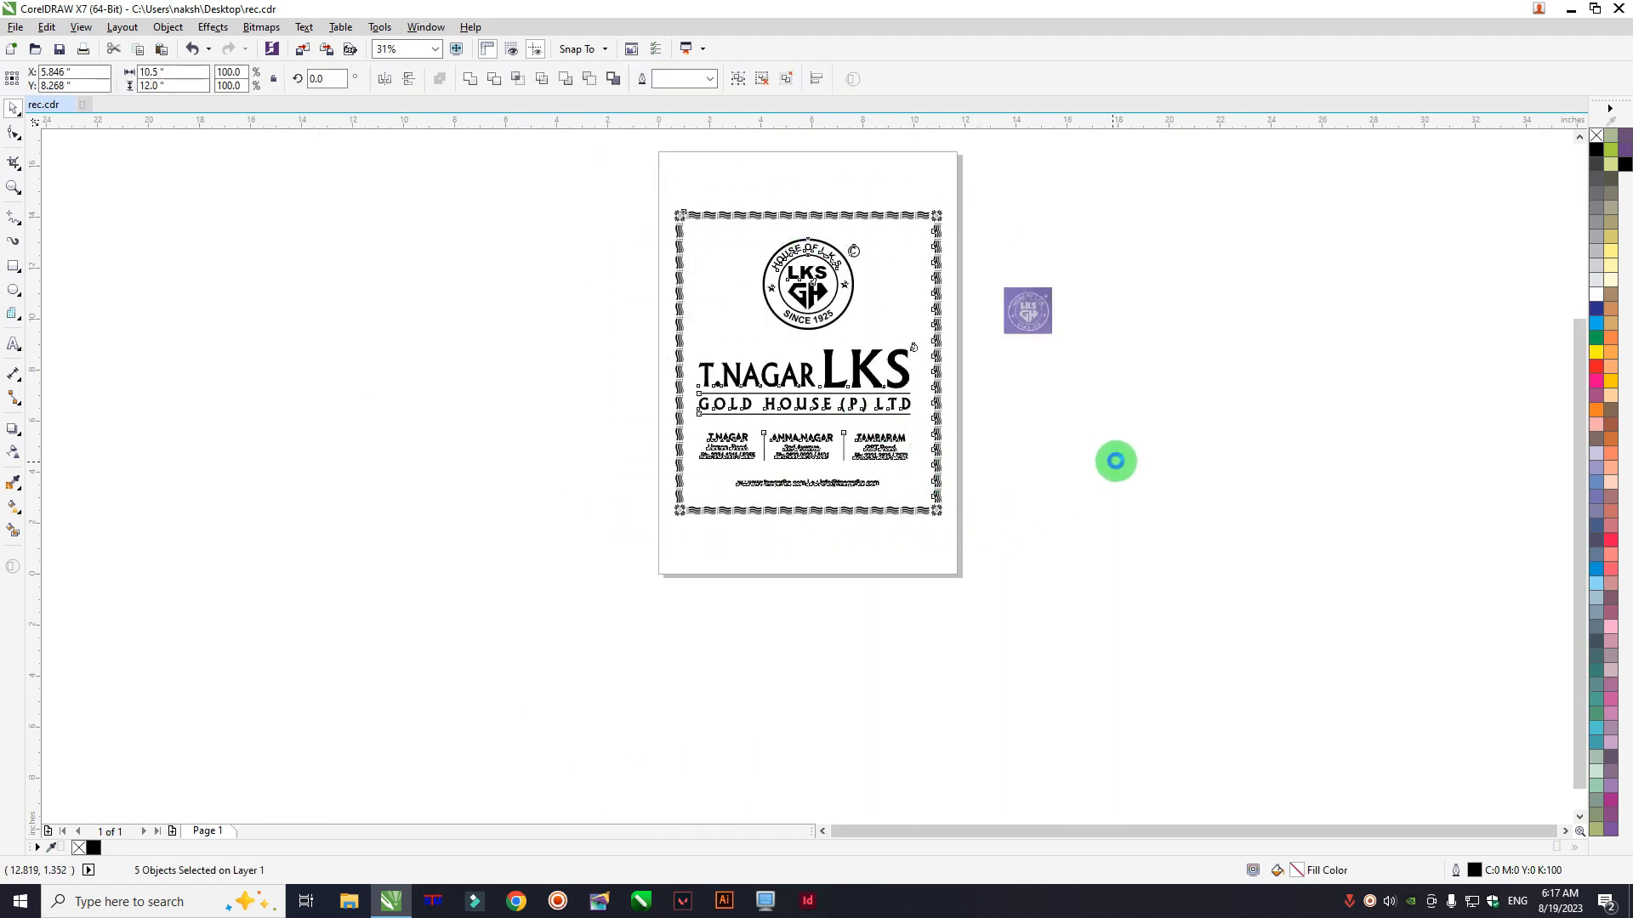
pyautogui.hotkey('ctrl', 'g')
pyautogui.click(1129, 446)
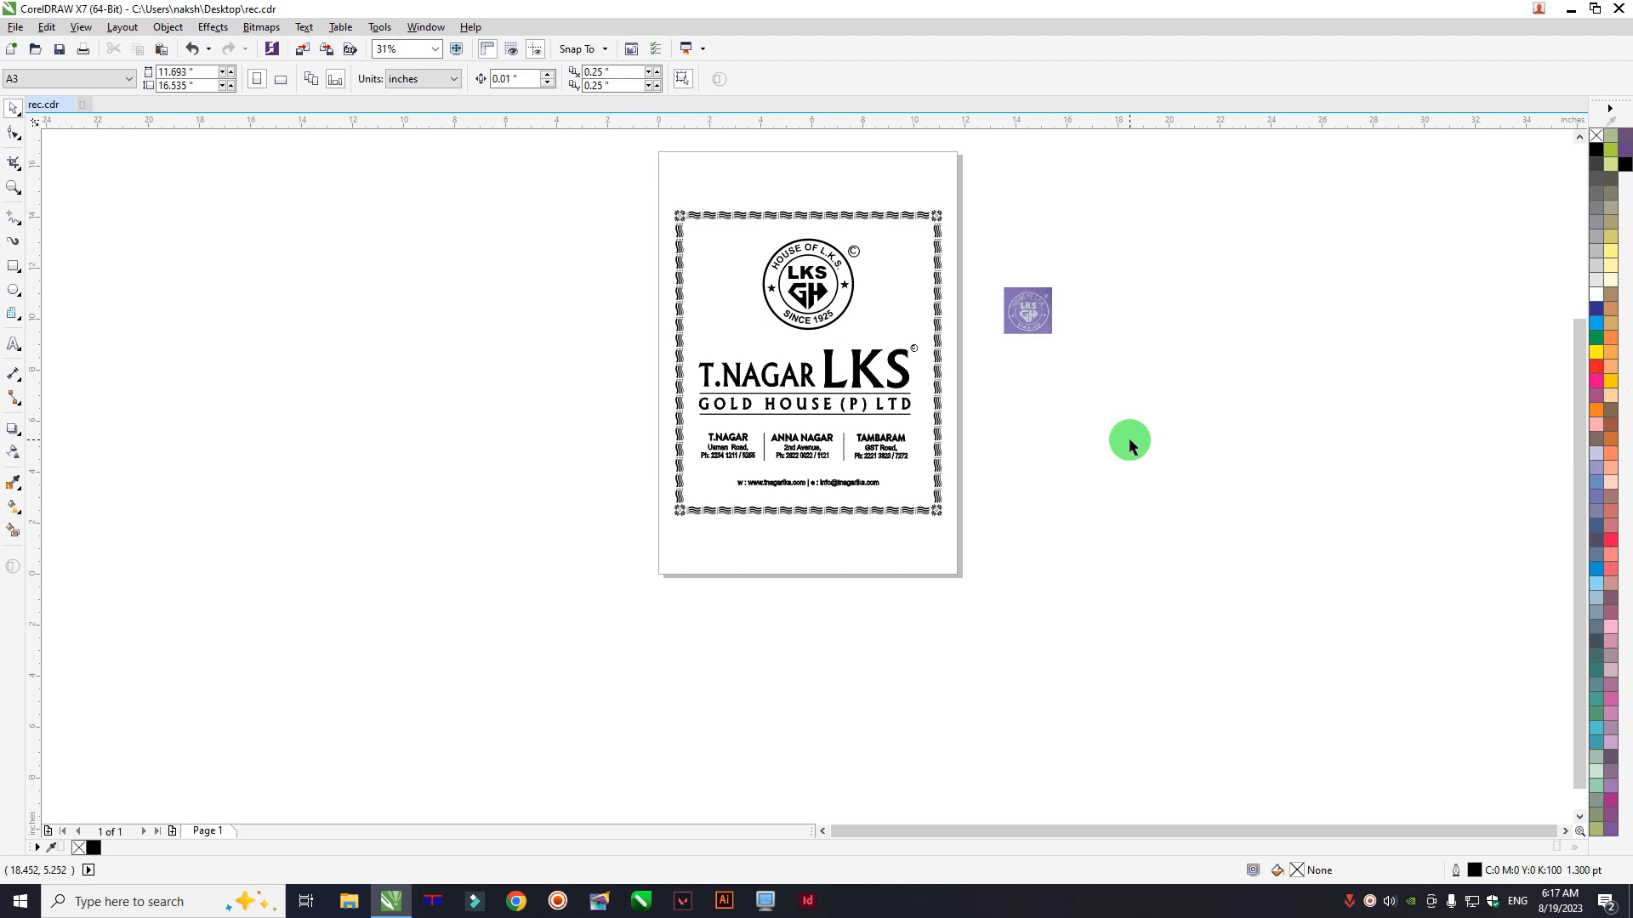
pyautogui.moveTo(1038, 305); pyautogui.dragTo(1225, 255)
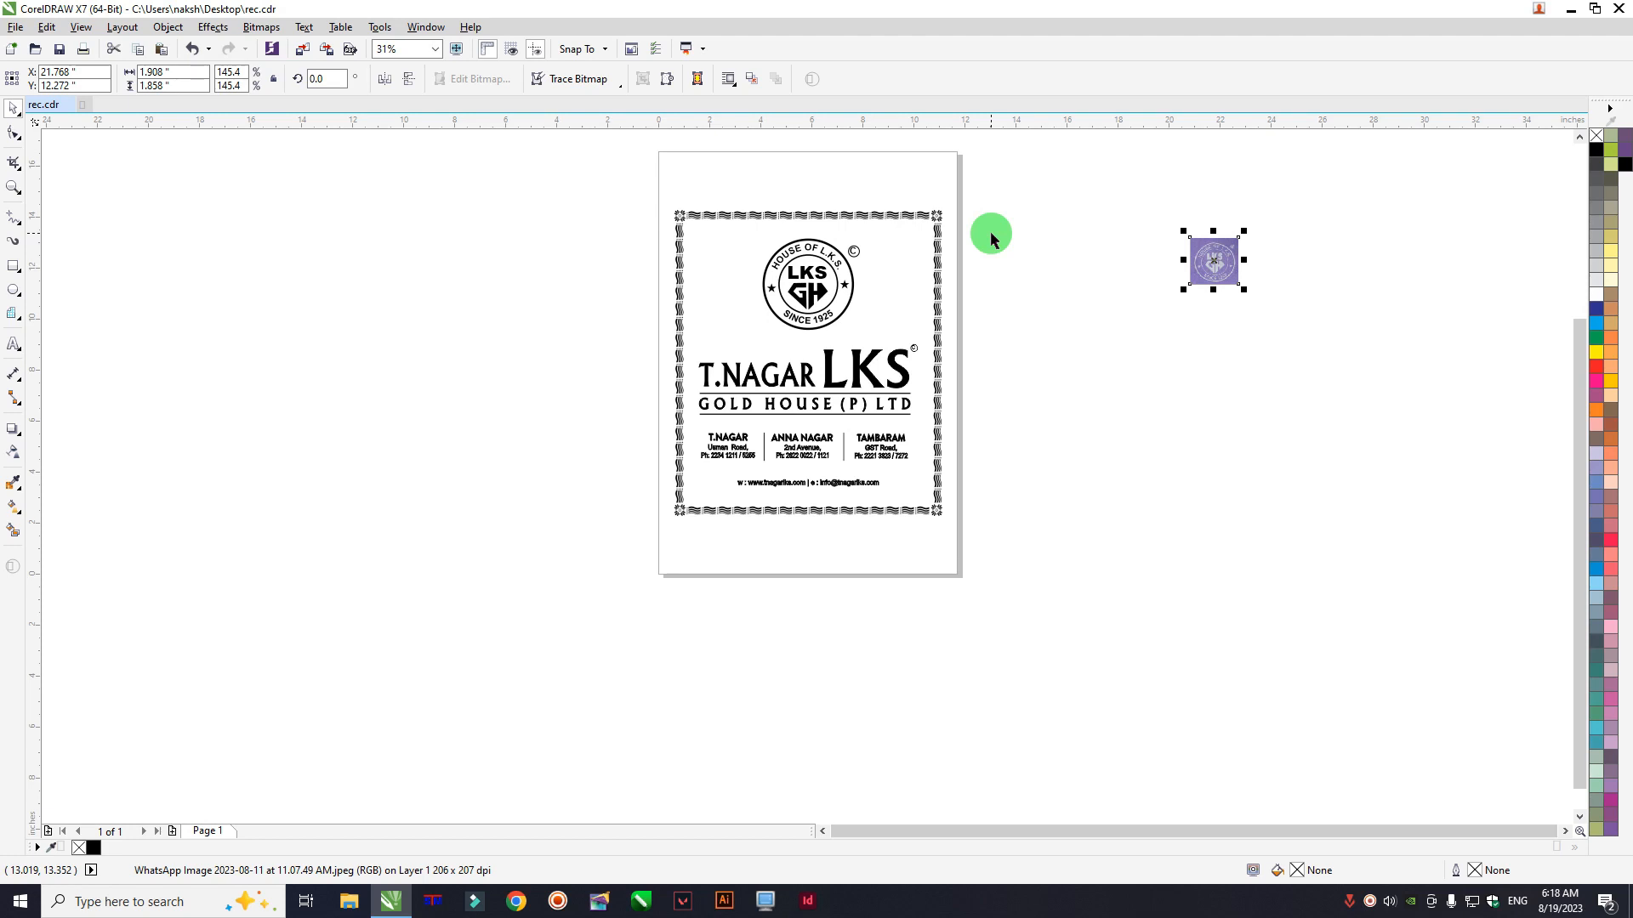
# Step: Set the page size to A4 in landscape orientation
pyautogui.click(334, 201)
pyautogui.click(63, 79)
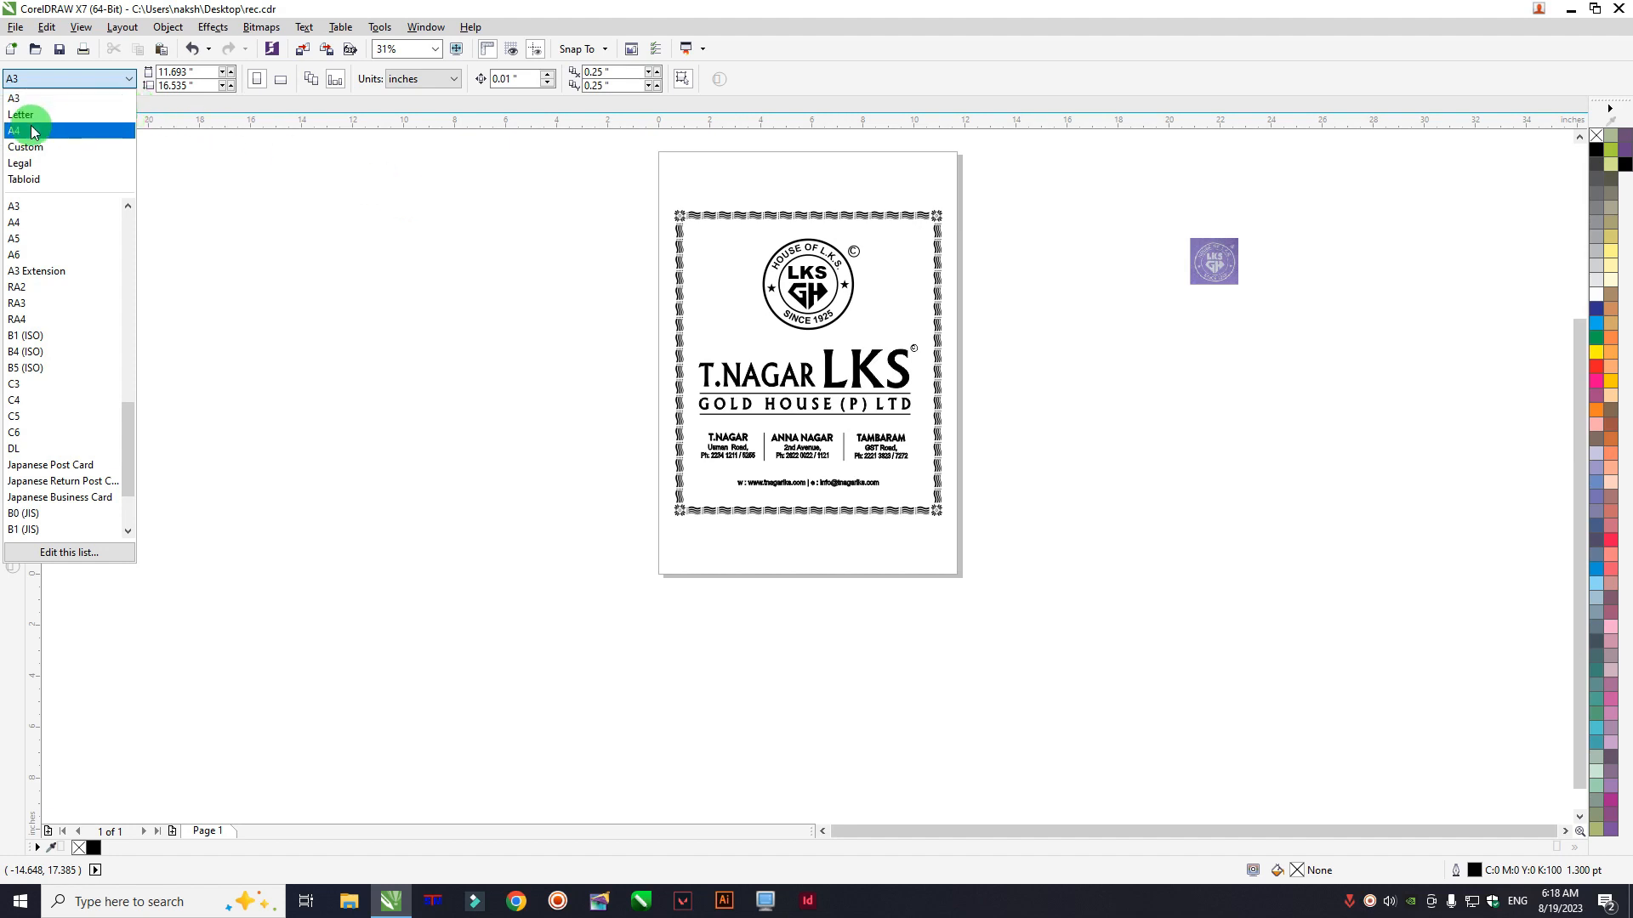
pyautogui.click(114, 135)
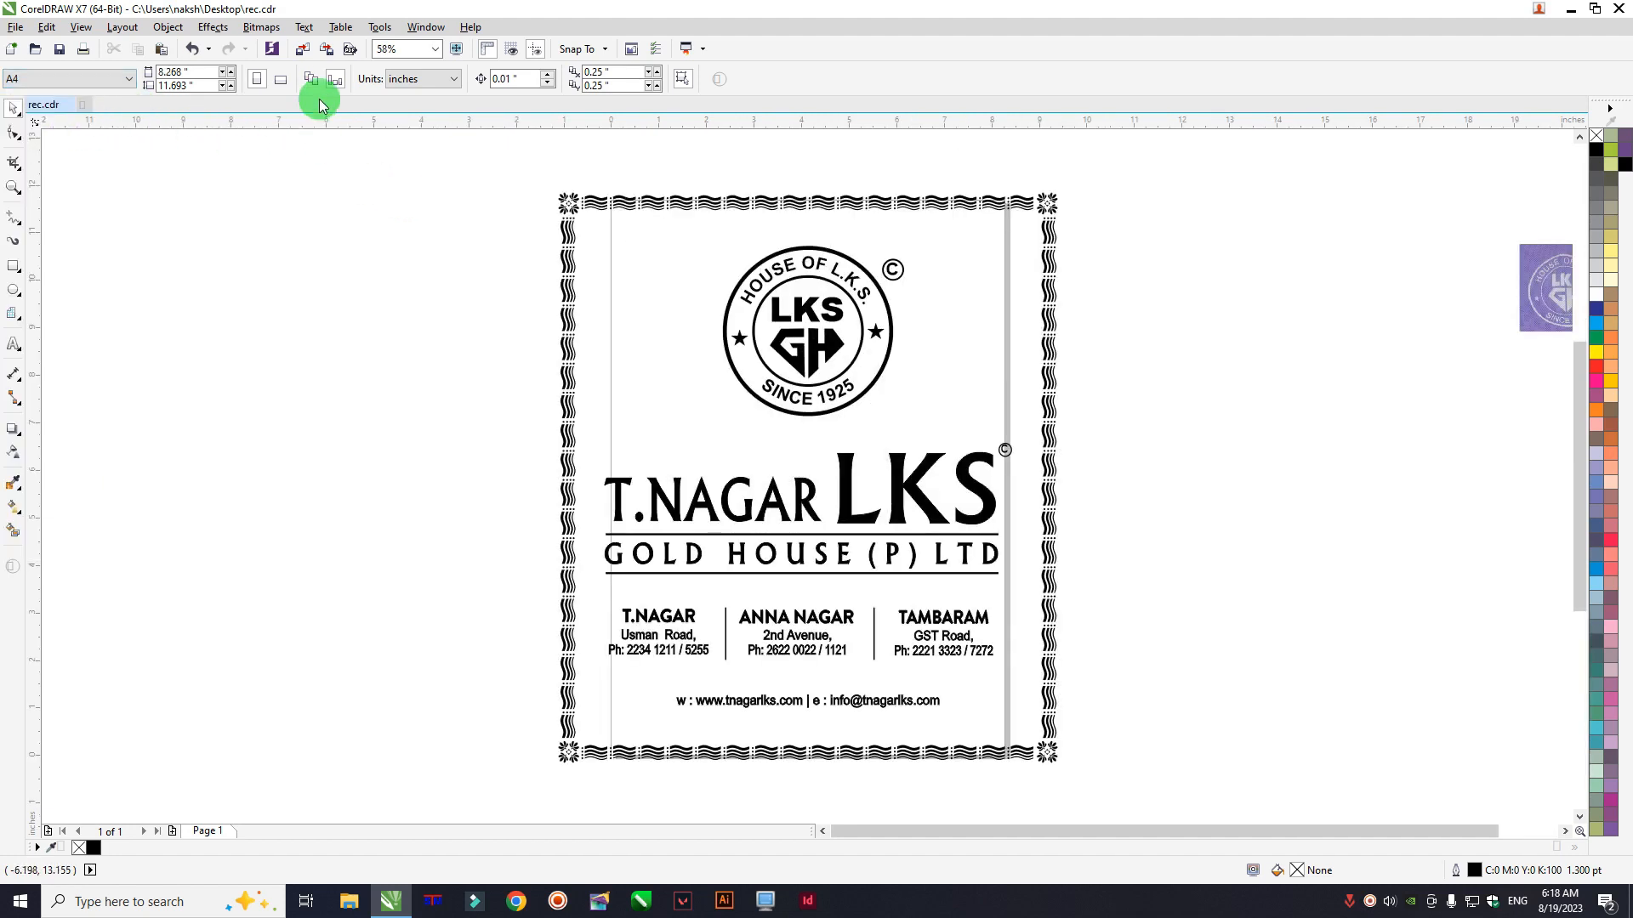
pyautogui.click(279, 78)
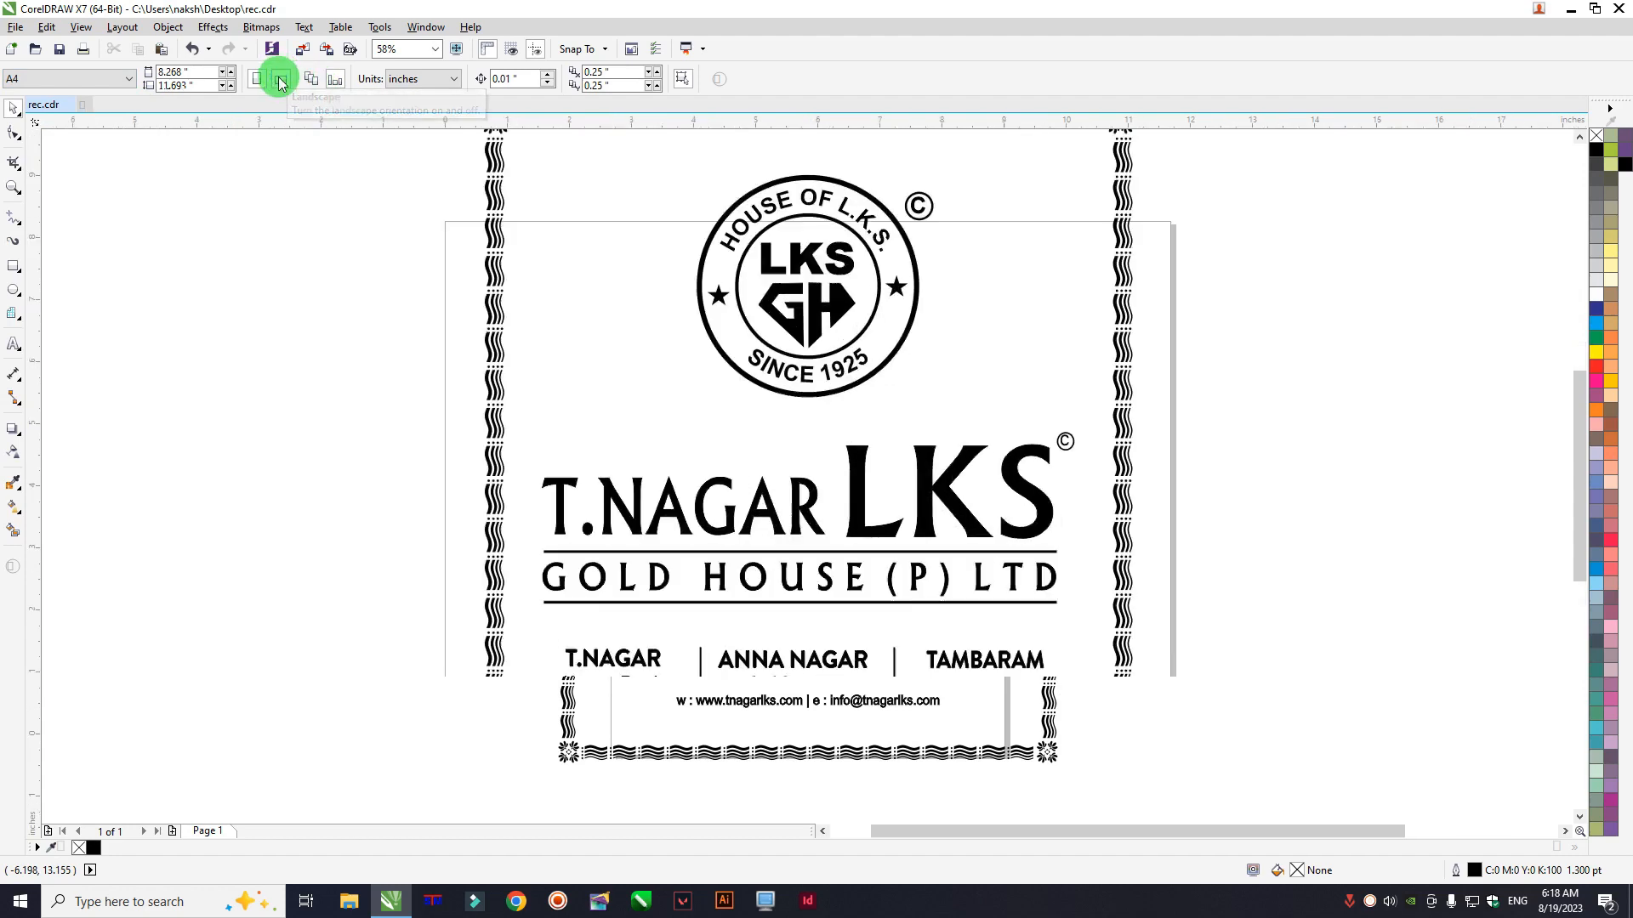
# Step: Try positioning the grouped layout with its upper part on the A4 page and with its lower part on it
pyautogui.moveTo(487, 212); pyautogui.dragTo(495, 370)
pyautogui.scroll(-1, 442, 215)
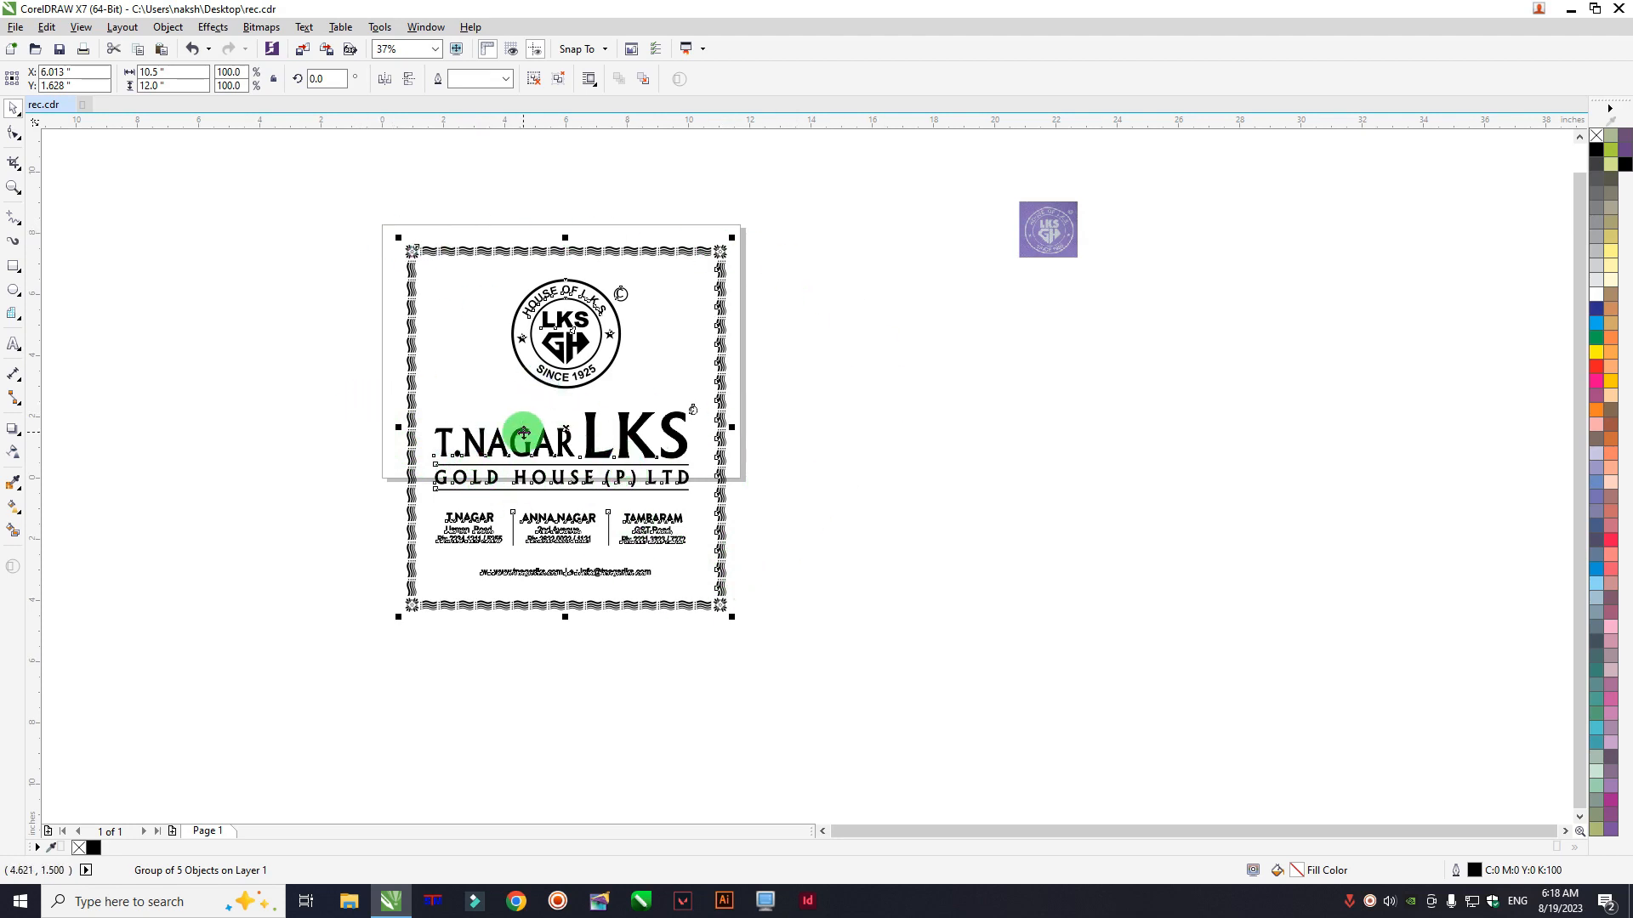
pyautogui.moveTo(505, 452); pyautogui.dragTo(502, 289)
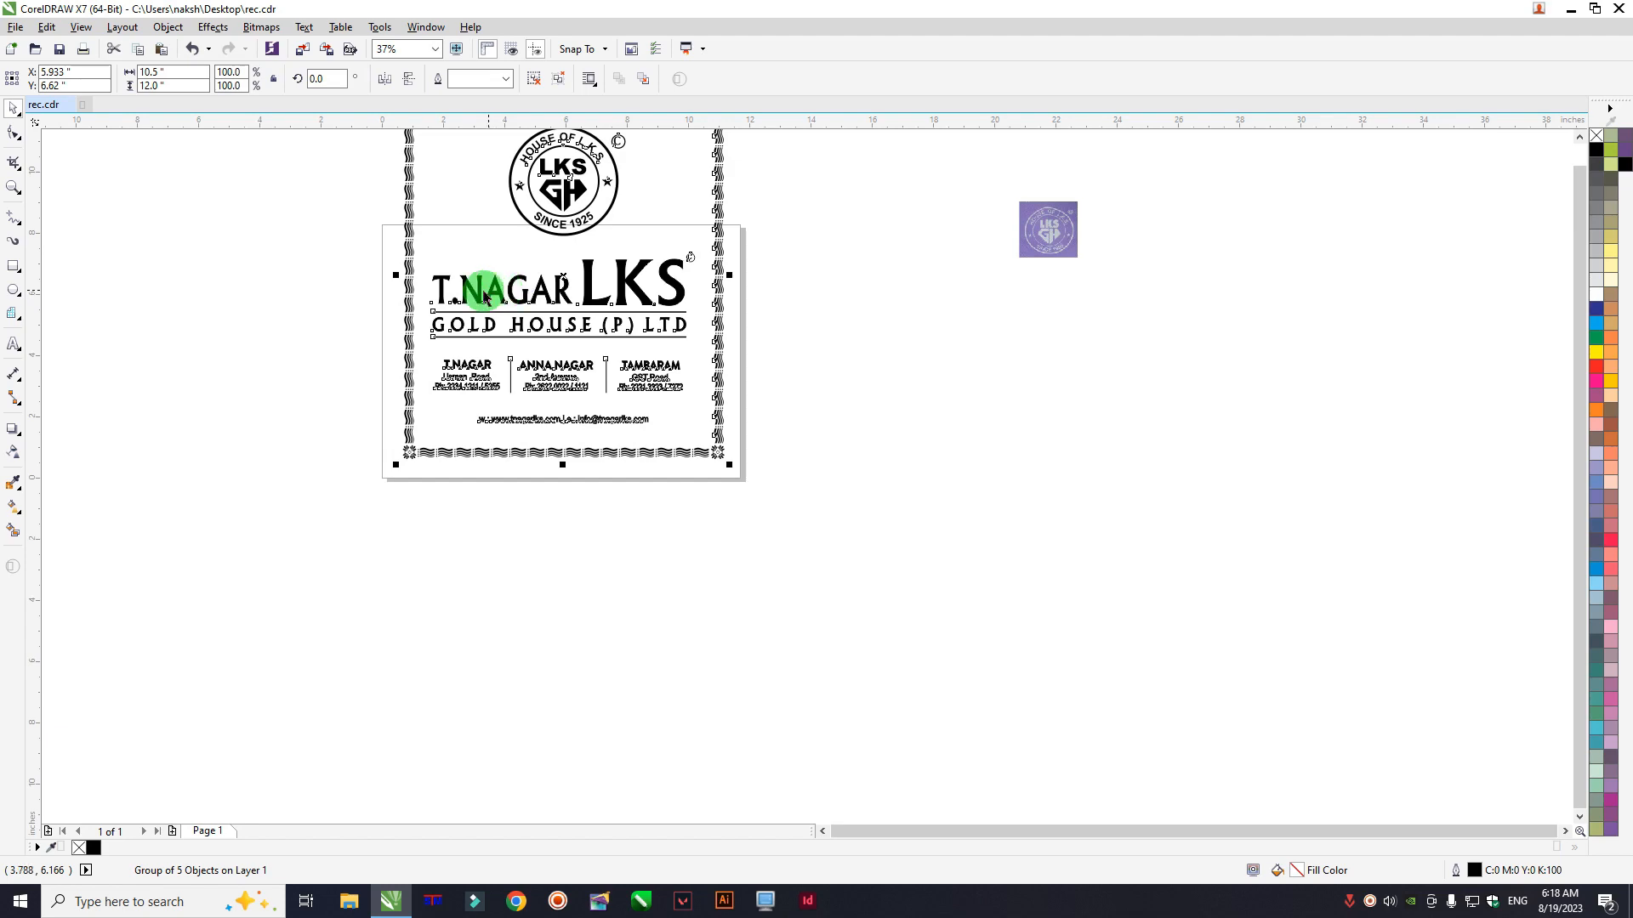
pyautogui.scroll(5, 468, 285)
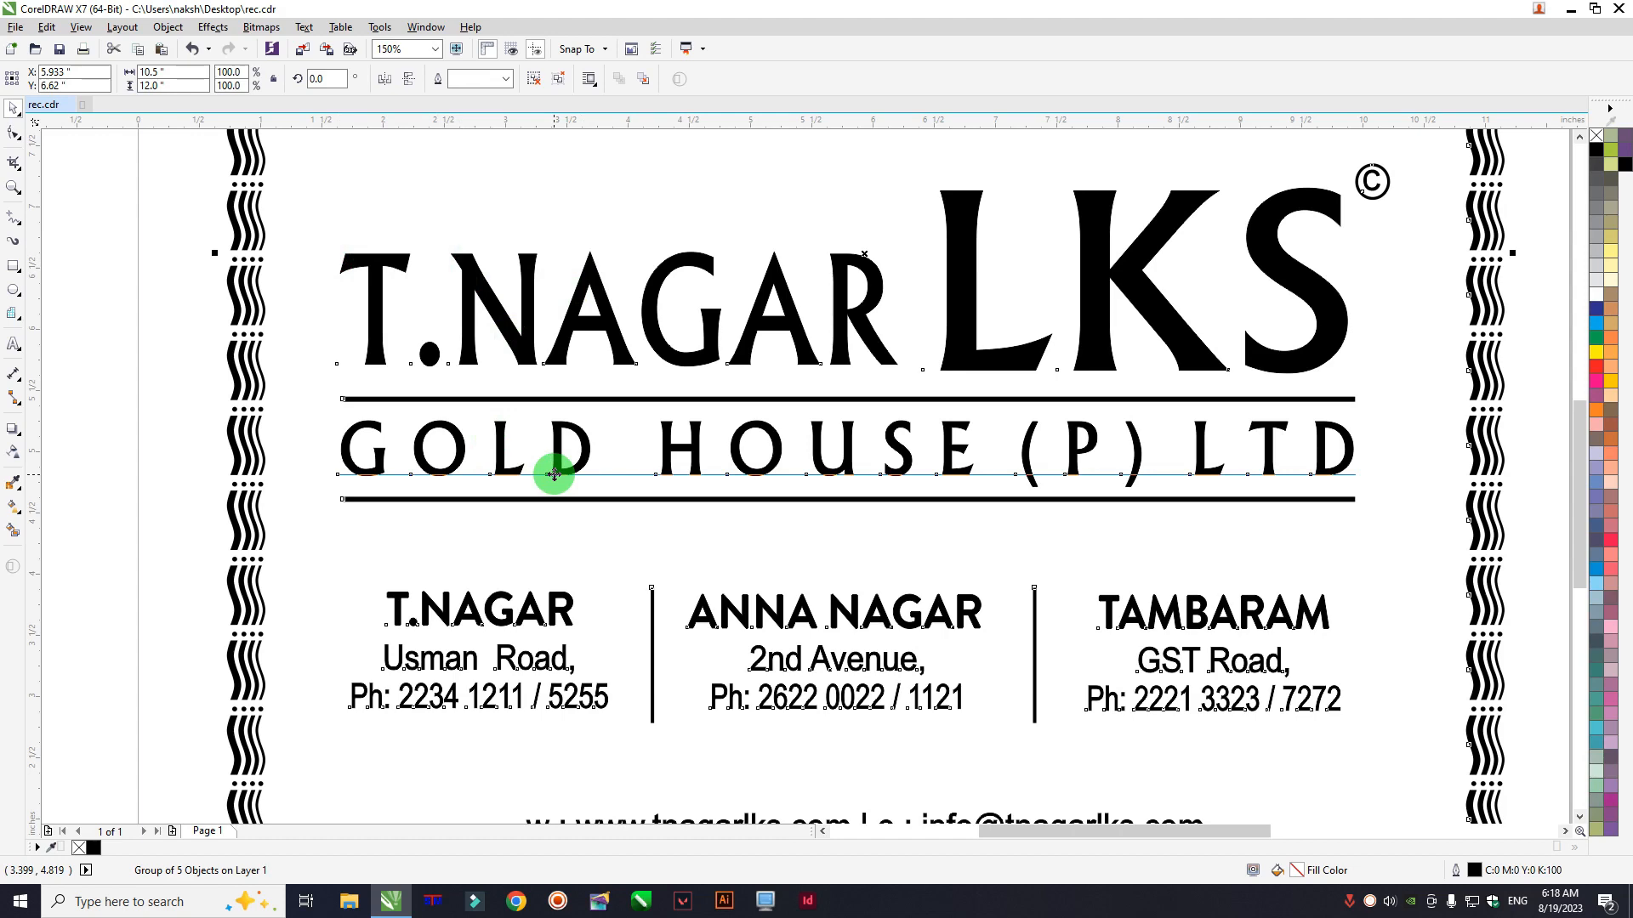
pyautogui.scroll(-5, 555, 474)
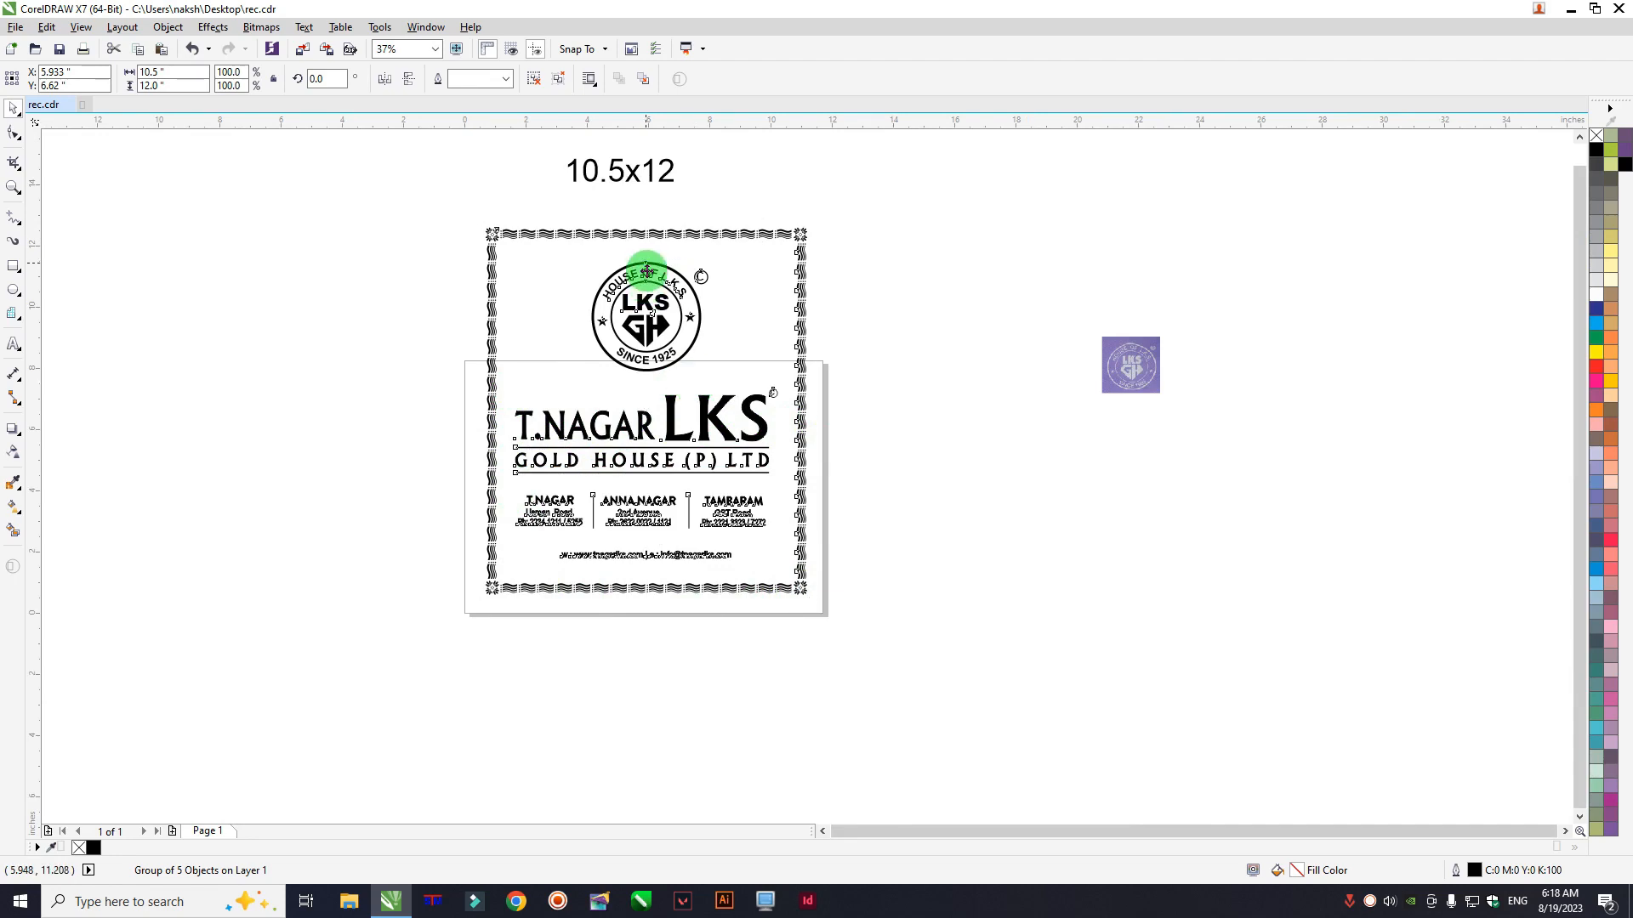
# Step: Move the grouped layout down so its top border and emblem lie within the A4 landscape page
pyautogui.moveTo(634, 263); pyautogui.dragTo(650, 414)
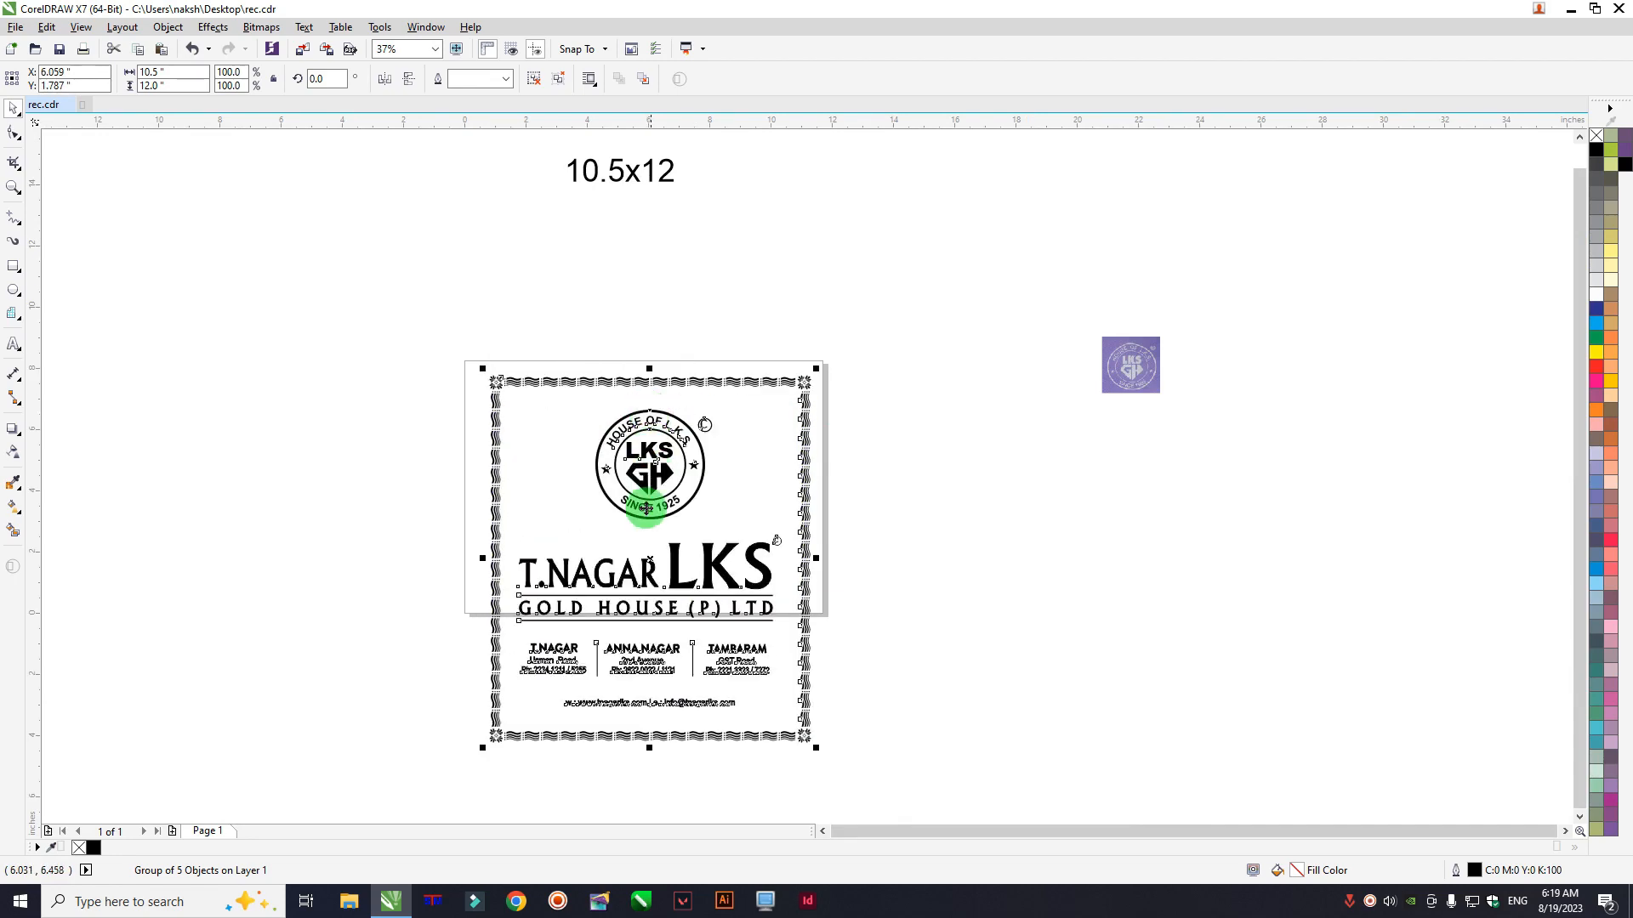
pyautogui.scroll(2, 547, 572)
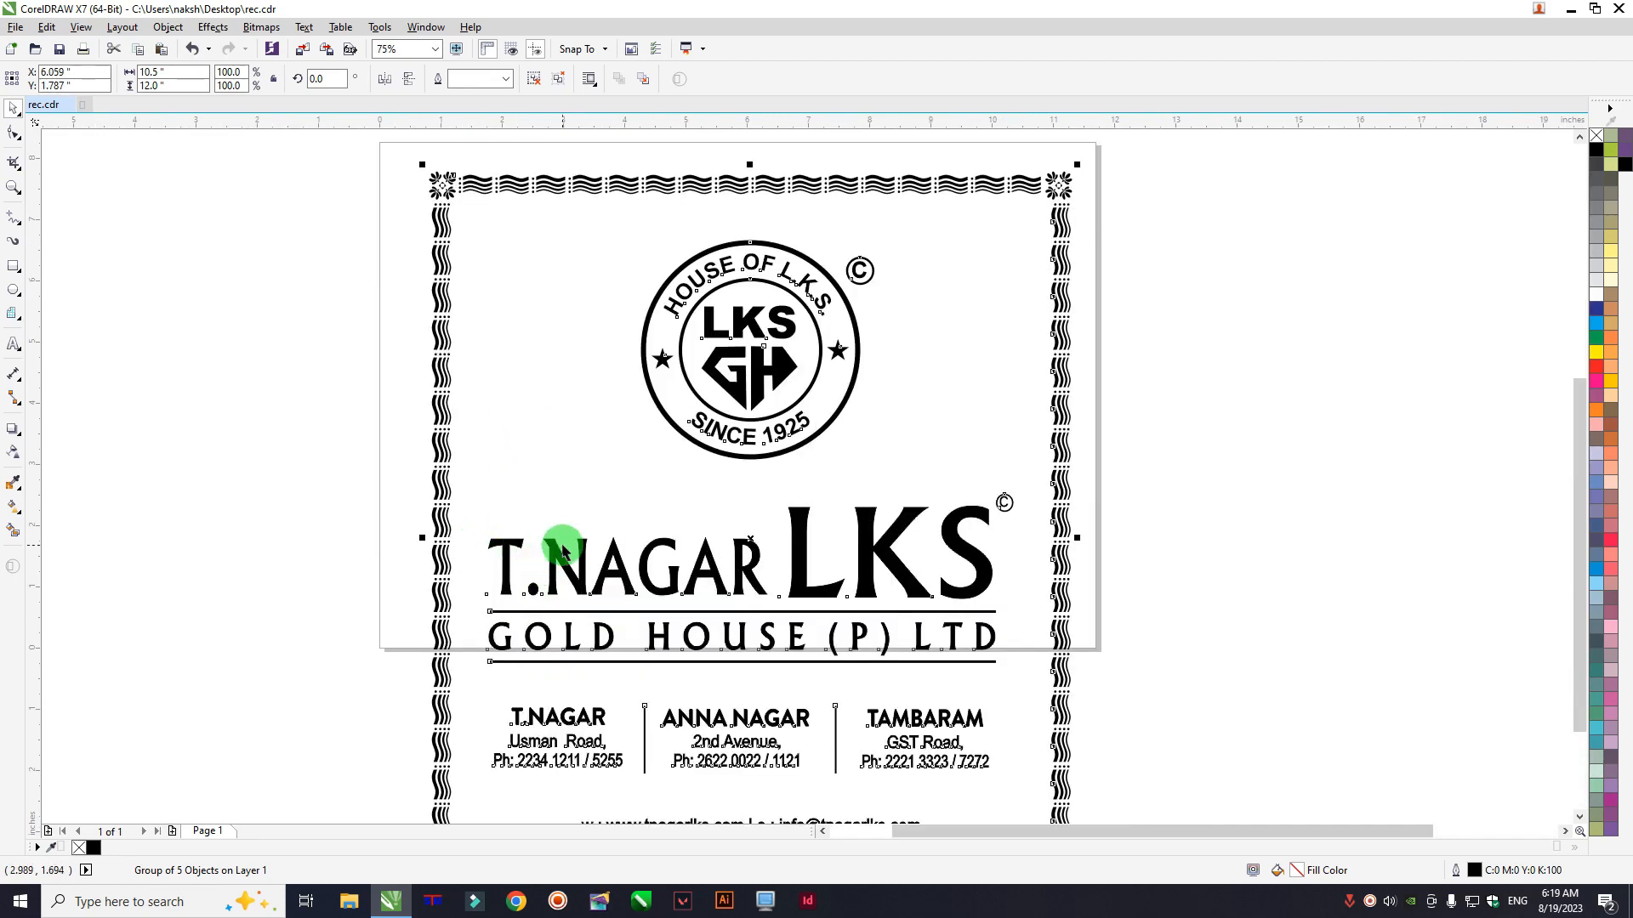